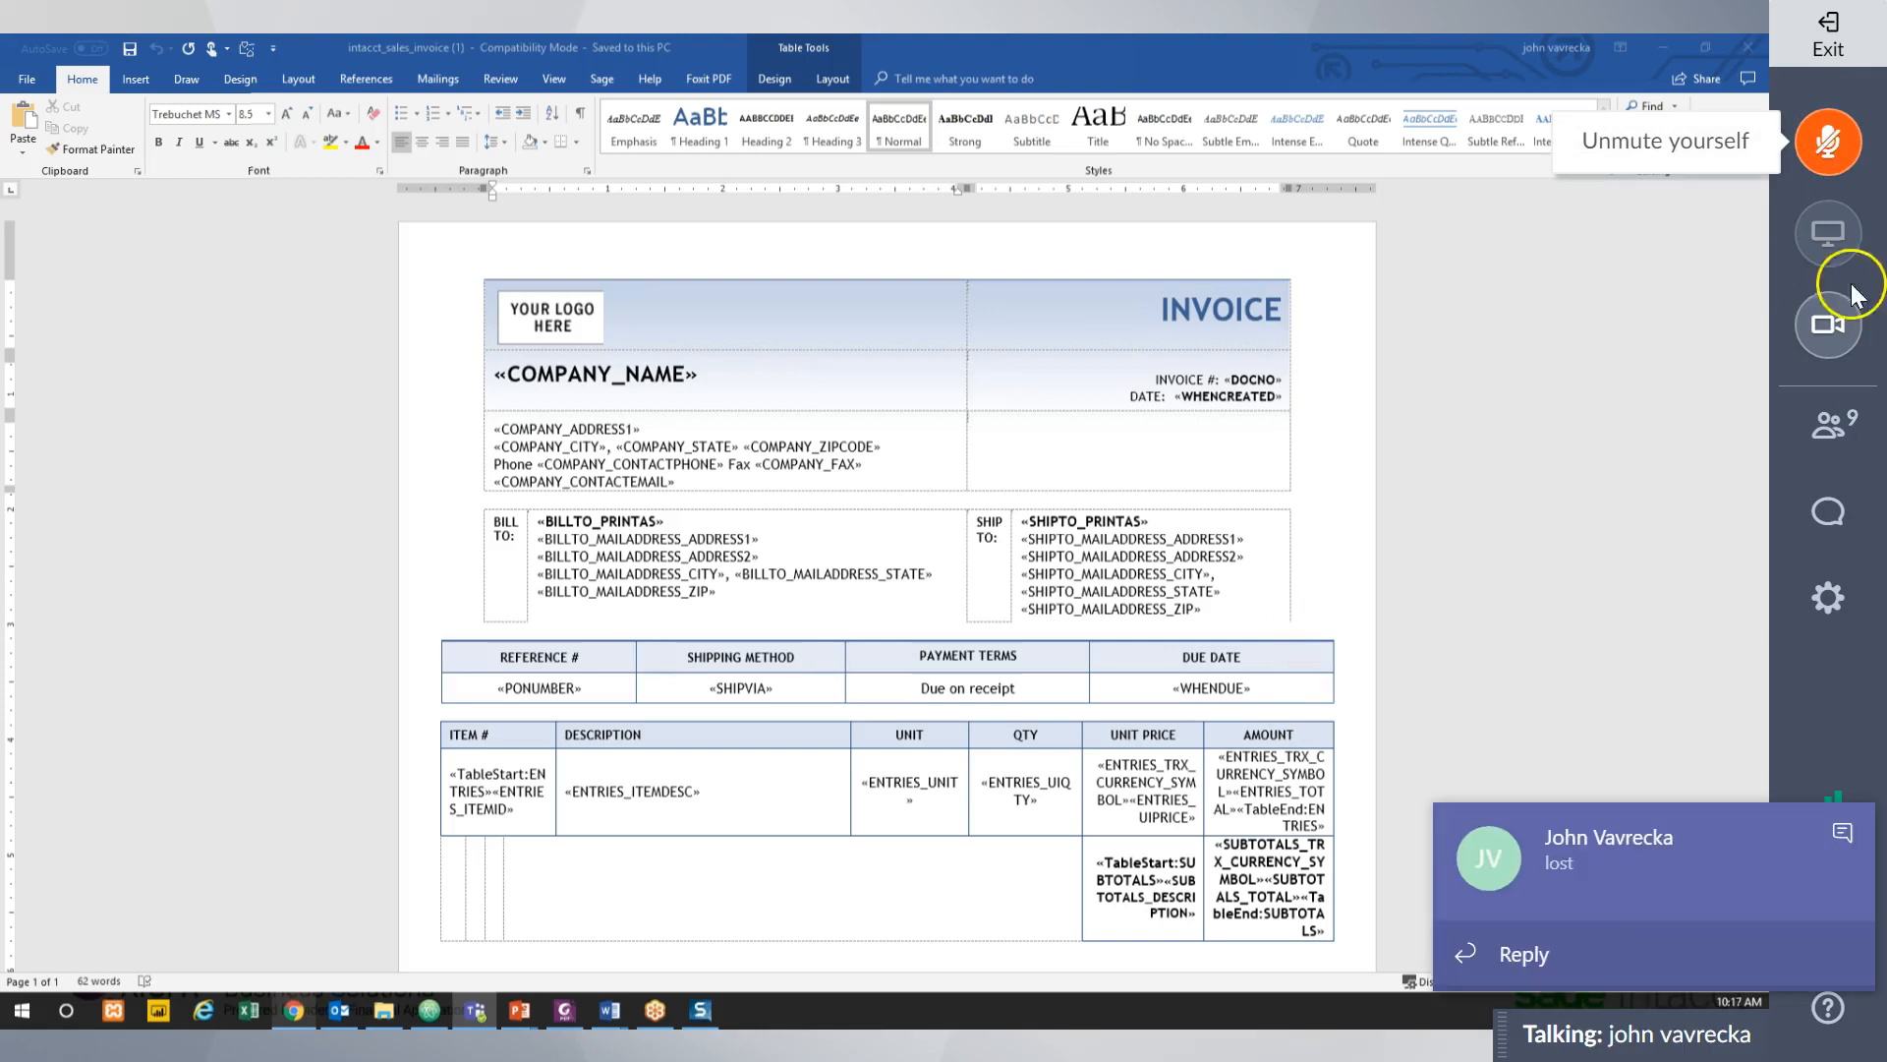
Unmute the microphone in the meeting and send the quick reply "No worries" to the incoming chat message.
{"action": "left_click", "coordinate": [1645, 956]}
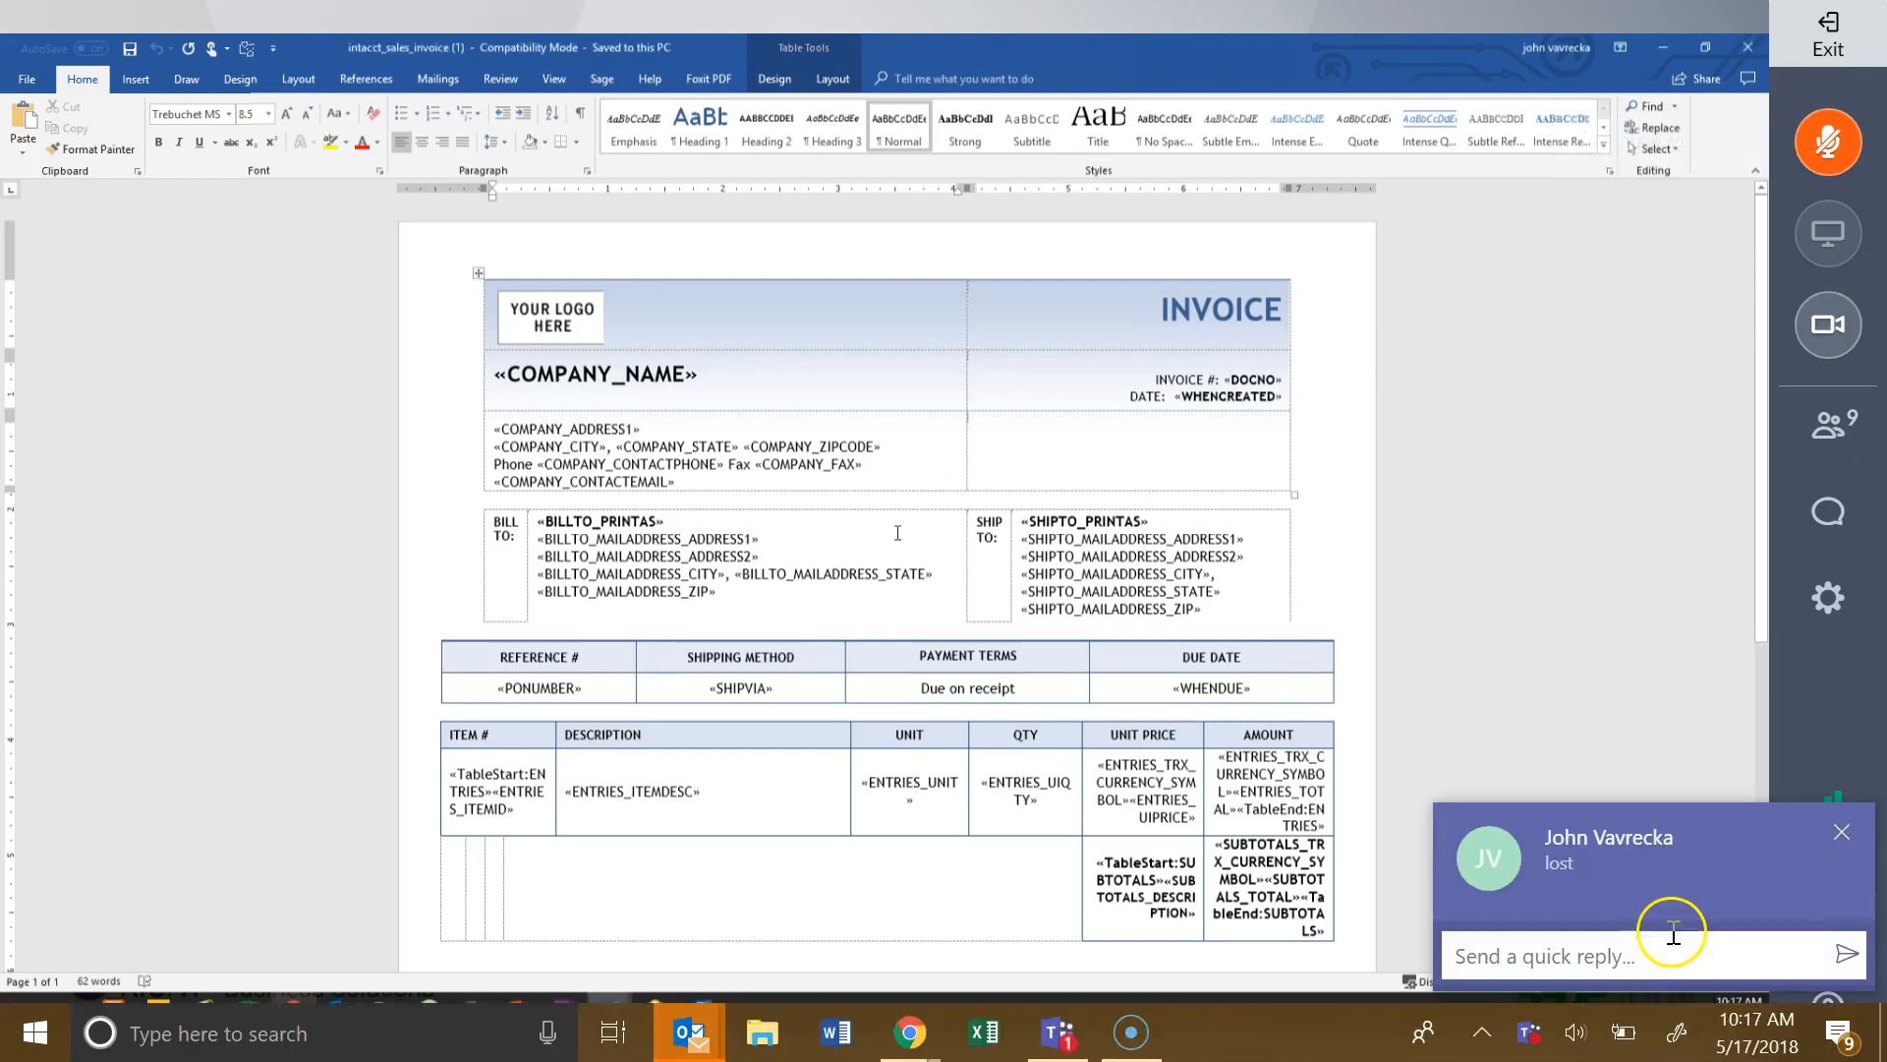
{"action": "left_click", "coordinate": [1821, 145]}
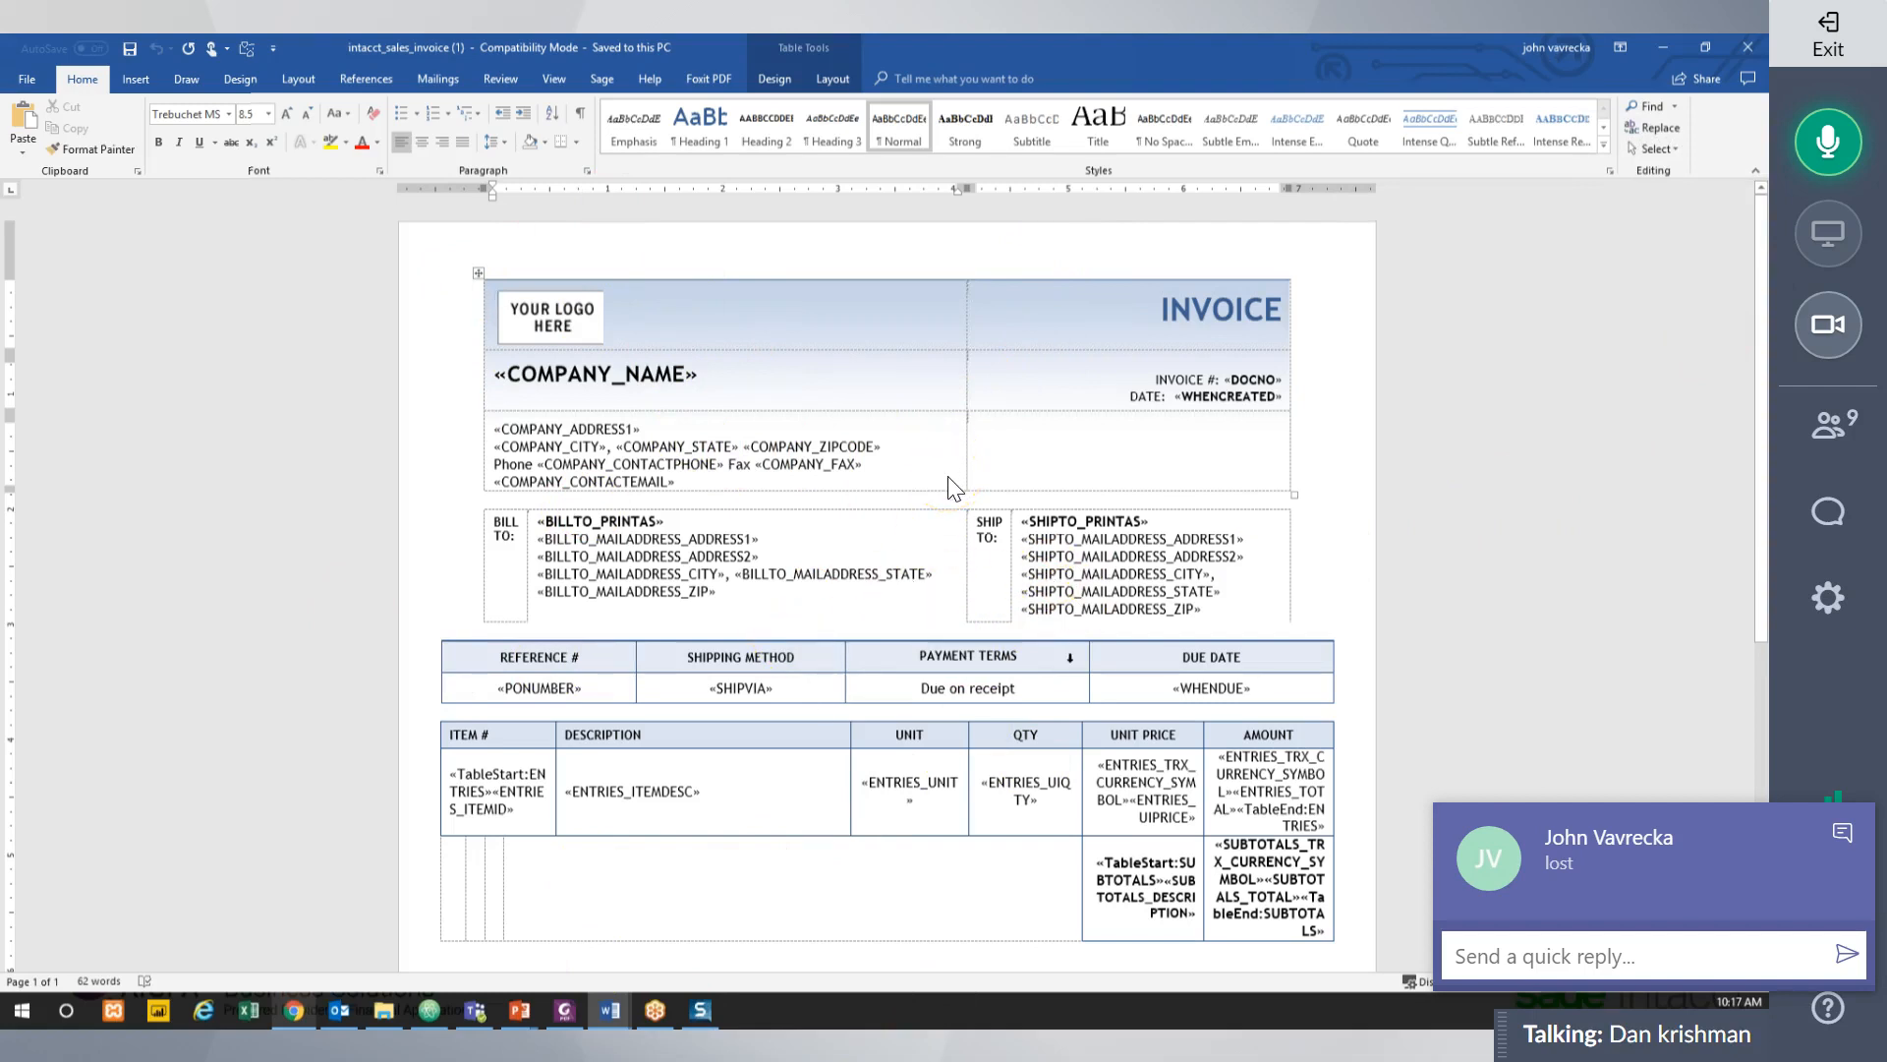
{"action": "left_click", "coordinate": [981, 492]}
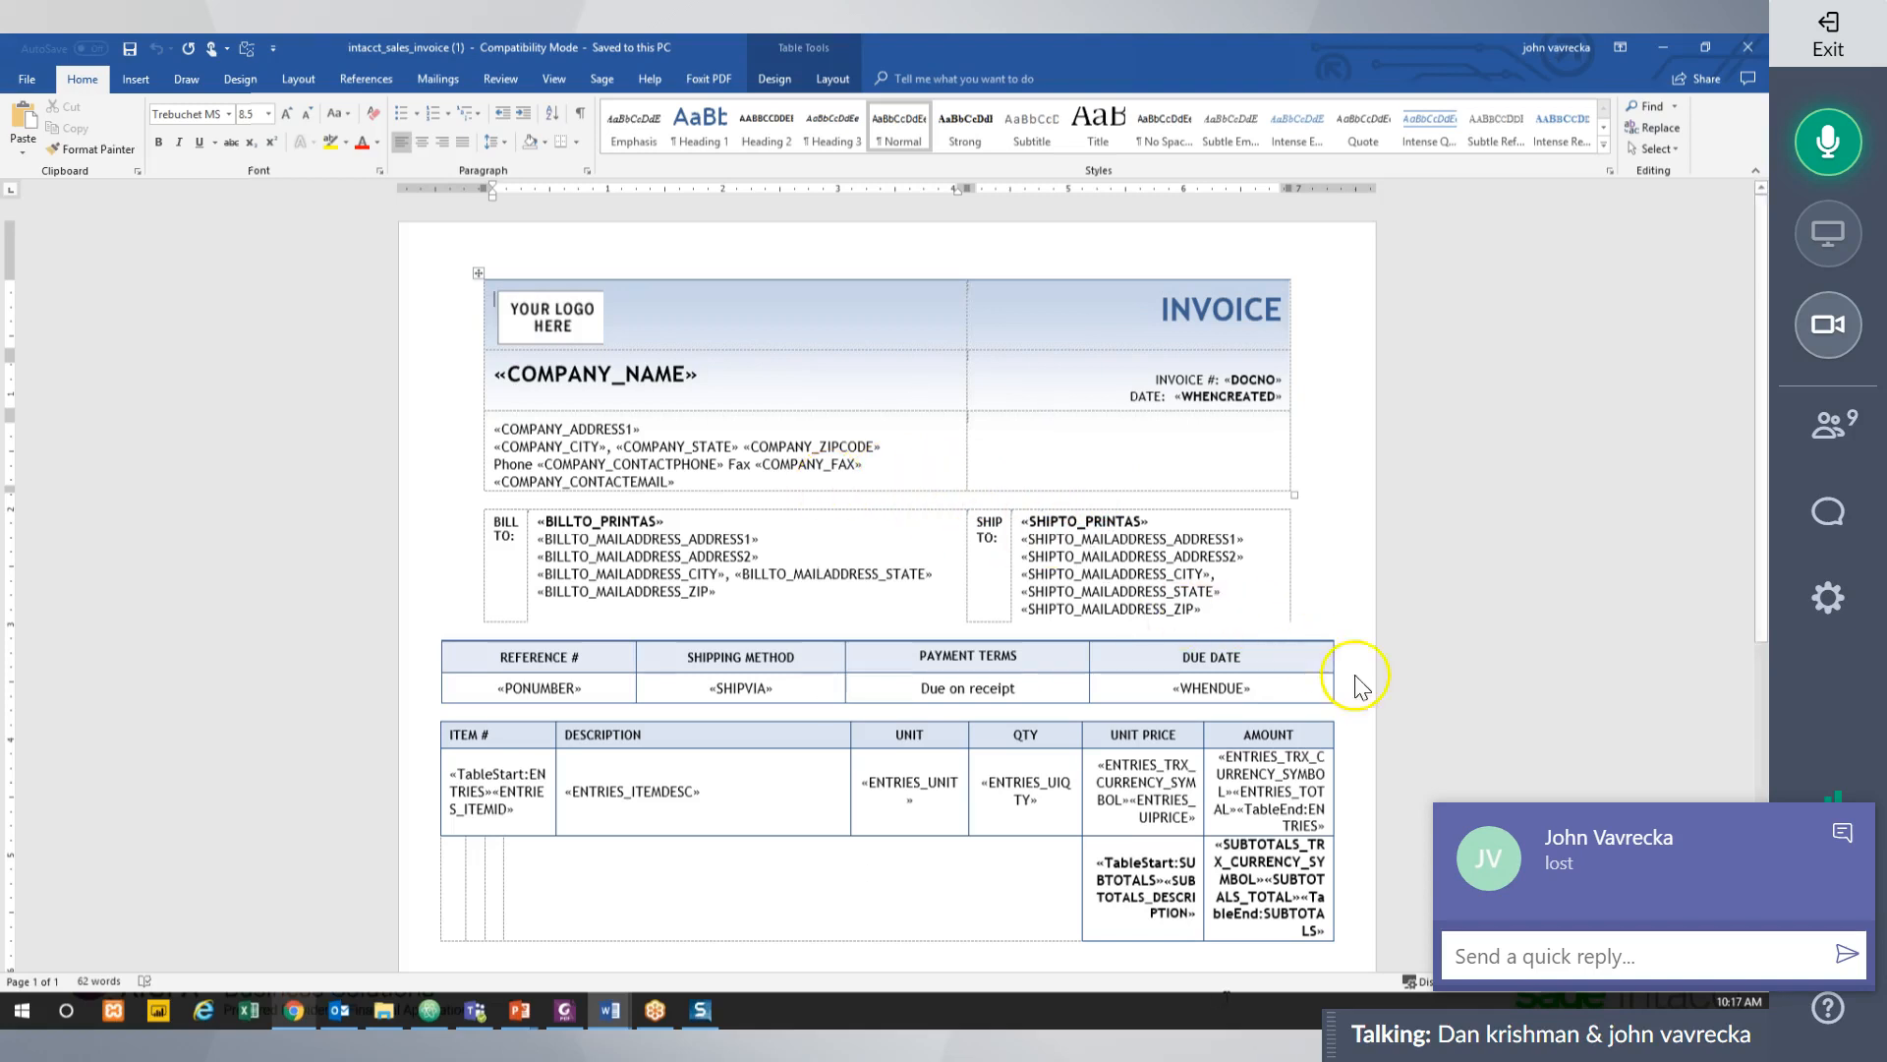
{"action": "left_click", "coordinate": [1677, 947]}
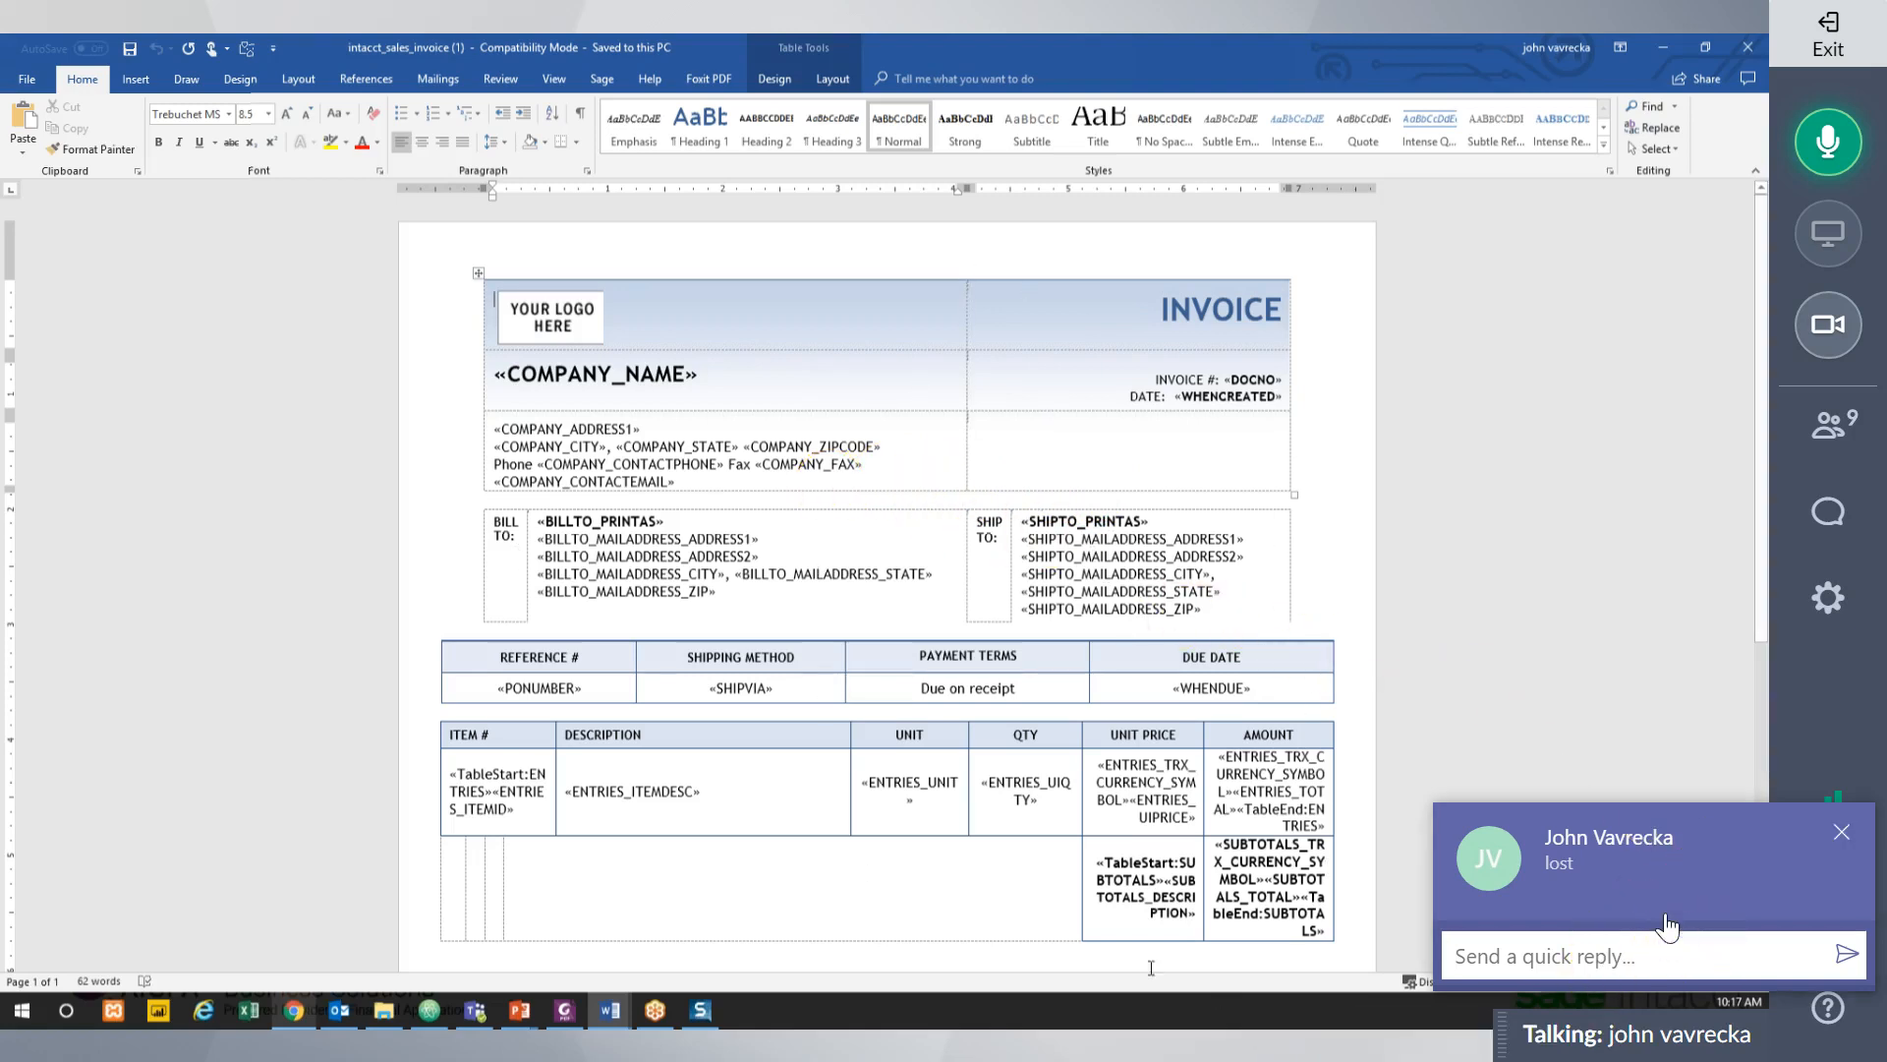
{"action": "type", "text": "No worries"}
{"action": "key", "text": "Return"}
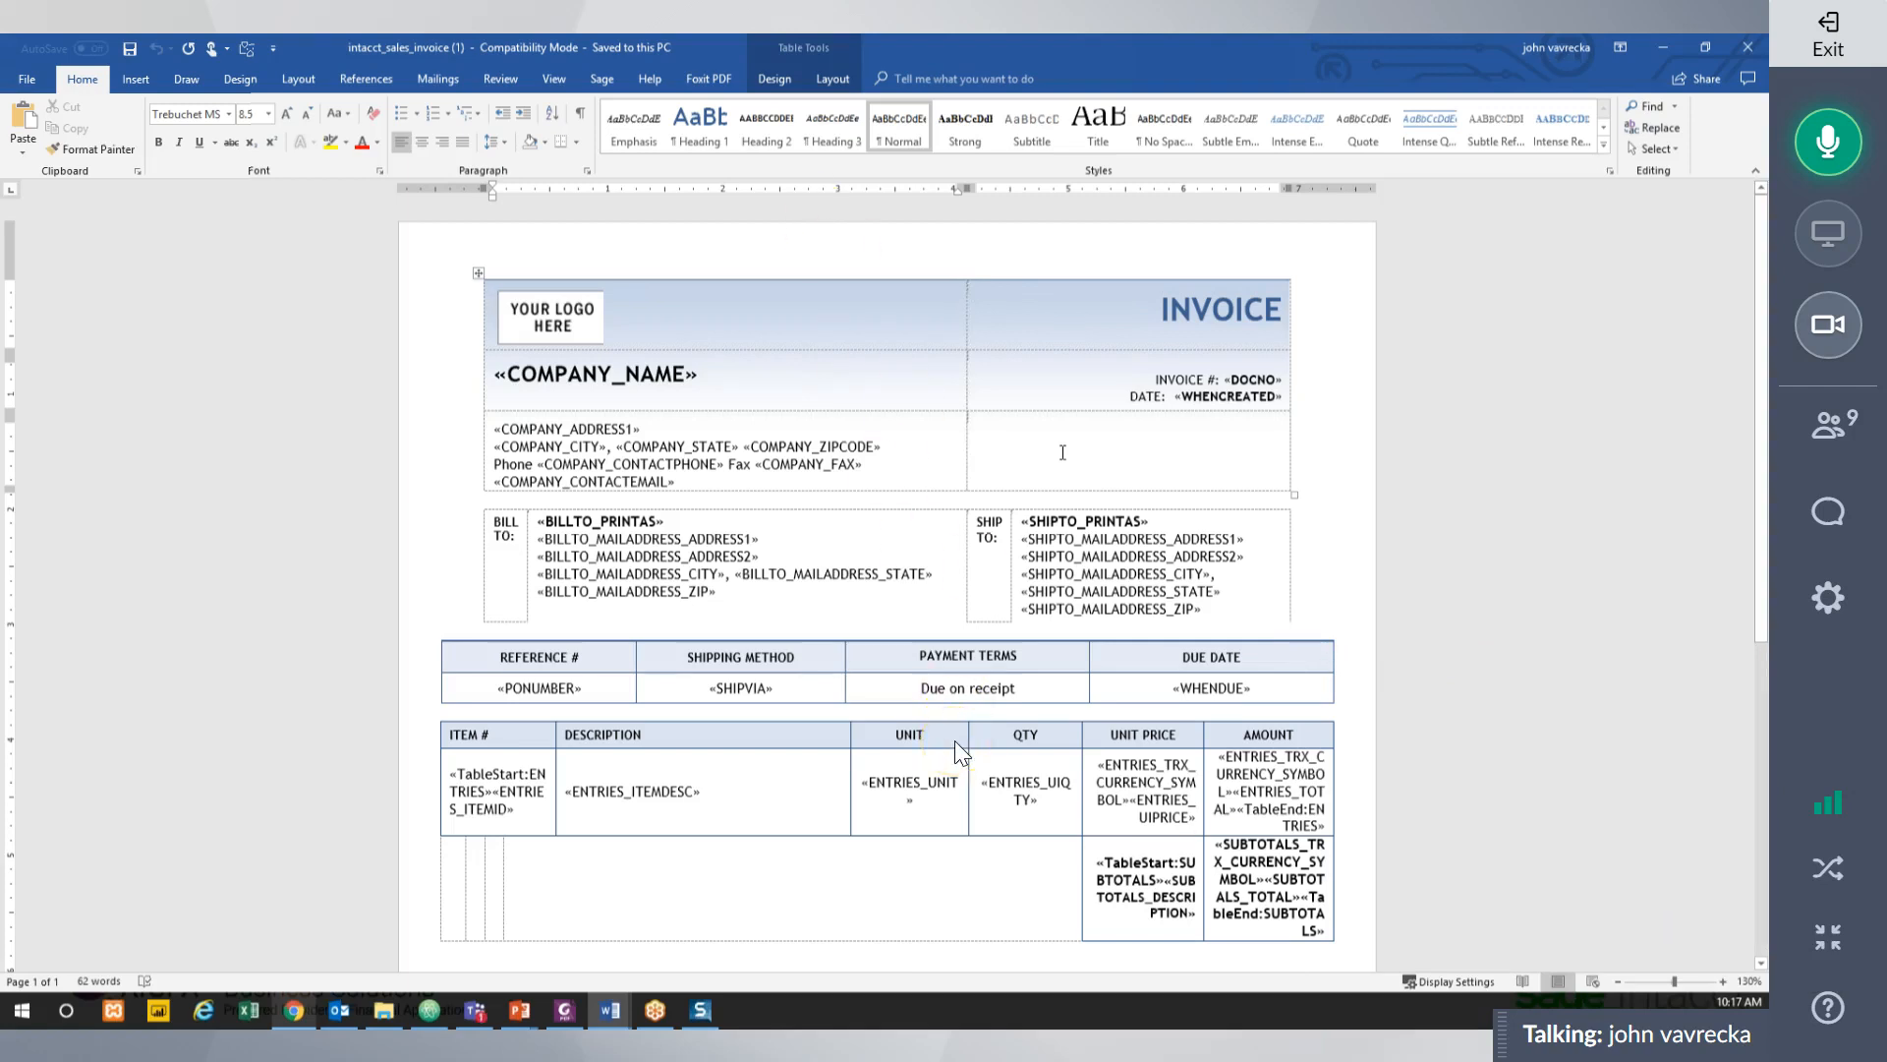
Select the conditional field after the employee name in the Description cell of the Kerr_Time_Expense_Invoice with Retainer WG template.
{"action": "left_click", "coordinate": [1018, 632]}
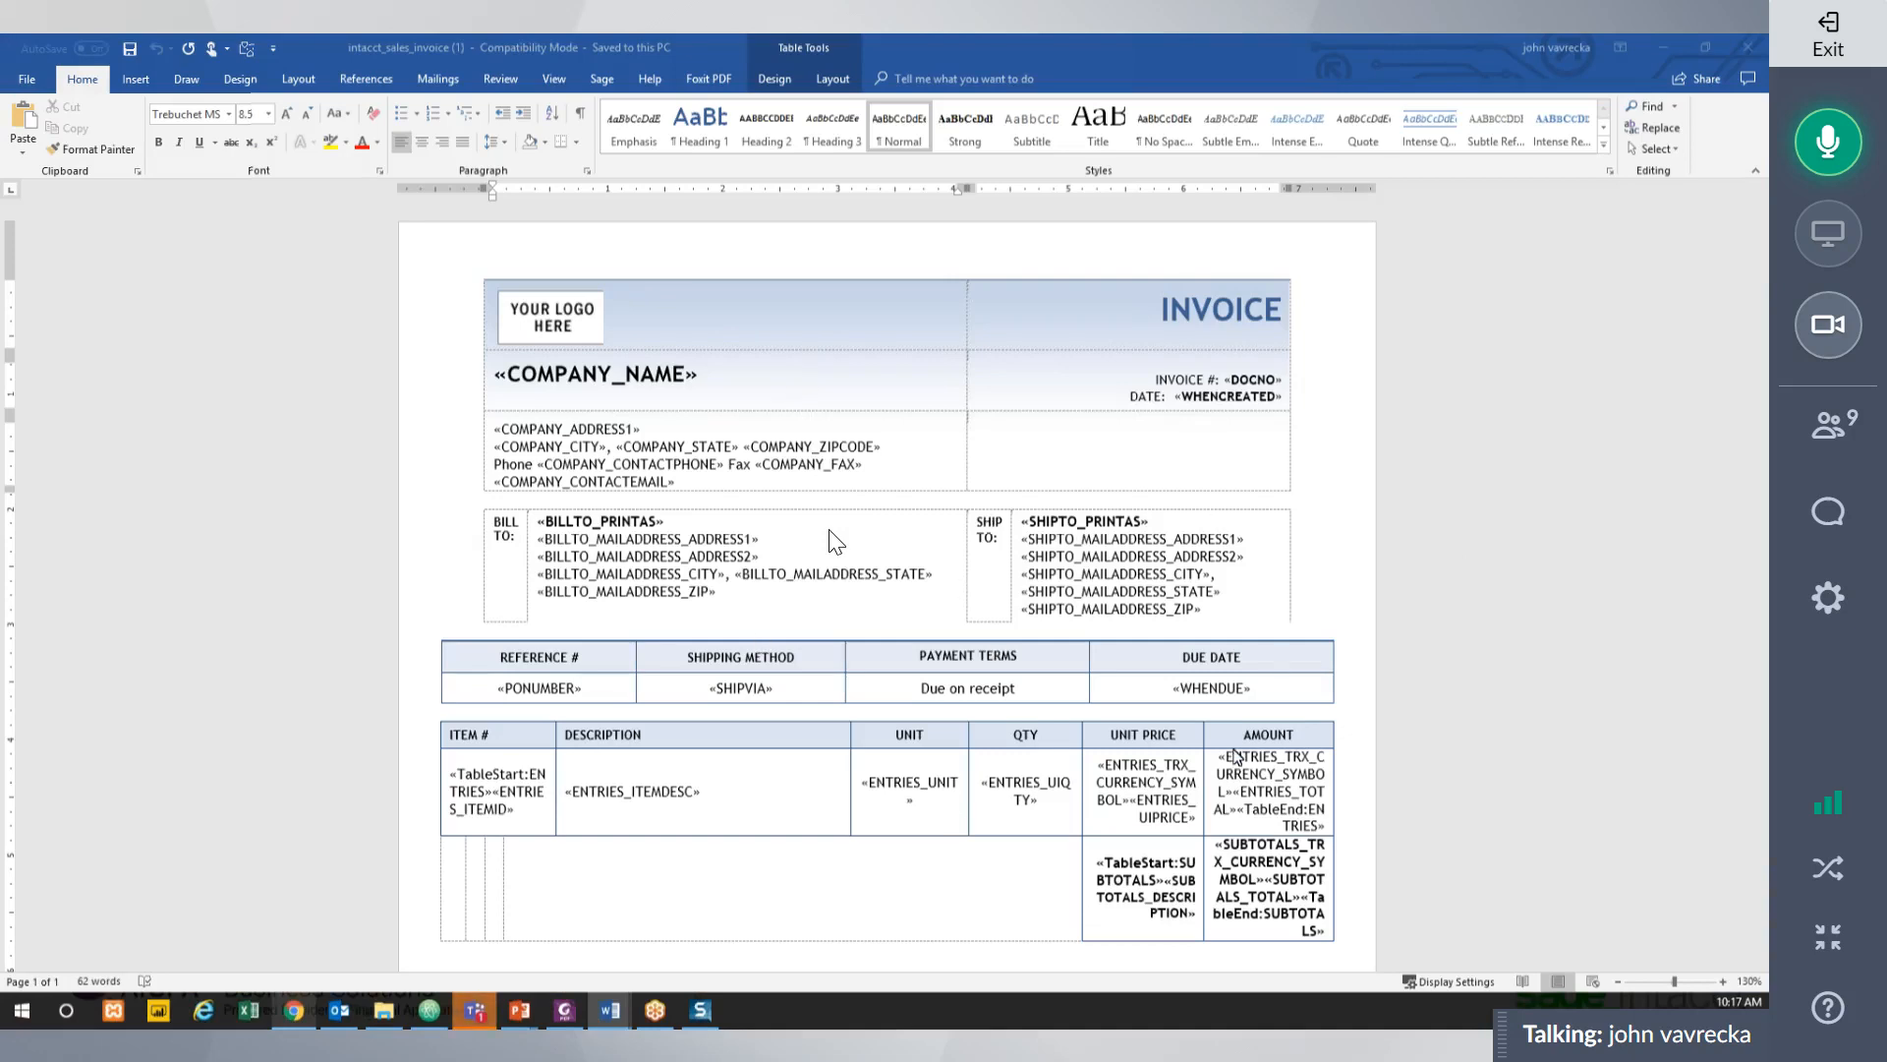
{"action": "left_click_drag", "start_coordinate": [241, 648], "coordinate": [848, 35]}
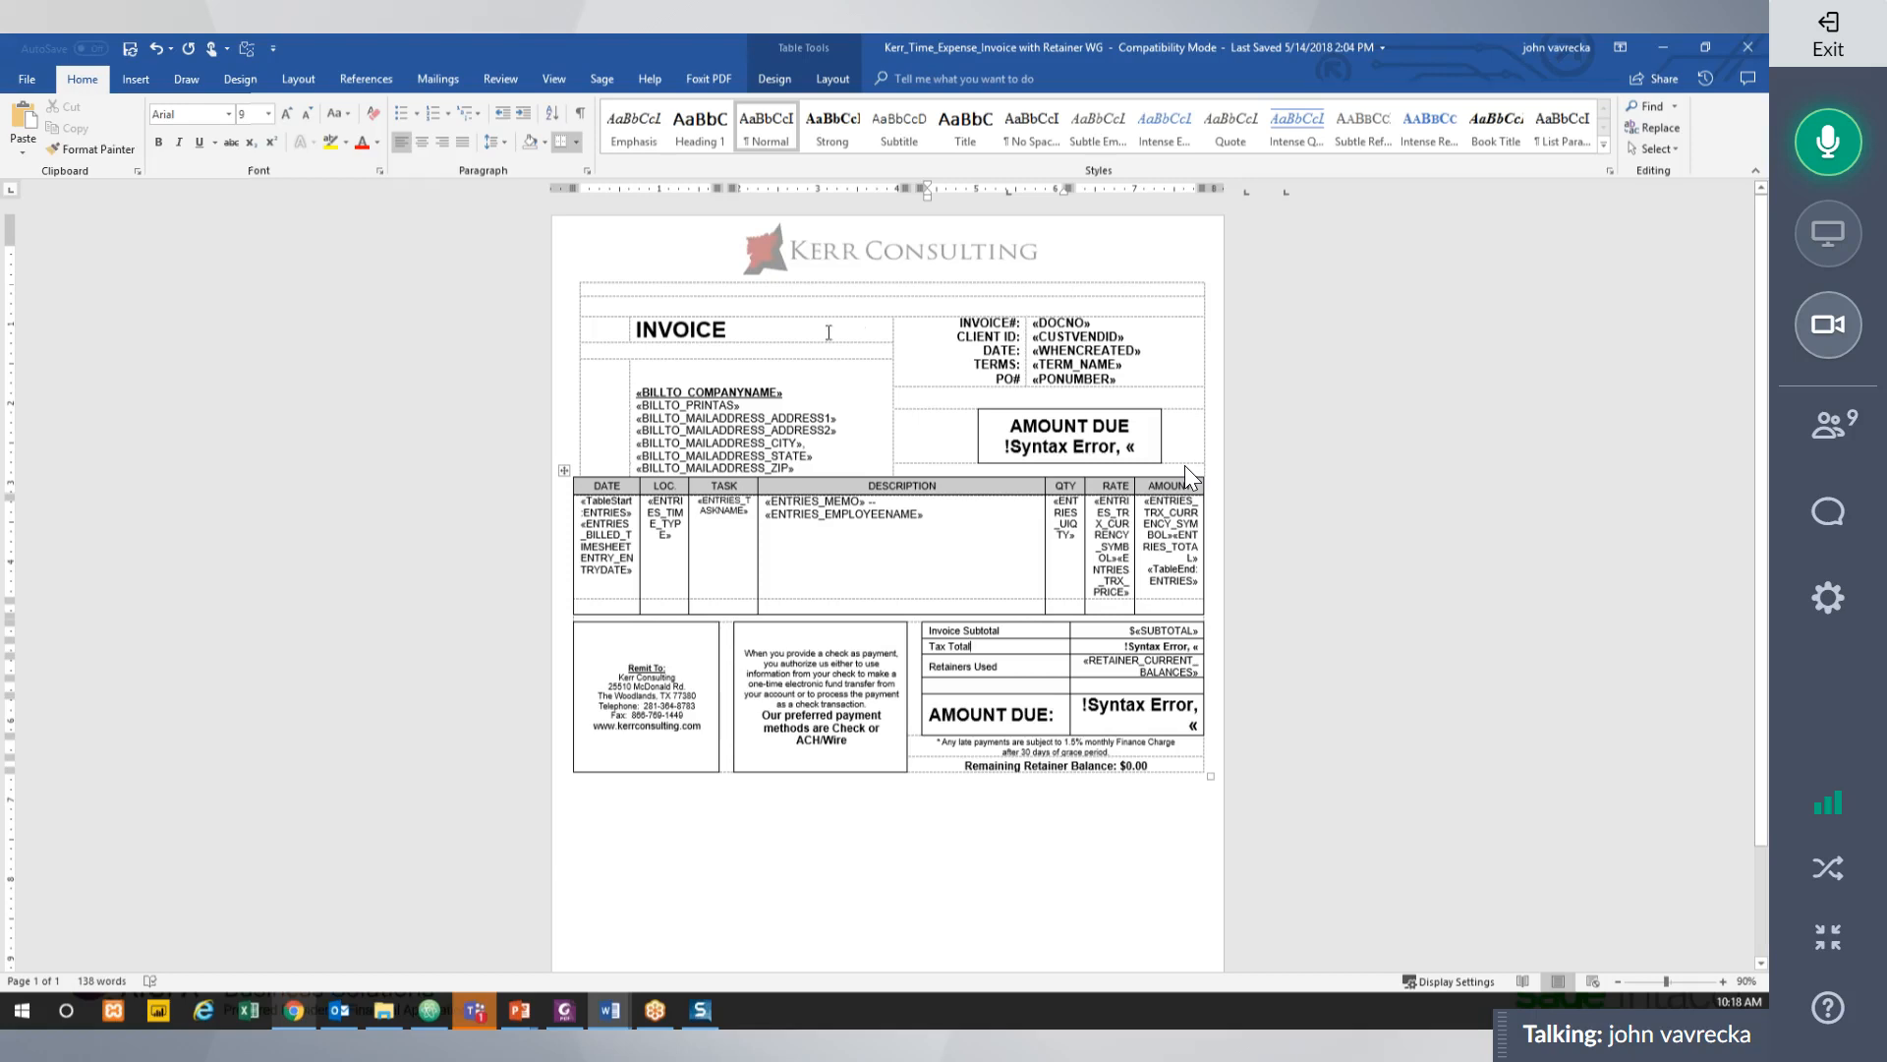
{"action": "left_click", "coordinate": [973, 526]}
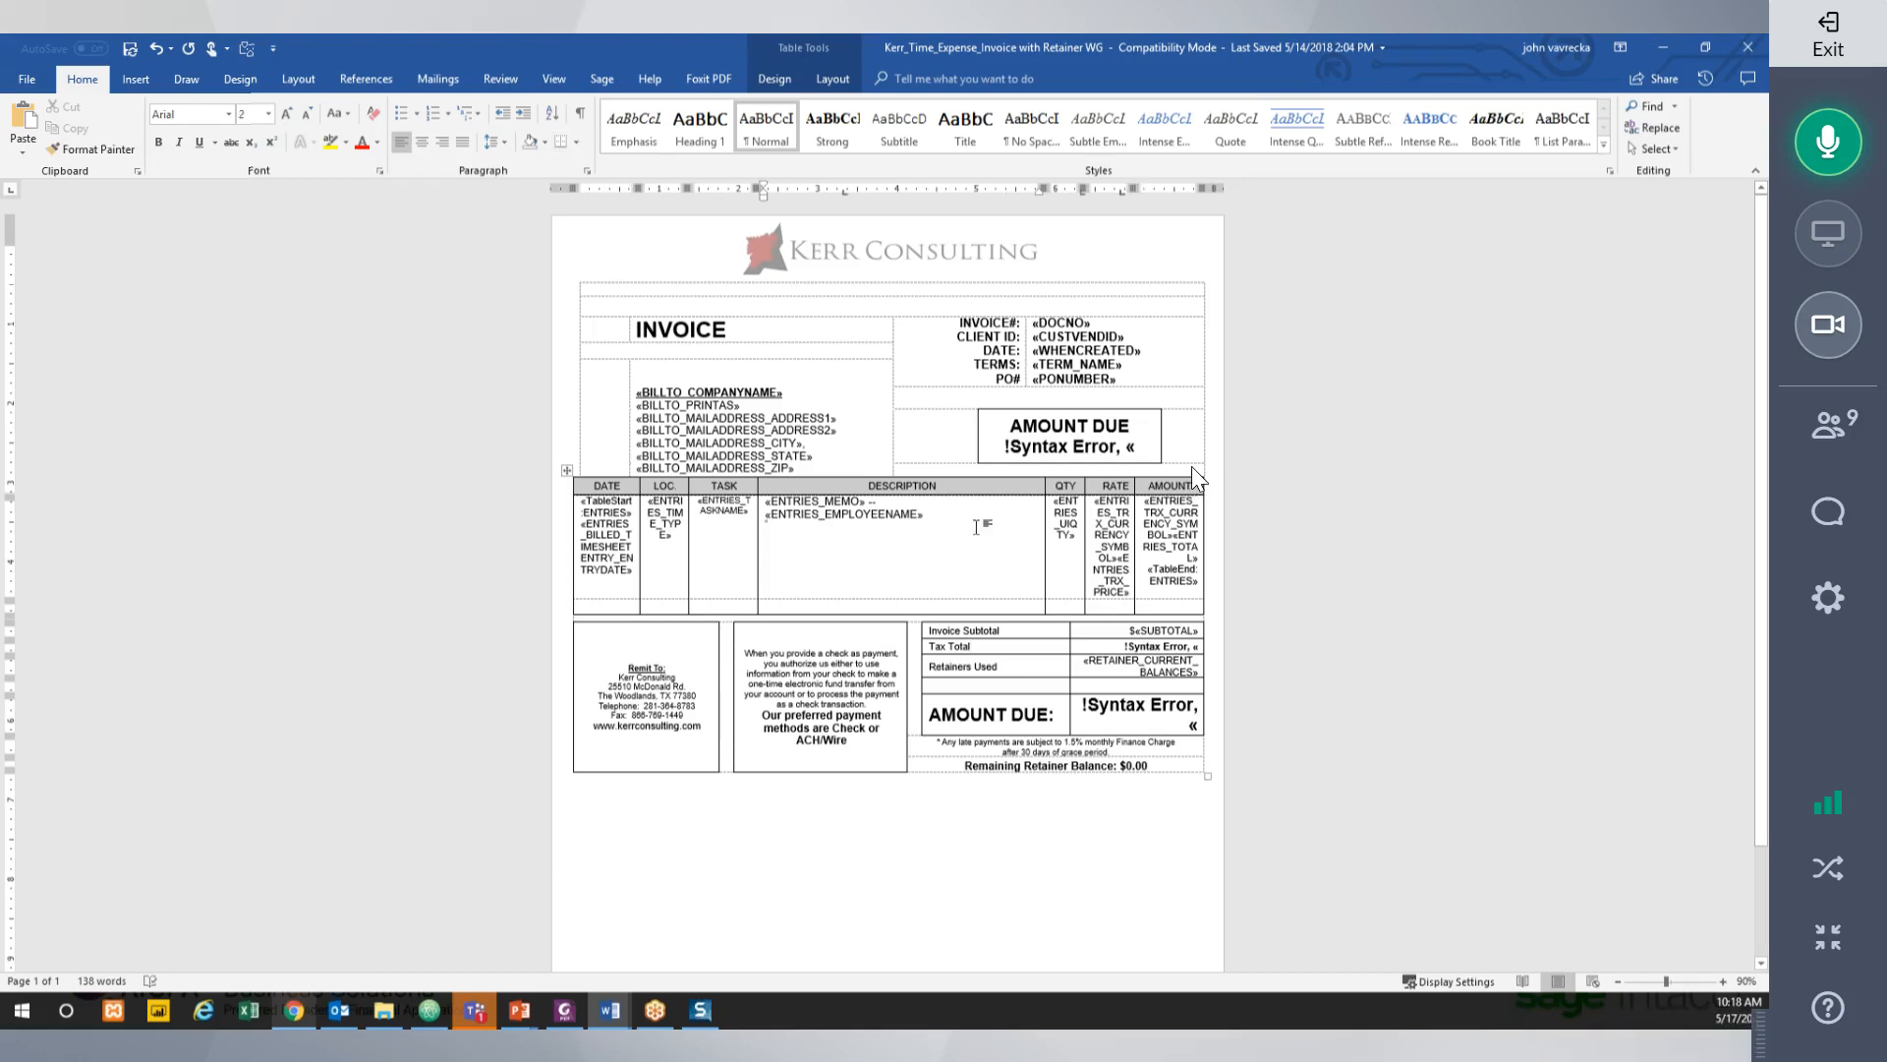
{"action": "left_click", "coordinate": [979, 516]}
{"action": "key", "text": "ctrl+F9"}
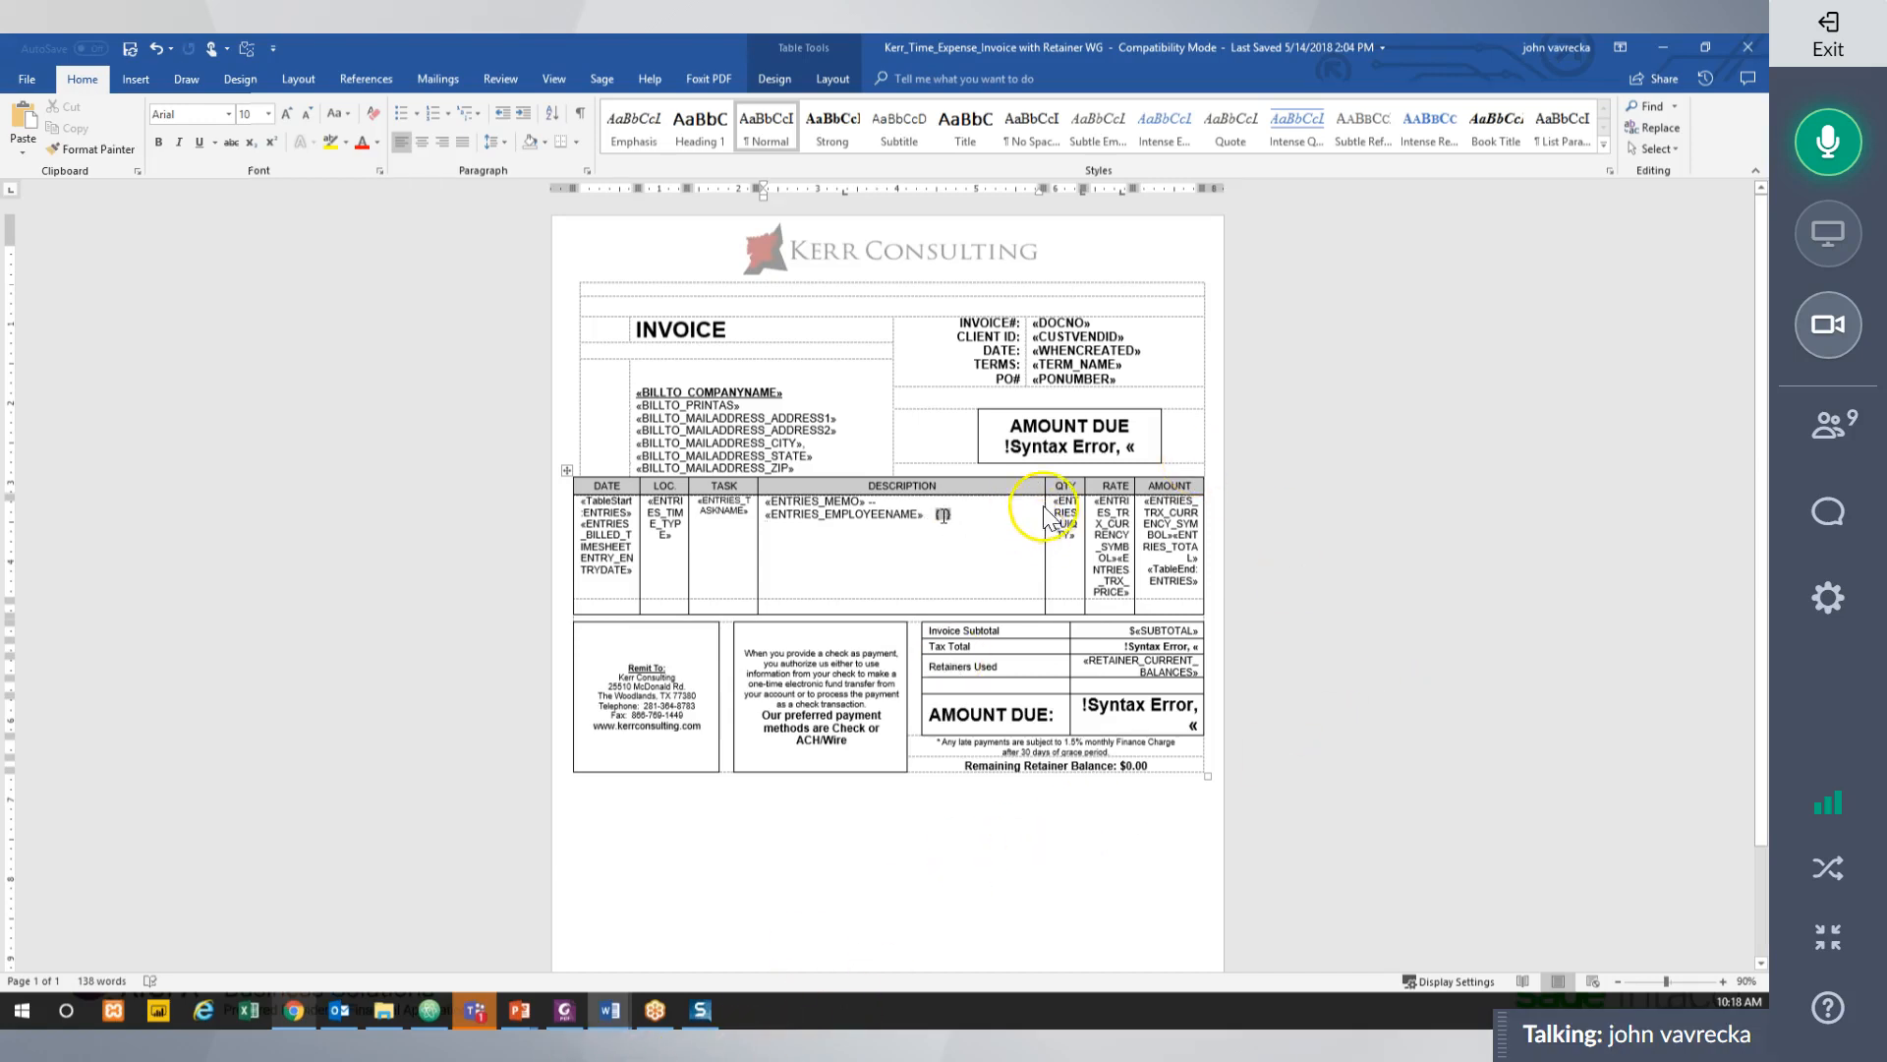
Switch to Microsoft Teams and open the chat conversation with the meeting presenter.
{"action": "key", "text": "alt+Tab"}
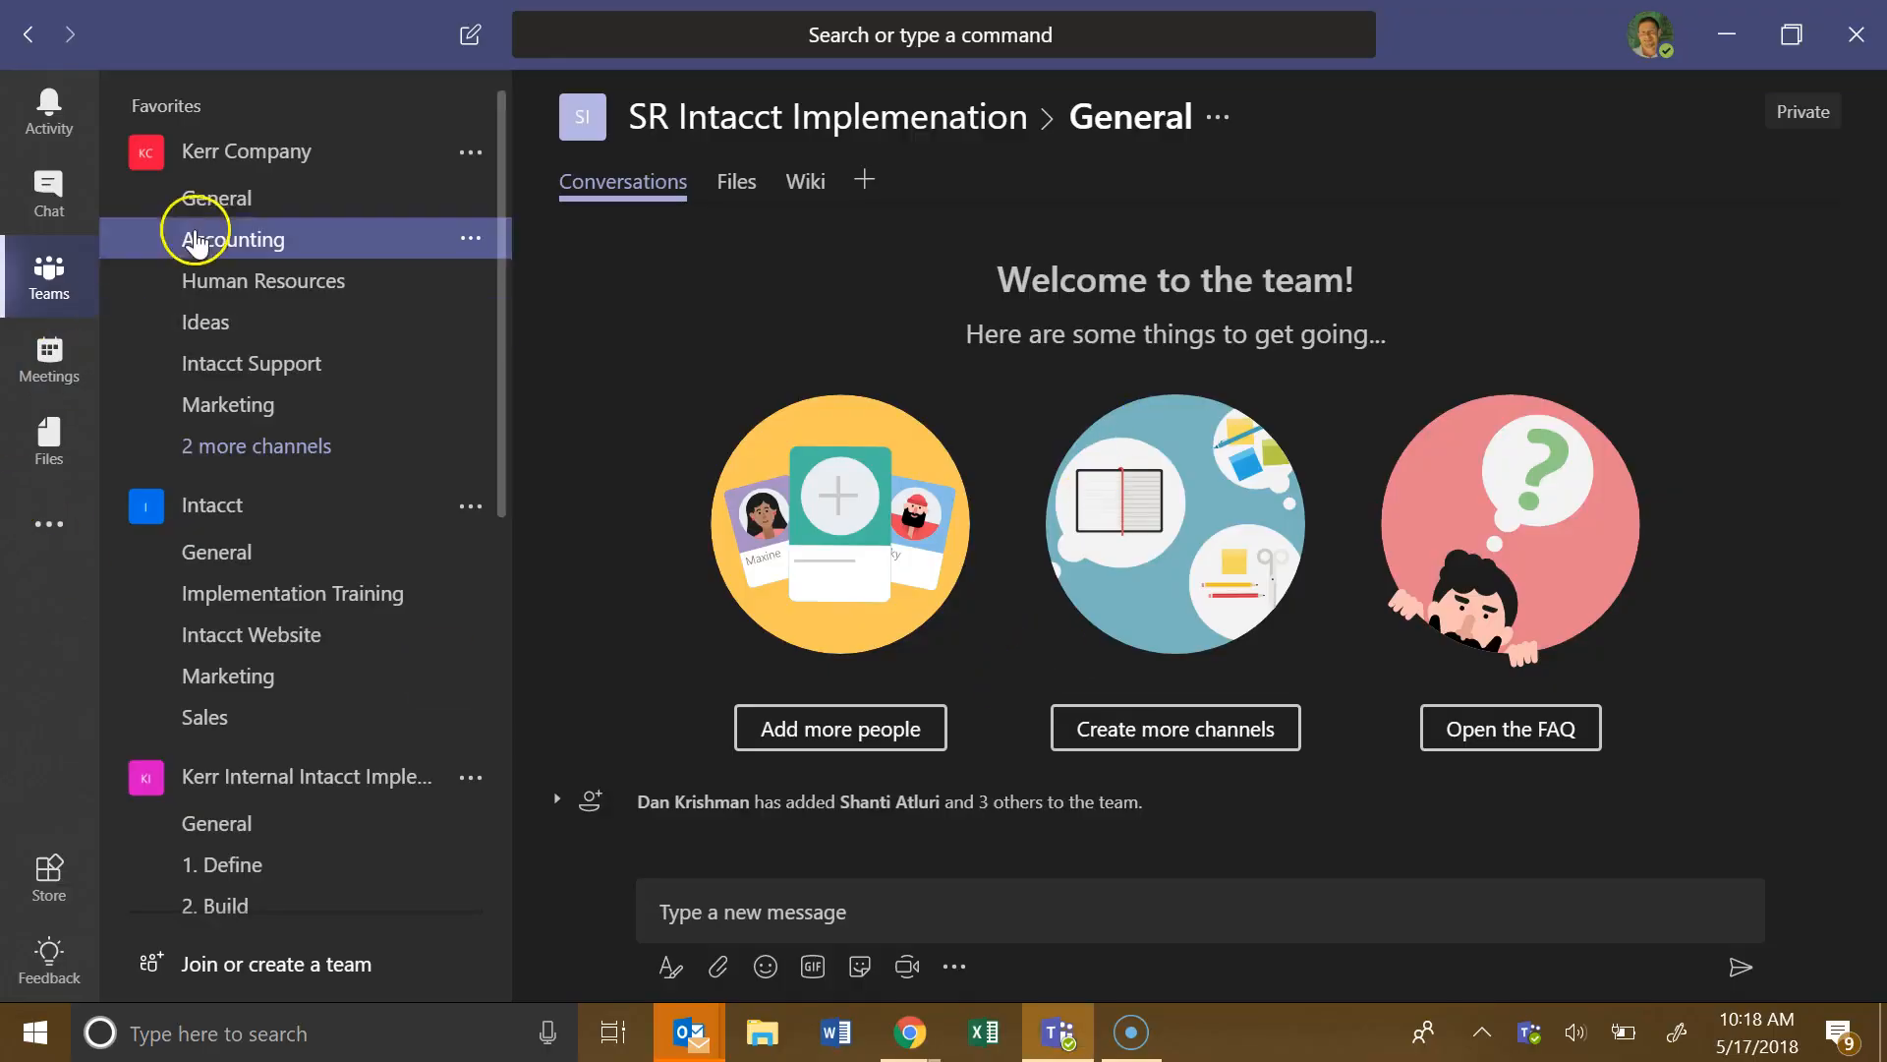
{"action": "left_click", "coordinate": [46, 197]}
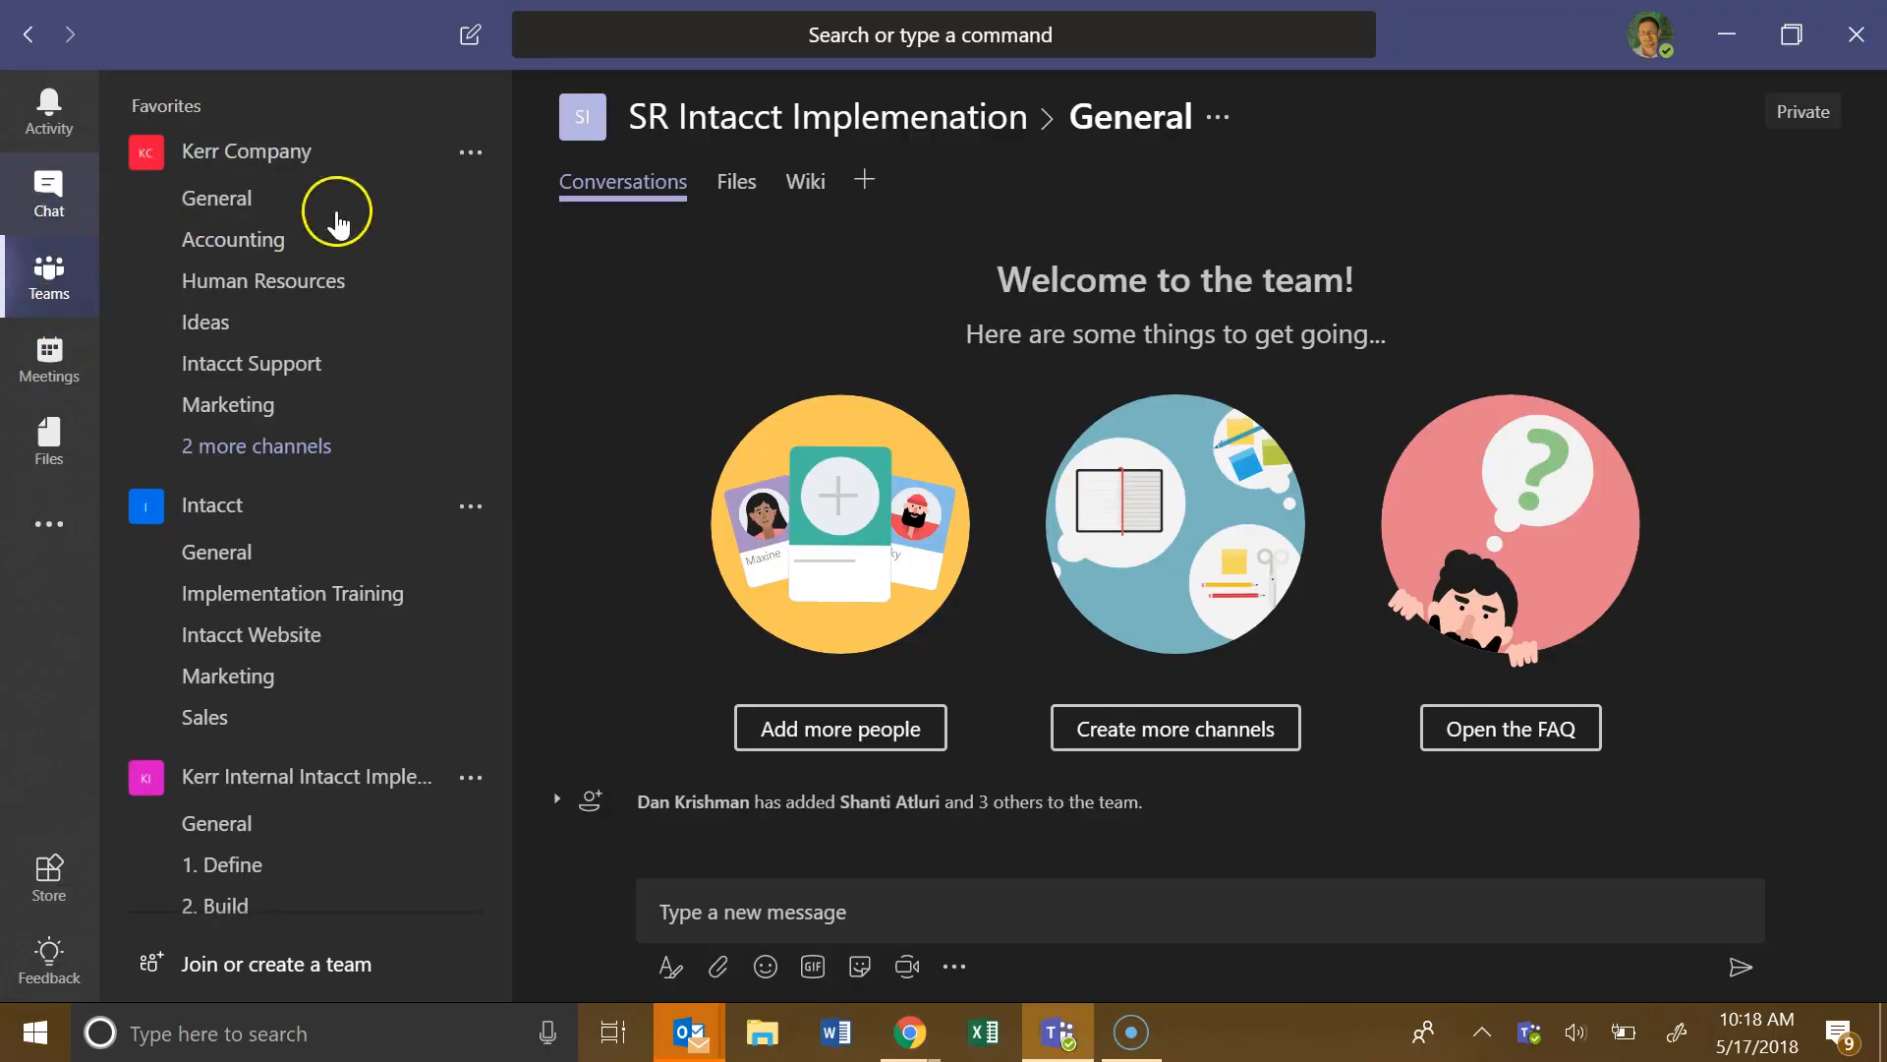
{"action": "left_click", "coordinate": [337, 128]}
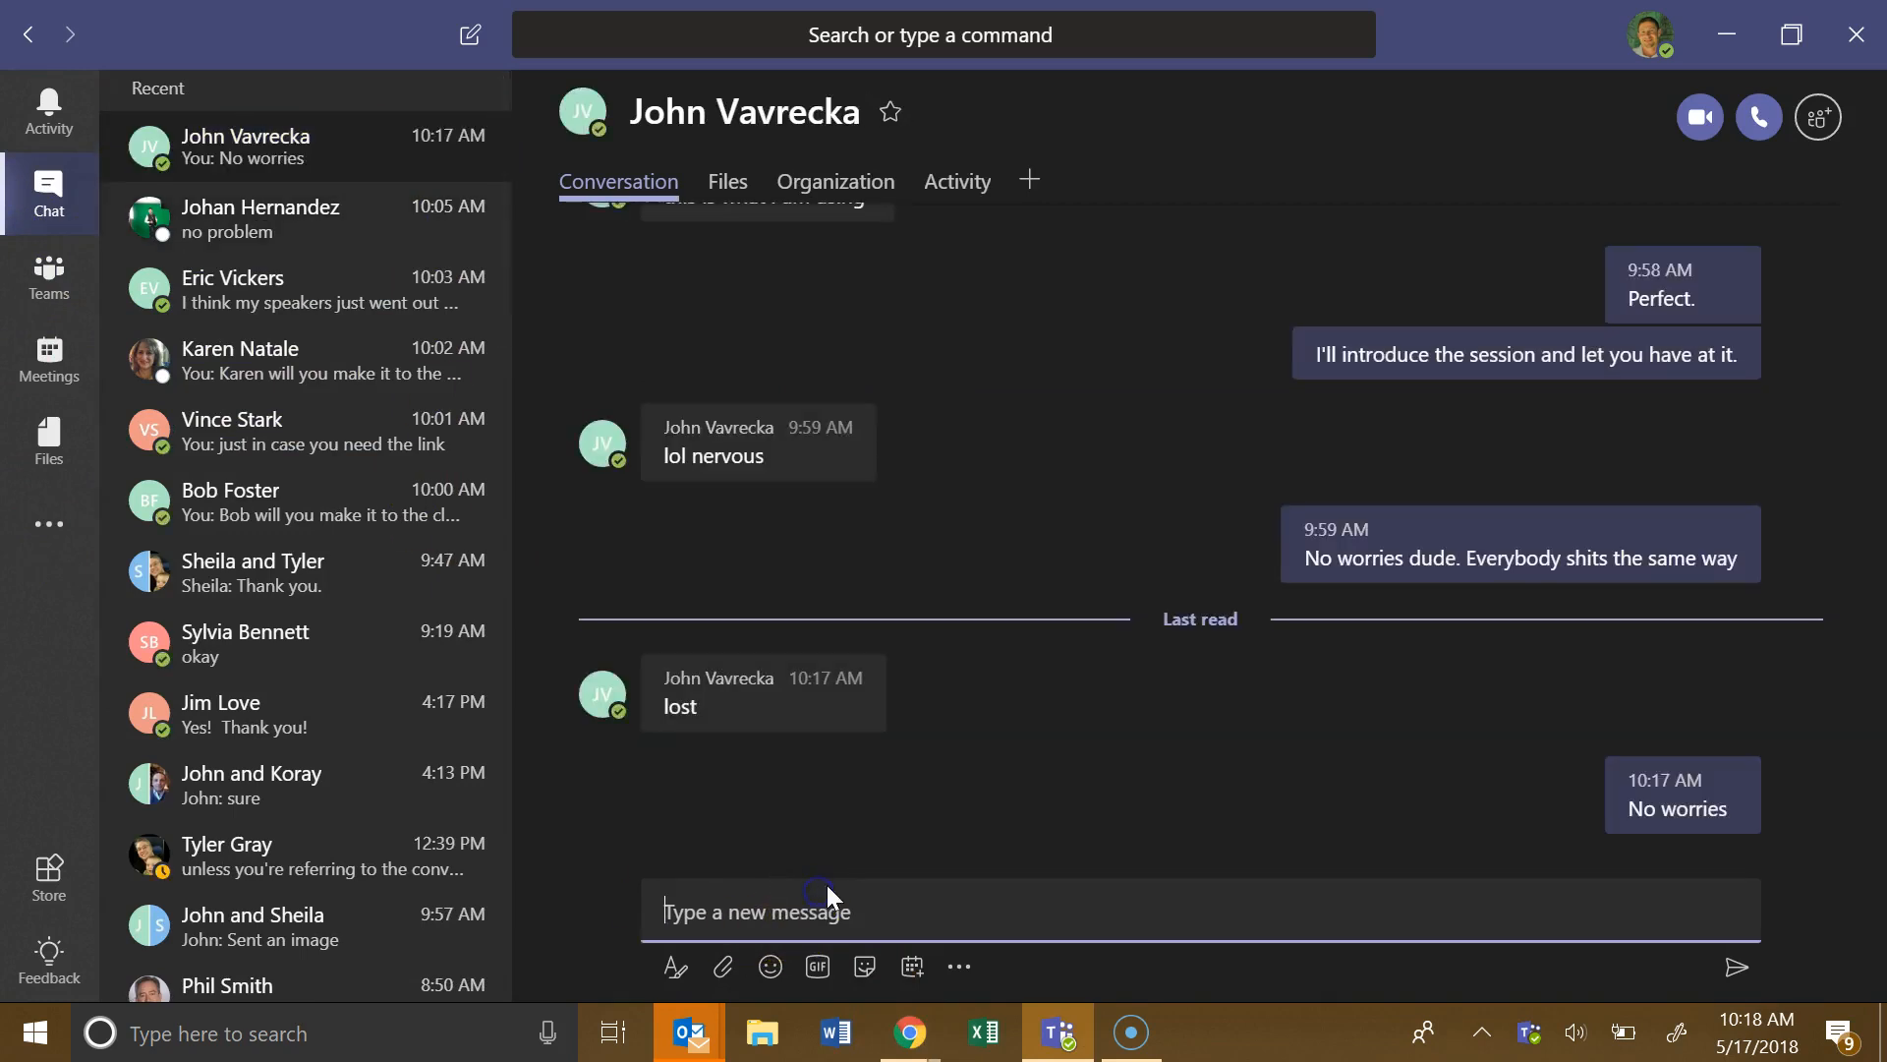
Send the presenter a message asking to walk through the process of creating an invoice and how it pushes into the custom document.
{"action": "left_click", "coordinate": [826, 891]}
{"action": "type", "text": "Walk us t"}
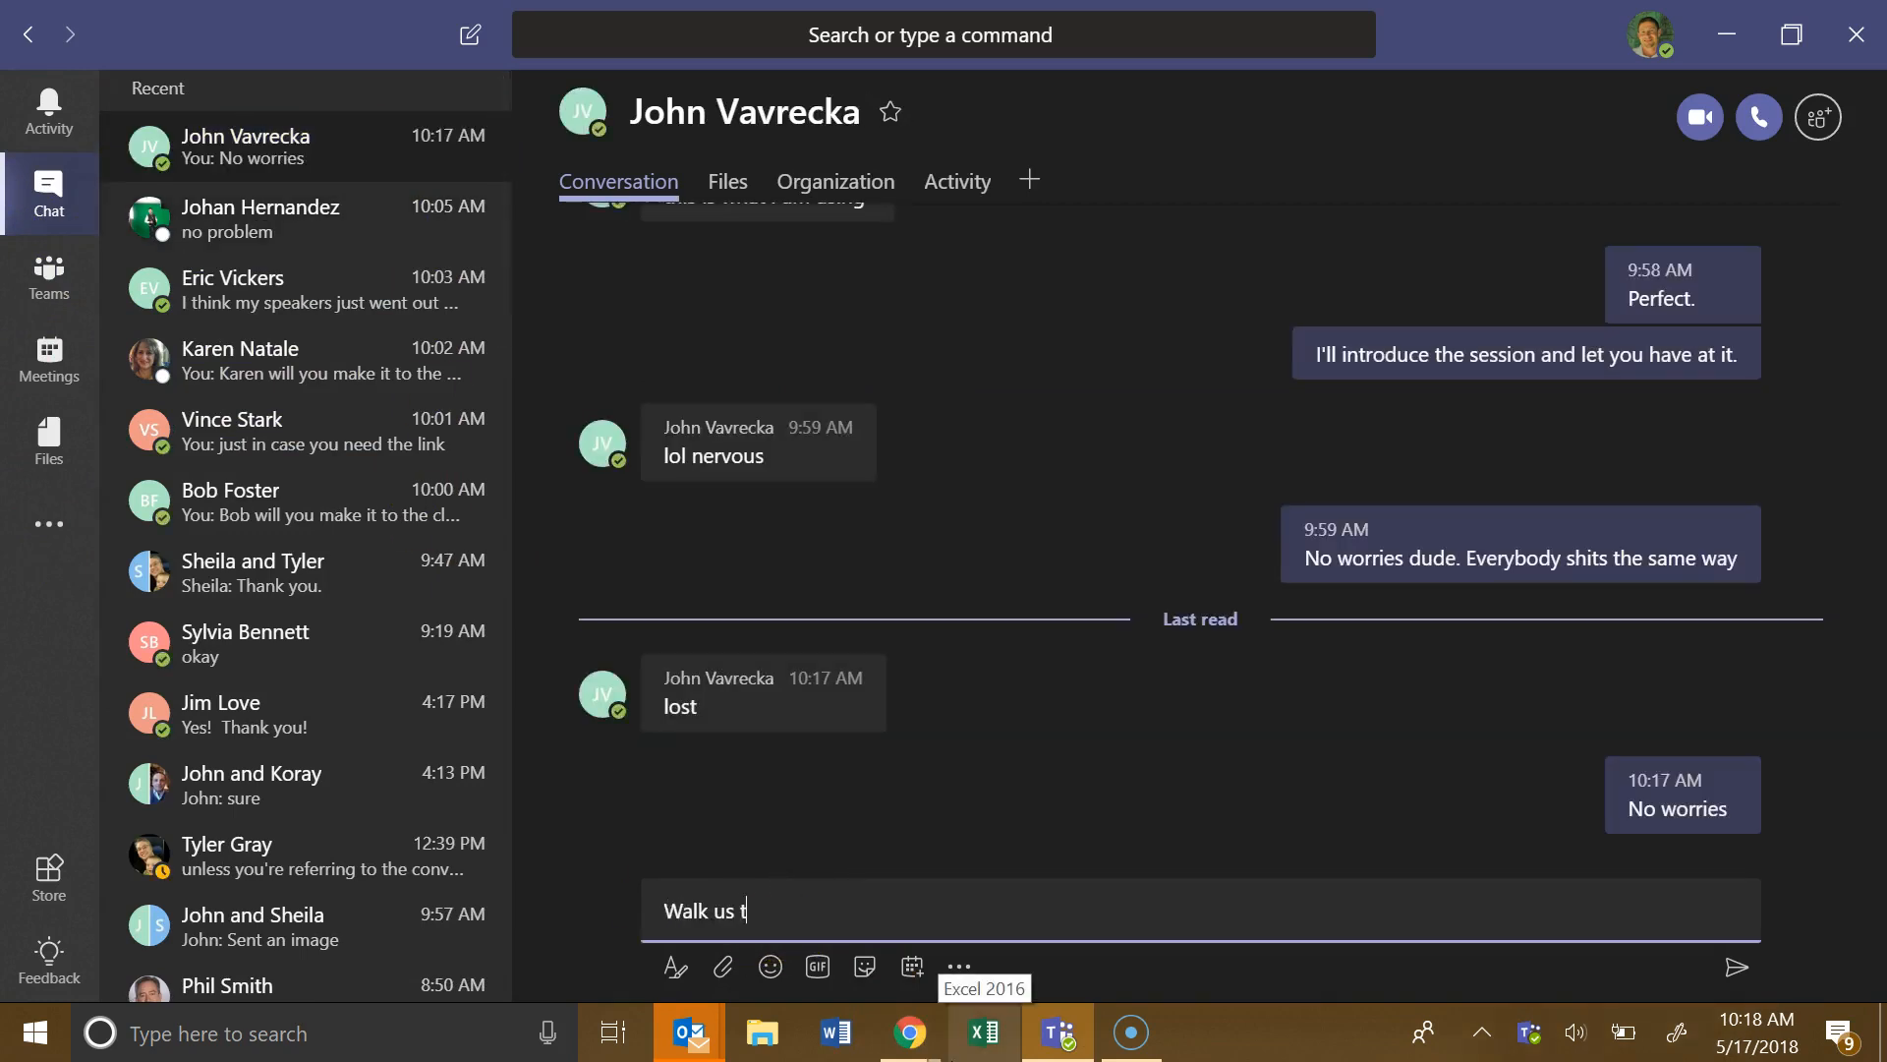
{"action": "type", "text": "hrough the proce"}
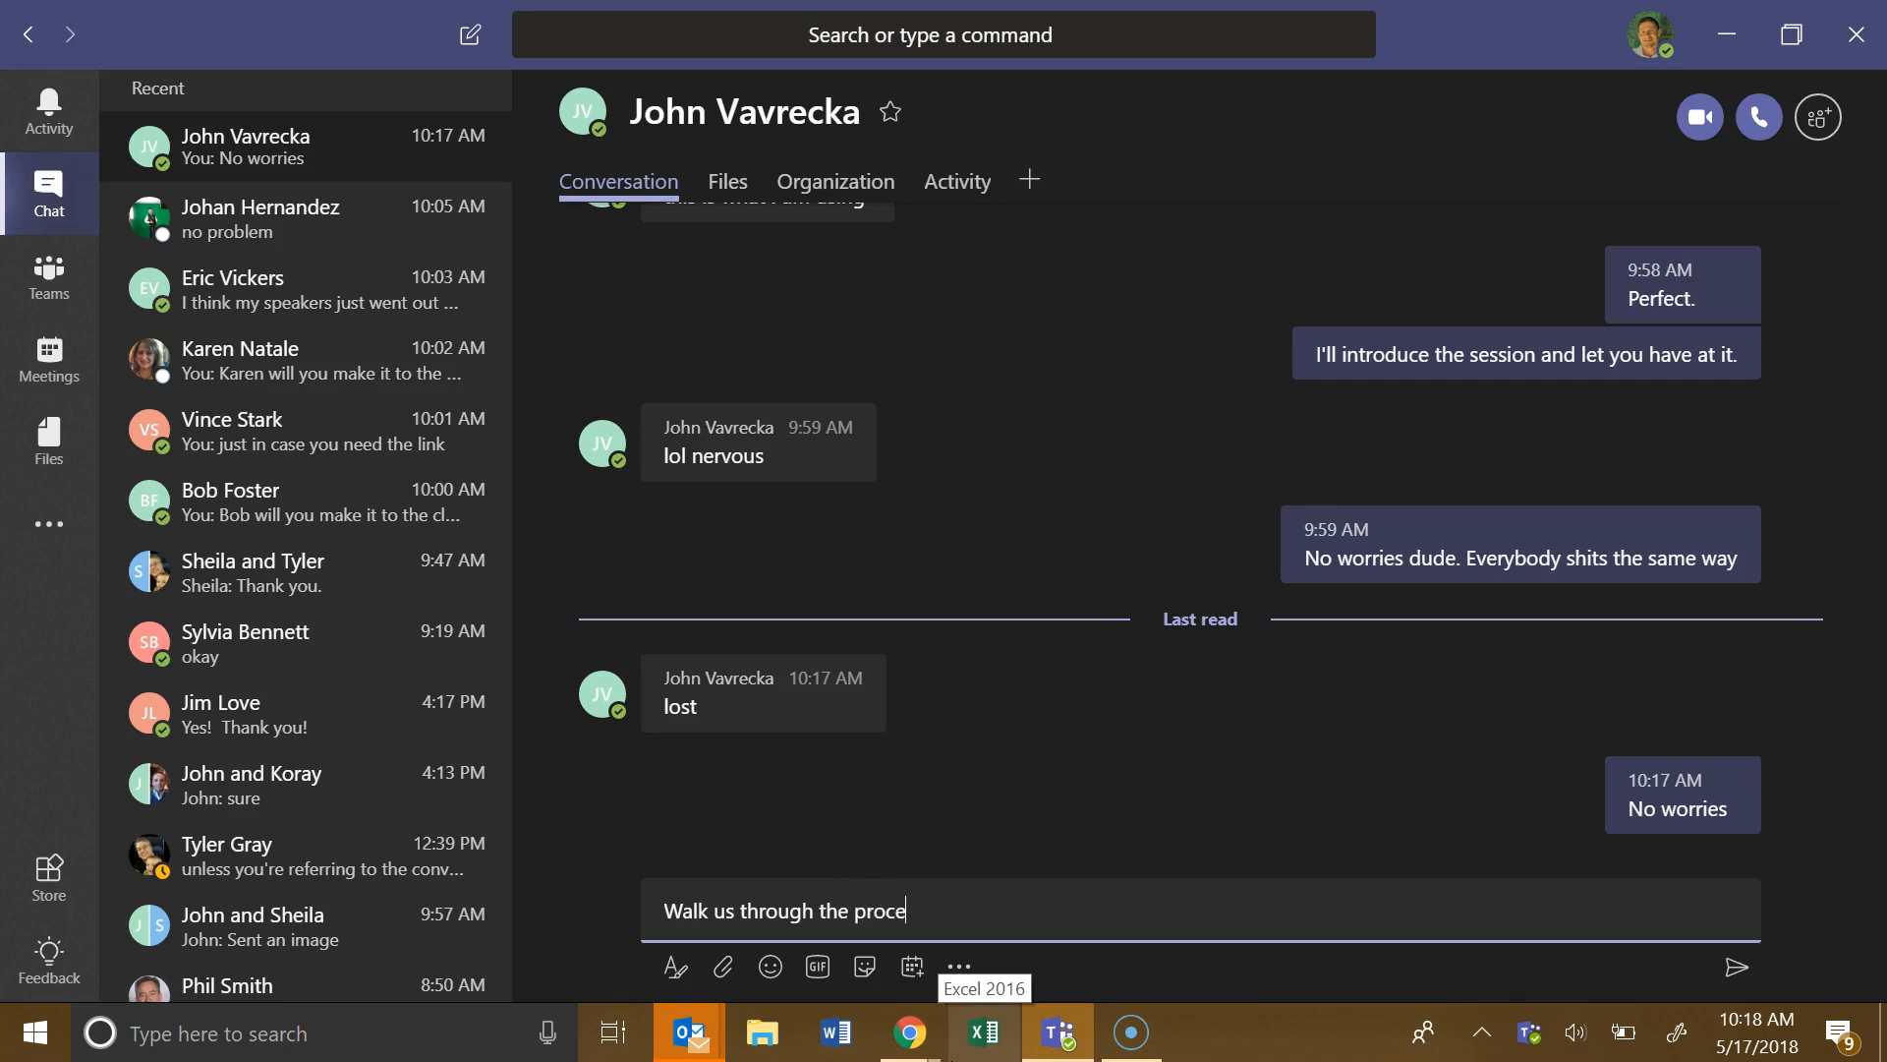
{"action": "type", "text": "ss of creating an invoice and "}
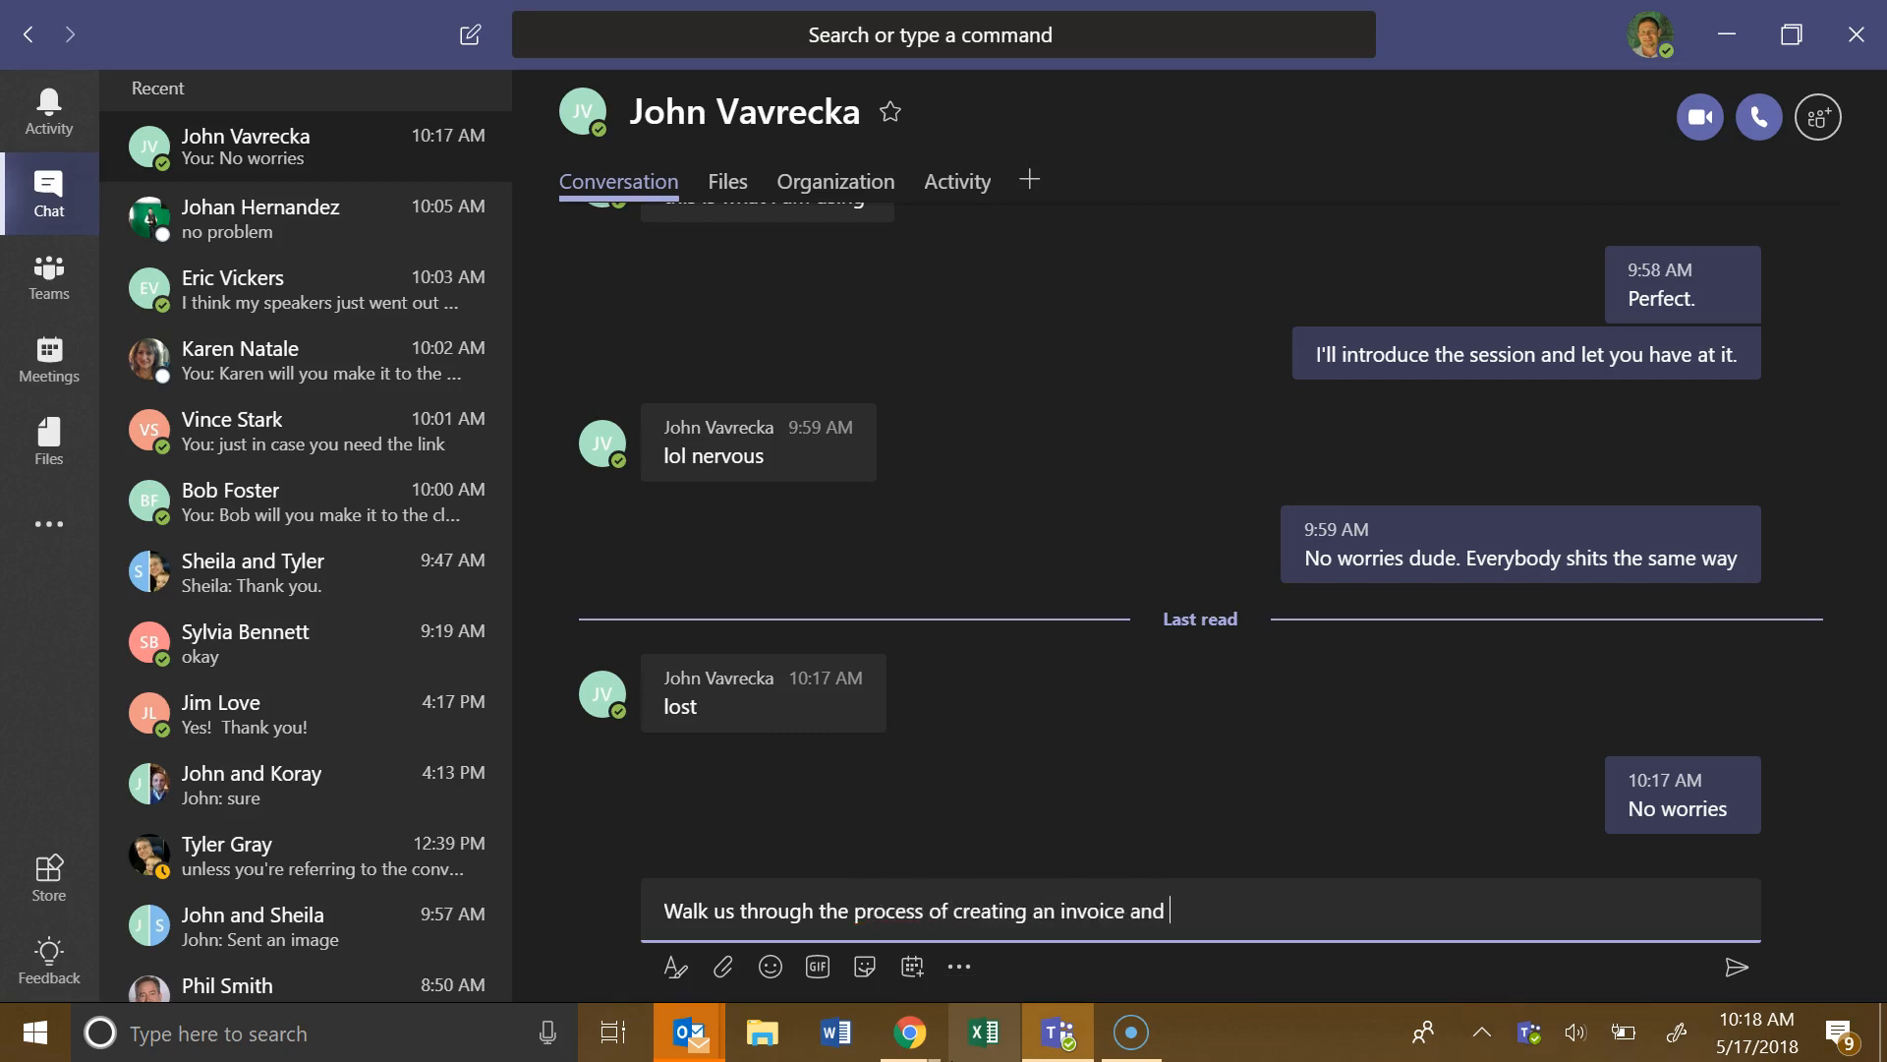
{"action": "type", "text": "how it pushes into t"}
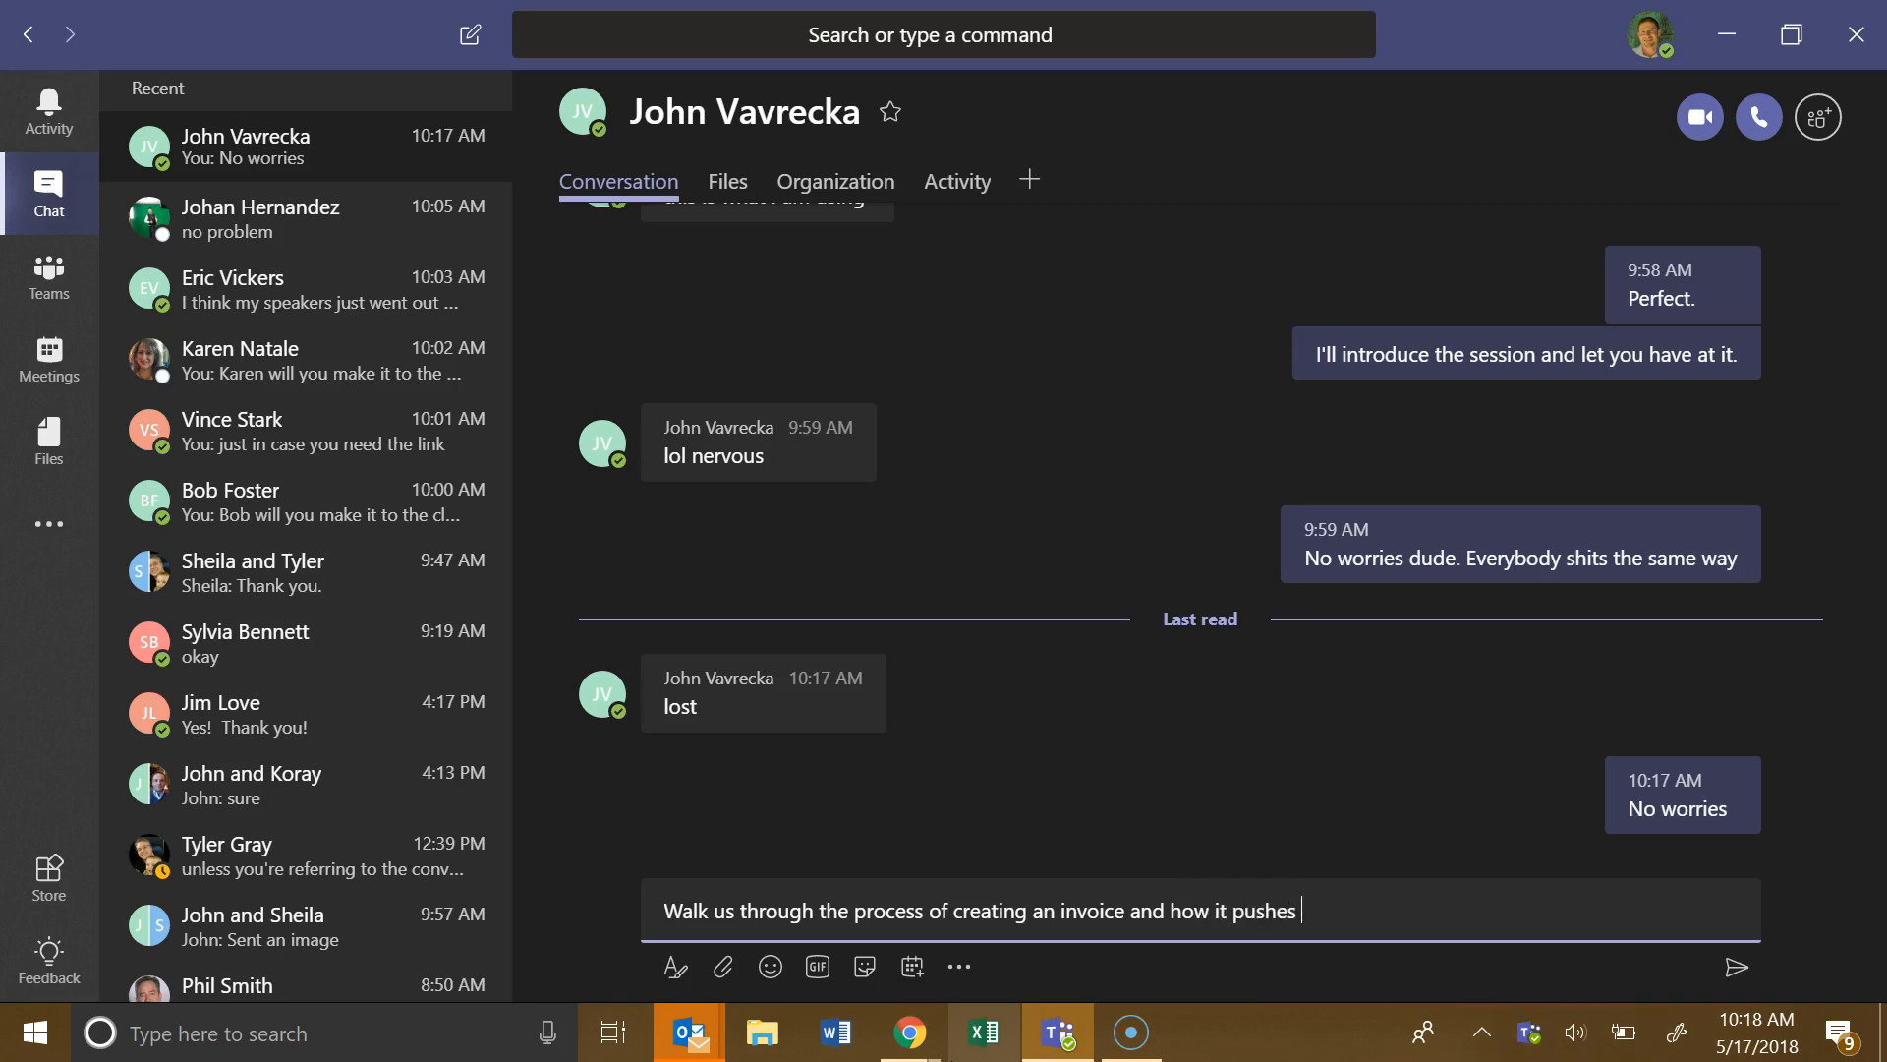
{"action": "type", "text": "he sh"}
{"action": "key", "text": "BackSpace"}
{"action": "key", "text": "BackSpace"}
{"action": "type", "text": "customesd"}
{"action": "key", "text": "BackSpace"}
{"action": "key", "text": "BackSpace"}
{"action": "type", "text": "document"}
{"action": "key", "text": "Return"}
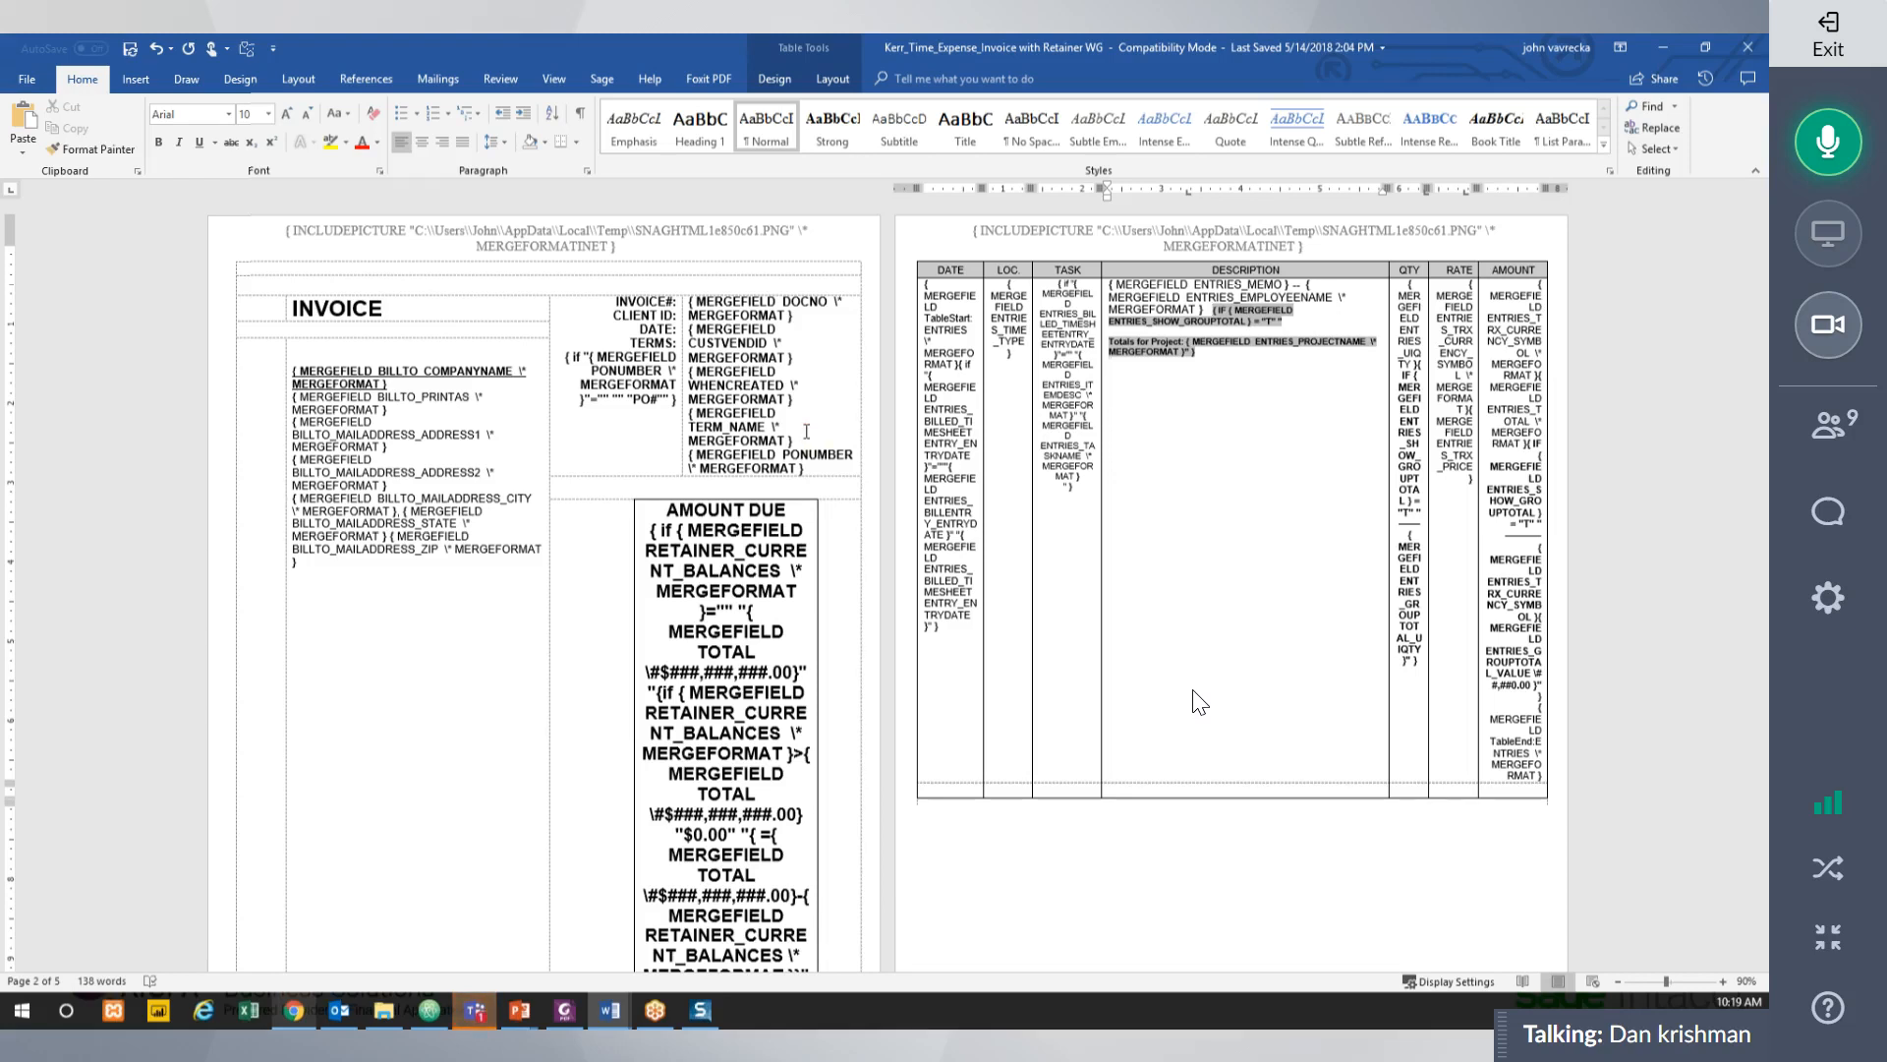
Switch the invoice template from merge field codes back to field results.
{"action": "key", "text": "alt+F9"}
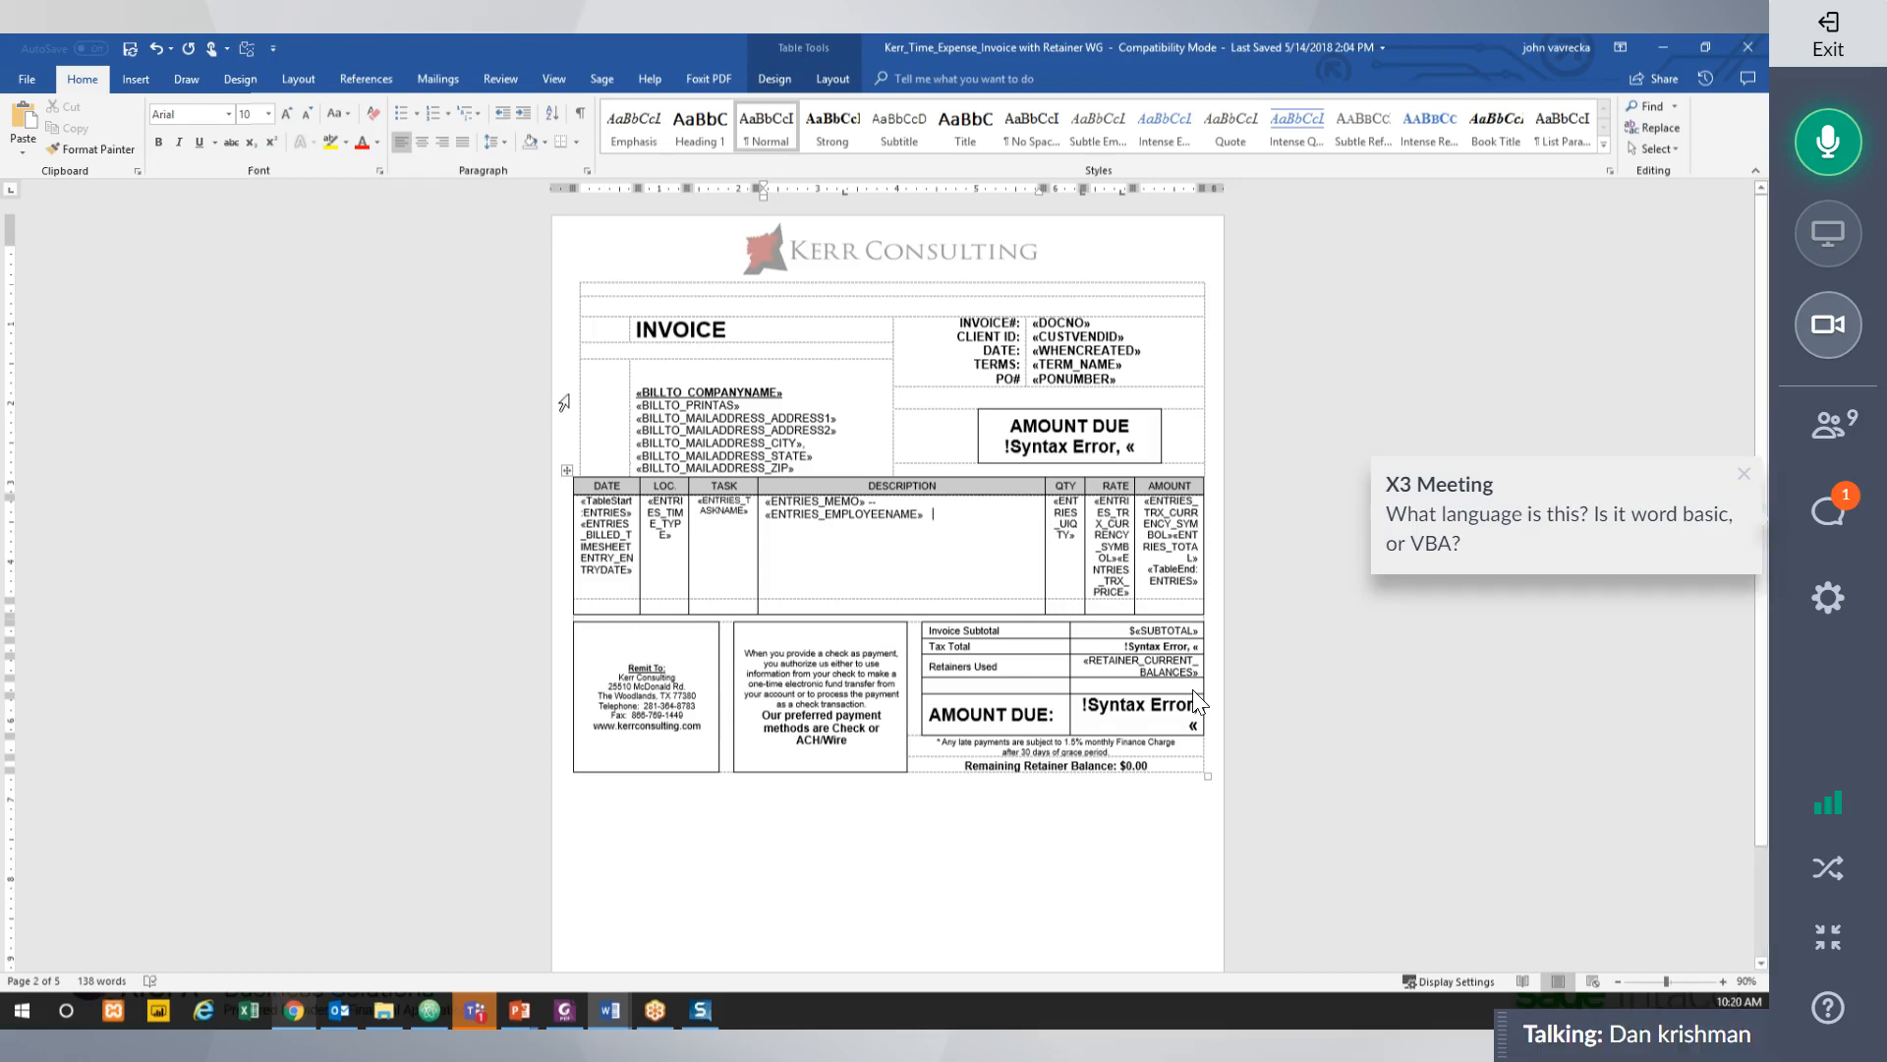
Dismiss the message notification and answer the language question in the meeting chat with "Microsoft Mail Merge", addressed to Everyone.
{"action": "left_click", "coordinate": [1744, 475]}
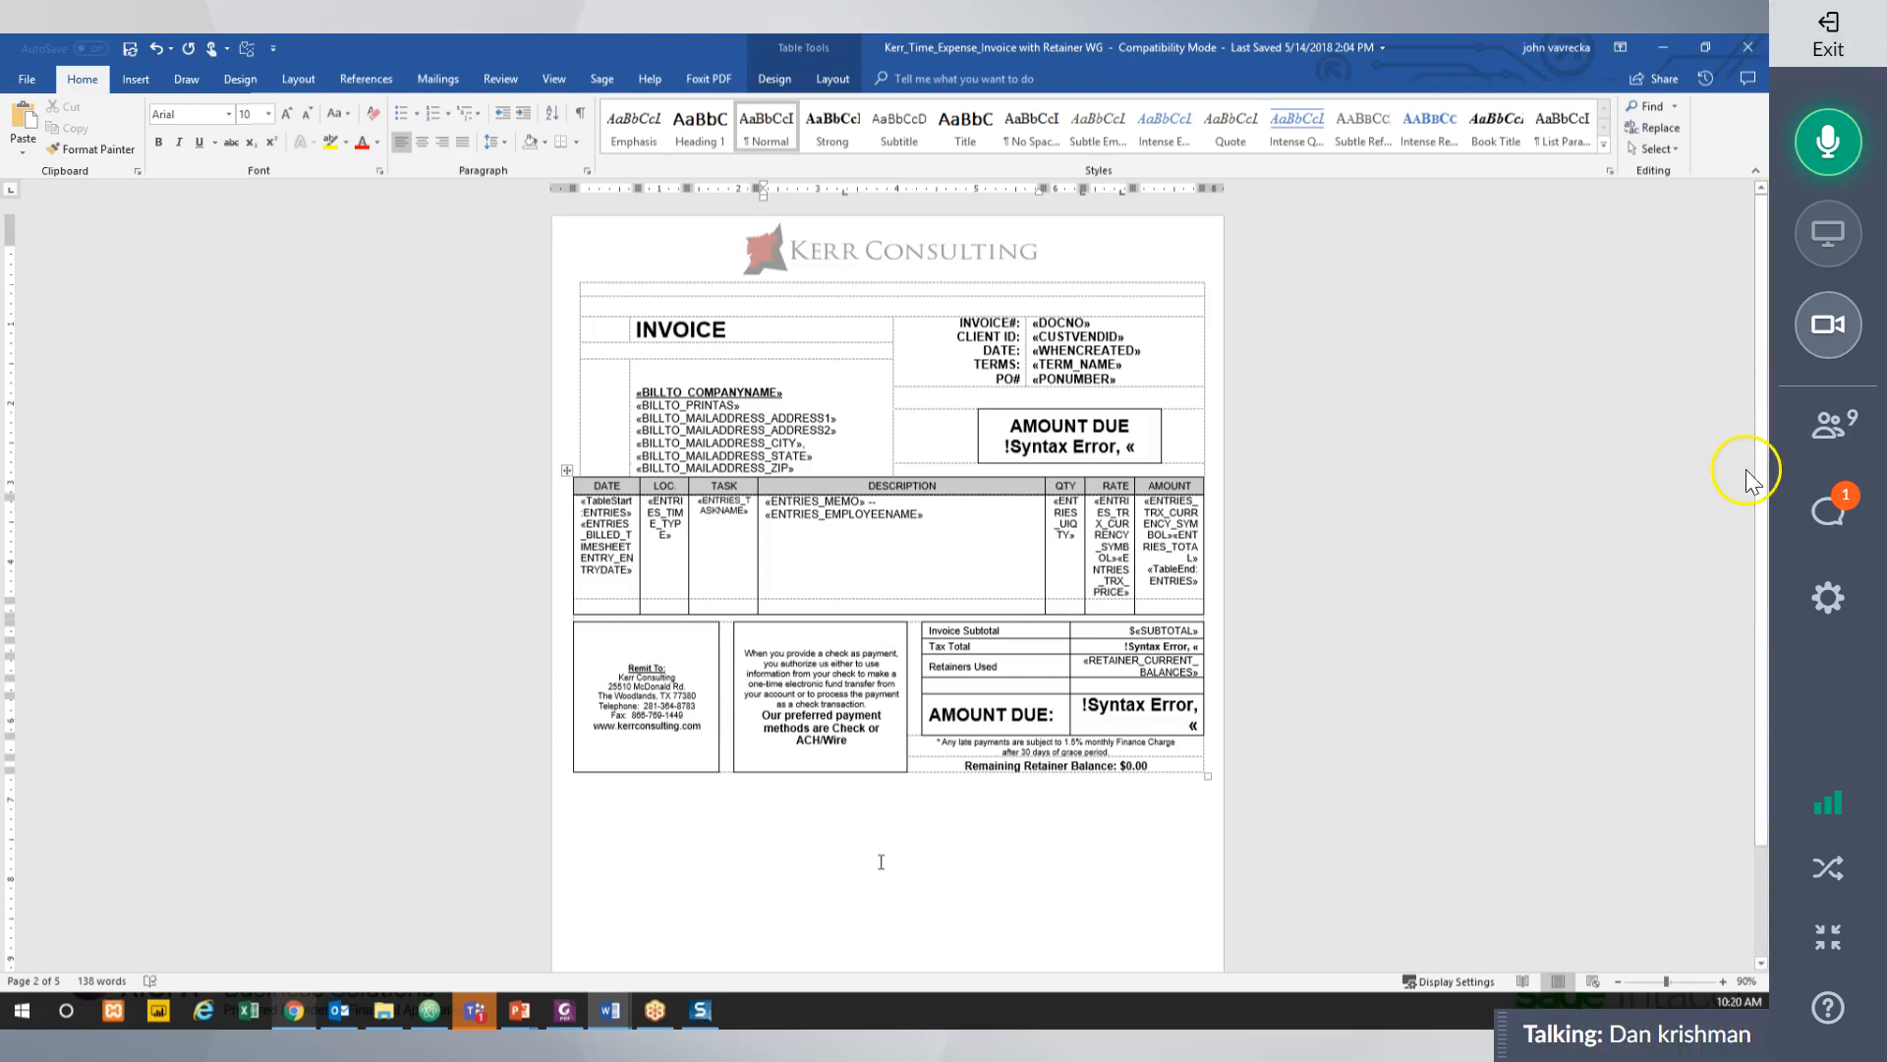
{"action": "left_click", "coordinate": [1821, 503]}
{"action": "left_click", "coordinate": [1654, 973]}
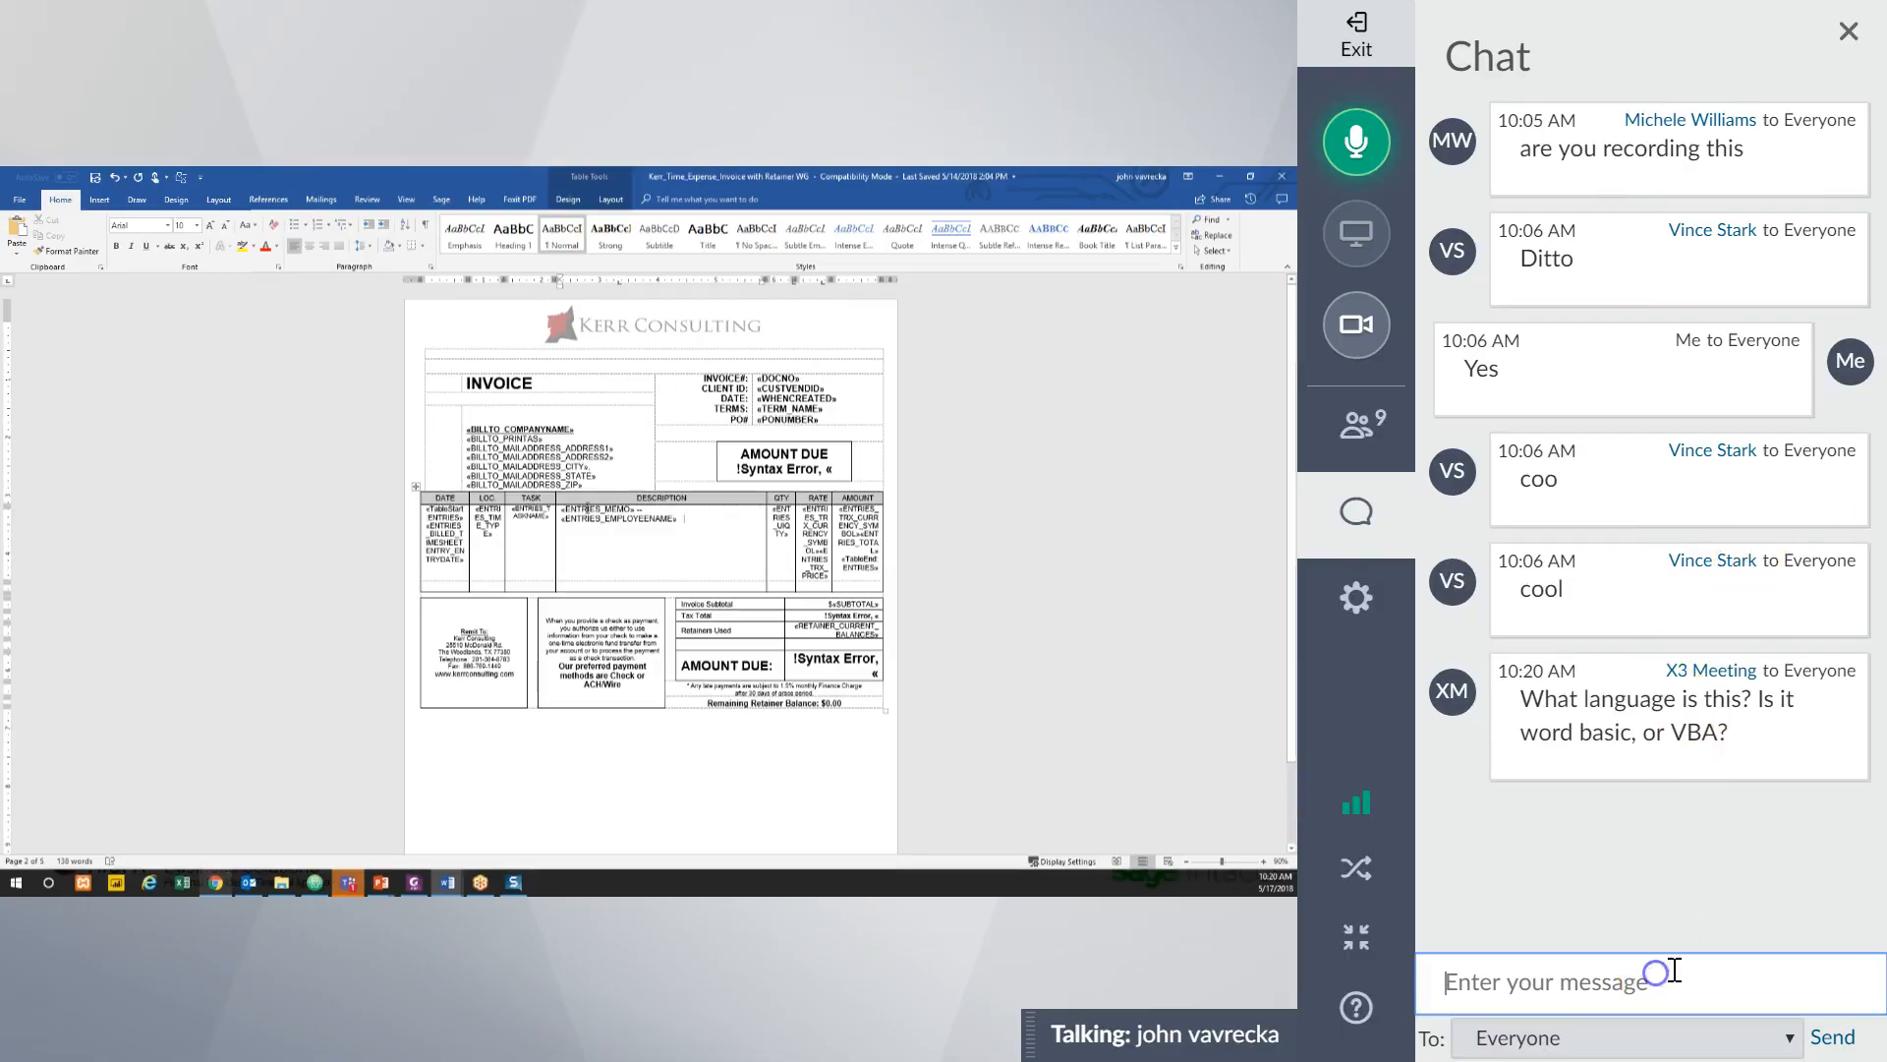
{"action": "type", "text": "Mico"}
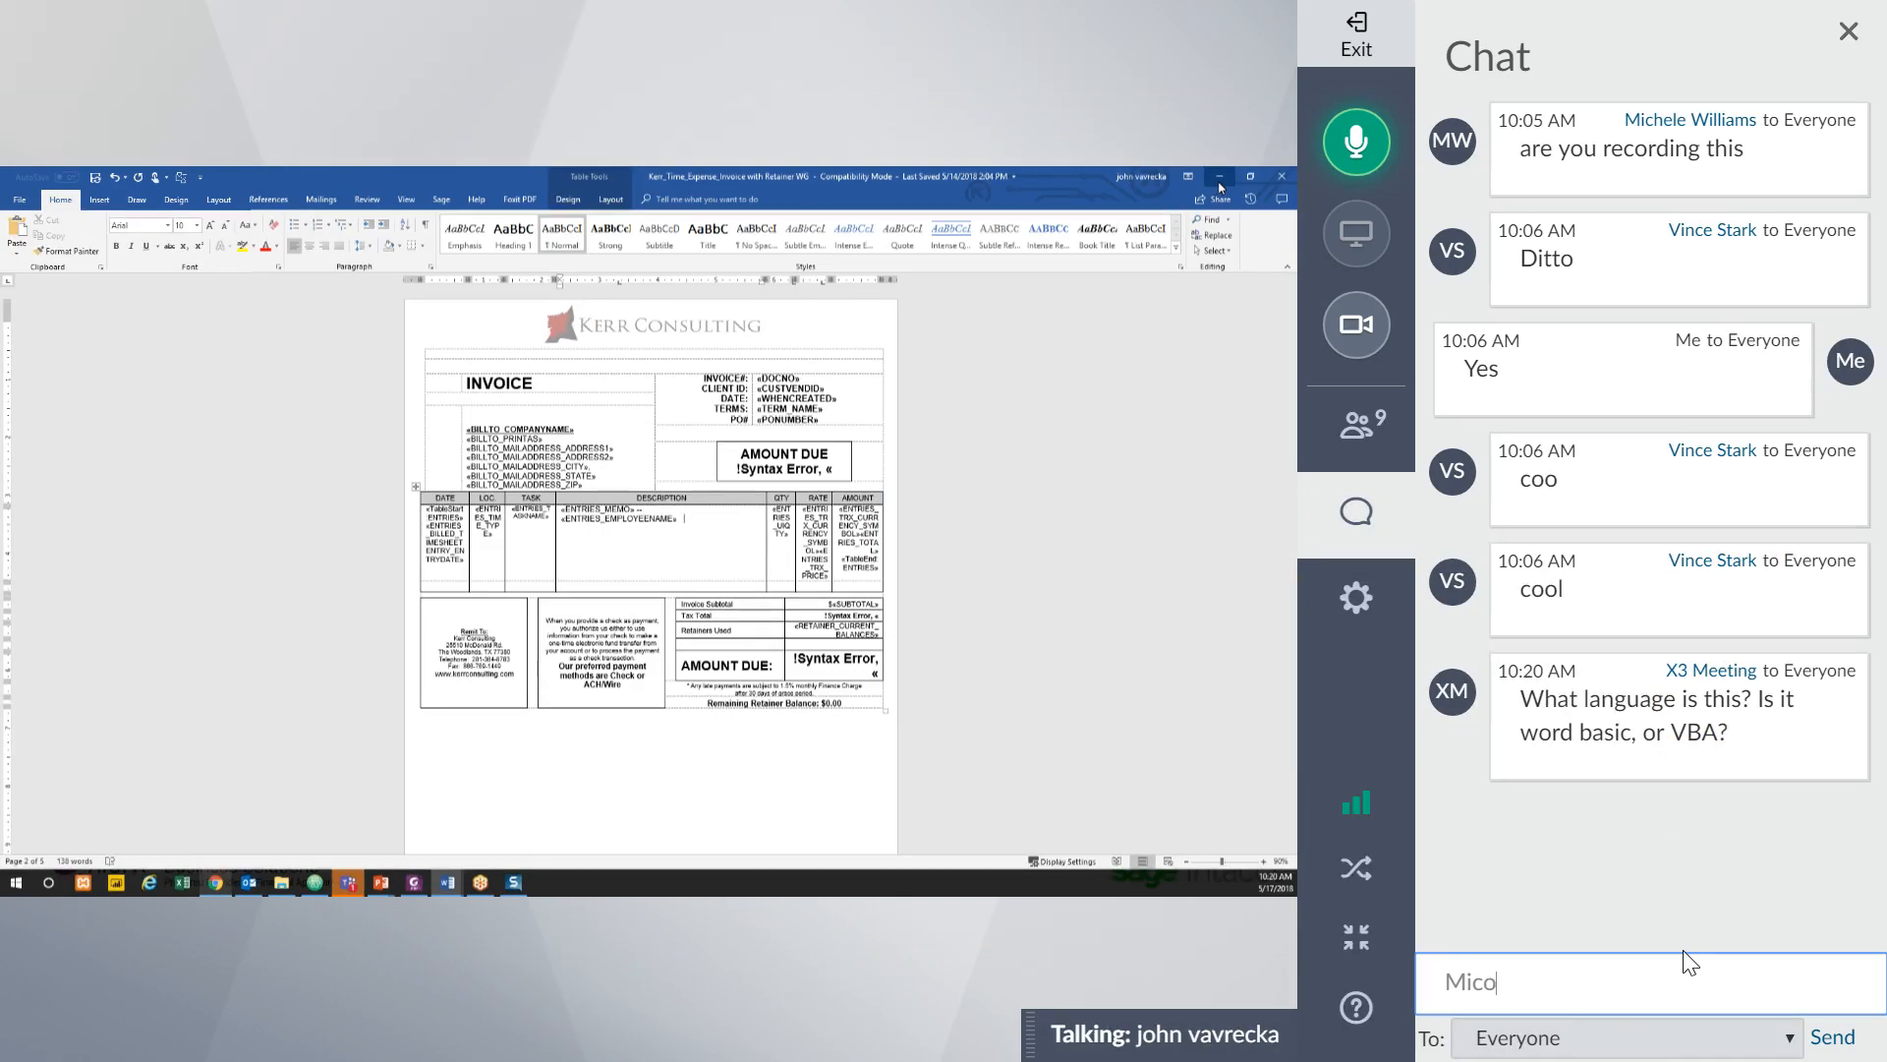
{"action": "key", "text": "BackSpace"}
{"action": "type", "text": "rosoft Mail Merge"}
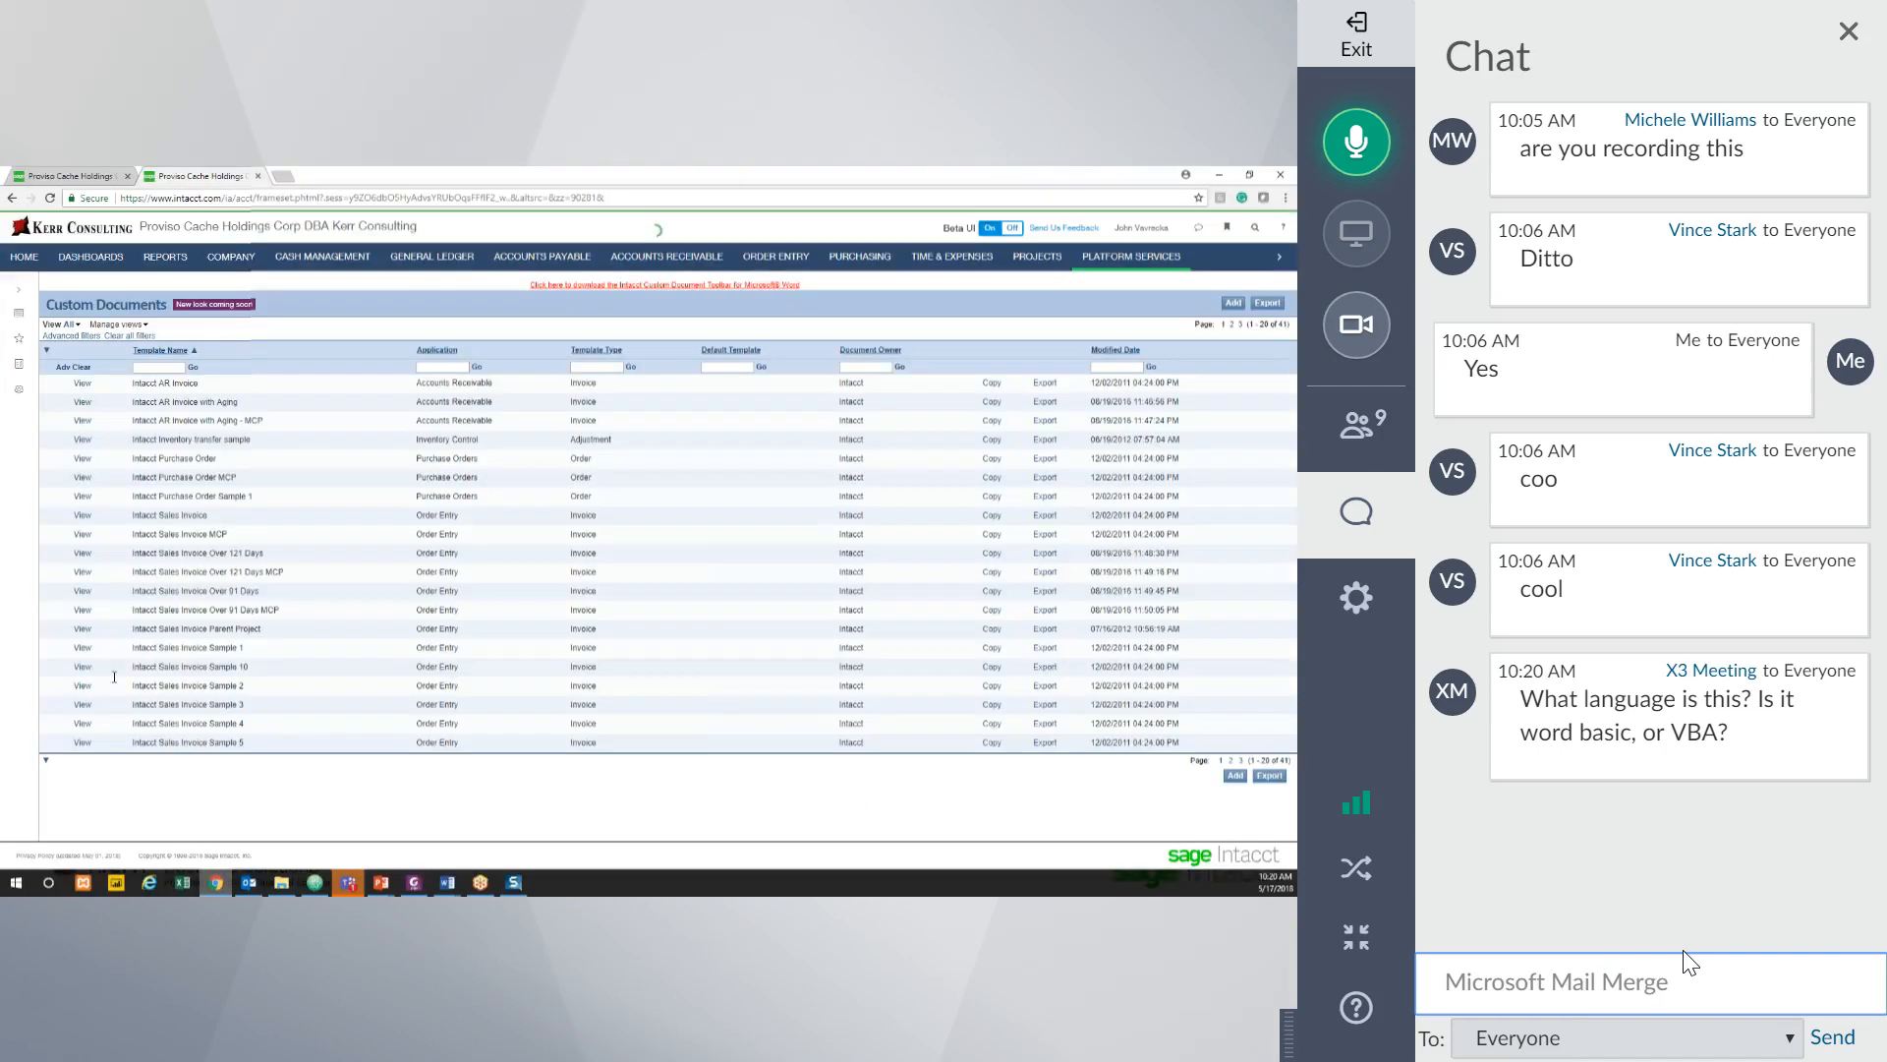
{"action": "key", "text": "Return"}
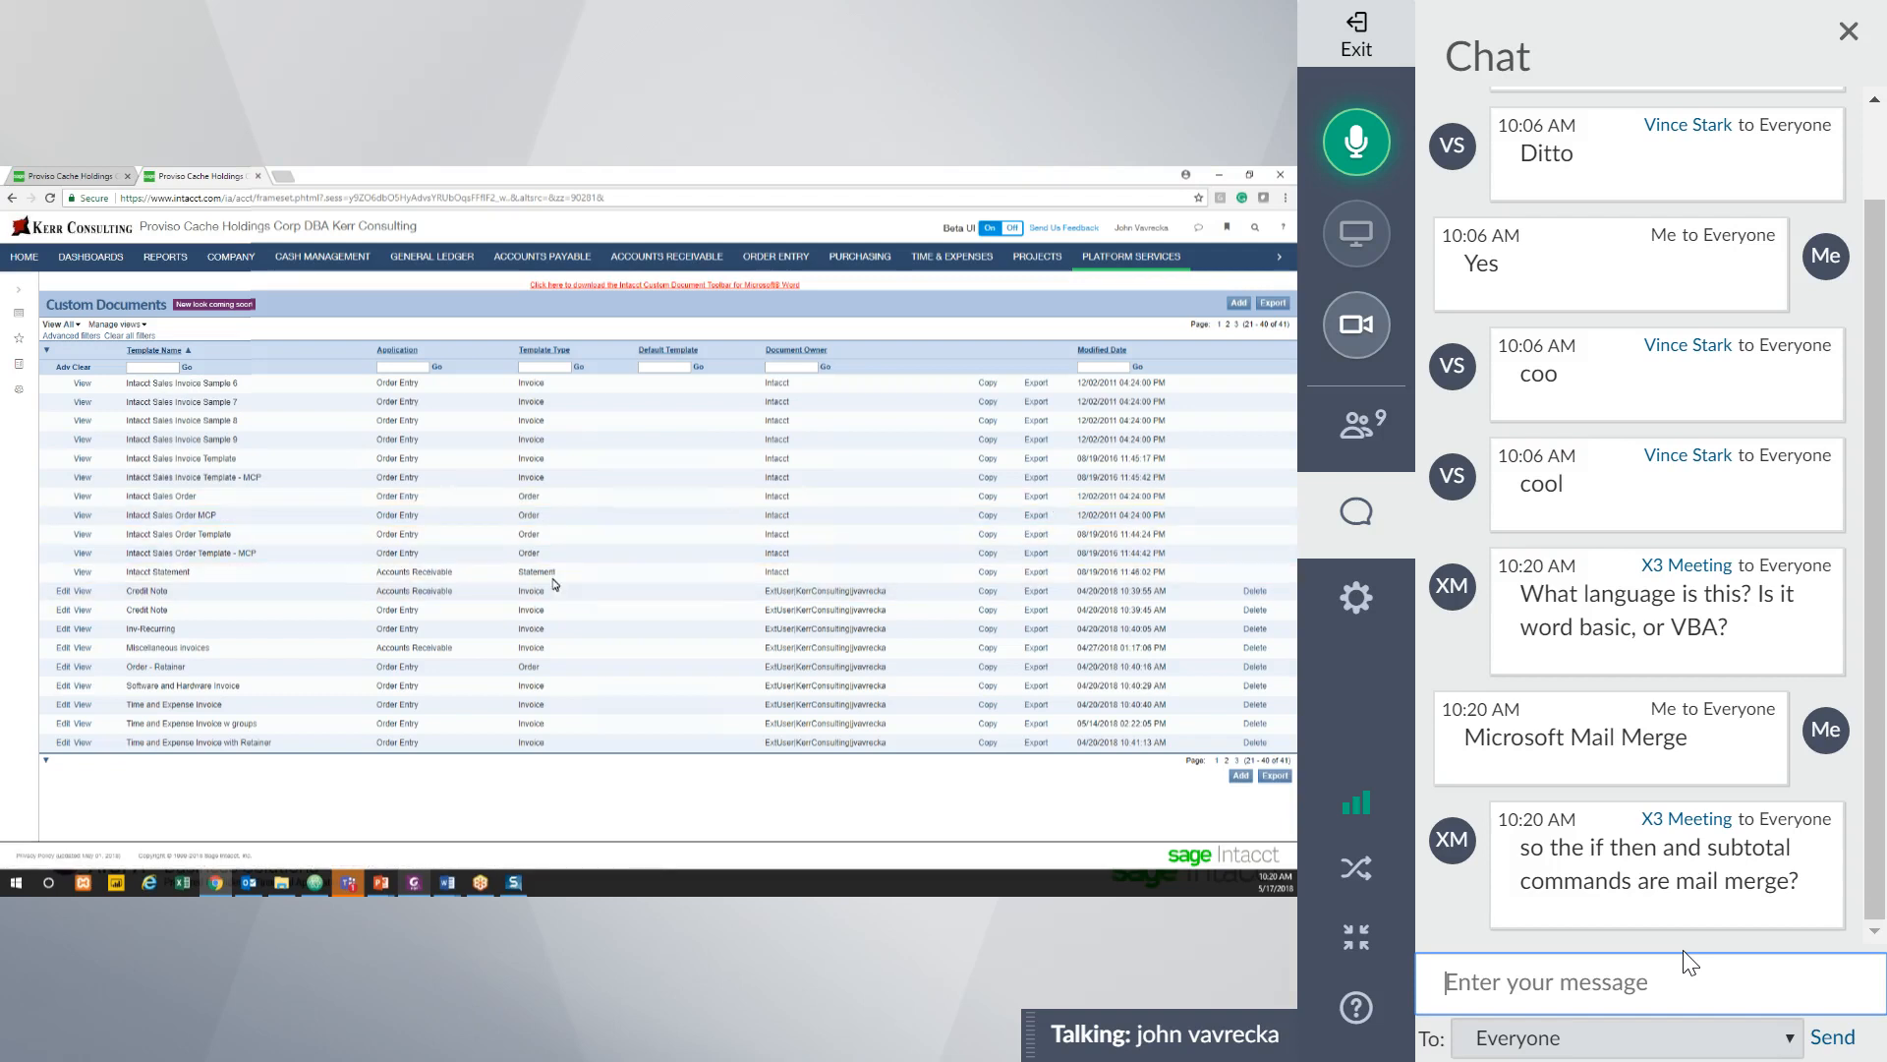
Send Everyone the chat reply "Yes. Something we learned along the way.".
{"action": "type", "text": "Yes"}
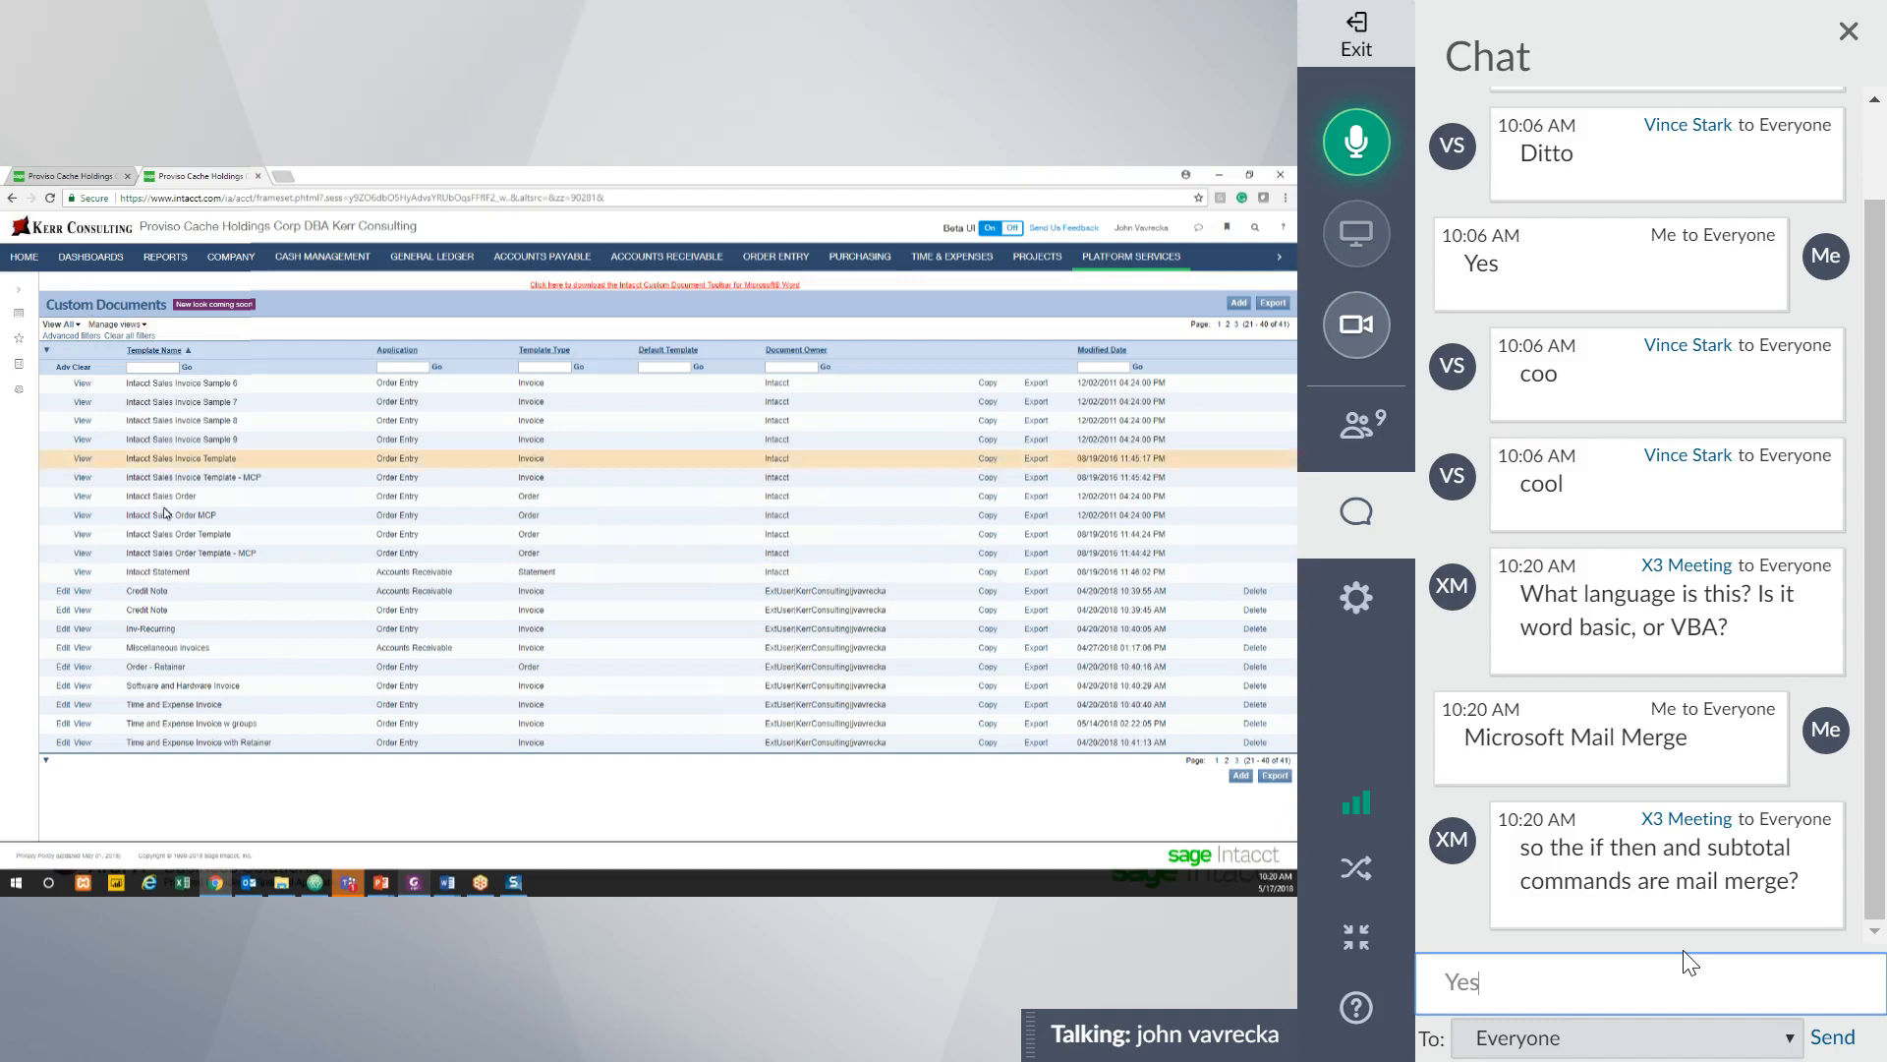
{"action": "type", "text": "."}
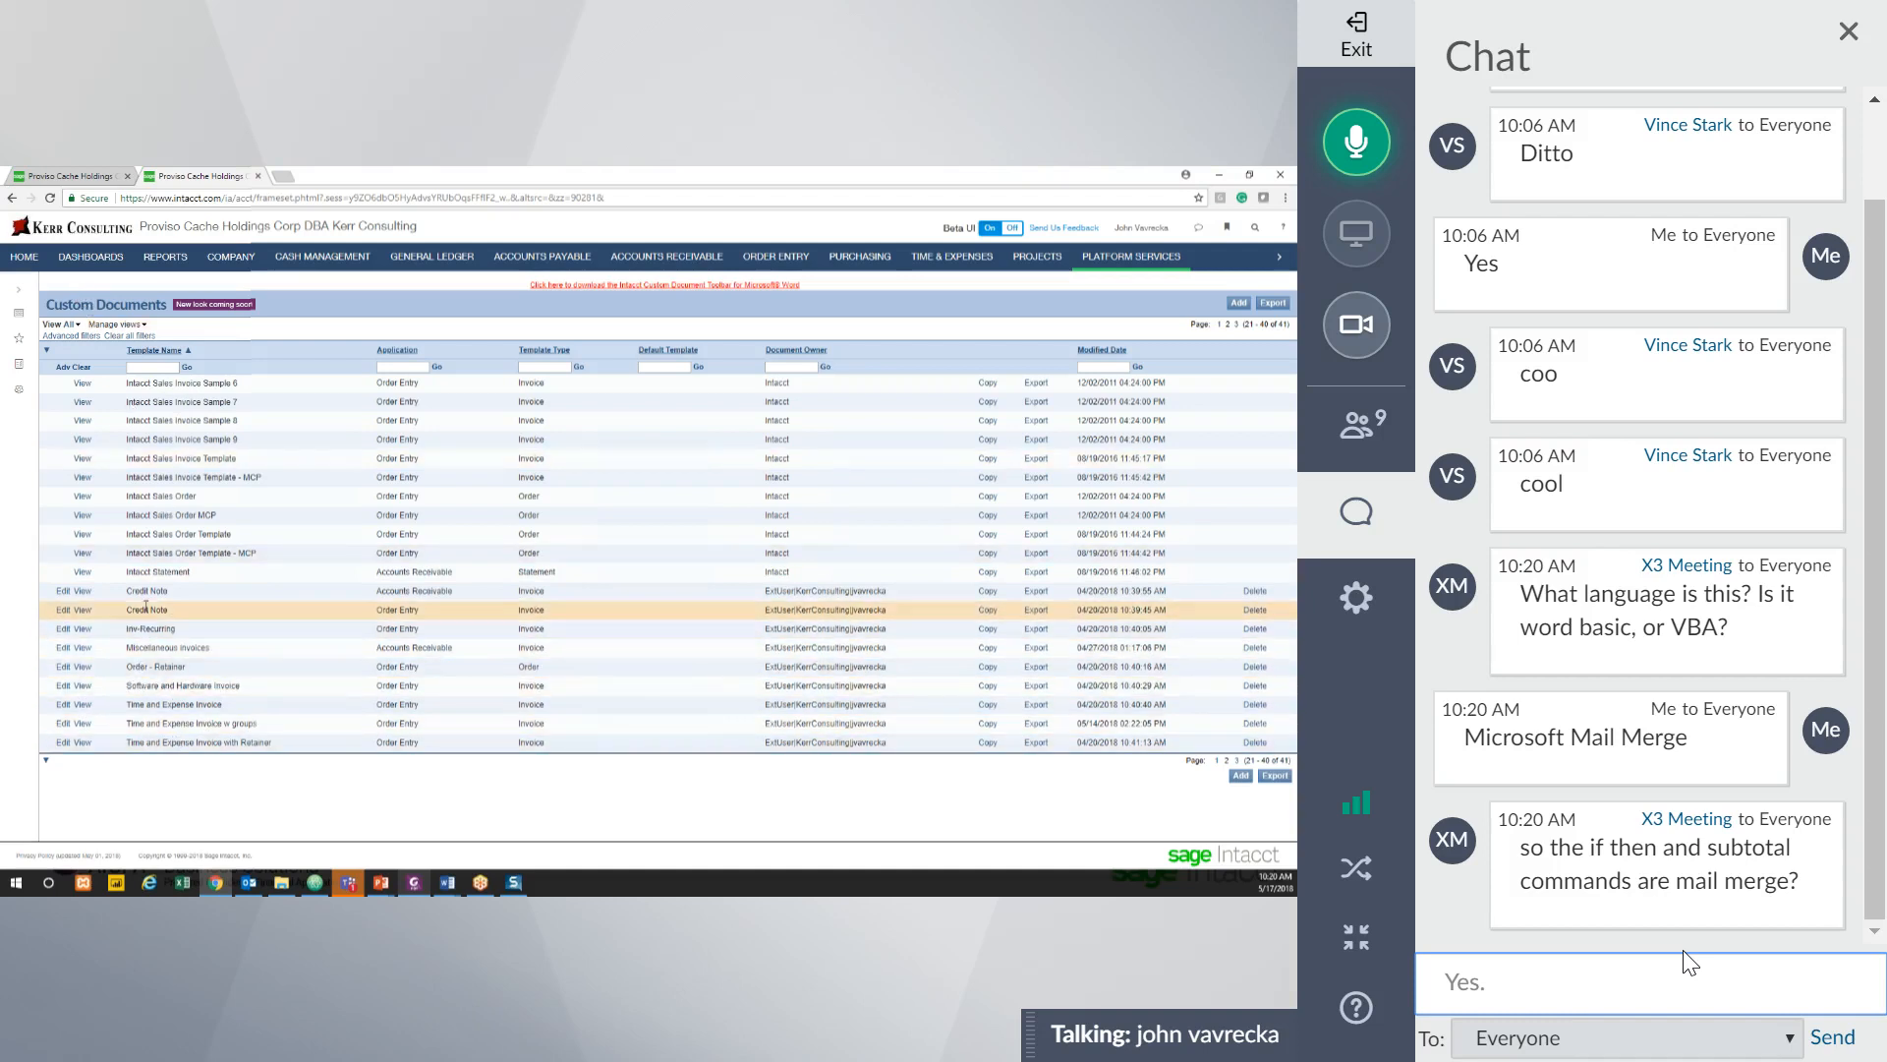
{"action": "type", "text": " Something w"}
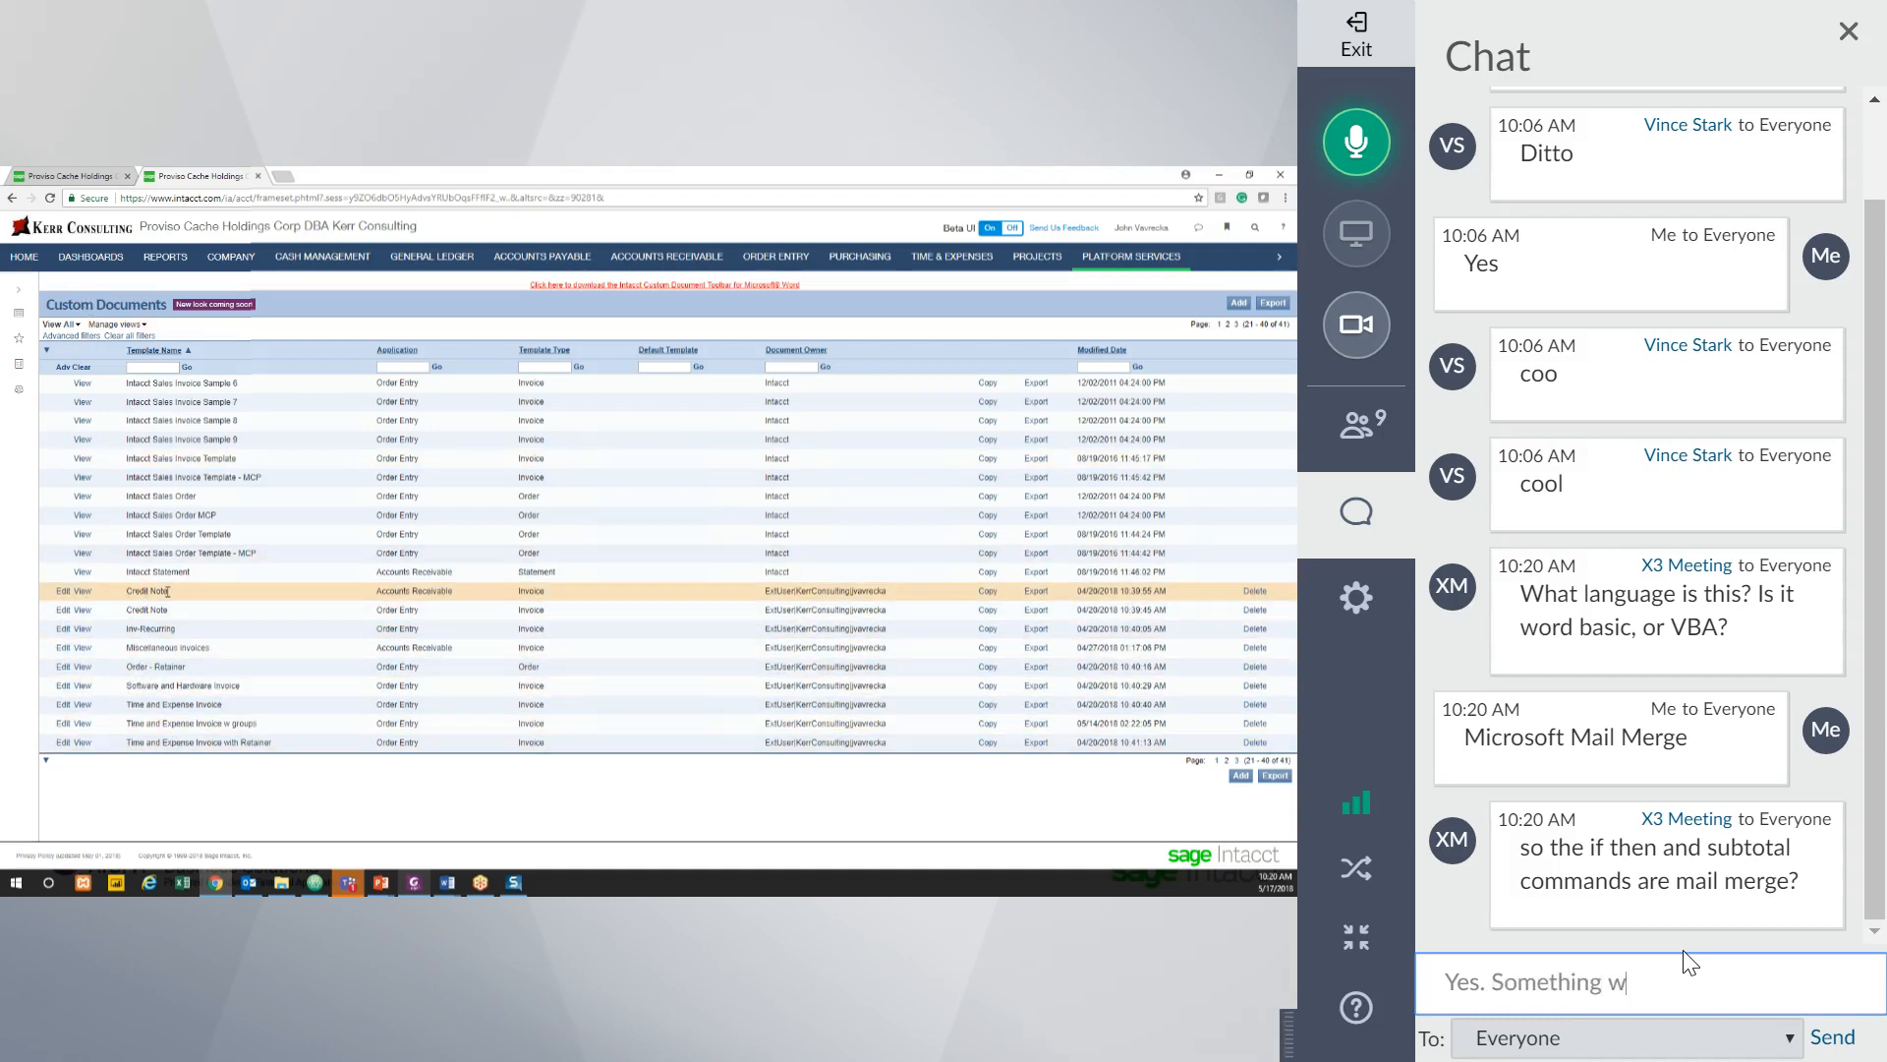
{"action": "type", "text": "e learned alog the"}
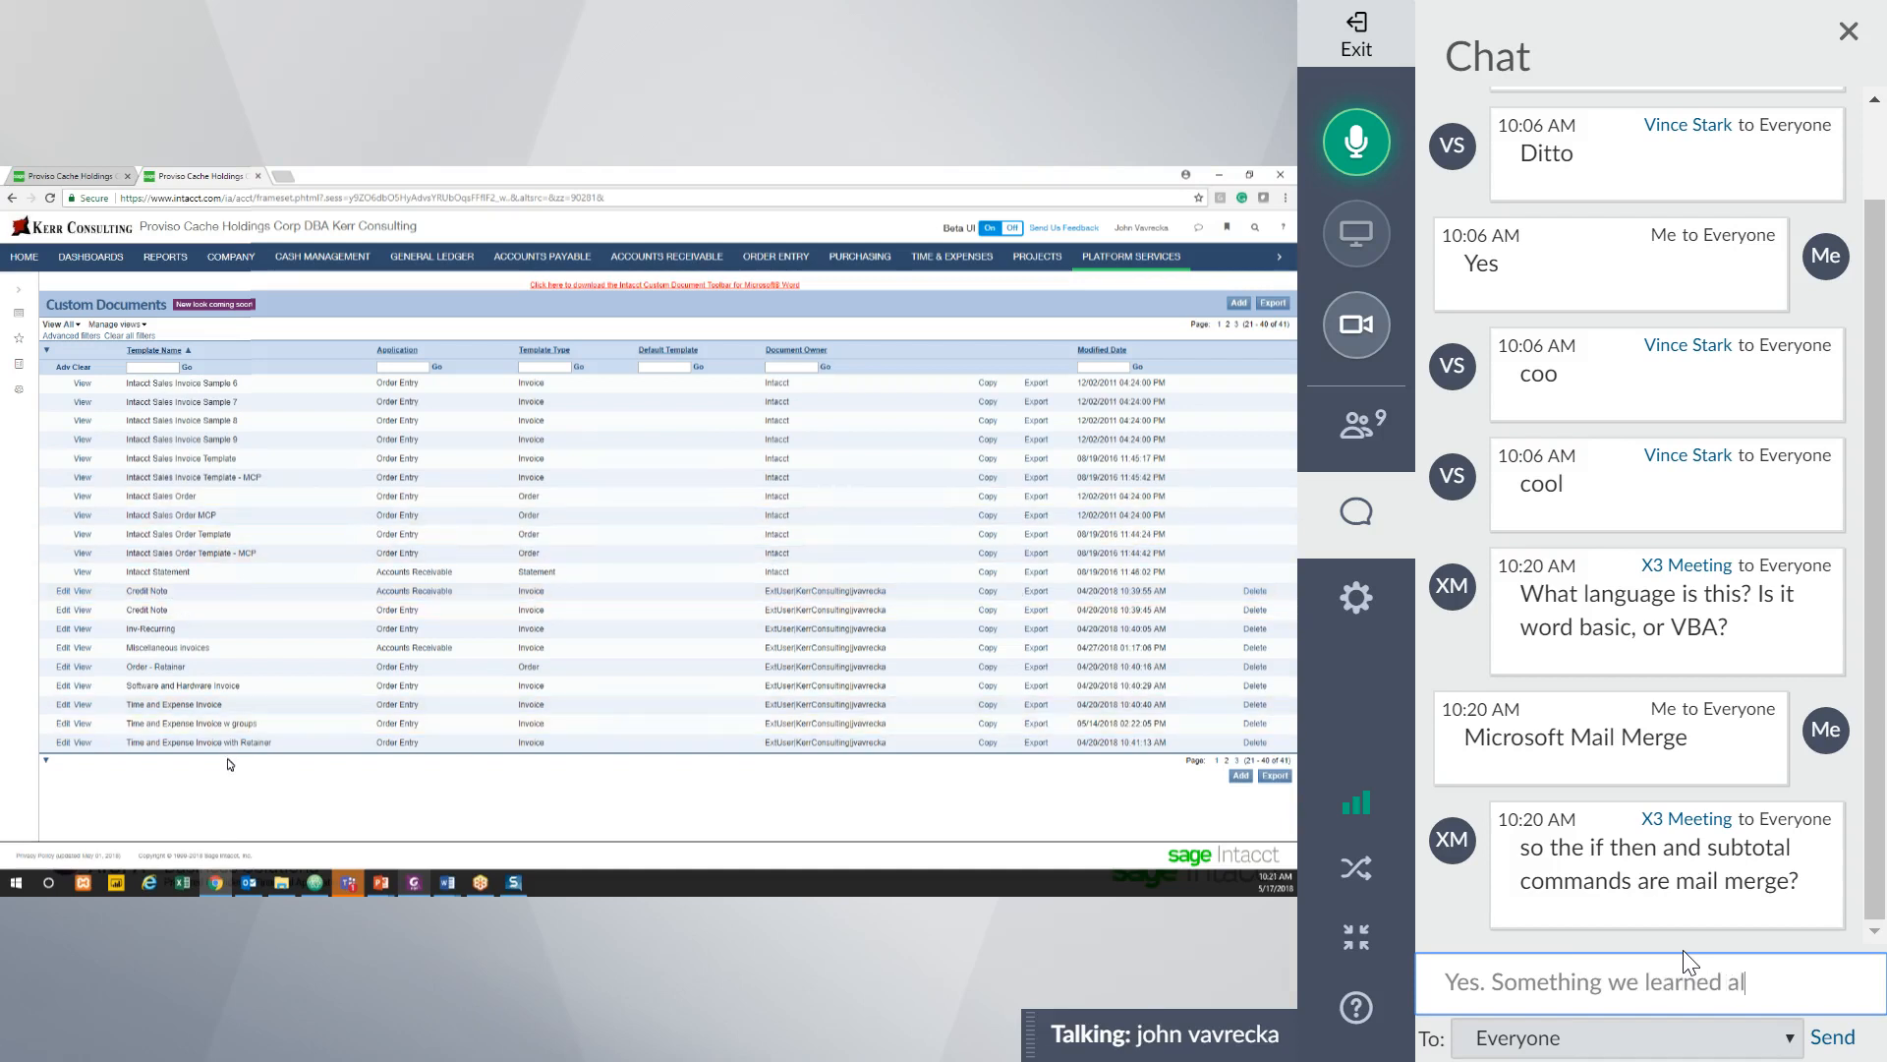
{"action": "key", "text": "BackSpace"}
{"action": "key", "text": "BackSpace"}
{"action": "key", "text": "BackSpace"}
{"action": "key", "text": "BackSpace"}
{"action": "type", "text": "ng t"}
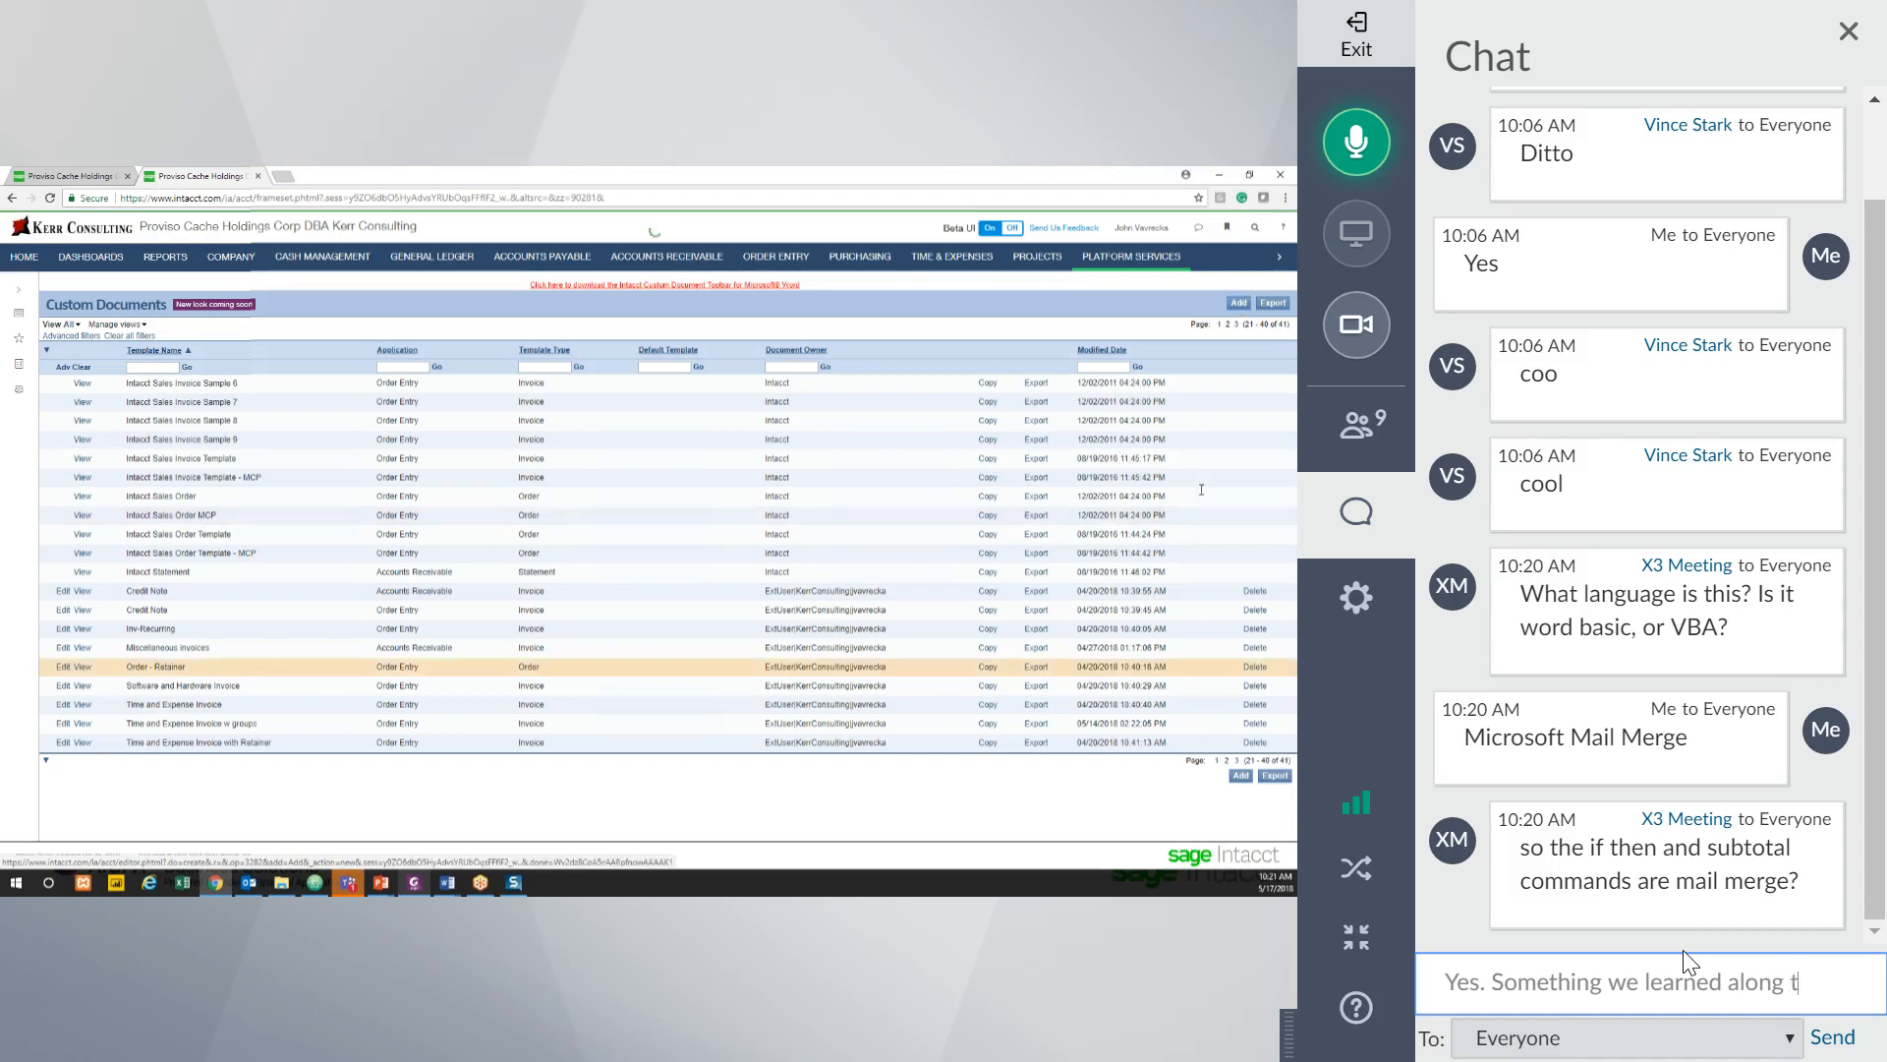
{"action": "type", "text": "he way. Didn"}
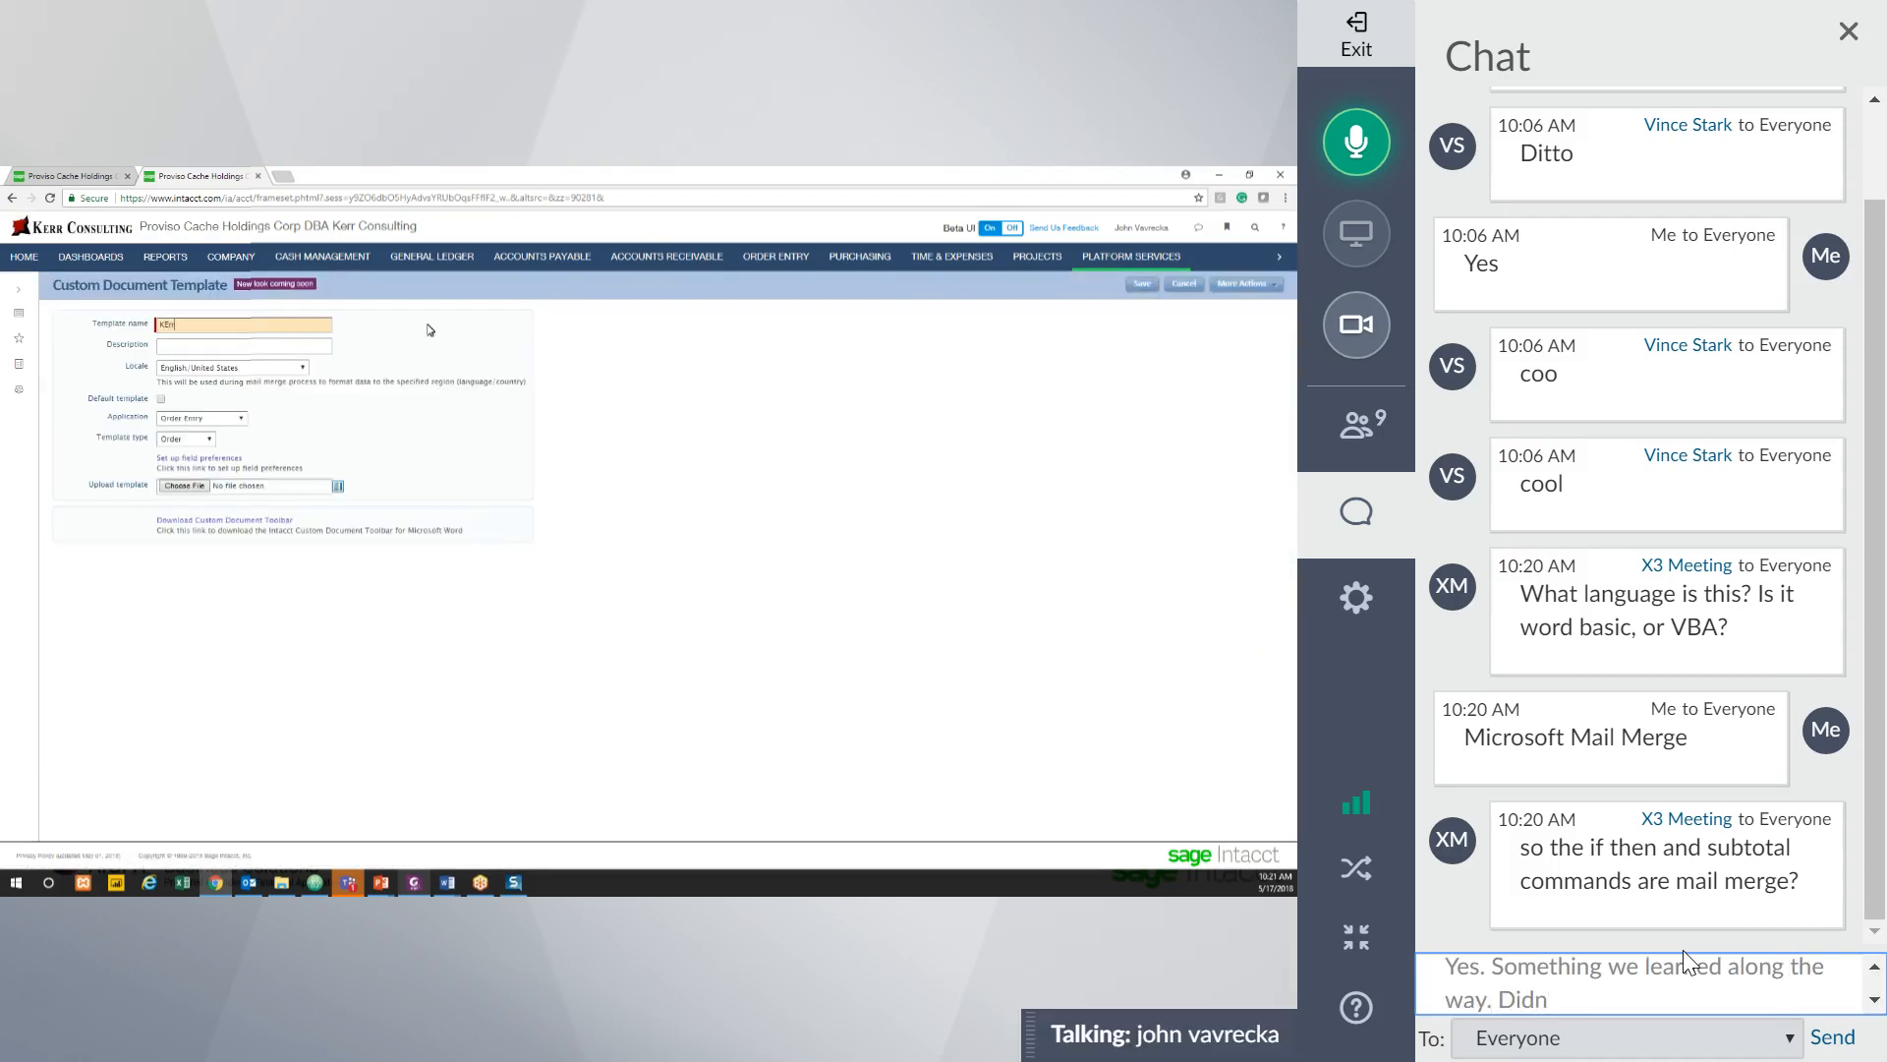
{"action": "key", "text": "BackSpace"}
{"action": "key", "text": "BackSpace"}
{"action": "key", "text": "Return"}
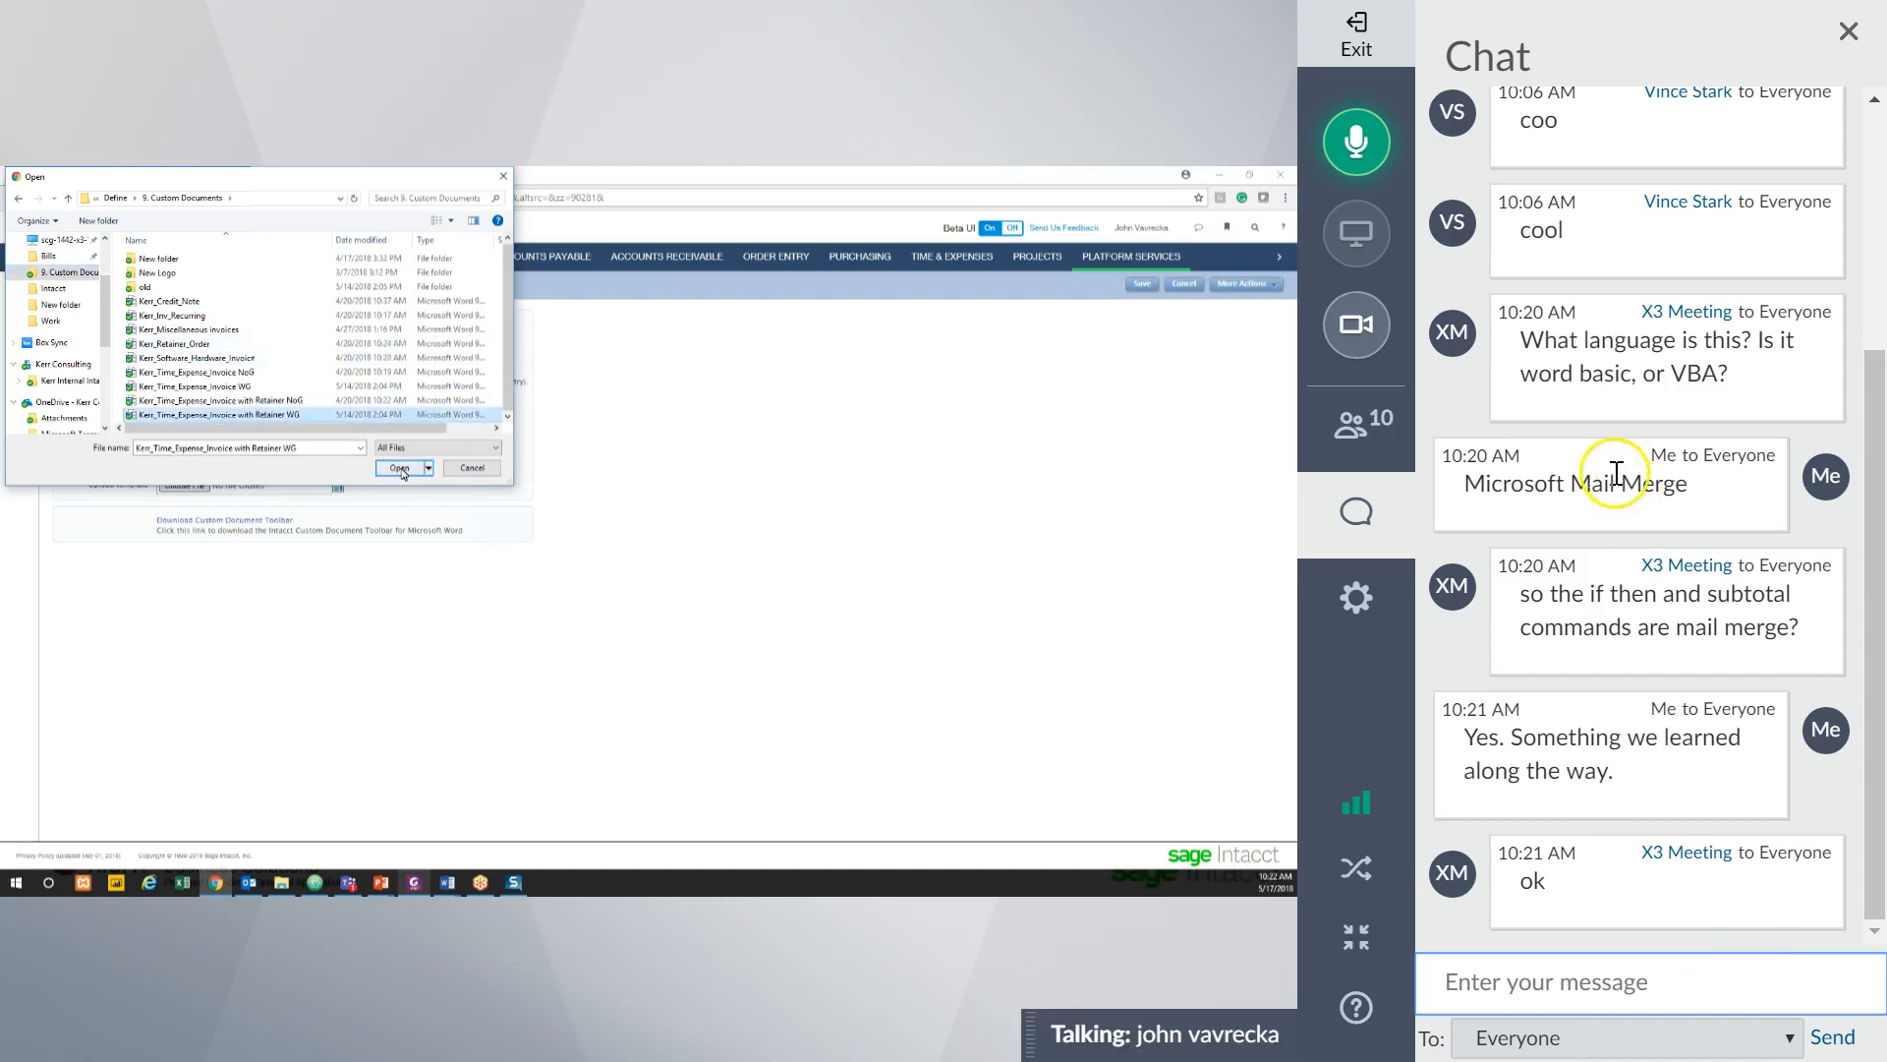
Check the meeting's attendee list and the latest chat messages, and close the chat.
{"action": "left_click", "coordinate": [1348, 419]}
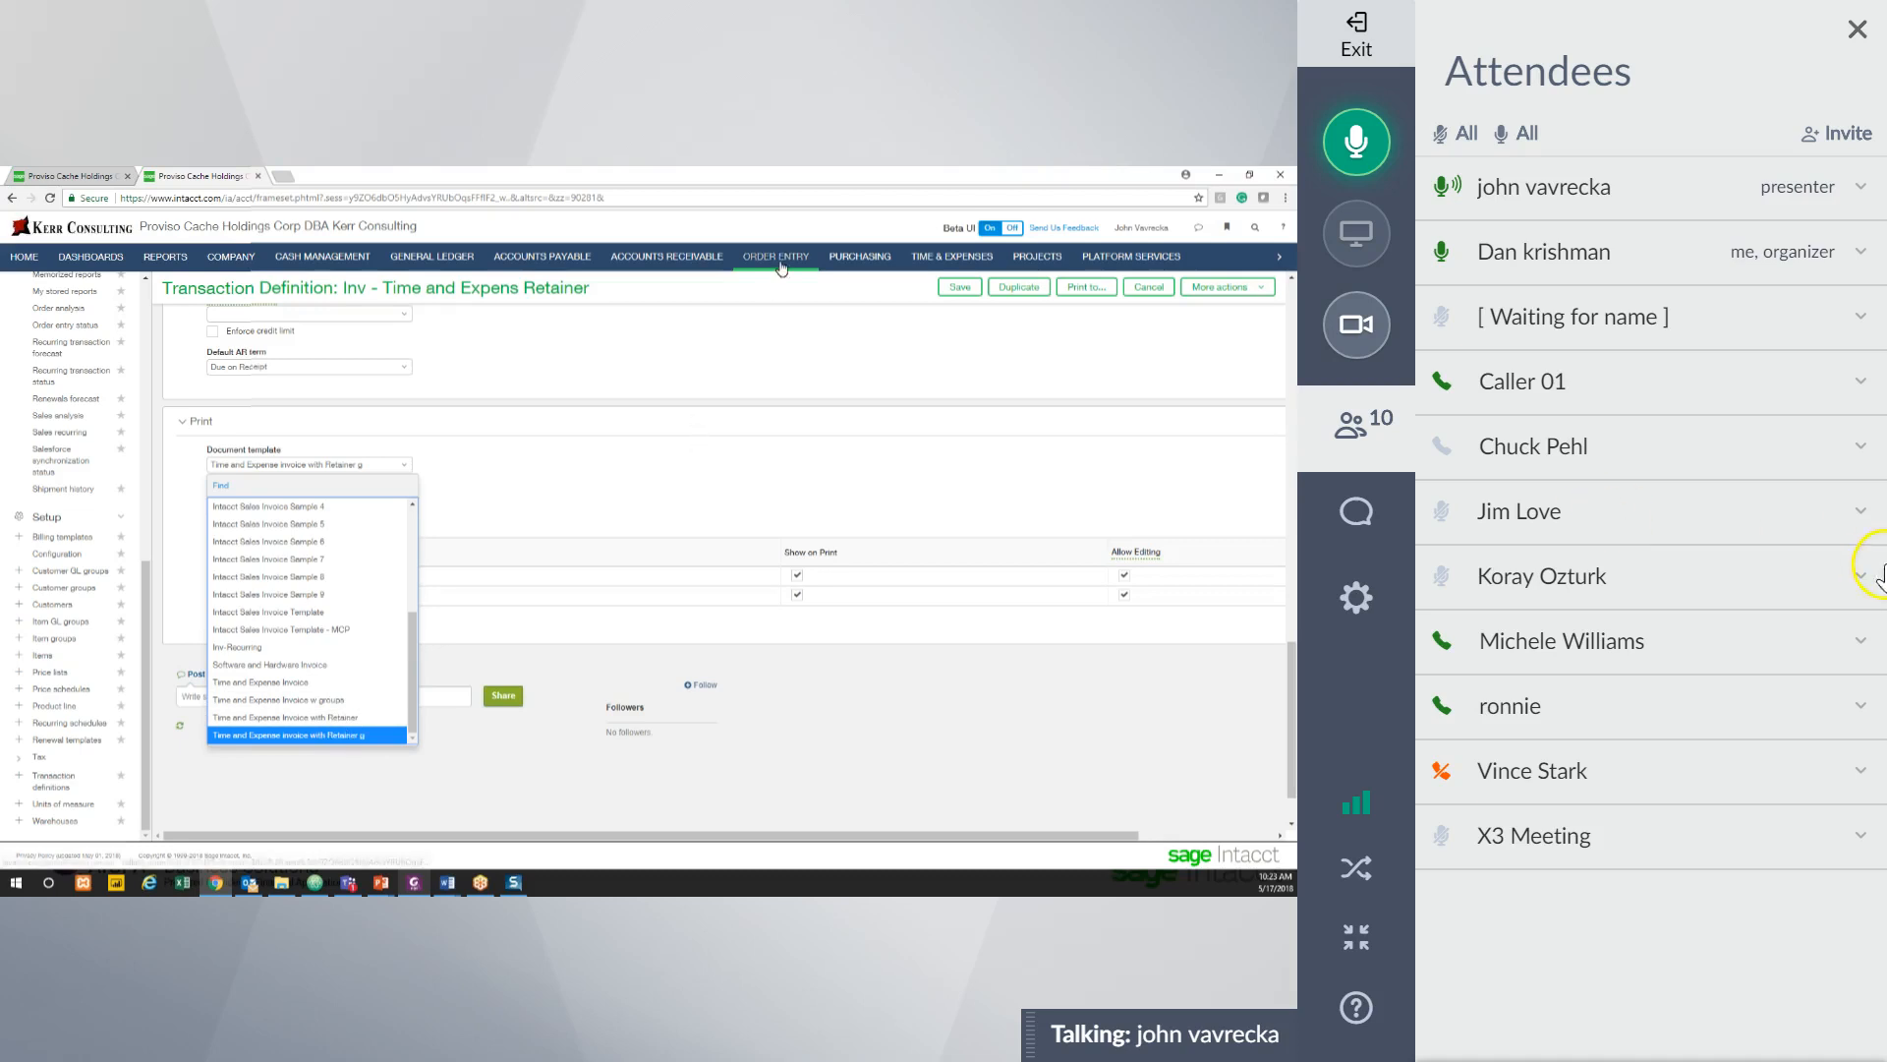
{"action": "left_click", "coordinate": [1364, 517]}
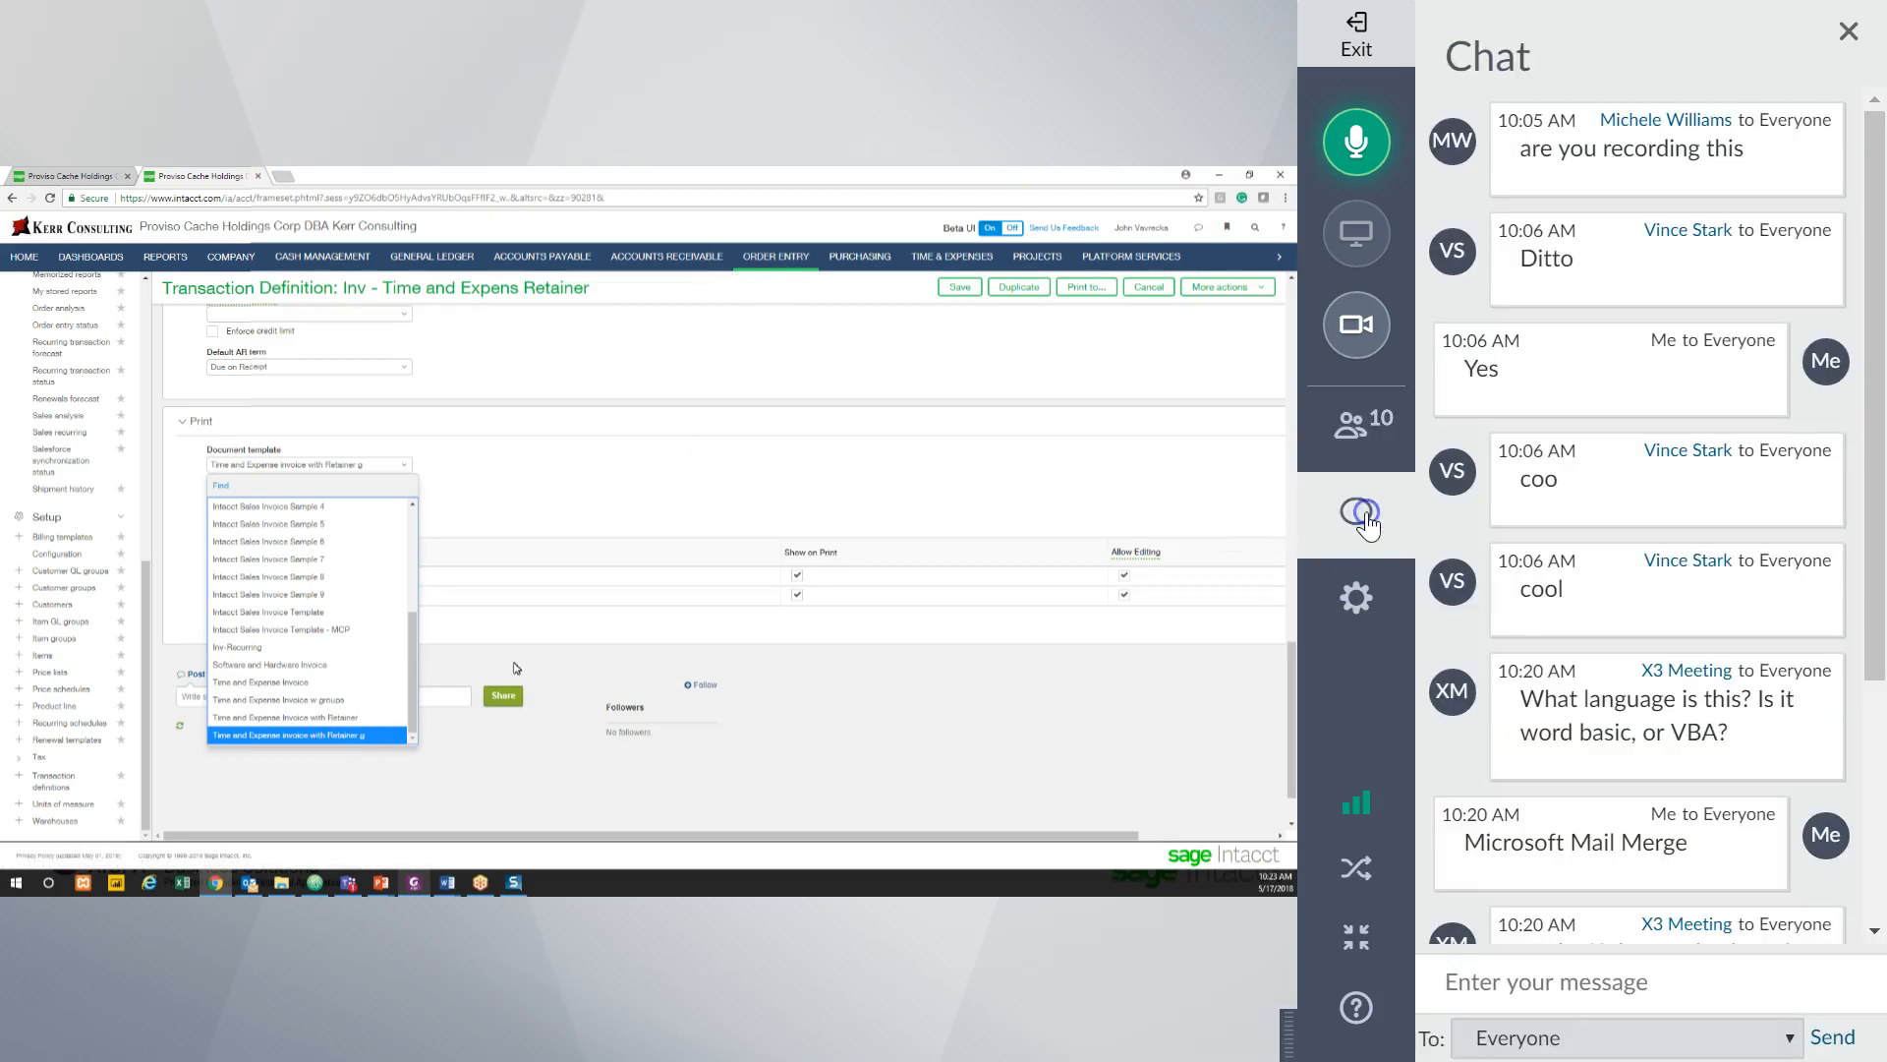
{"action": "scroll", "coordinate": [1696, 725], "scroll_direction": "down", "scroll_amount": 3}
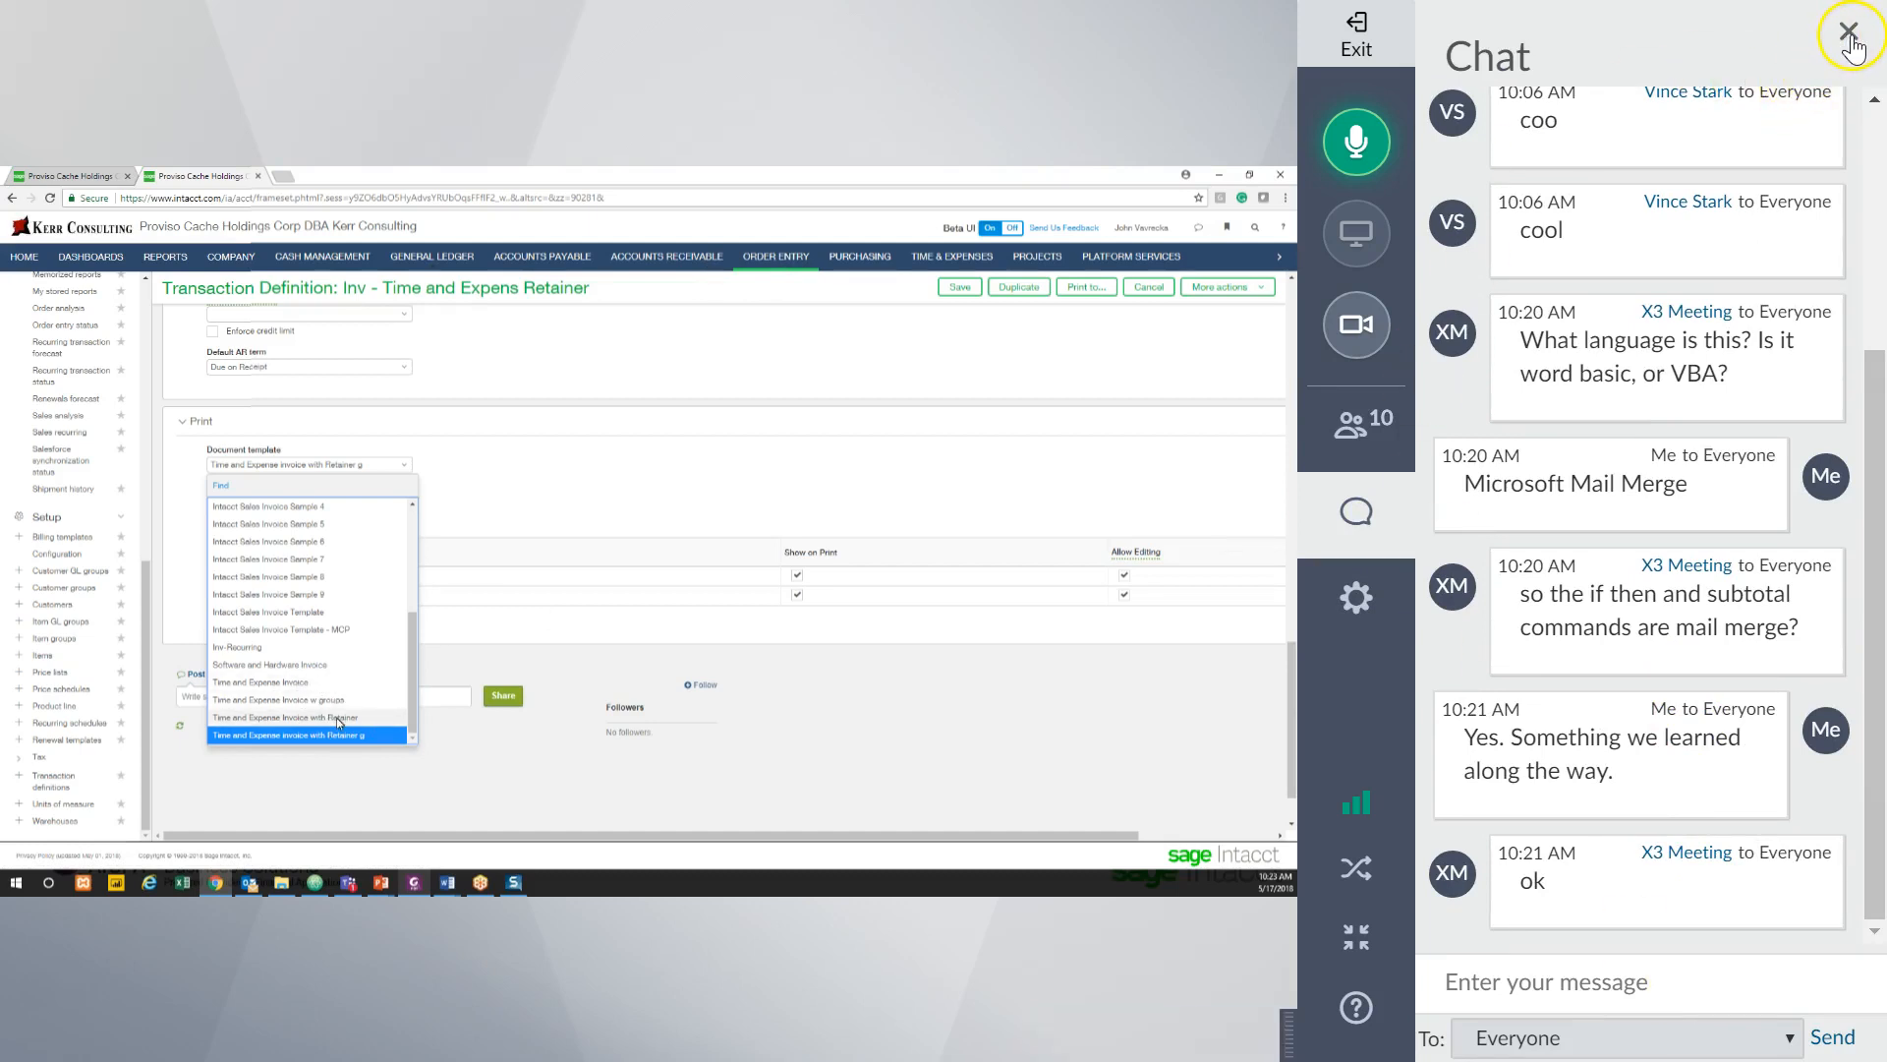
{"action": "left_click", "coordinate": [1849, 33]}
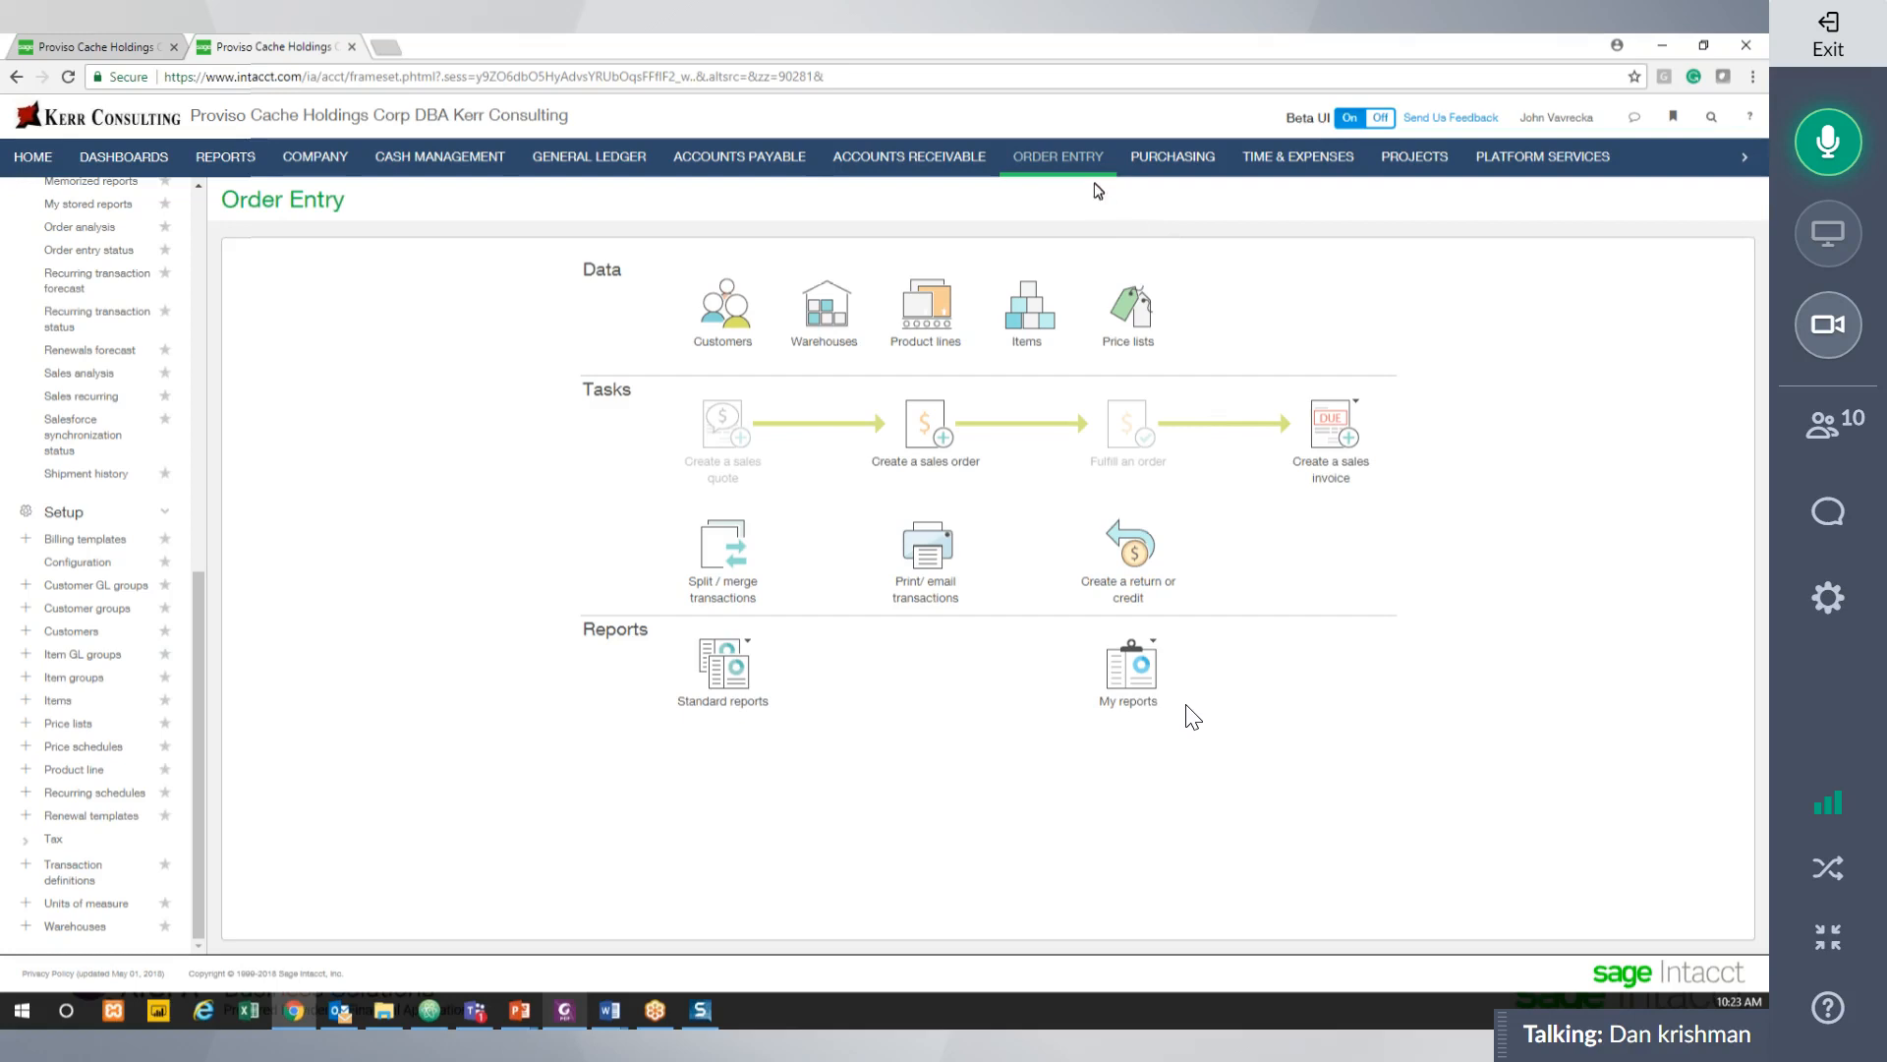
Open the list of Inv - Time and Expense transactions in Order Entry.
{"action": "scroll", "coordinate": [202, 359], "scroll_direction": "up", "scroll_amount": 4}
{"action": "scroll", "coordinate": [202, 359], "scroll_direction": "up", "scroll_amount": 4}
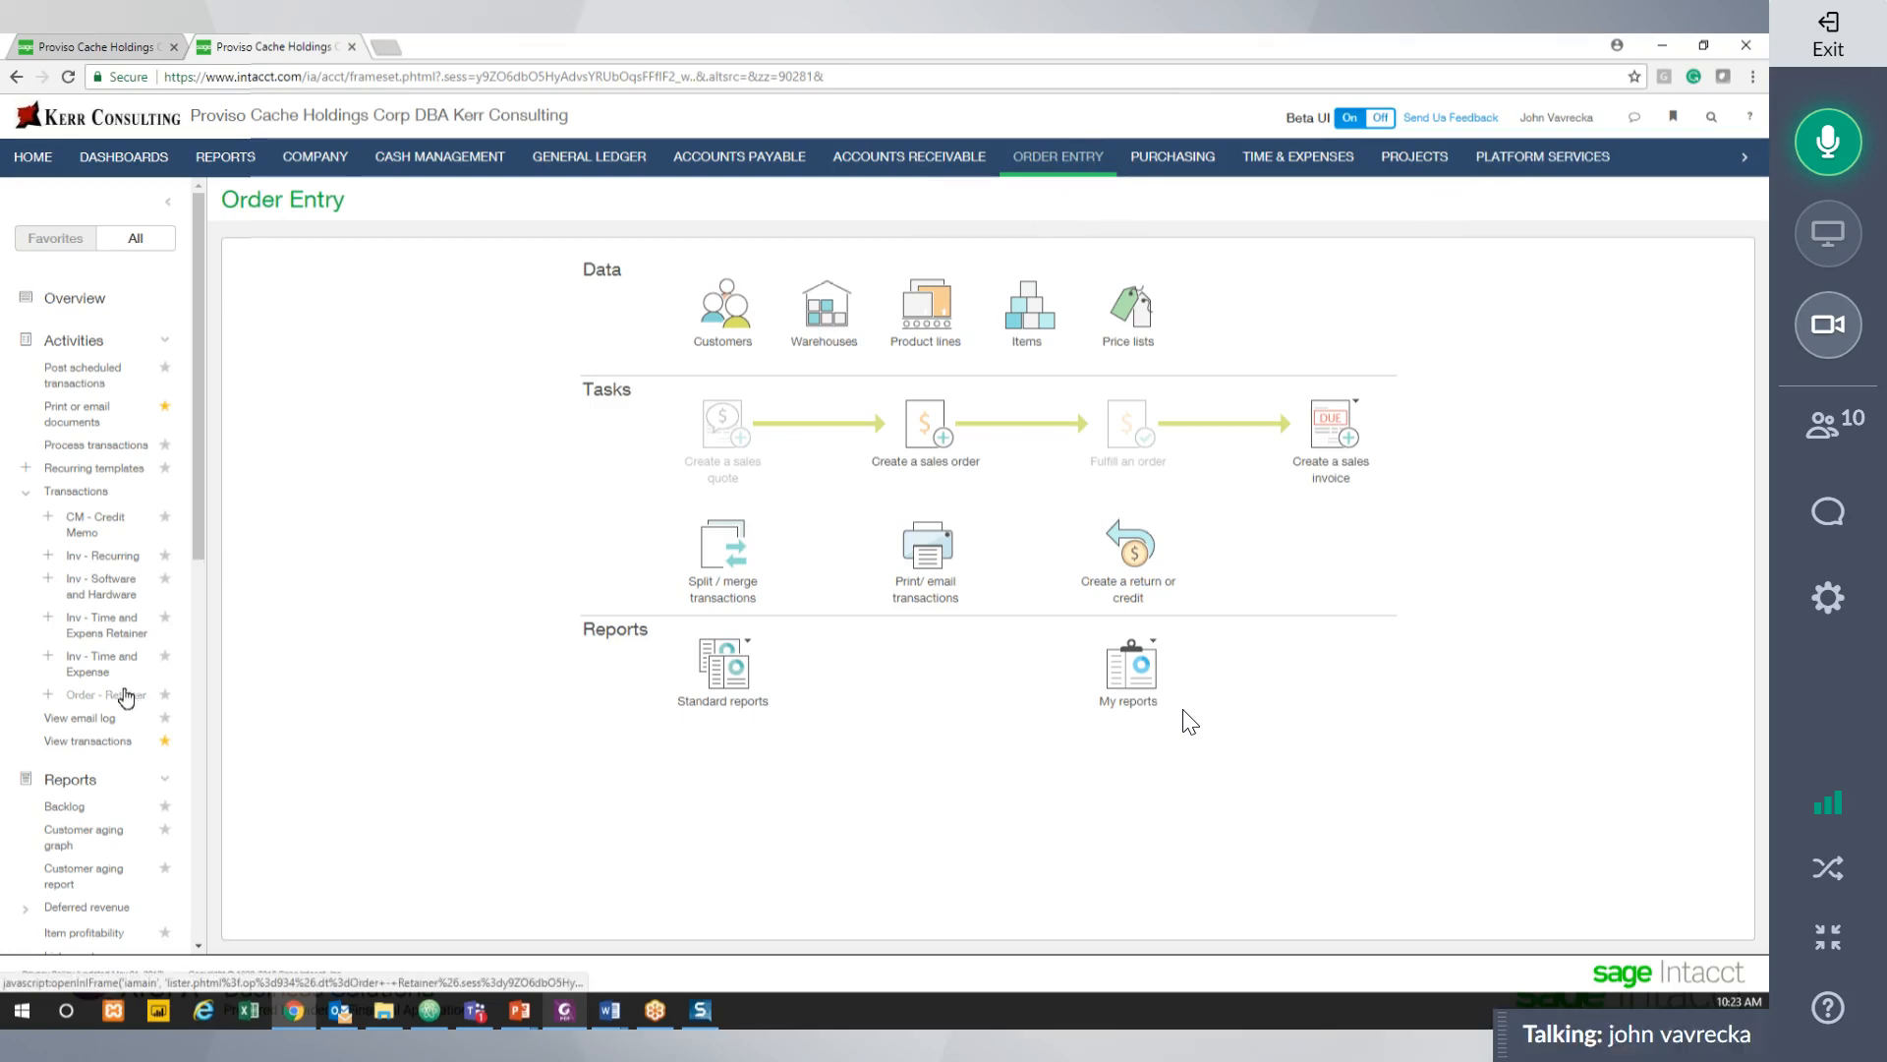
{"action": "left_click", "coordinate": [88, 680]}
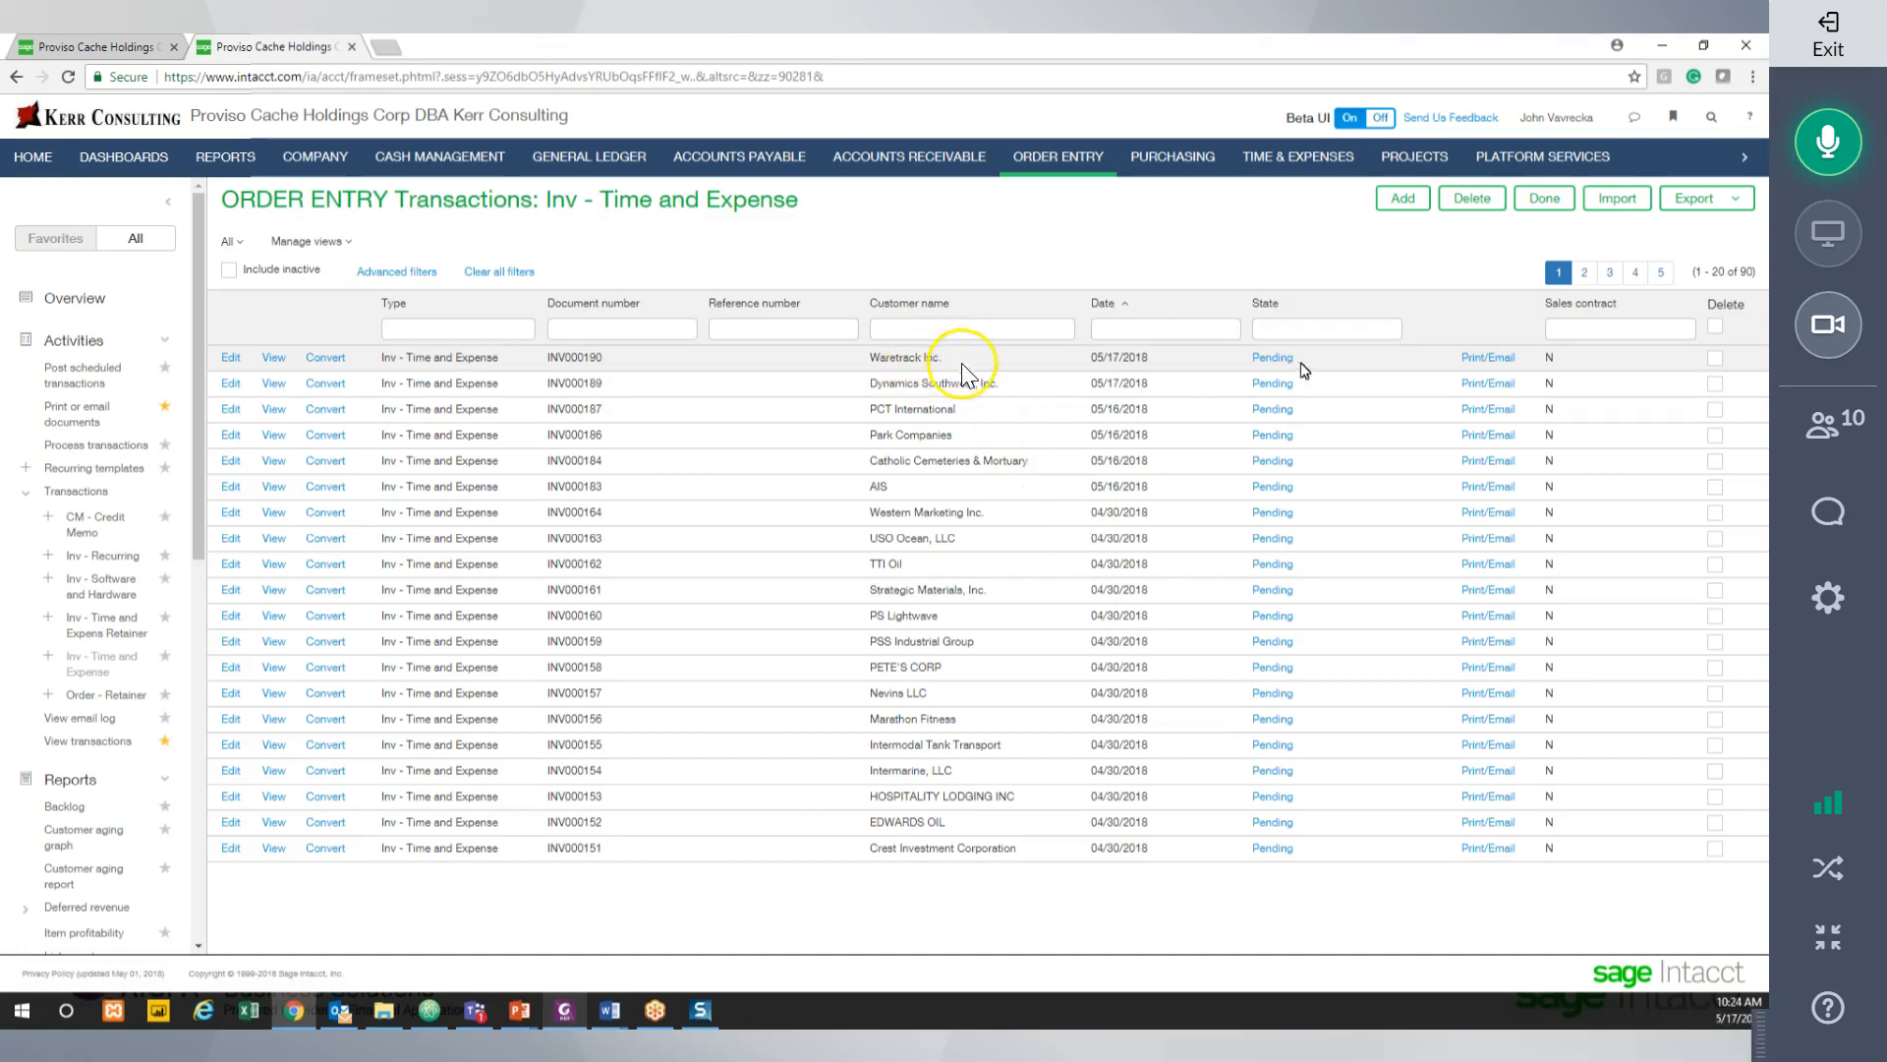
Generate the print version of the Waretrack Inc. time and expense invoice instead of e-mailing it, and close the preview.
{"action": "left_click", "coordinate": [1489, 358]}
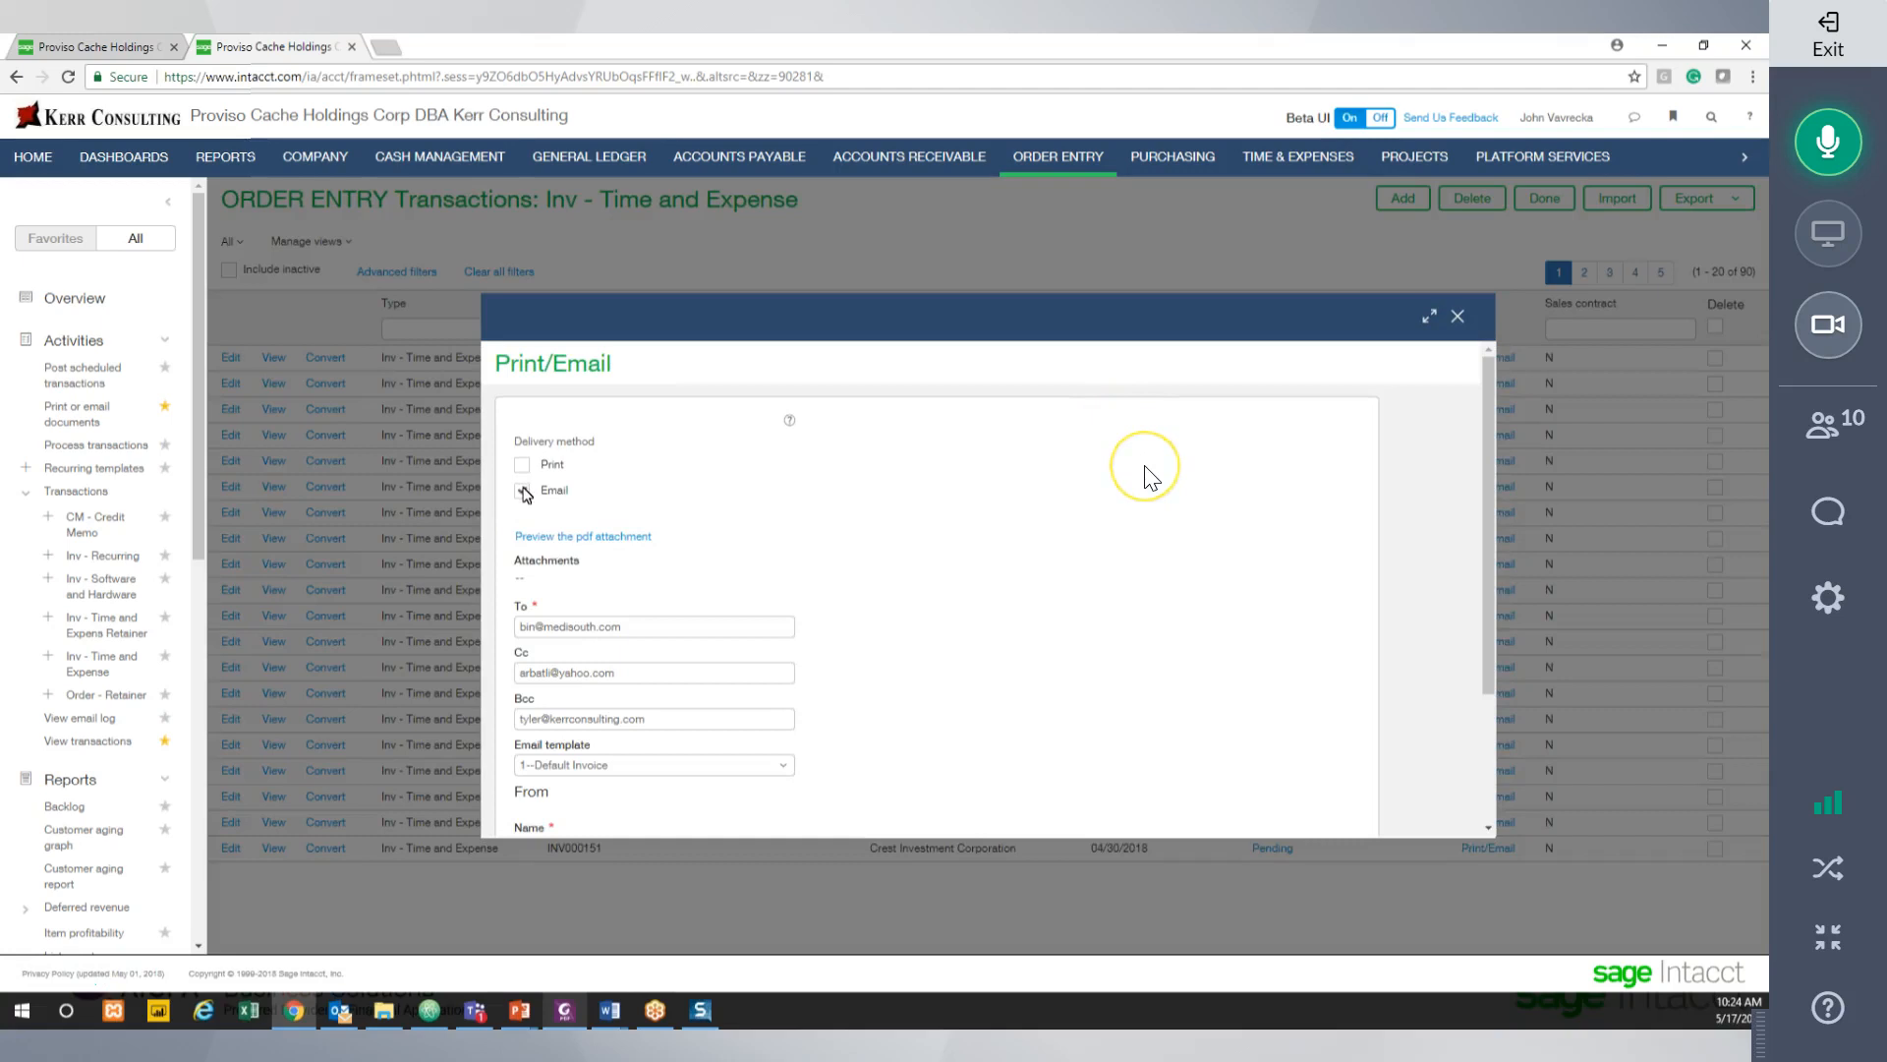
{"action": "left_click", "coordinate": [524, 489]}
{"action": "left_click", "coordinate": [522, 464]}
{"action": "left_click", "coordinate": [521, 568]}
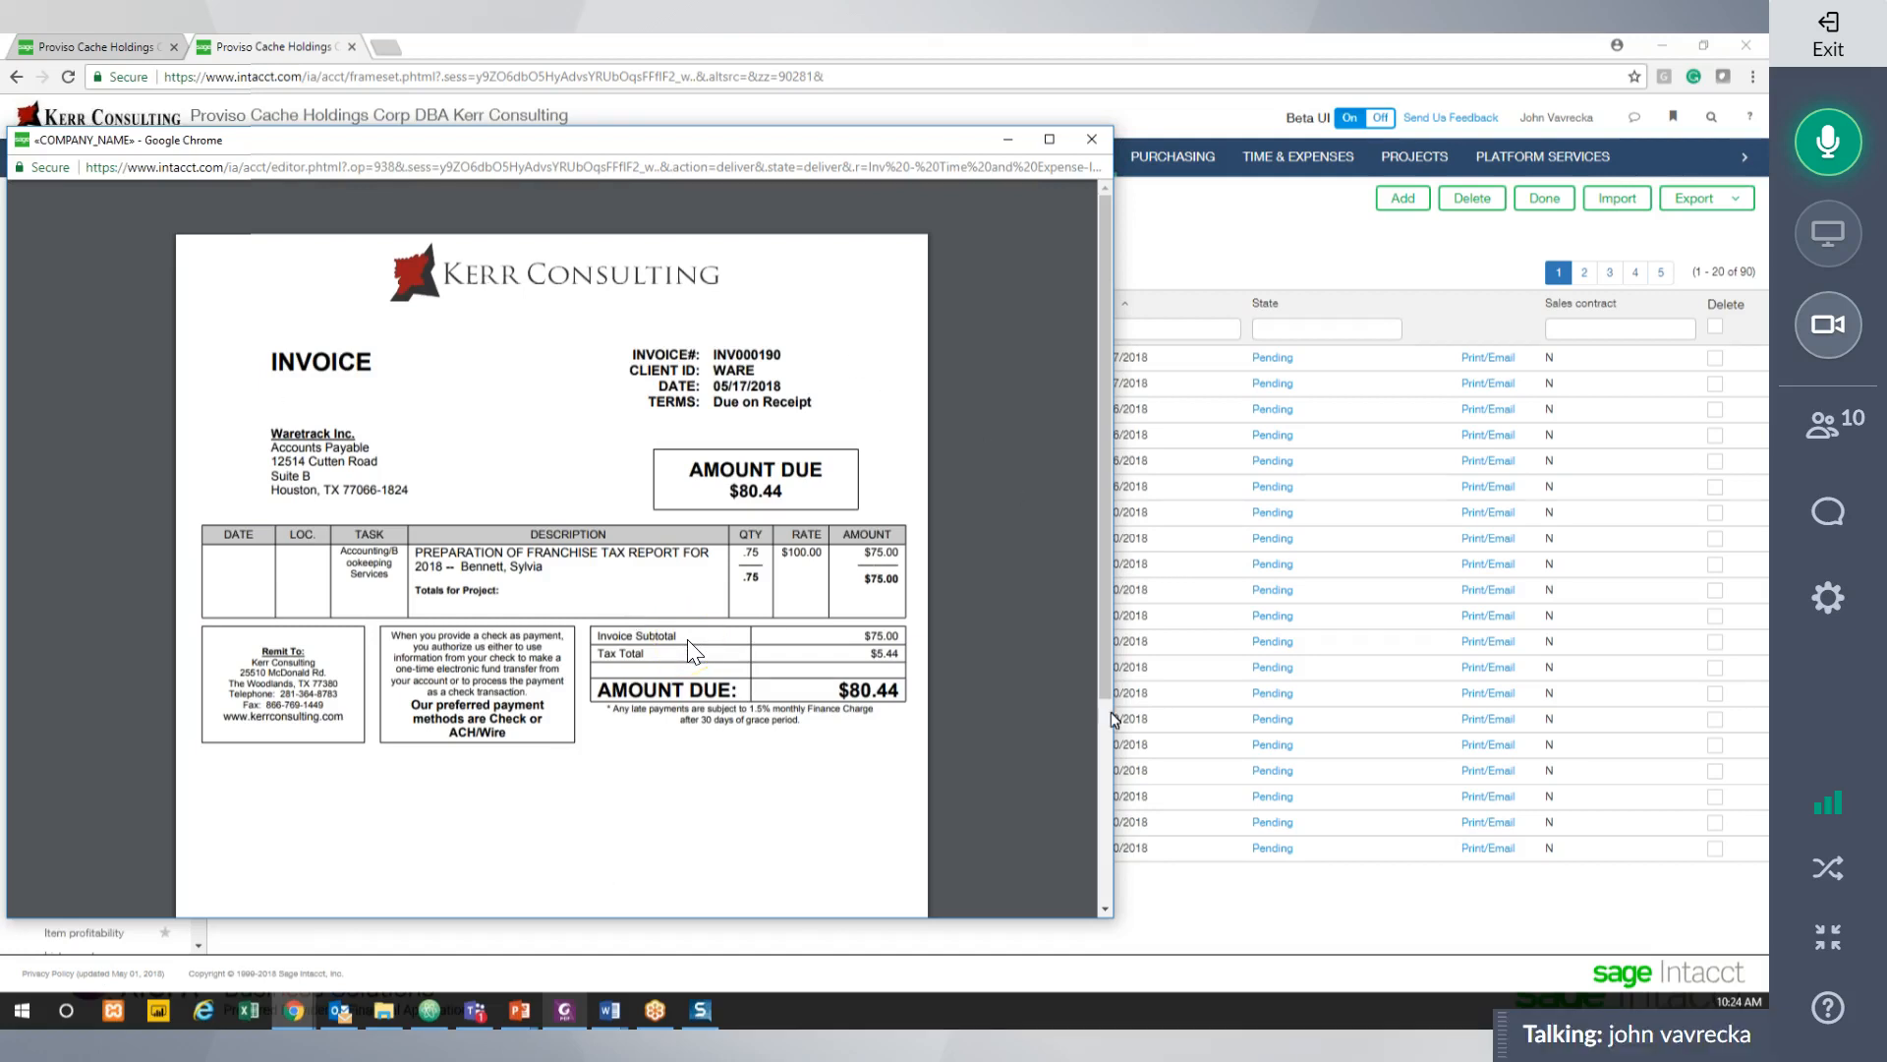
{"action": "left_click", "coordinate": [1091, 145]}
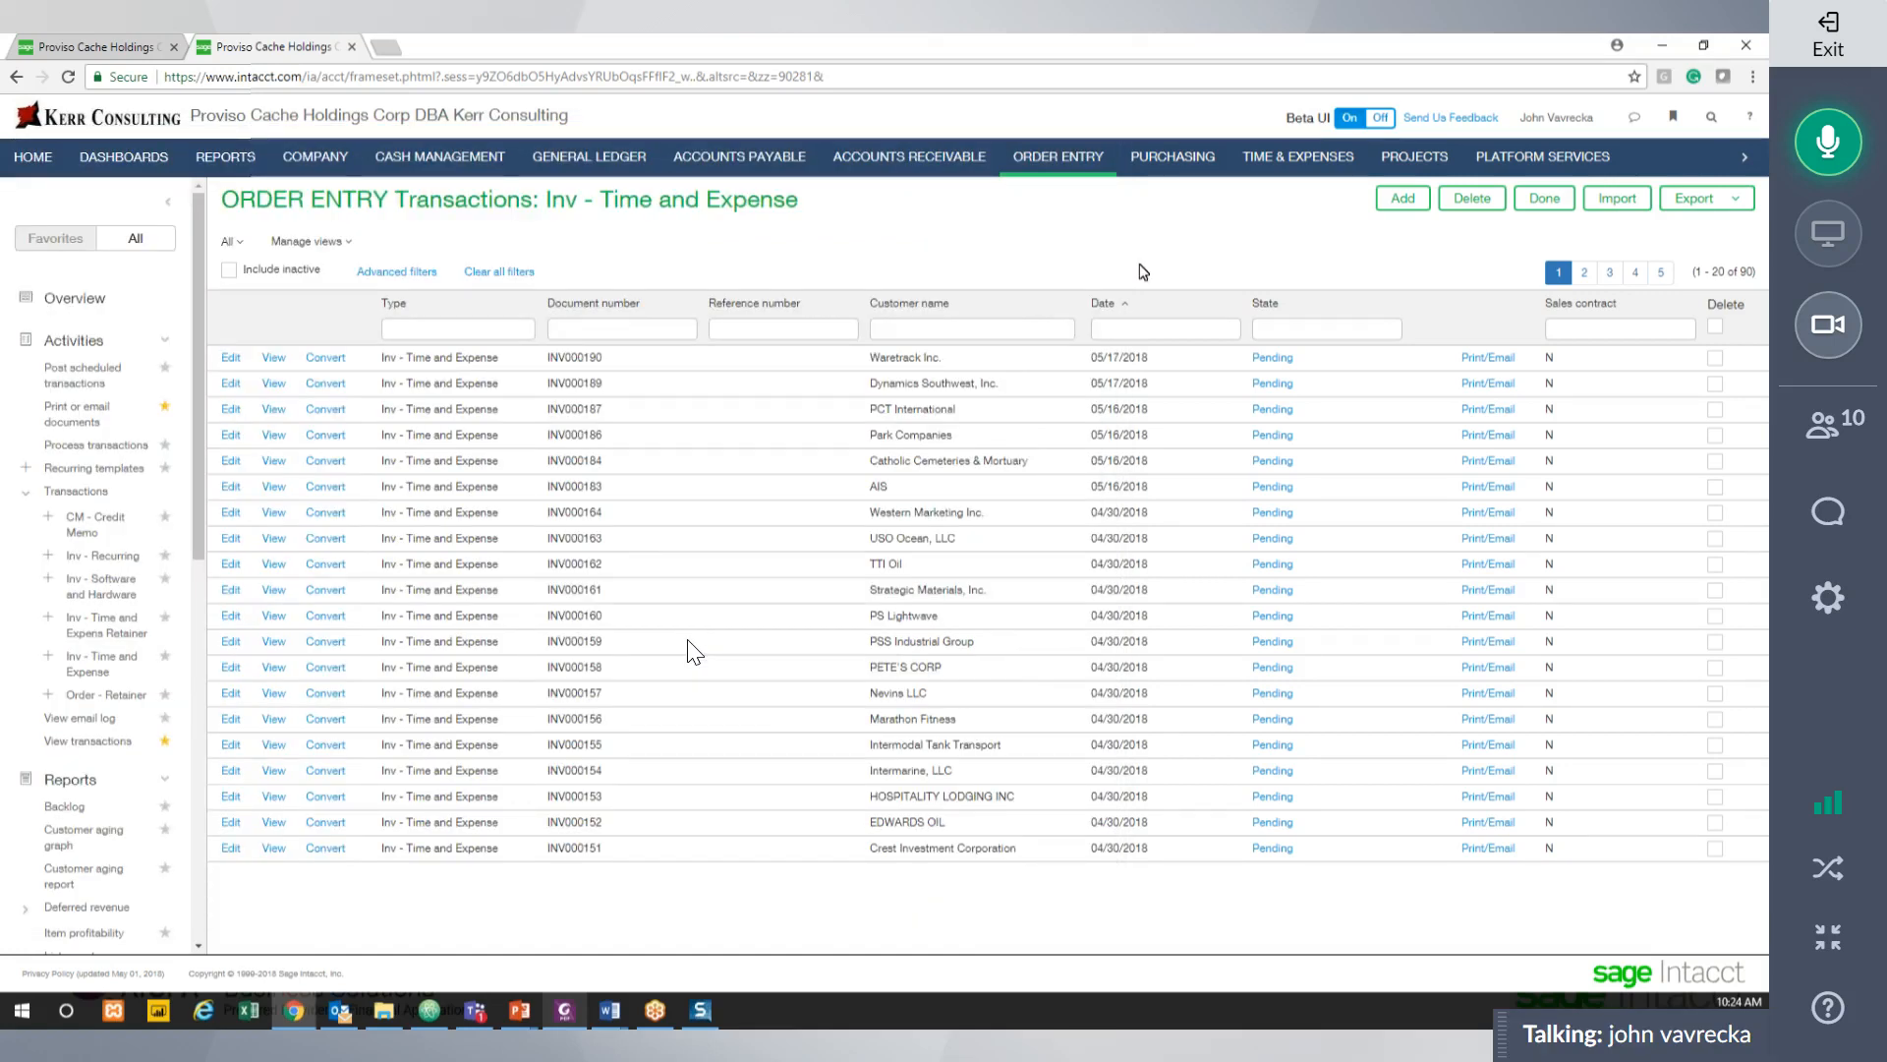
Open the custom document templates in Platform Services and go to the second page of the list.
{"action": "left_click", "coordinate": [1577, 159]}
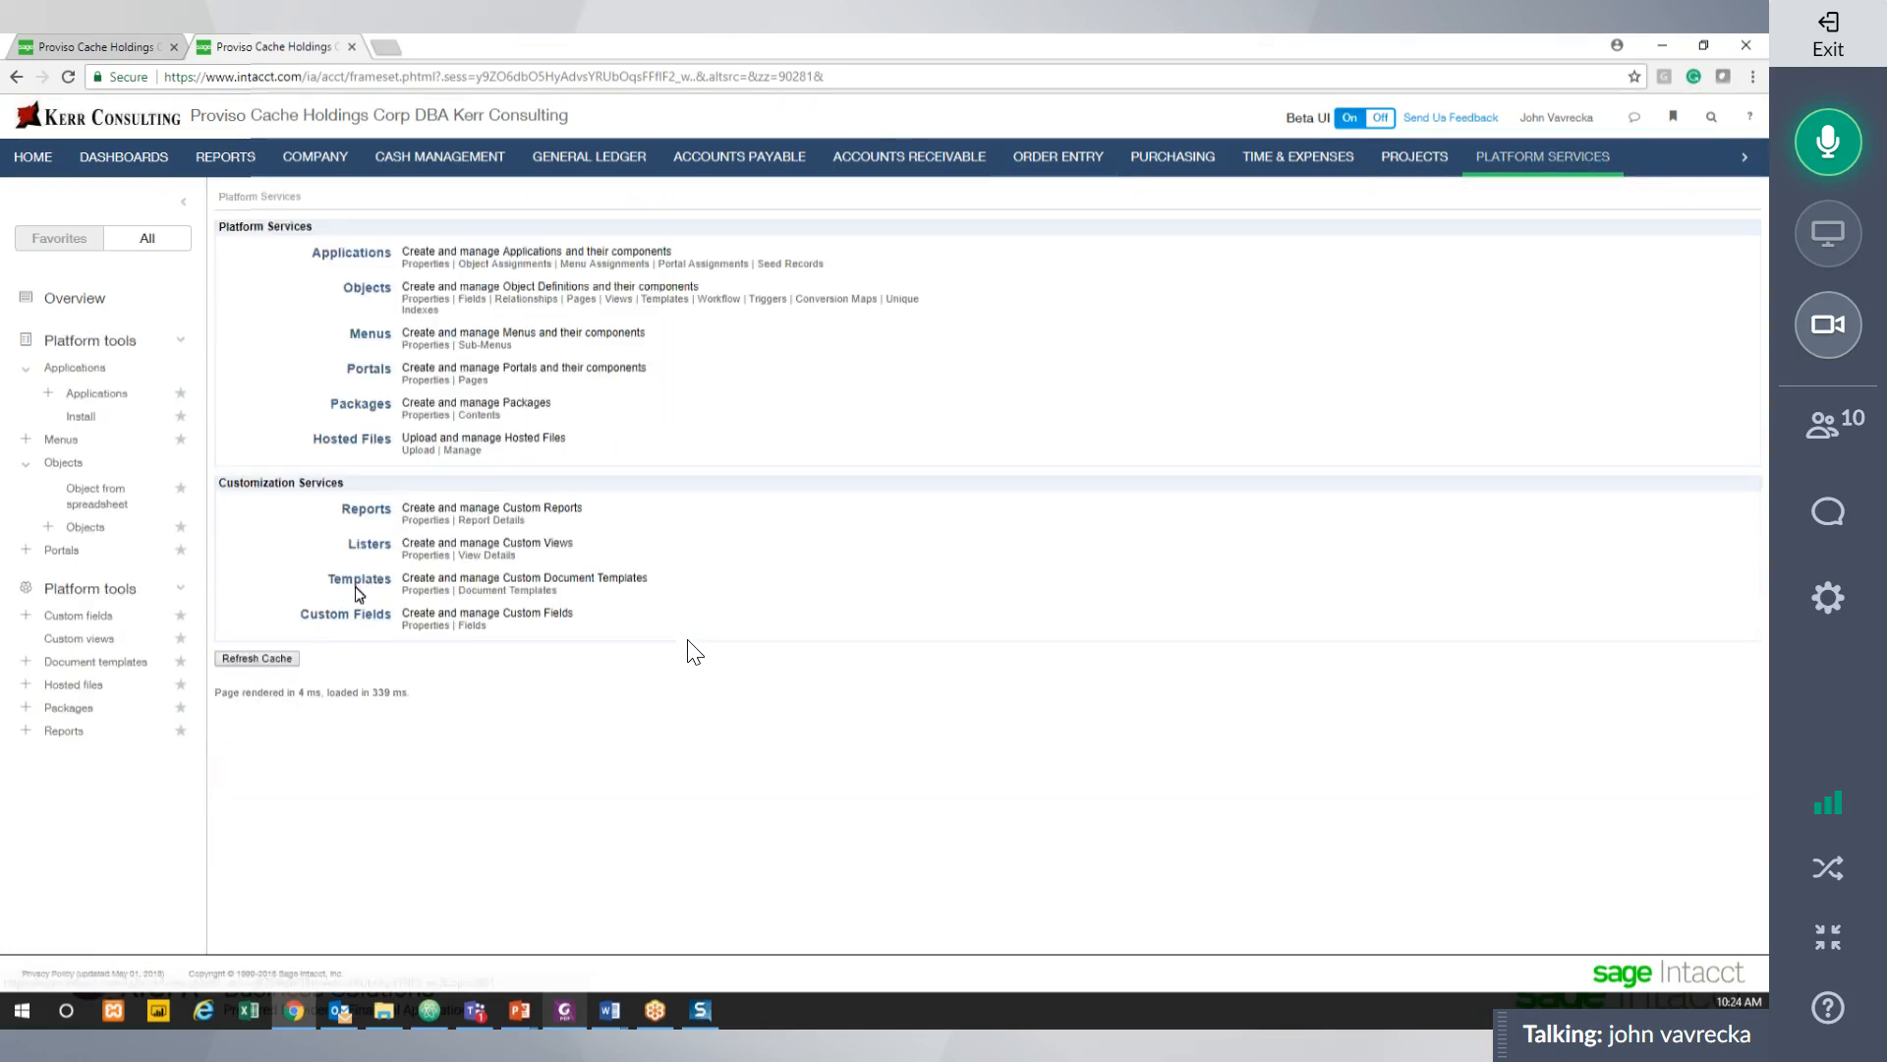
{"action": "left_click", "coordinate": [357, 582]}
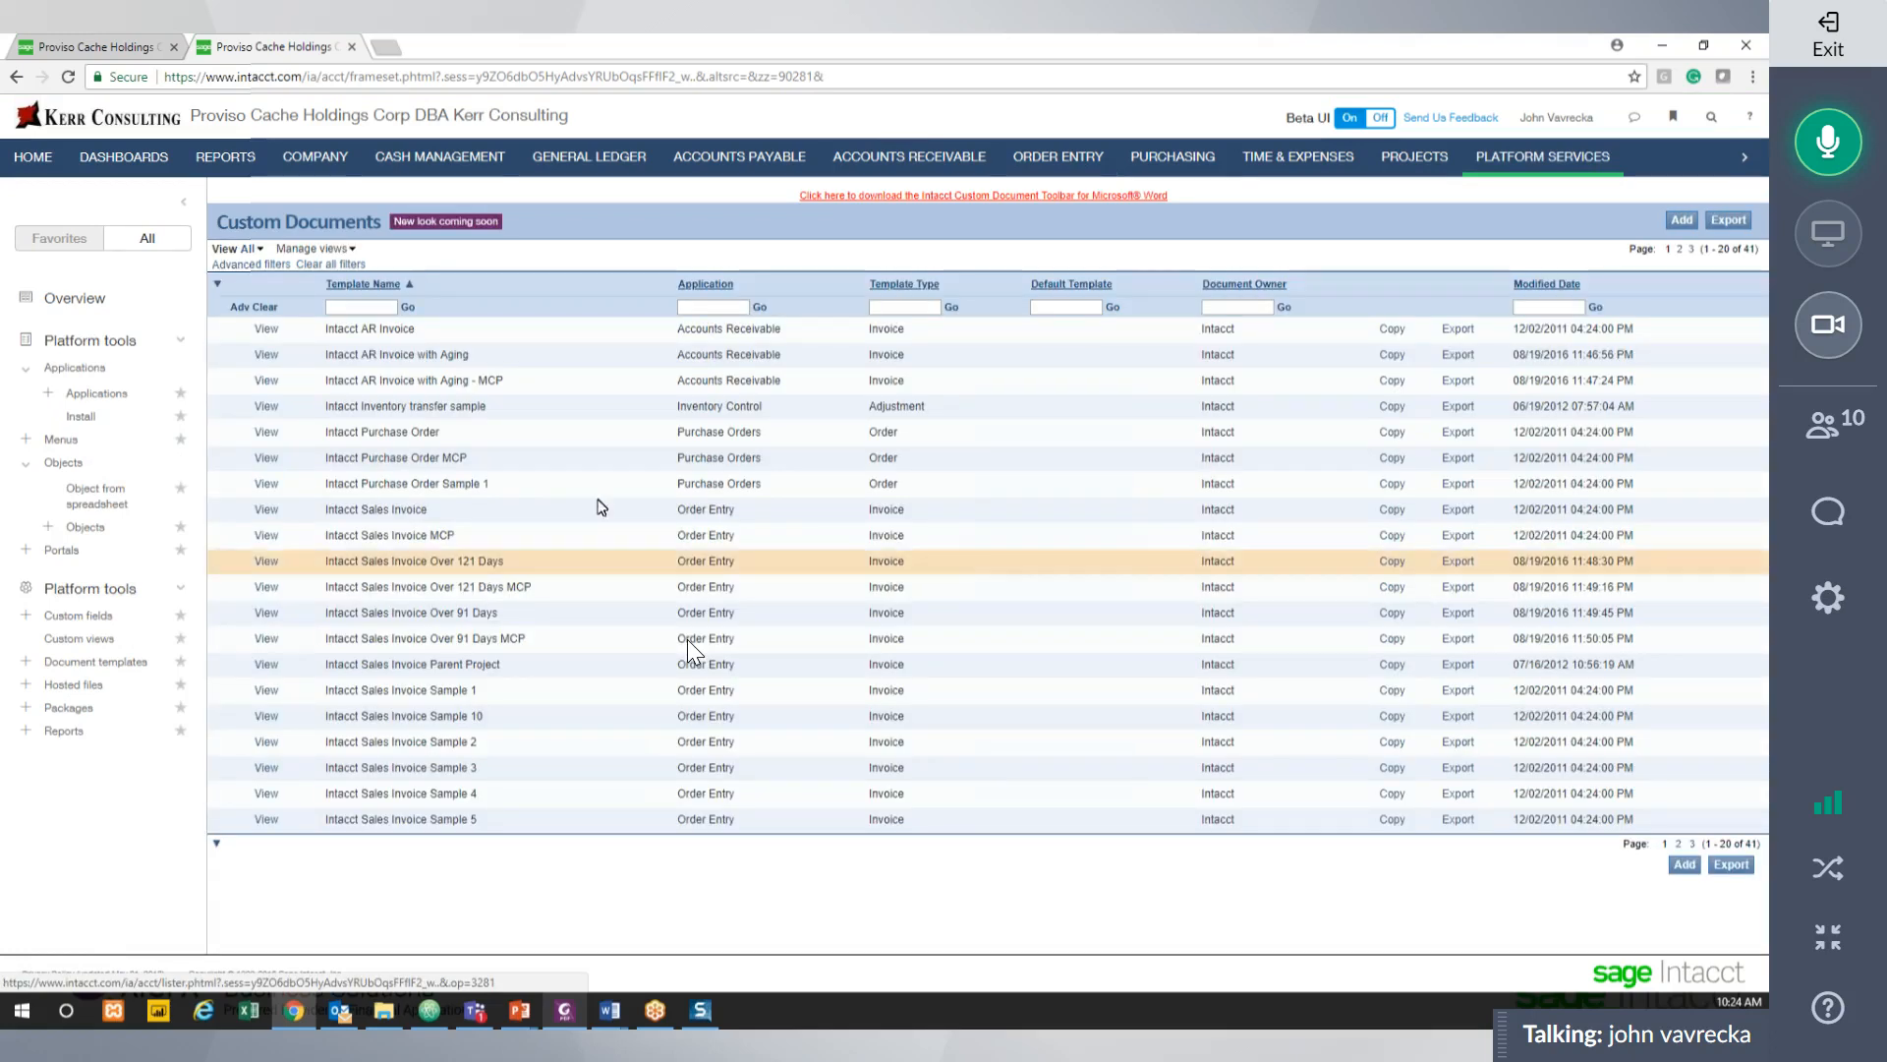
{"action": "left_click", "coordinate": [1680, 248]}
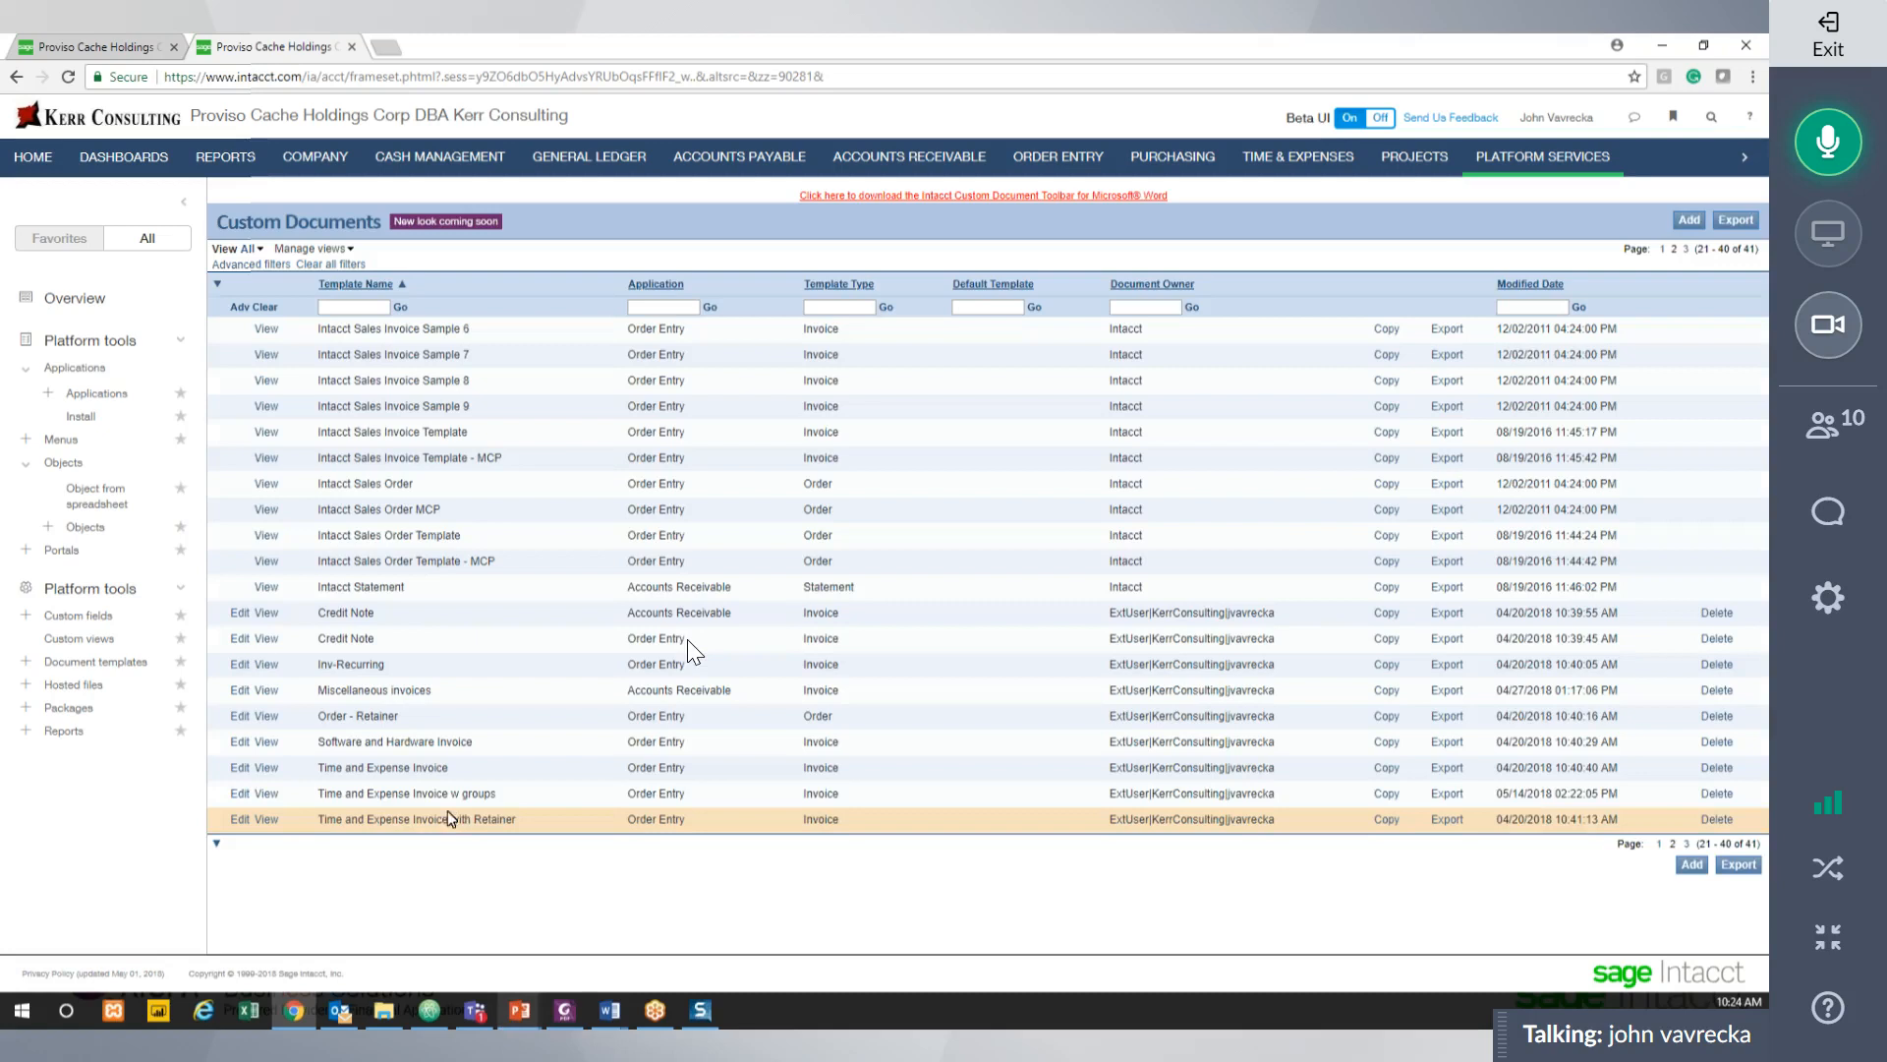
Look at the Time and Expense Invoice template's edit form and the Software and Hardware Invoice template's copy form, and return to the template list.
{"action": "left_click", "coordinate": [246, 770]}
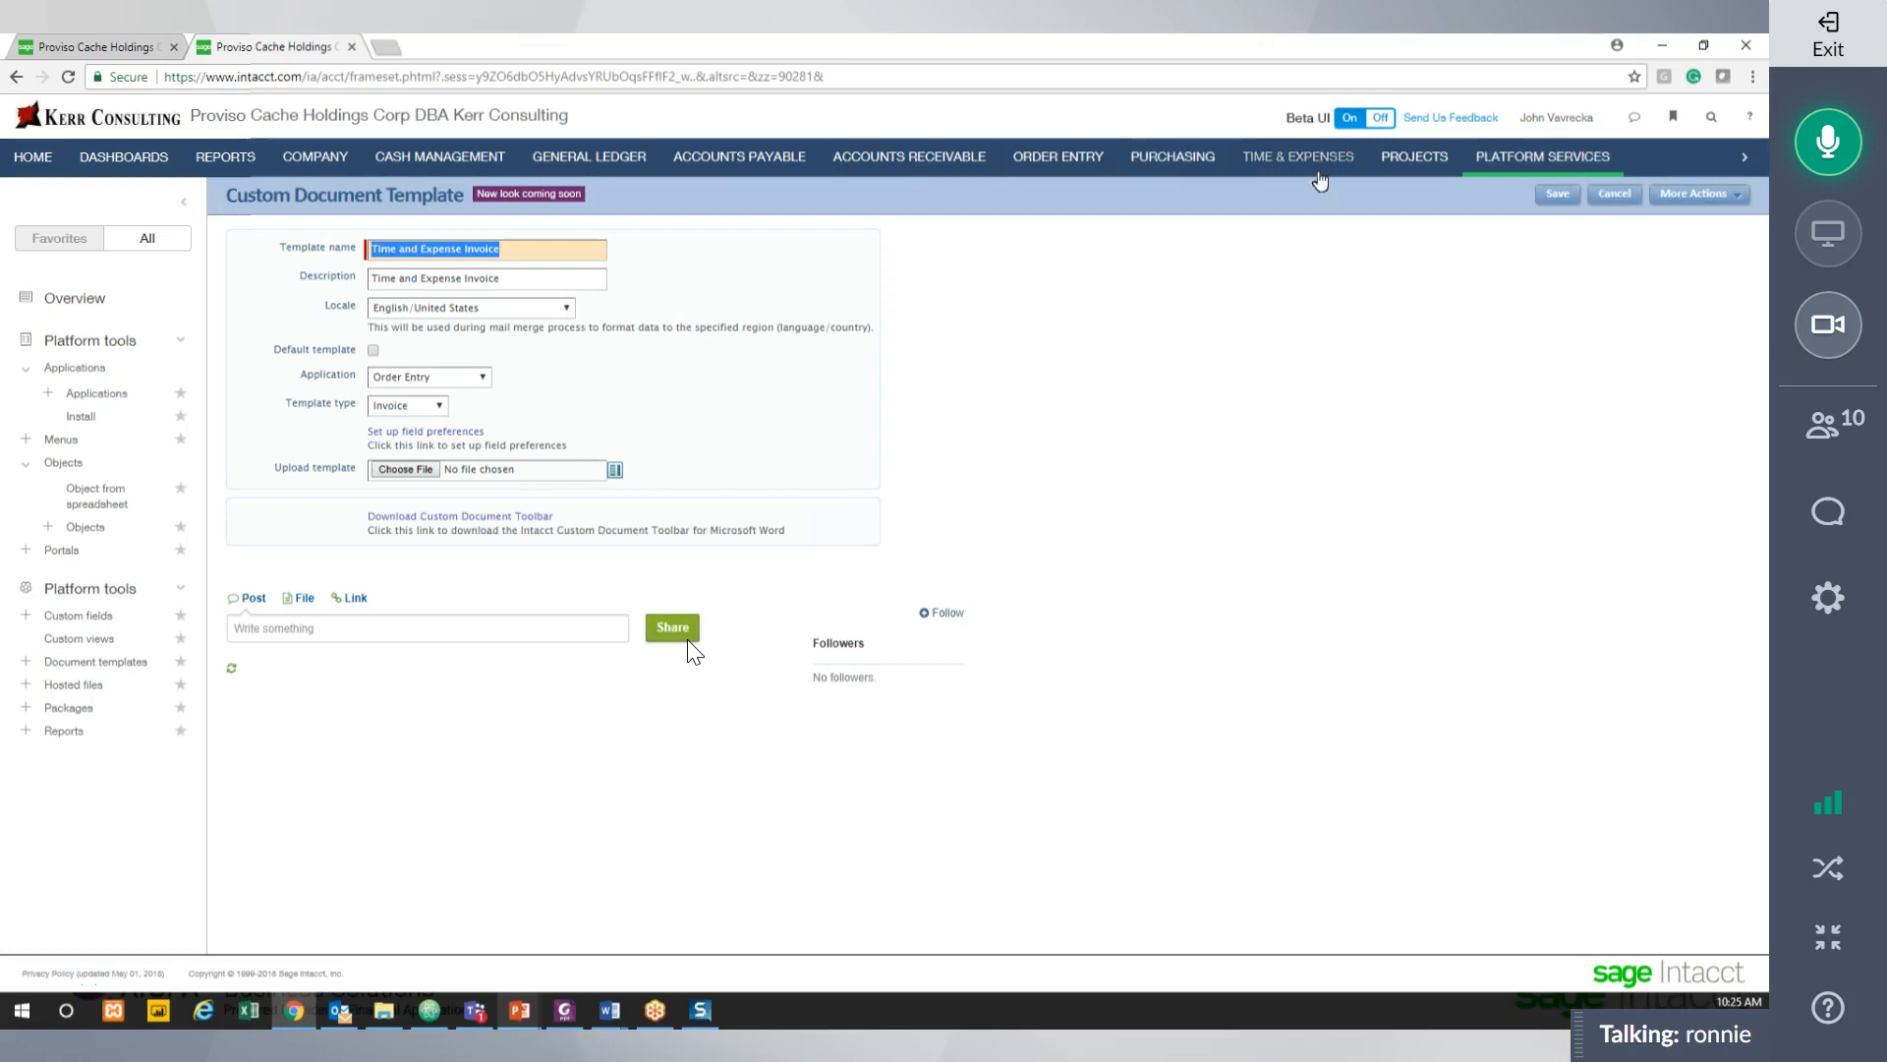
{"action": "left_click", "coordinate": [1543, 157]}
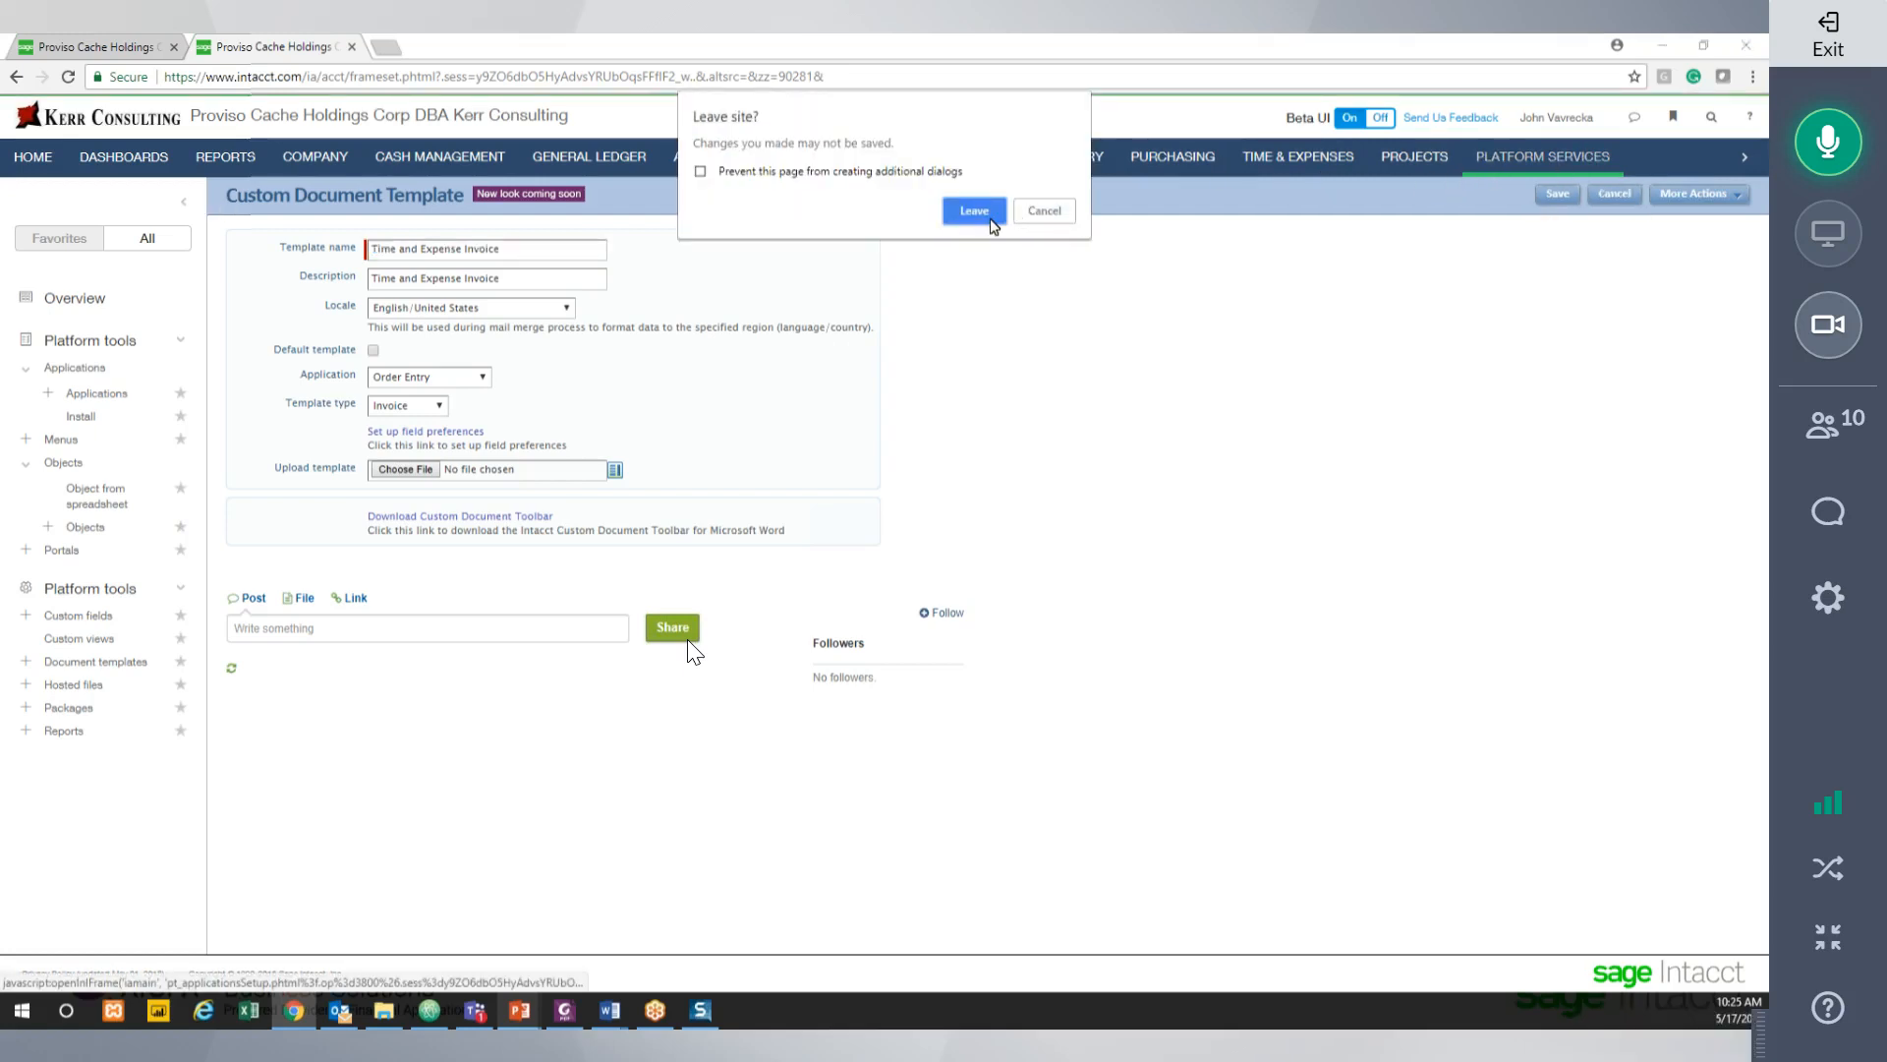
{"action": "left_click", "coordinate": [1059, 215]}
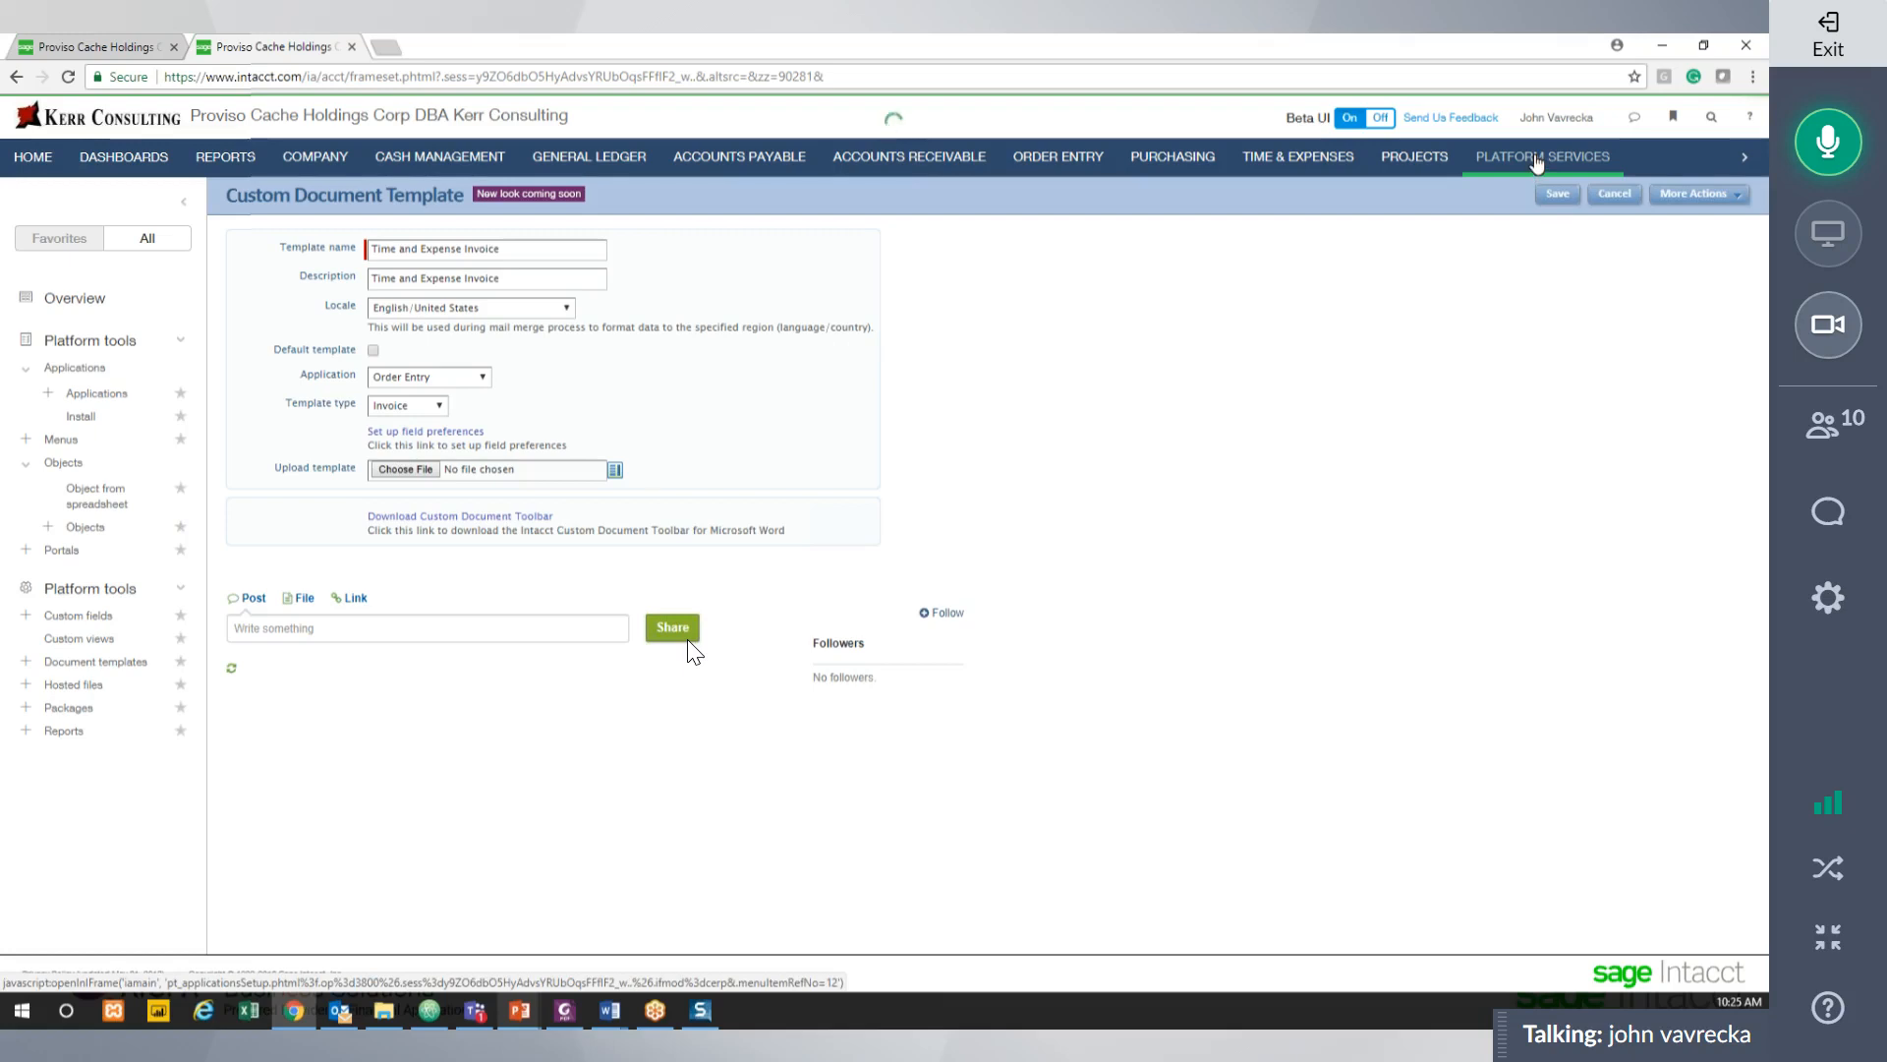
{"action": "left_click", "coordinate": [1571, 196]}
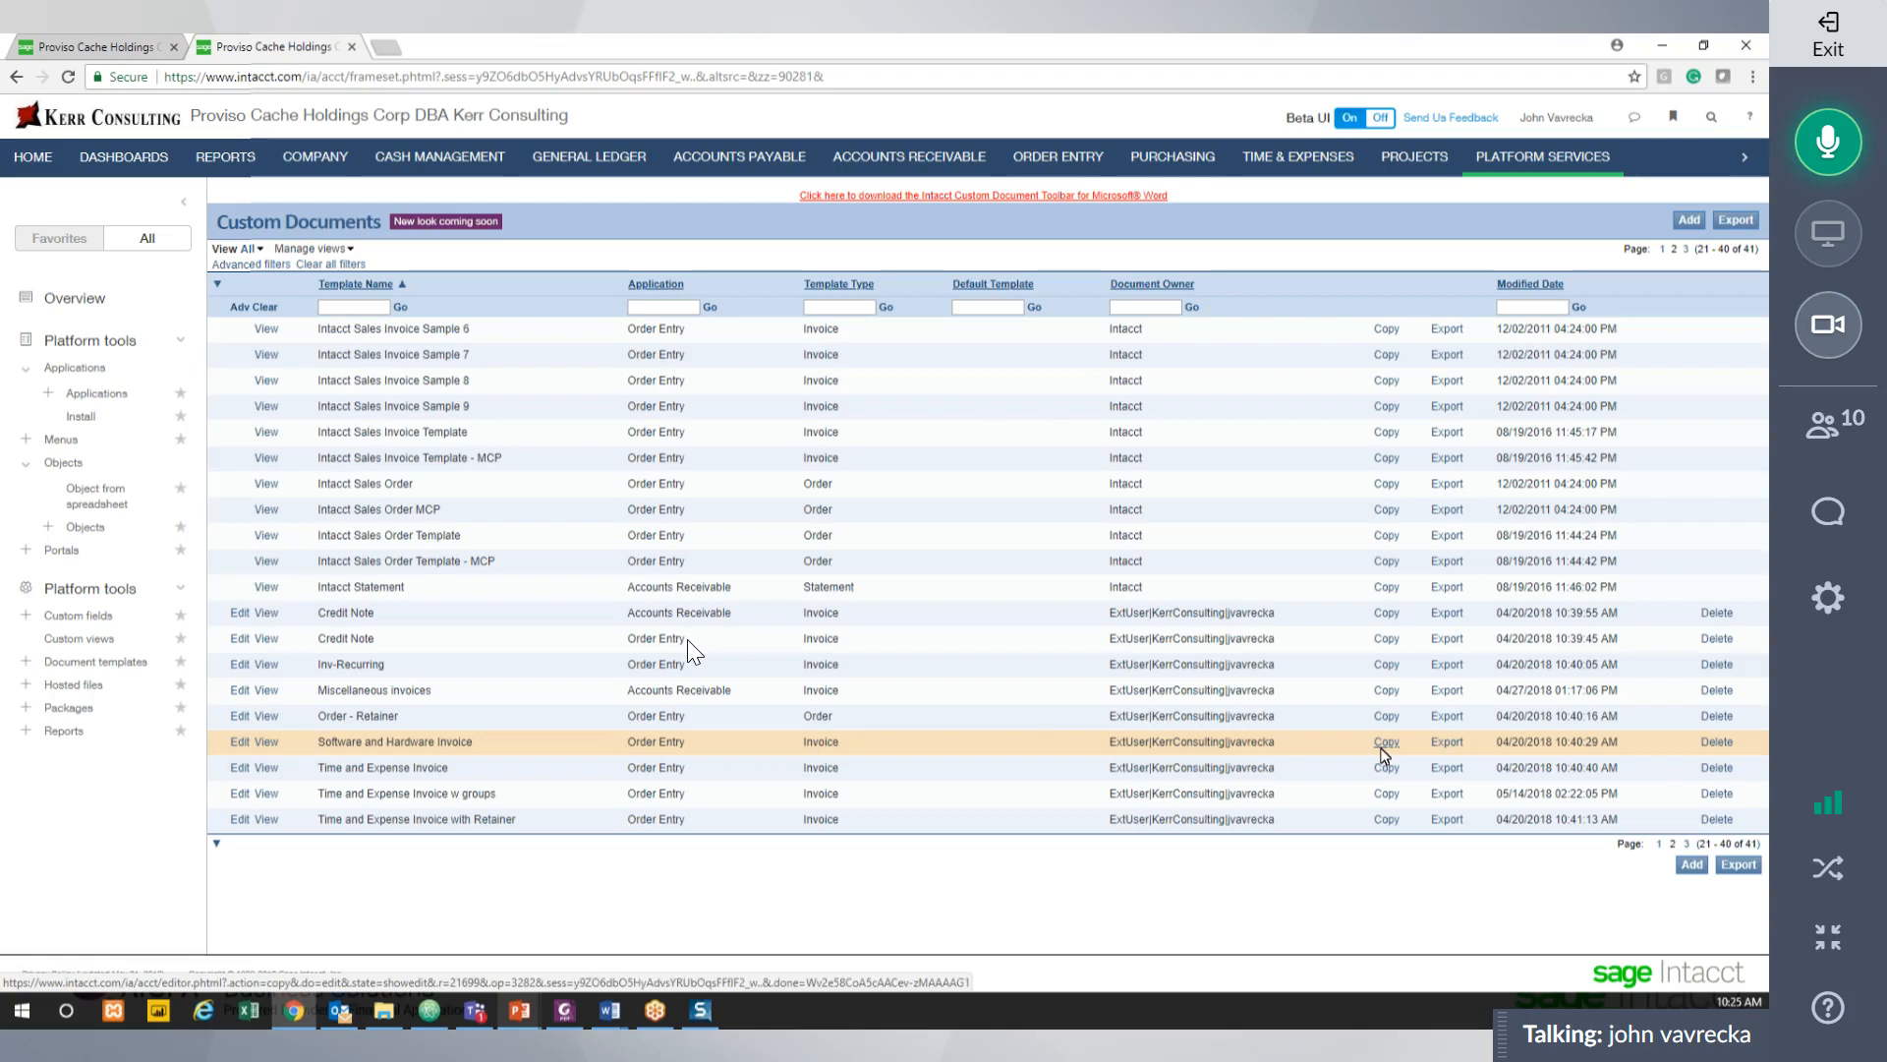
{"action": "left_click", "coordinate": [1384, 744]}
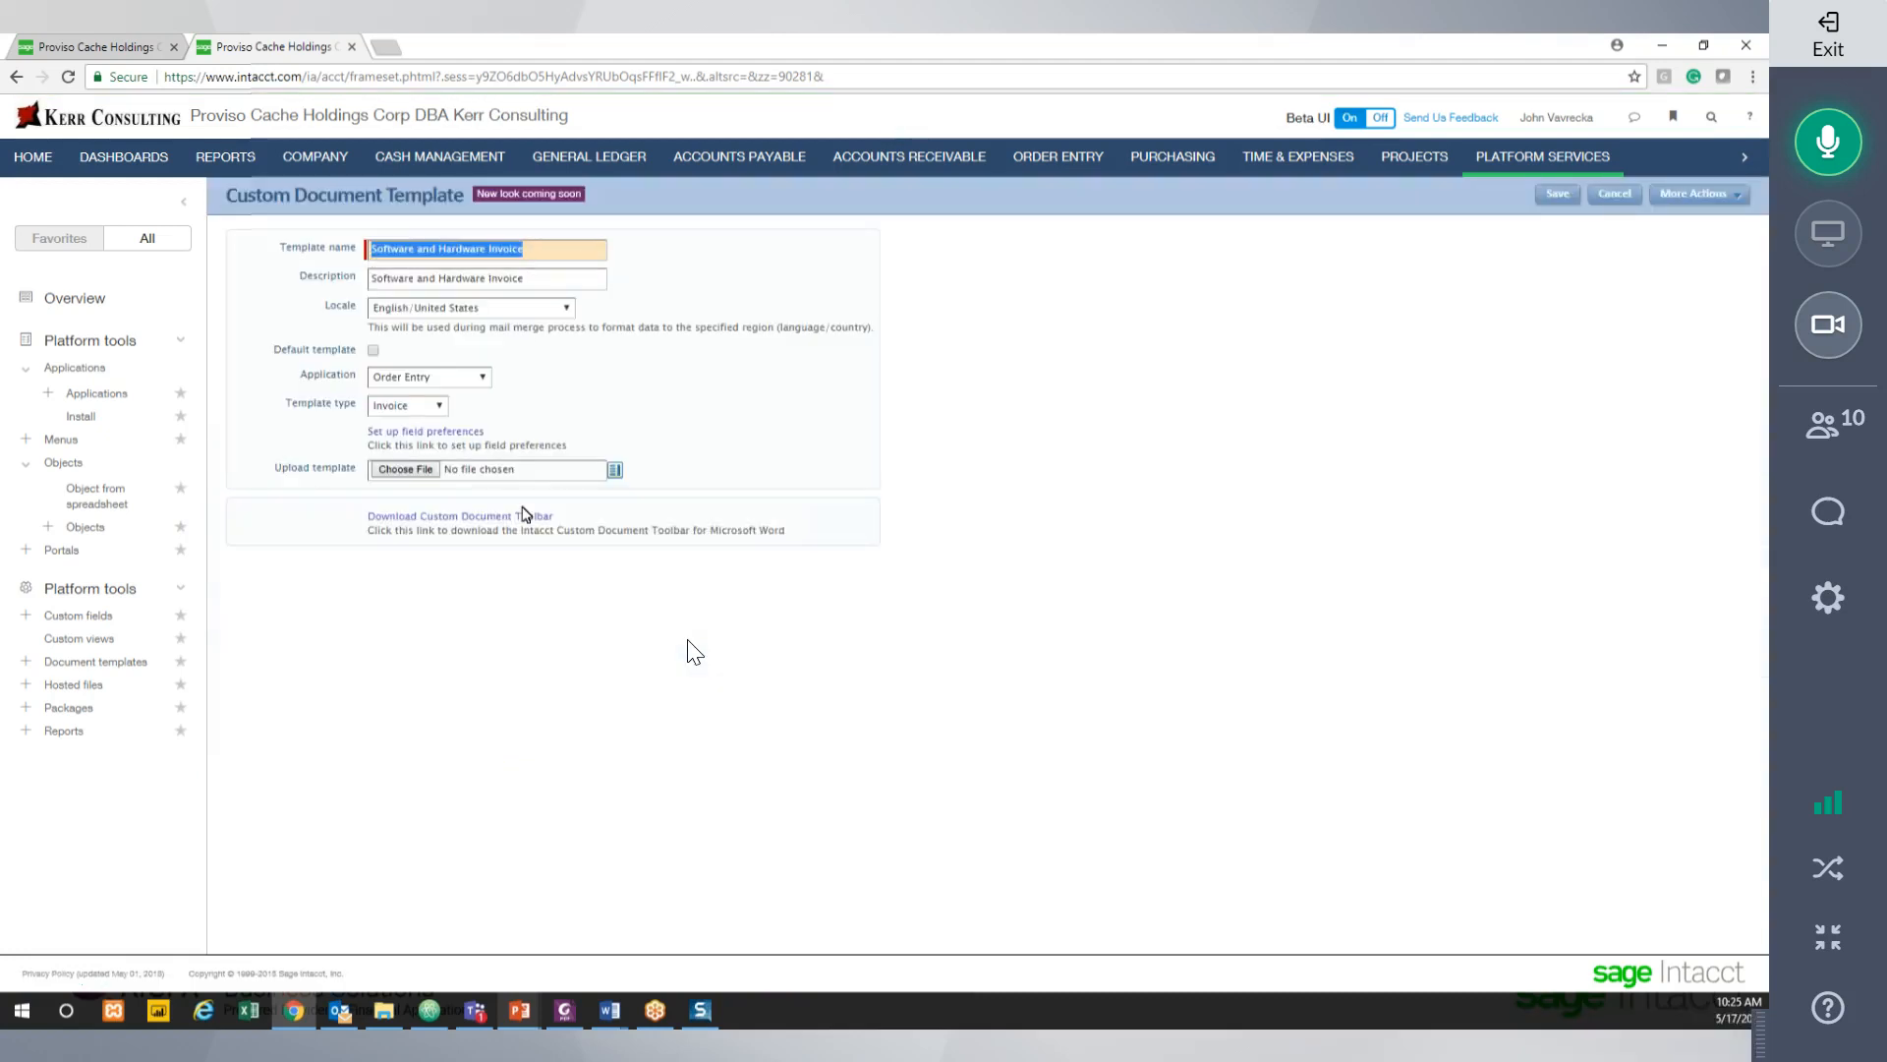
{"action": "left_click", "coordinate": [1613, 195]}
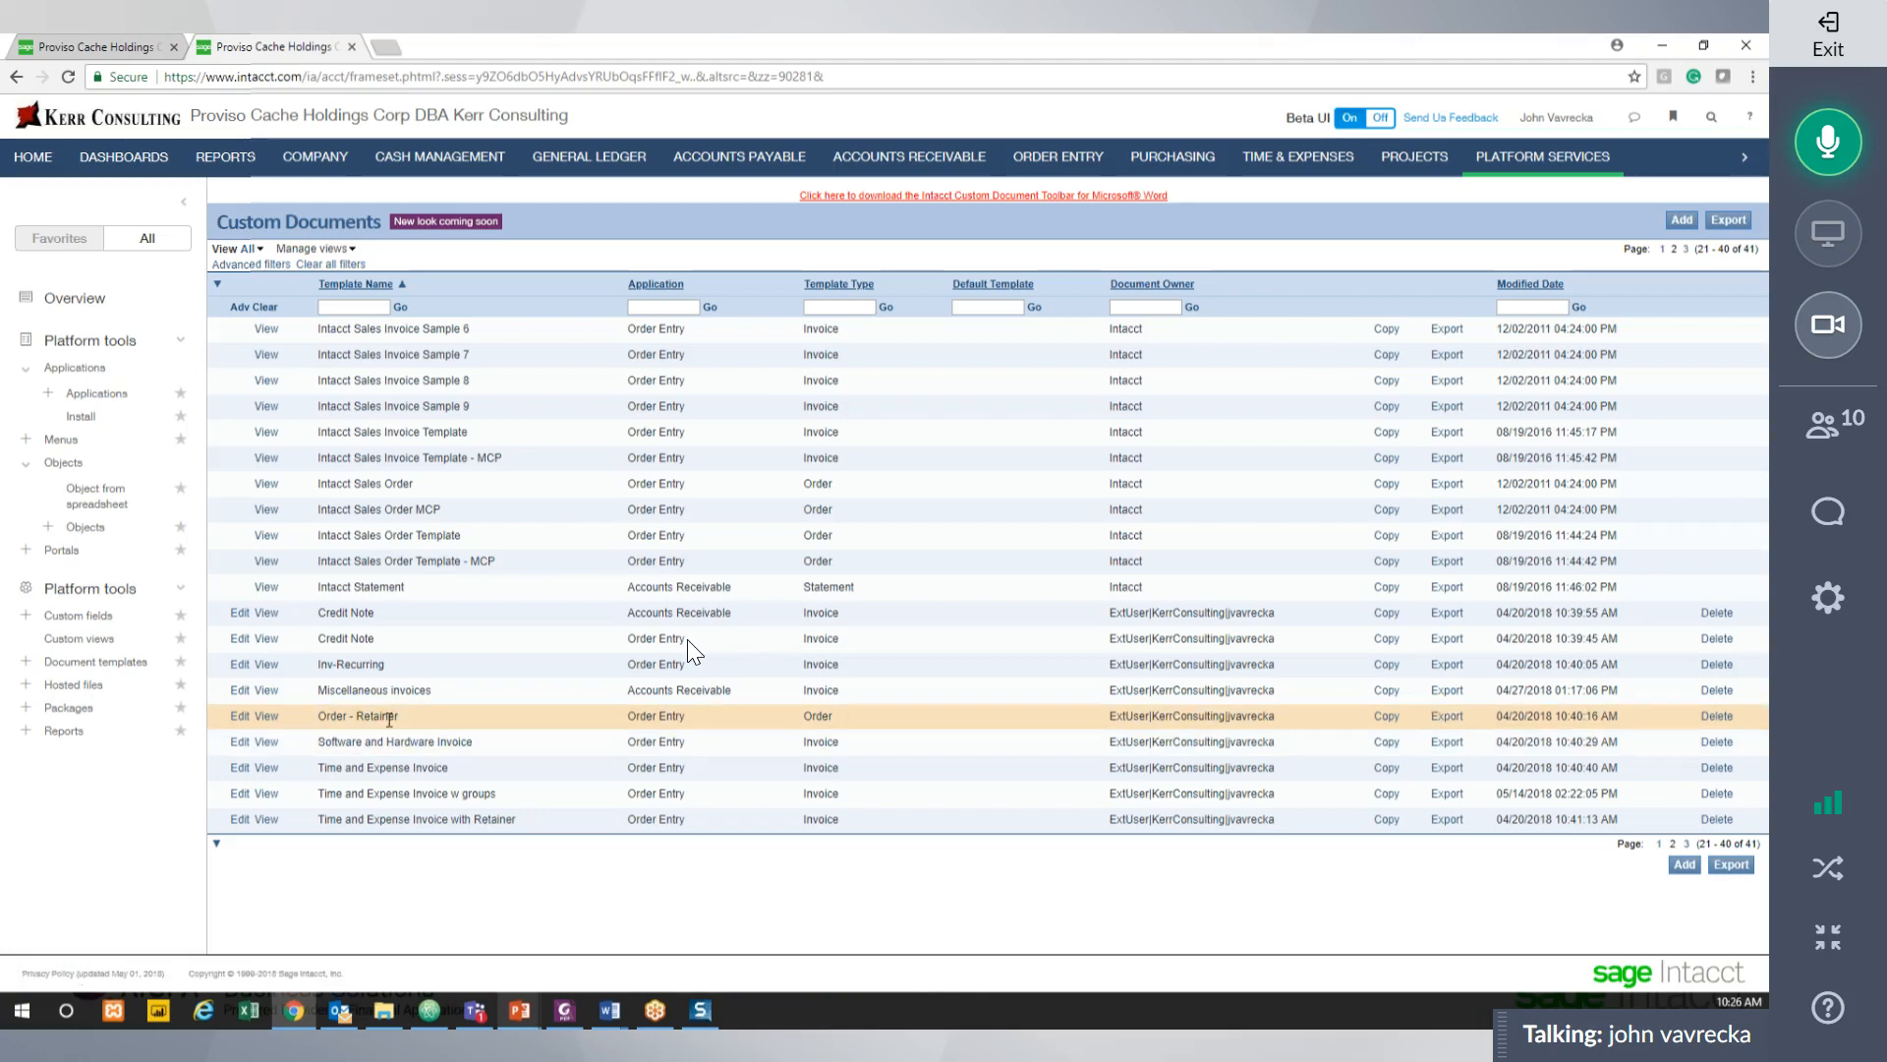
Export the Order - Retainer template as a Word document and dismiss the download notice.
{"action": "left_click", "coordinate": [1453, 720]}
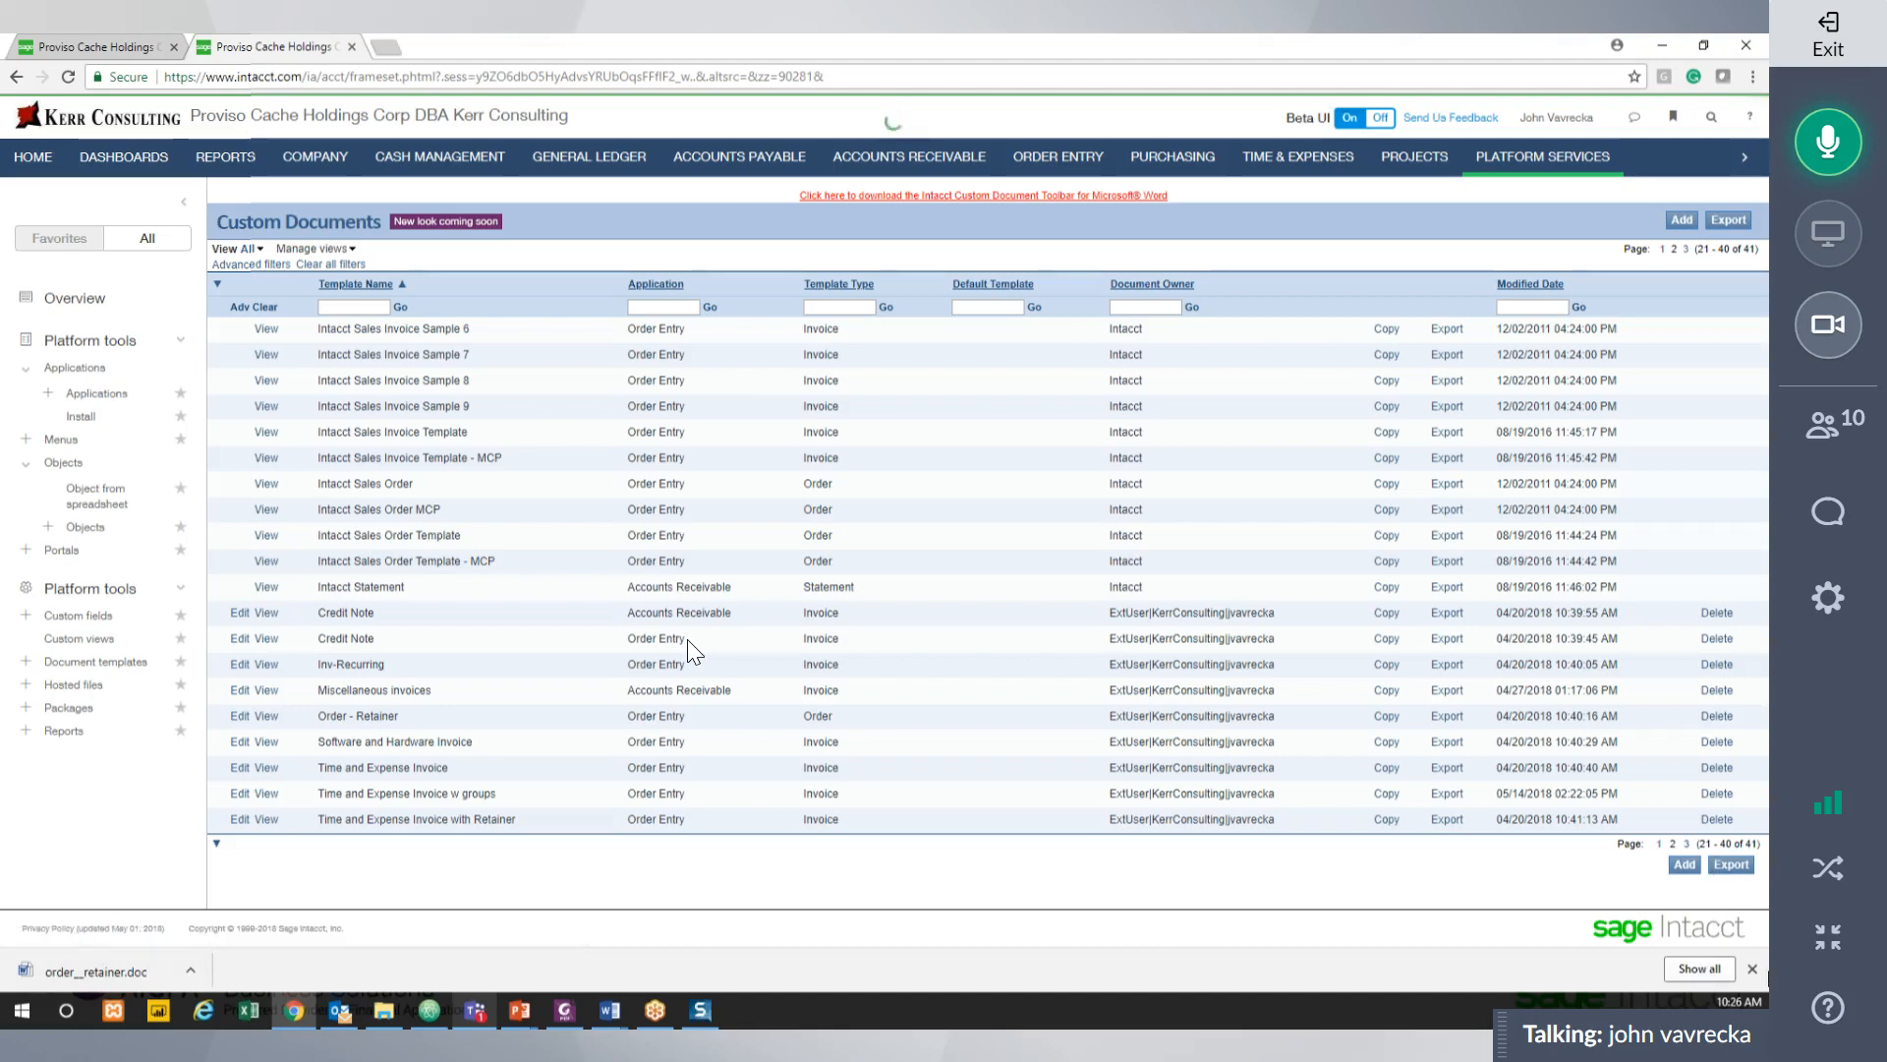
{"action": "left_click", "coordinate": [1754, 971]}
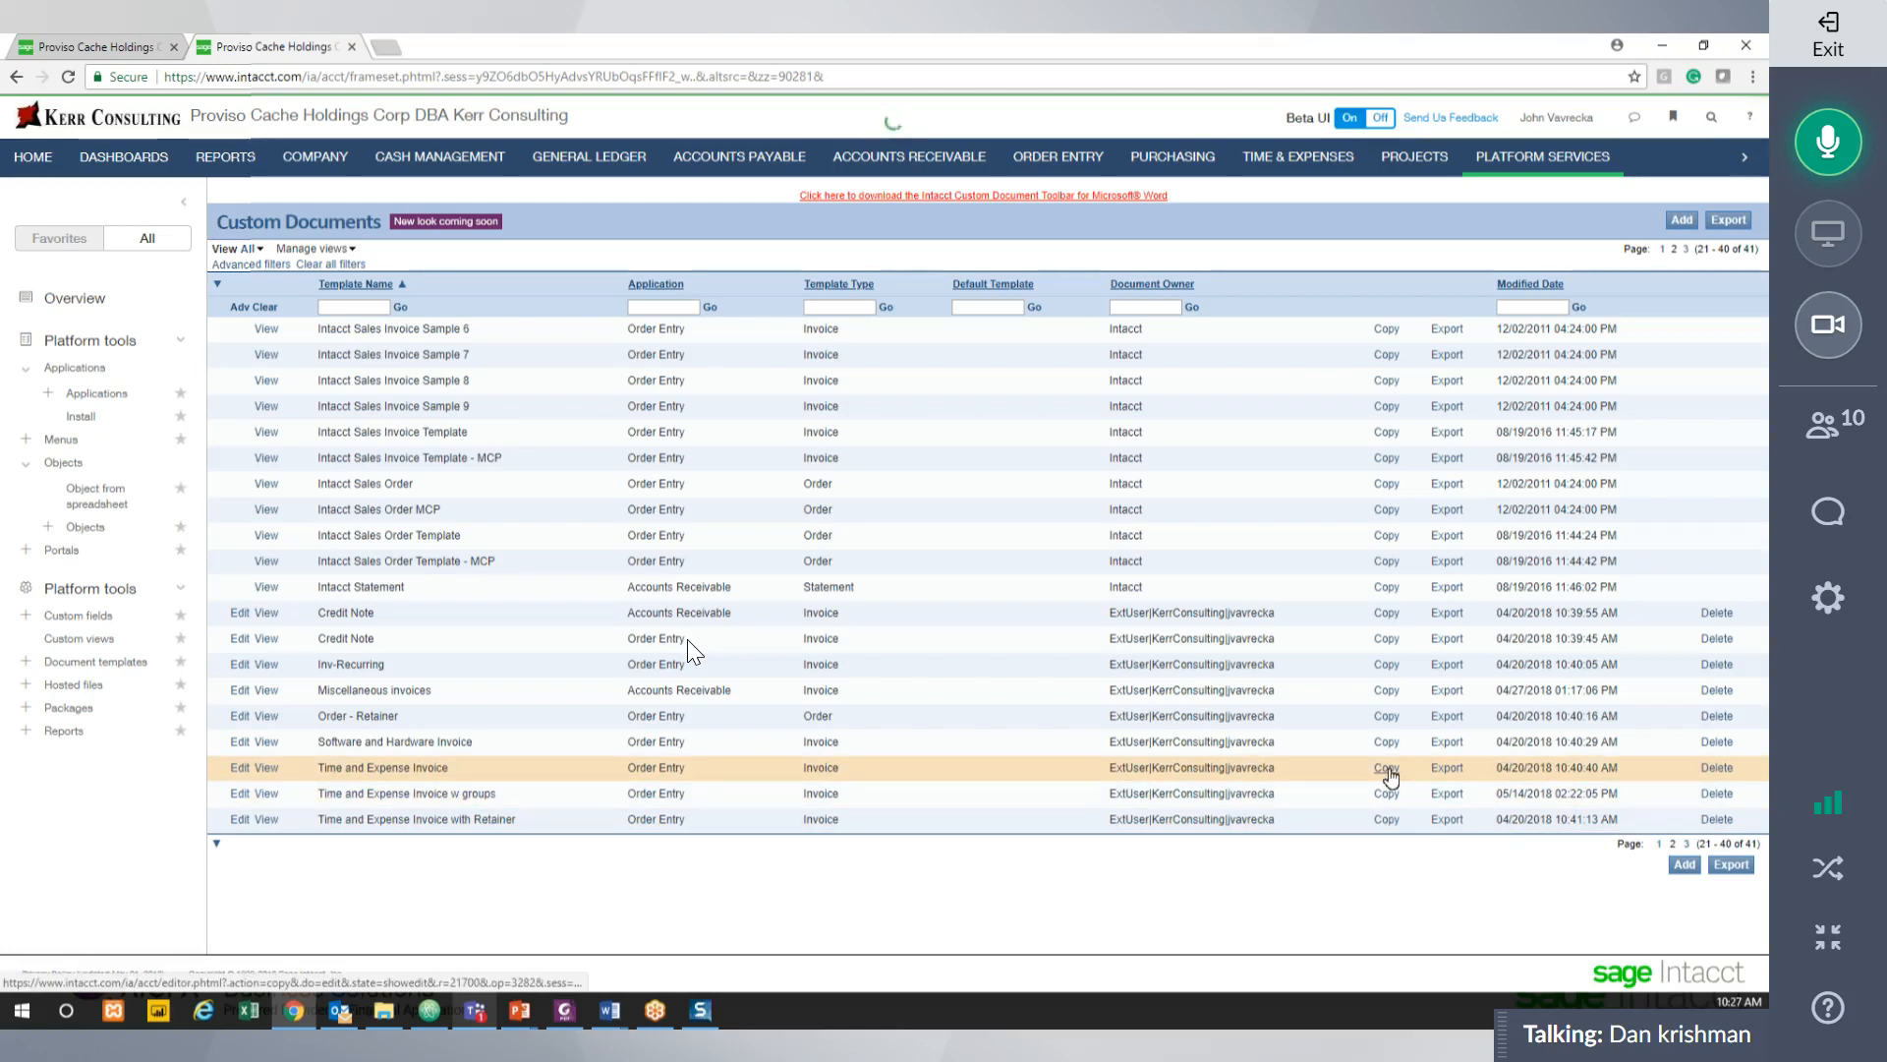
Look at the copy form and the edit form of the Time and Expense Invoice template, cancelling out of both.
{"action": "left_click", "coordinate": [1387, 770]}
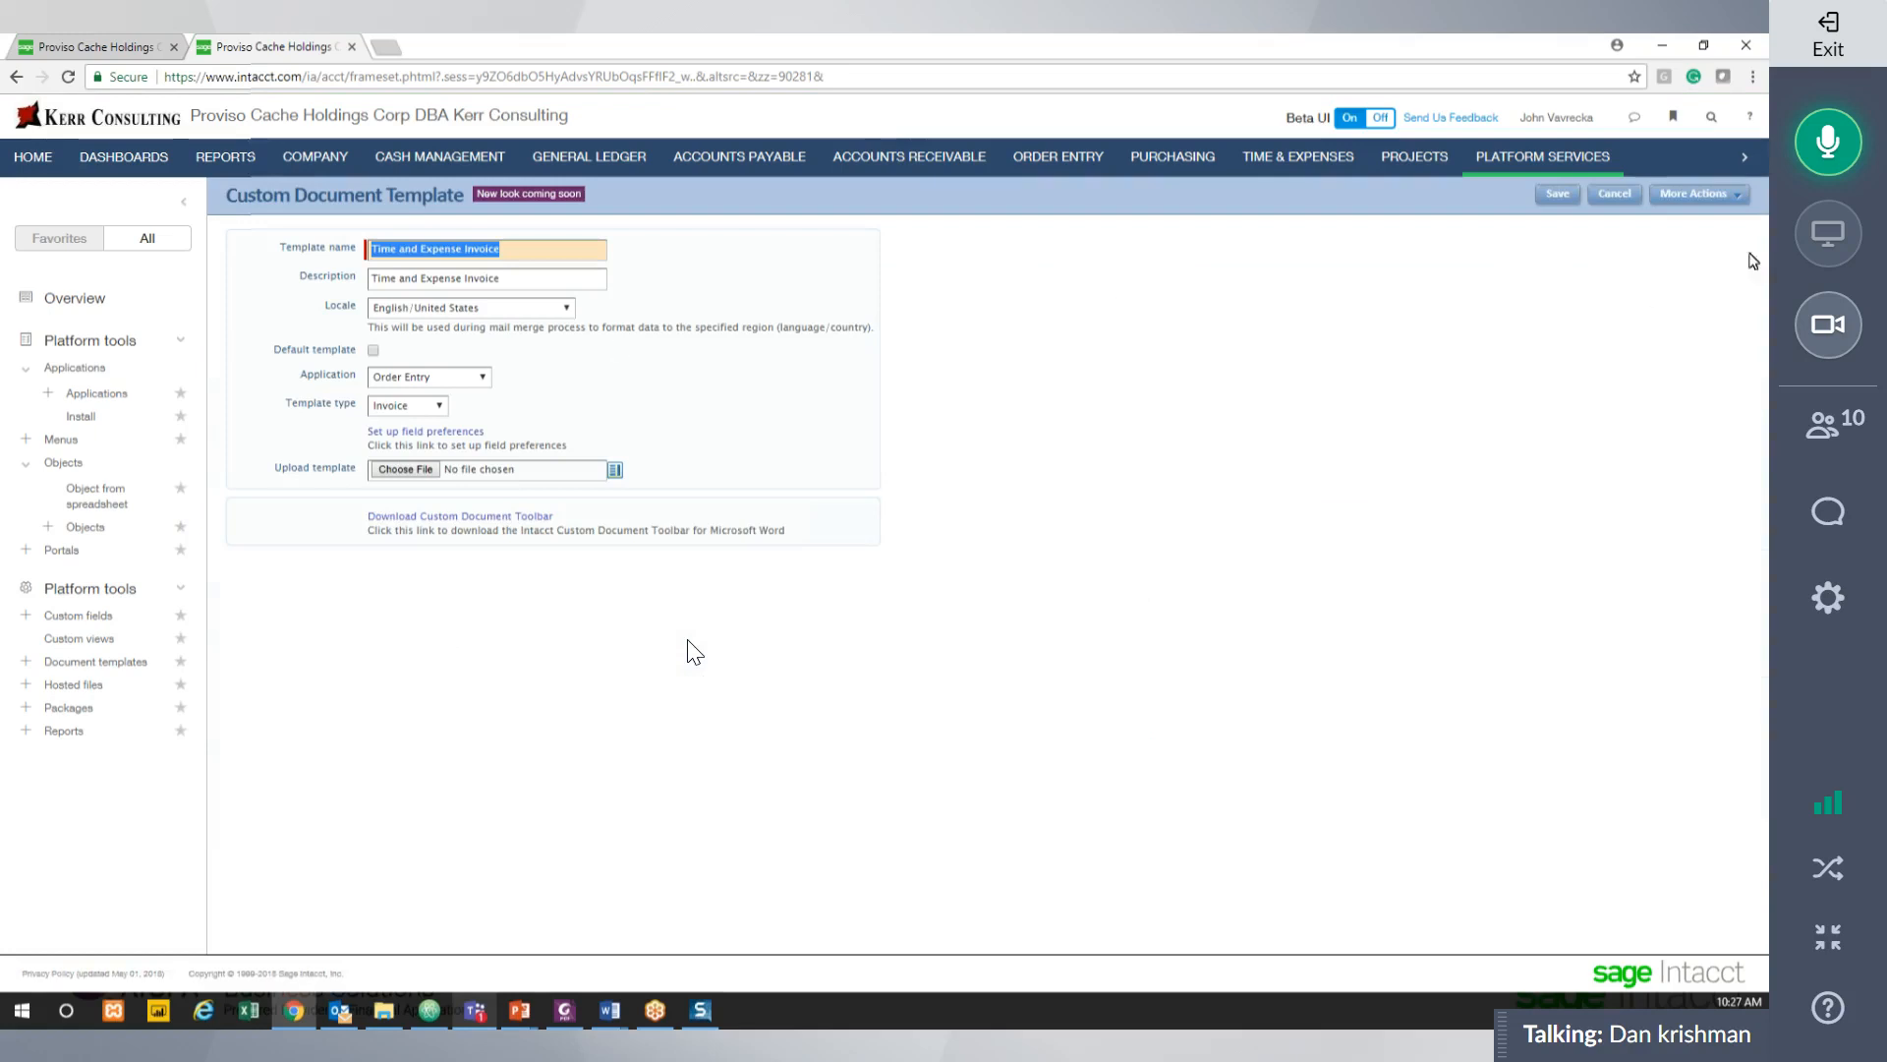
{"action": "left_click", "coordinate": [1602, 197]}
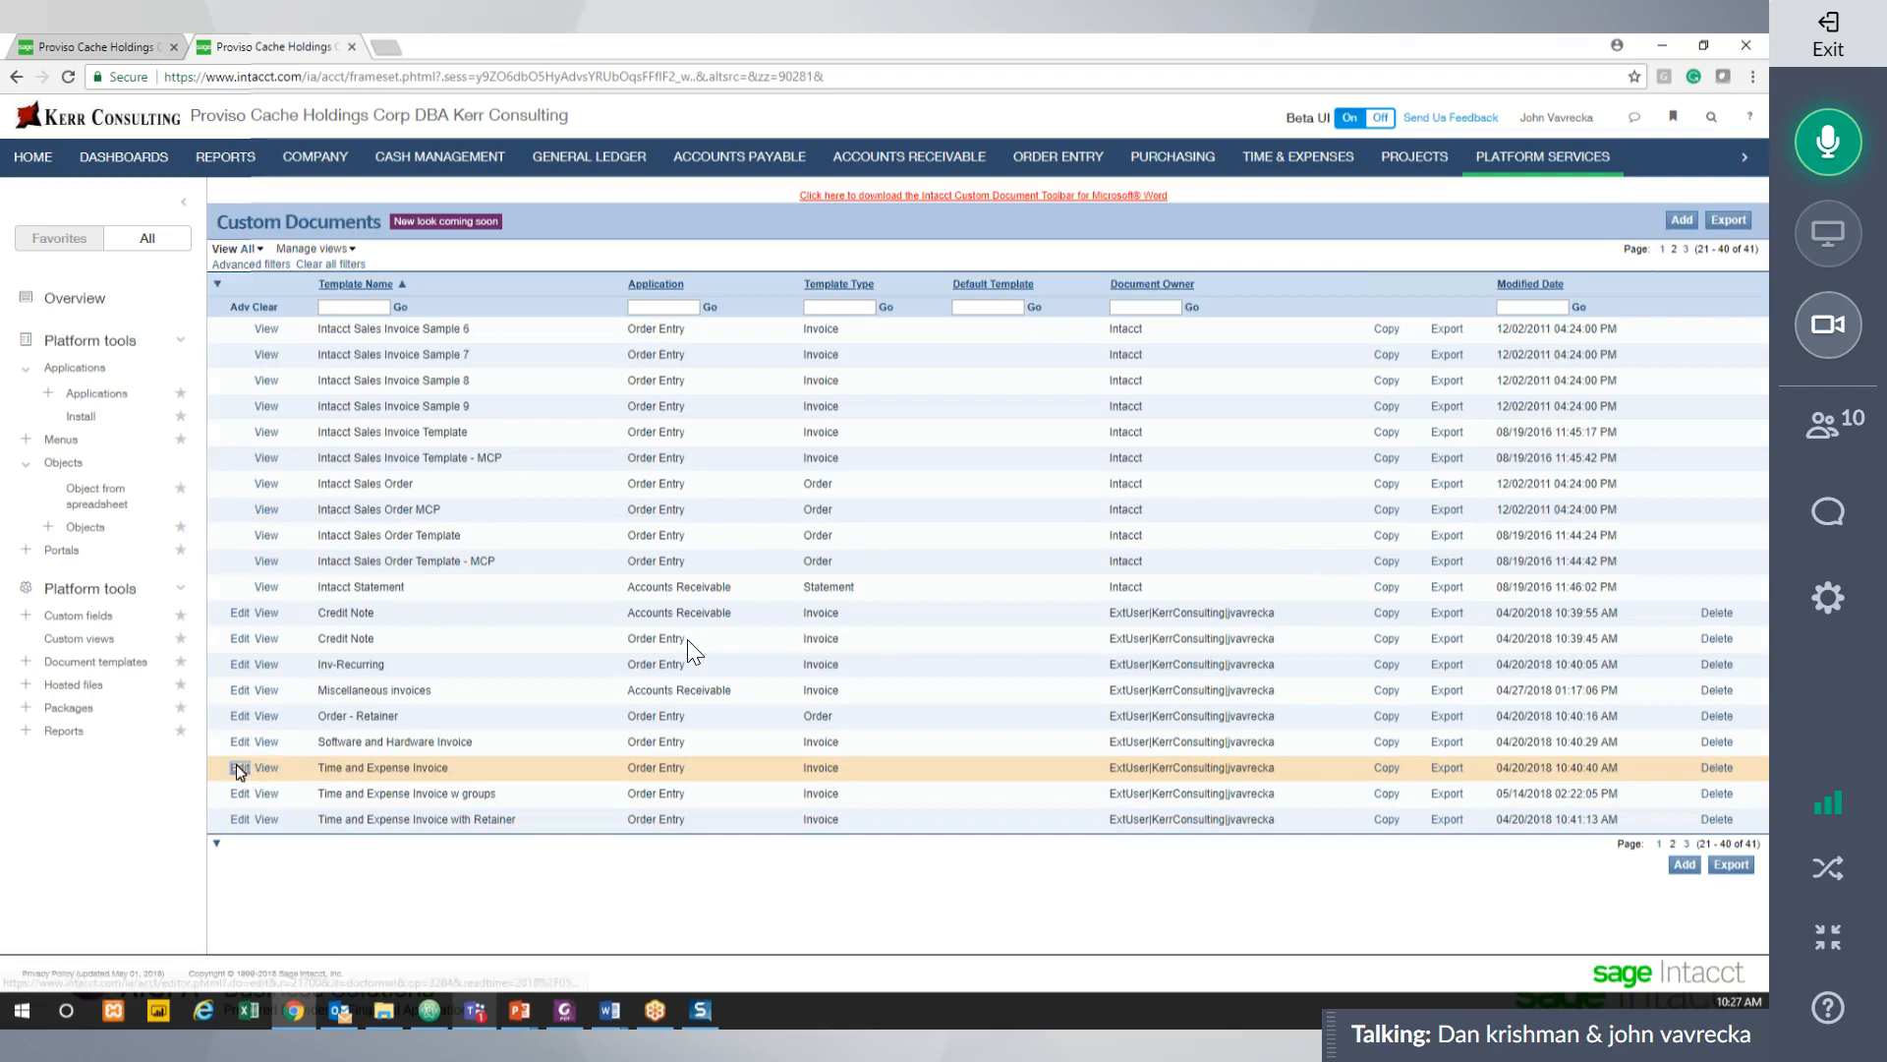
{"action": "left_click", "coordinate": [238, 768]}
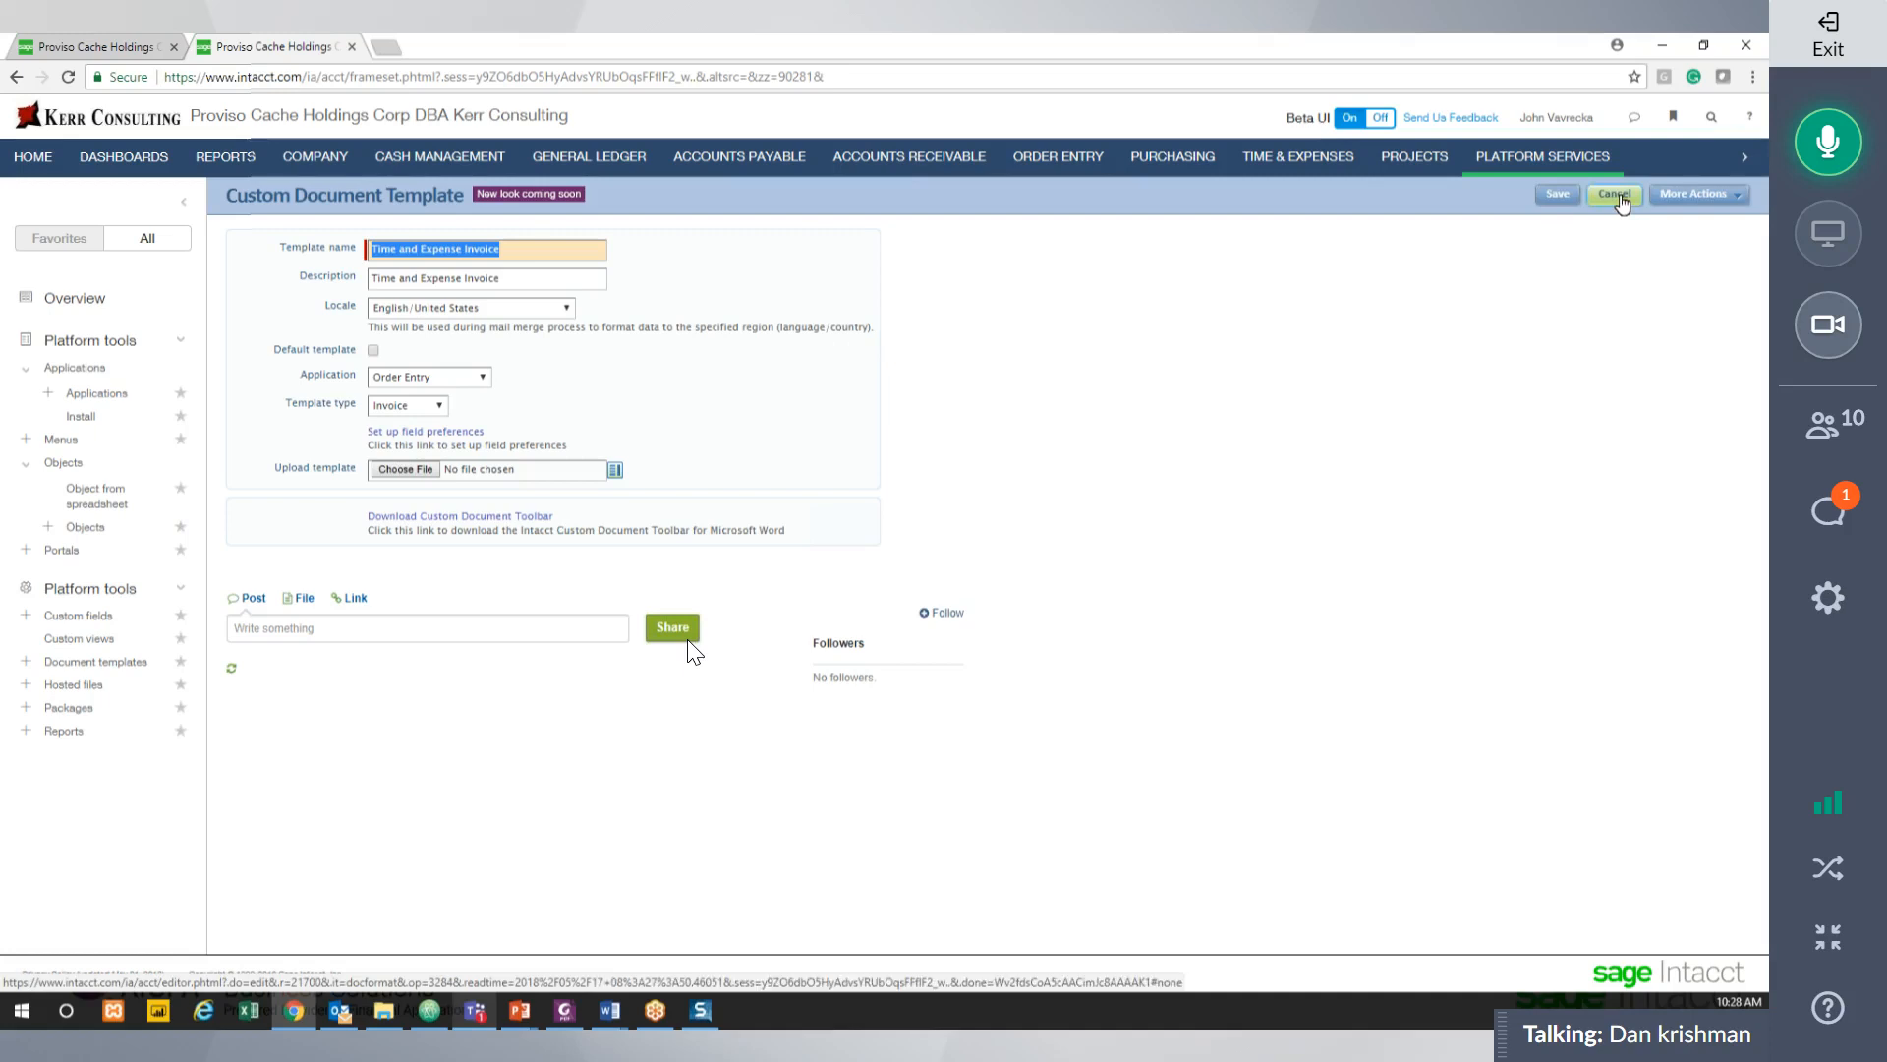
{"action": "left_click", "coordinate": [1617, 196]}
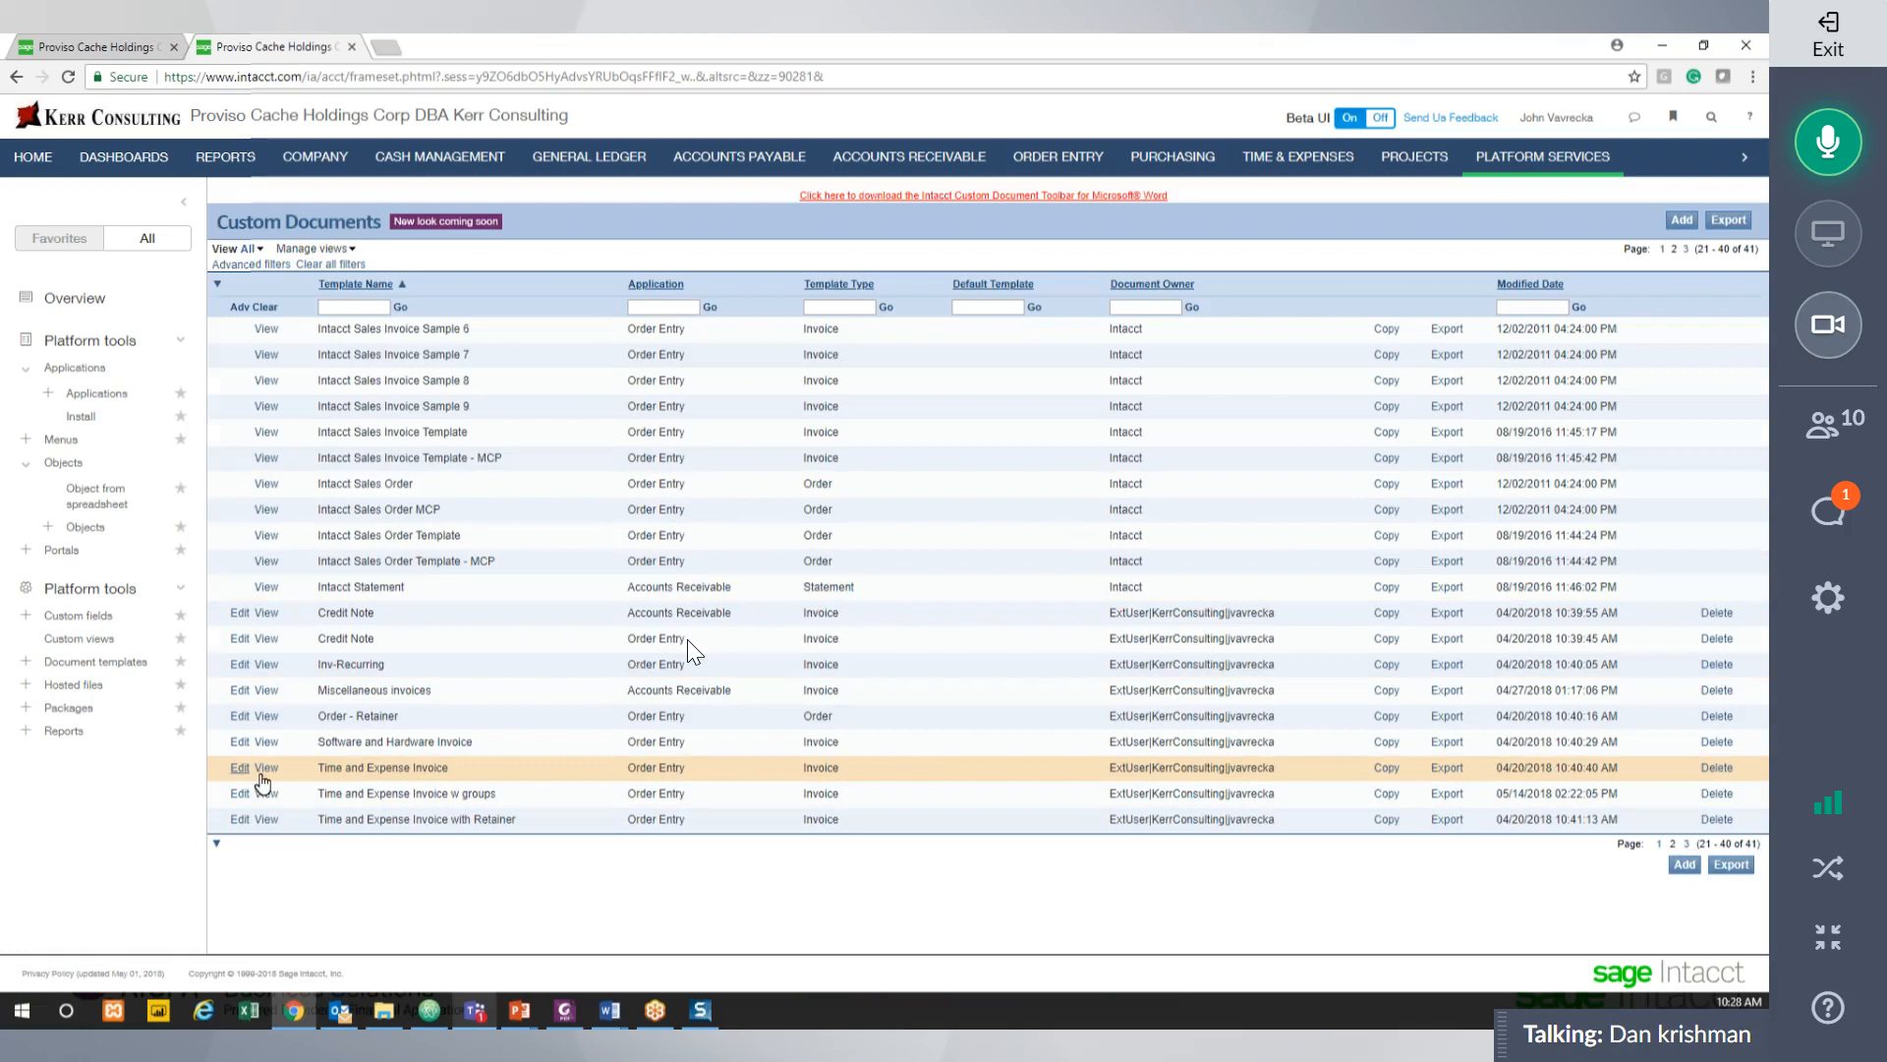
Start a copy of the Time and Expense Invoice template named "Time and Expense Invoice test a", described as "Time and Expense Invoice testa", for Order Entry.
{"action": "left_click", "coordinate": [1386, 767]}
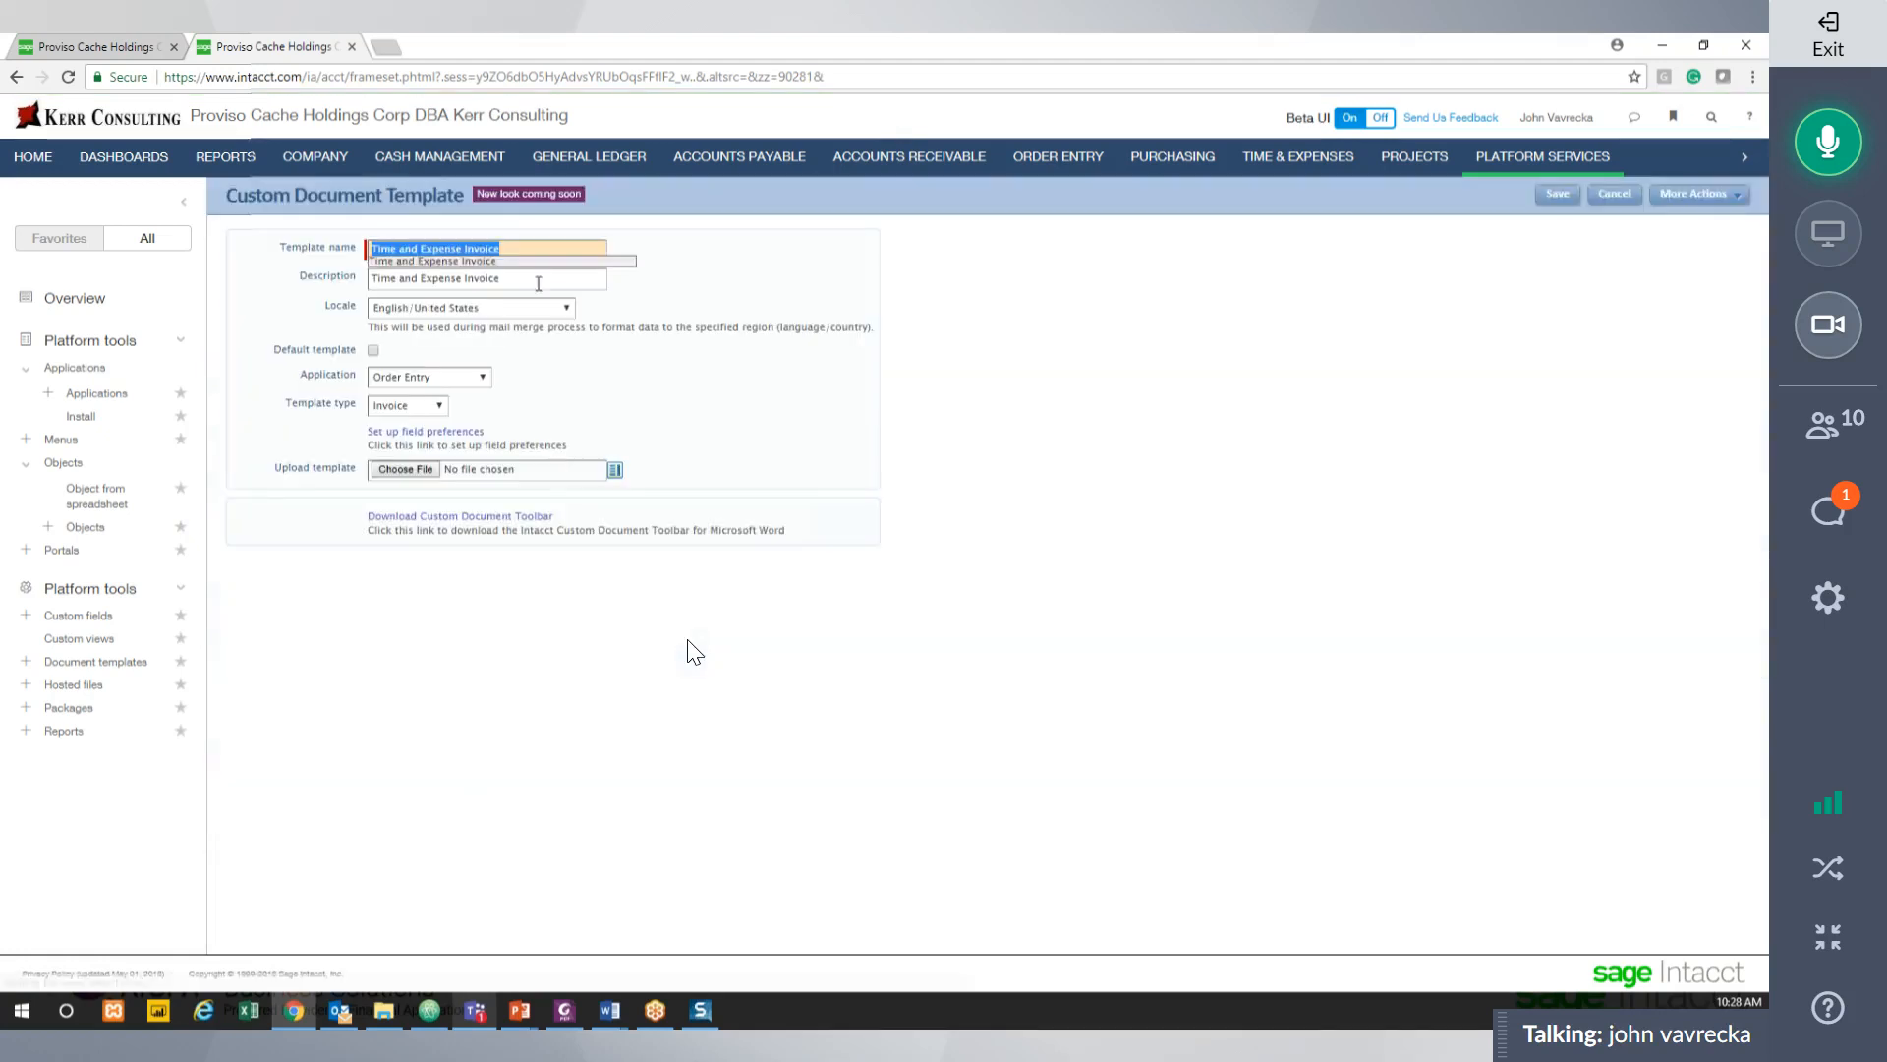
{"action": "left_click", "coordinate": [537, 251]}
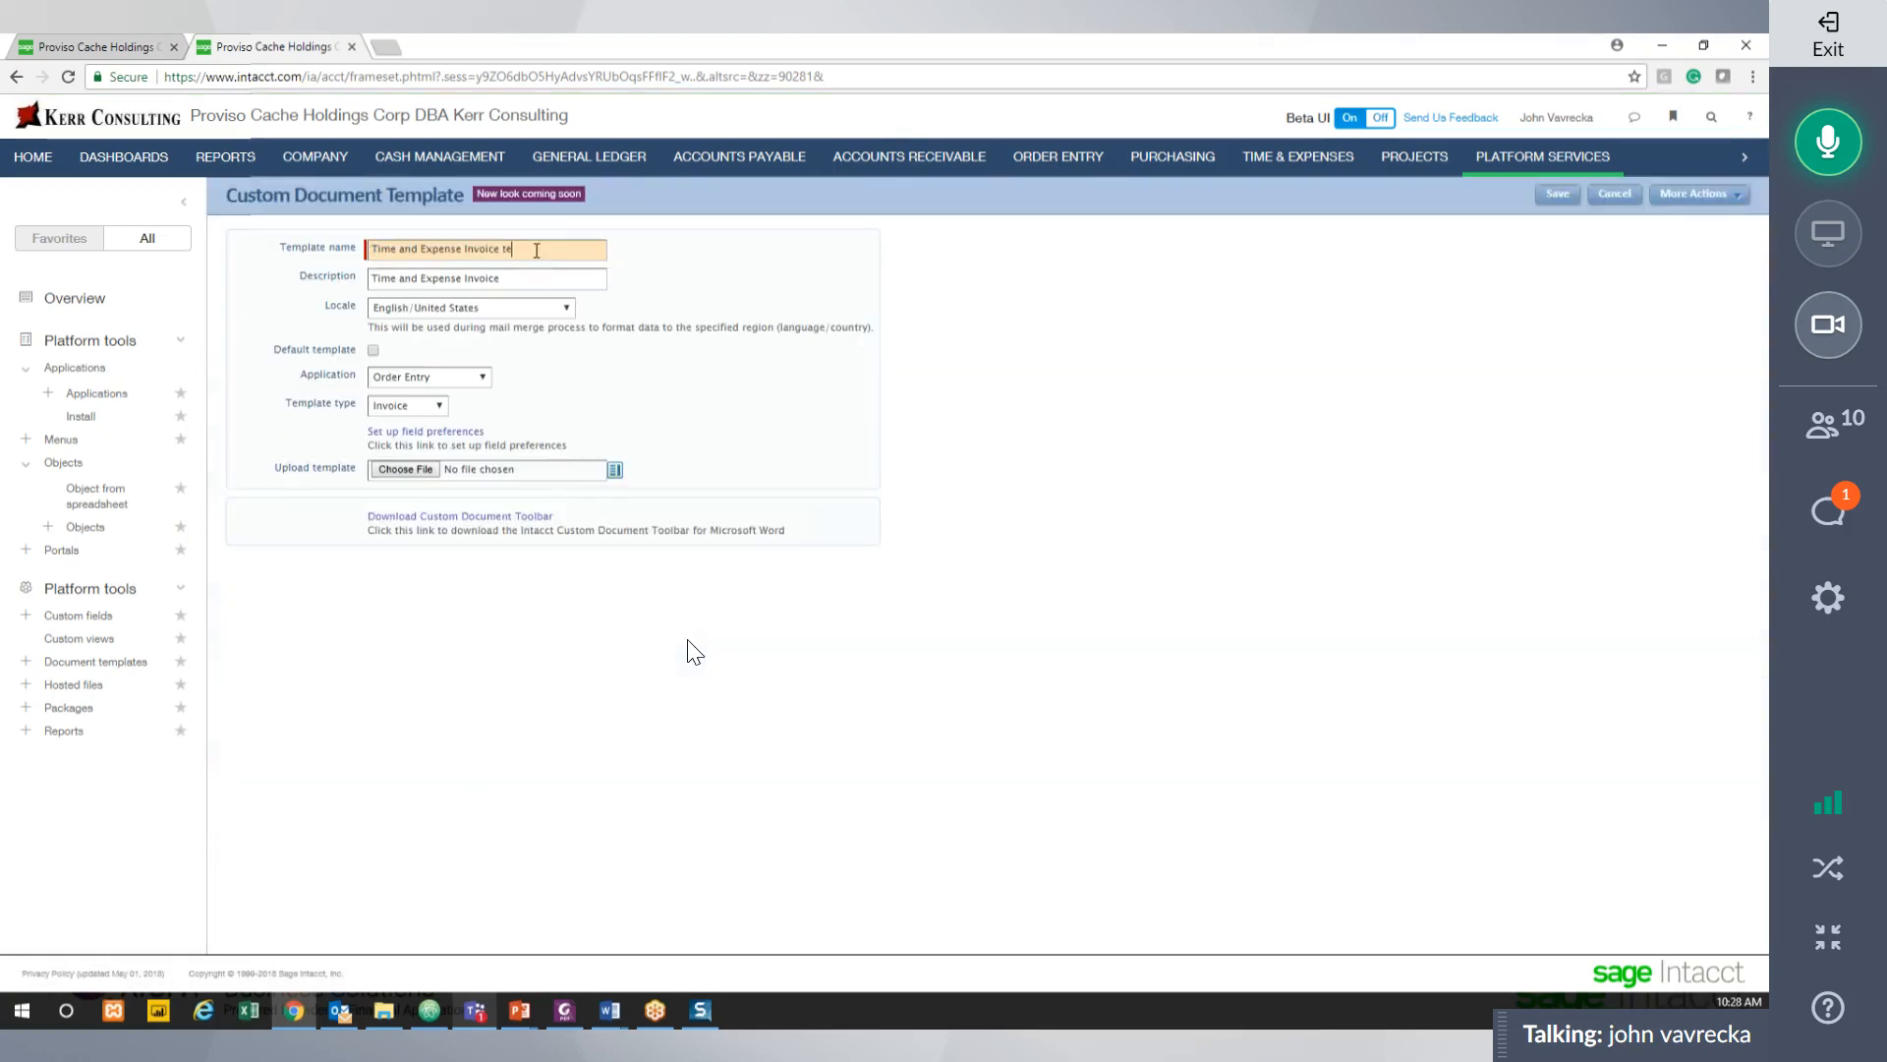
{"action": "type", "text": "test a"}
{"action": "key", "text": "Tab"}
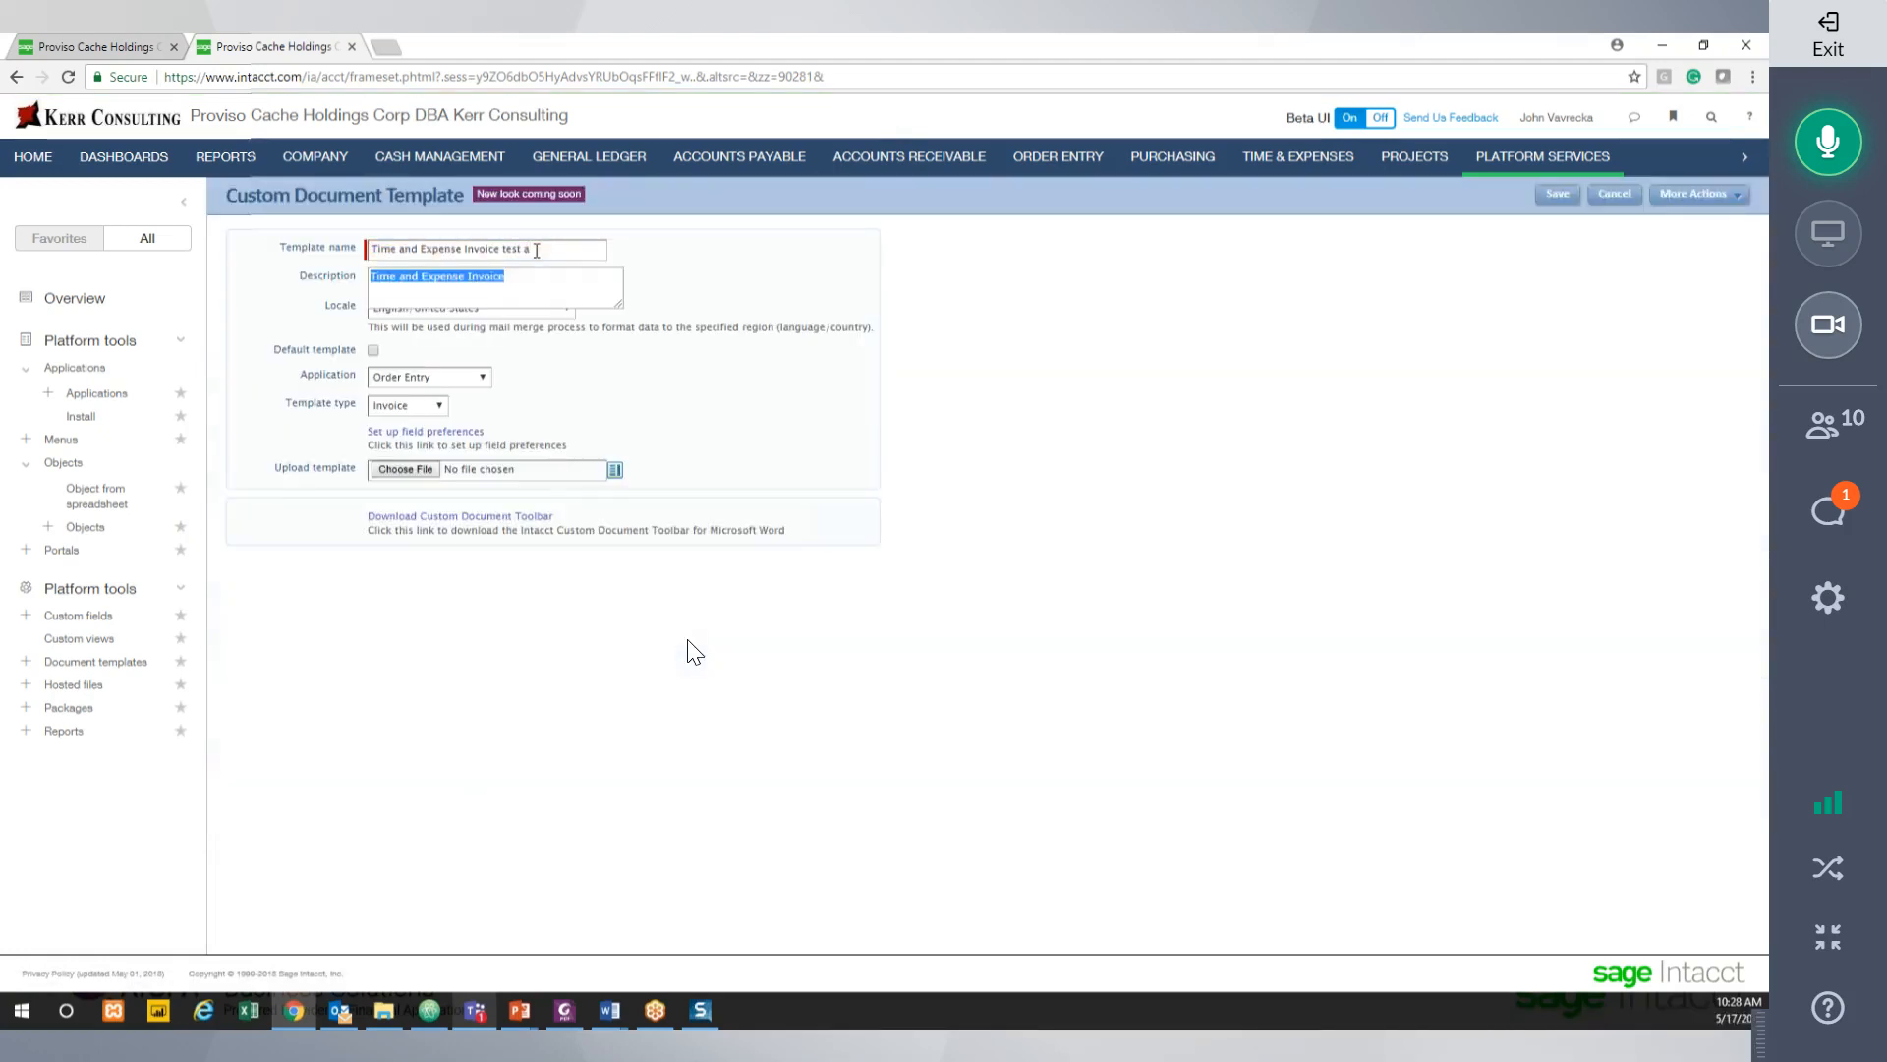
{"action": "left_click", "coordinate": [539, 283]}
{"action": "type", "text": "test"}
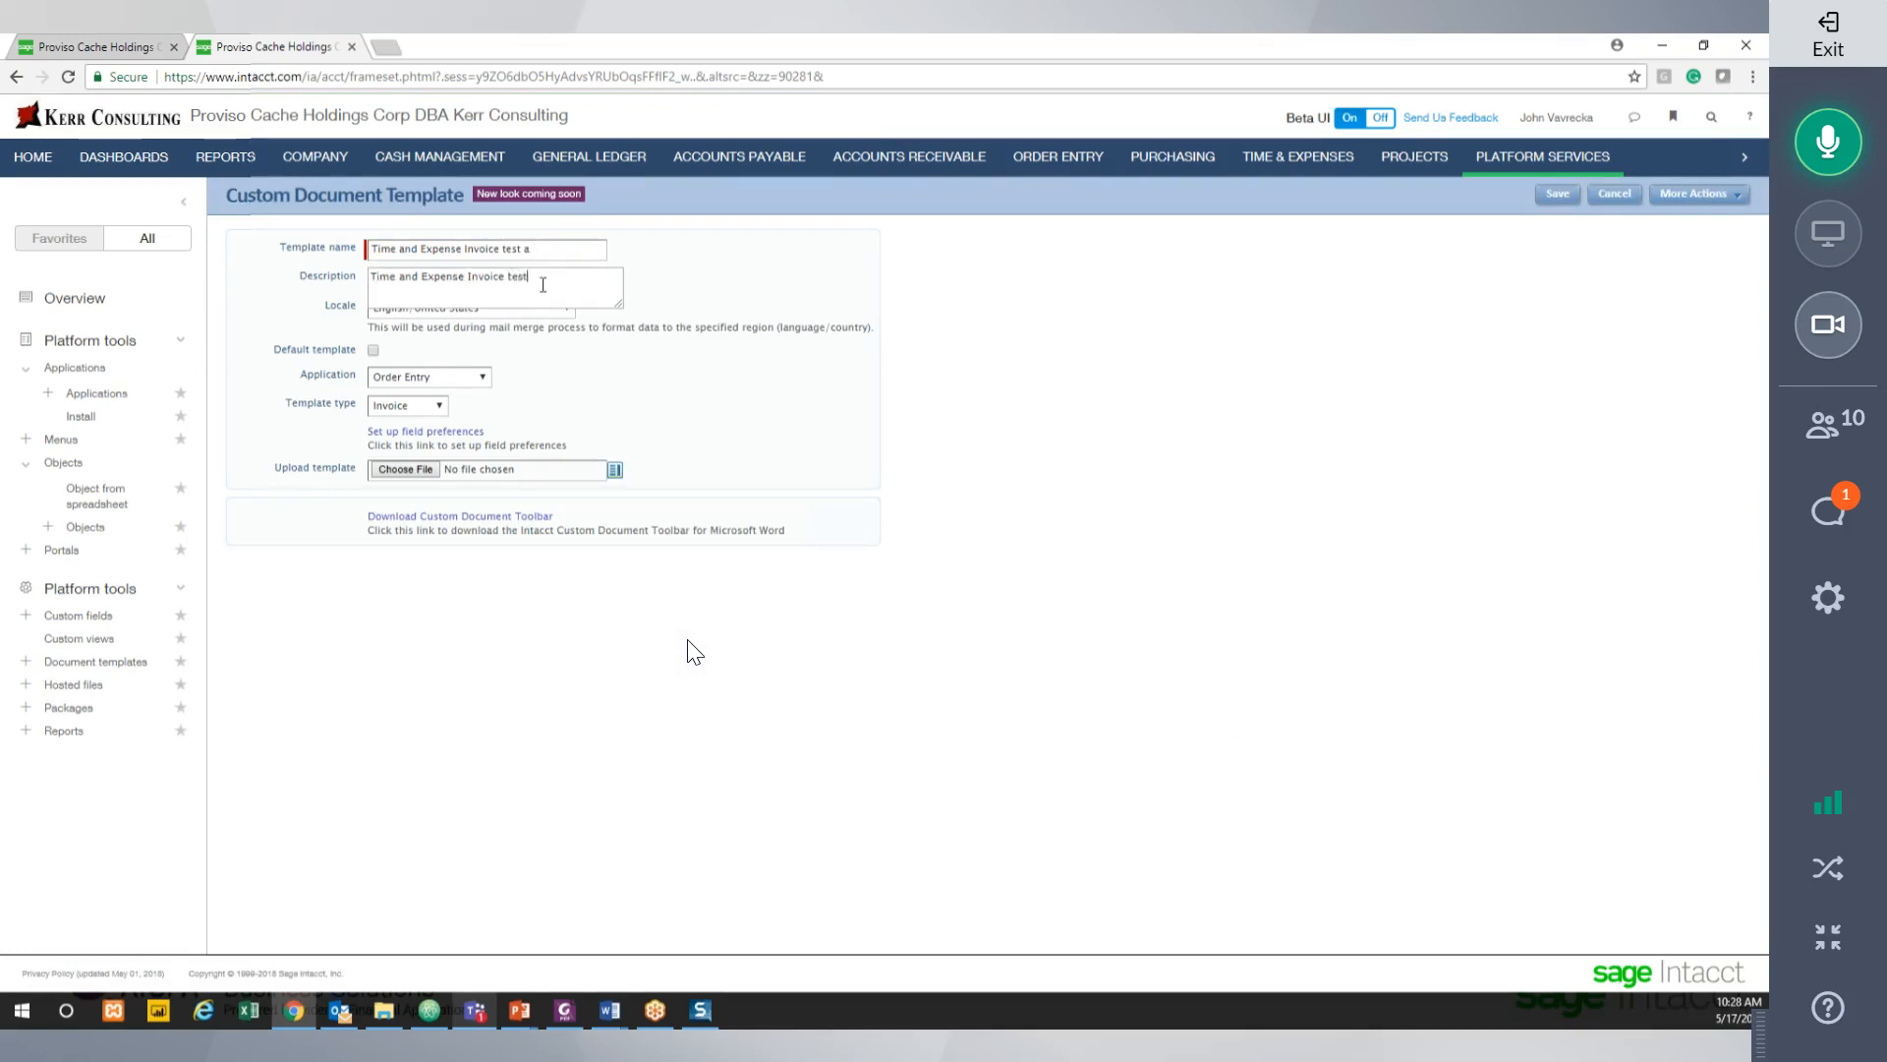
{"action": "left_click", "coordinate": [580, 360]}
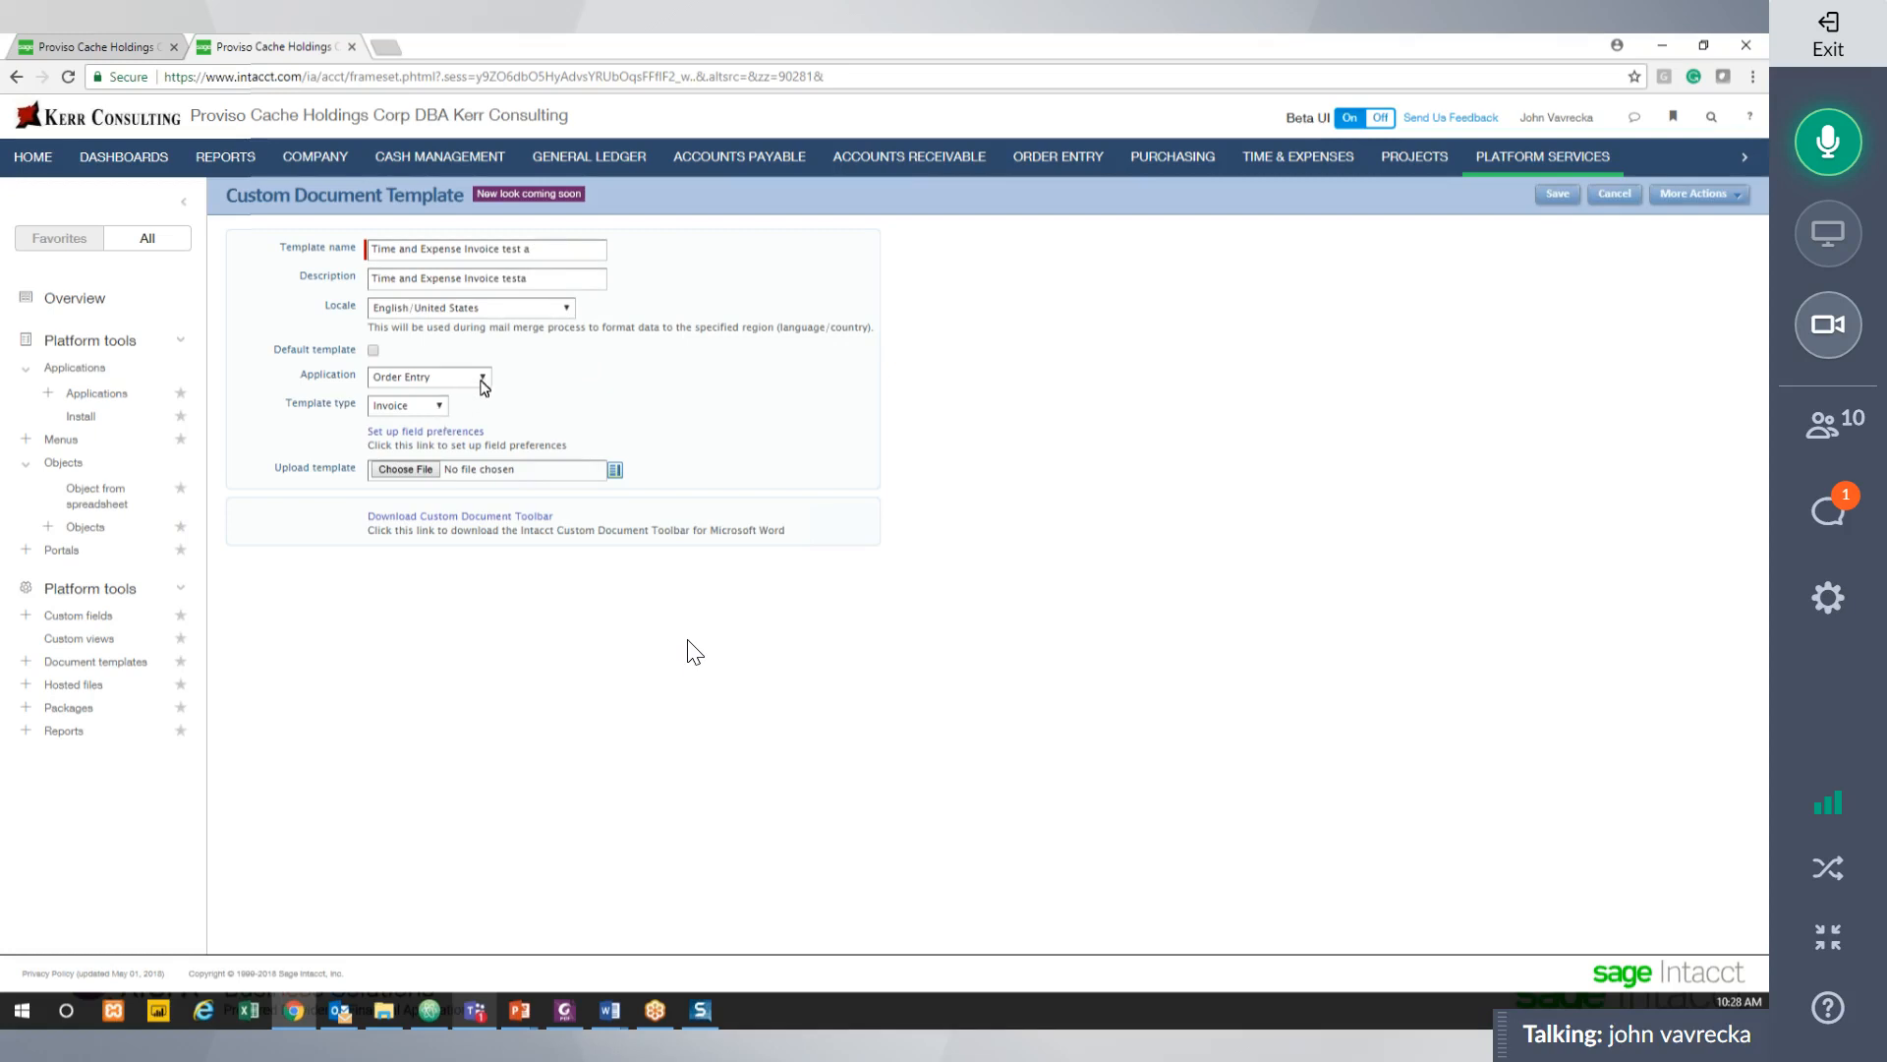
{"action": "left_click", "coordinate": [482, 380]}
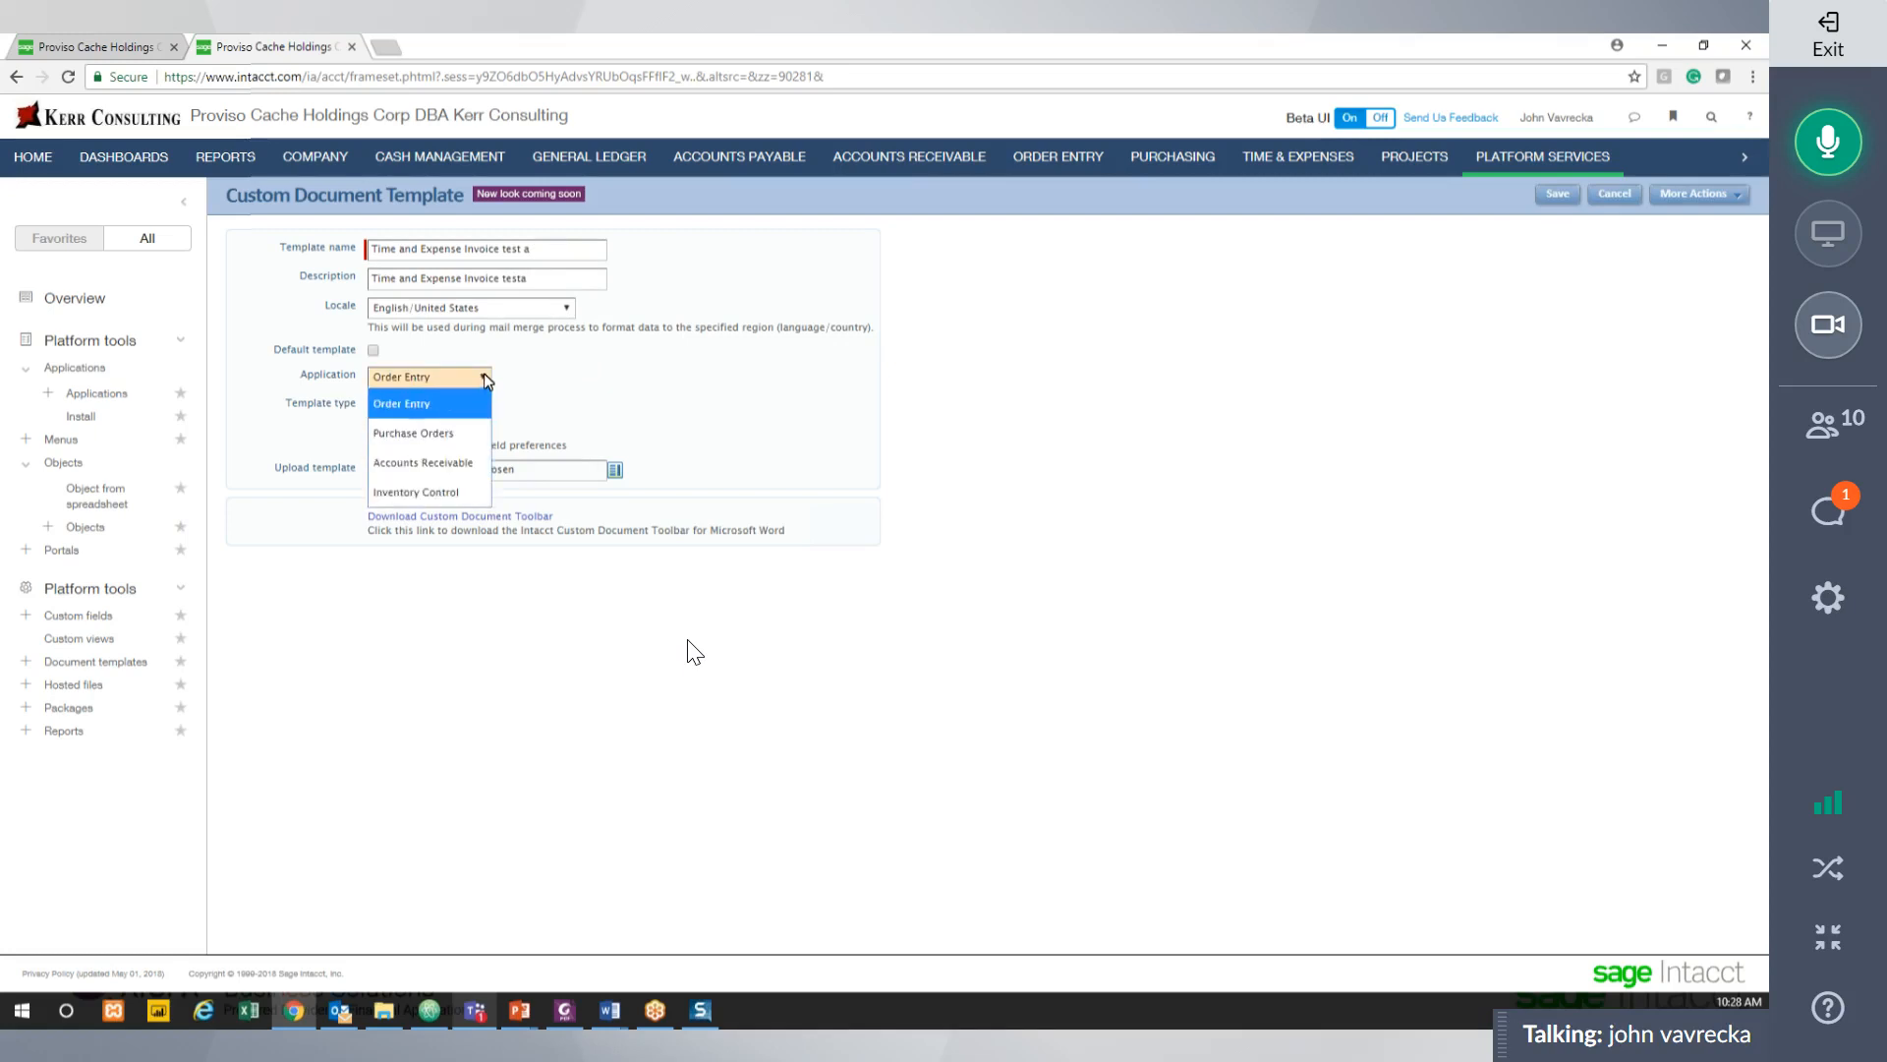
{"action": "left_click", "coordinate": [650, 407]}
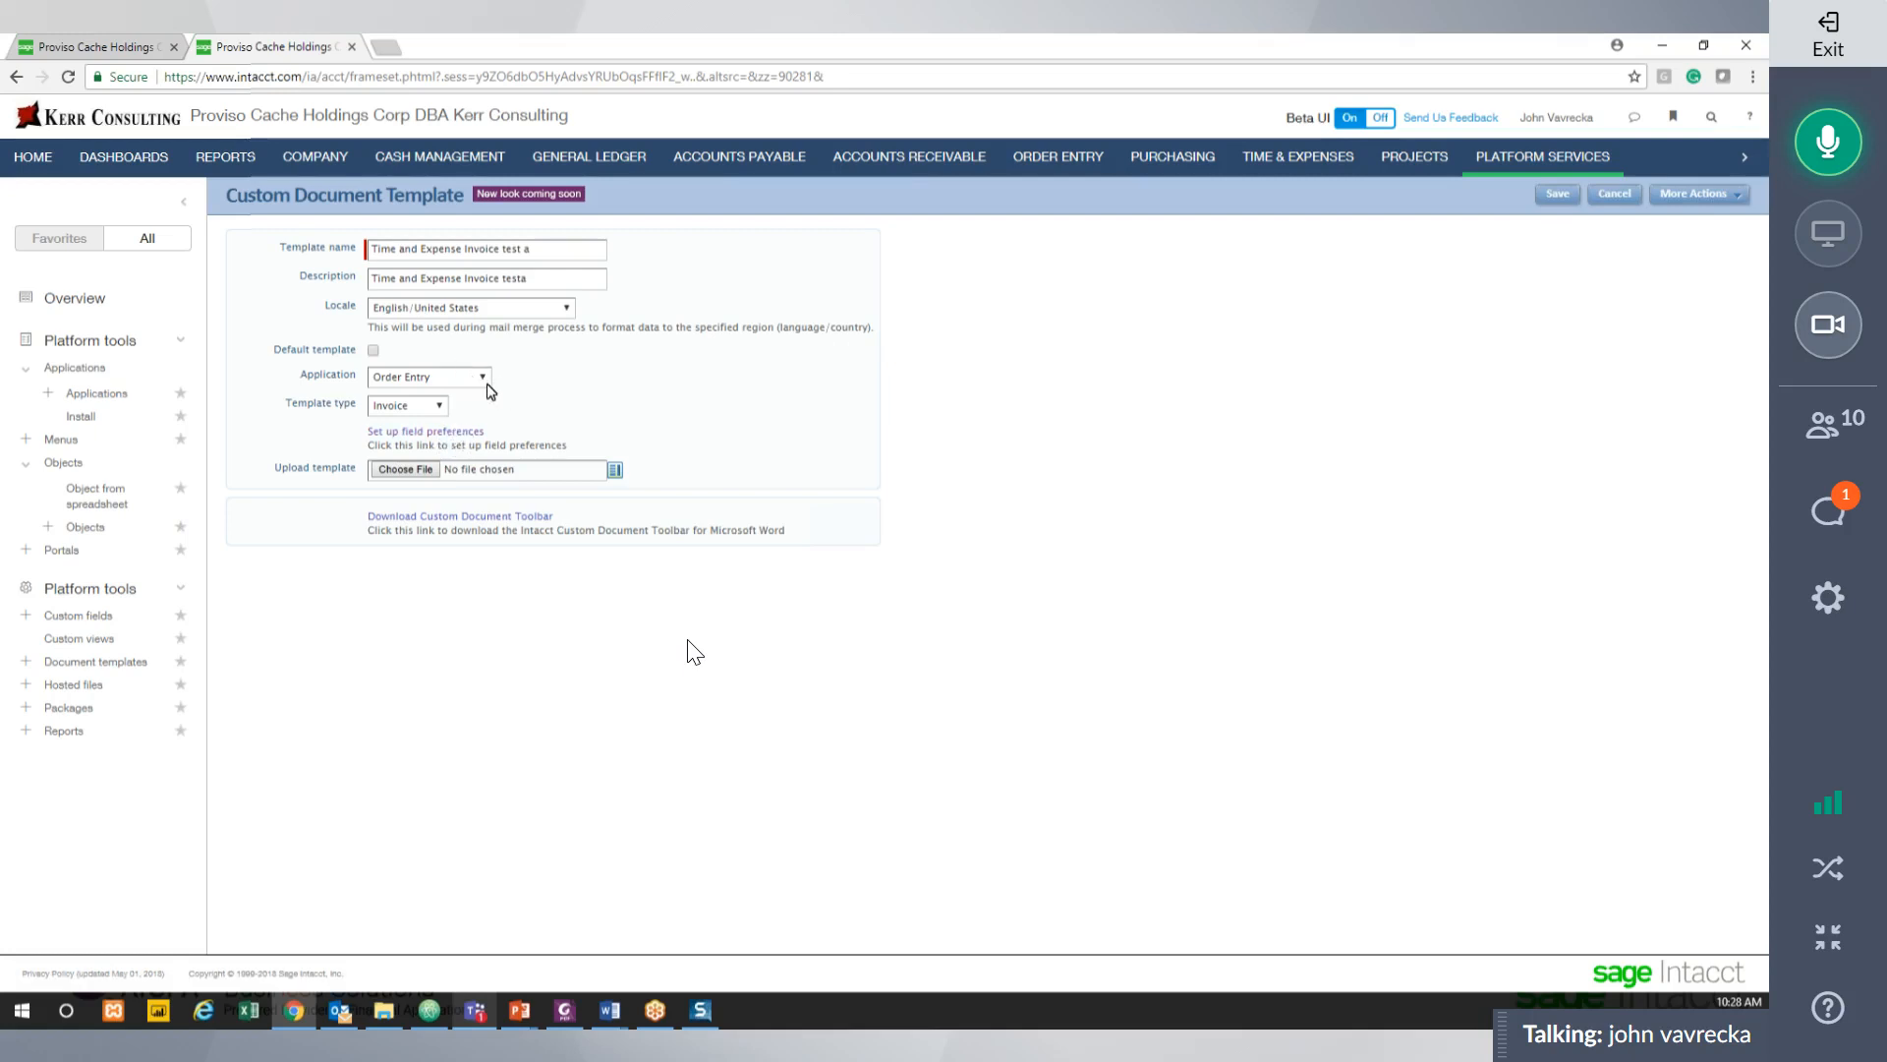
Read the newest private question in the meeting chat and set the message recipient to the attendee who asked it.
{"action": "left_click", "coordinate": [1828, 511]}
{"action": "scroll", "coordinate": [1486, 677], "scroll_direction": "down", "scroll_amount": 5}
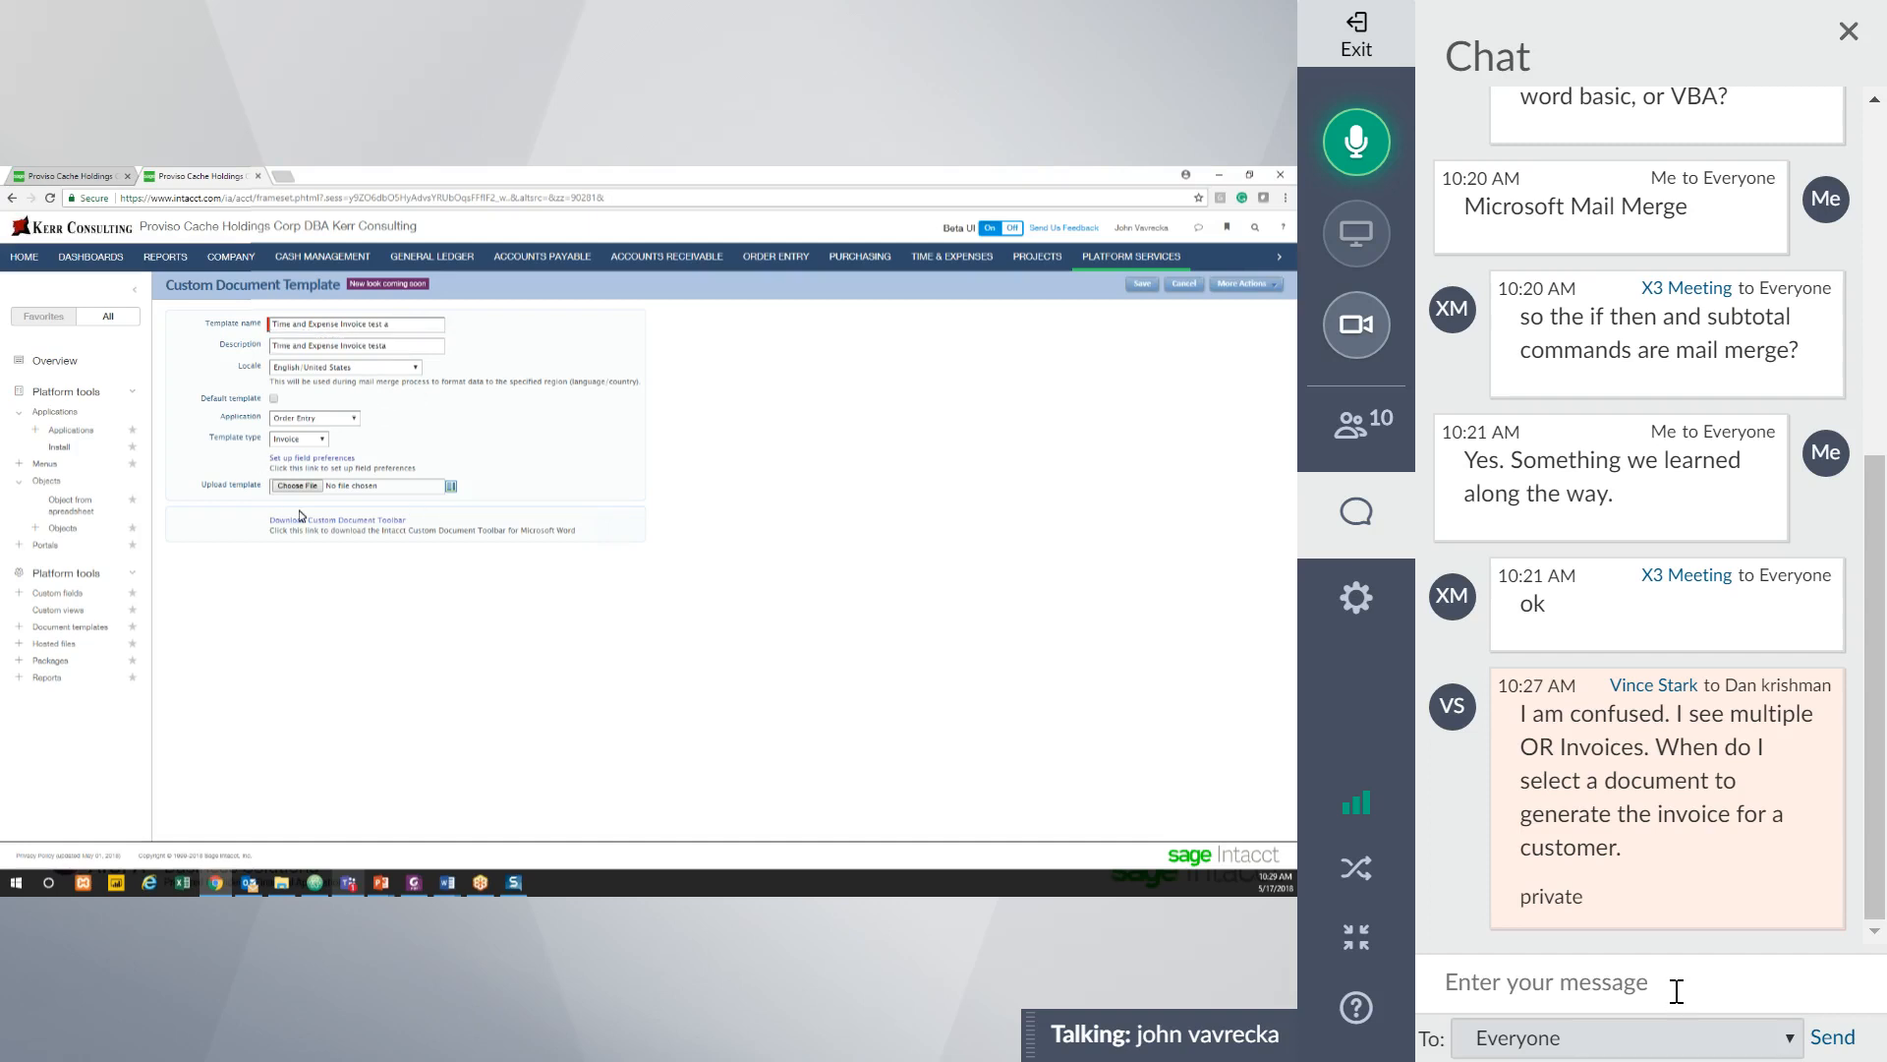
{"action": "left_click", "coordinate": [1677, 991]}
{"action": "left_click", "coordinate": [1679, 874]}
{"action": "left_click", "coordinate": [1610, 1009]}
{"action": "left_click", "coordinate": [1618, 1034]}
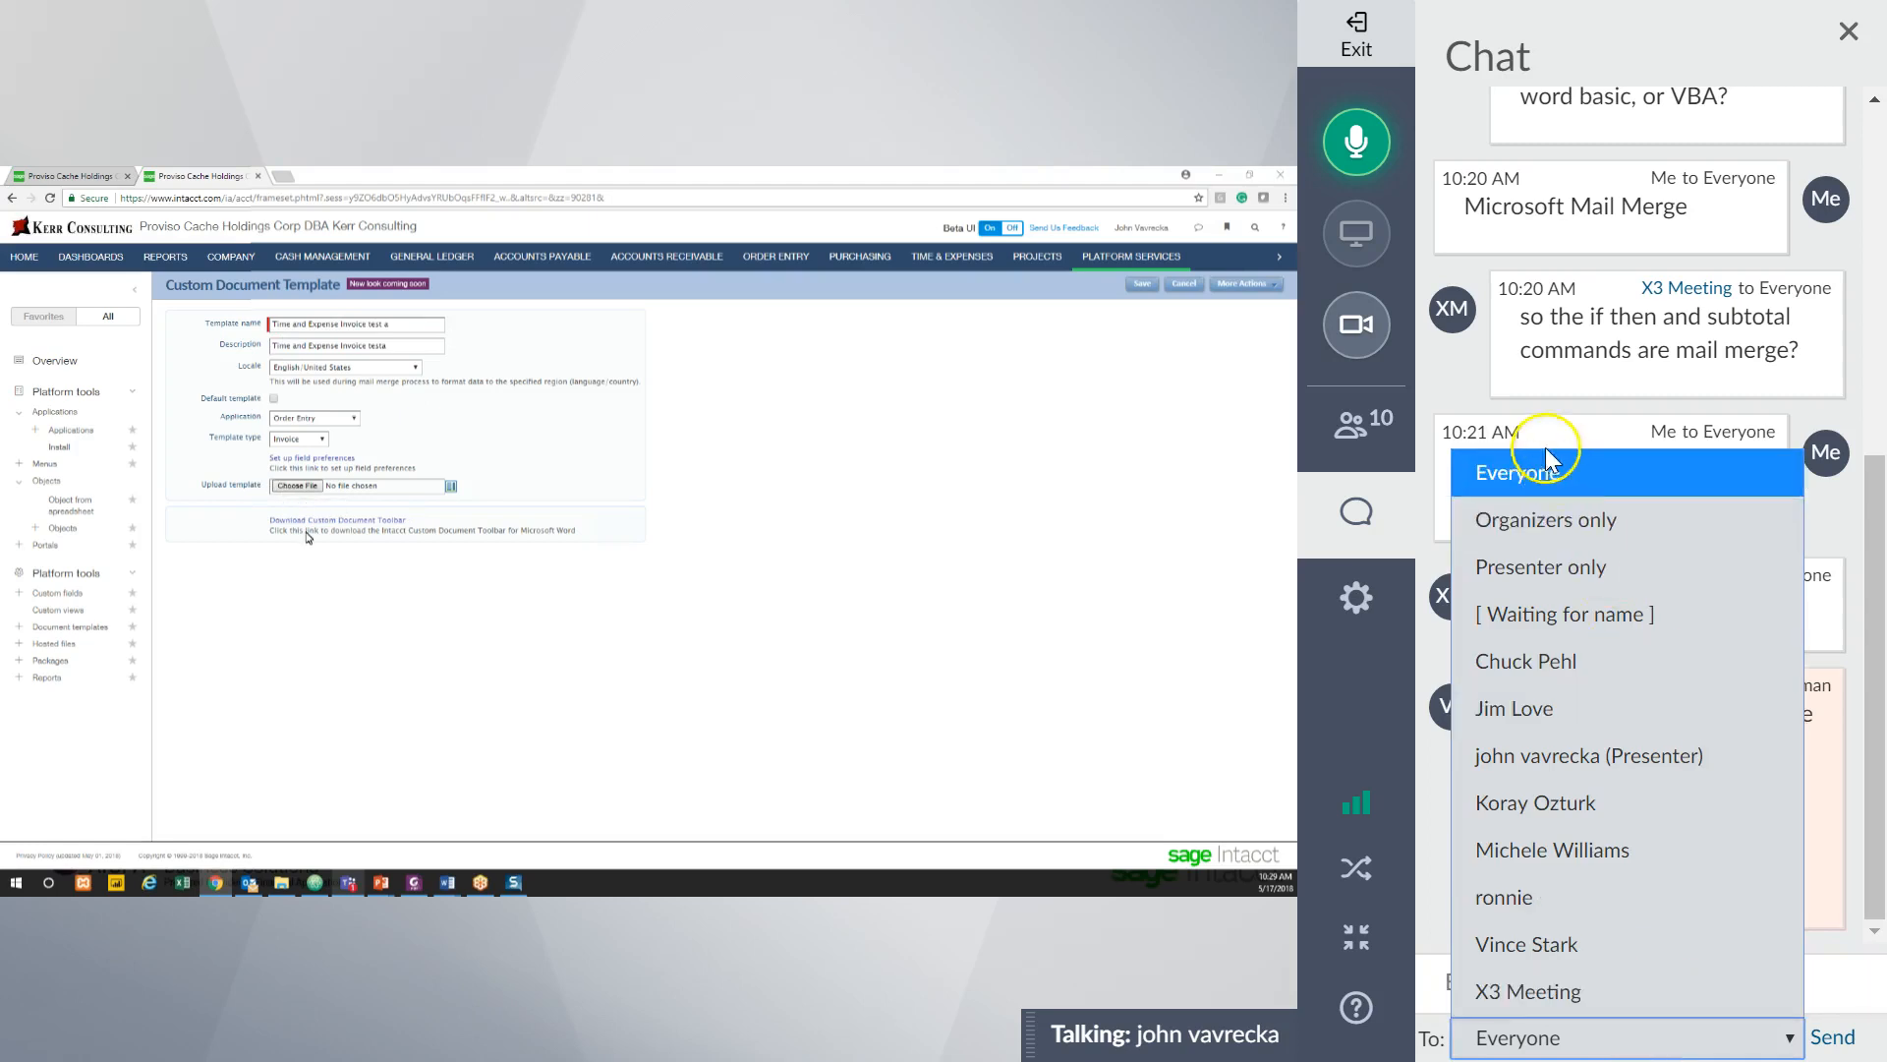
{"action": "left_click", "coordinate": [1614, 948]}
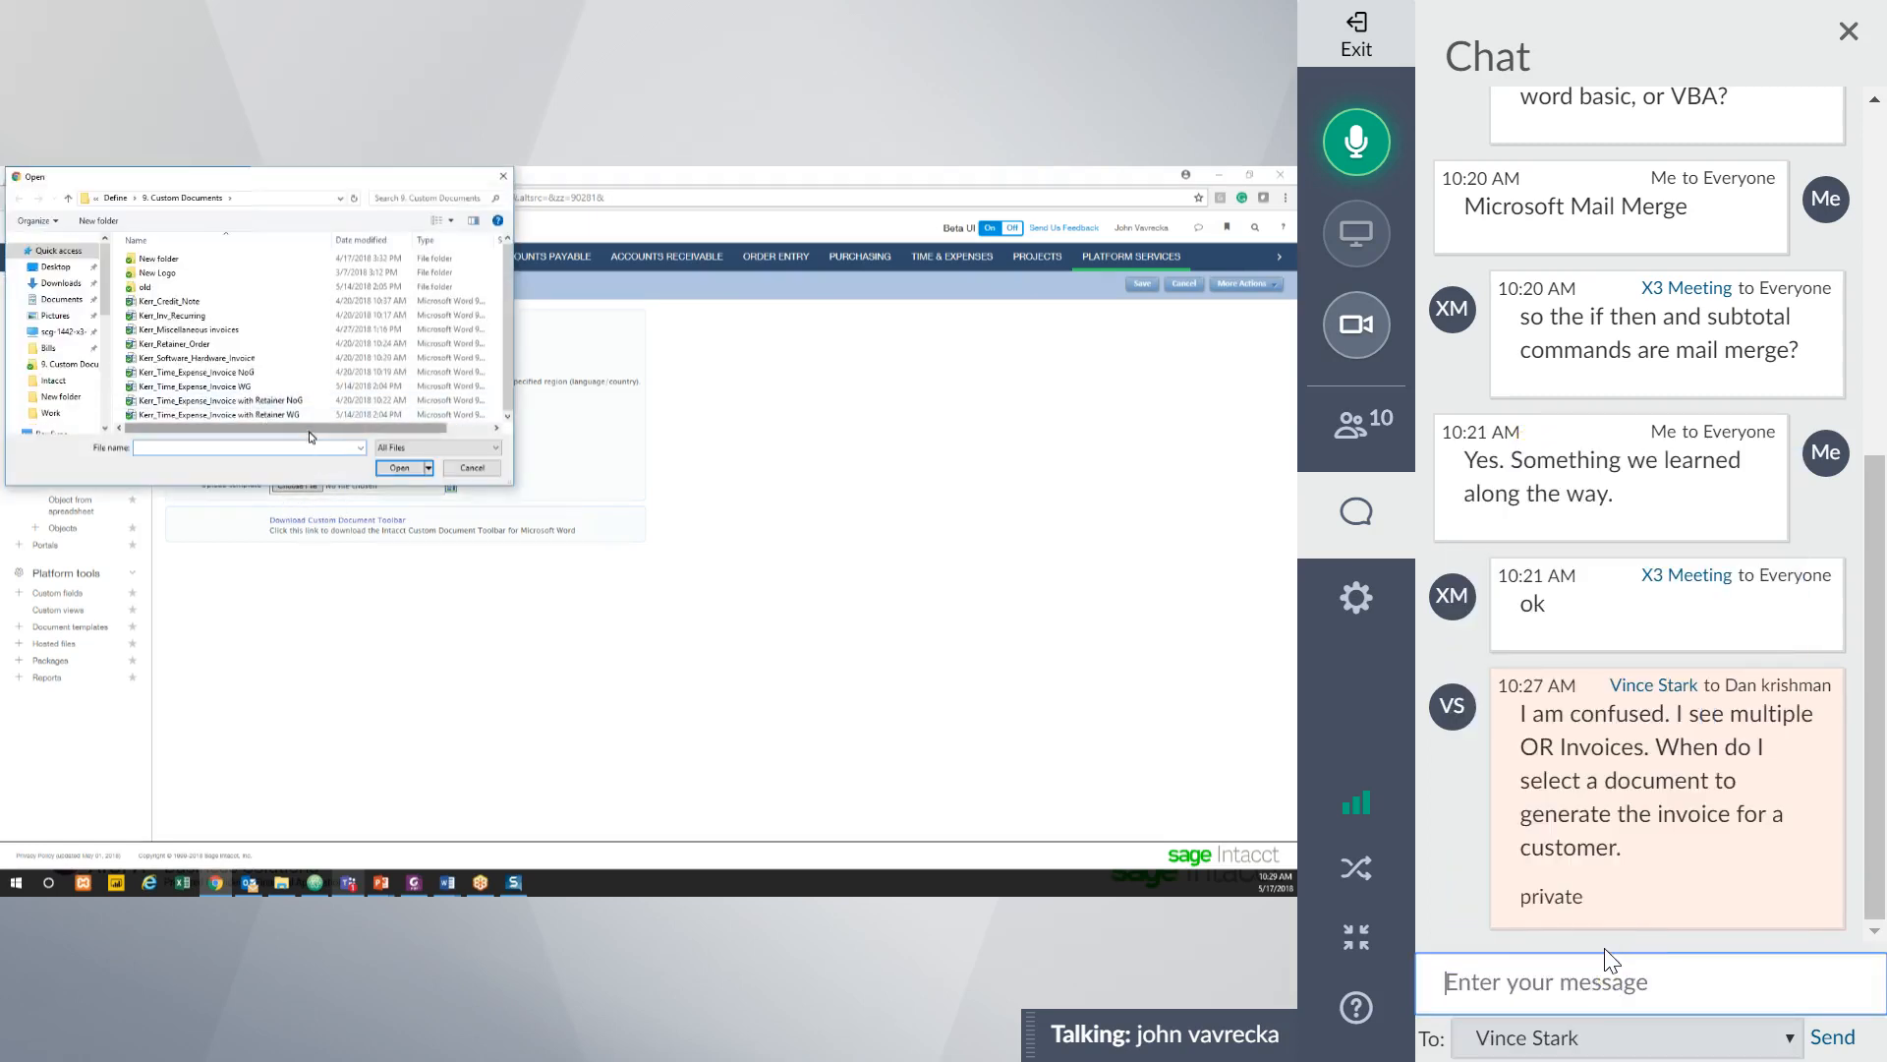
{"action": "left_click", "coordinate": [1618, 958]}
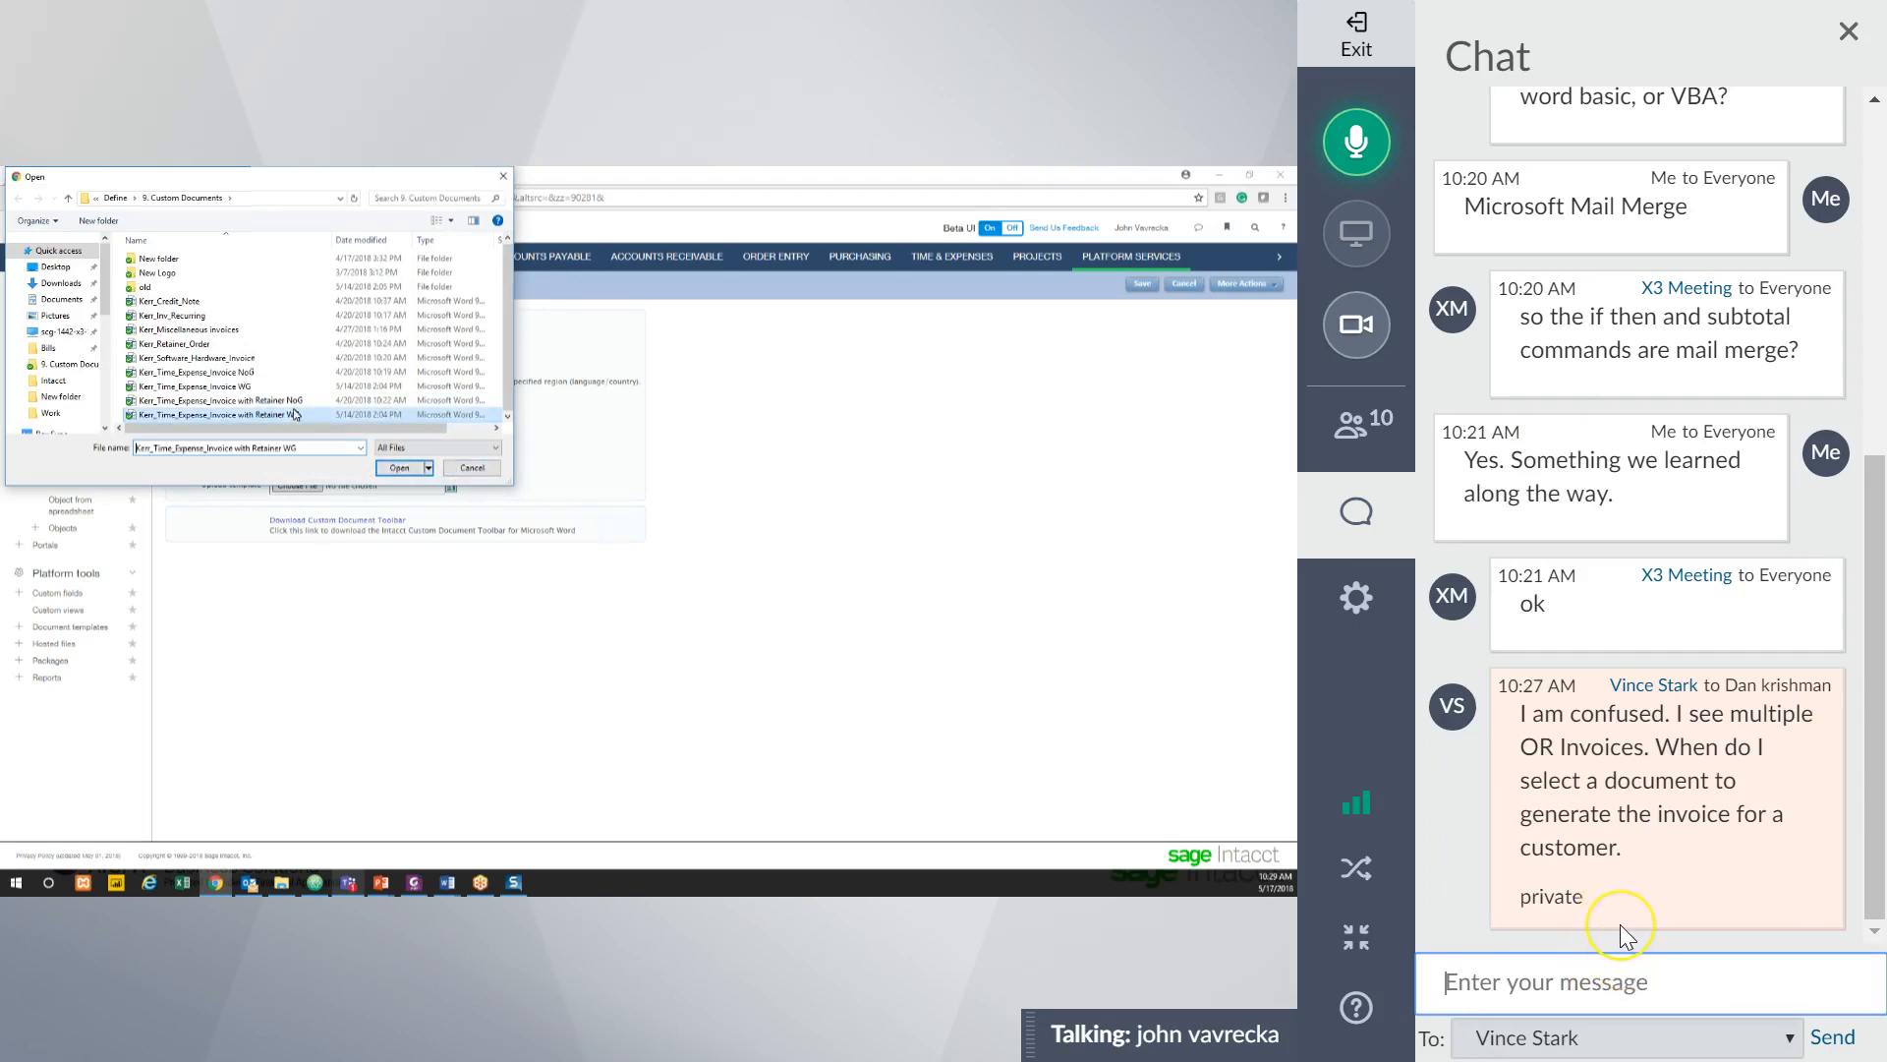
Send the attendee a private chat reply saying that the presenter will explain.
{"action": "type", "text": "I'll have"}
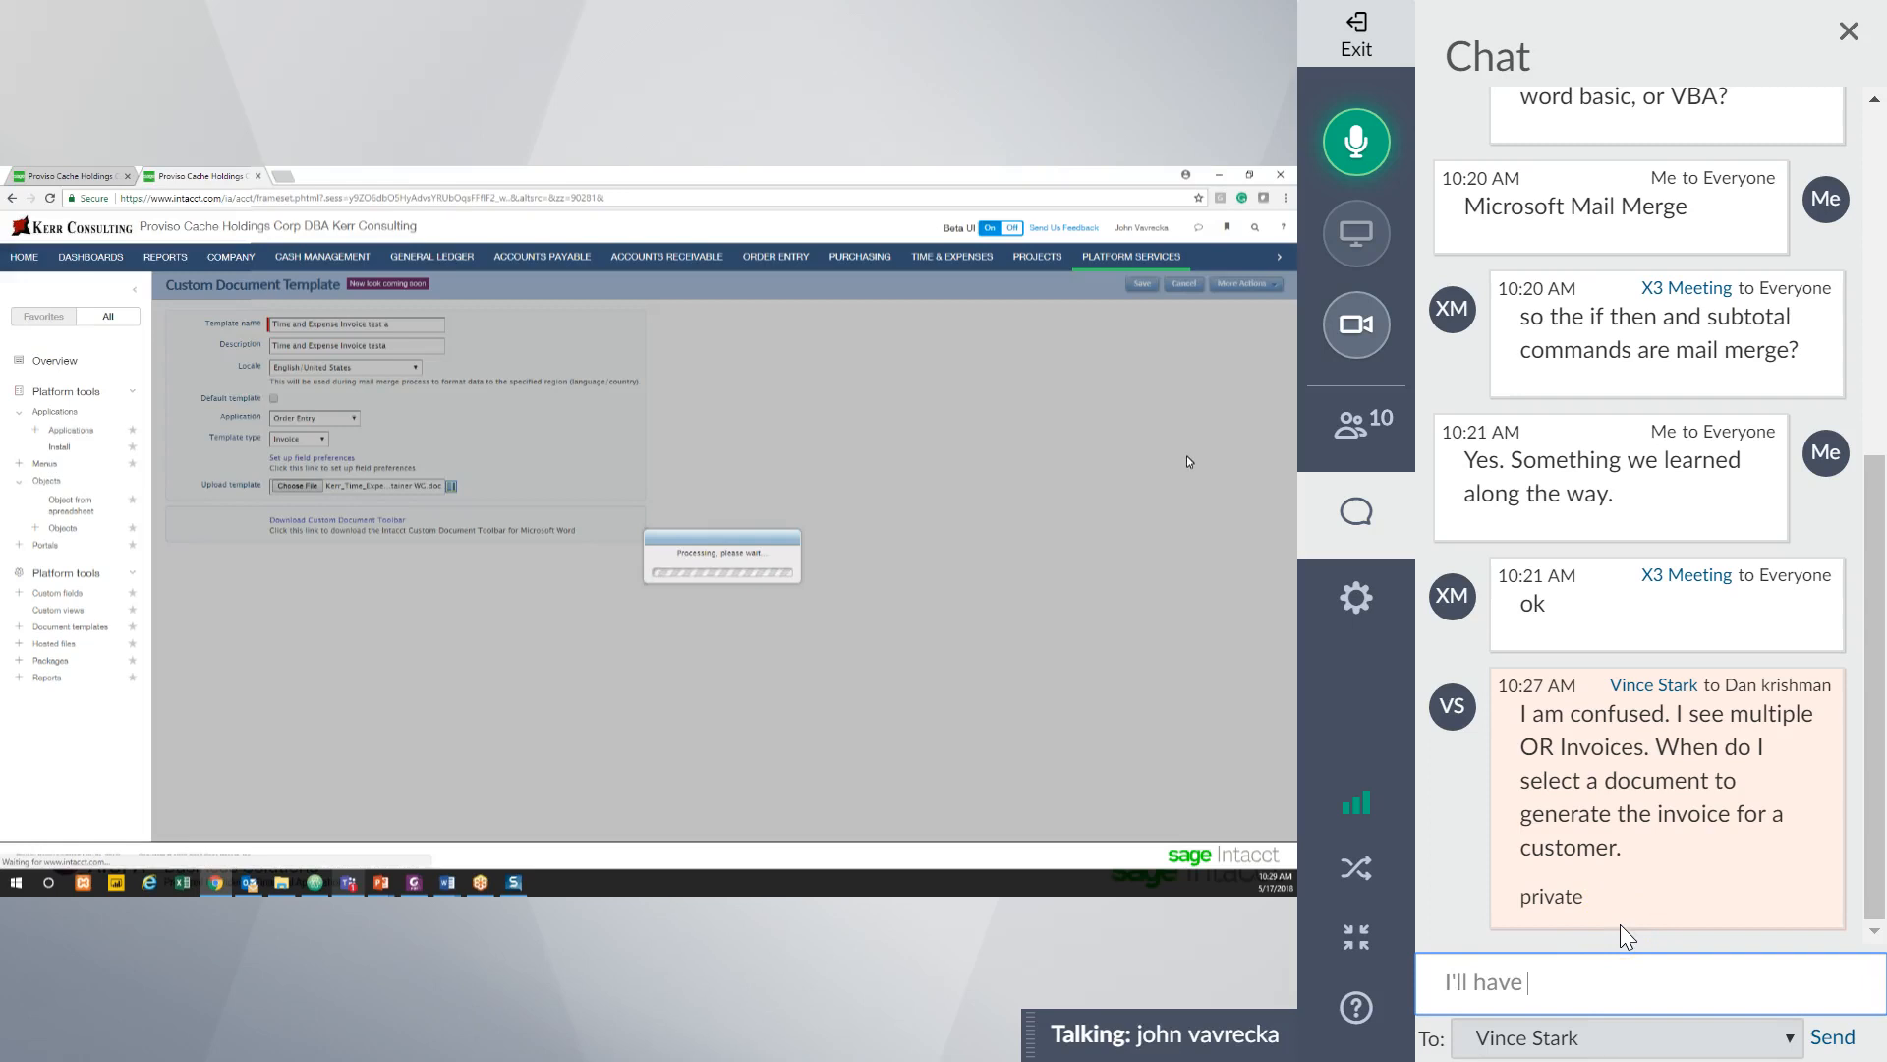
{"action": "type", "text": " John "}
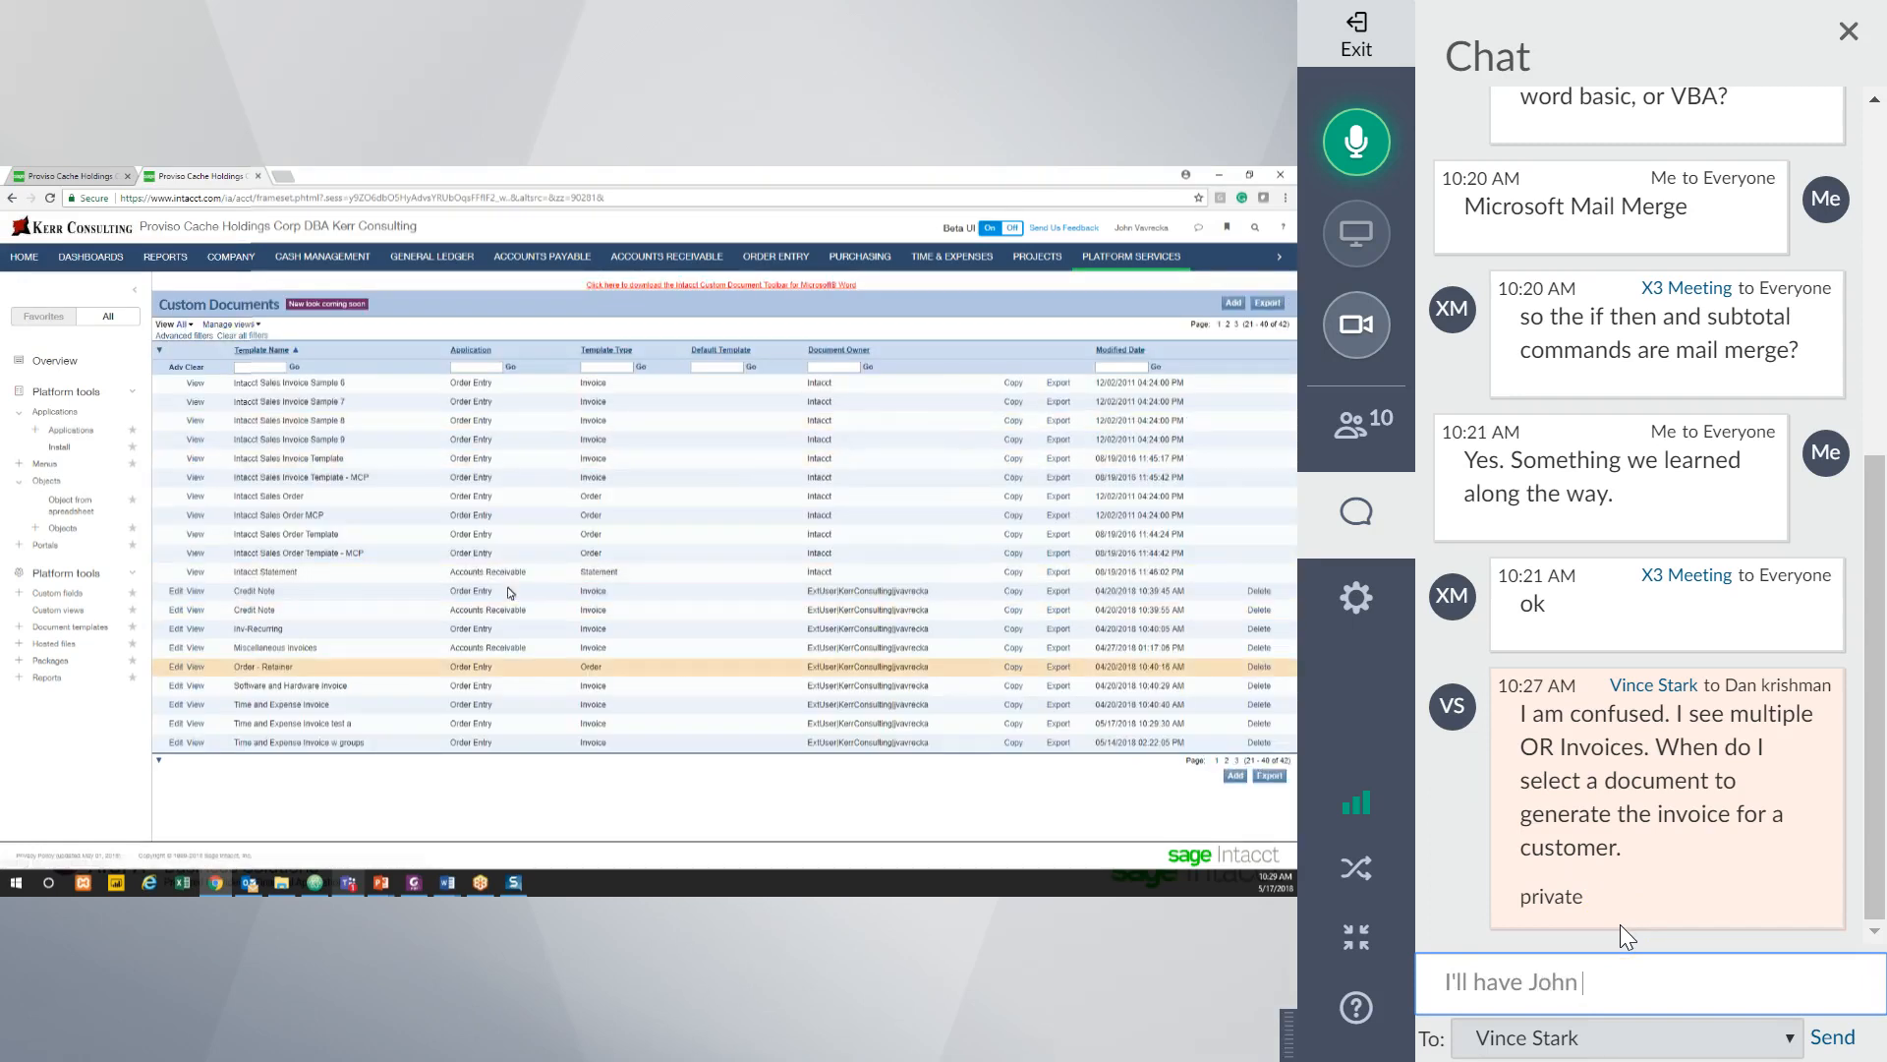
{"action": "type", "text": "explain"}
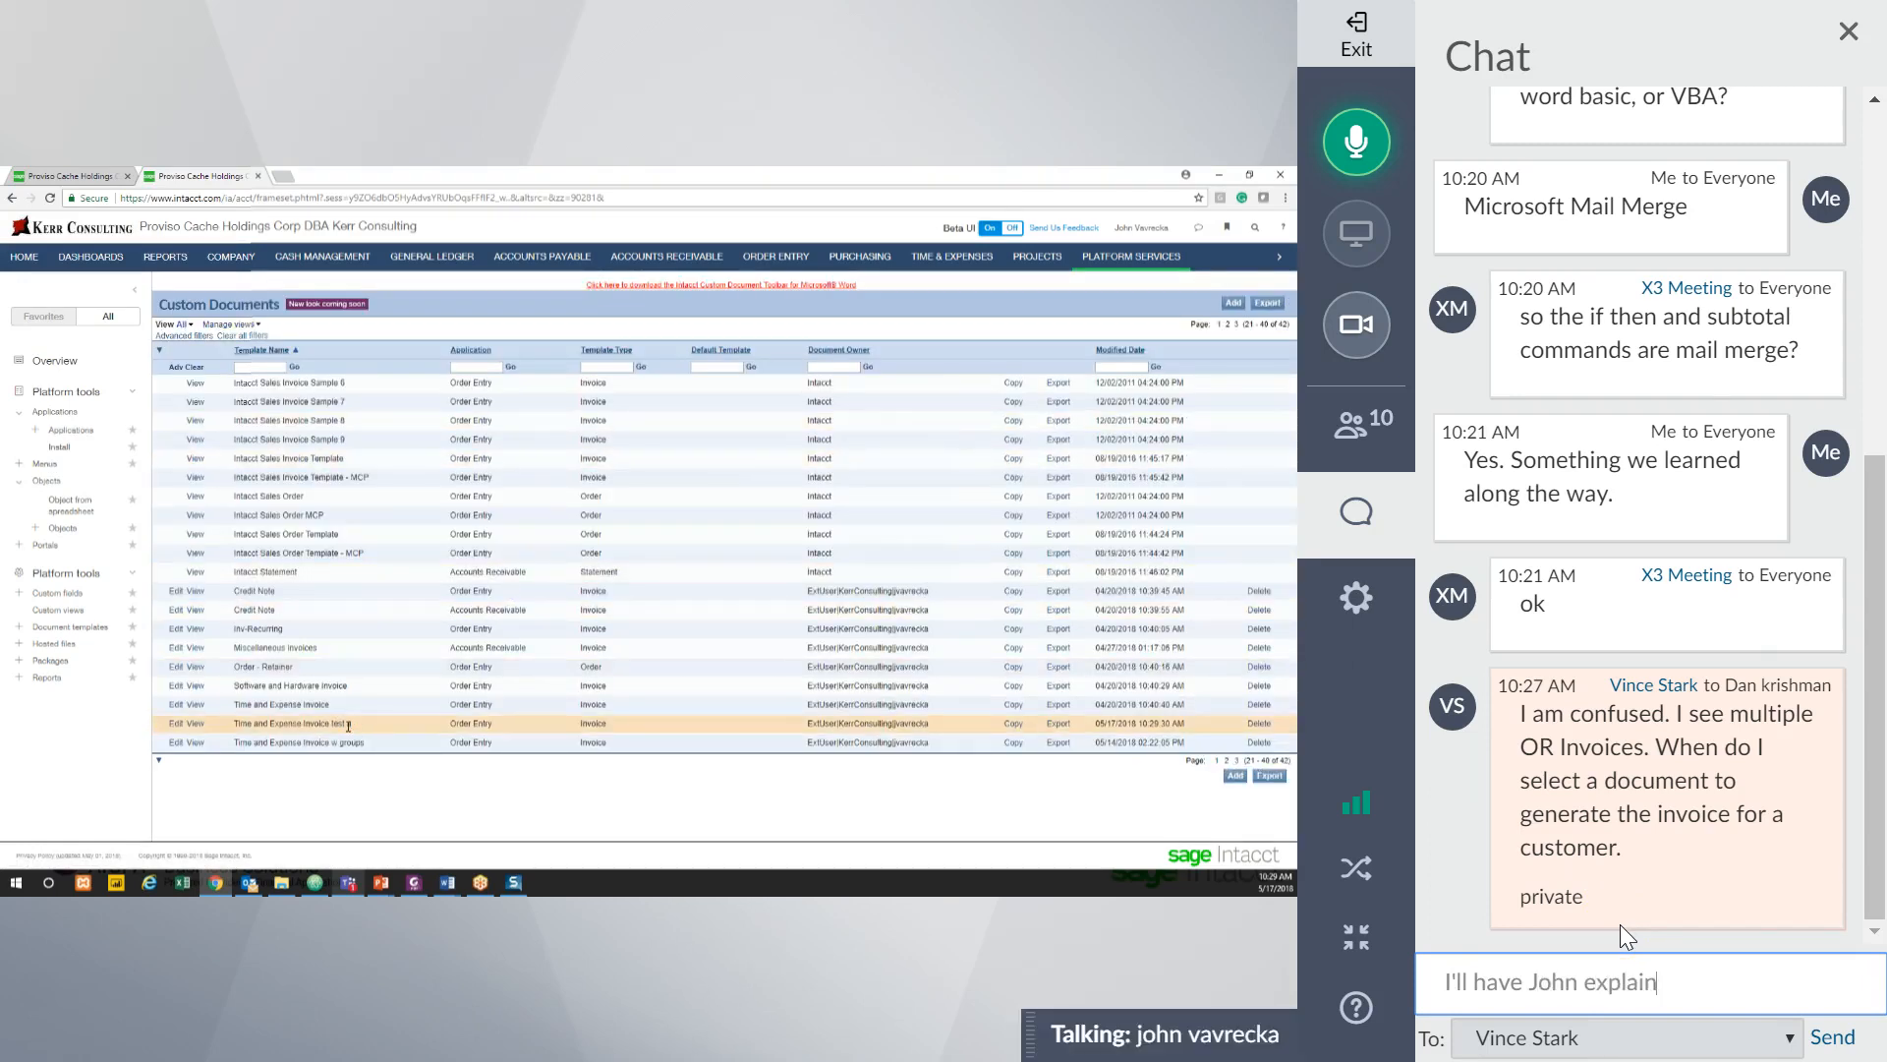
{"action": "key", "text": "Return"}
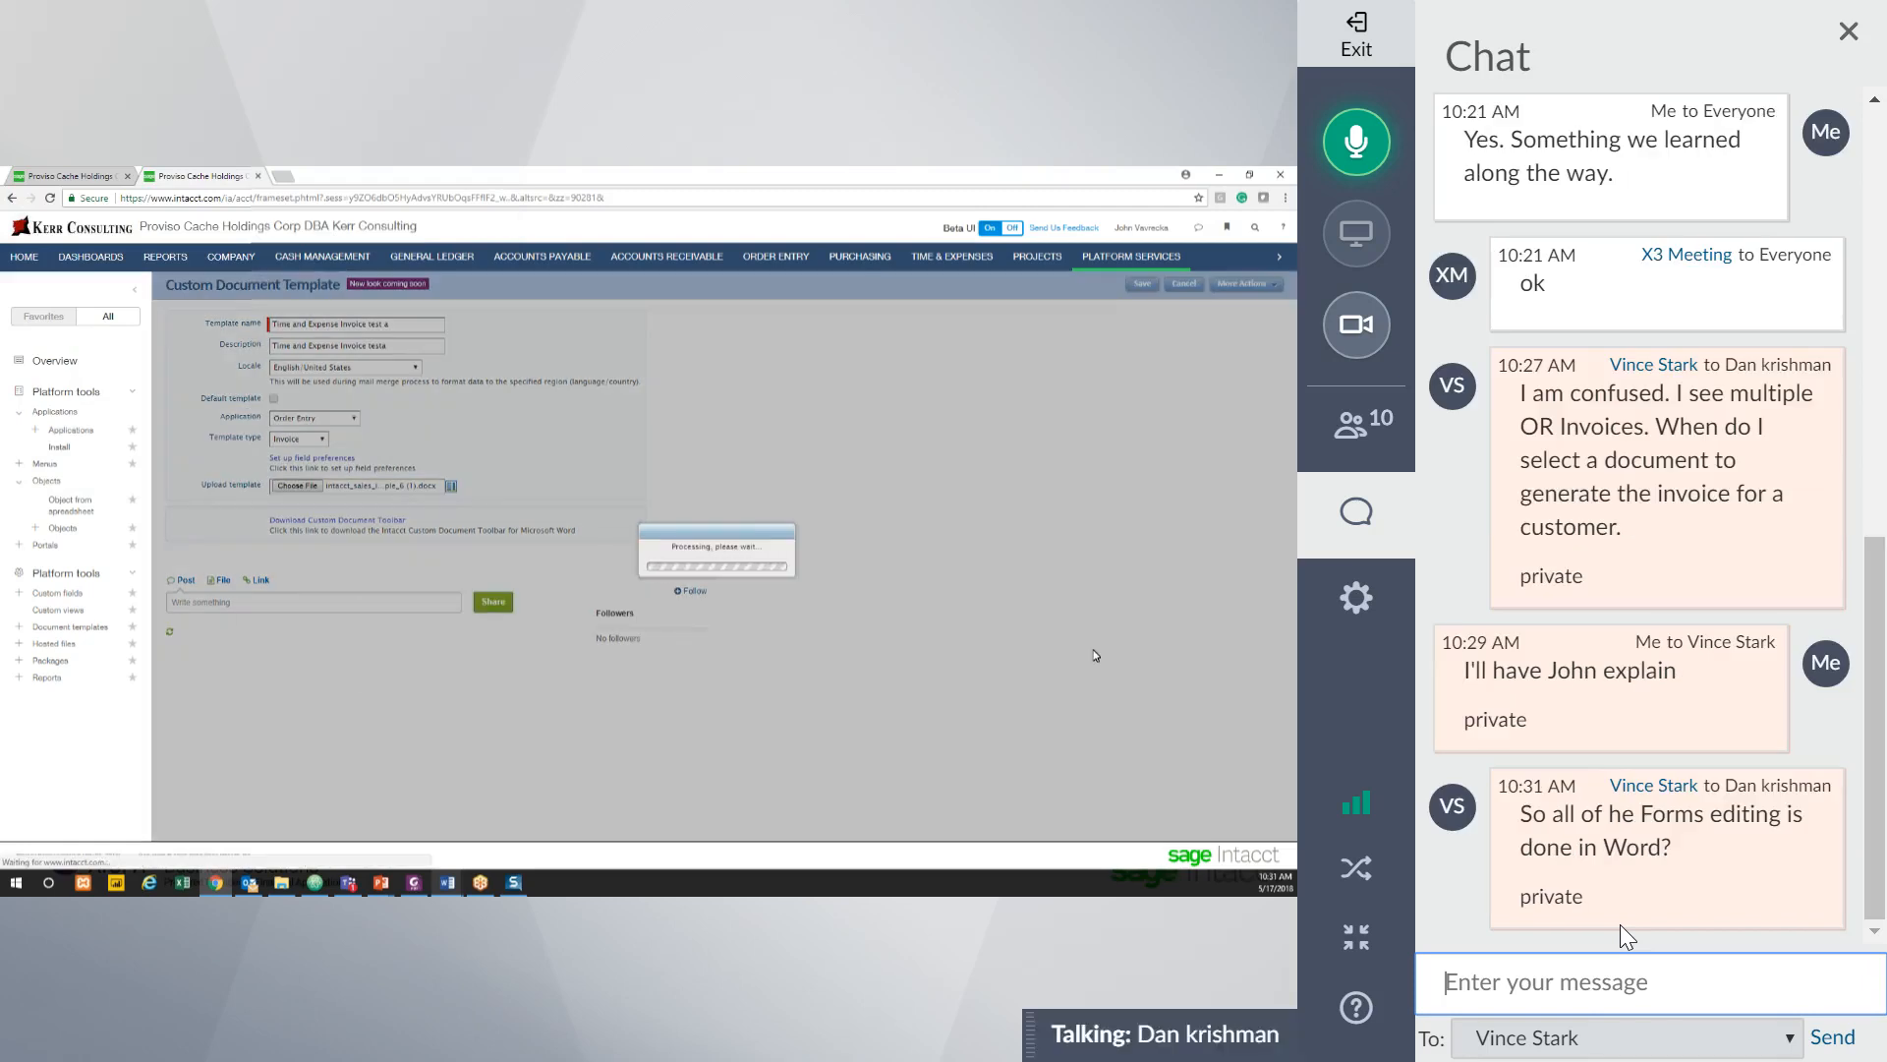
Send the attendee the private chat reply "Yes", discarding the draft that starts with "Thats".
{"action": "type", "text": "Thats"}
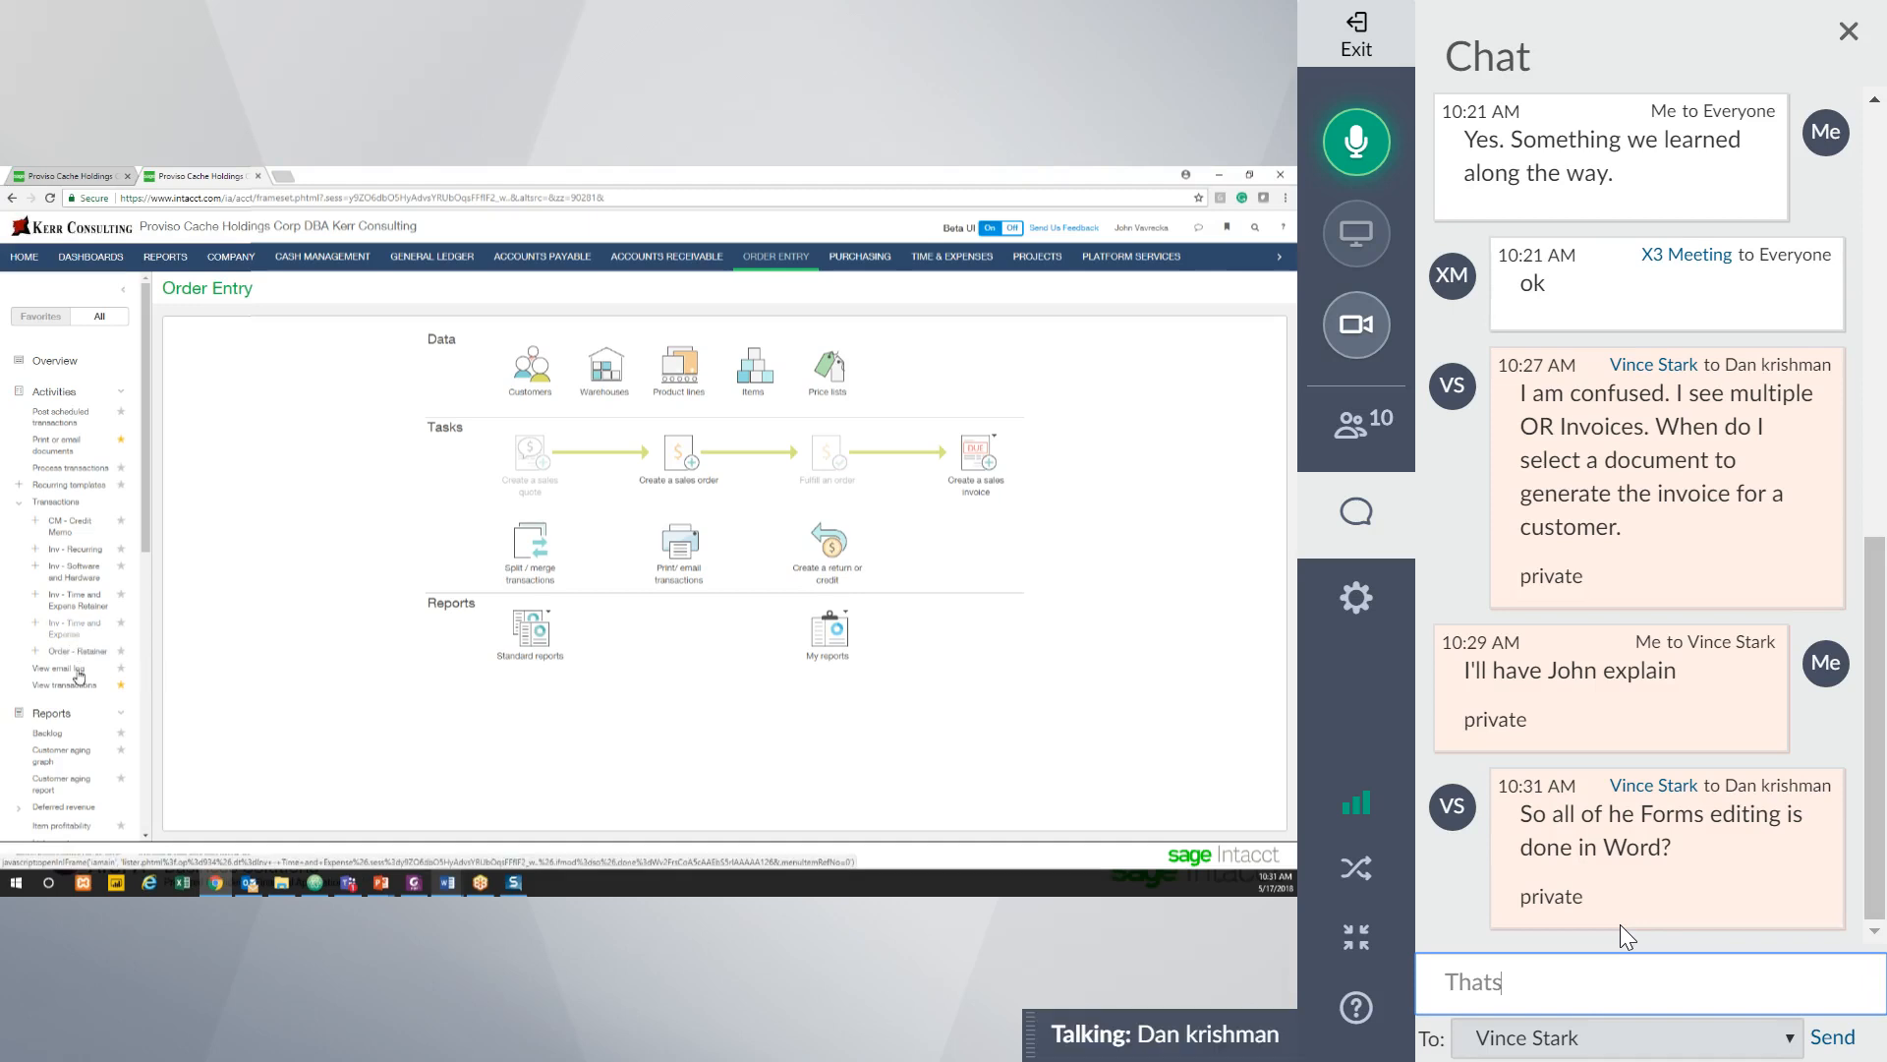
{"action": "type", "text": "Ye"}
{"action": "key", "text": "BackSpace"}
{"action": "key", "text": "BackSpace"}
{"action": "key", "text": "BackSpace"}
{"action": "key", "text": "BackSpace"}
{"action": "key", "text": "BackSpace"}
{"action": "key", "text": "BackSpace"}
{"action": "key", "text": "BackSpace"}
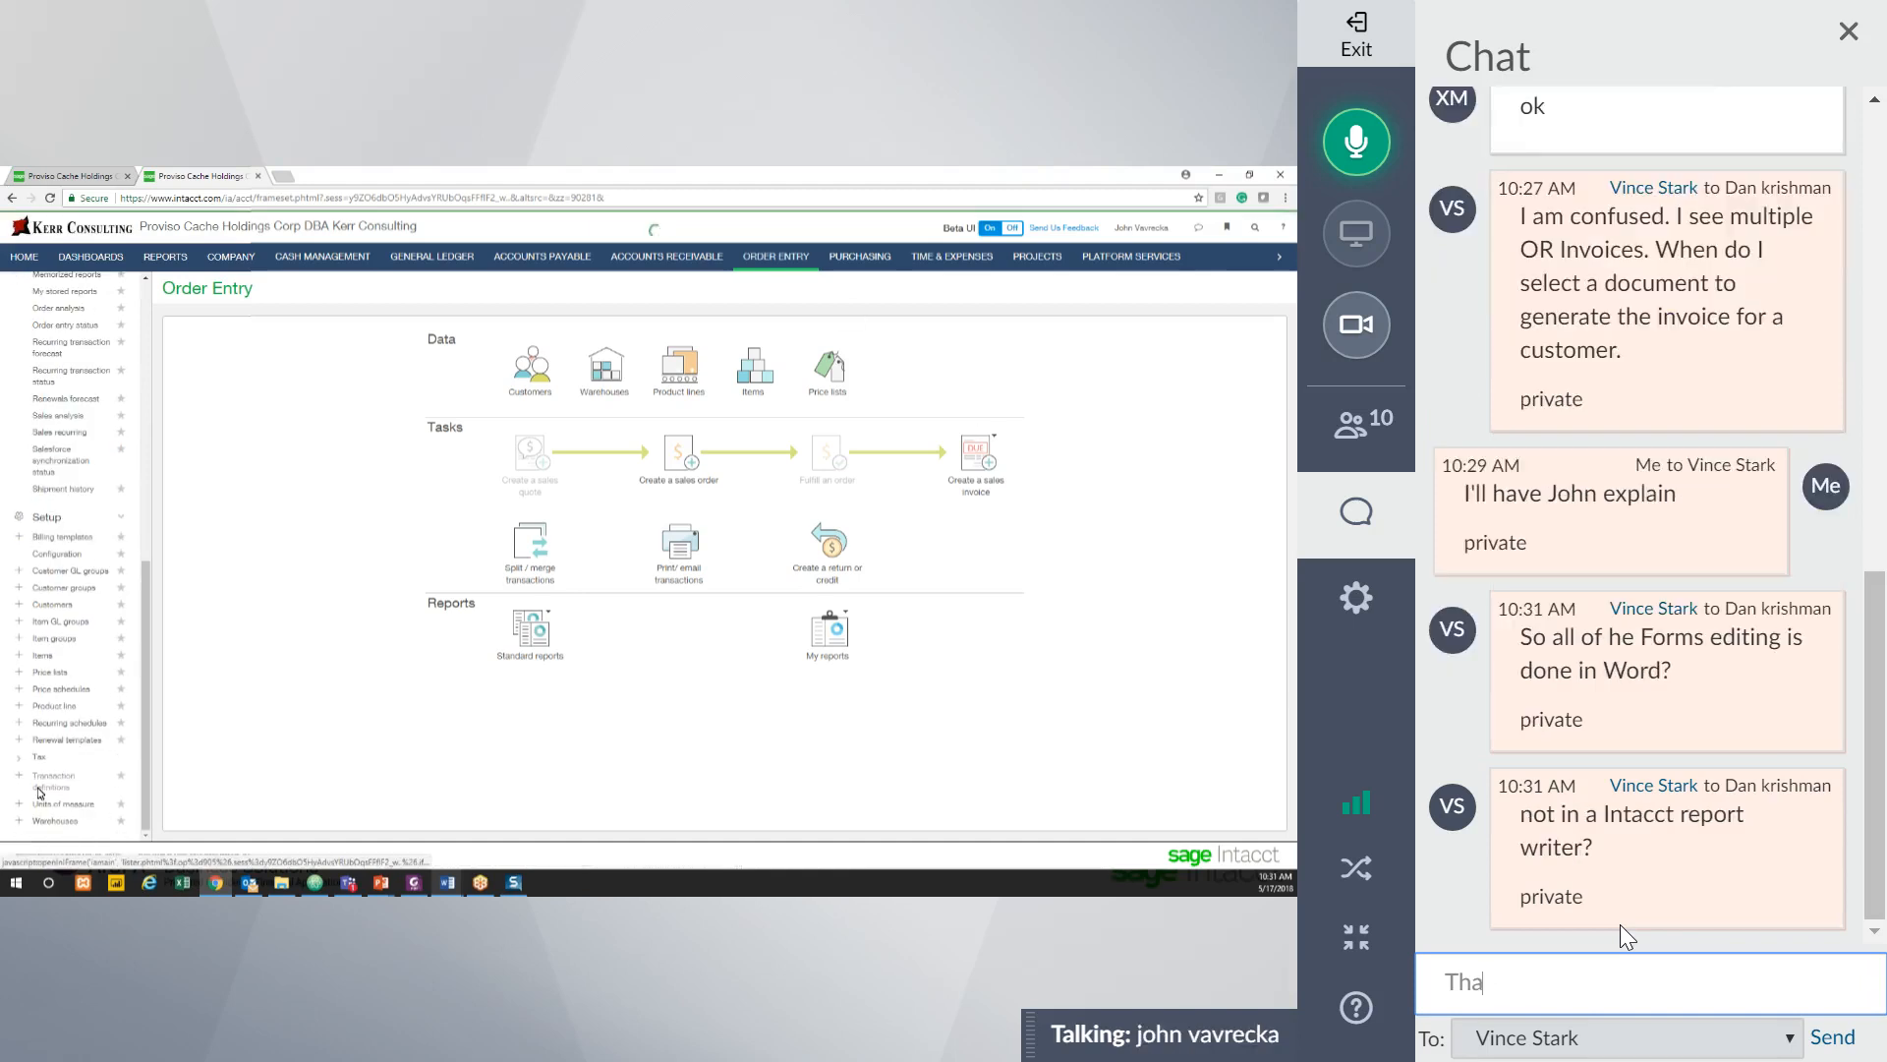
{"action": "type", "text": "Yes"}
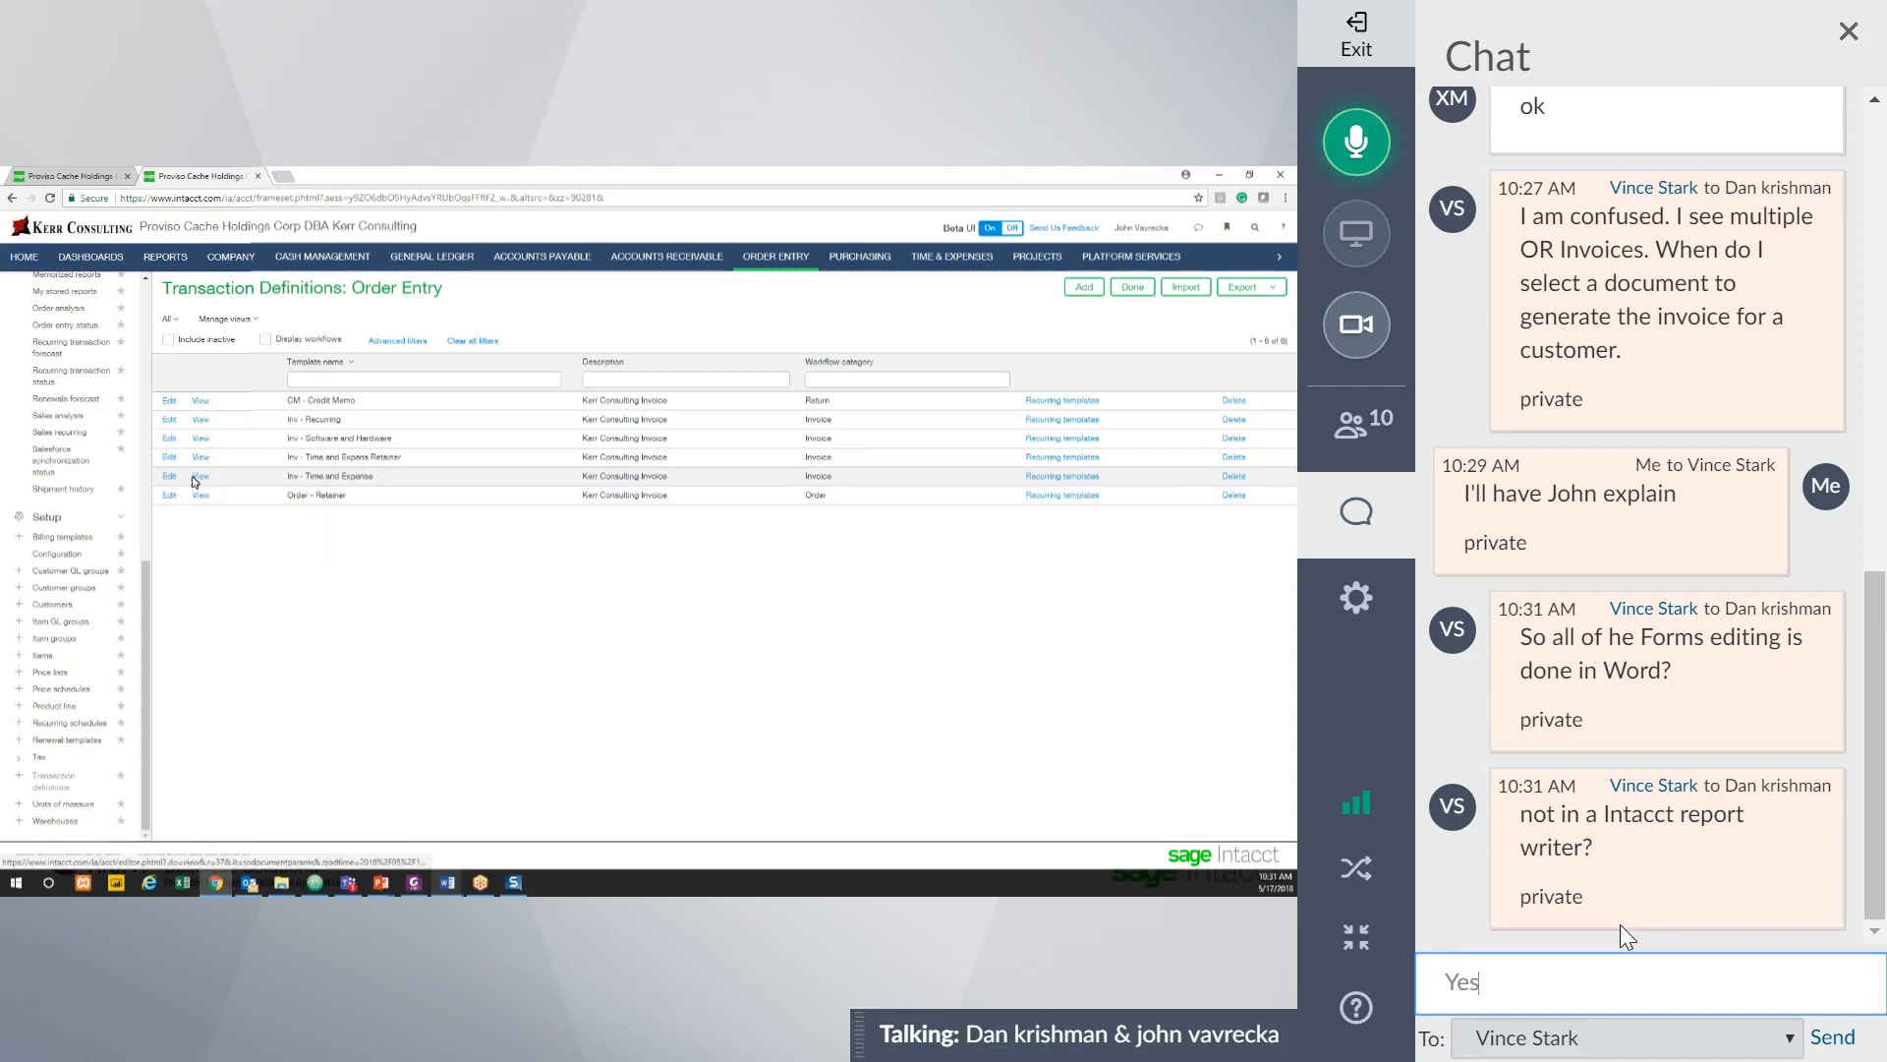
{"action": "key", "text": "Return"}
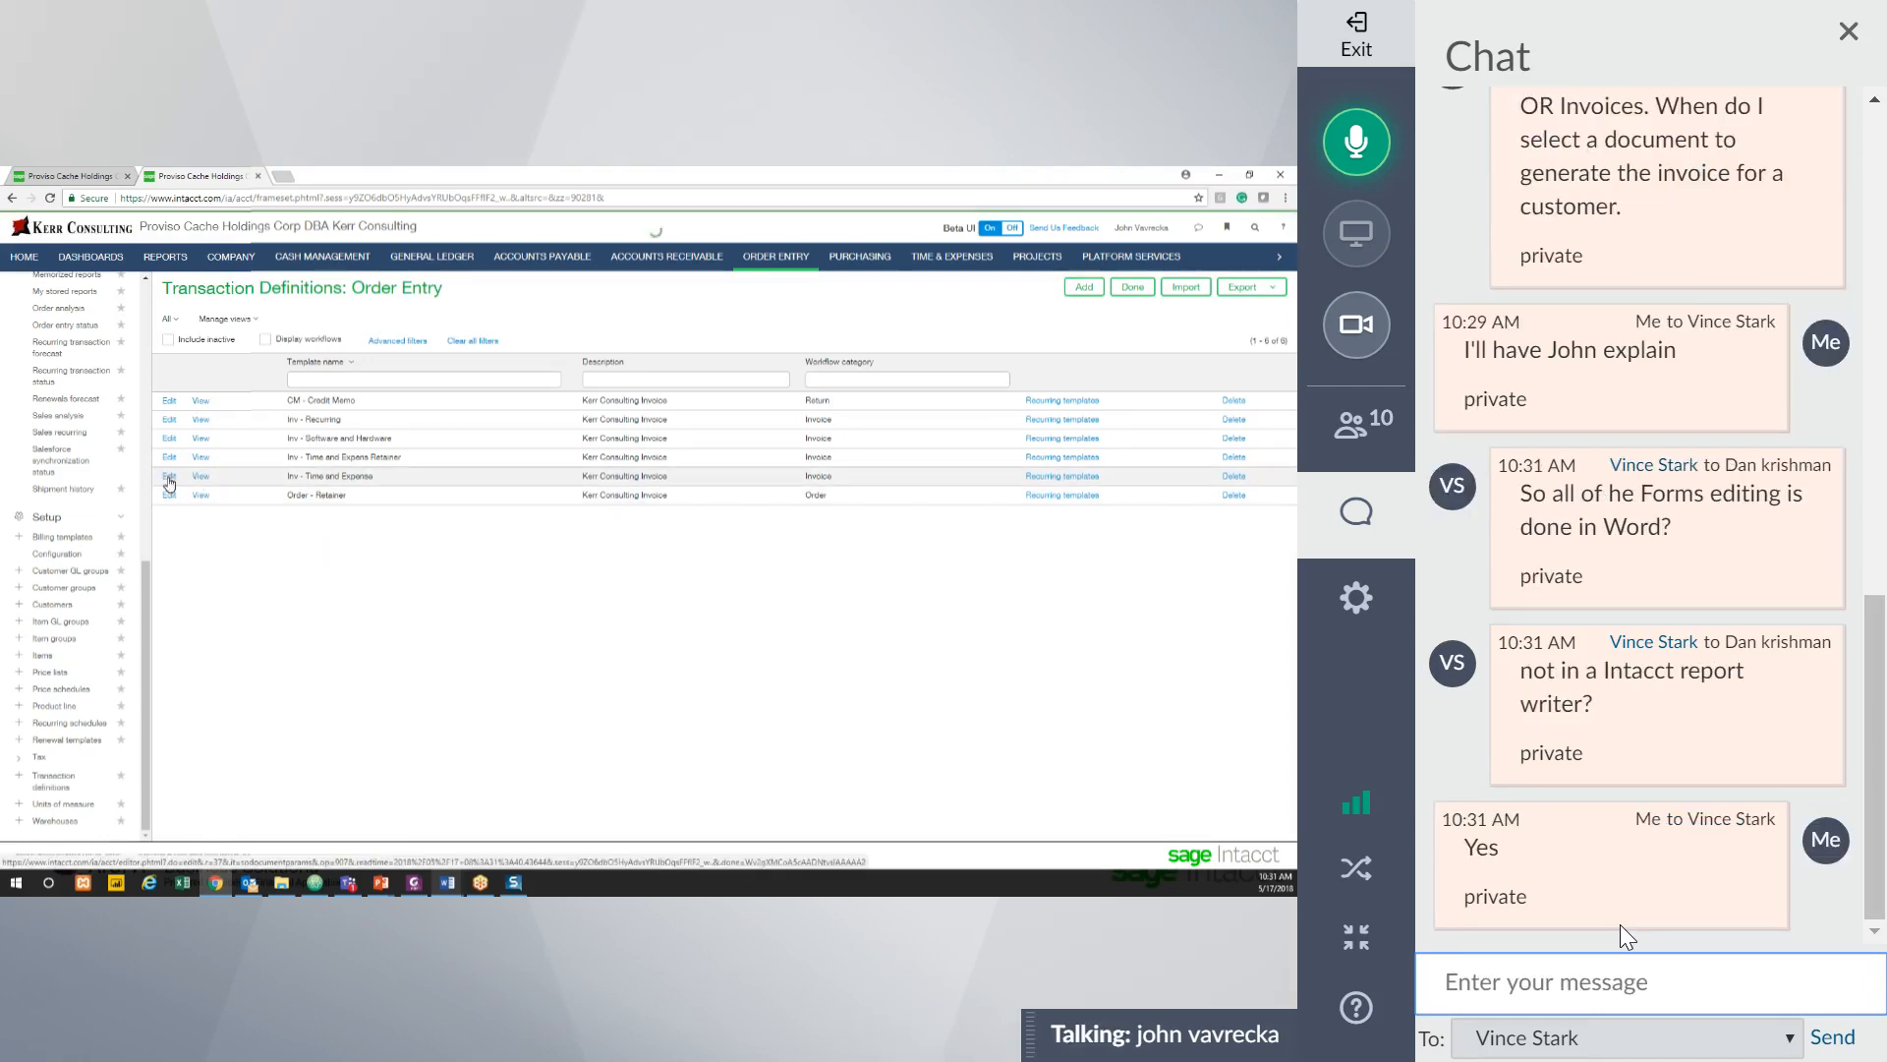
Draft a private chat reply reading "There is a report writer but the form writer is in".
{"action": "type", "text": "No"}
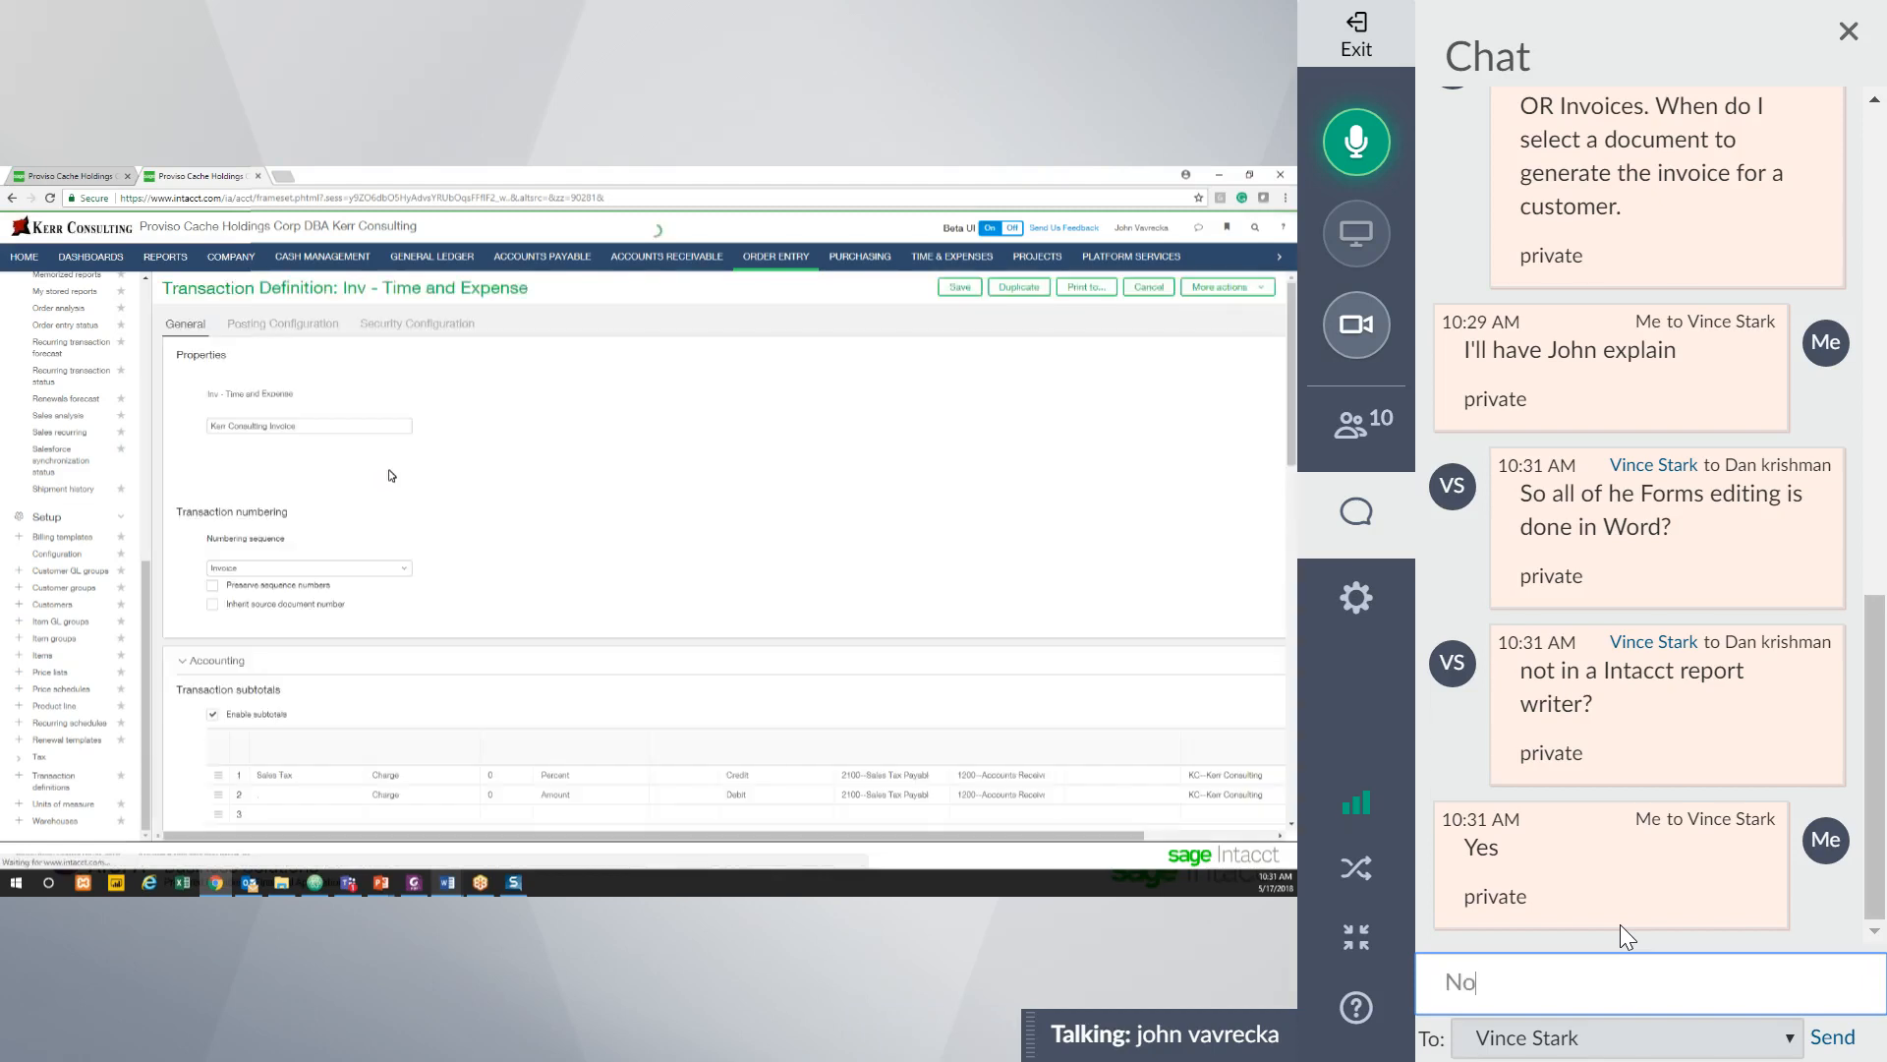
{"action": "key", "text": "BackSpace"}
{"action": "key", "text": "BackSpace"}
{"action": "type", "text": "Repor"}
{"action": "key", "text": "BackSpace"}
{"action": "key", "text": "BackSpace"}
{"action": "key", "text": "BackSpace"}
{"action": "key", "text": "BackSpace"}
{"action": "key", "text": "BackSpace"}
{"action": "type", "text": "The"}
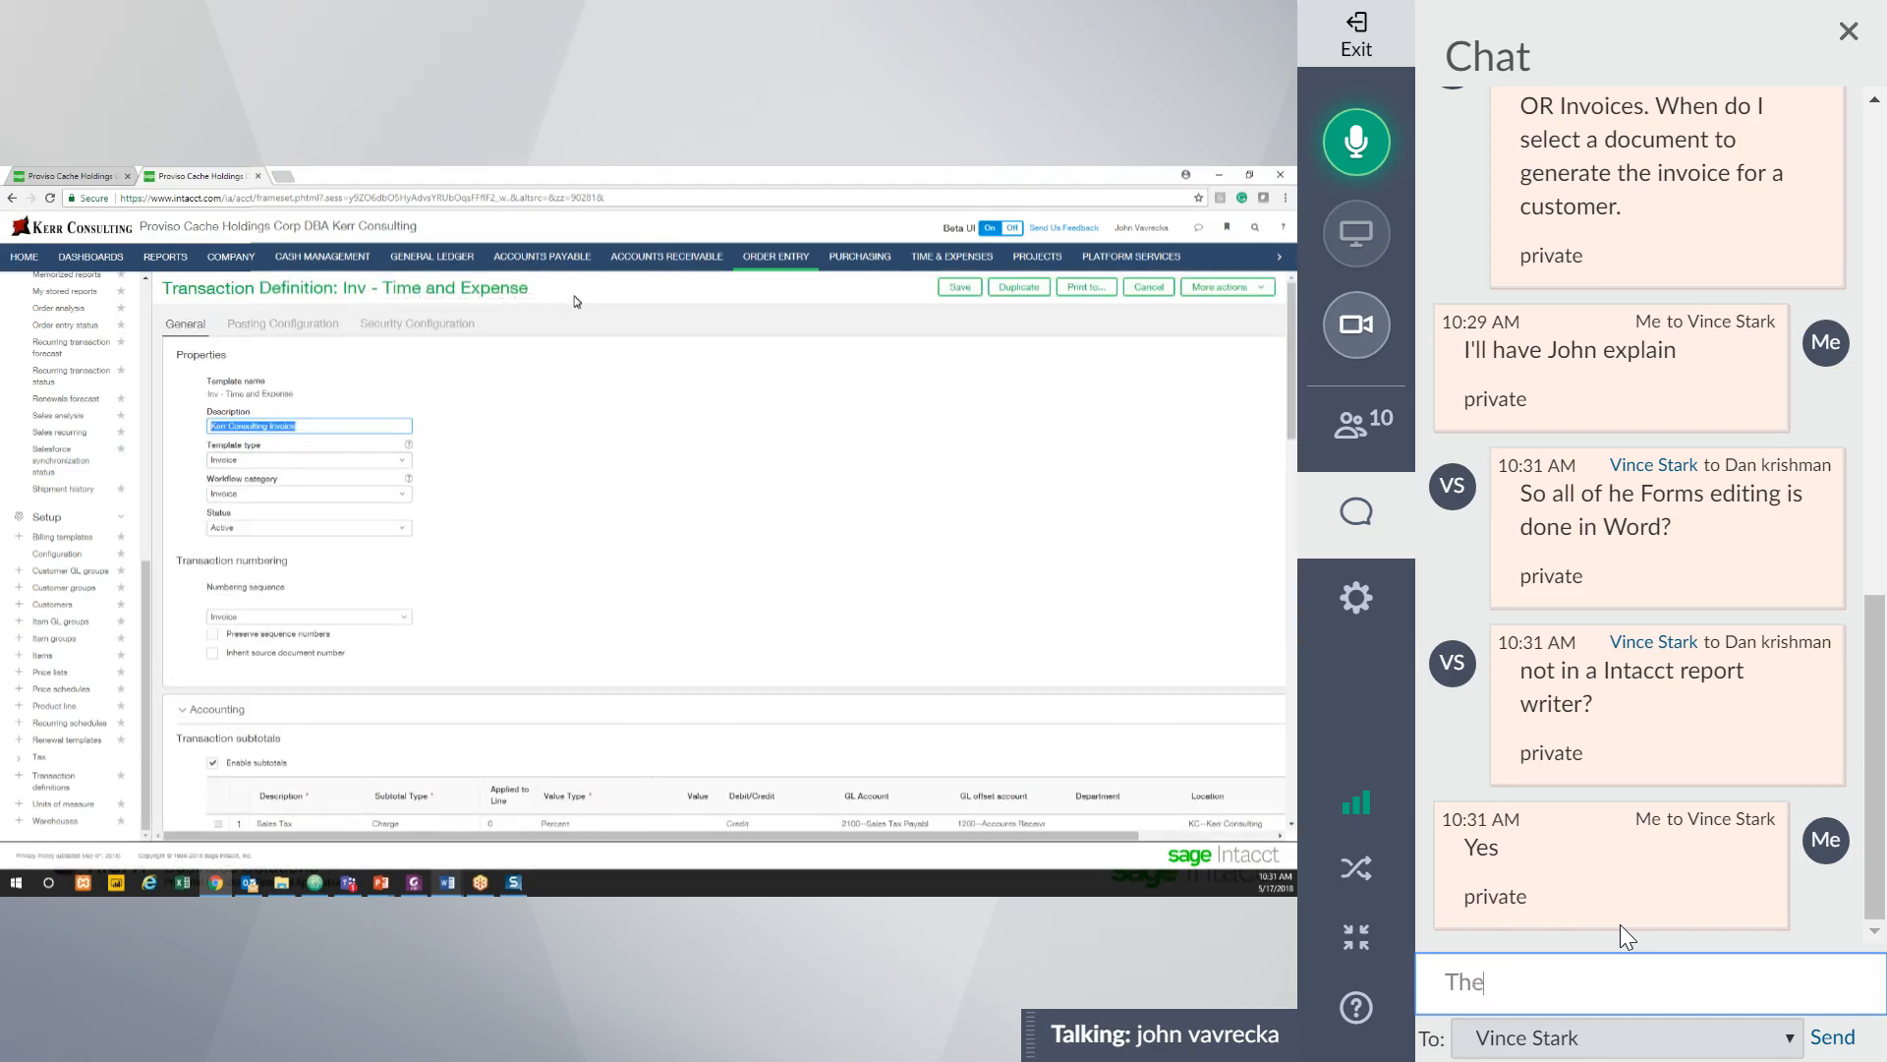
{"action": "type", "text": "re is a report w"}
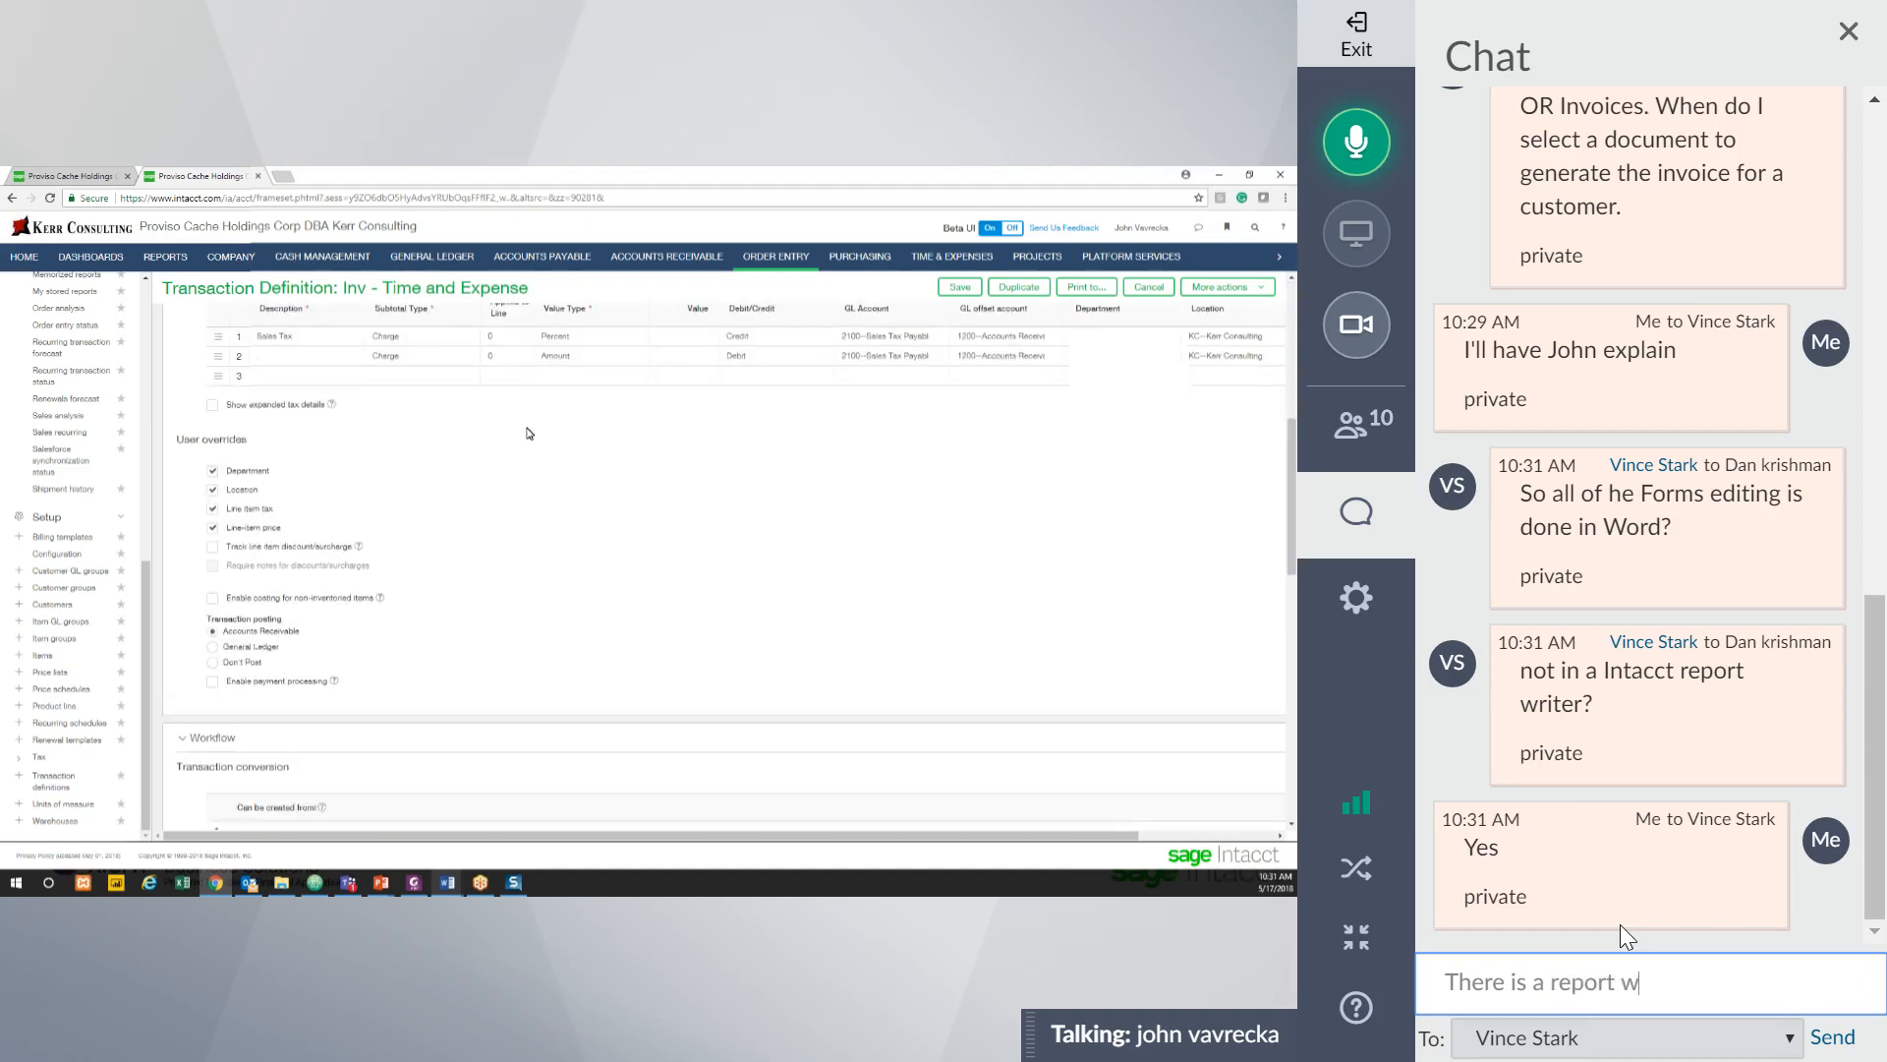
{"action": "type", "text": "riter no"}
{"action": "key", "text": "BackSpace"}
{"action": "key", "text": "BackSpace"}
{"action": "key", "text": "BackSpace"}
{"action": "type", "text": "but"}
{"action": "key", "text": "BackSpace"}
{"action": "key", "text": "BackSpace"}
{"action": "key", "text": "BackSpace"}
{"action": "key", "text": "BackSpace"}
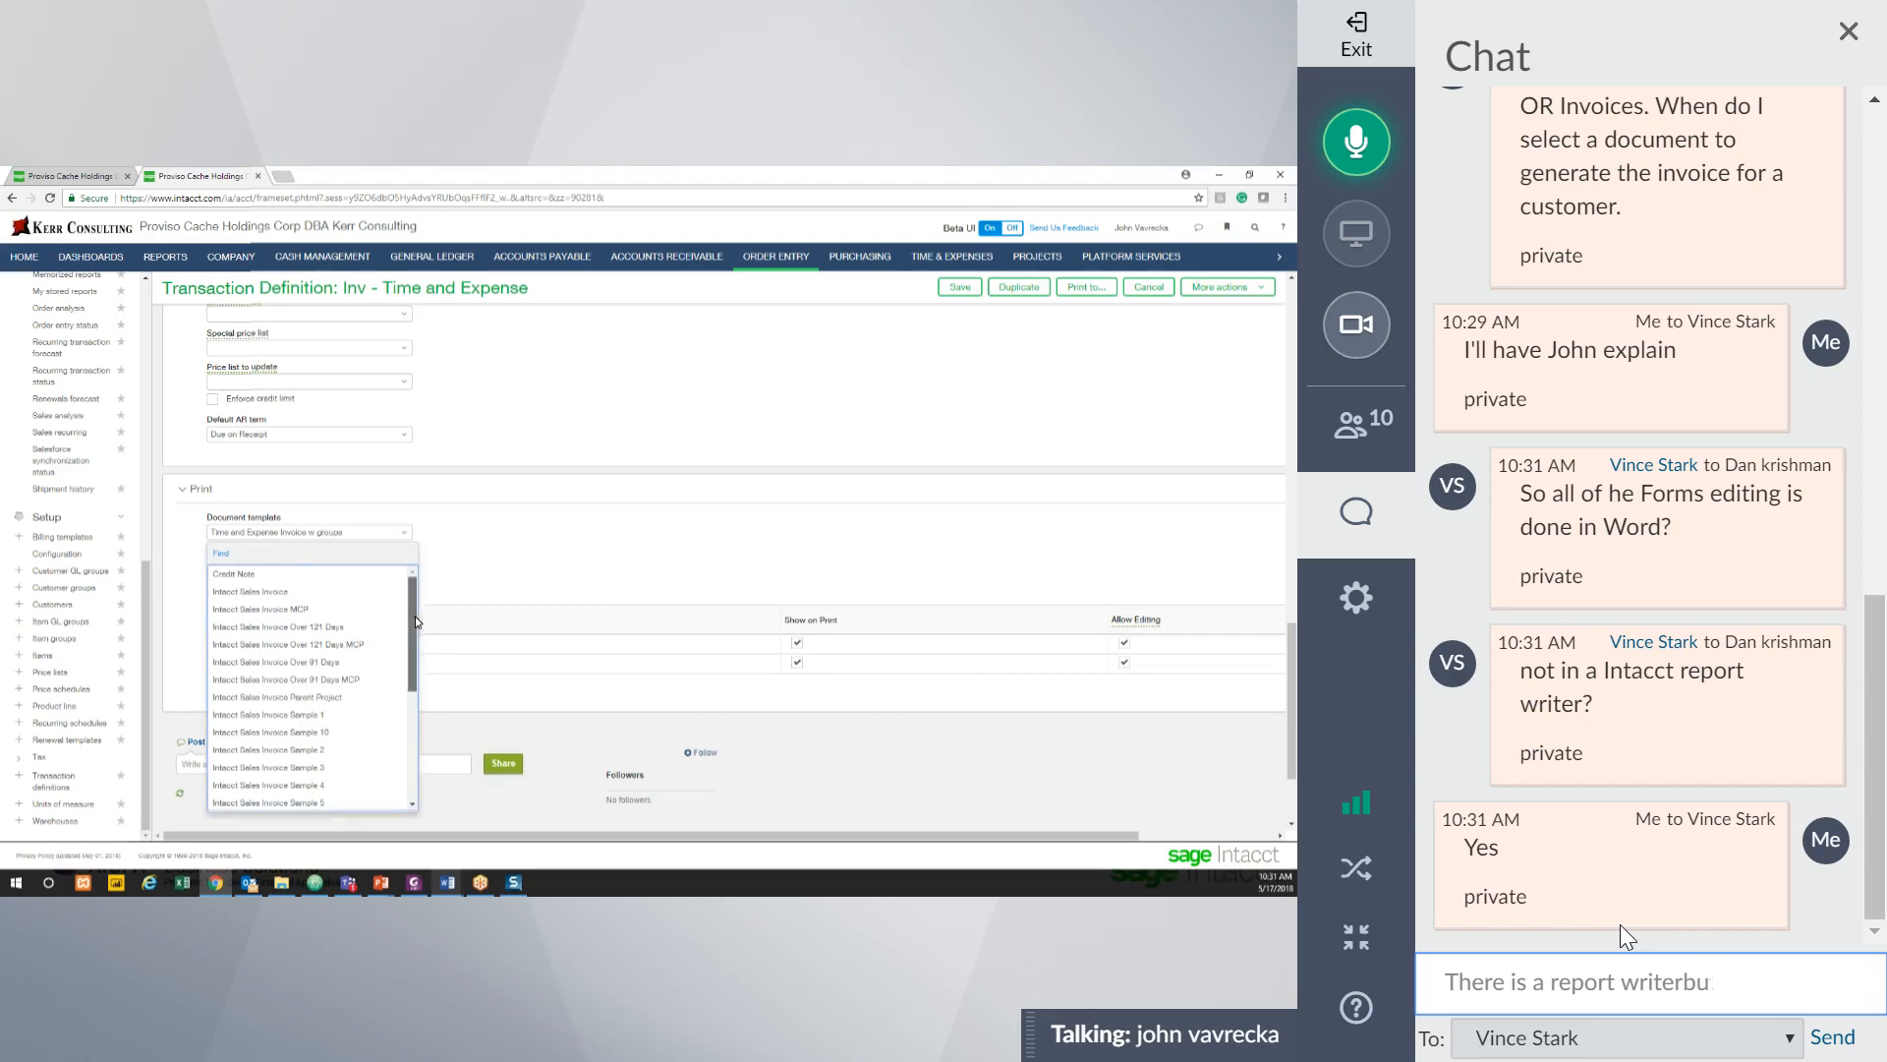
{"action": "type", "text": "but the "}
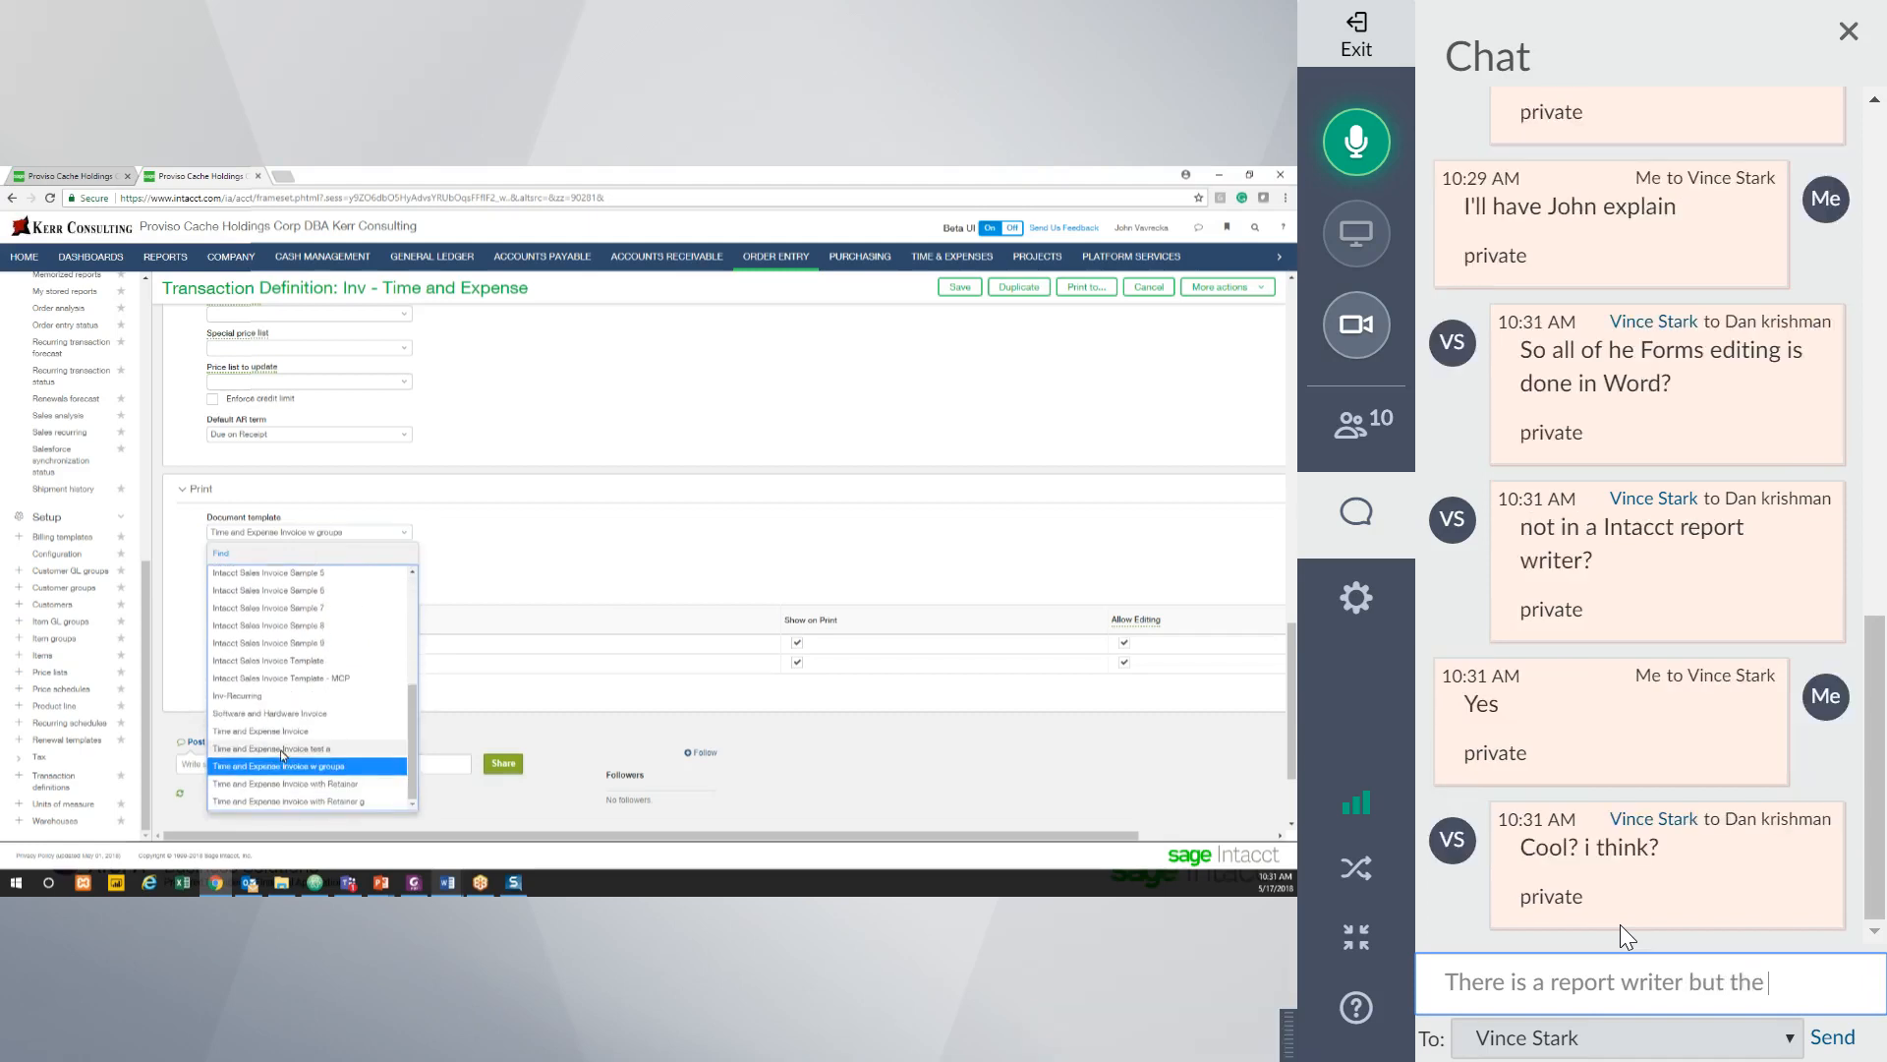
{"action": "type", "text": "form write"}
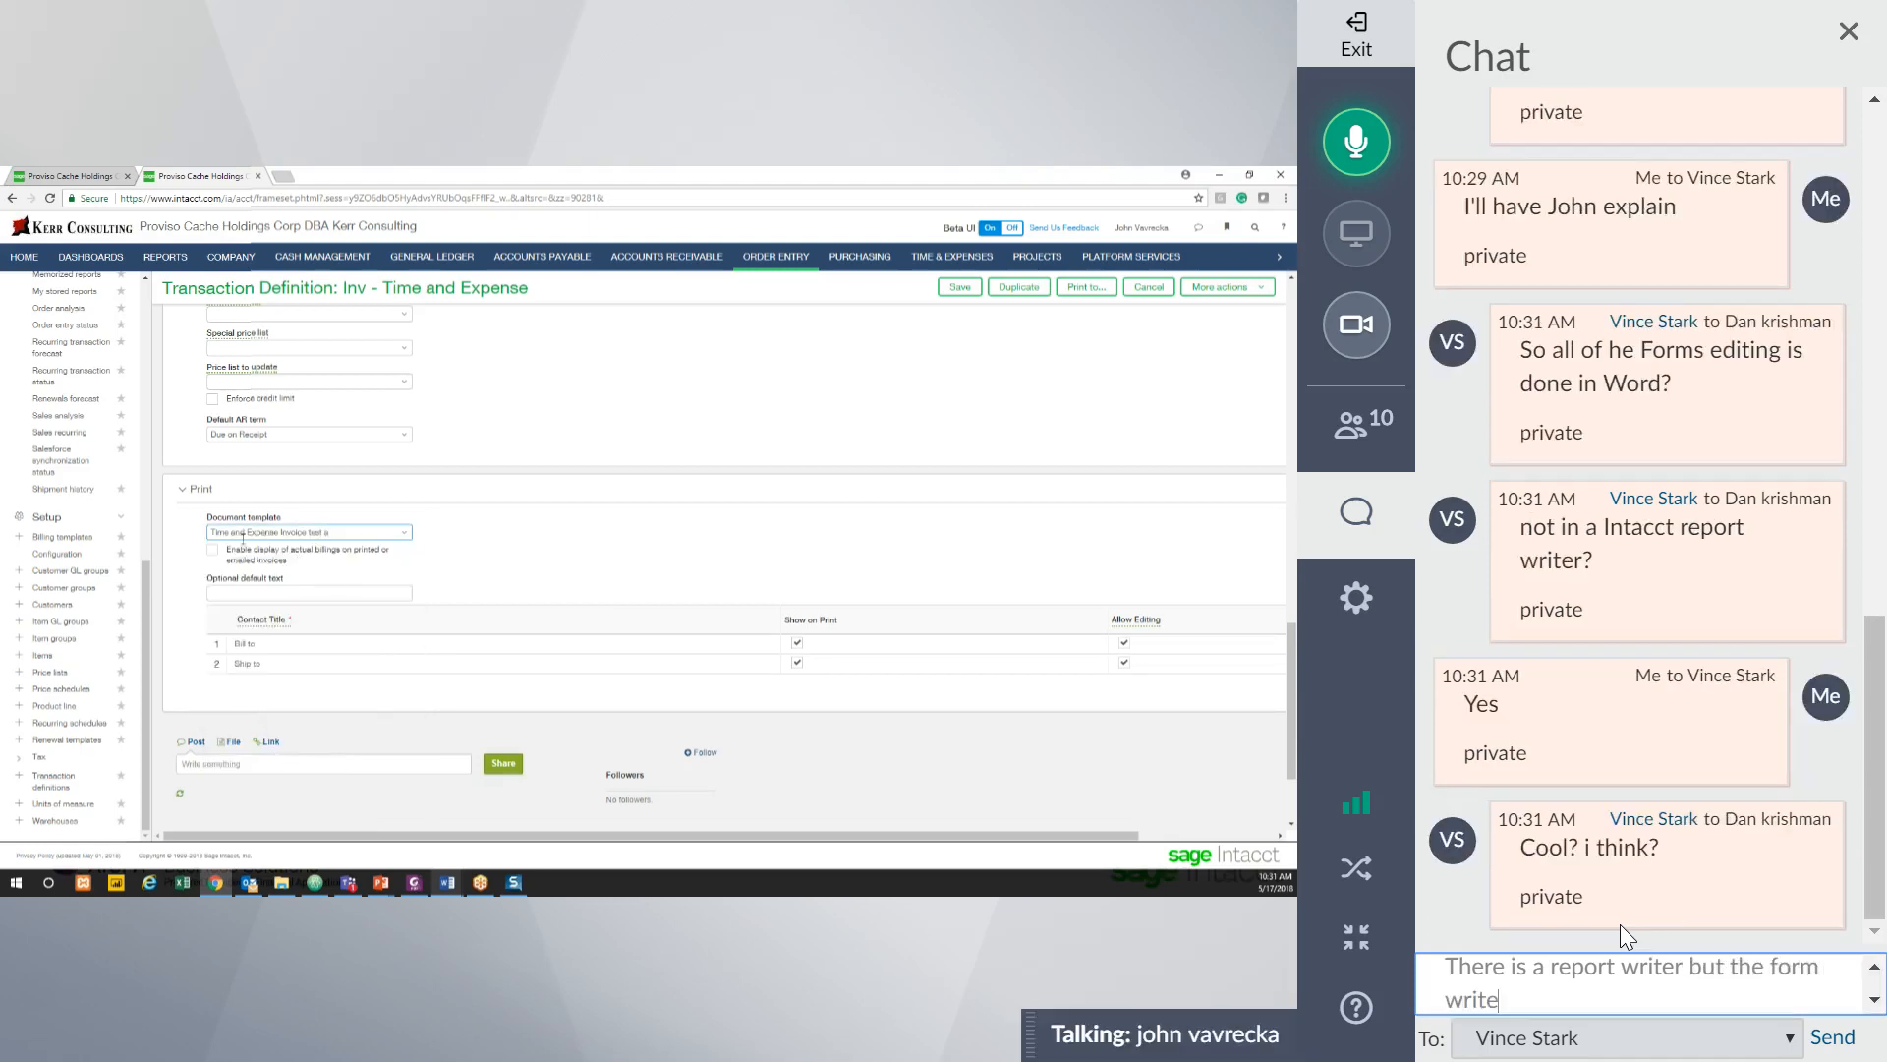
{"action": "type", "text": "r is in"}
Insert ", that is separate." after "report writer", begin a new sentence with "But", end it with "Word" and send the reply.
{"action": "left_click", "coordinate": [1681, 966]}
{"action": "type", "text": ", that is s"}
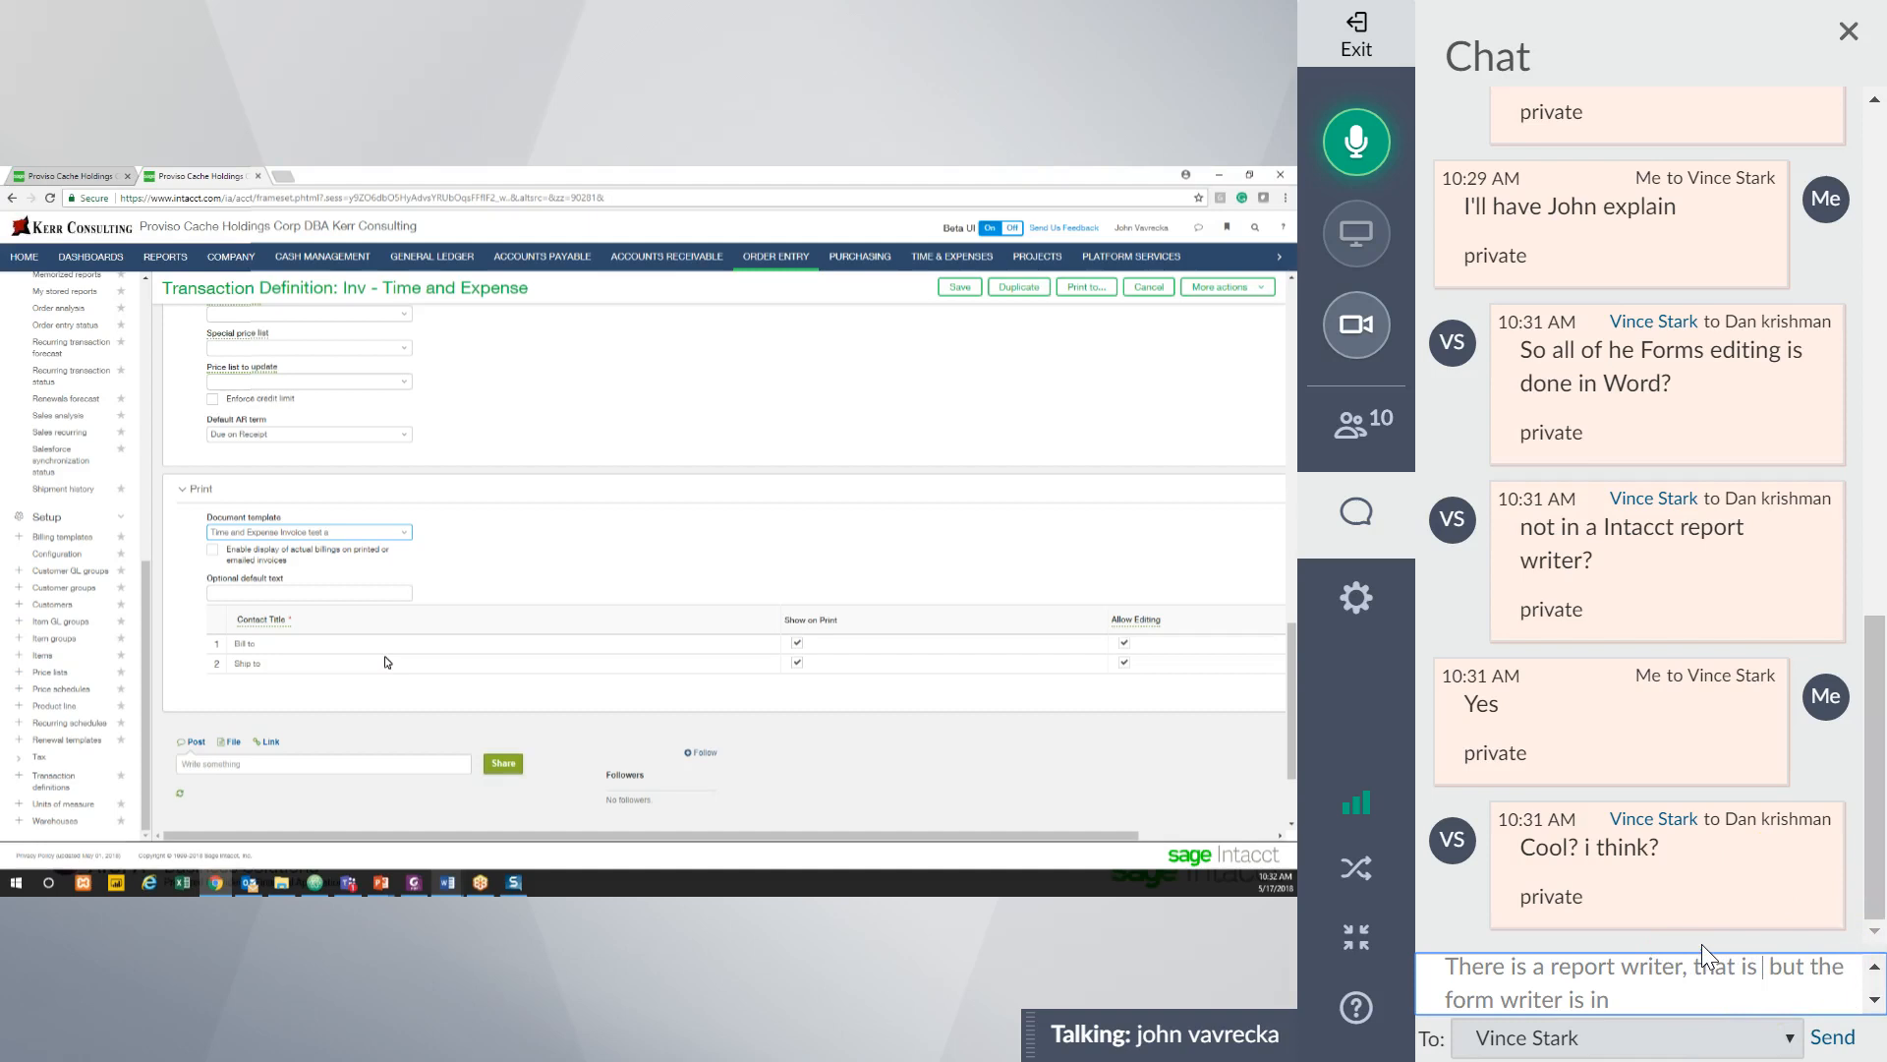
{"action": "type", "text": "eparate."}
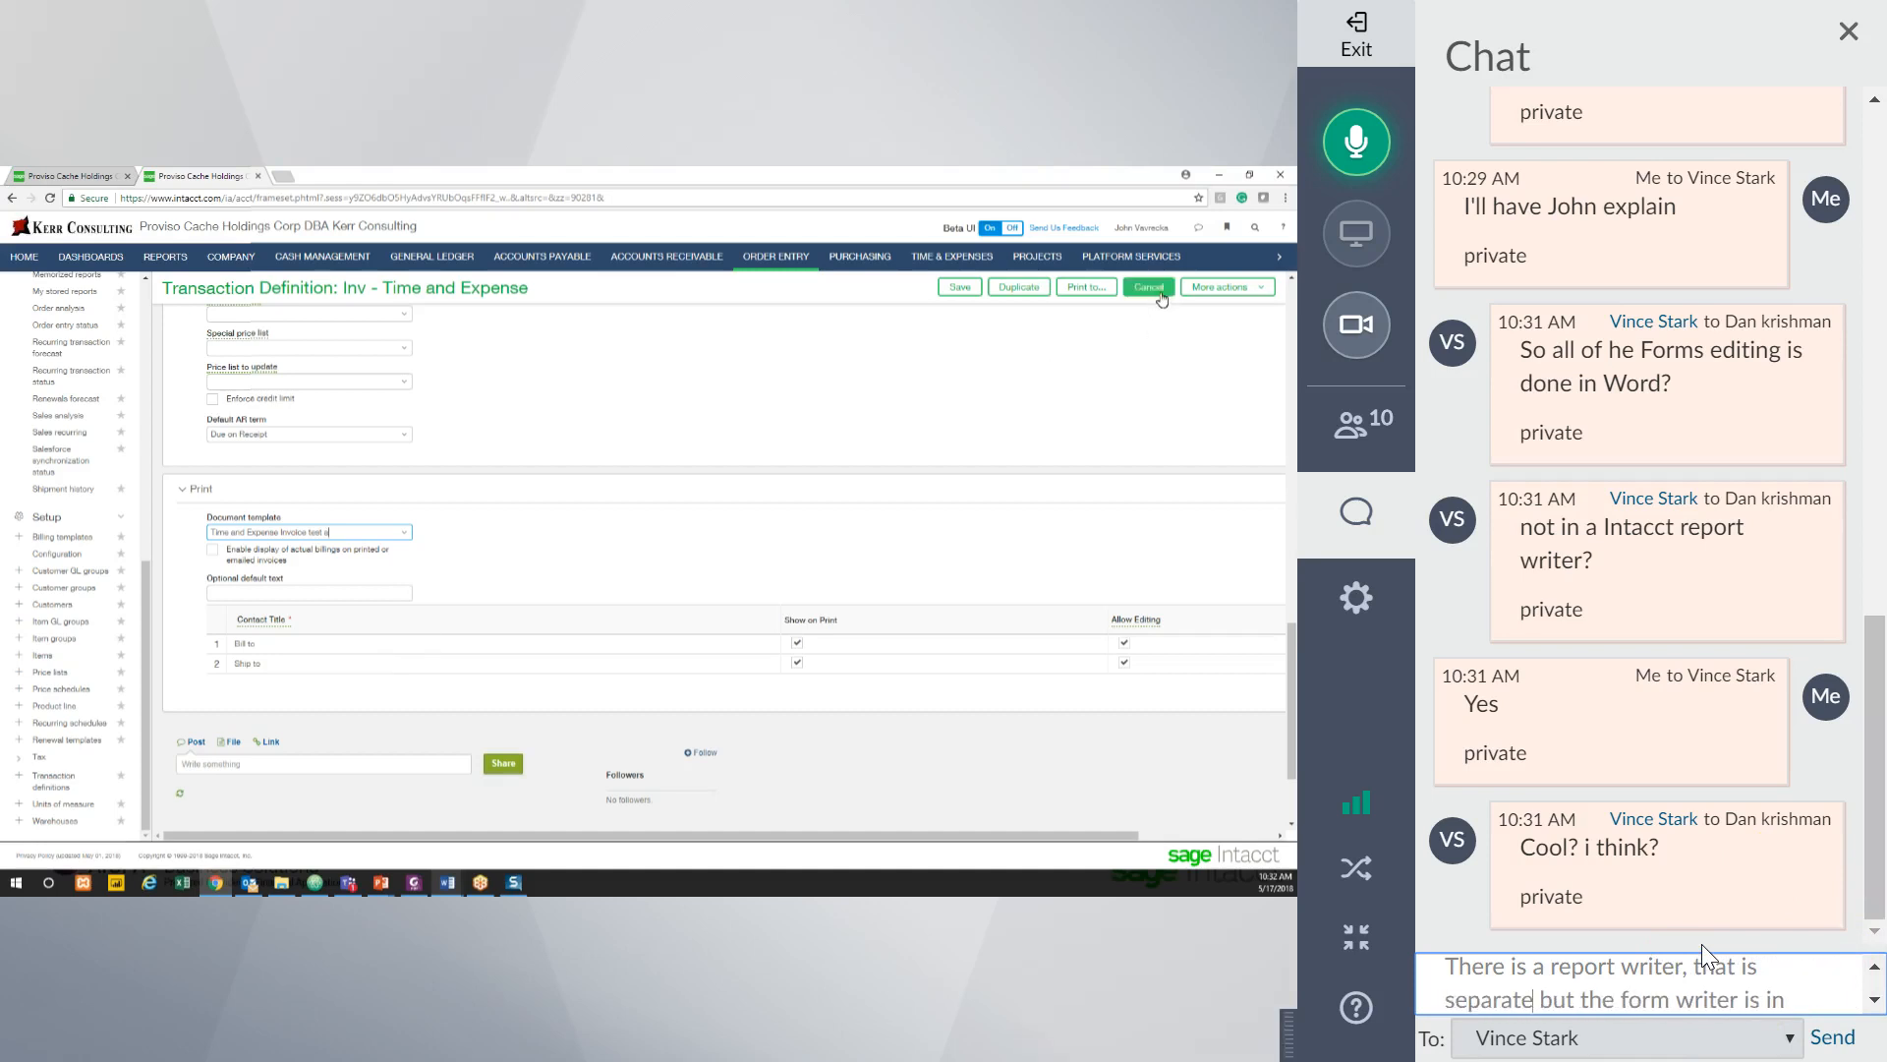
{"action": "key", "text": "Delete"}
{"action": "key", "text": "Delete"}
{"action": "type", "text": "B"}
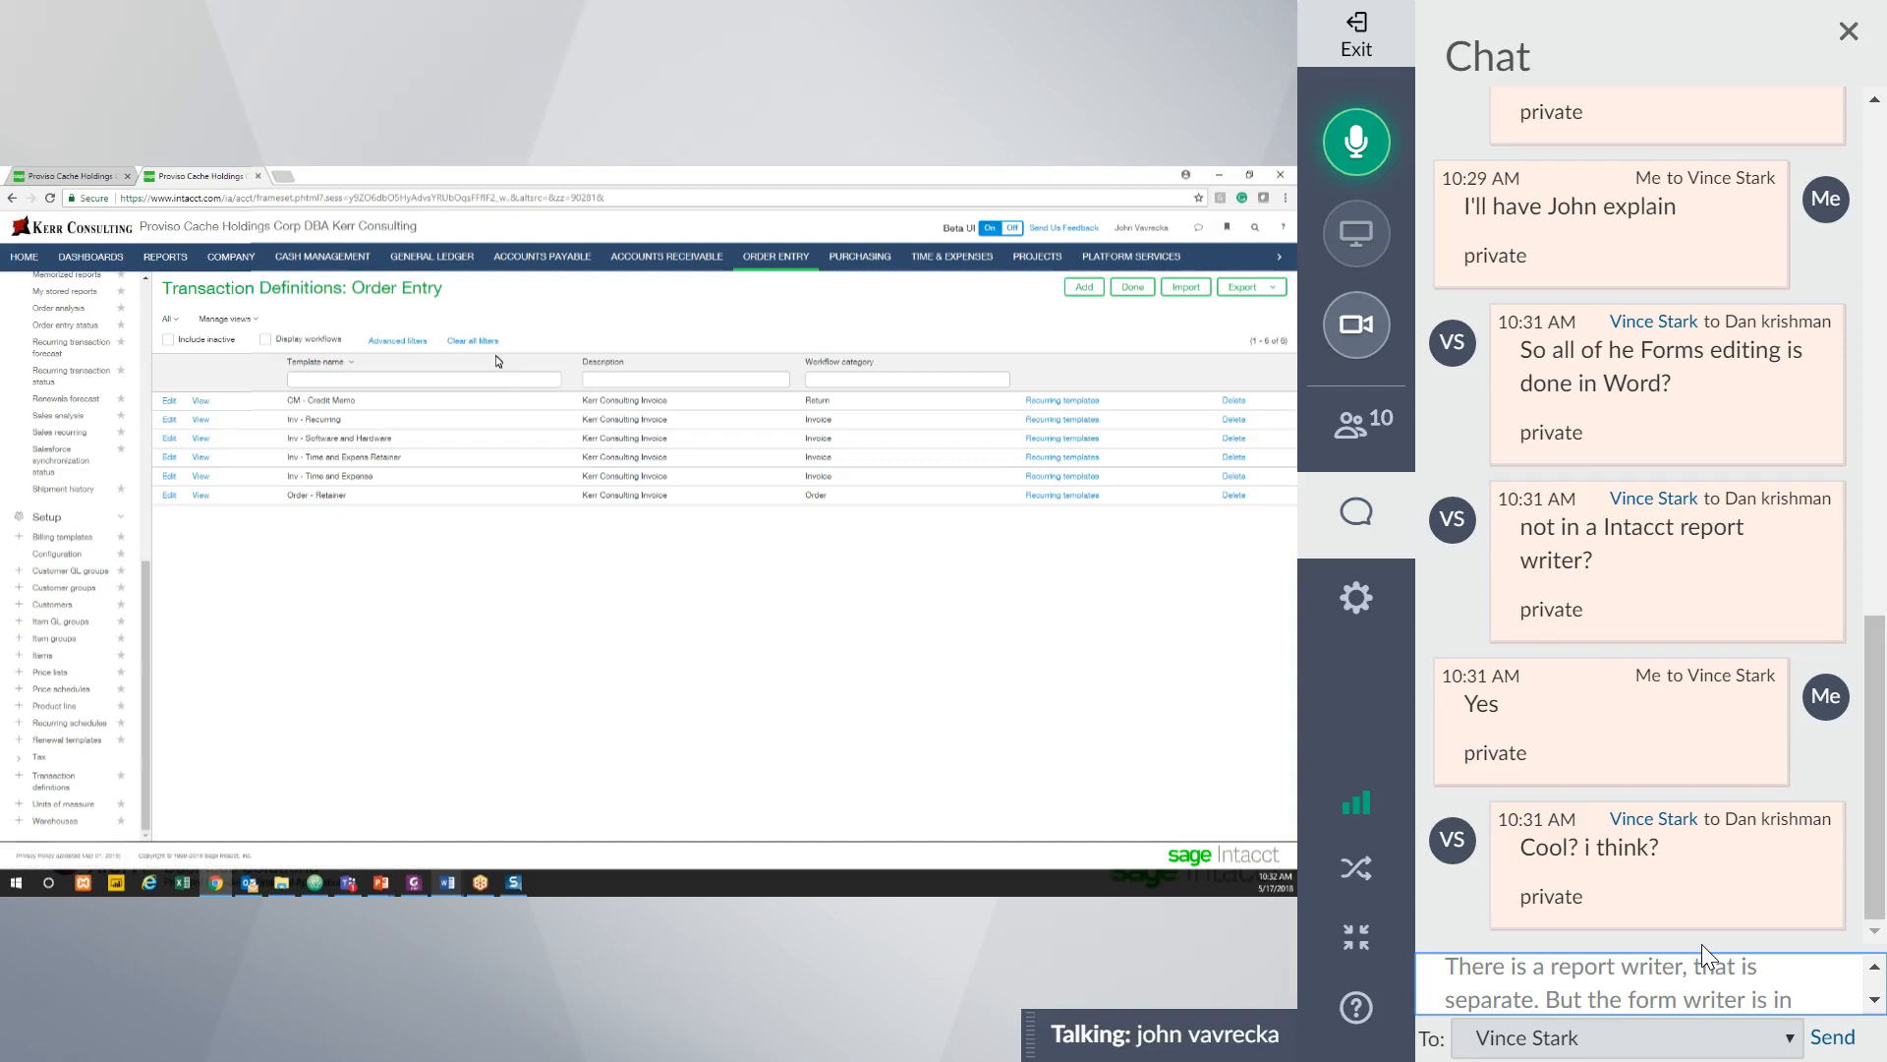
{"action": "type", "text": "ut the form writer is in Word"}
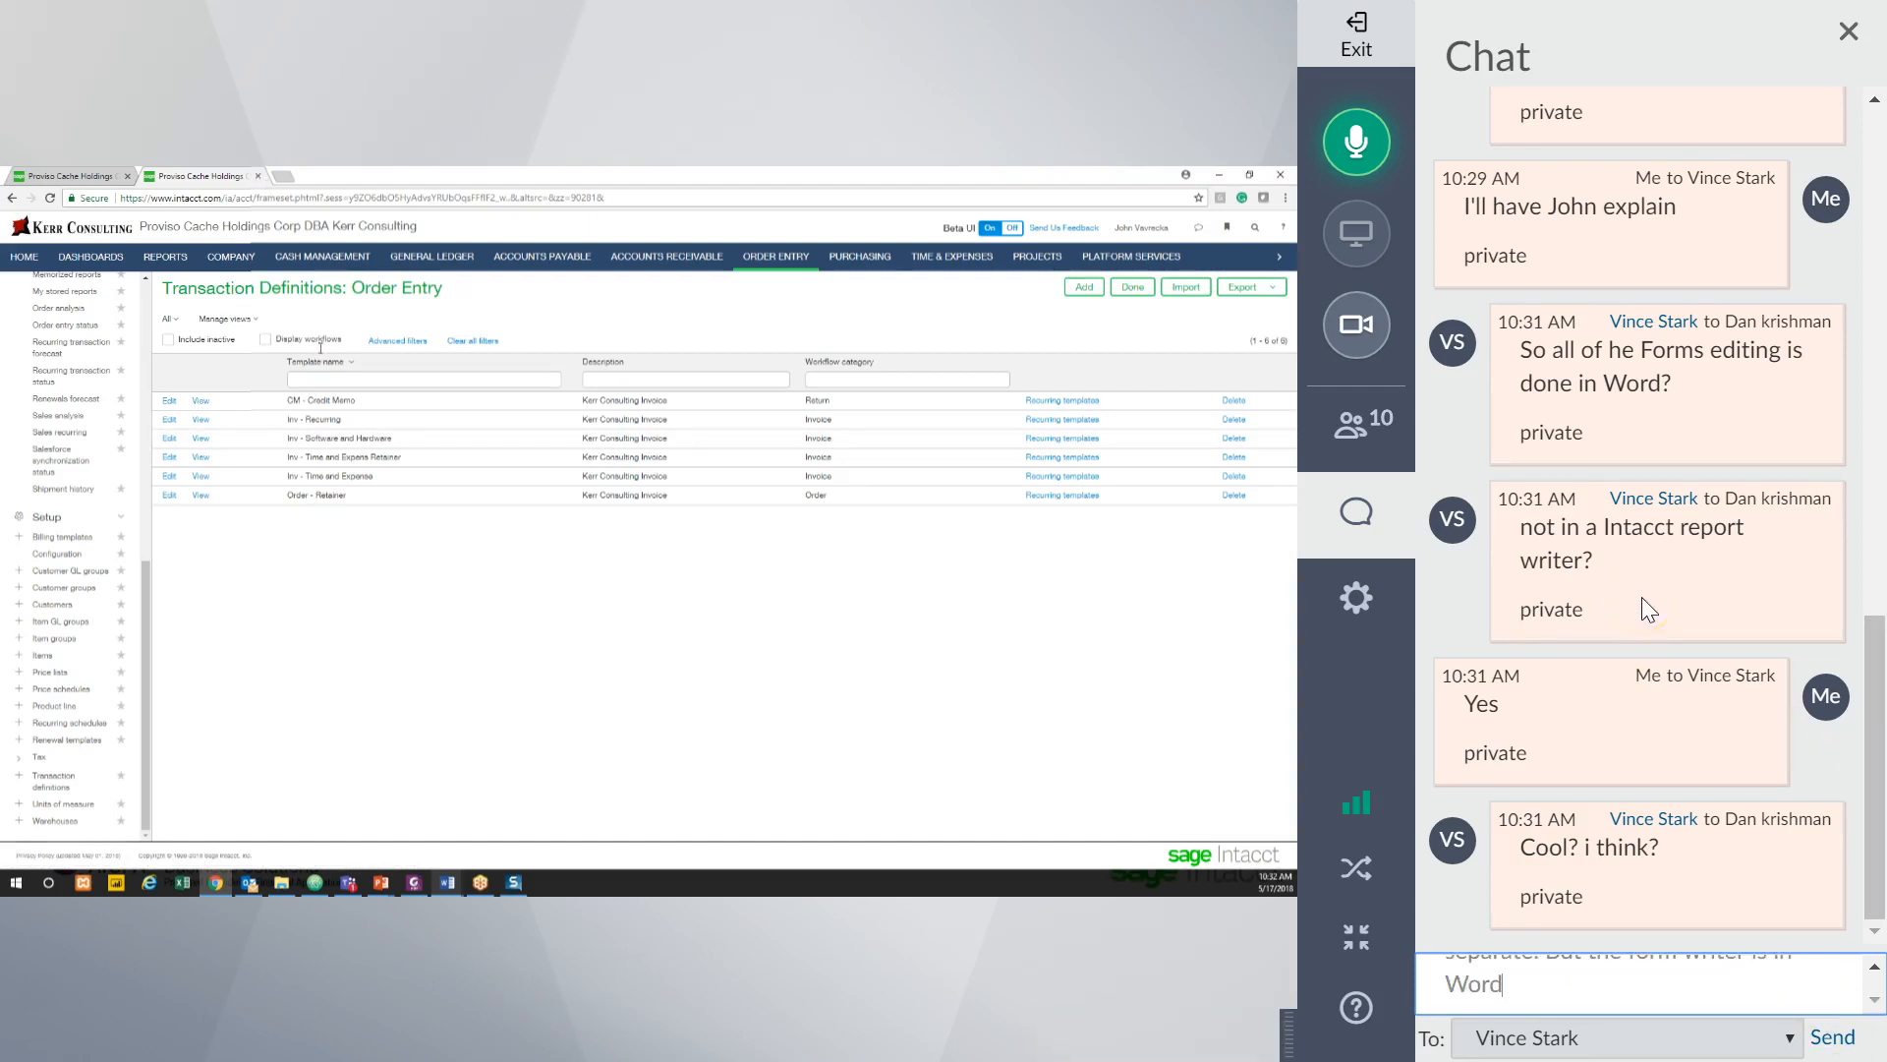
{"action": "key", "text": "Return"}
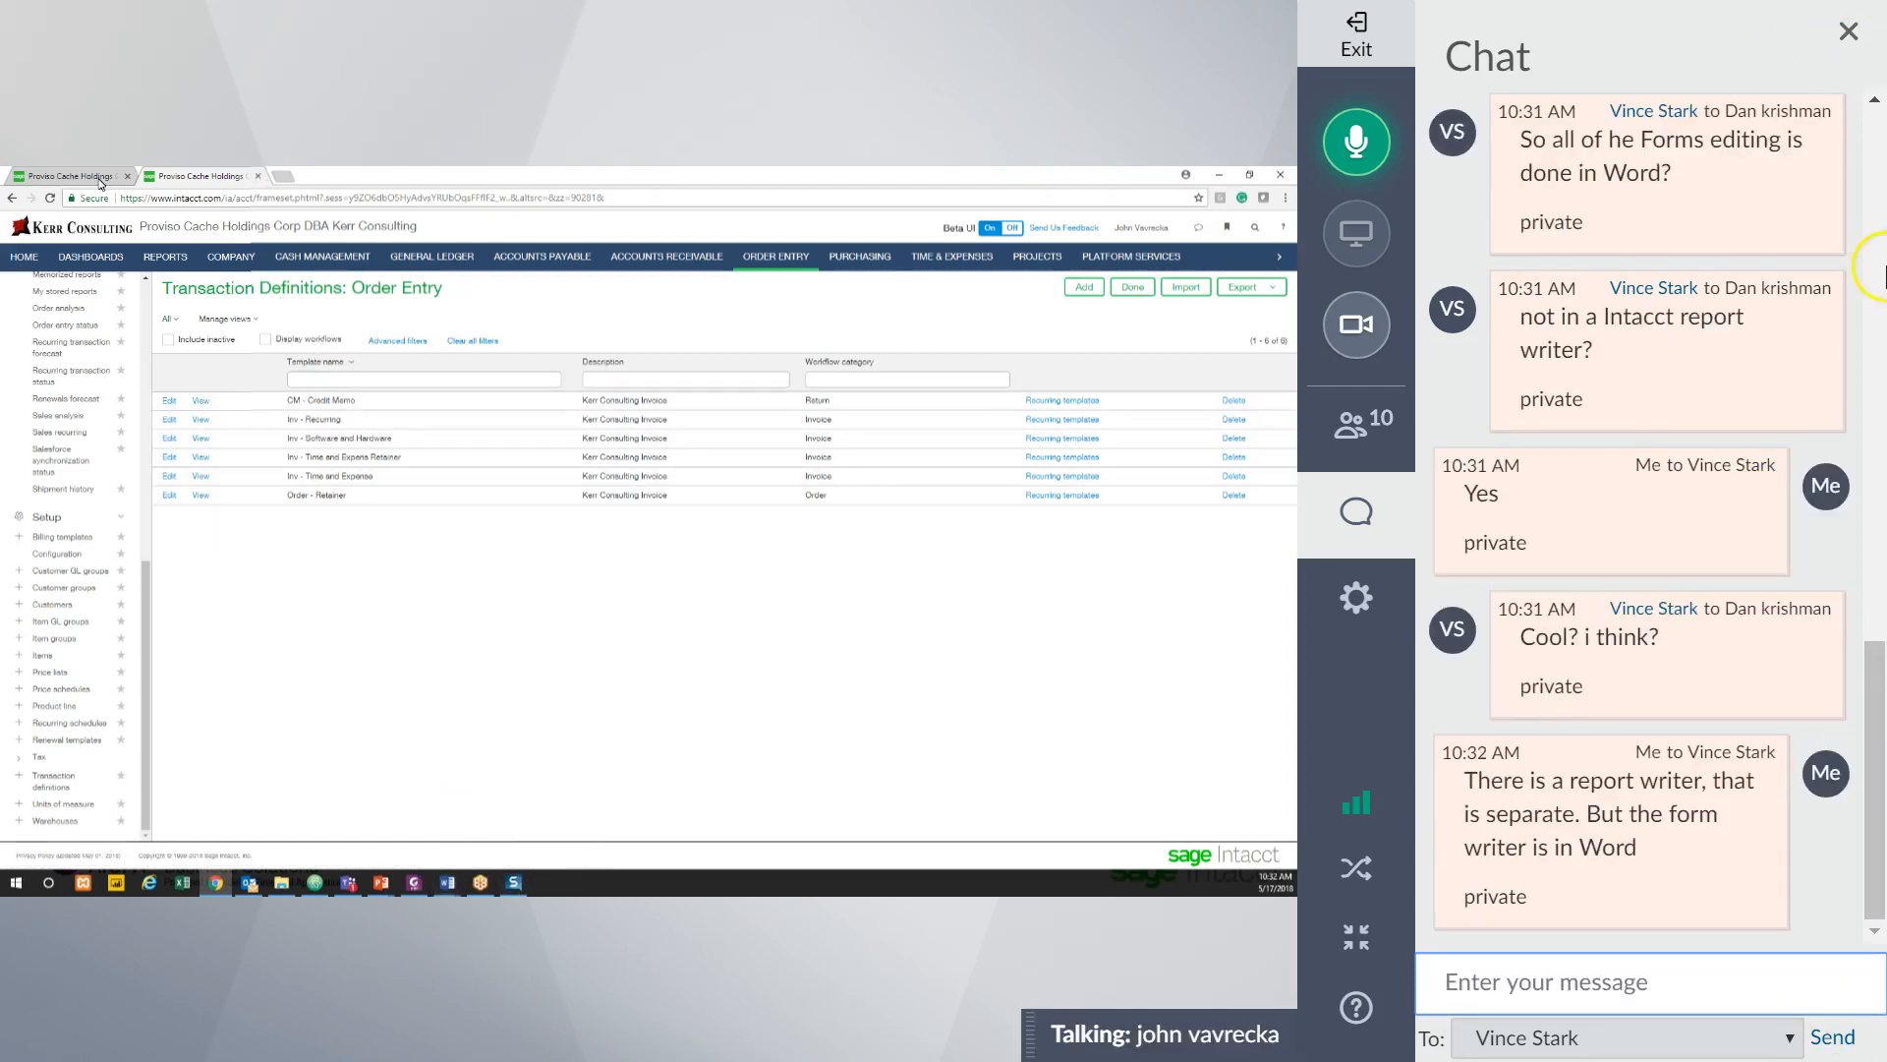
Look back through the chat history from its first messages to the latest private replies.
{"action": "scroll", "coordinate": [1685, 253], "scroll_direction": "up", "scroll_amount": 10}
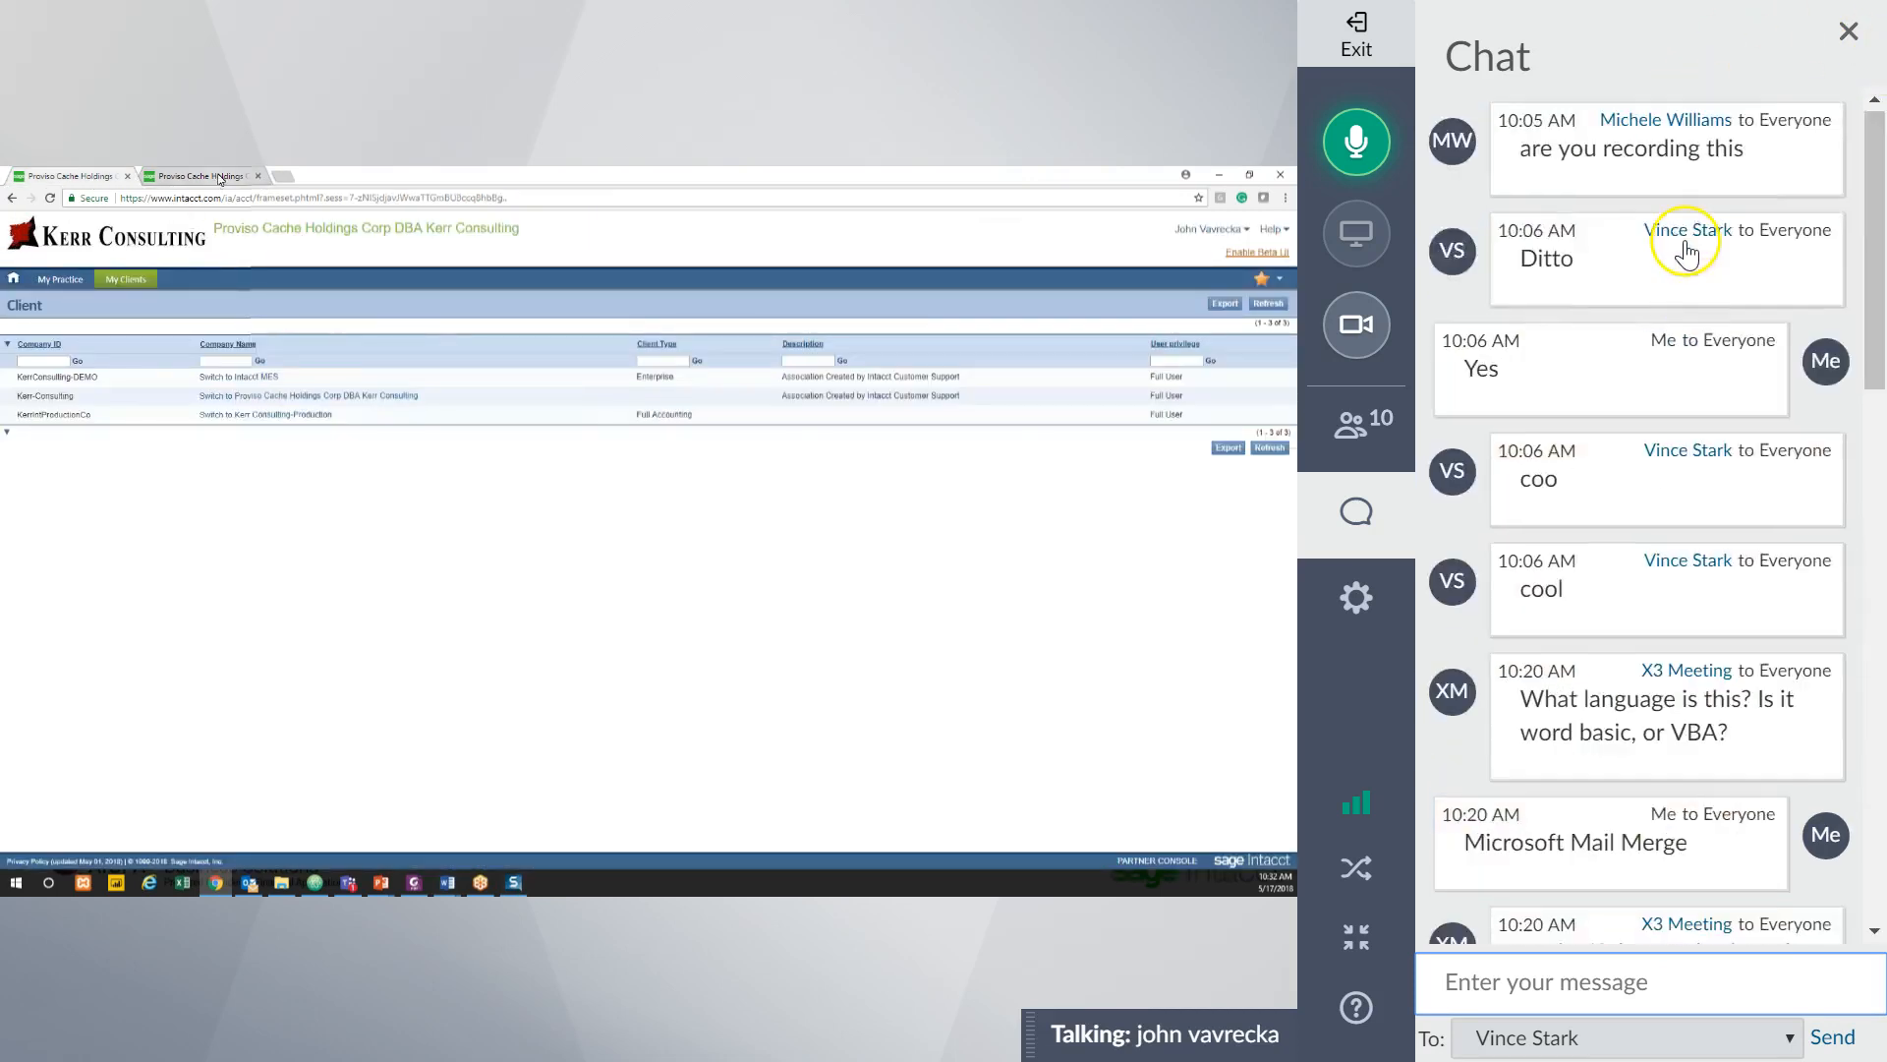
{"action": "scroll", "coordinate": [1689, 241], "scroll_direction": "down", "scroll_amount": 6}
{"action": "scroll", "coordinate": [1688, 241], "scroll_direction": "down", "scroll_amount": 2}
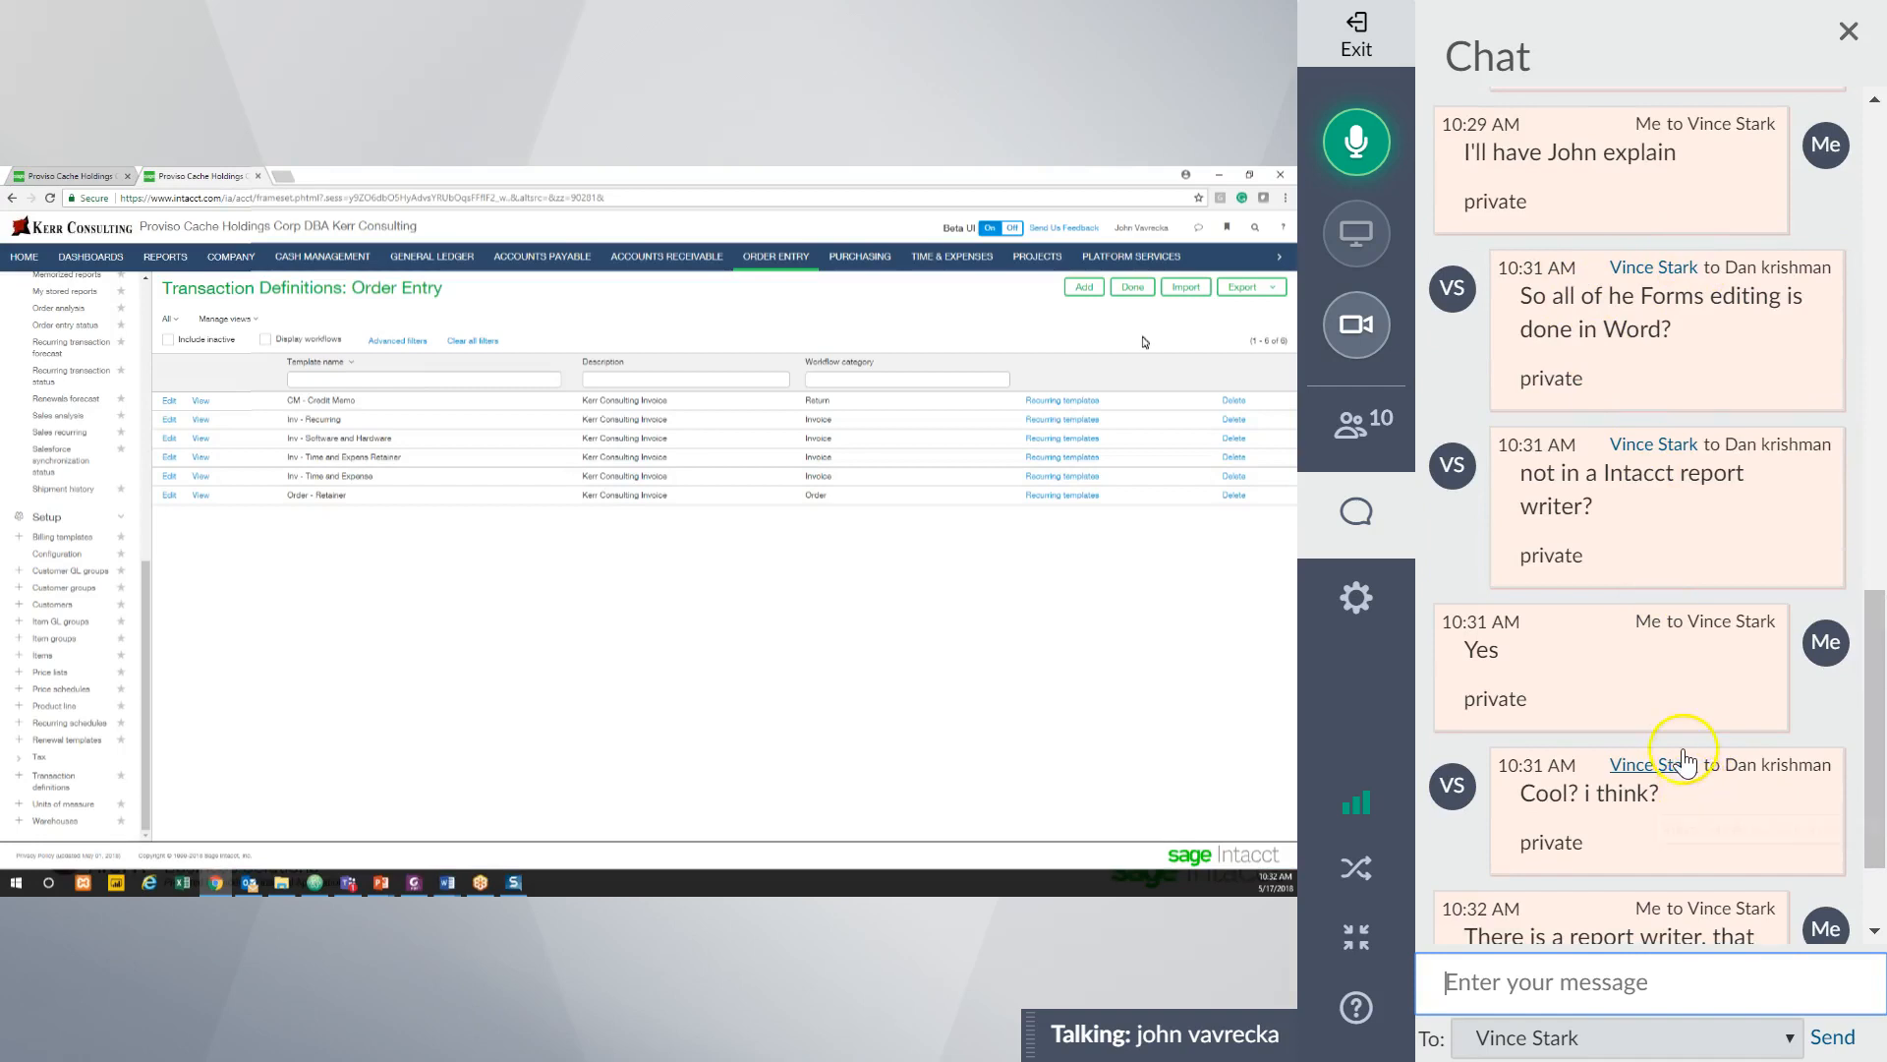
{"action": "scroll", "coordinate": [1661, 801], "scroll_direction": "down", "scroll_amount": 2}
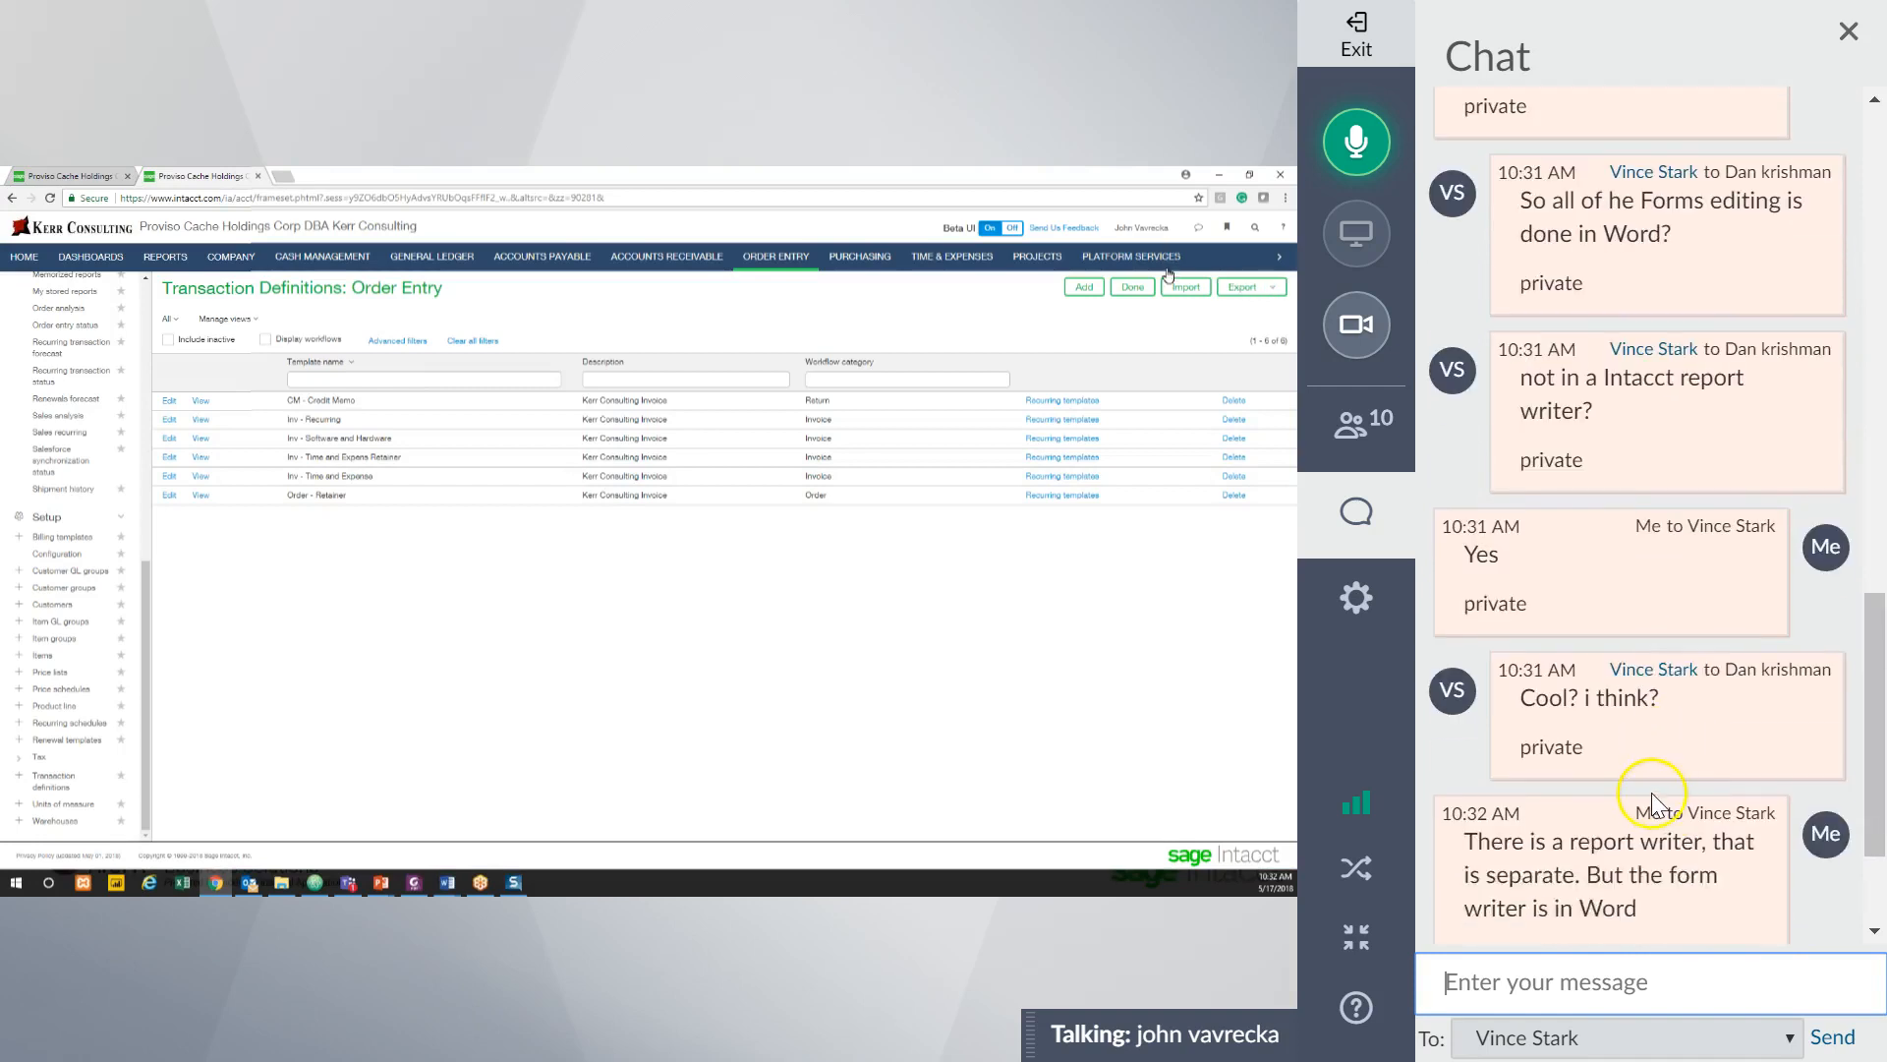
Show the meeting's attendee list and bring the Word invoice template intacct_sales_invoice_sample_6 (1) into view.
{"action": "left_click", "coordinate": [1352, 433]}
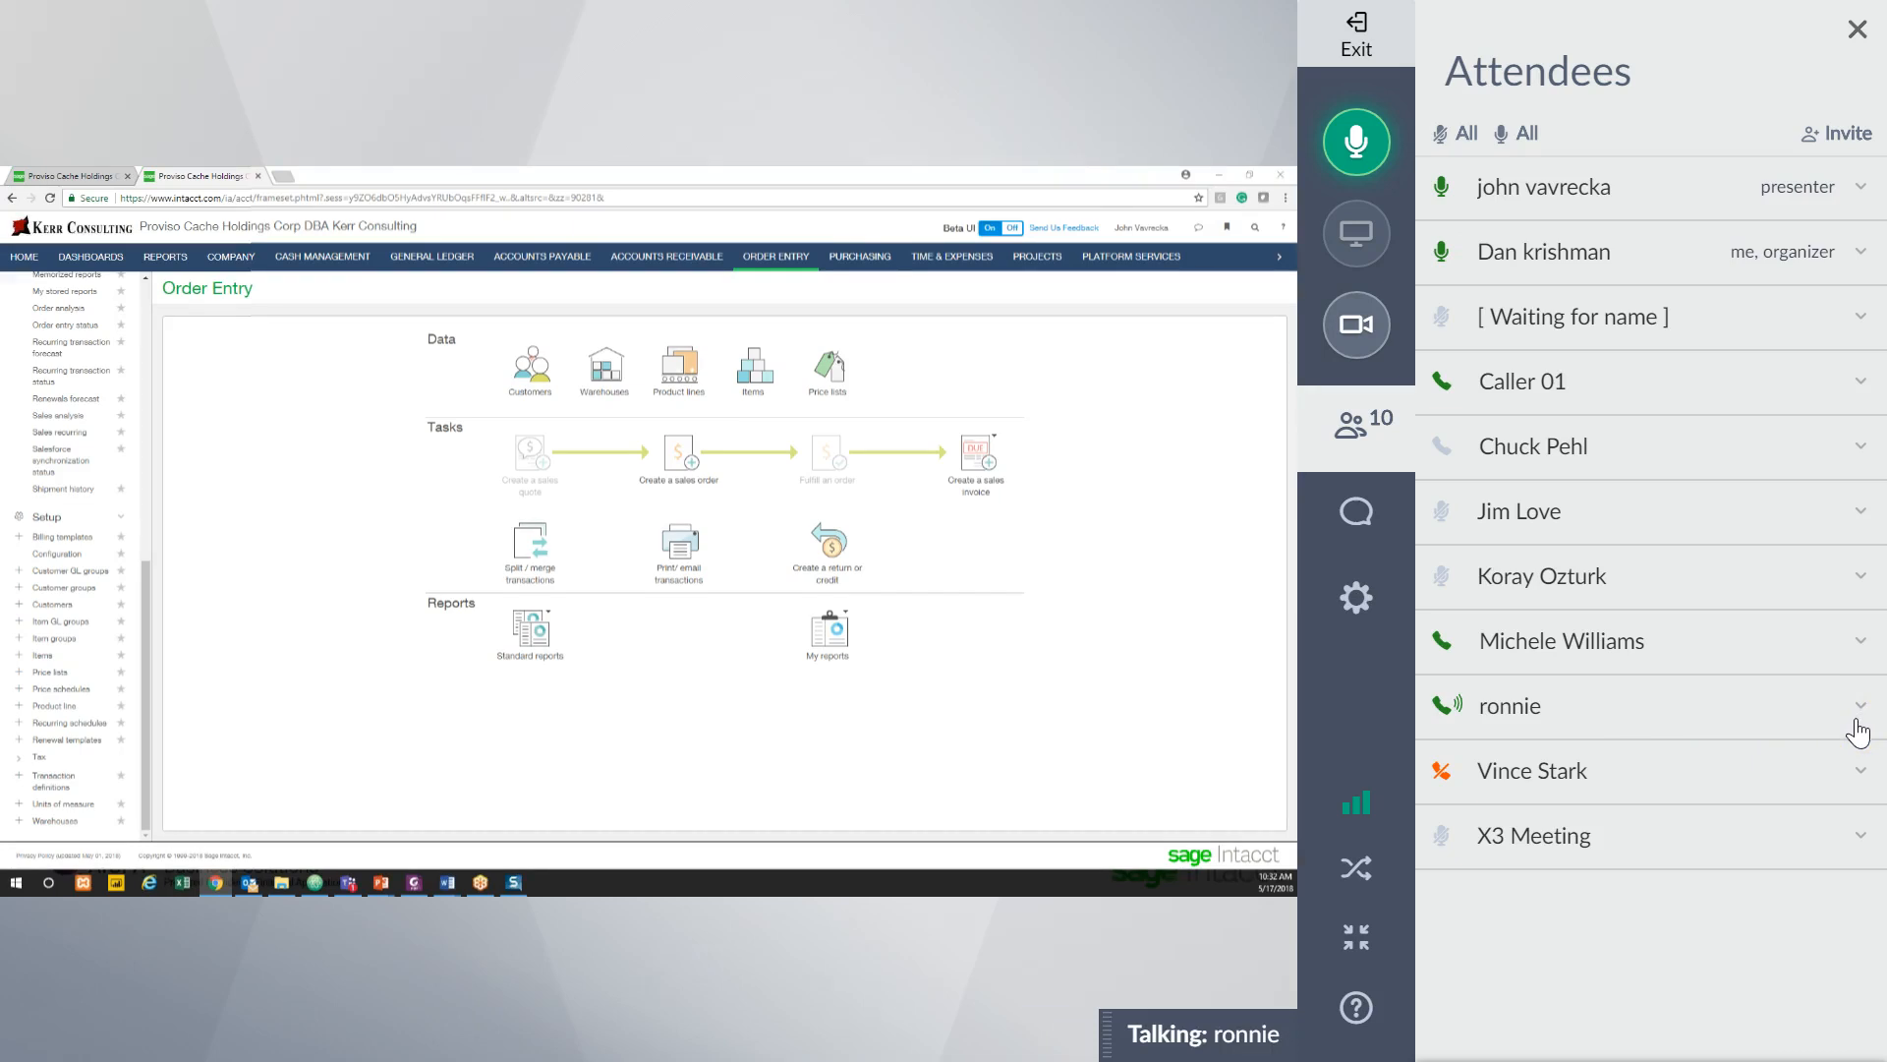
{"action": "mouse_move", "coordinate": [448, 882]}
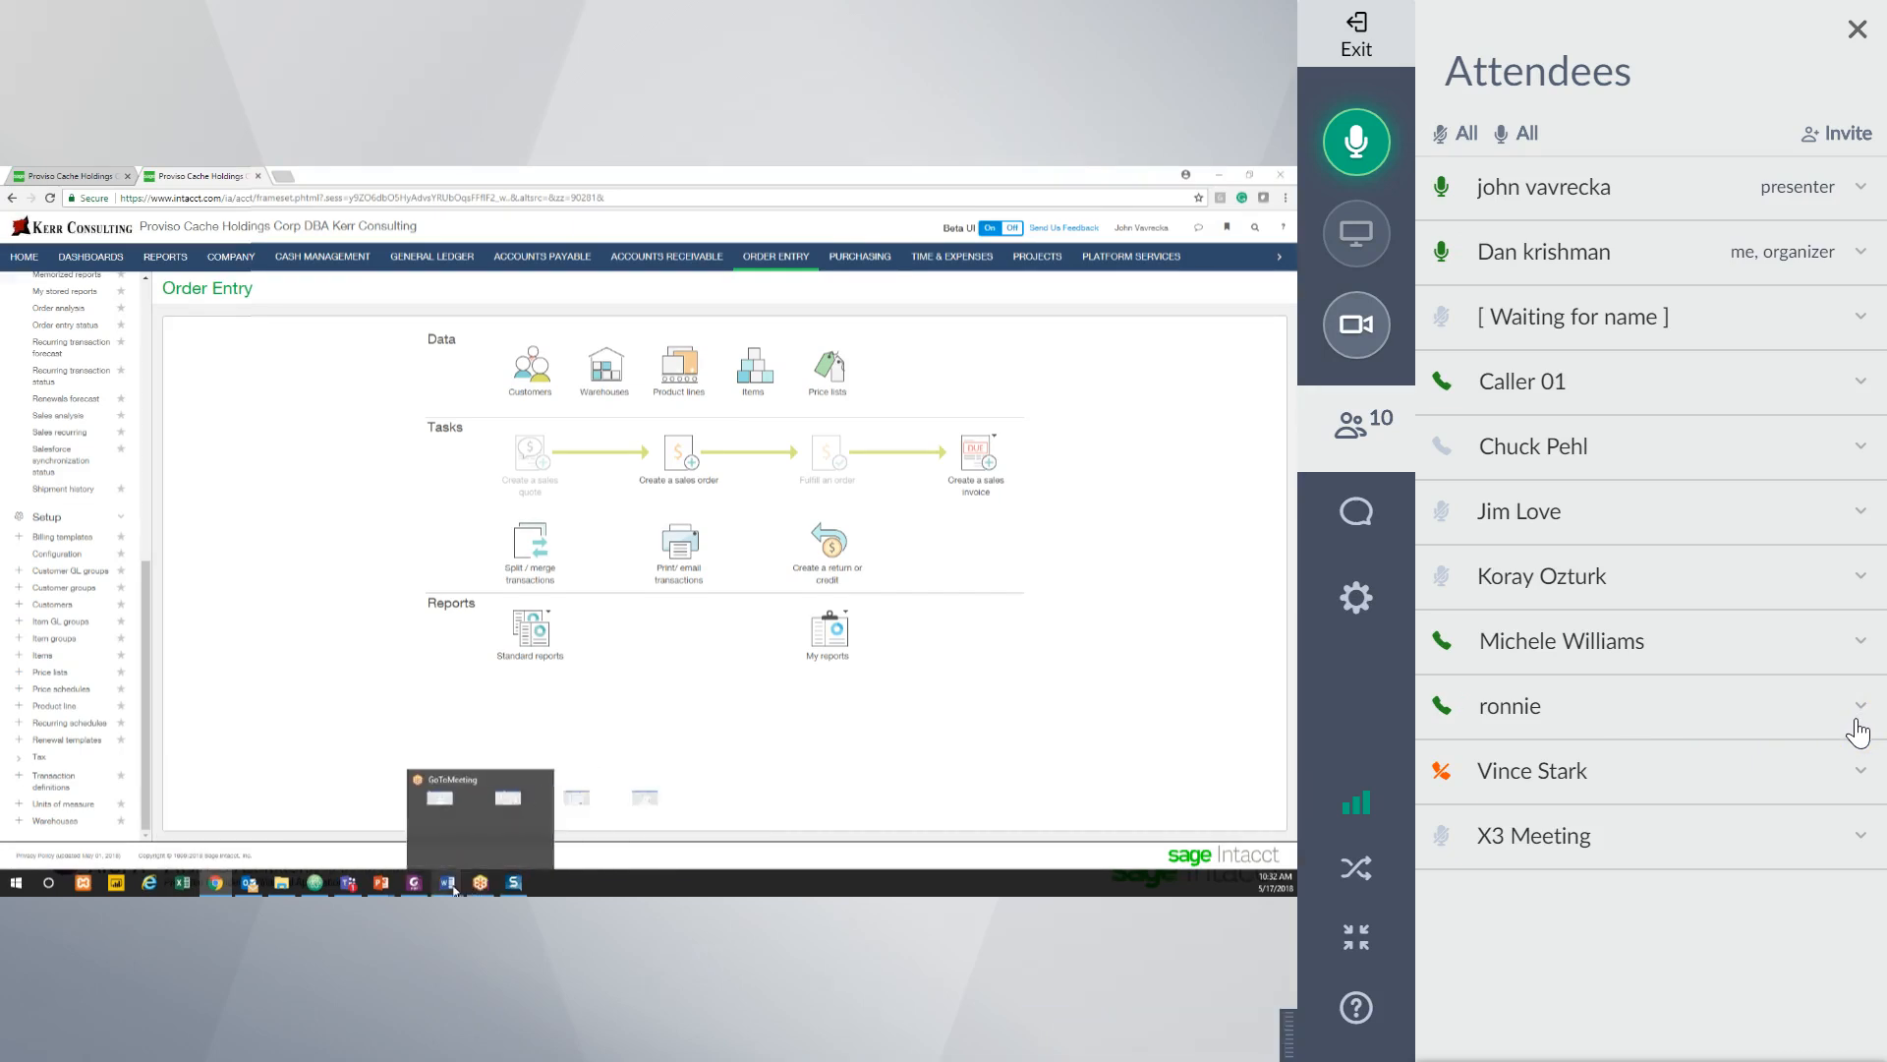
{"action": "left_click", "coordinate": [644, 845]}
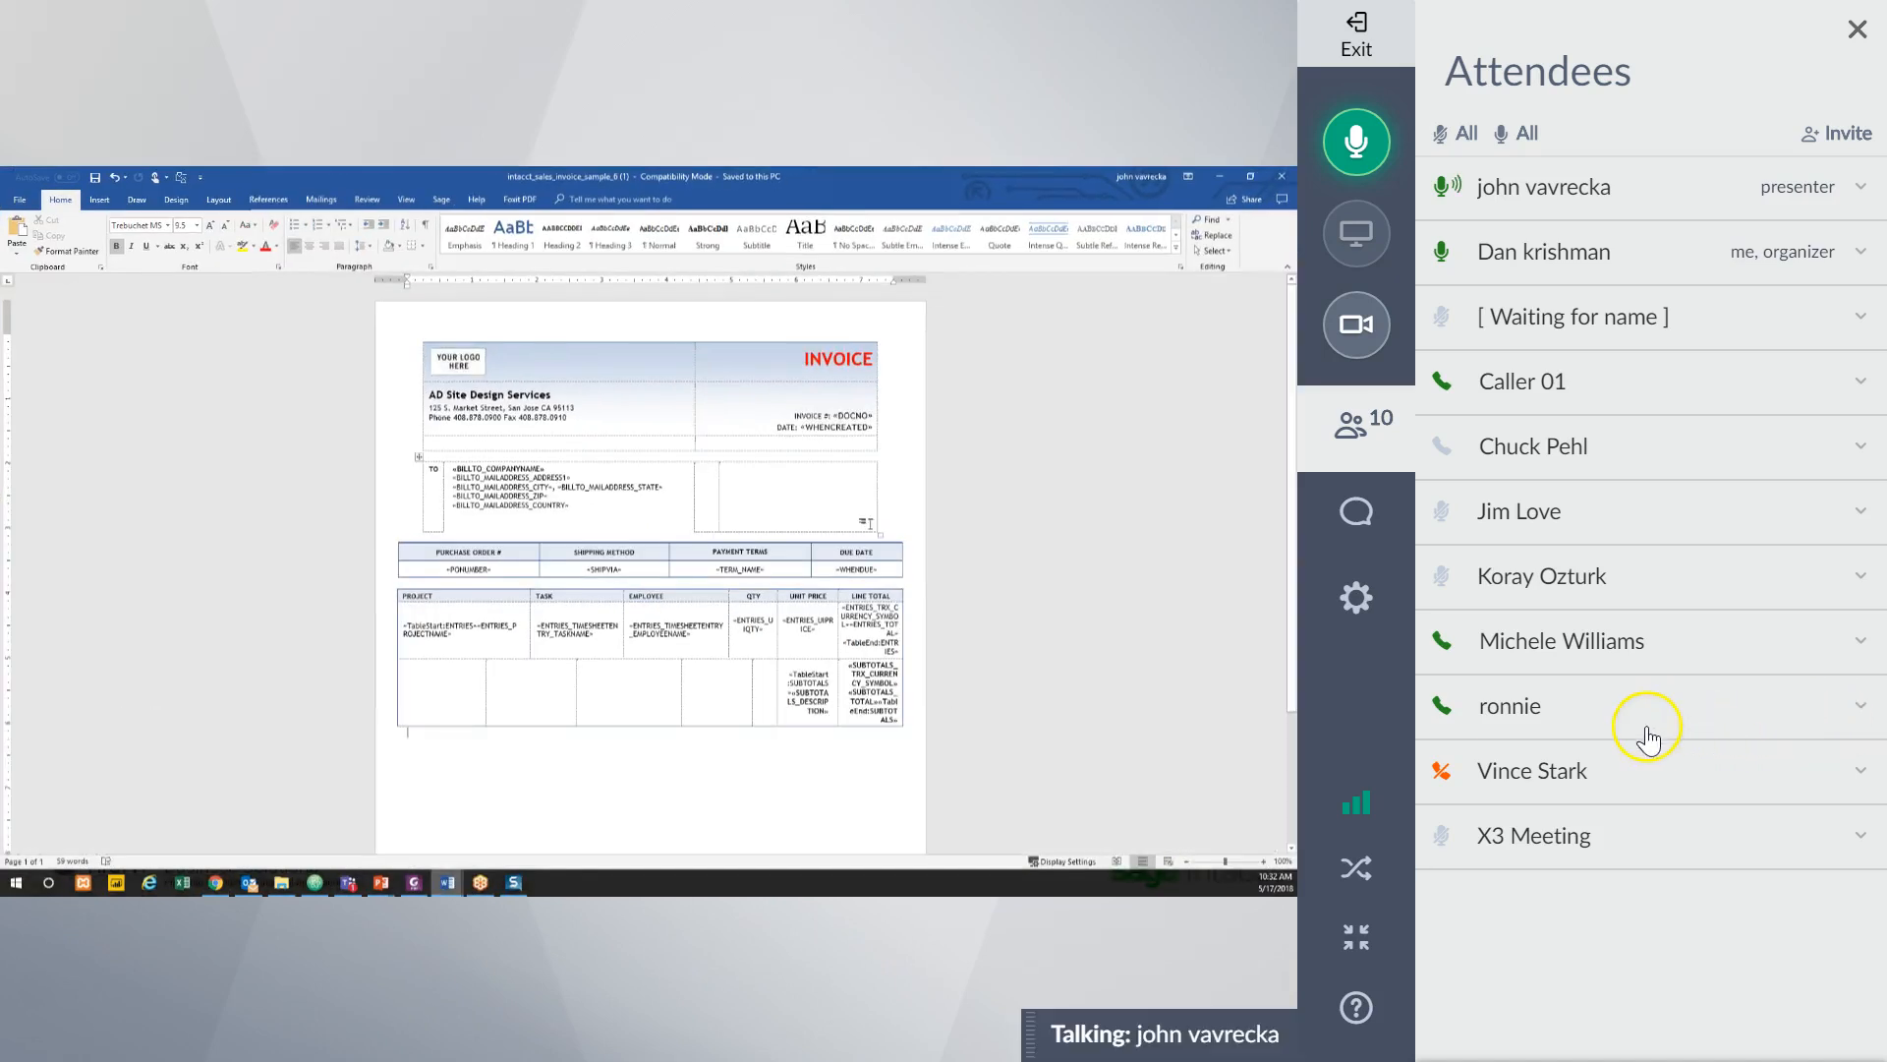
Return to the chat, read the newest messages and close the chat.
{"action": "left_click", "coordinate": [1360, 510]}
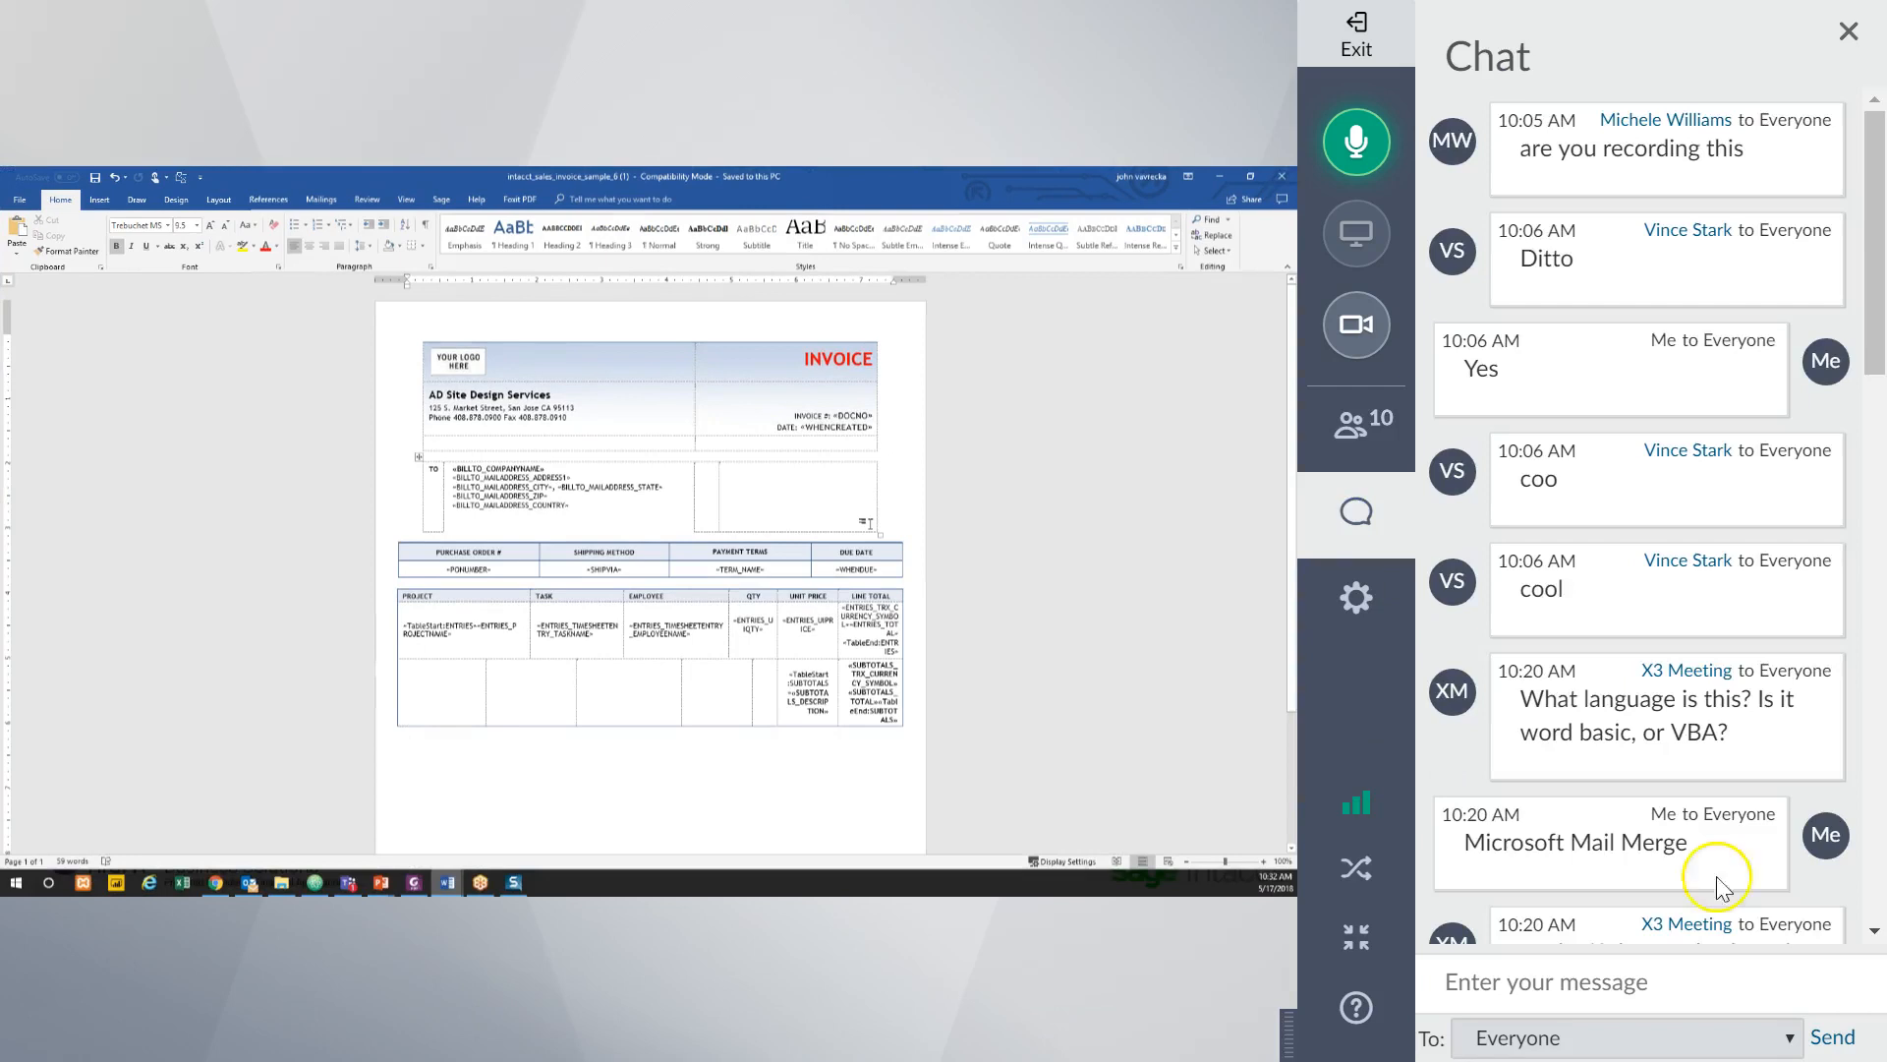
{"action": "scroll", "coordinate": [1715, 878], "scroll_direction": "down", "scroll_amount": 5}
{"action": "scroll", "coordinate": [1707, 878], "scroll_direction": "down", "scroll_amount": 3}
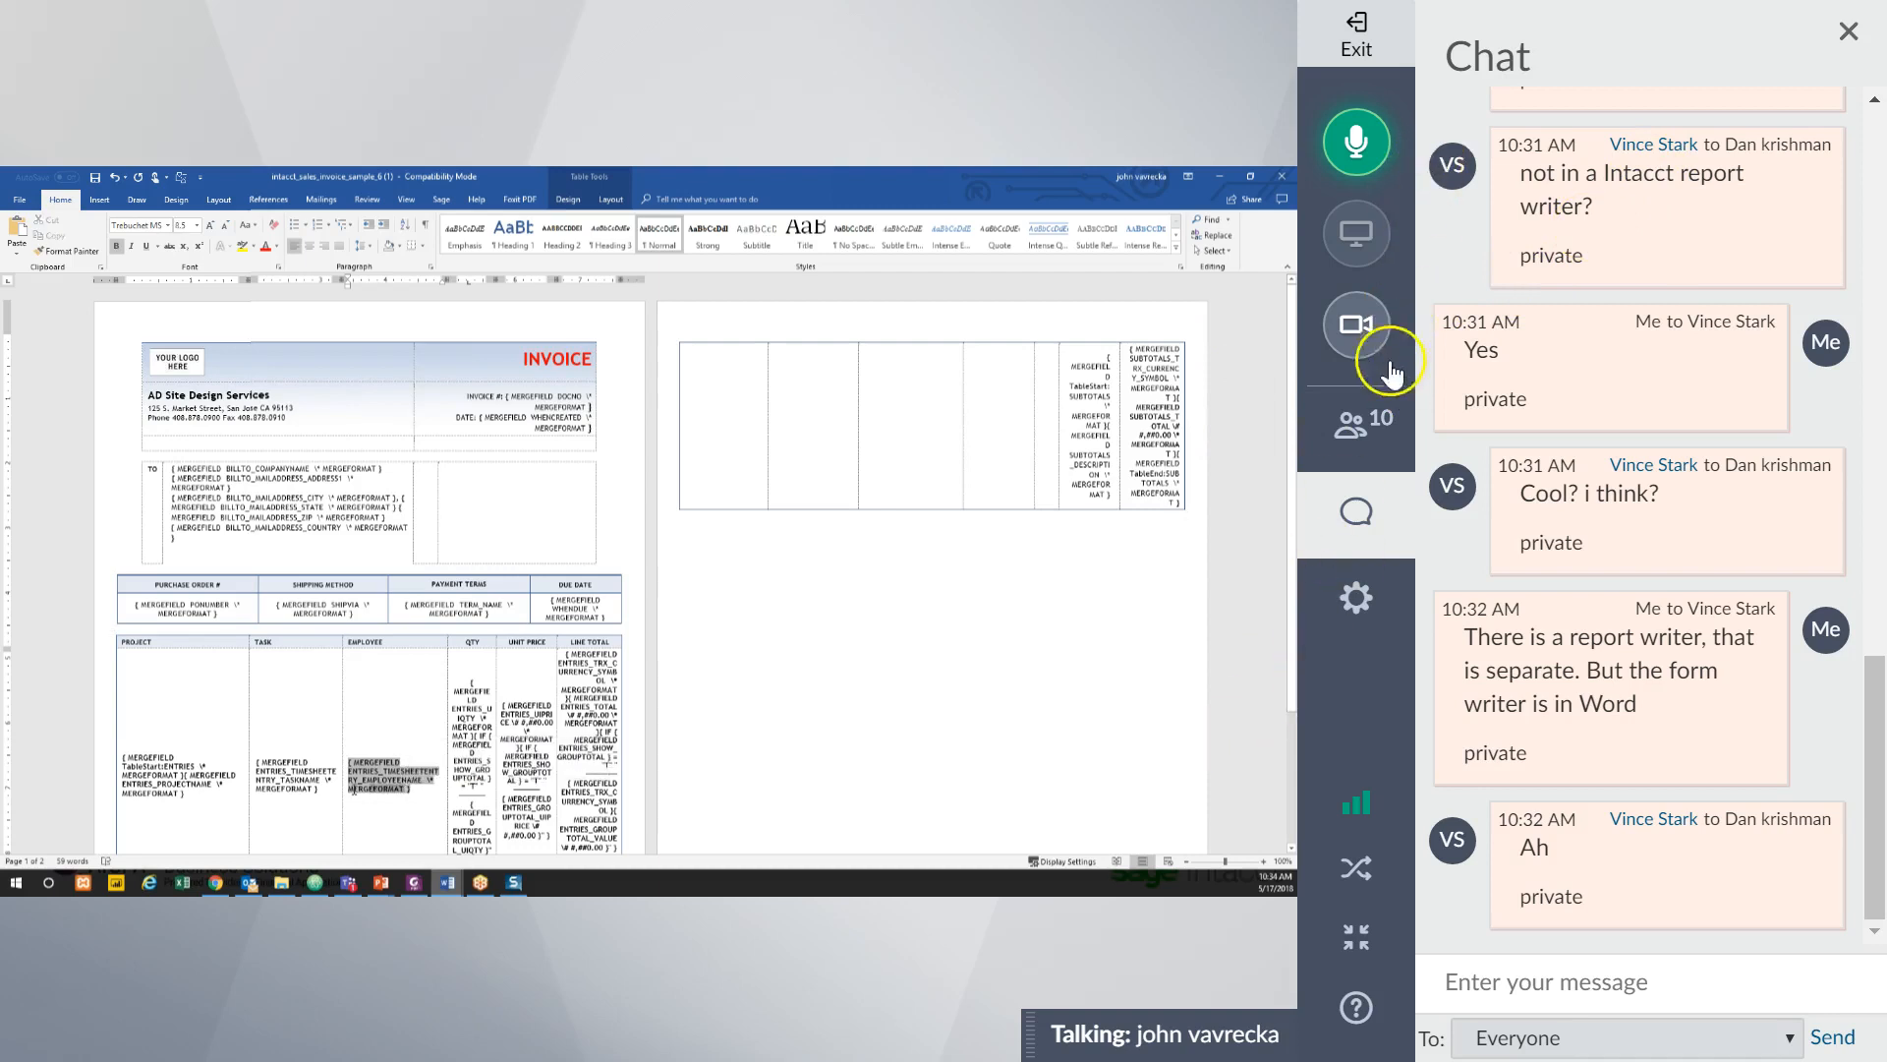
{"action": "left_click", "coordinate": [1648, 980]}
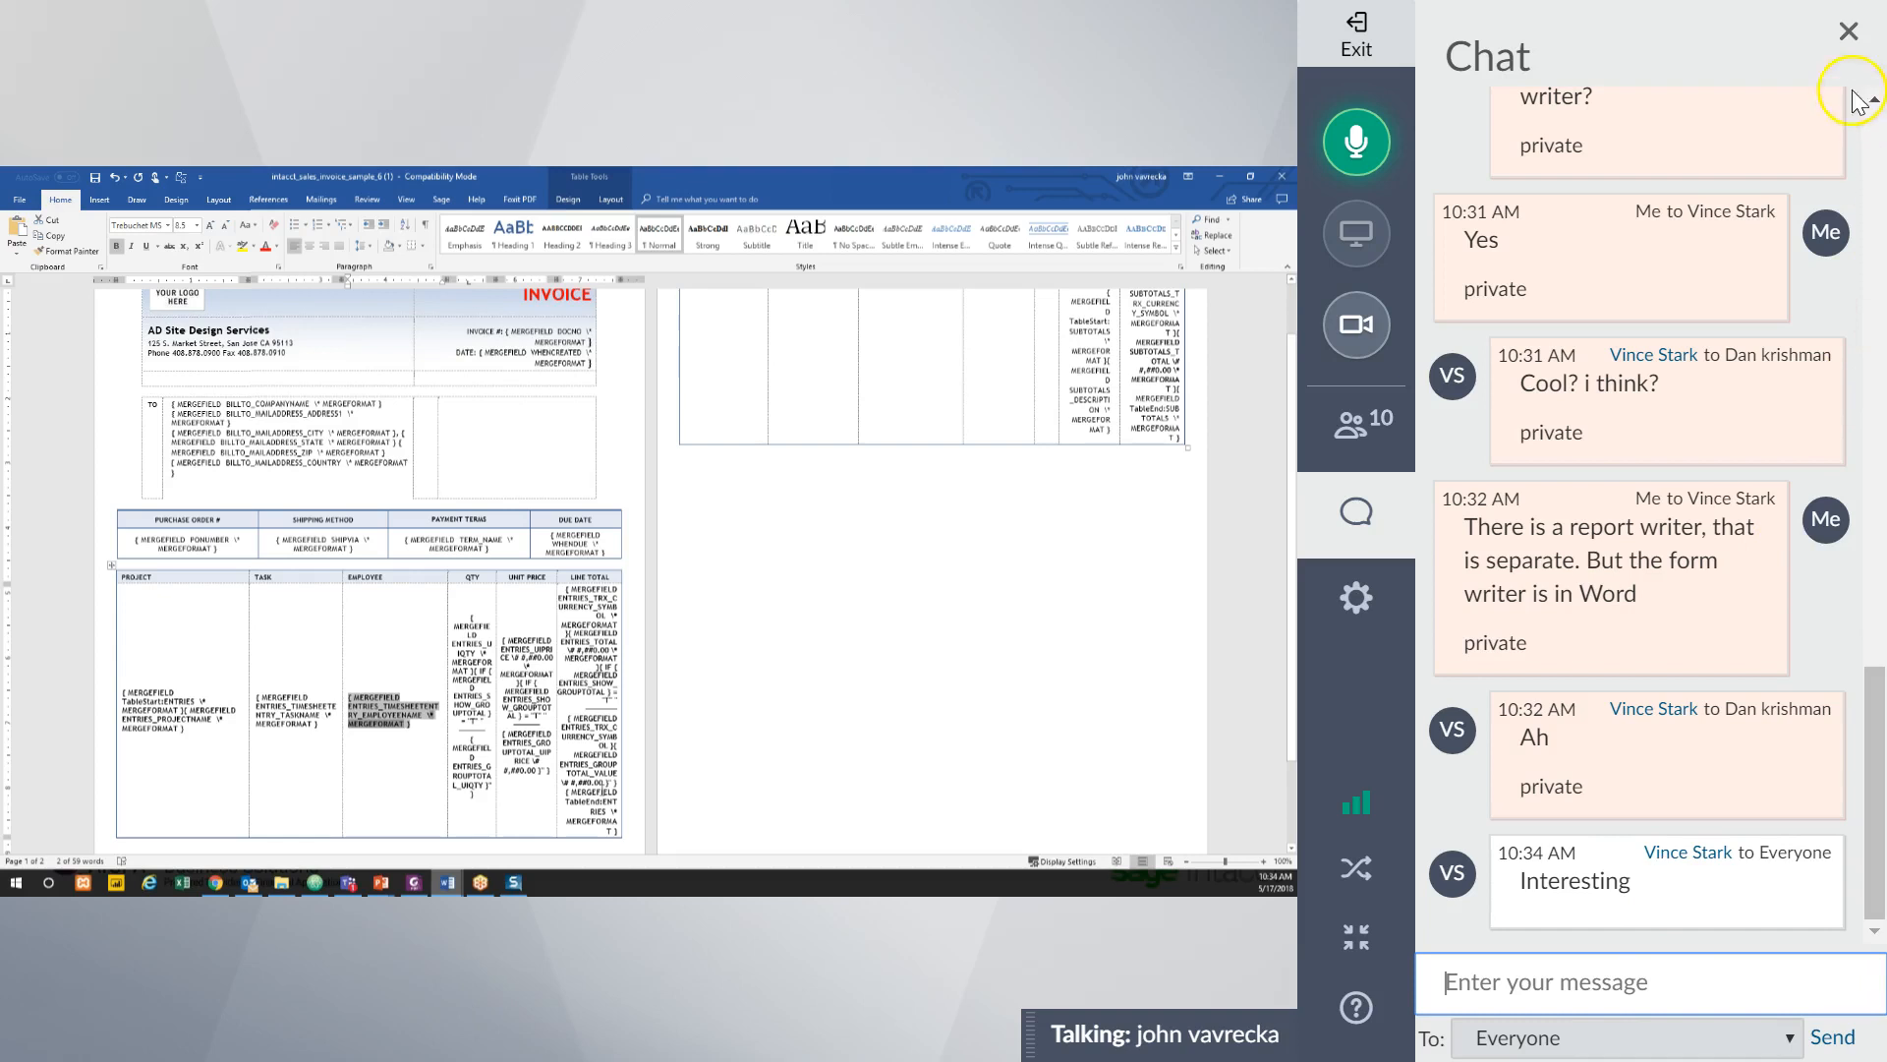
{"action": "left_click", "coordinate": [1848, 32]}
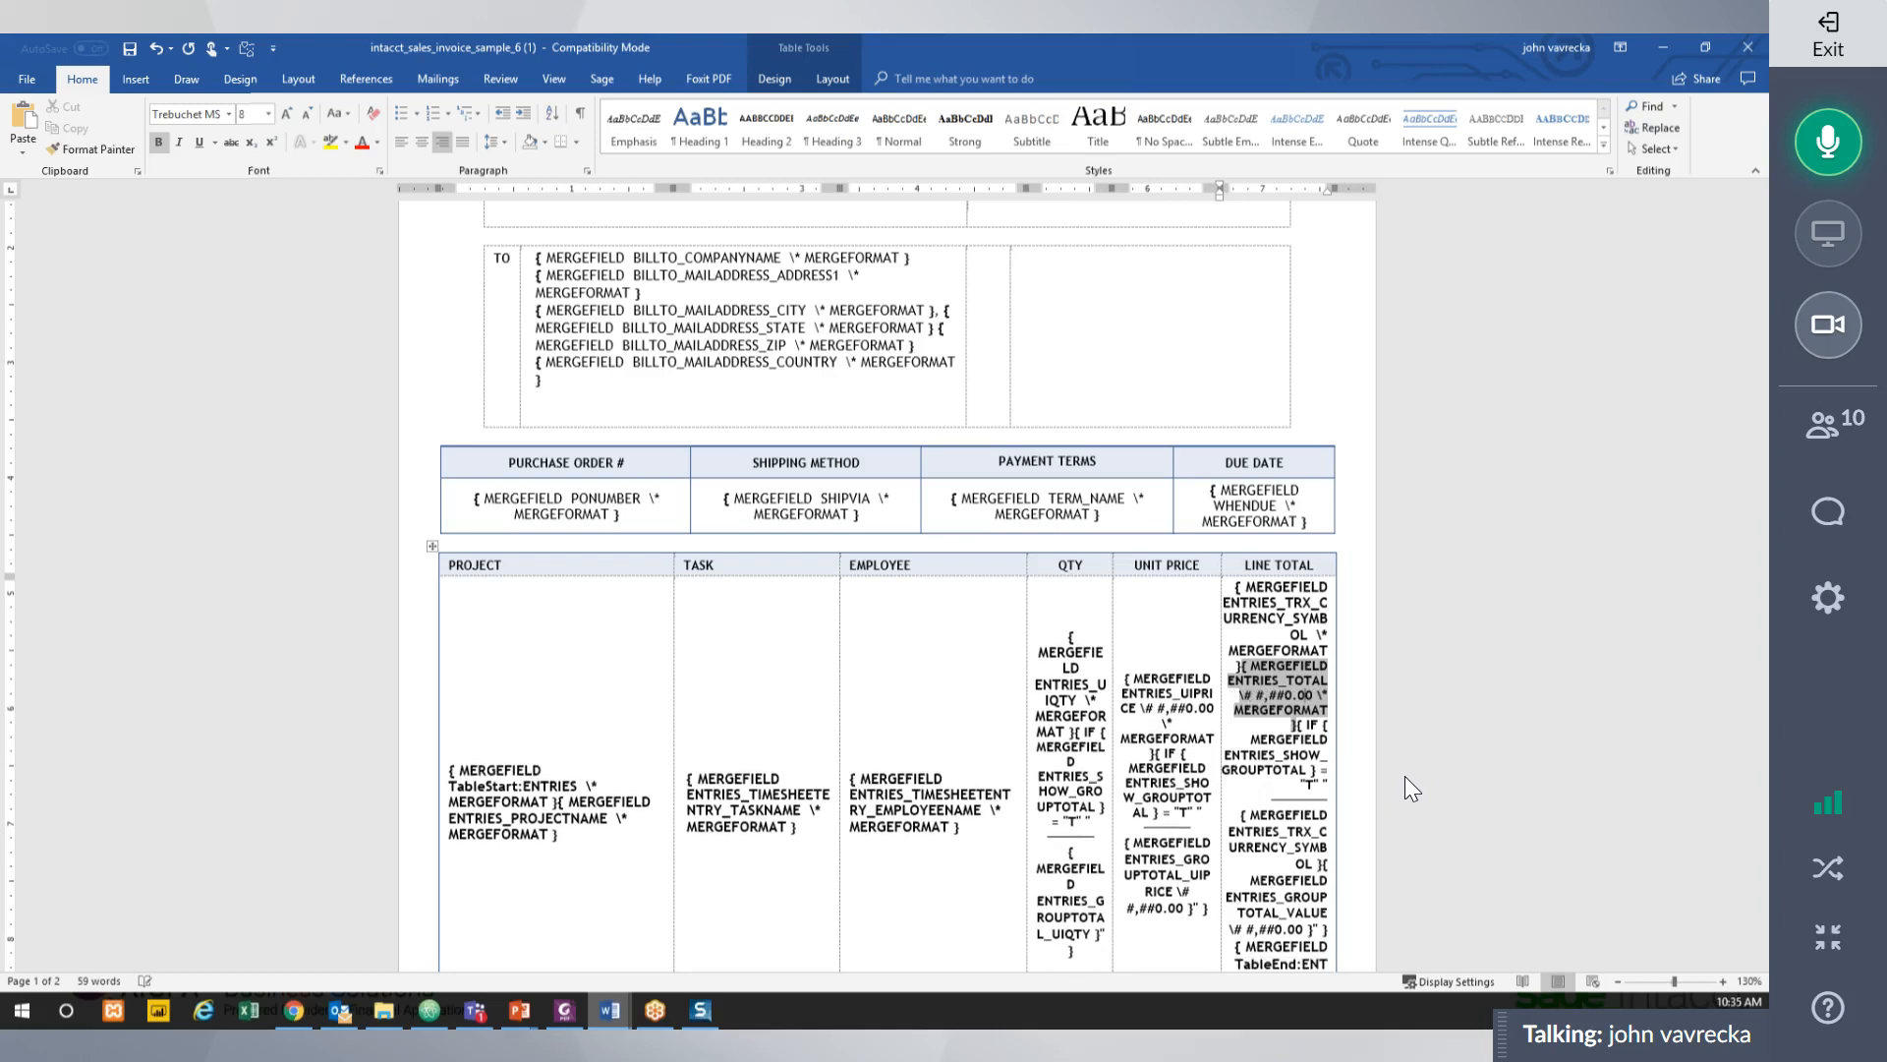
Check the attendee list and the chat for new activity, leaving both closed.
{"action": "left_click", "coordinate": [1831, 423]}
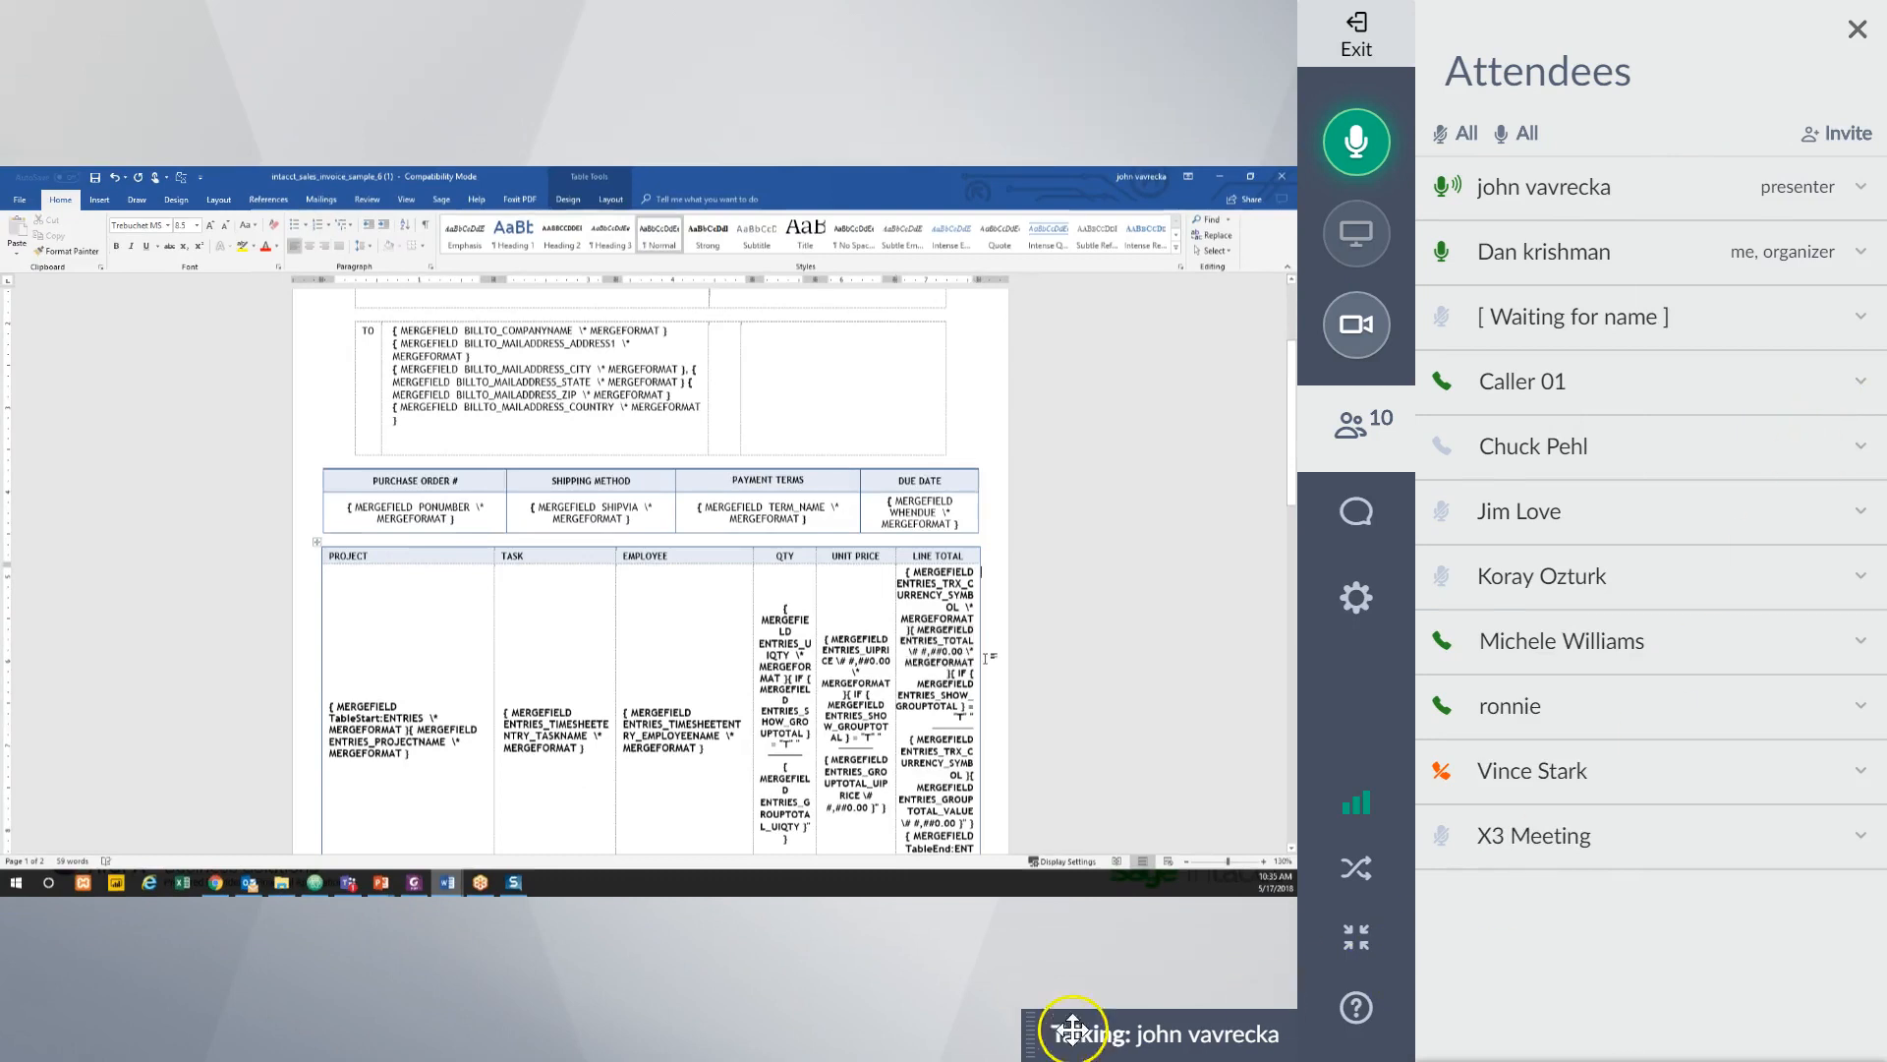
{"action": "left_click", "coordinate": [1362, 509]}
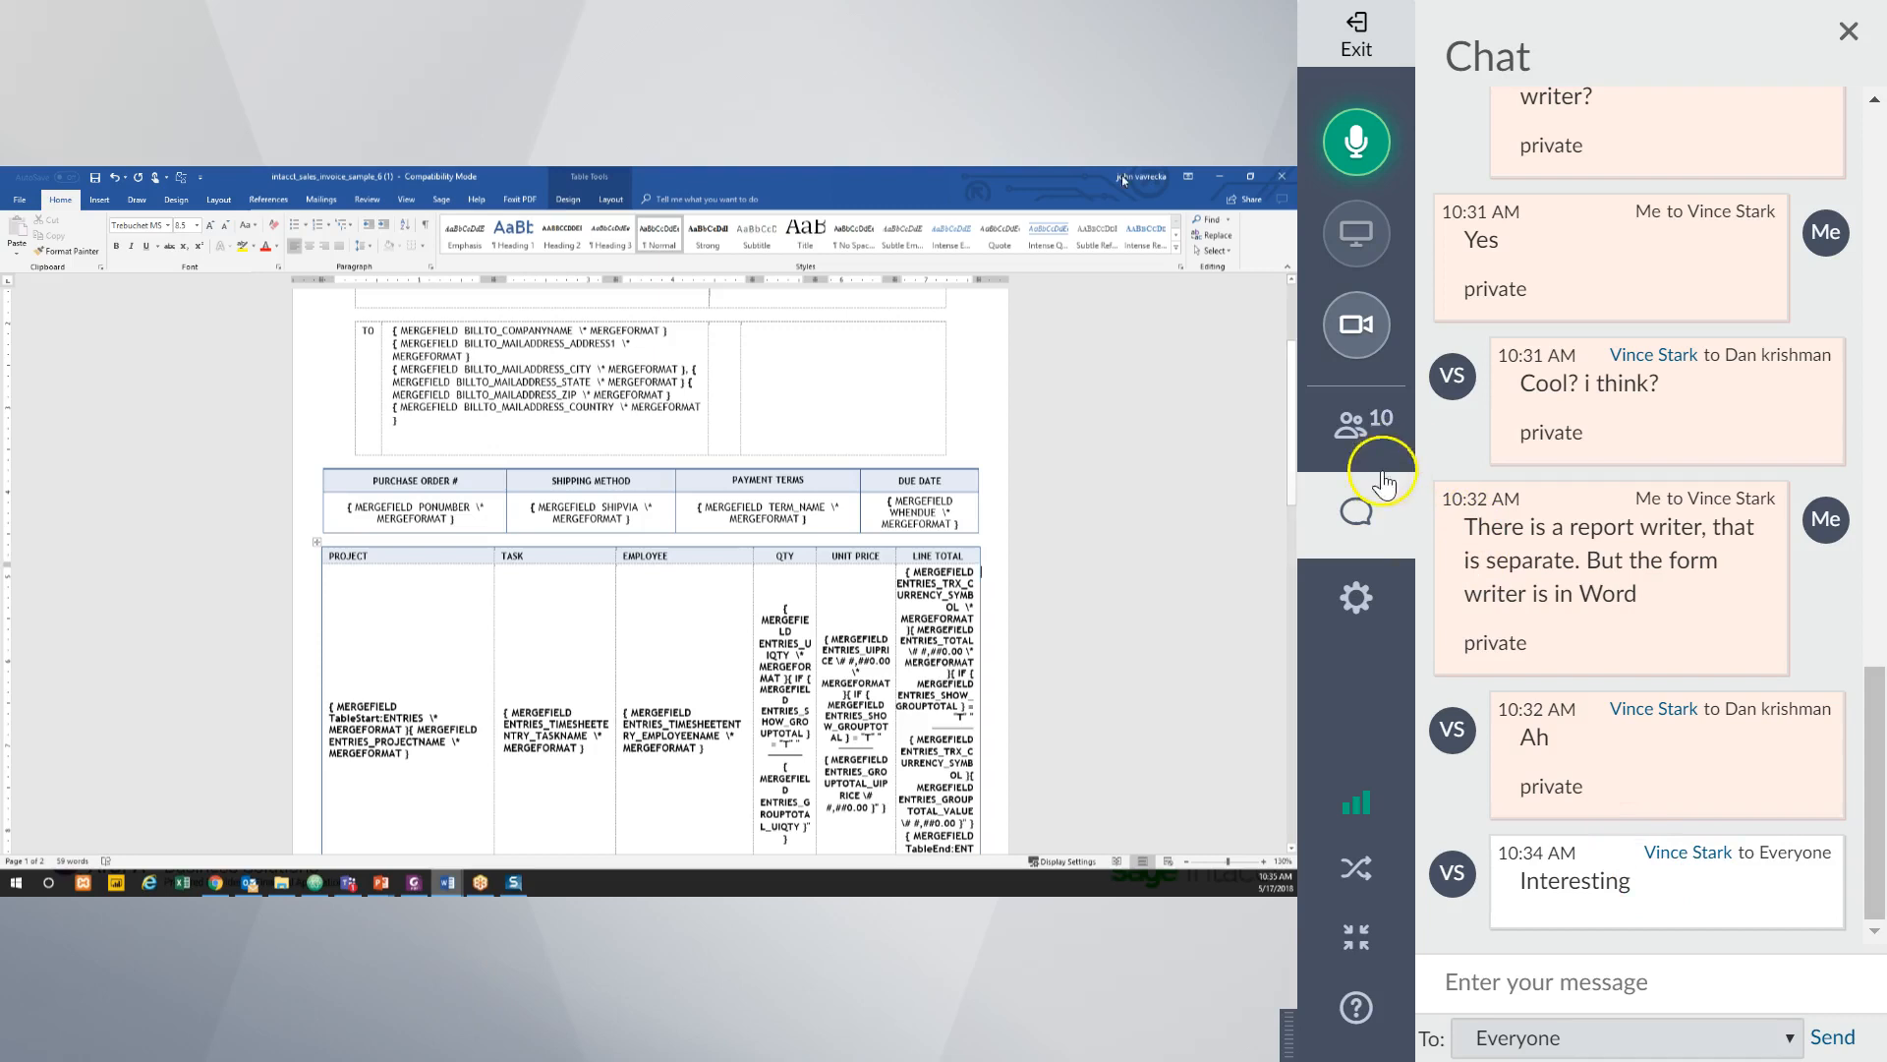
{"action": "left_click", "coordinate": [1359, 519]}
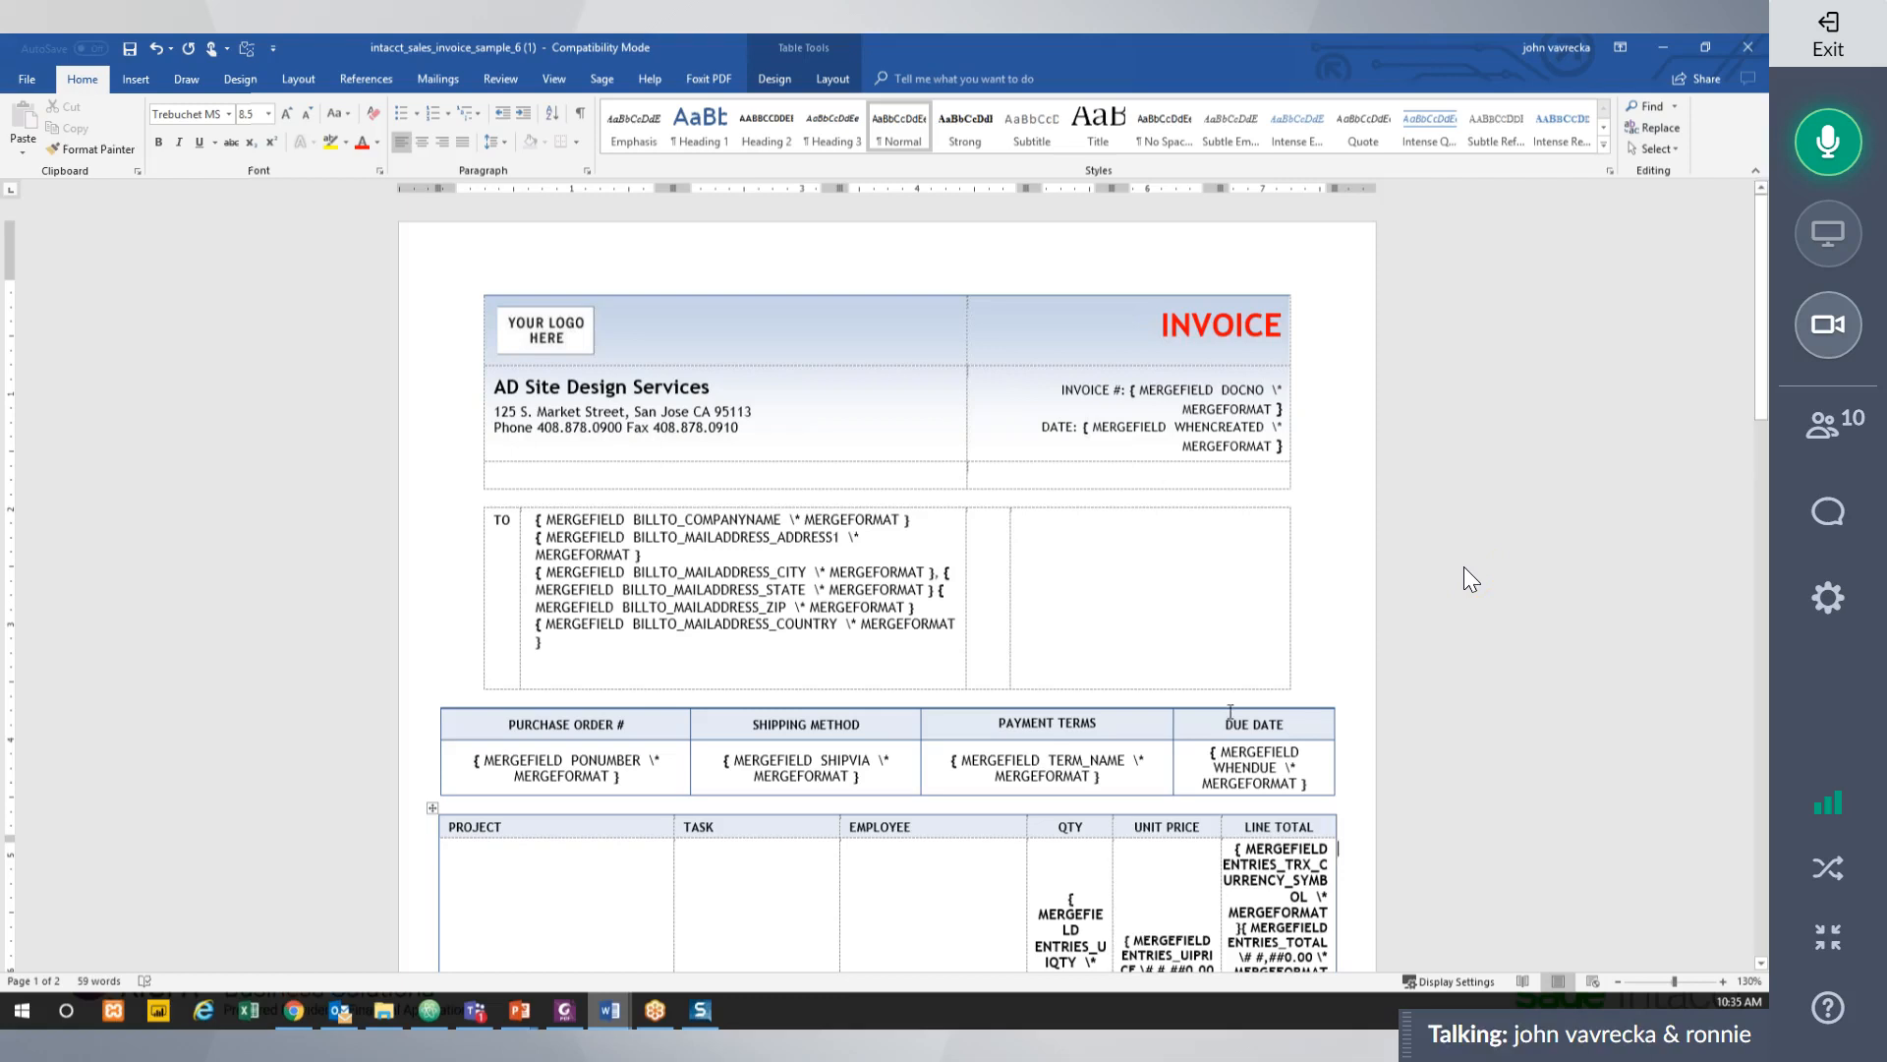
Examine the merge field codes in the invoice's line-item table and check the attendee list again.
{"action": "scroll", "coordinate": [884, 615], "scroll_direction": "down", "scroll_amount": 5}
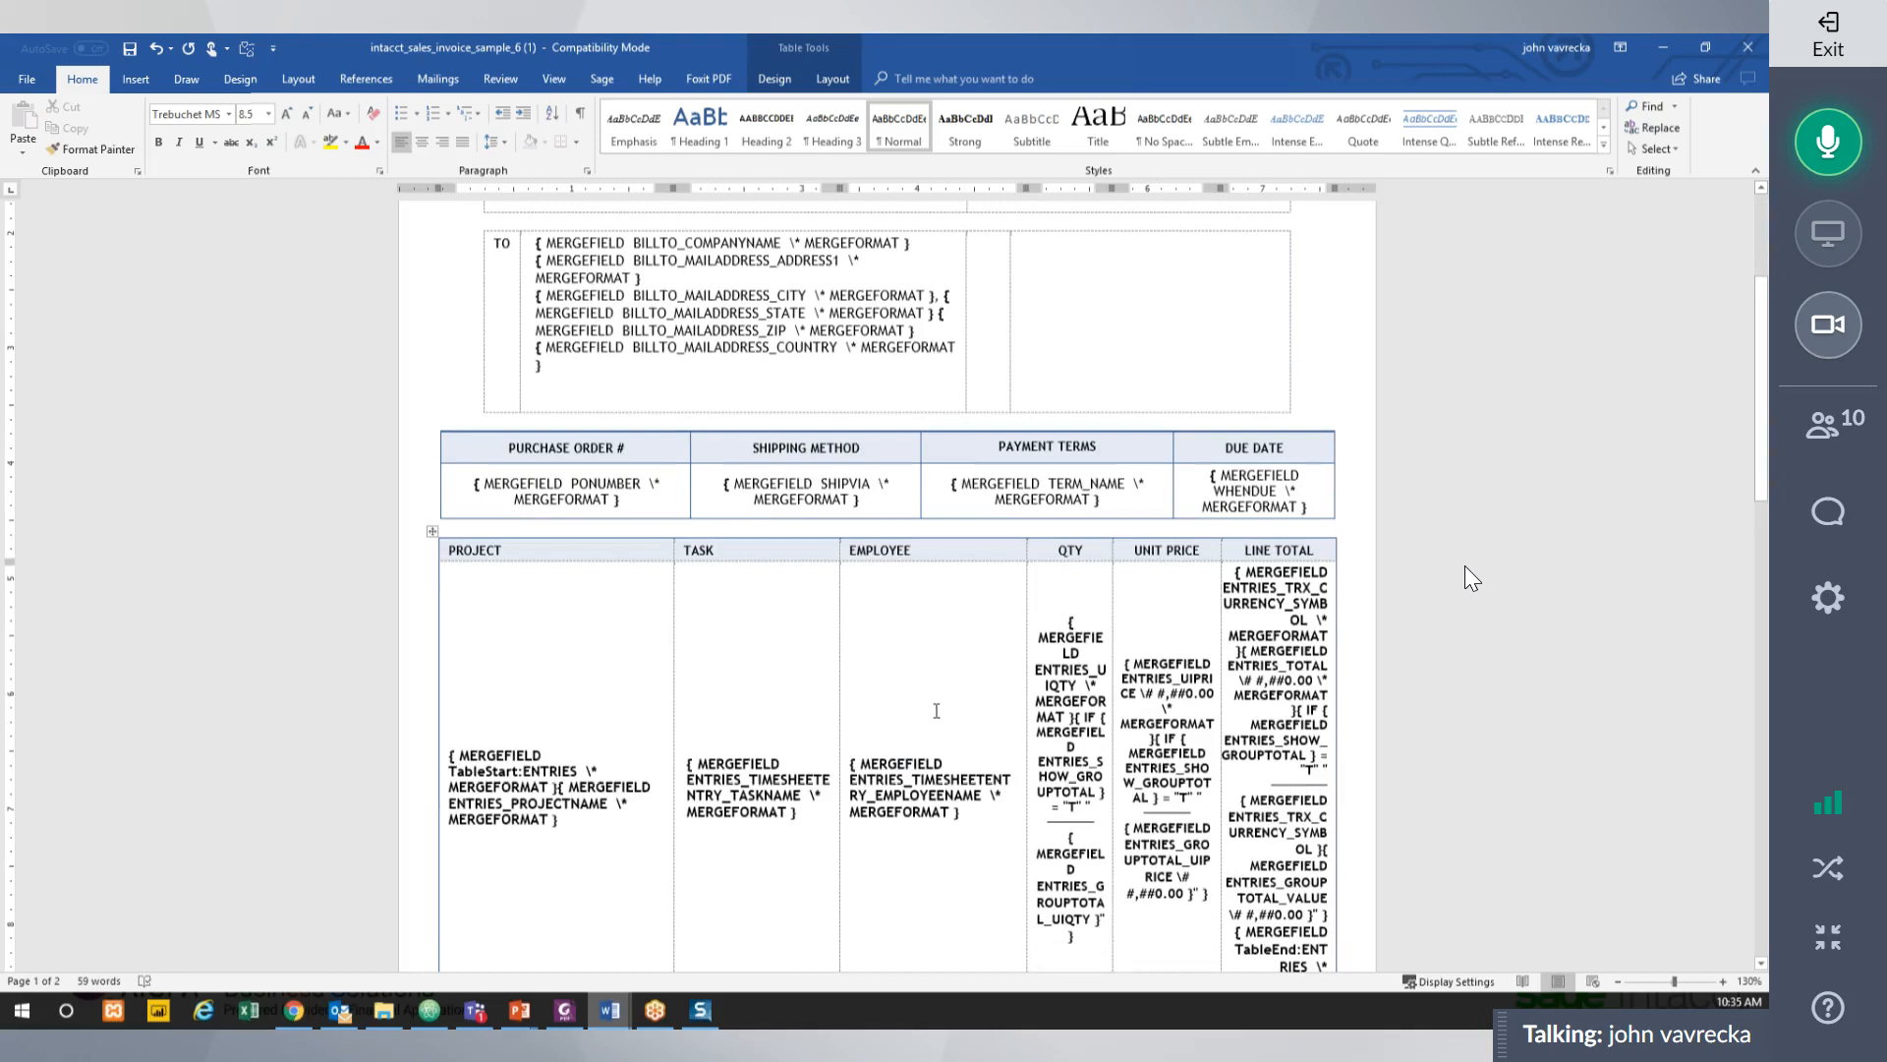
{"action": "left_click", "coordinate": [1466, 562]}
{"action": "left_click", "coordinate": [1843, 424]}
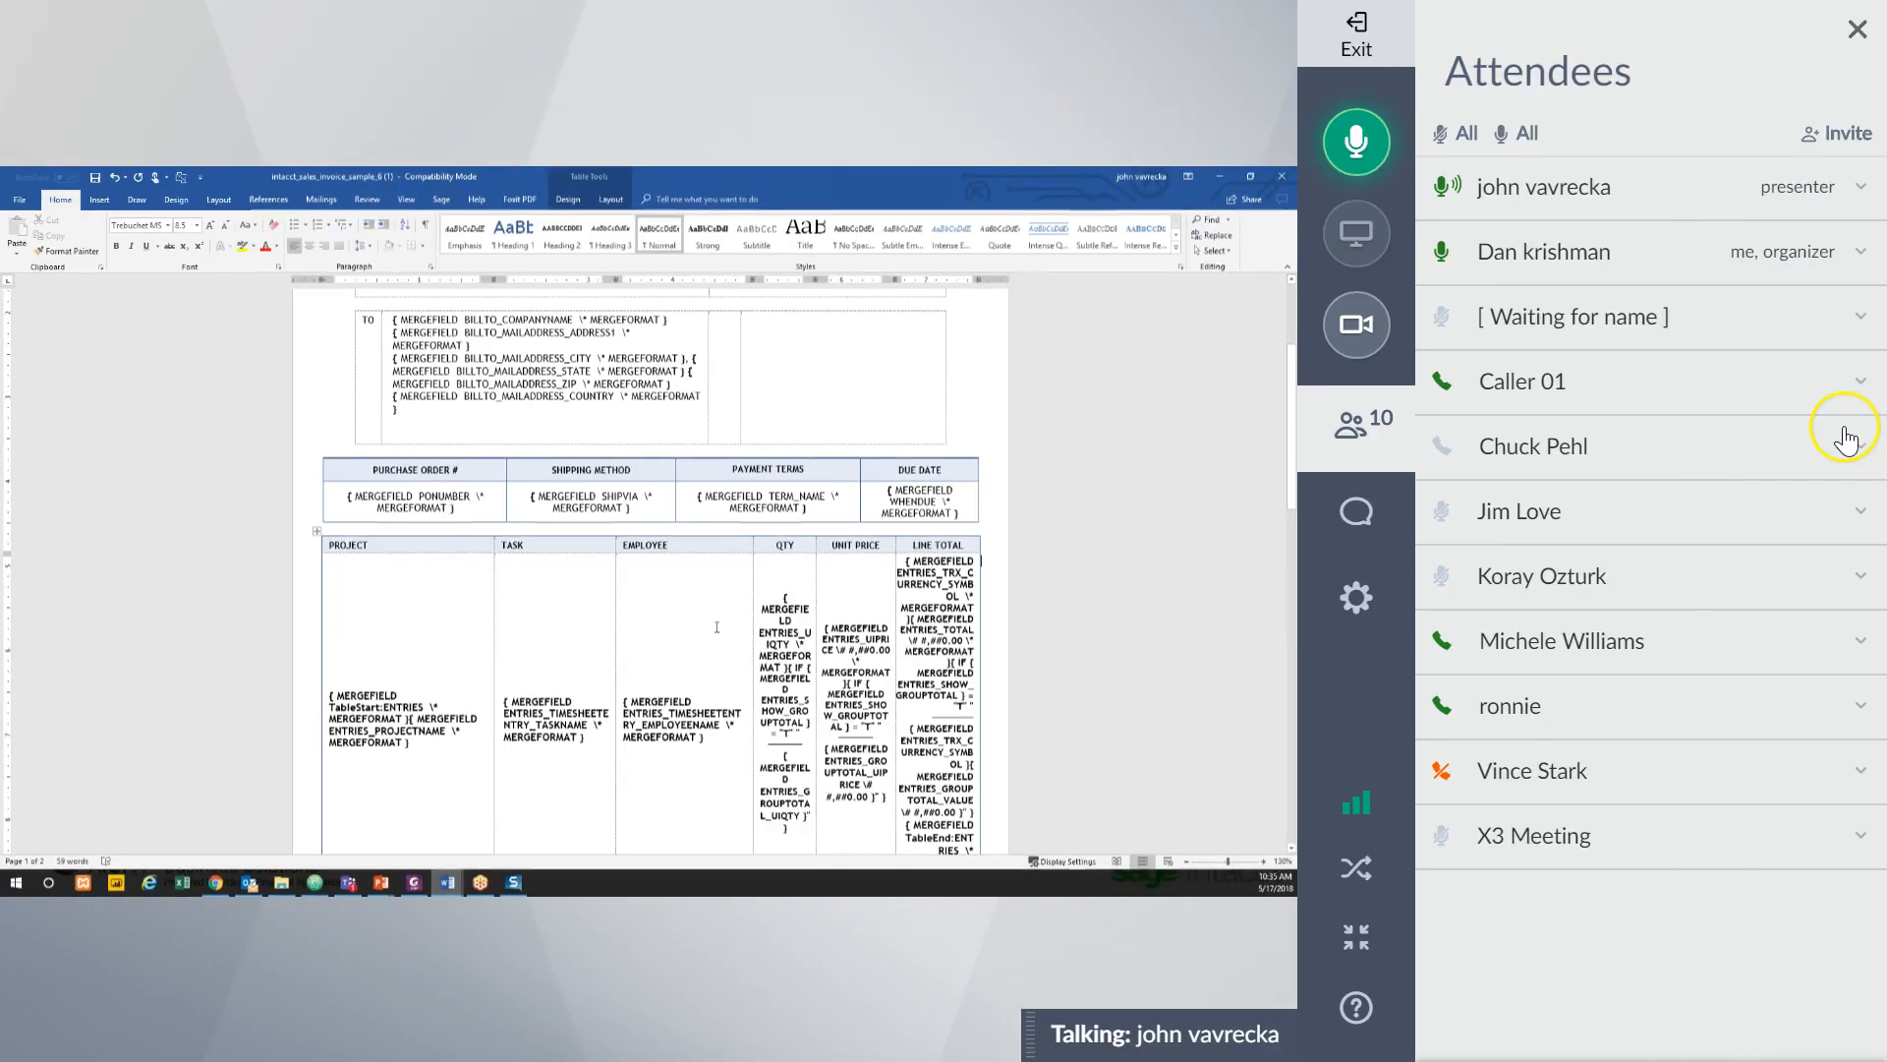
{"action": "left_click", "coordinate": [1350, 425]}
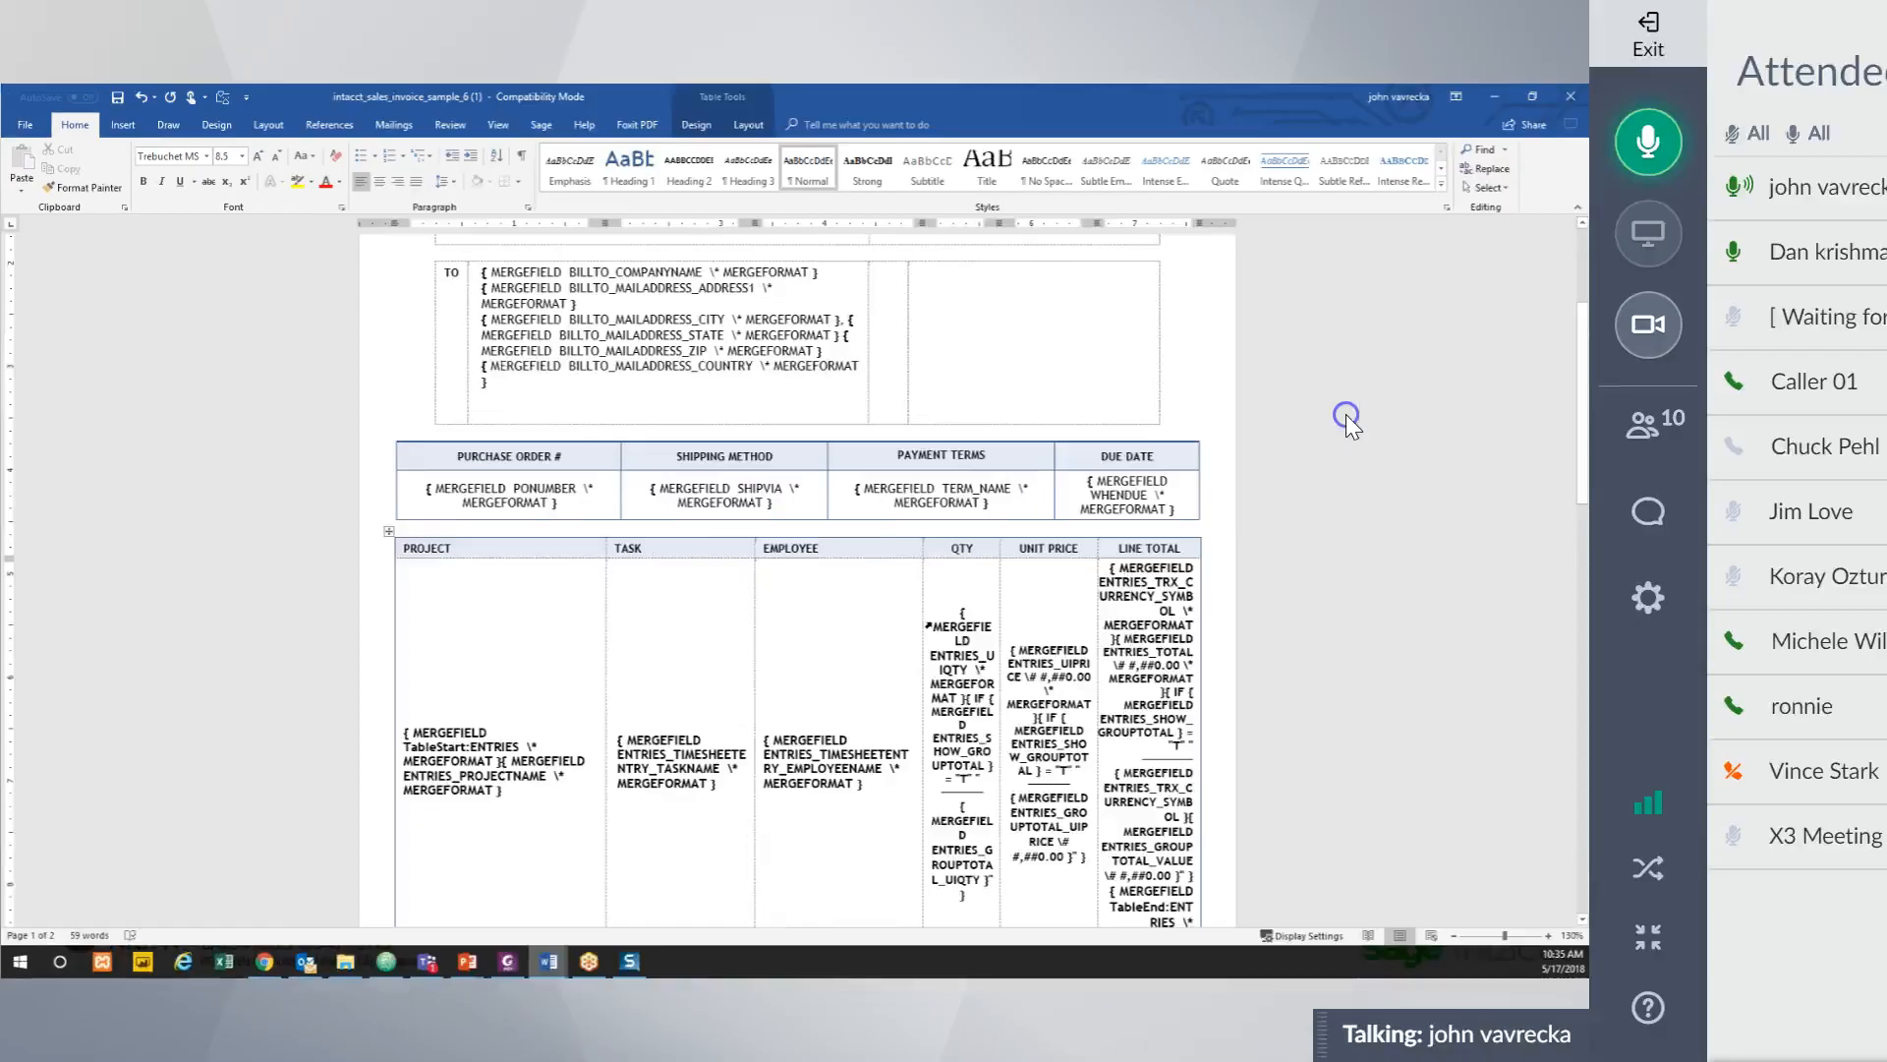
Show the merge field codes in the Word invoice template, switch back to field names and enlarge the view to 100%.
{"action": "scroll", "coordinate": [1029, 632], "scroll_direction": "down", "scroll_amount": 2}
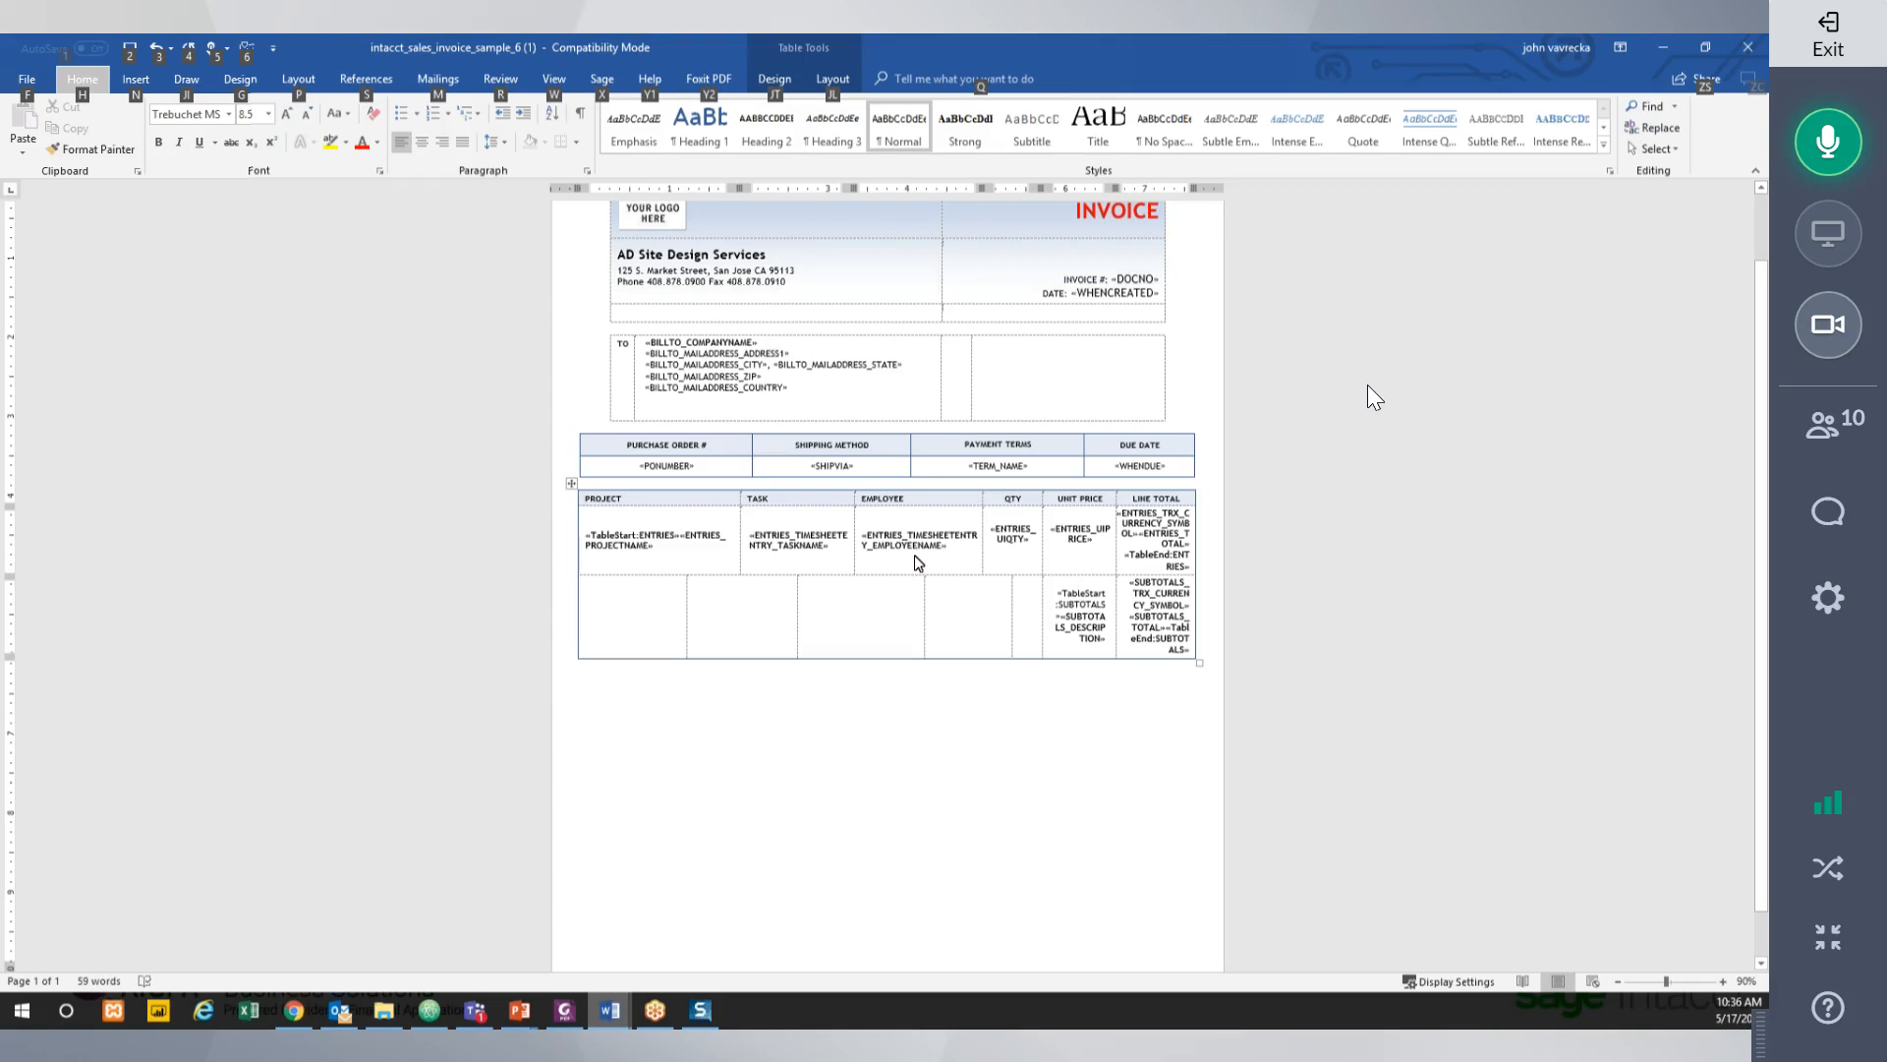
{"action": "key", "text": "alt+F9"}
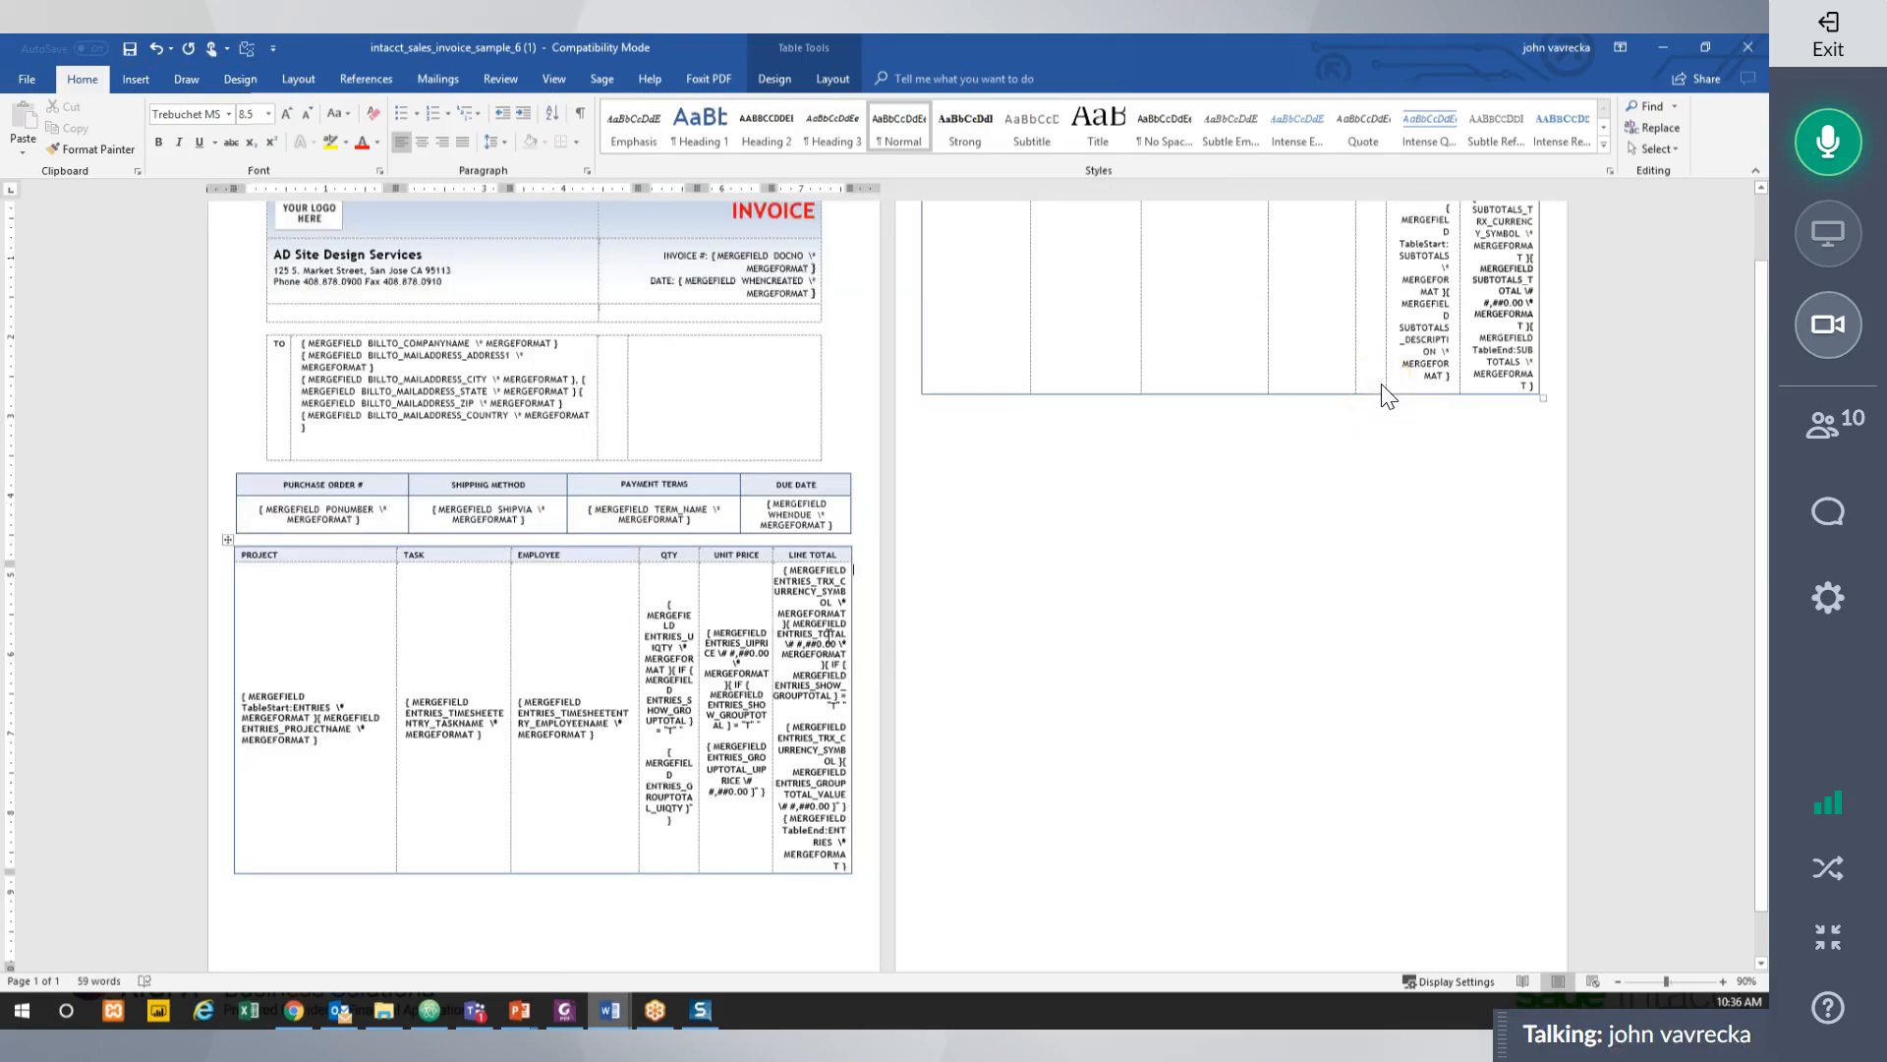
{"action": "key", "text": "alt+F9"}
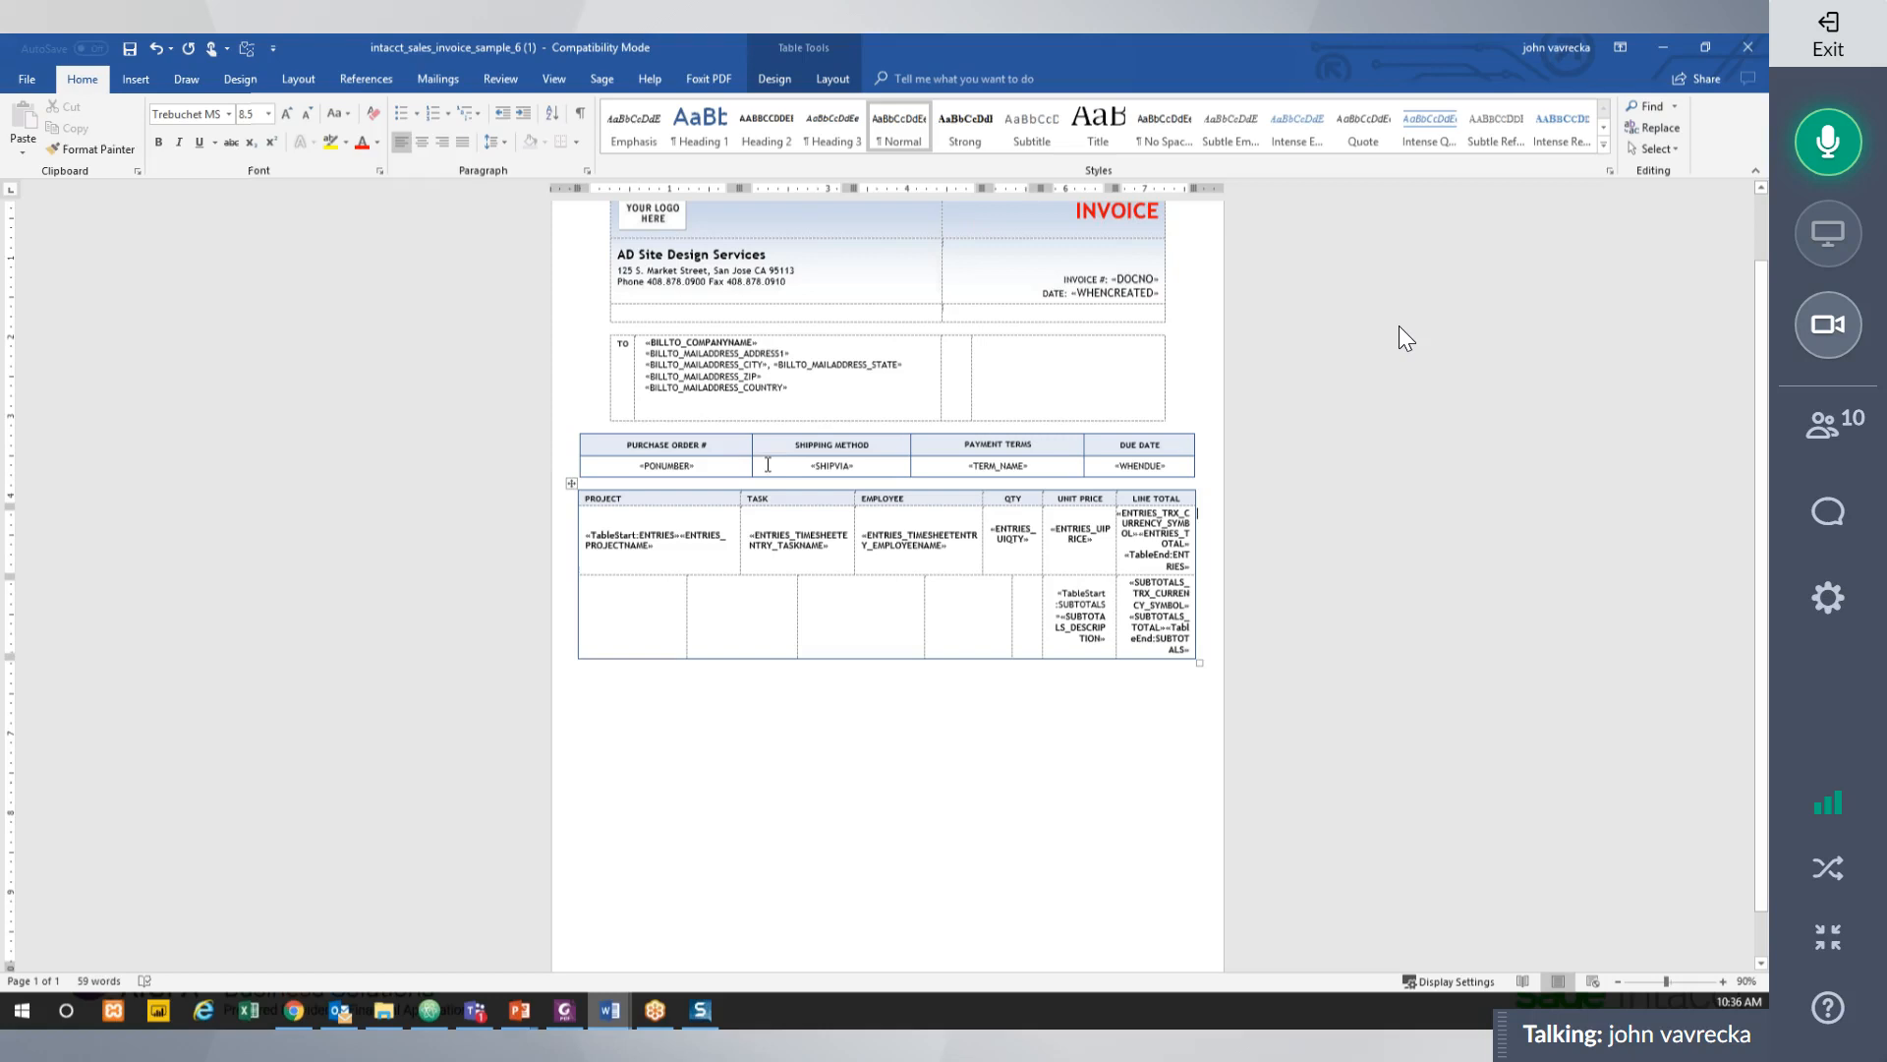
{"action": "scroll", "coordinate": [851, 579], "scroll_direction": "up", "scroll_amount": 6}
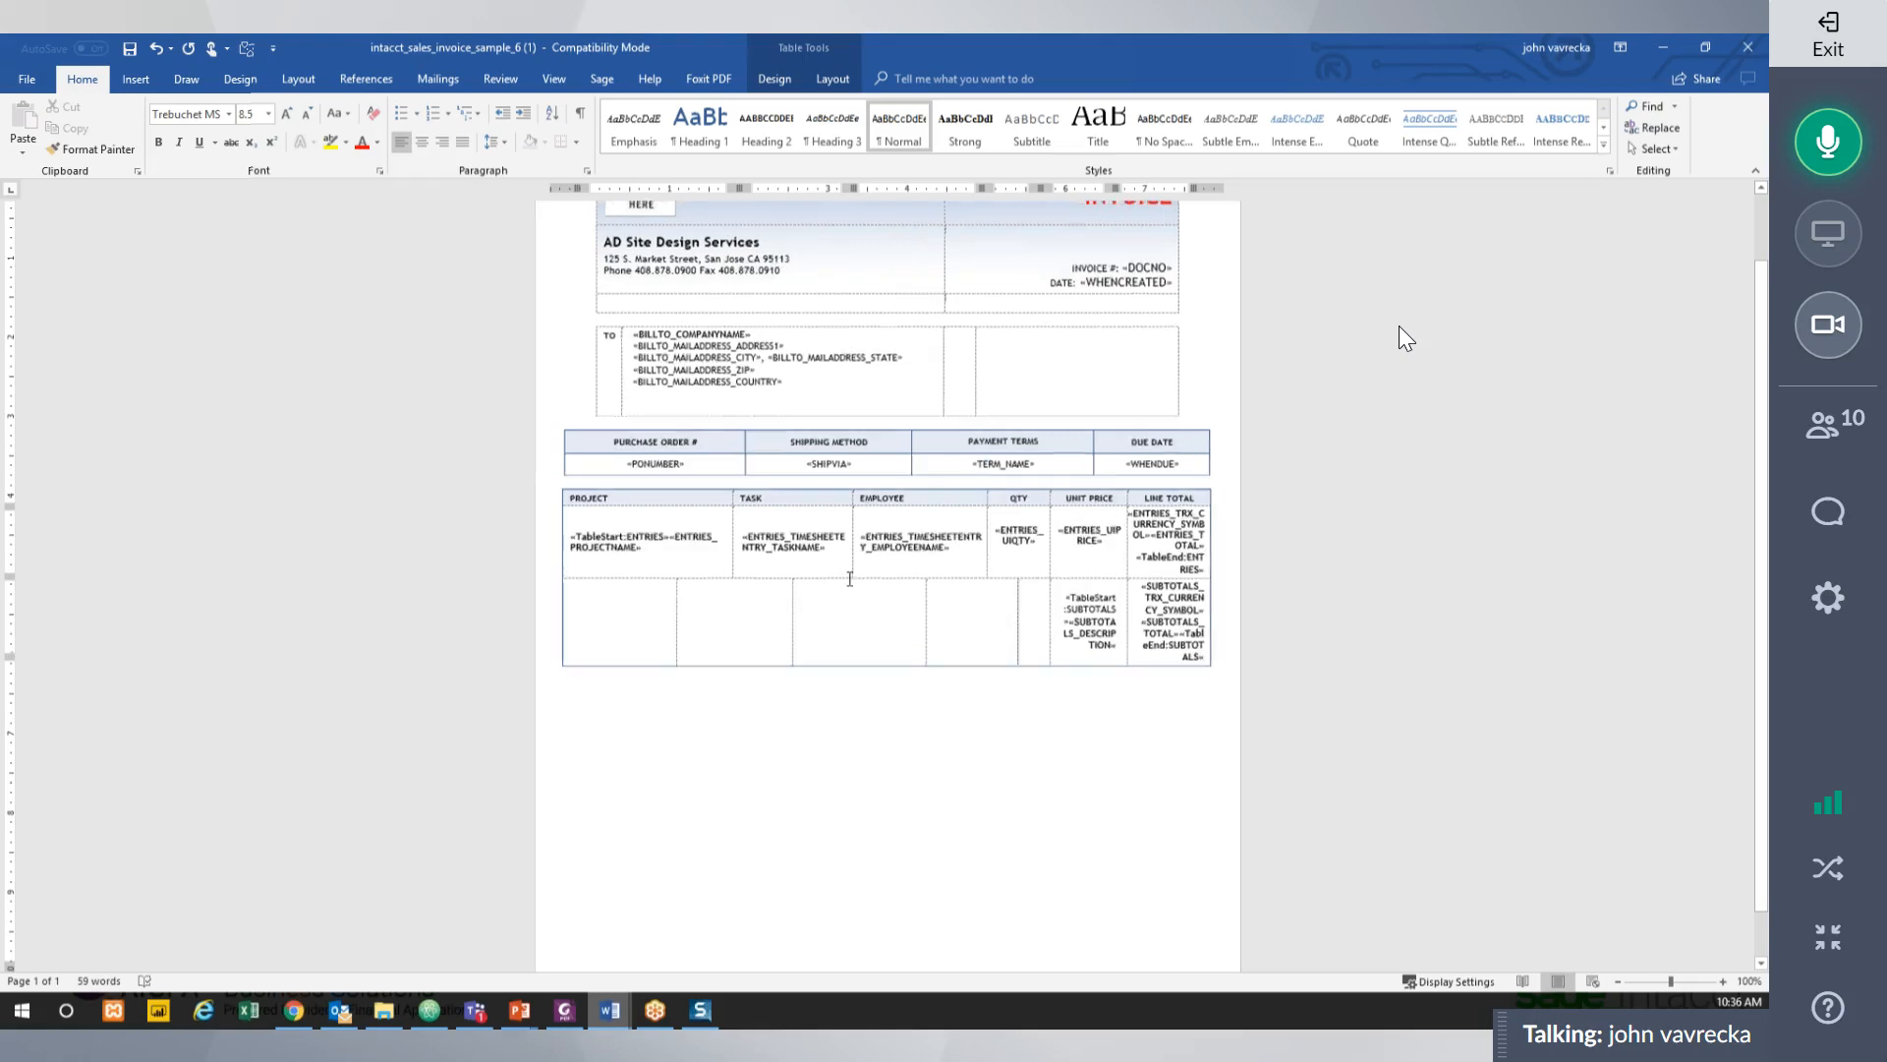
Enlarge the invoice template to 160%, view the Sage add-in's Intacct commands and return to the document's header.
{"action": "scroll", "coordinate": [850, 579], "scroll_direction": "up", "scroll_amount": 1}
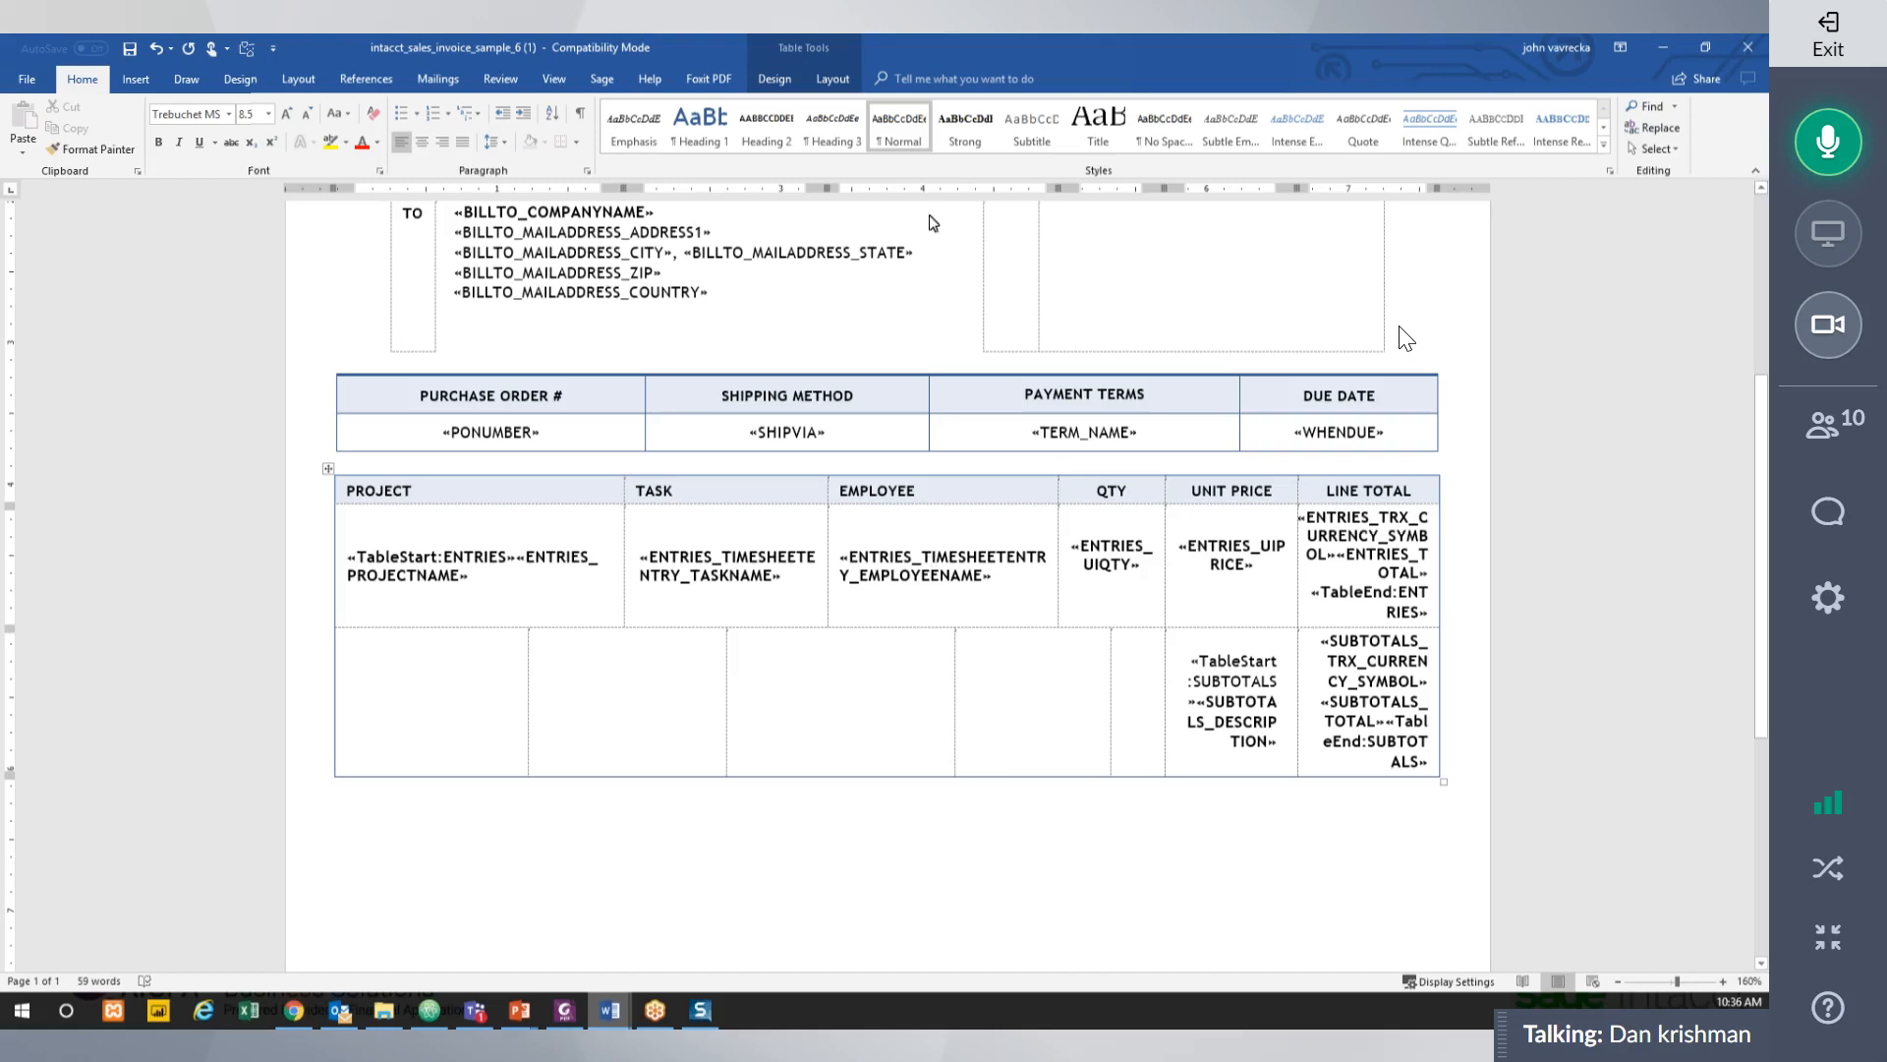
{"action": "left_click", "coordinate": [602, 81]}
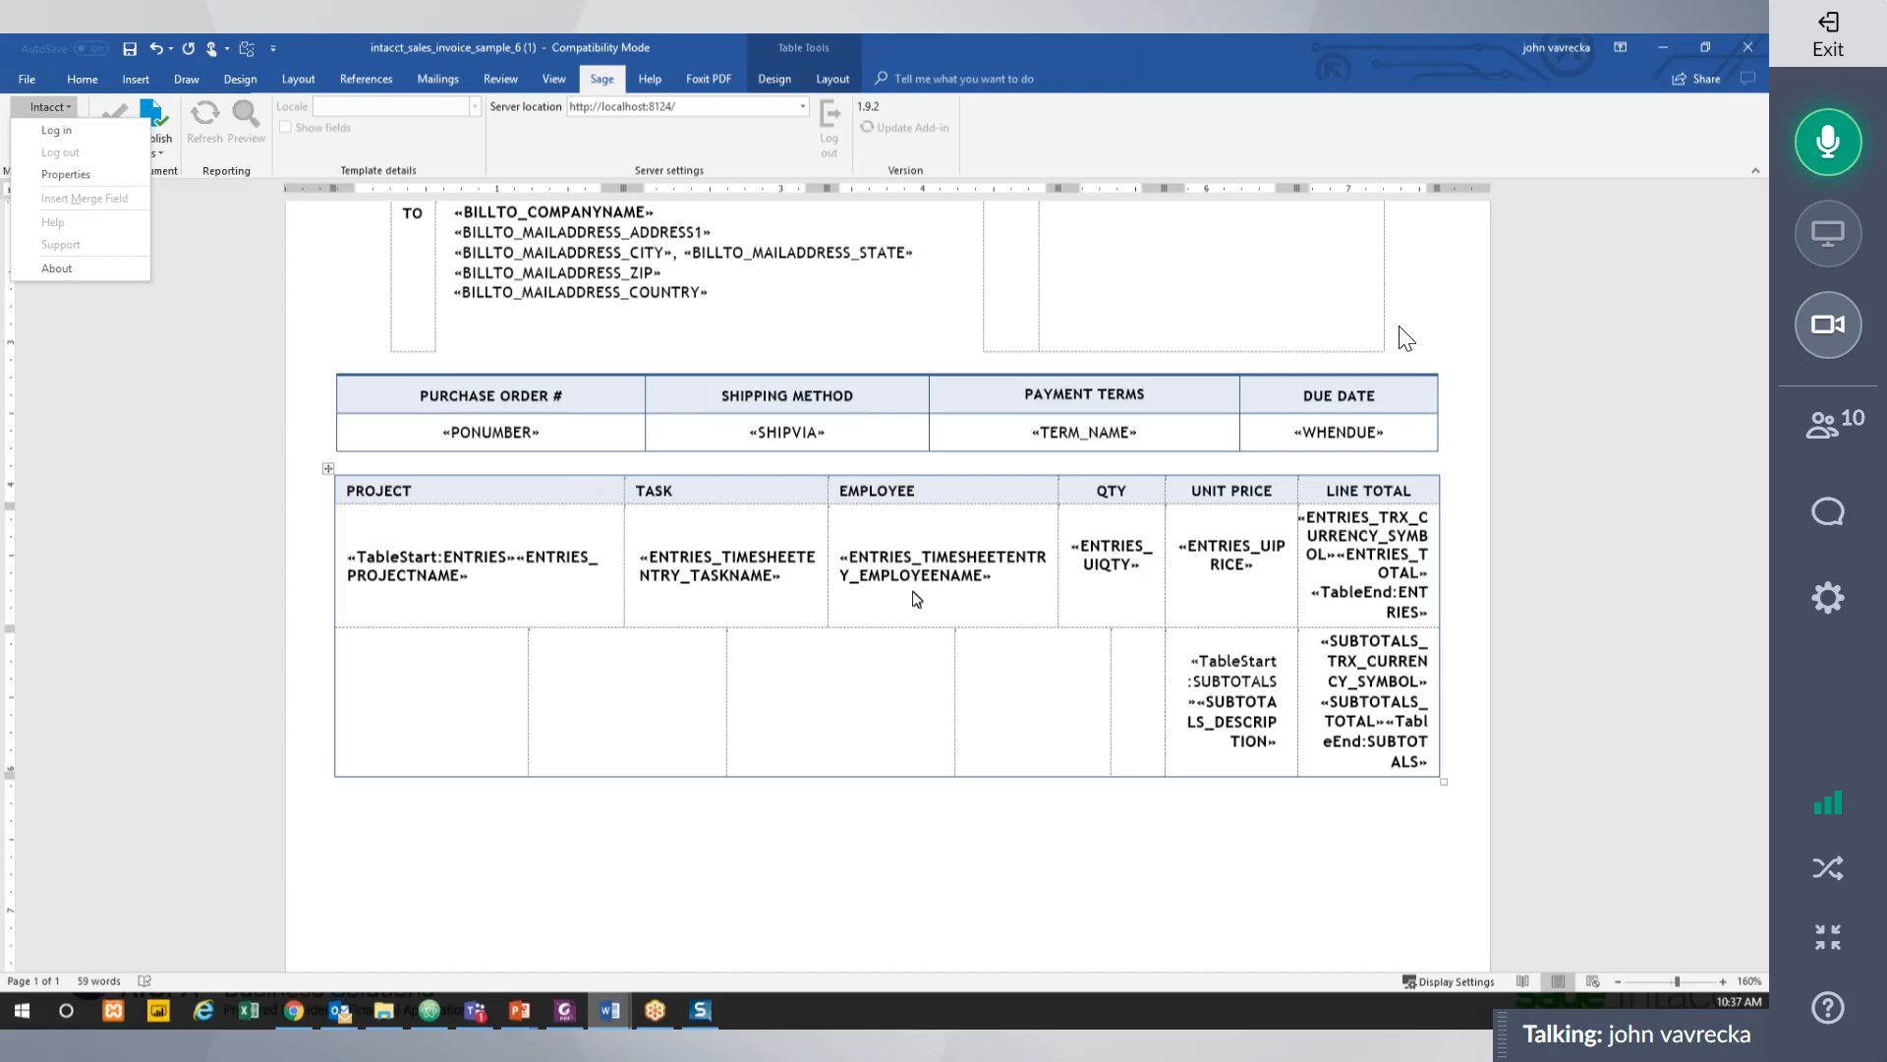
{"action": "left_click", "coordinate": [920, 598]}
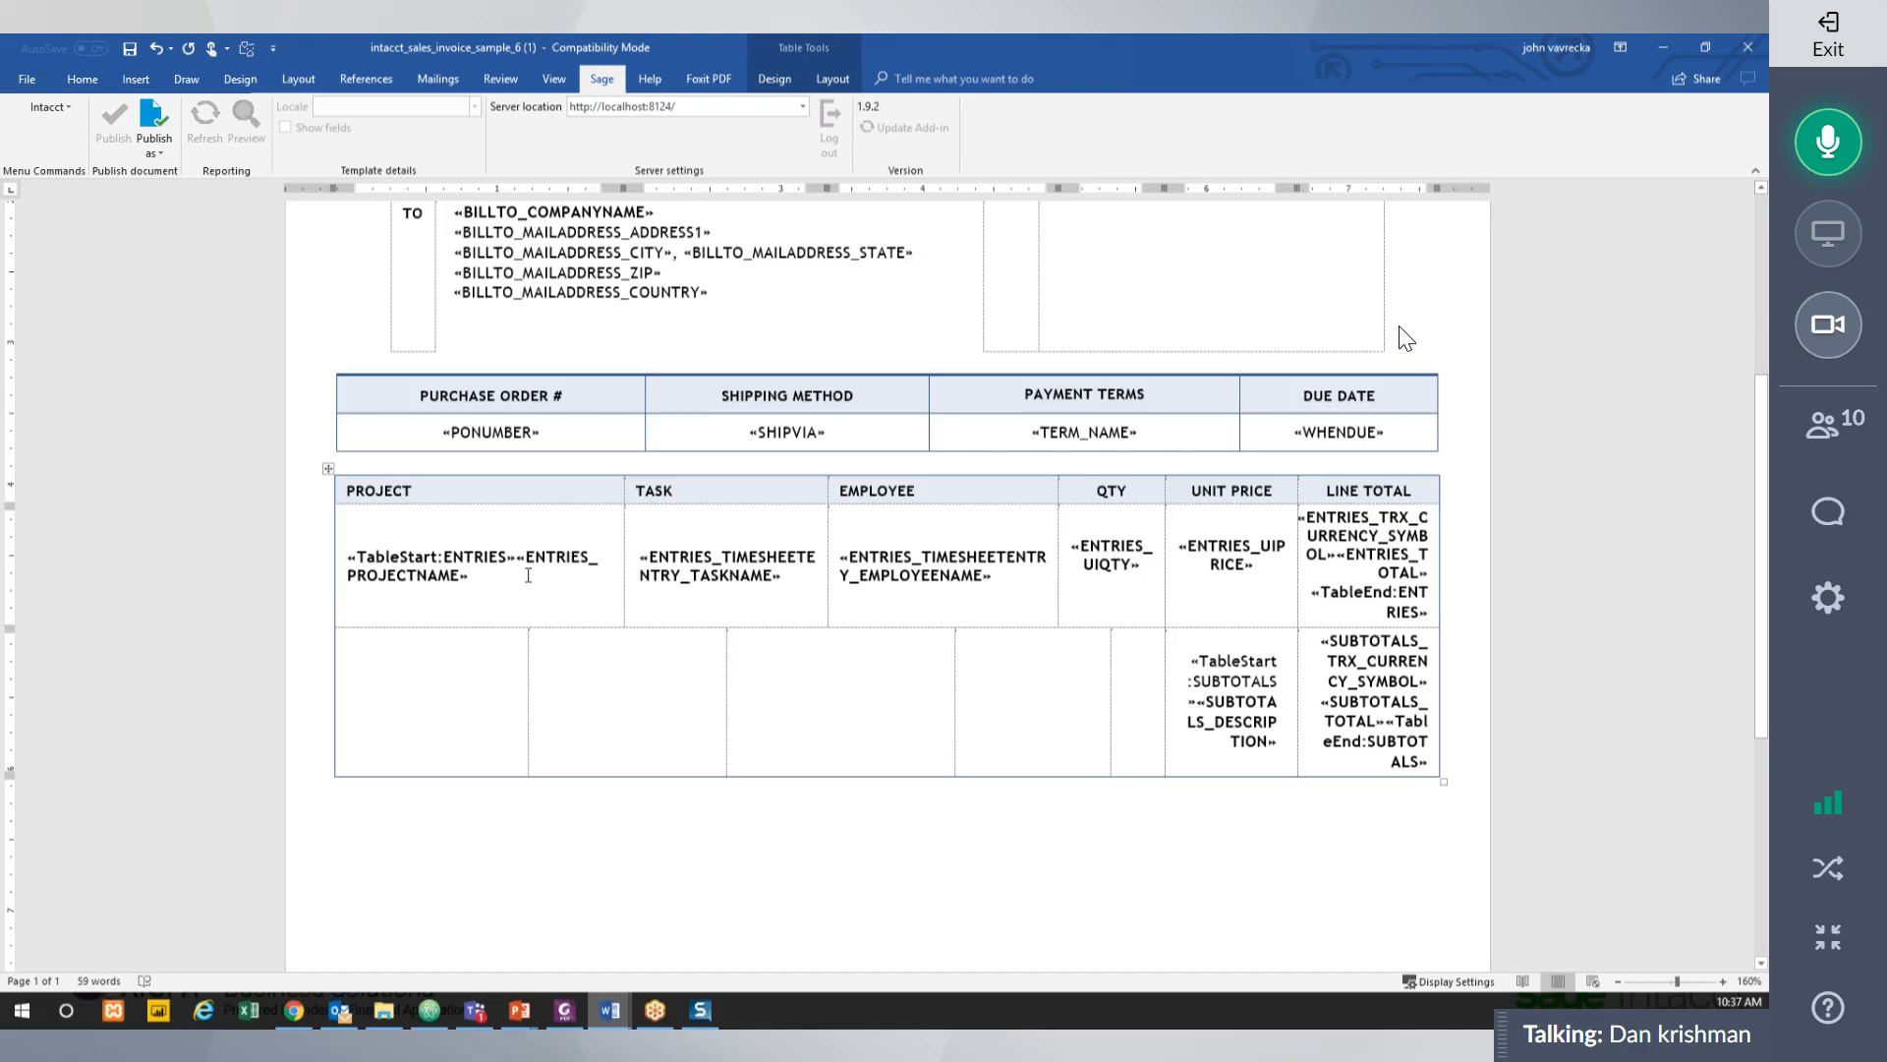
{"action": "scroll", "coordinate": [532, 581], "scroll_direction": "up", "scroll_amount": 4}
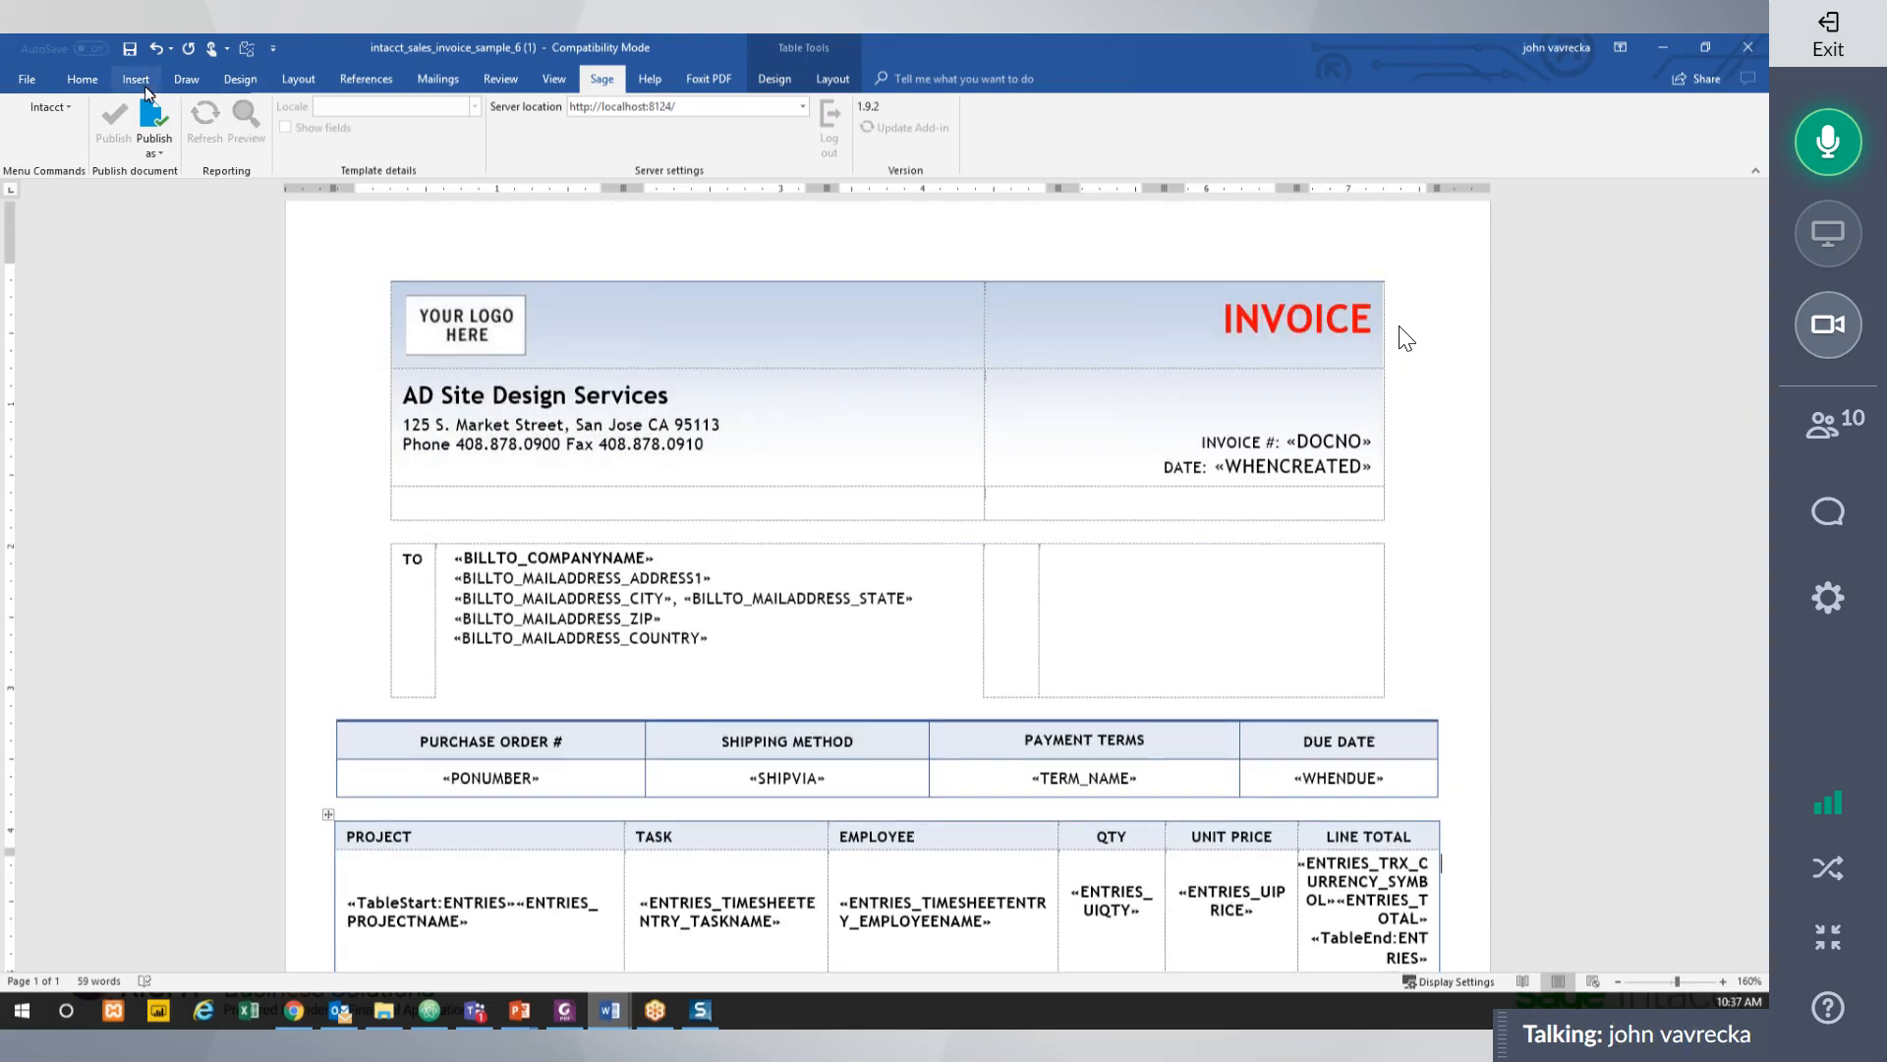
Review the paragraph's line and page break options, including Widow/Orphan control and Keep lines together, leaving them unchanged.
{"action": "left_click", "coordinate": [238, 82]}
{"action": "left_click", "coordinate": [84, 83]}
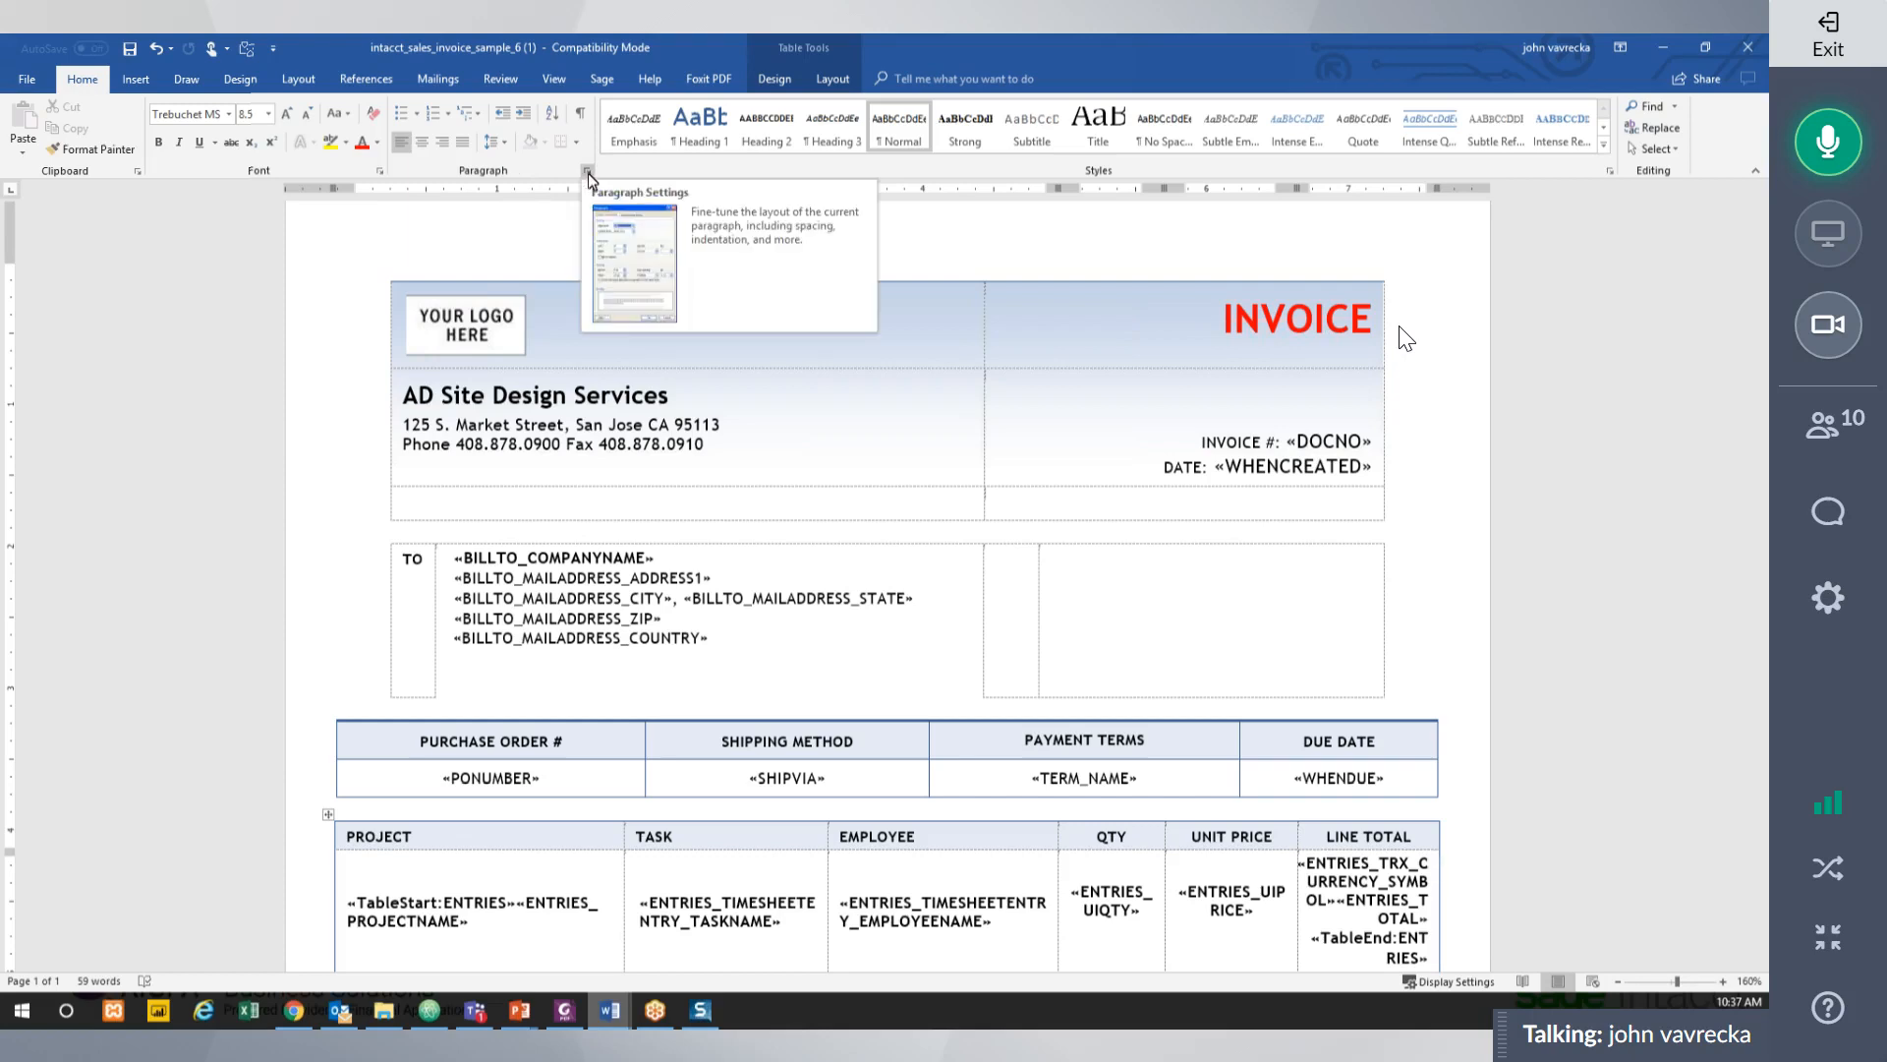
{"action": "left_click", "coordinate": [588, 173]}
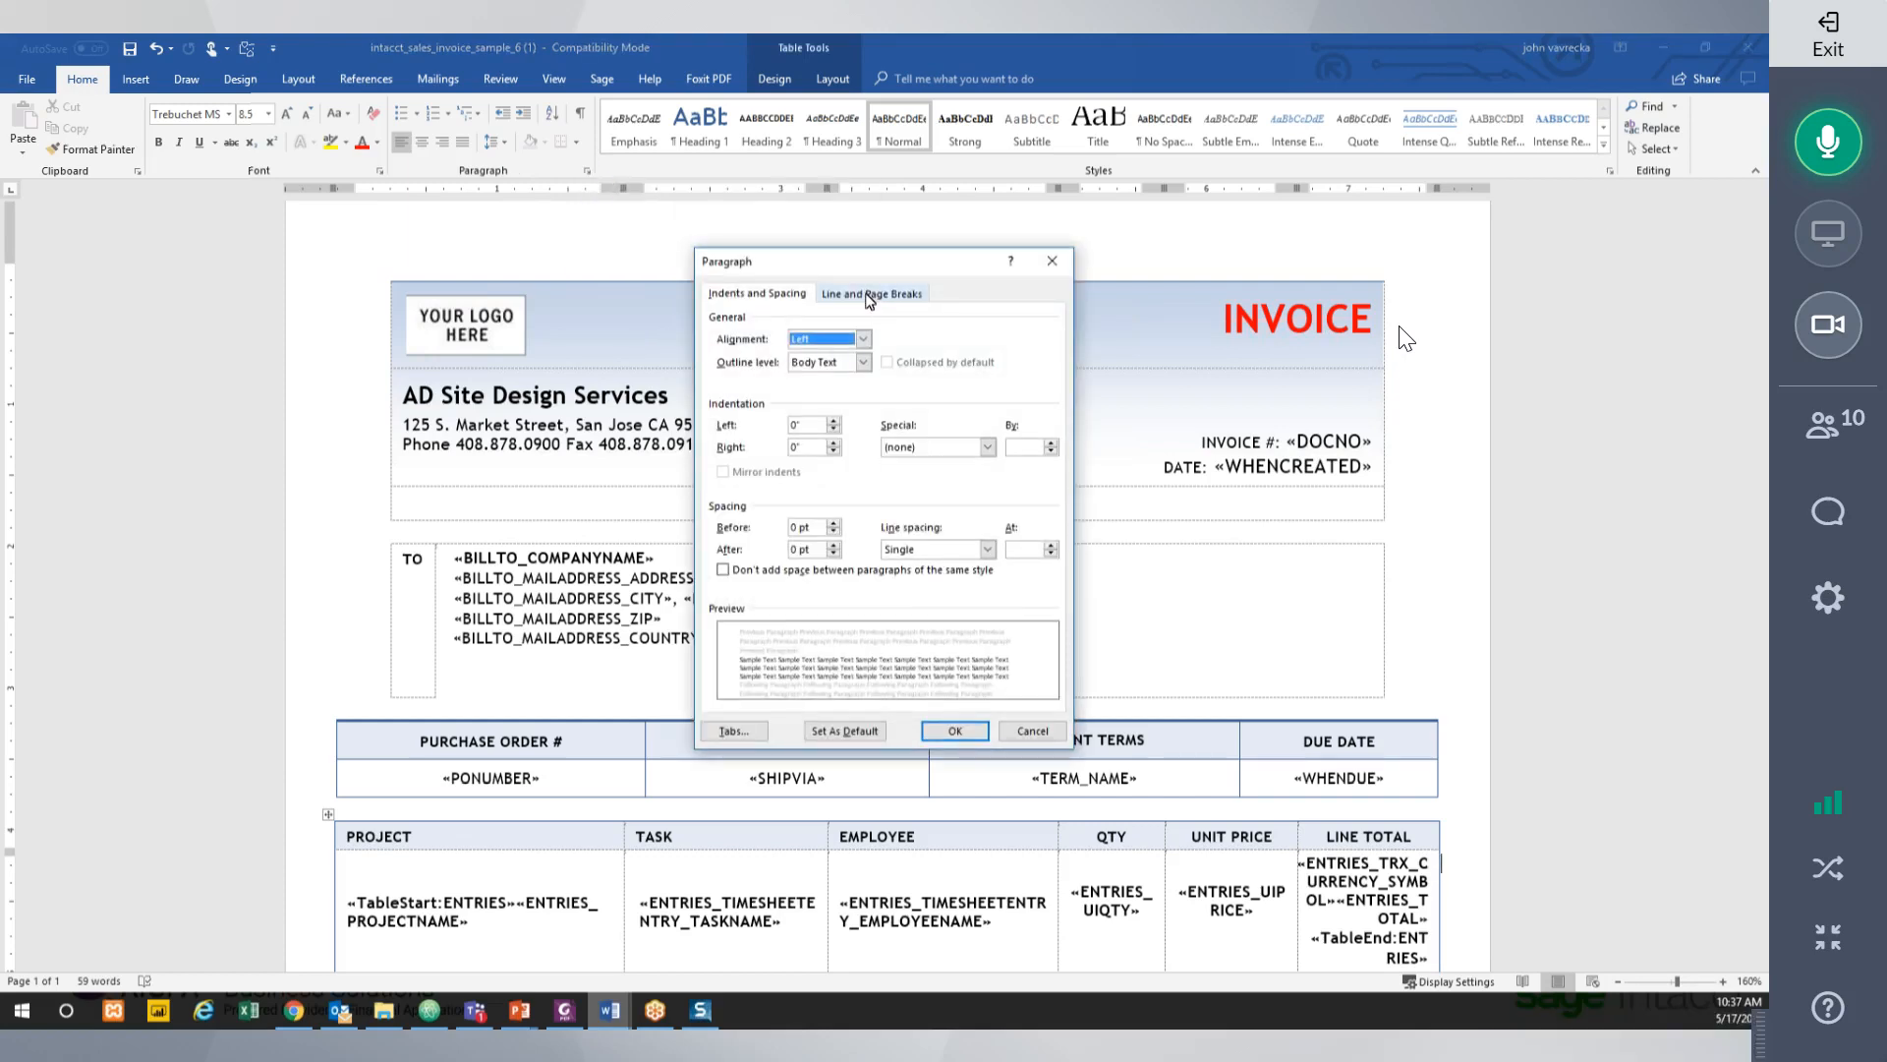
{"action": "left_click", "coordinate": [871, 295]}
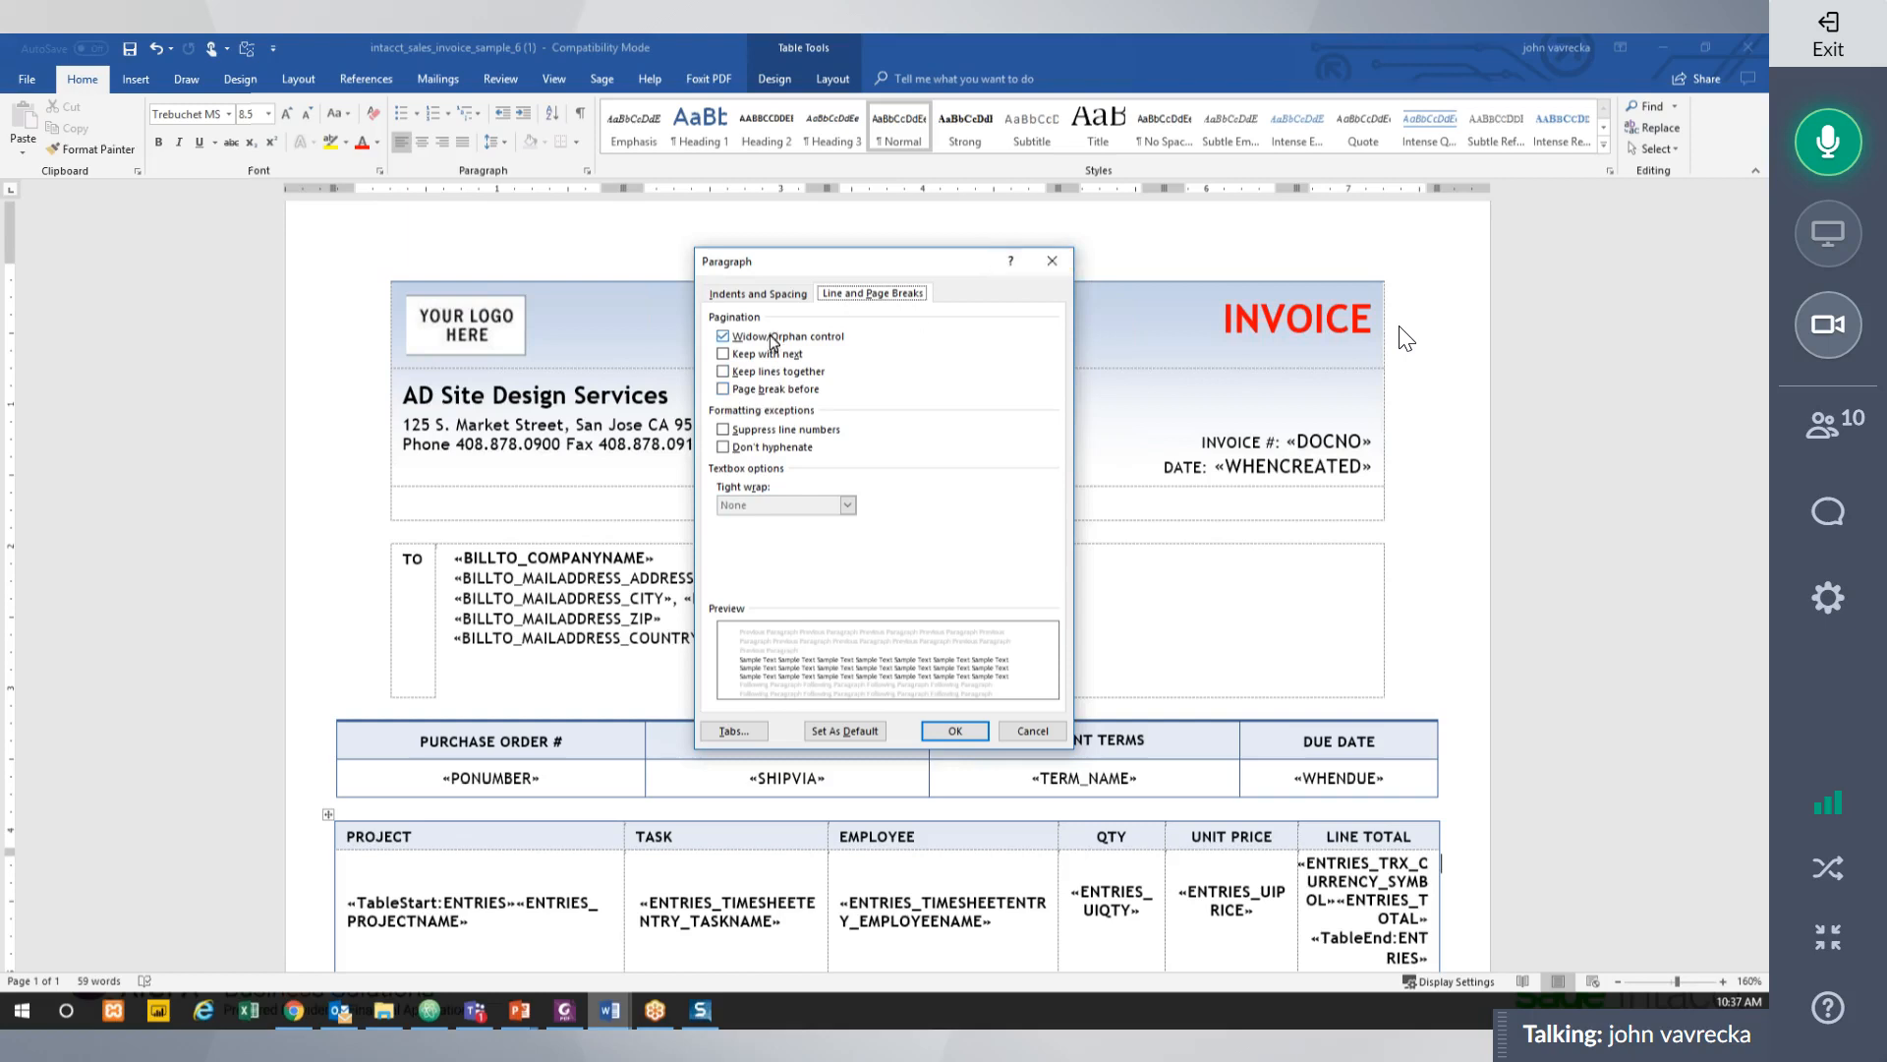
{"action": "left_click", "coordinate": [1052, 261]}
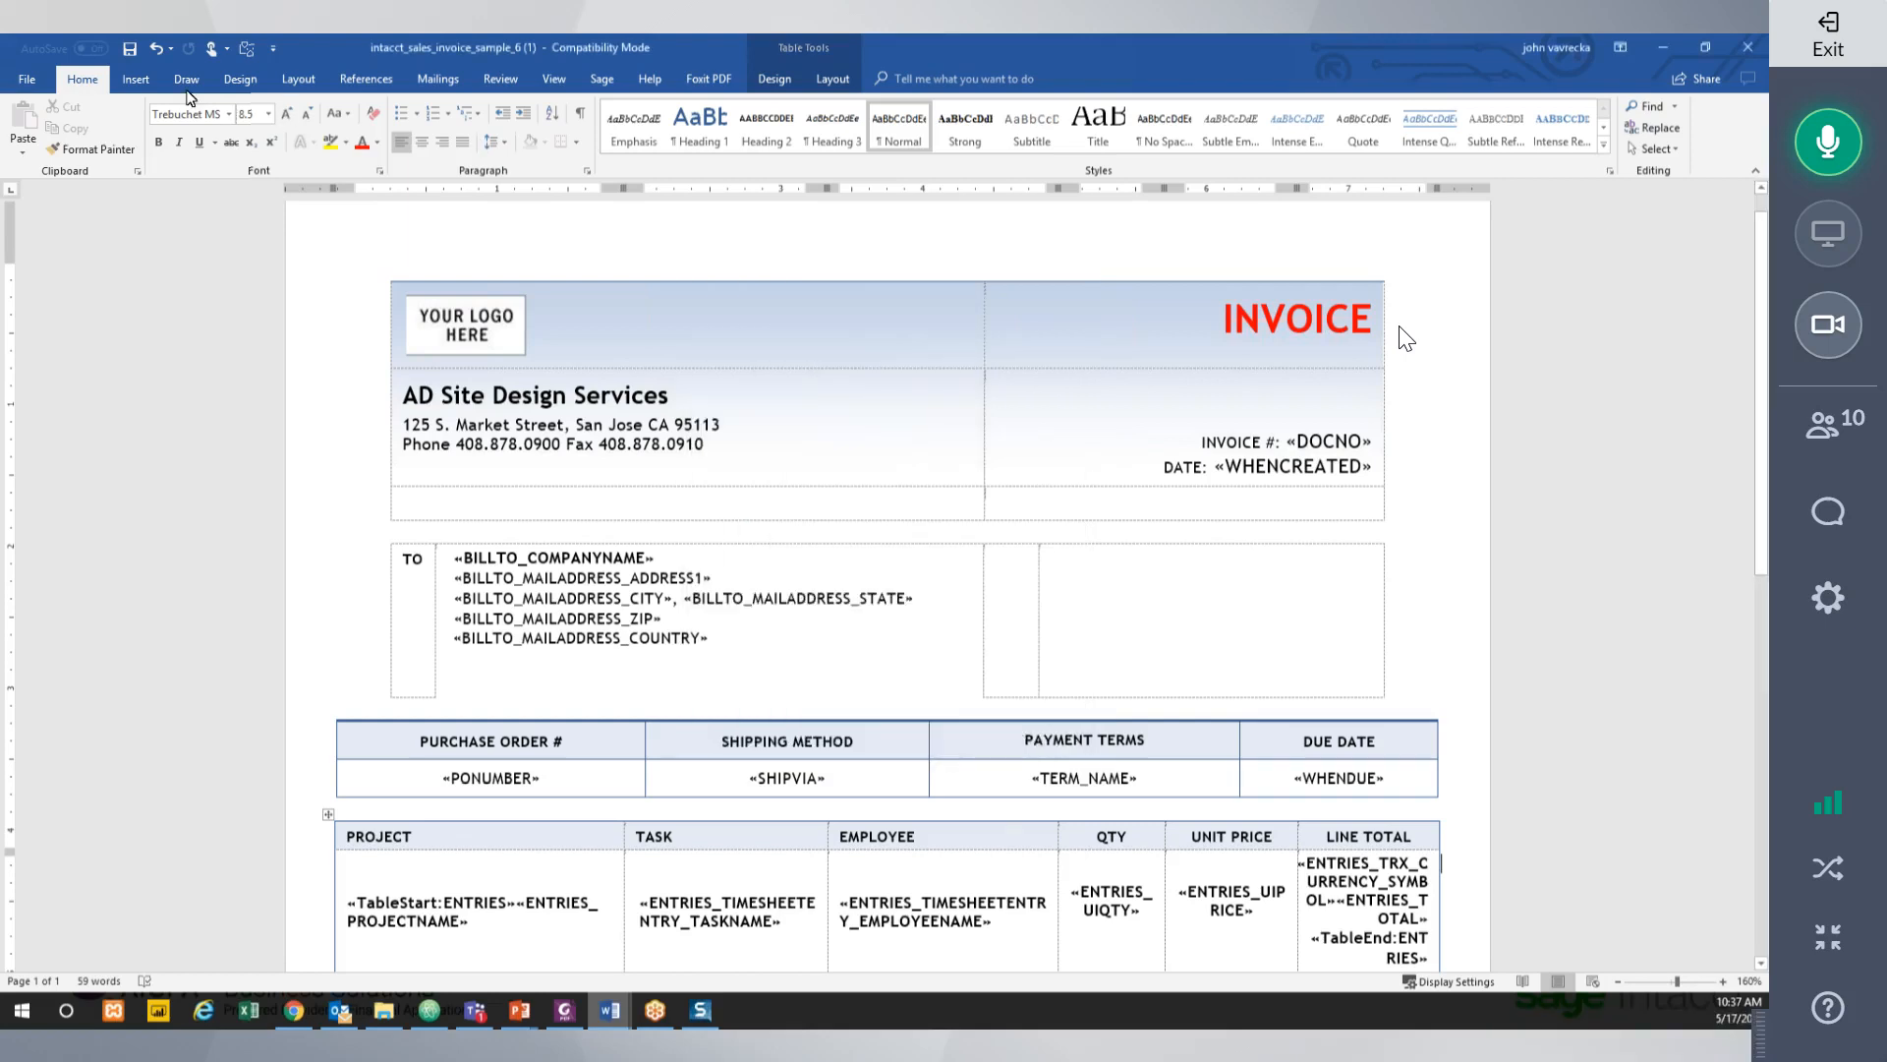
{"action": "left_click", "coordinate": [588, 173]}
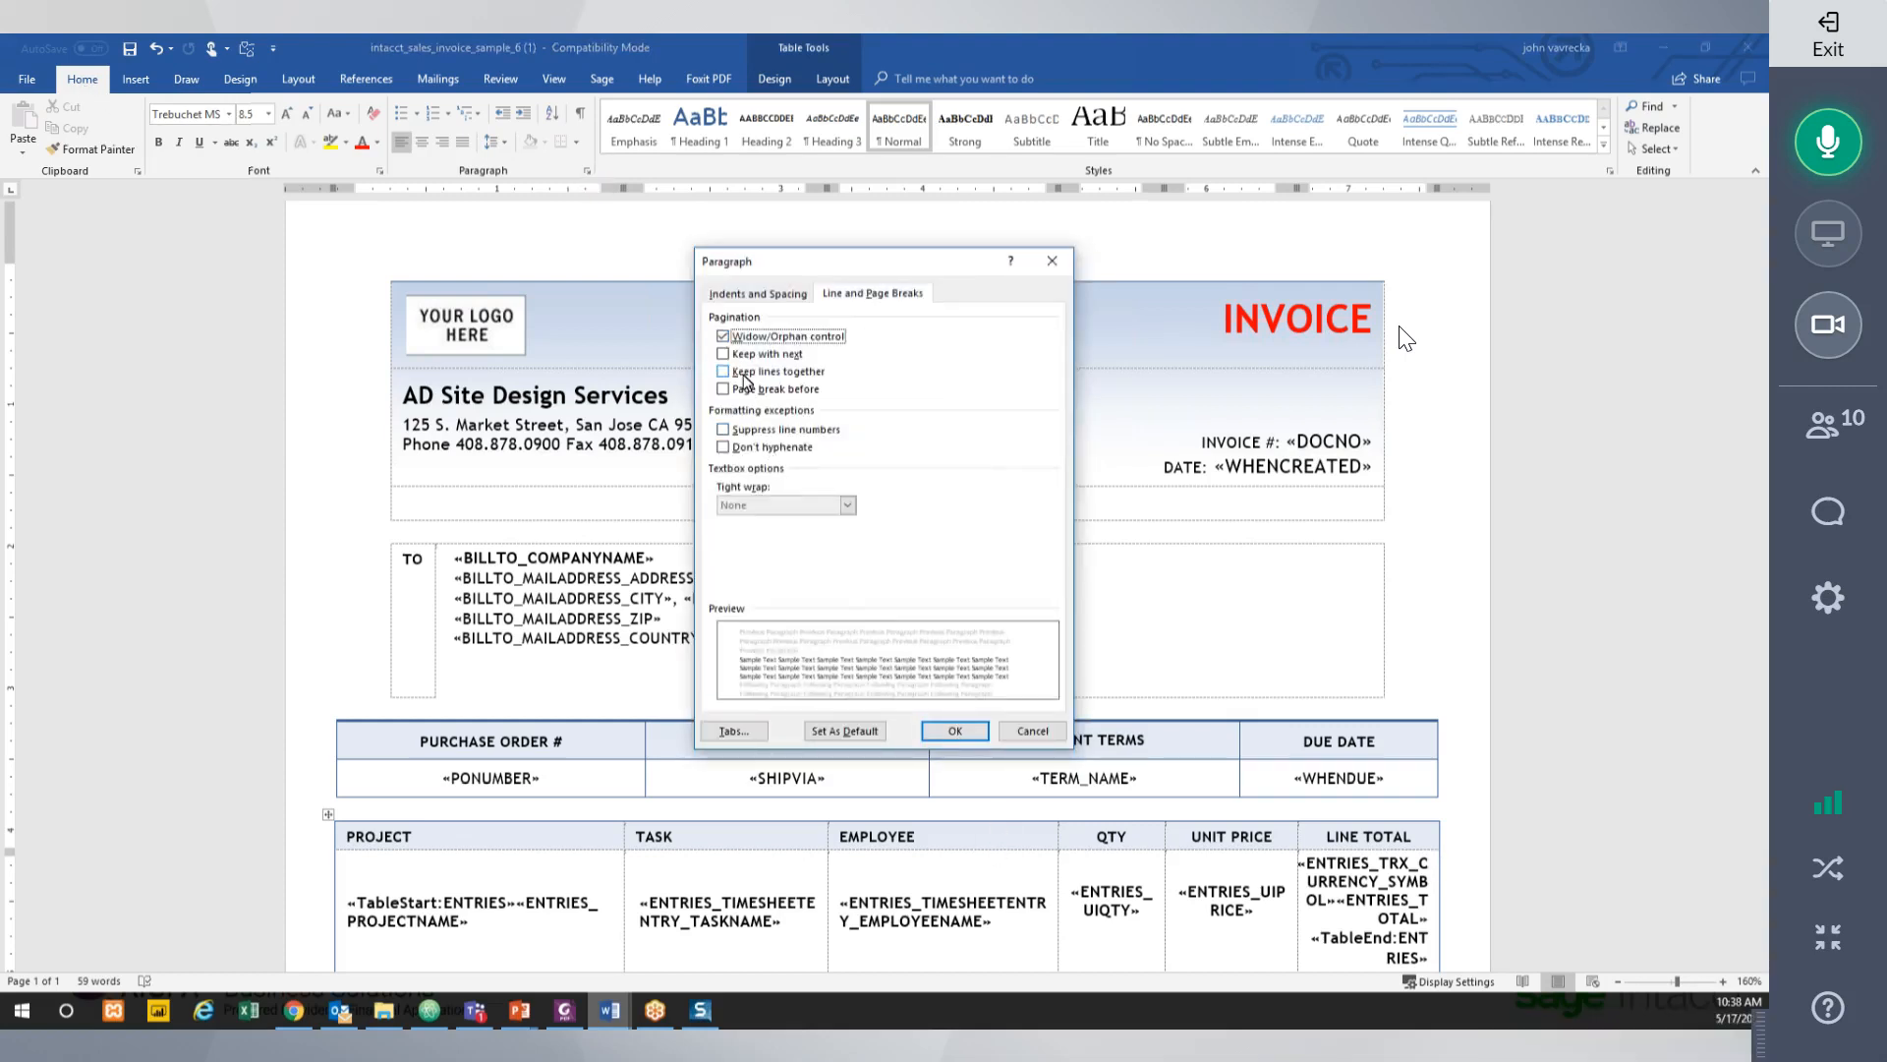
{"action": "left_click", "coordinate": [1058, 274]}
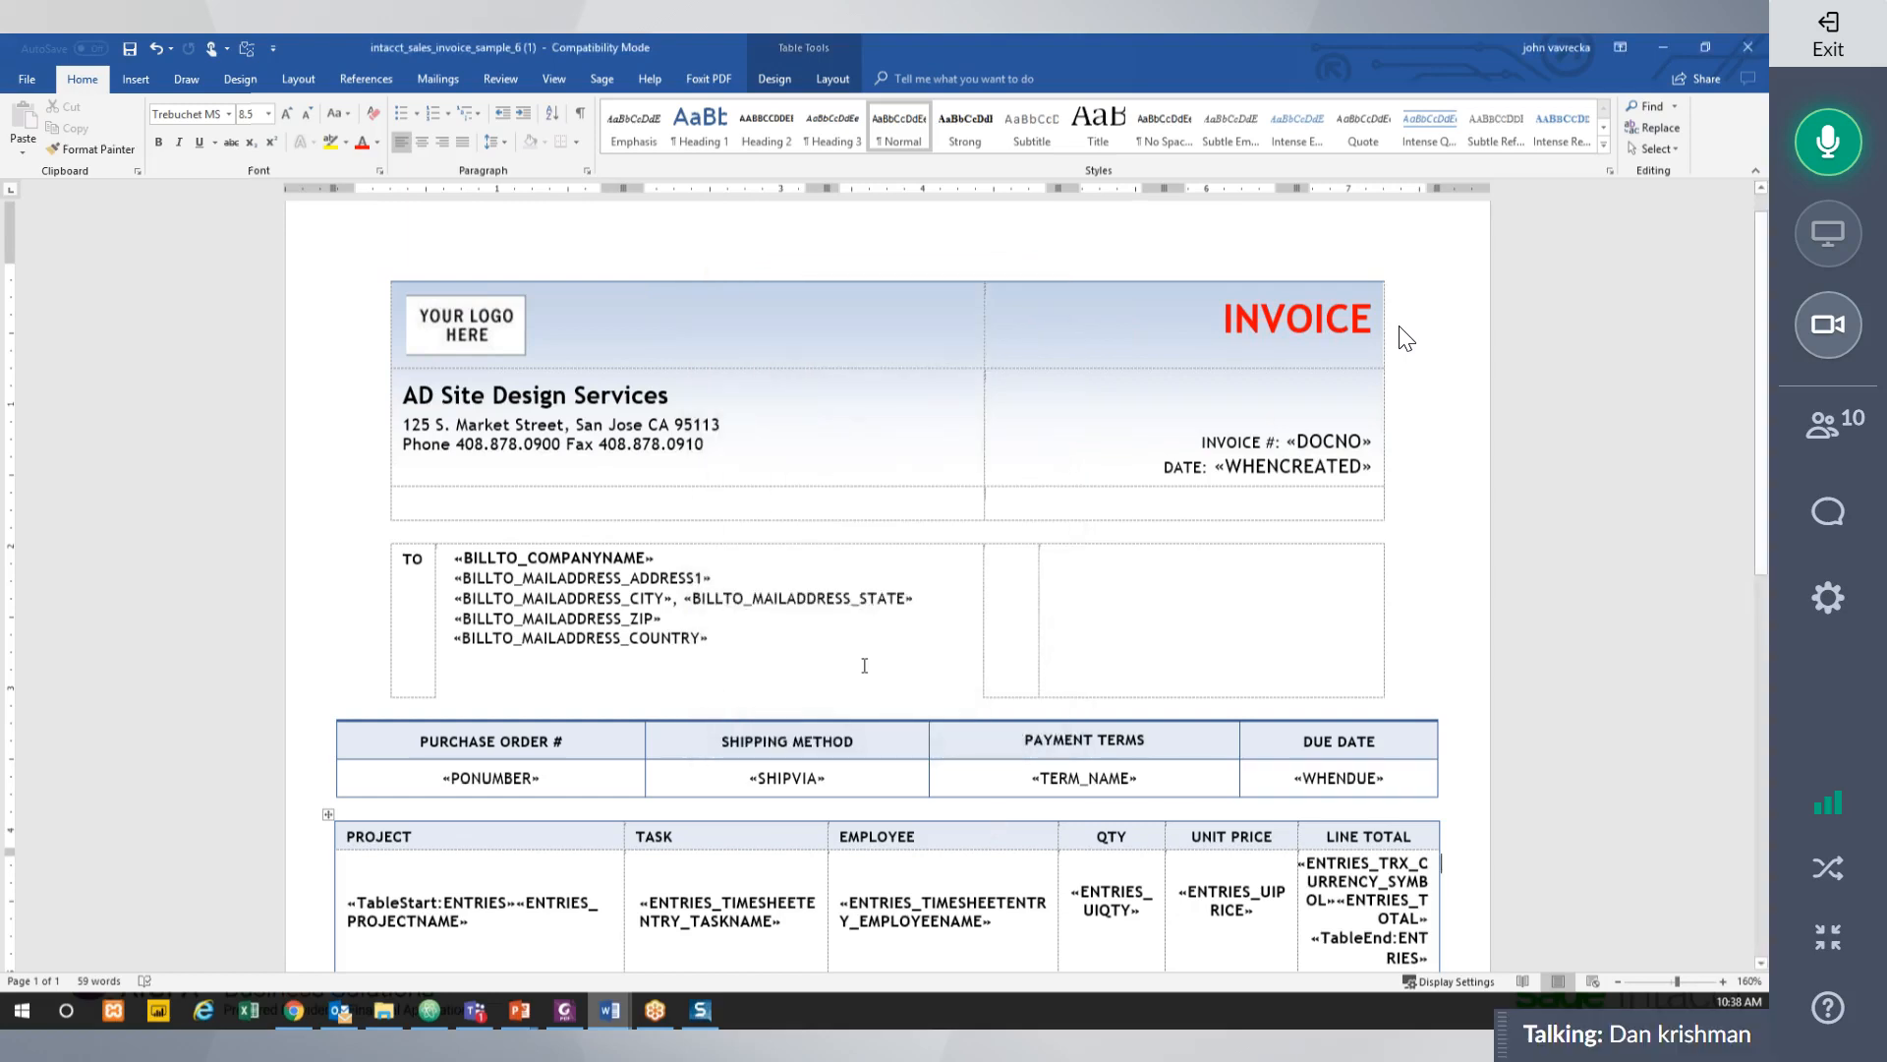
Select the line-item table and review the row options in its table properties for page breaks and repeating headers, without changing them.
{"action": "scroll", "coordinate": [864, 662], "scroll_direction": "down", "scroll_amount": 2}
{"action": "left_click", "coordinate": [340, 738]}
{"action": "right_click", "coordinate": [341, 735]}
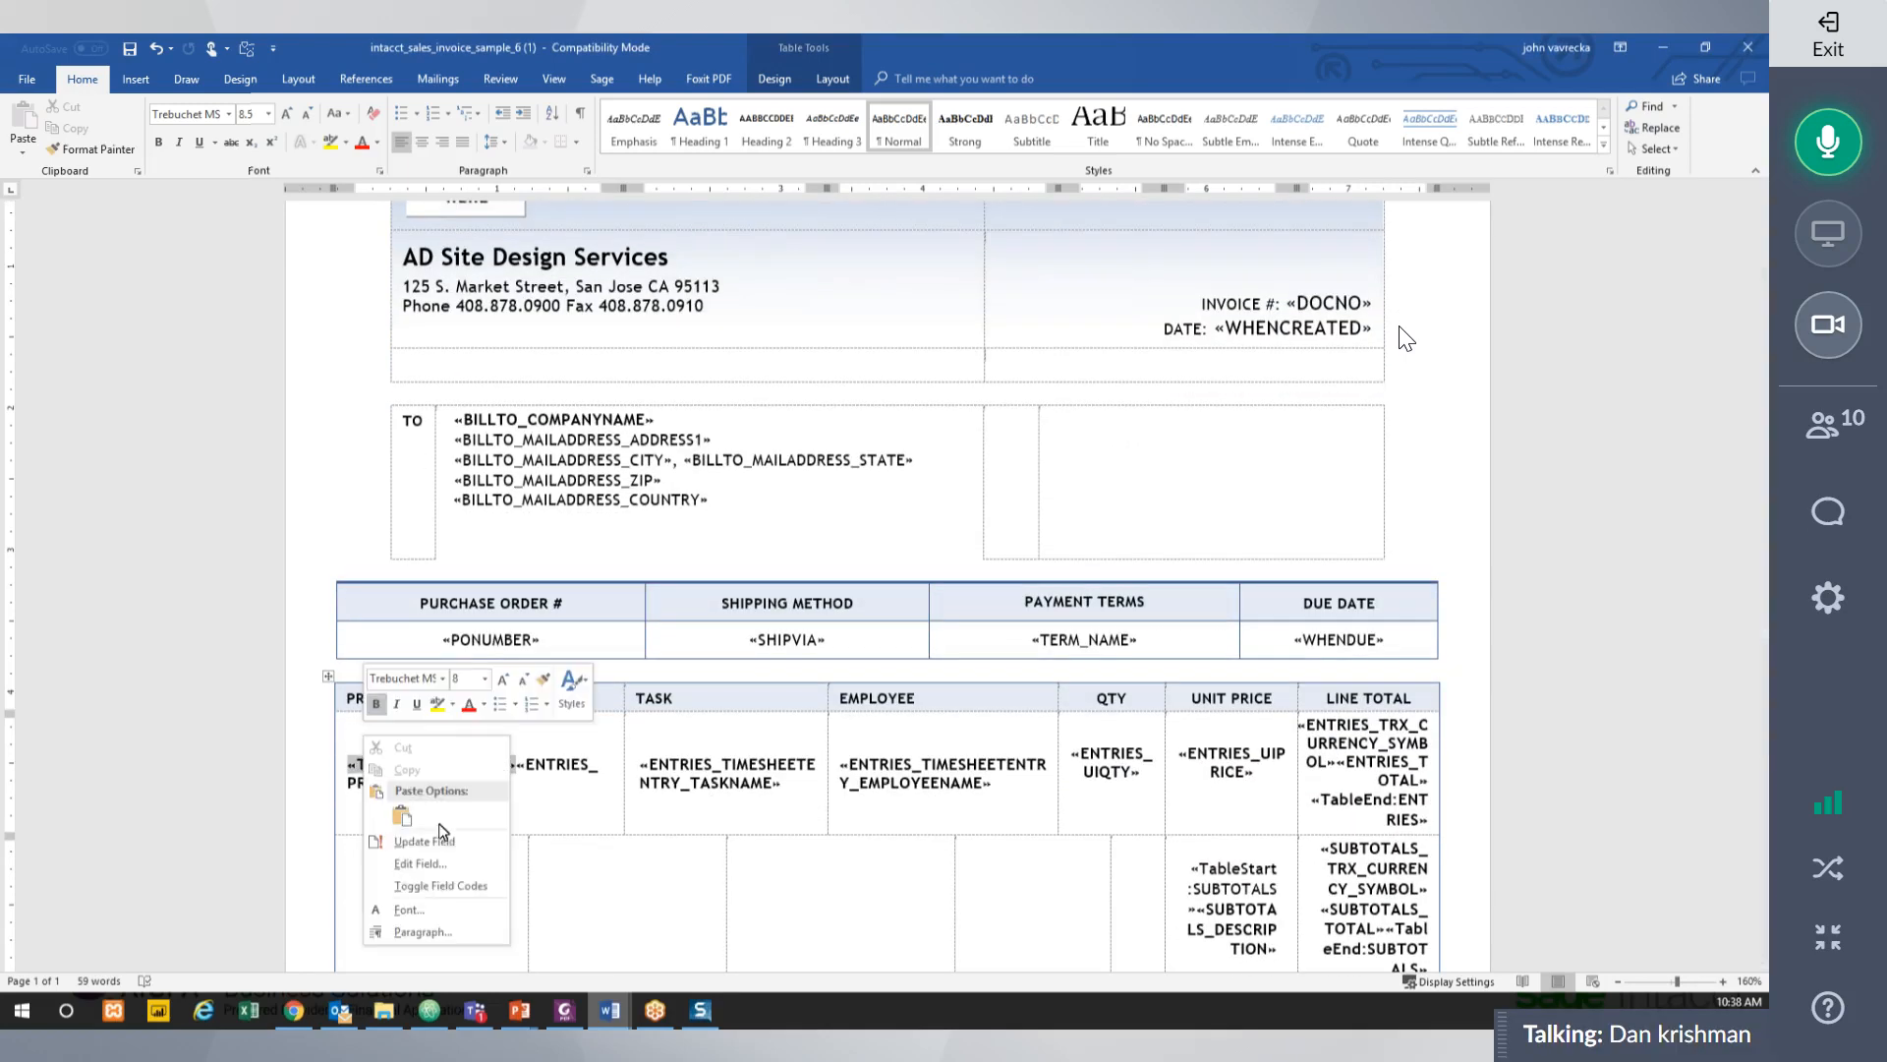
{"action": "left_click", "coordinate": [328, 678]}
{"action": "left_click", "coordinate": [328, 676]}
{"action": "right_click", "coordinate": [330, 676]}
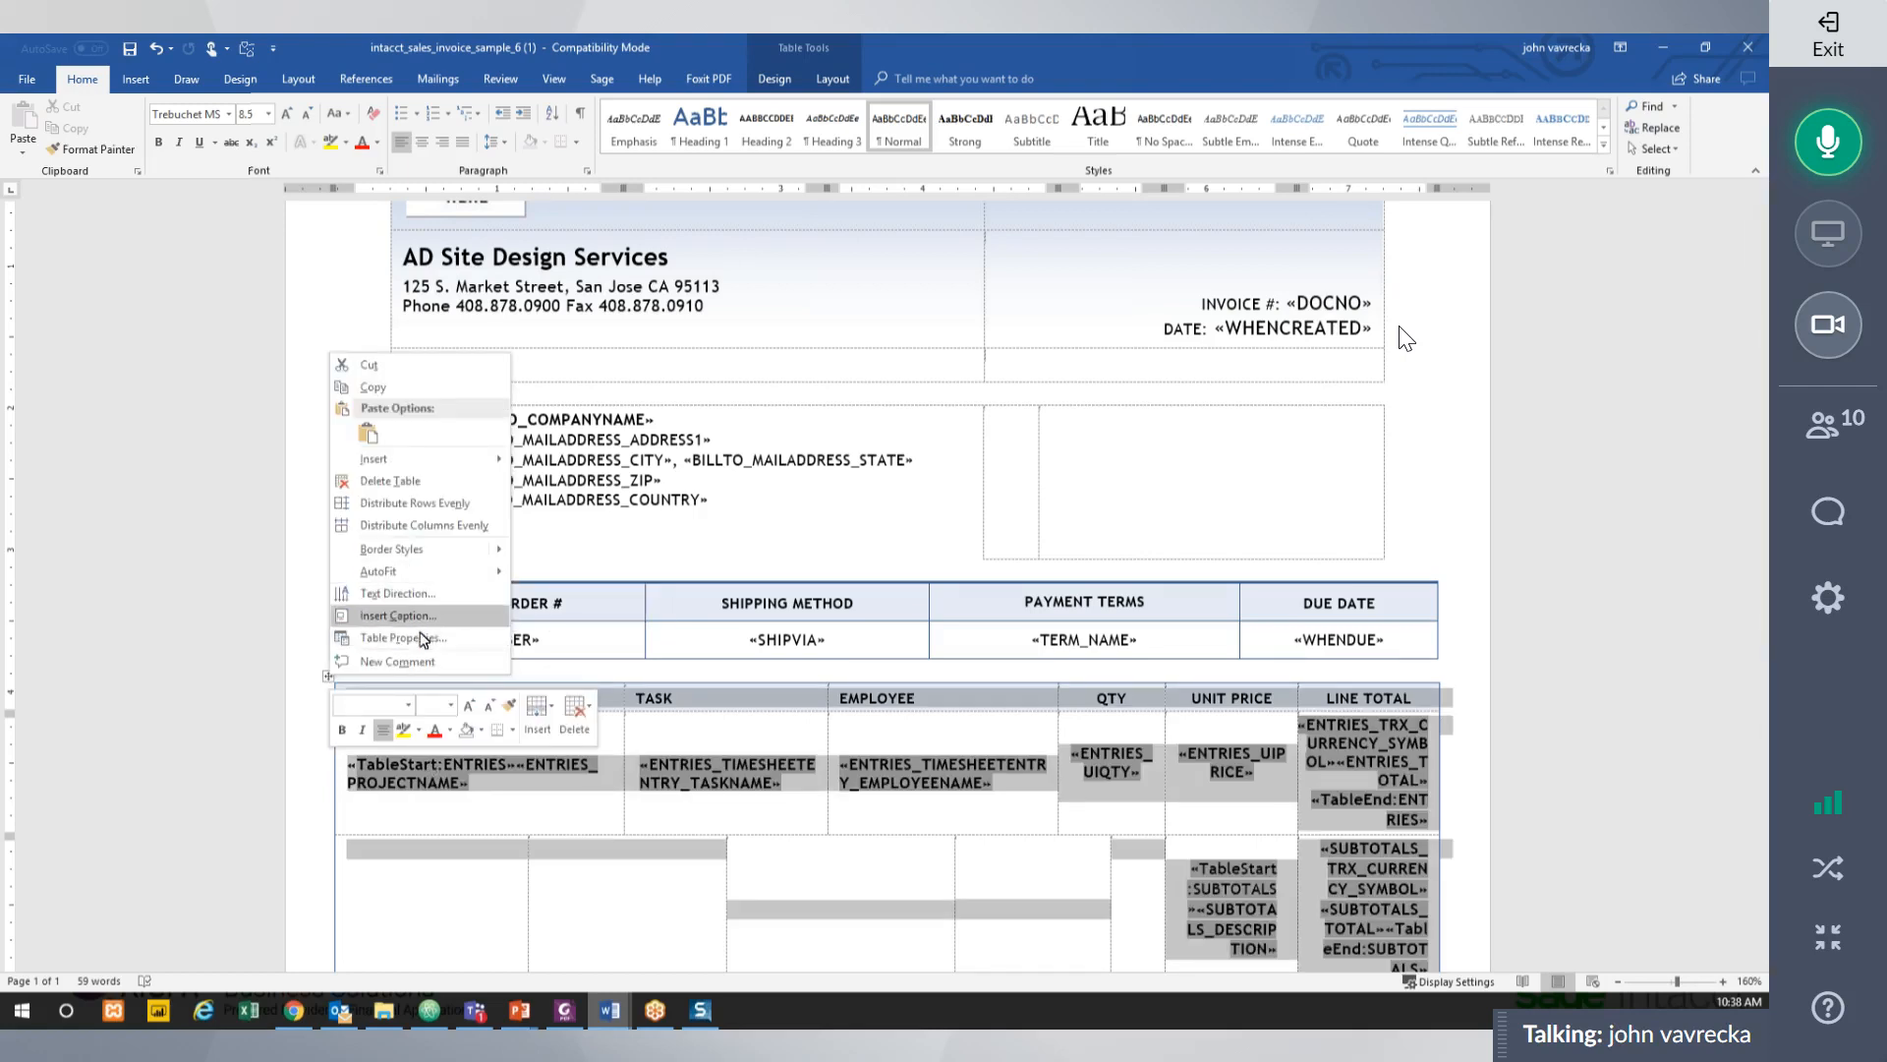
{"action": "left_click", "coordinate": [331, 685]}
{"action": "right_click", "coordinate": [330, 688]}
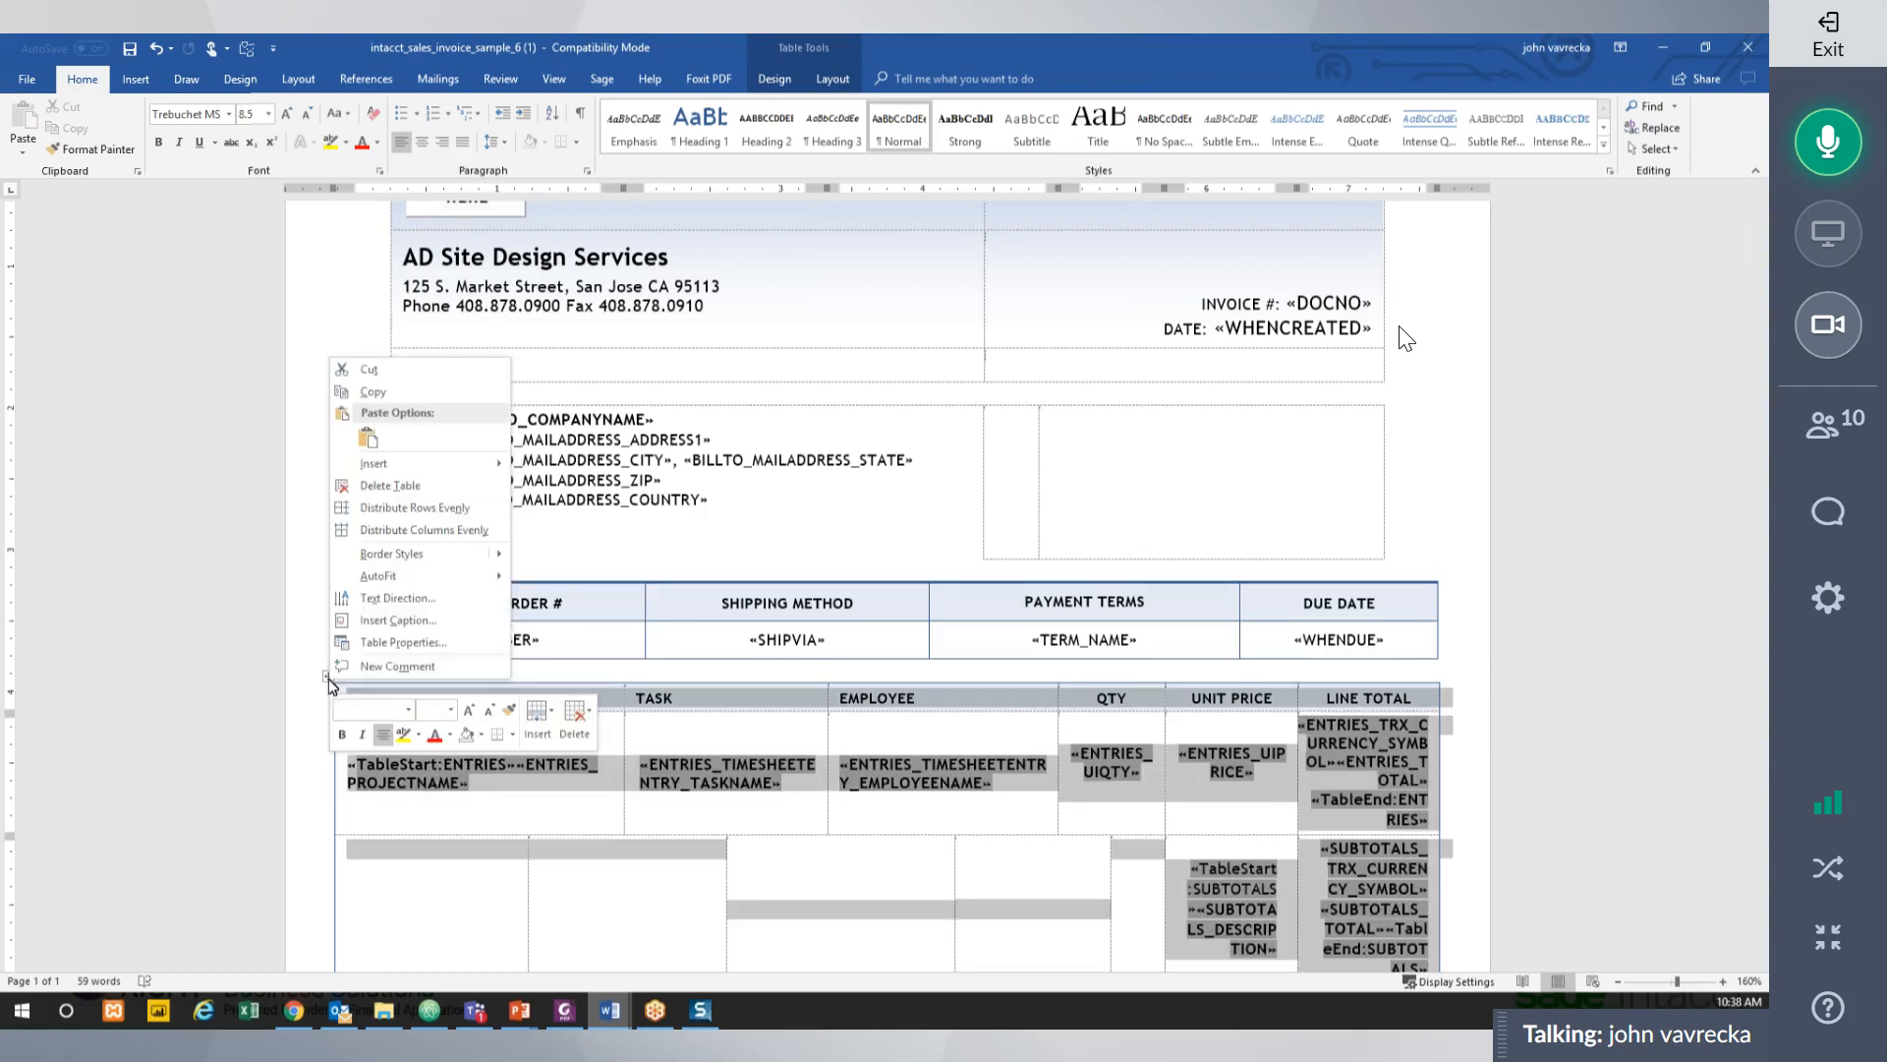
{"action": "left_click", "coordinate": [398, 644]}
{"action": "left_click", "coordinate": [769, 342]}
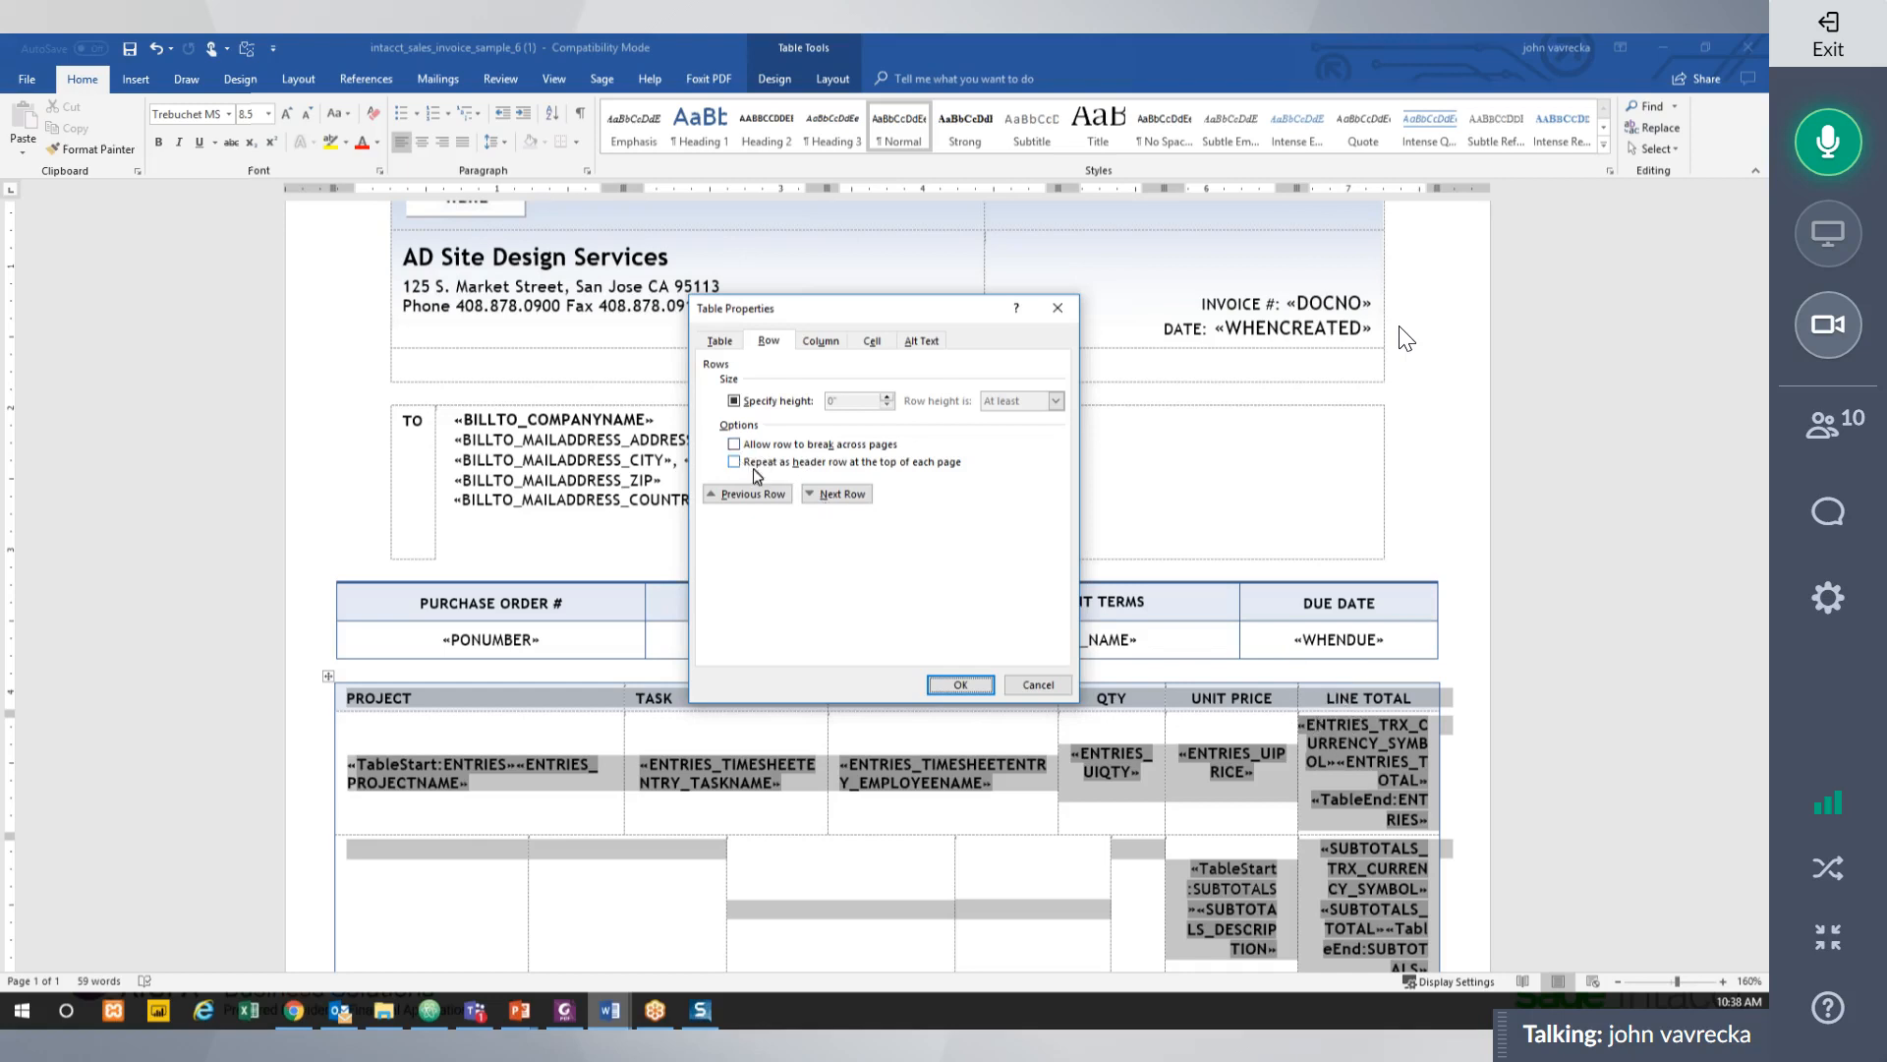
{"action": "left_click", "coordinate": [1056, 309]}
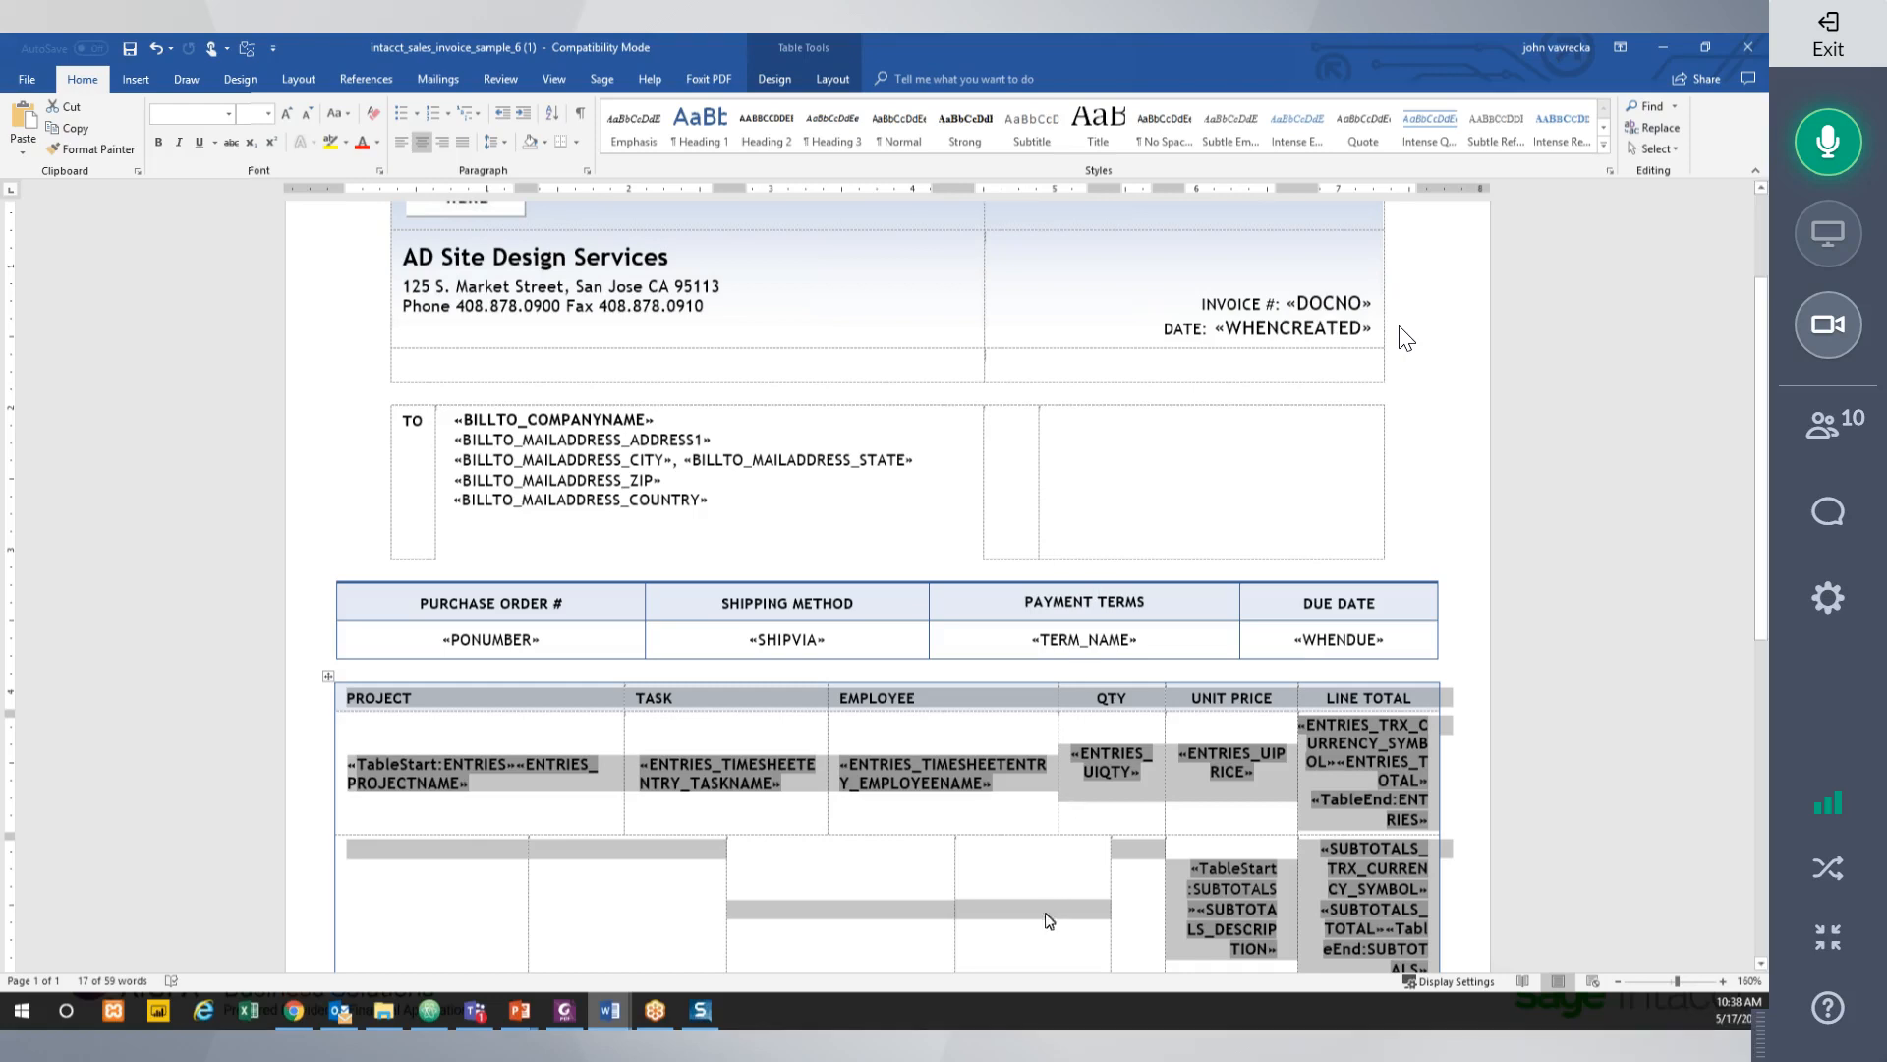
Switch to Sage Intacct in the browser and open the Platform Services customization page through the home page's application list.
{"action": "left_click", "coordinate": [1675, 43]}
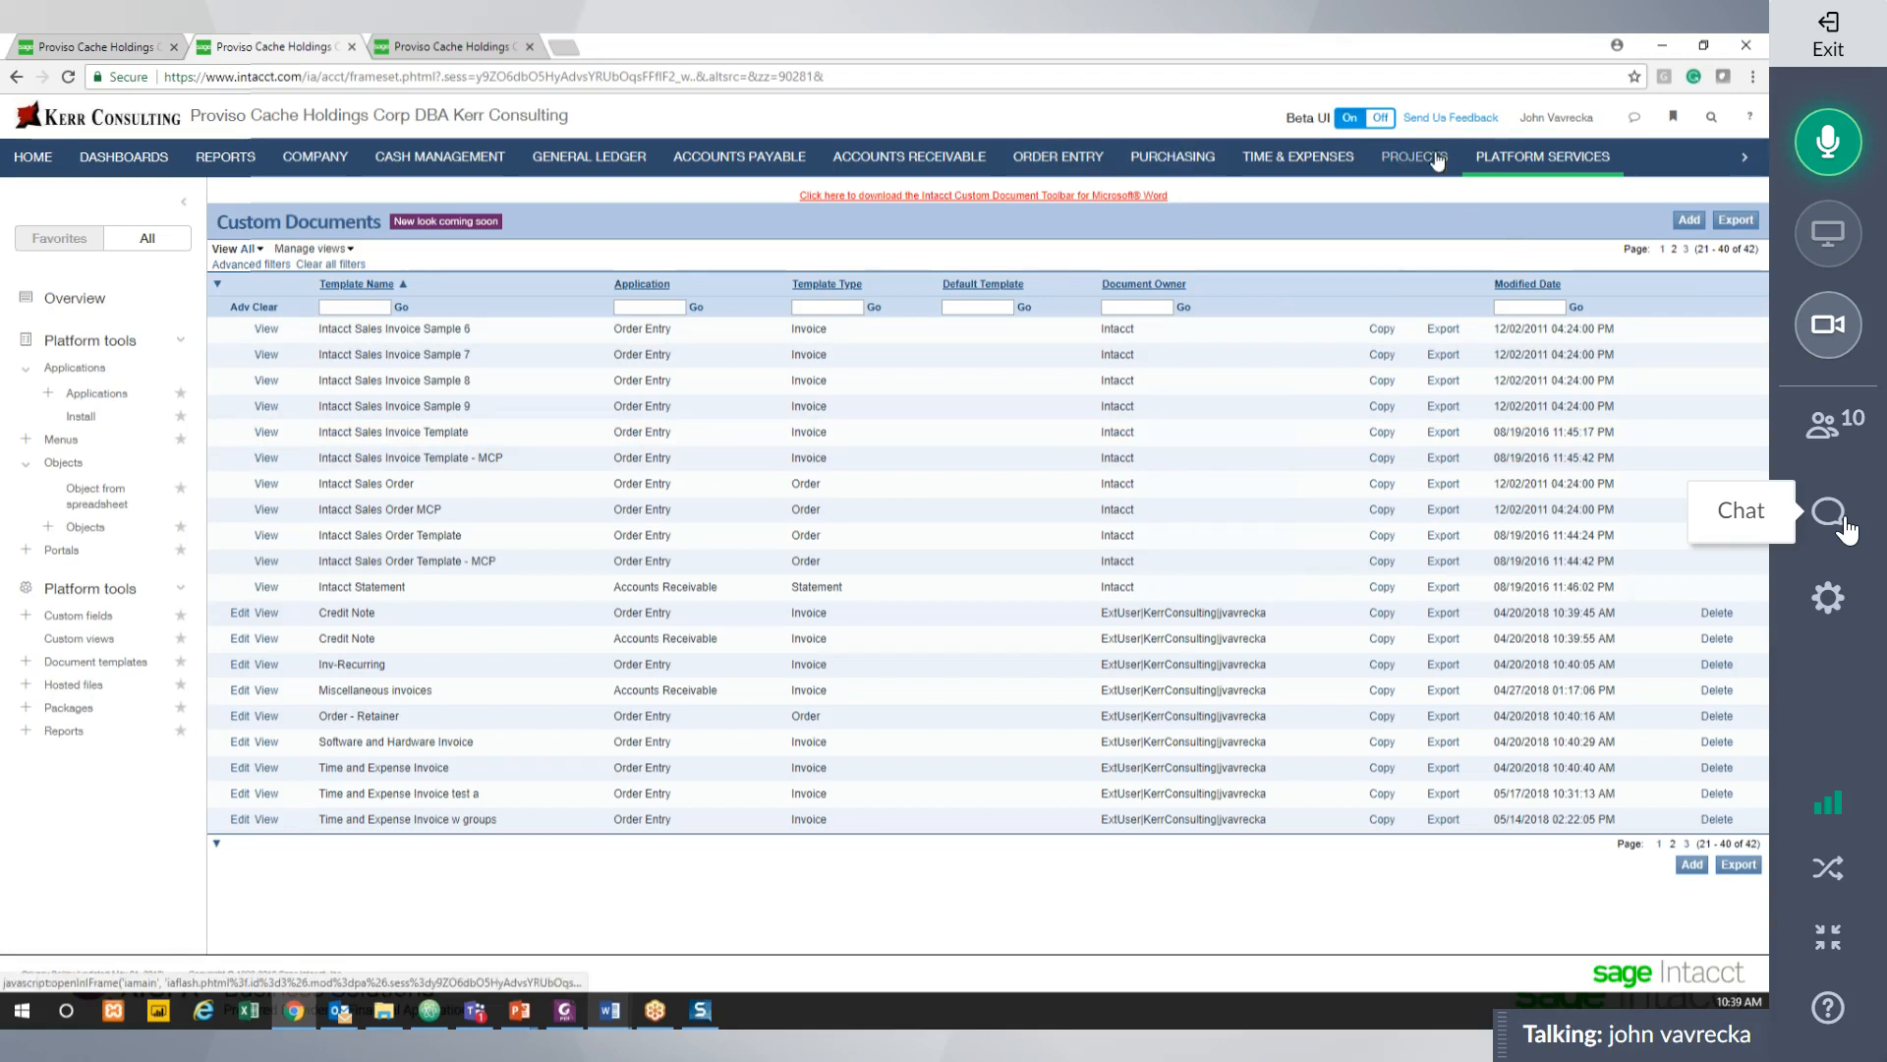
{"action": "left_click", "coordinate": [1544, 160]}
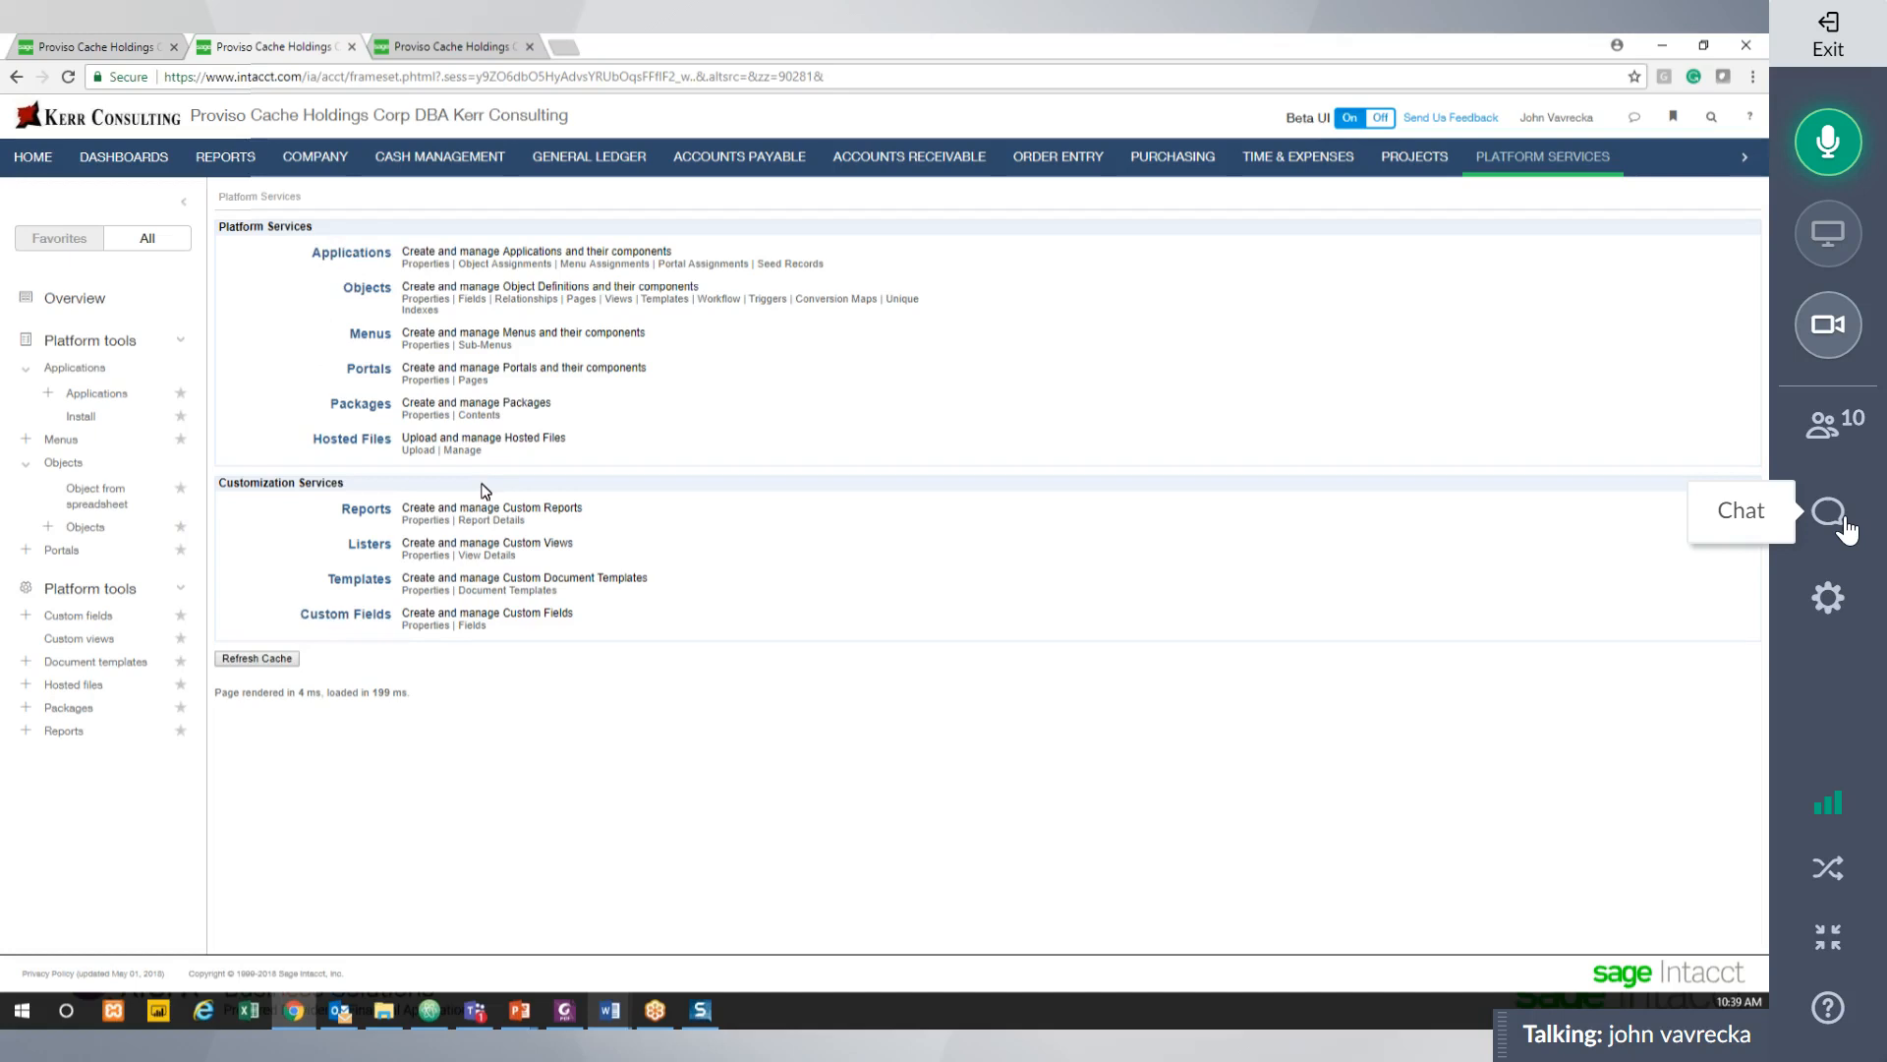
{"action": "left_click", "coordinate": [37, 164]}
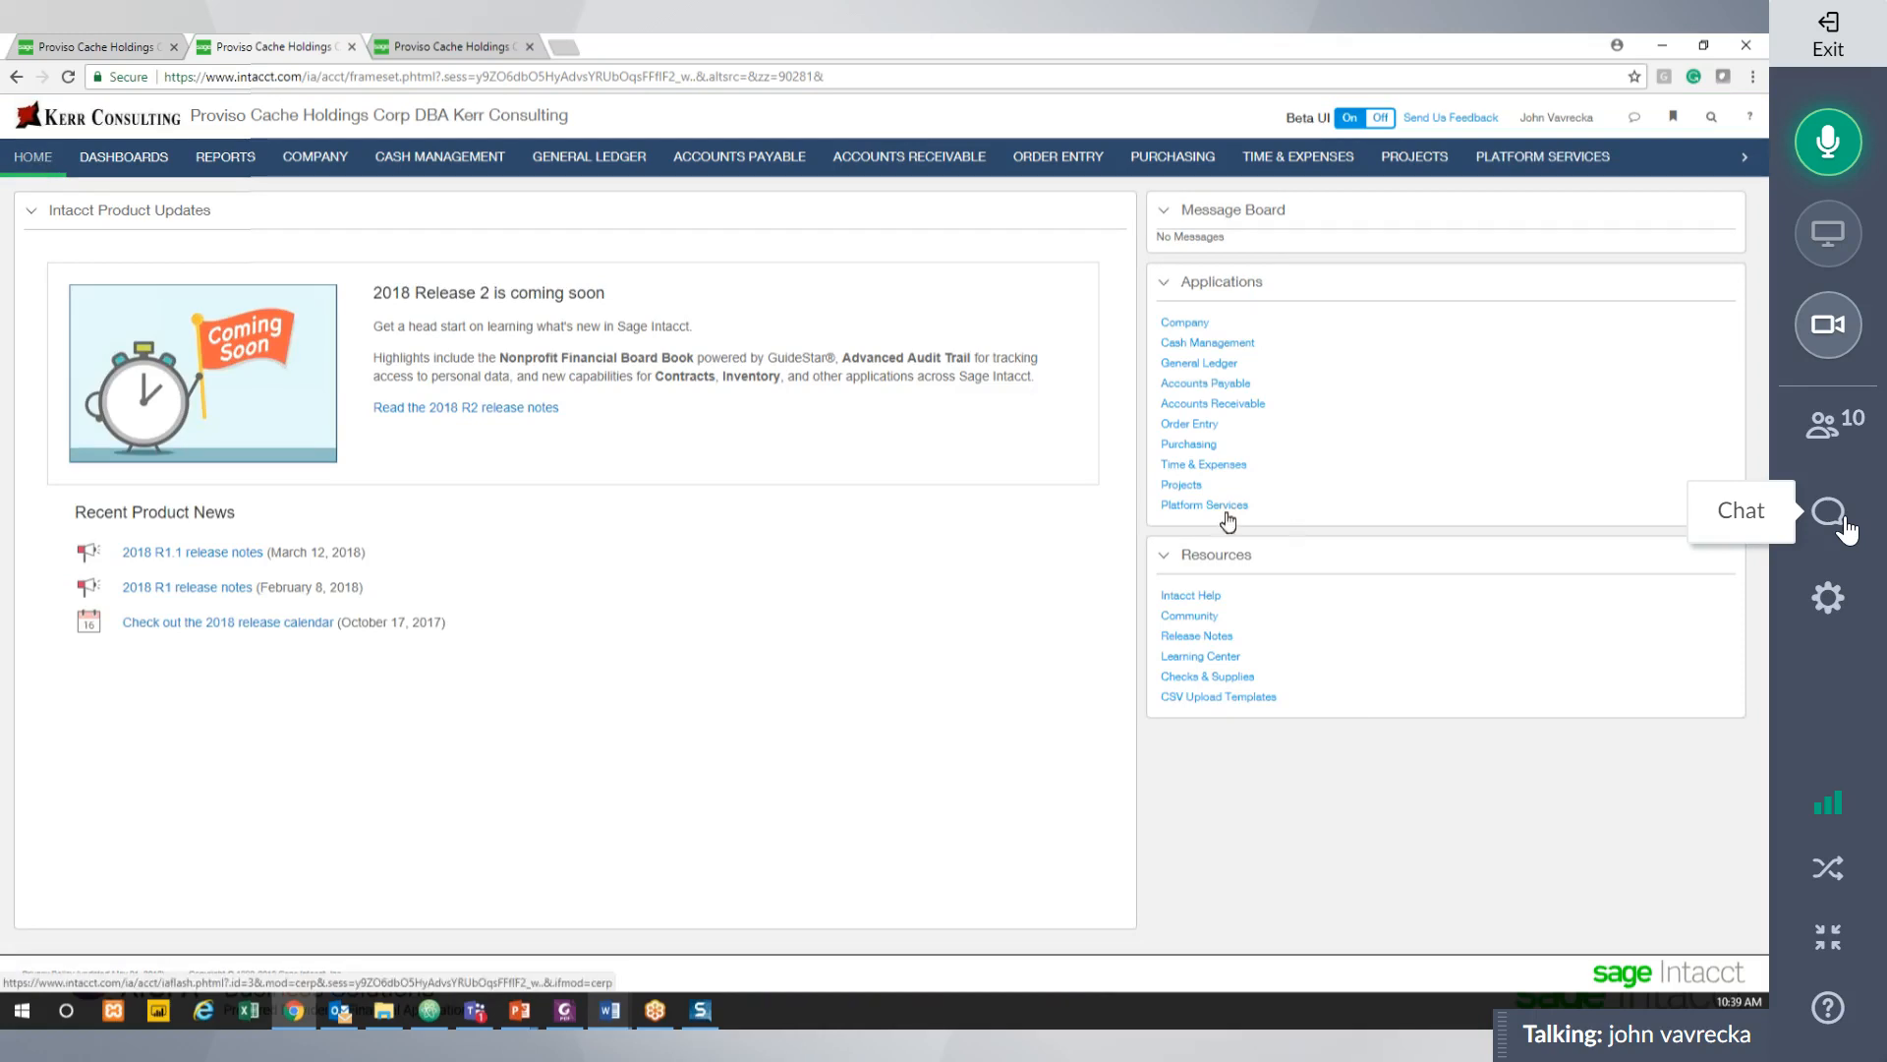
{"action": "left_click", "coordinate": [1201, 506]}
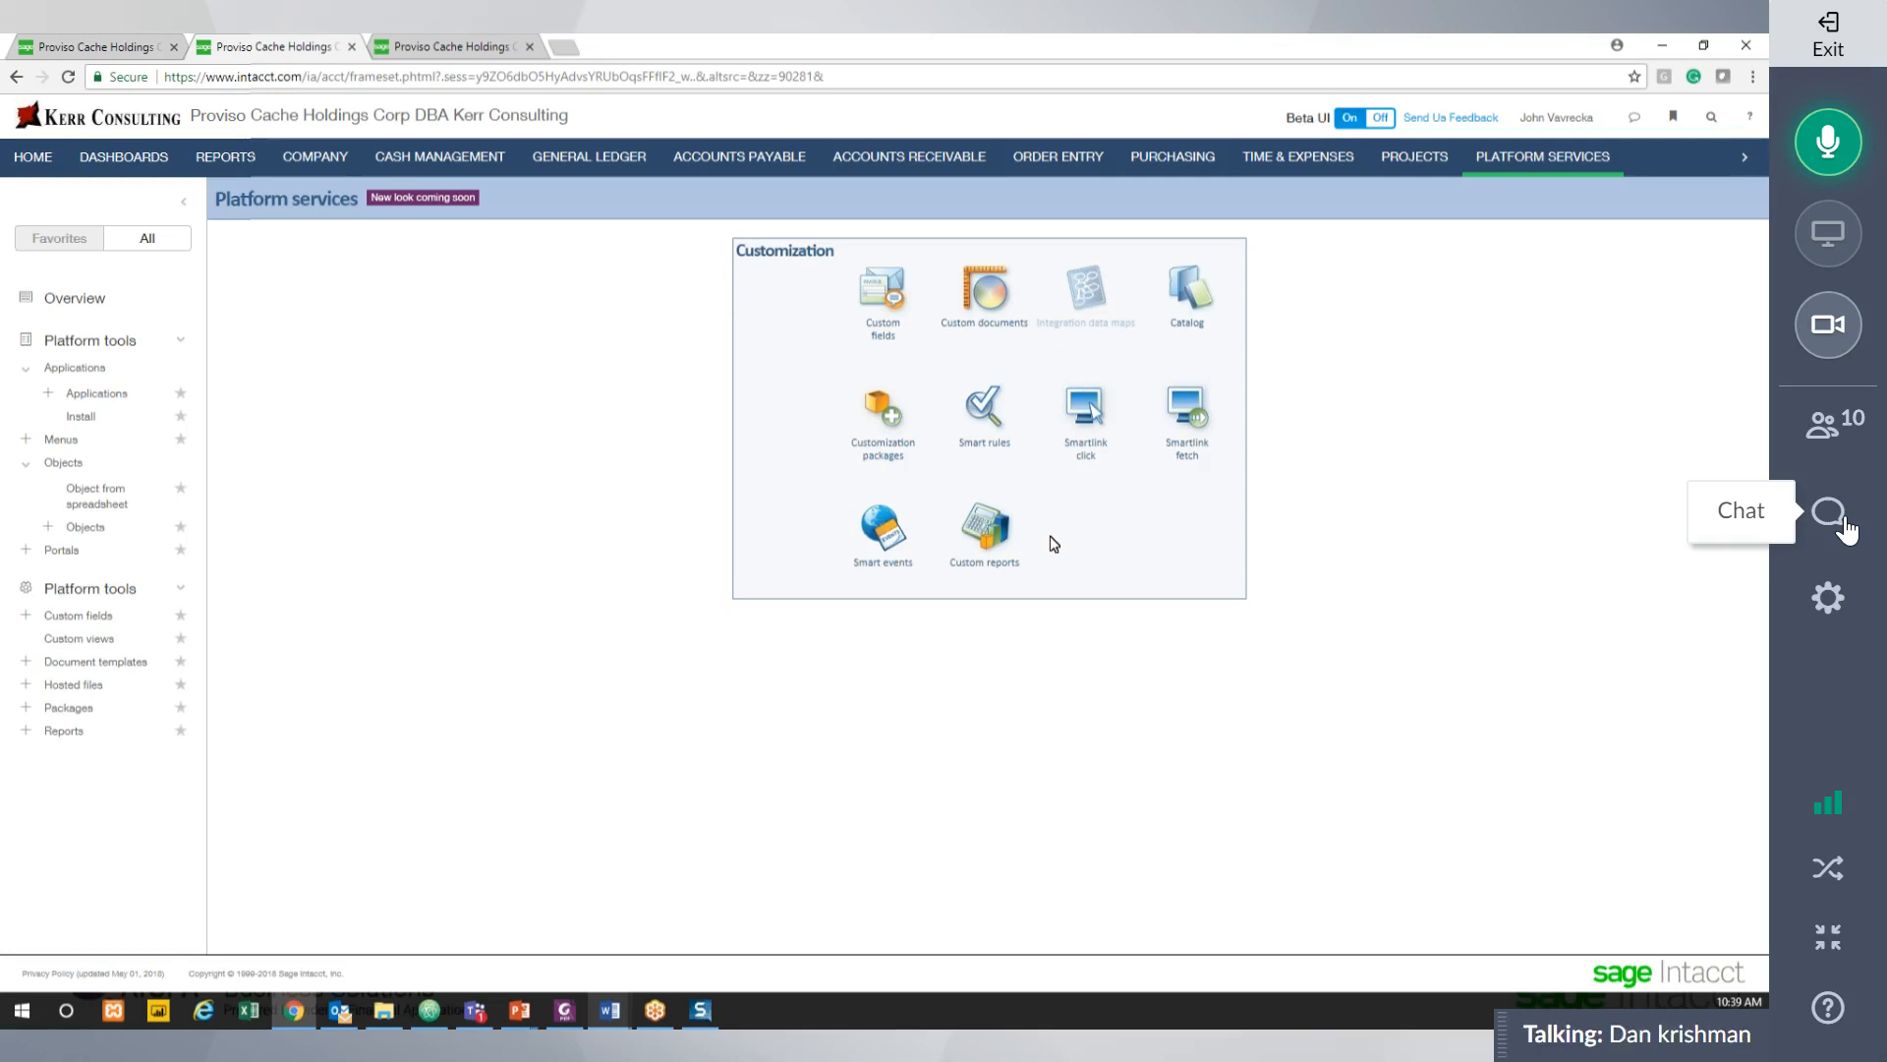
Show the Platform Services overview, reopen the customization page from the home page and open the object Catalog.
{"action": "left_click", "coordinate": [1558, 163]}
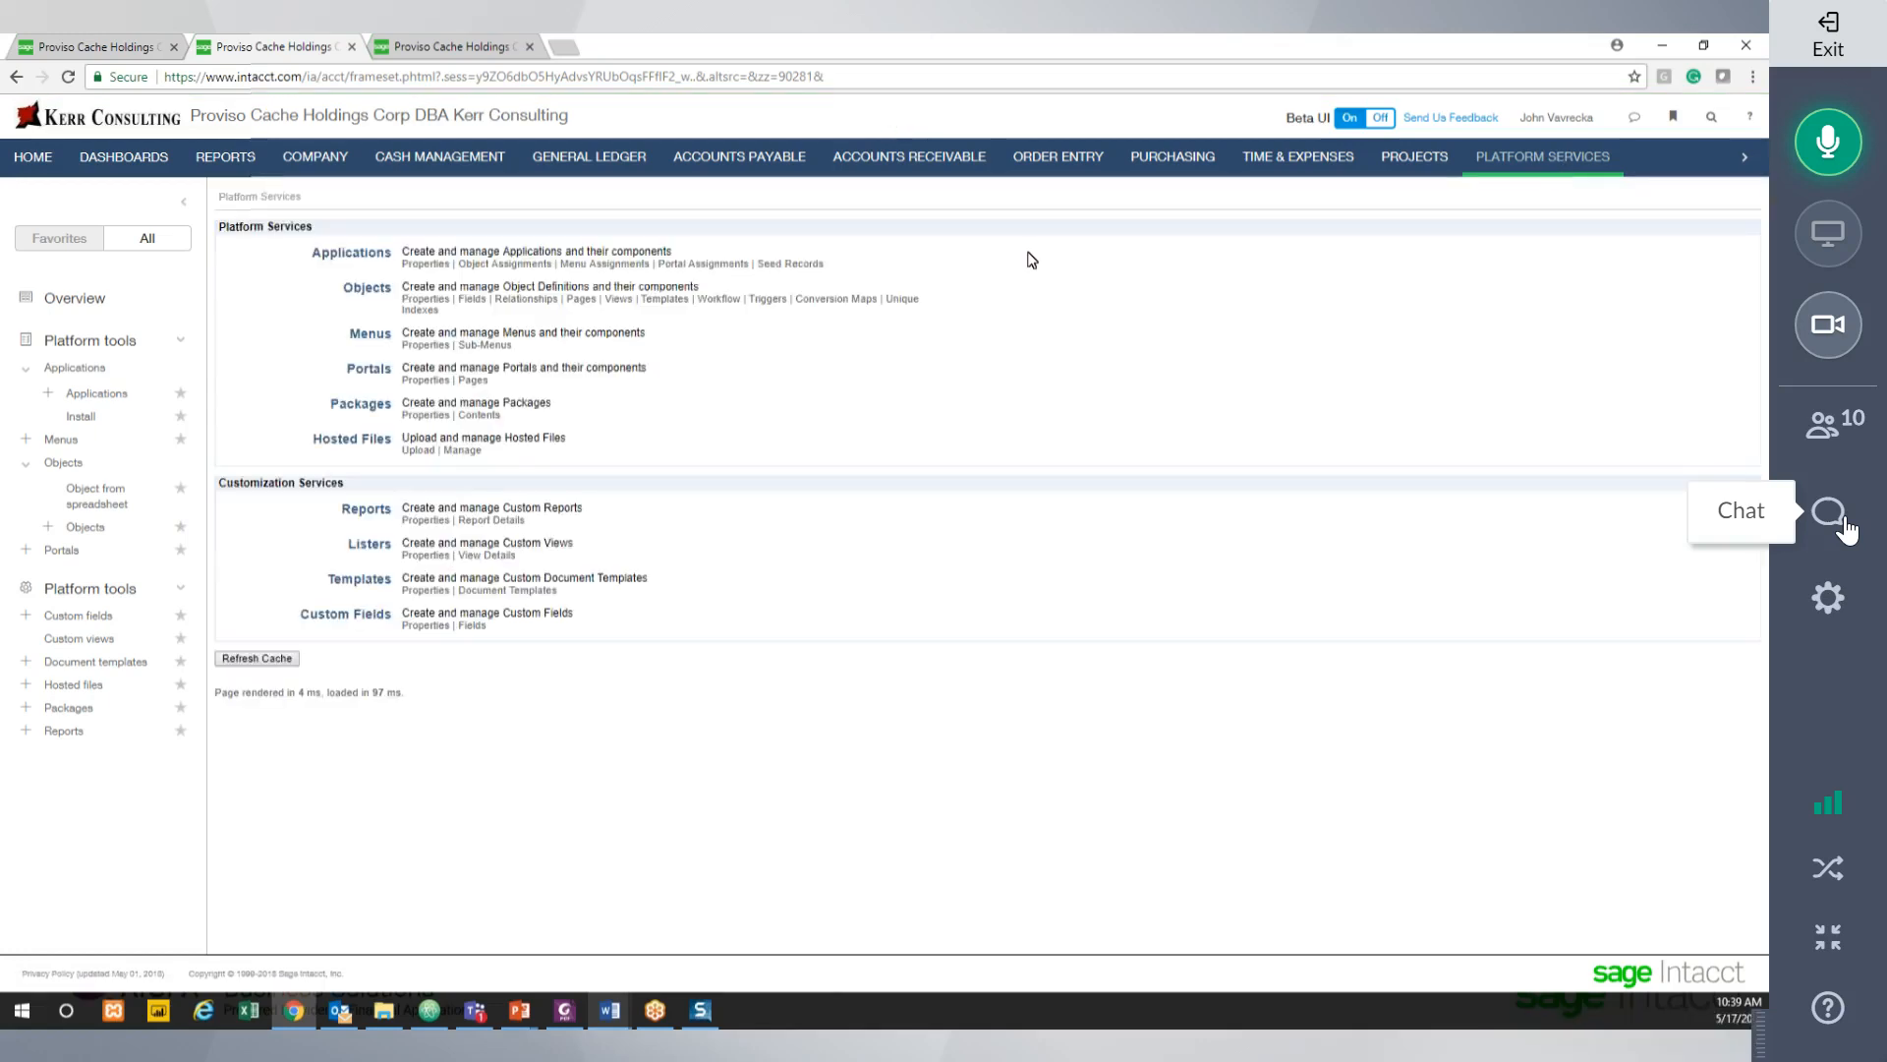
{"action": "left_click", "coordinate": [1561, 172]}
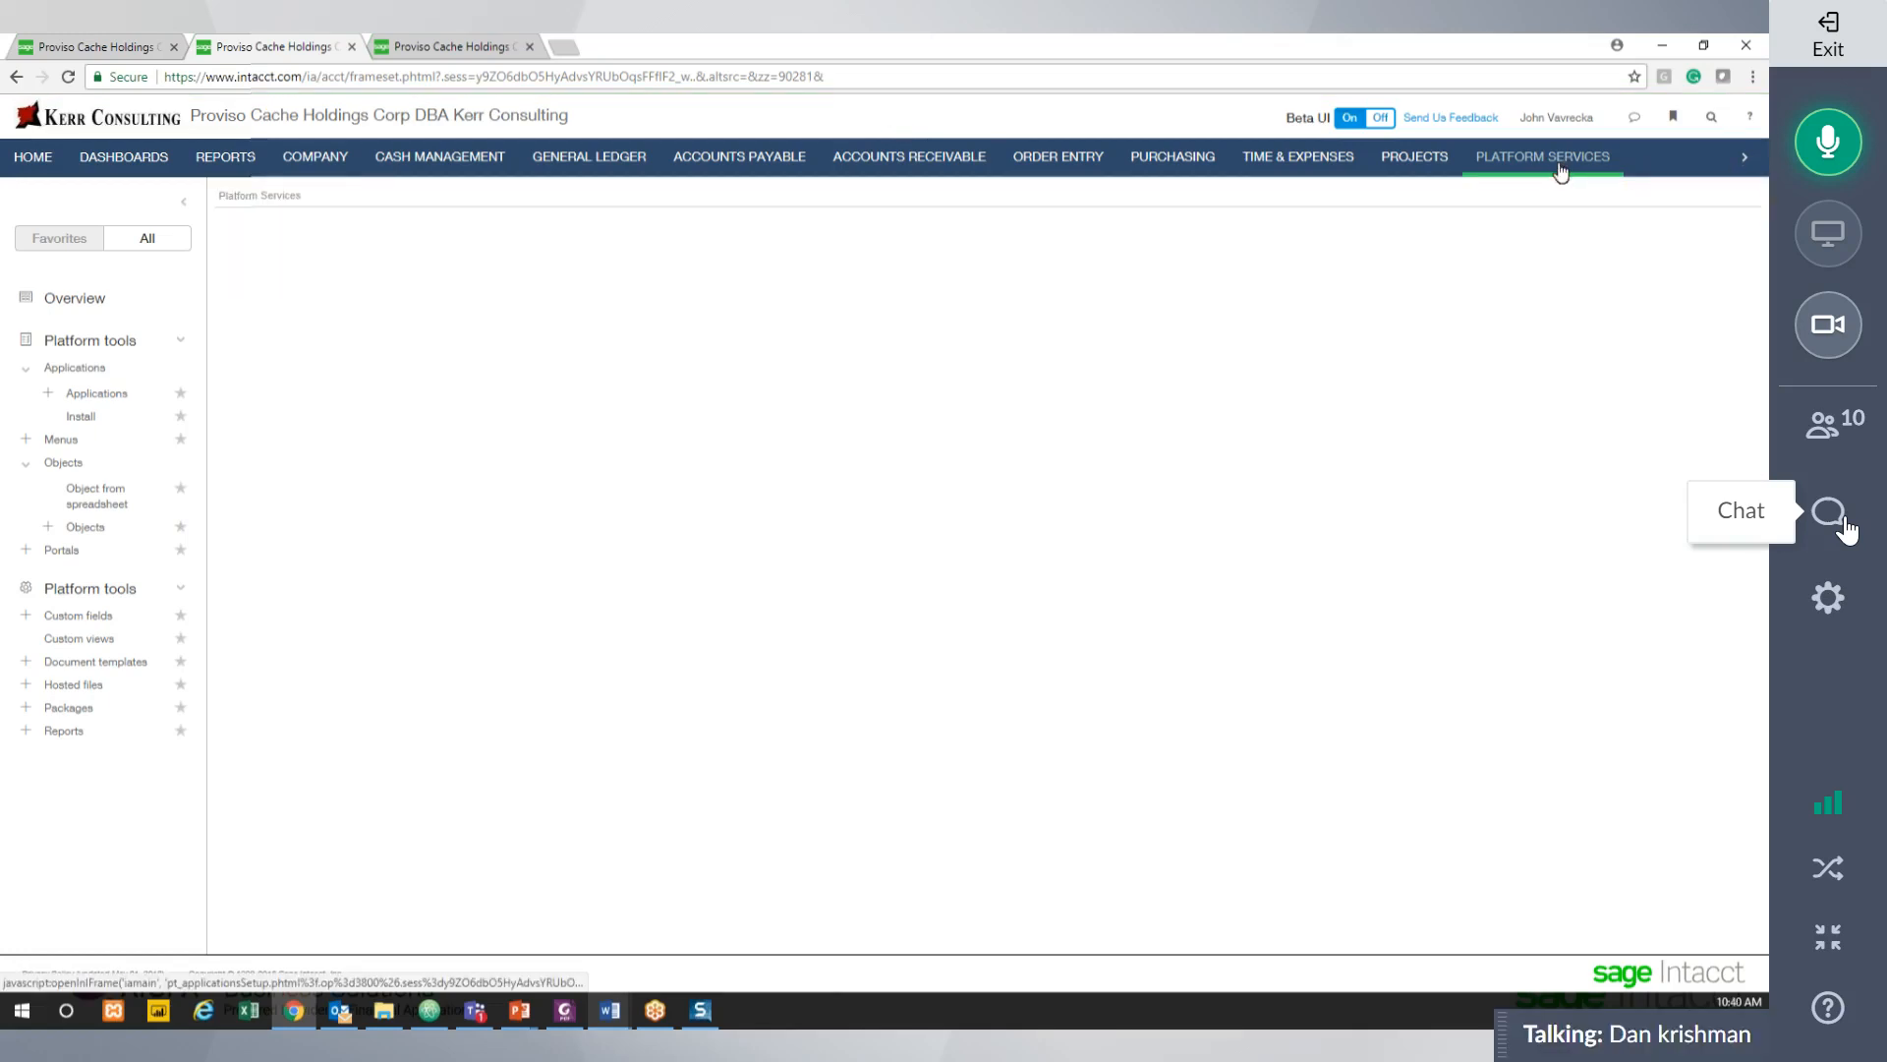
{"action": "left_click", "coordinate": [35, 164]}
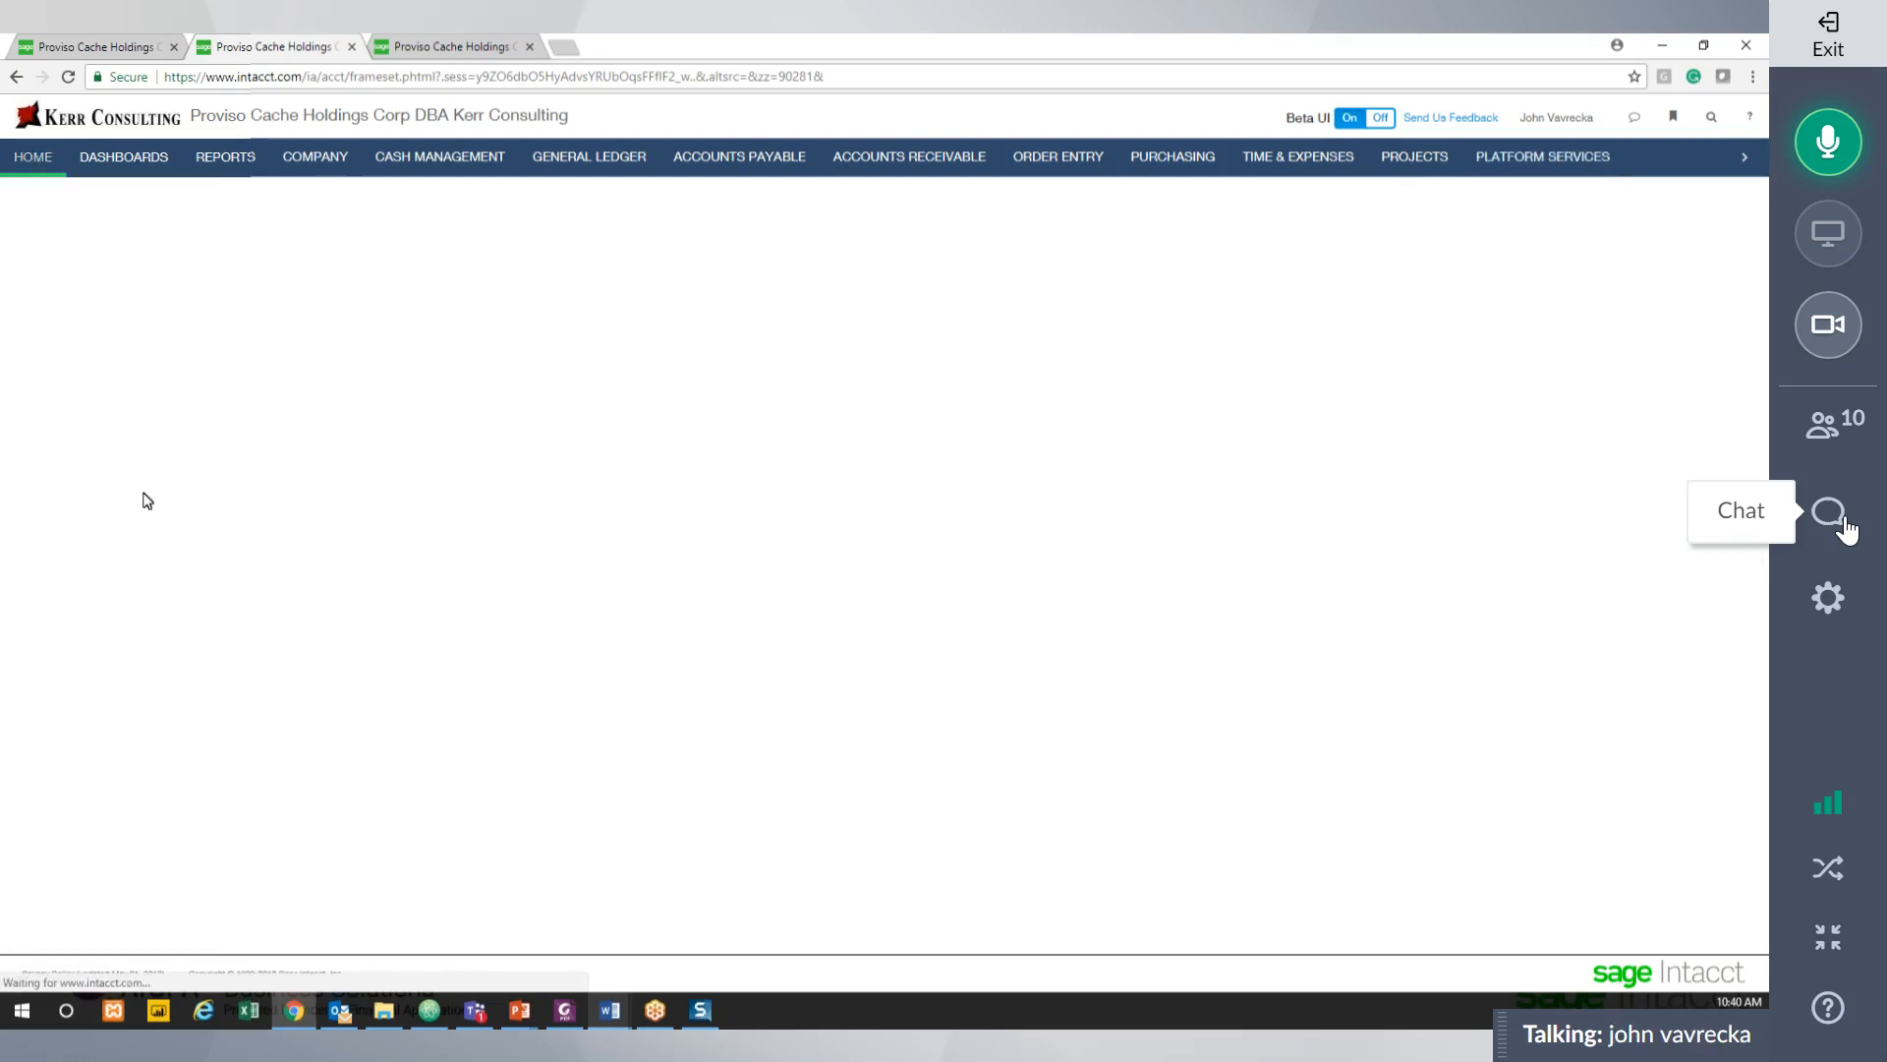
{"action": "left_click", "coordinate": [1217, 501]}
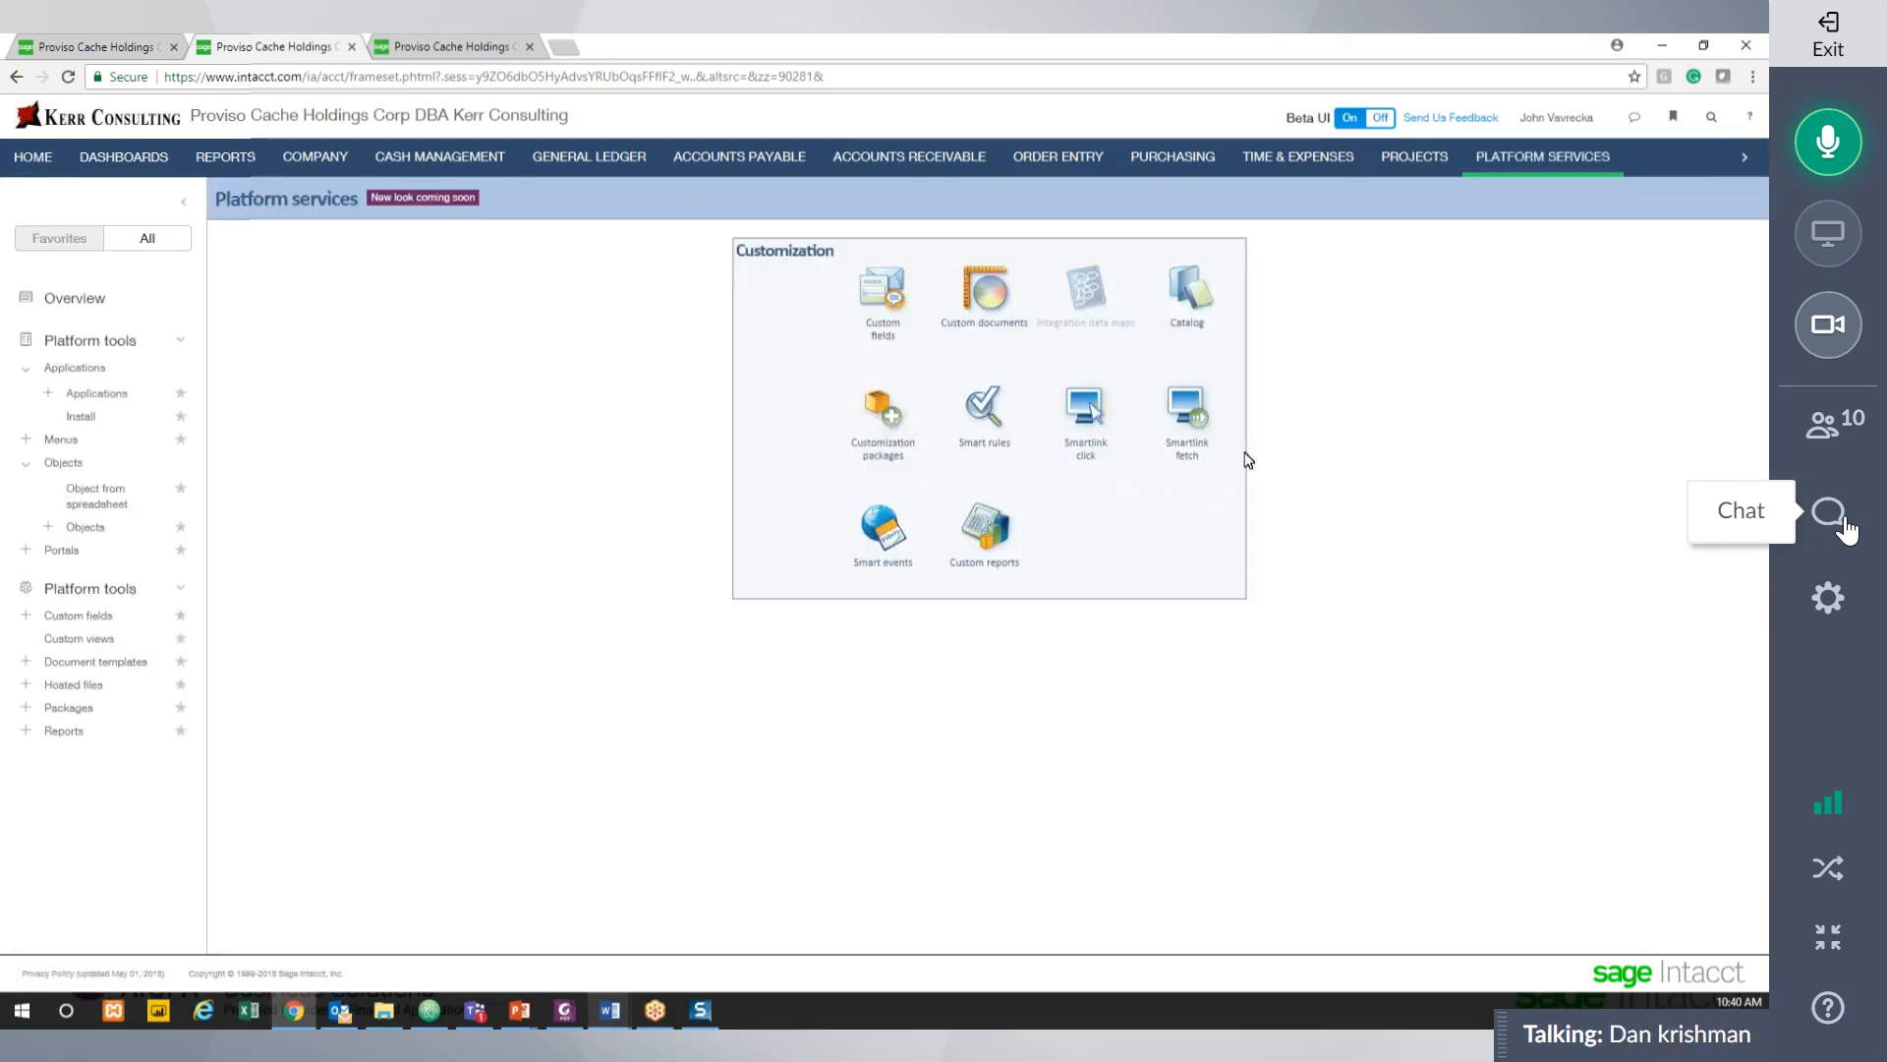
{"action": "left_click", "coordinate": [1201, 294]}
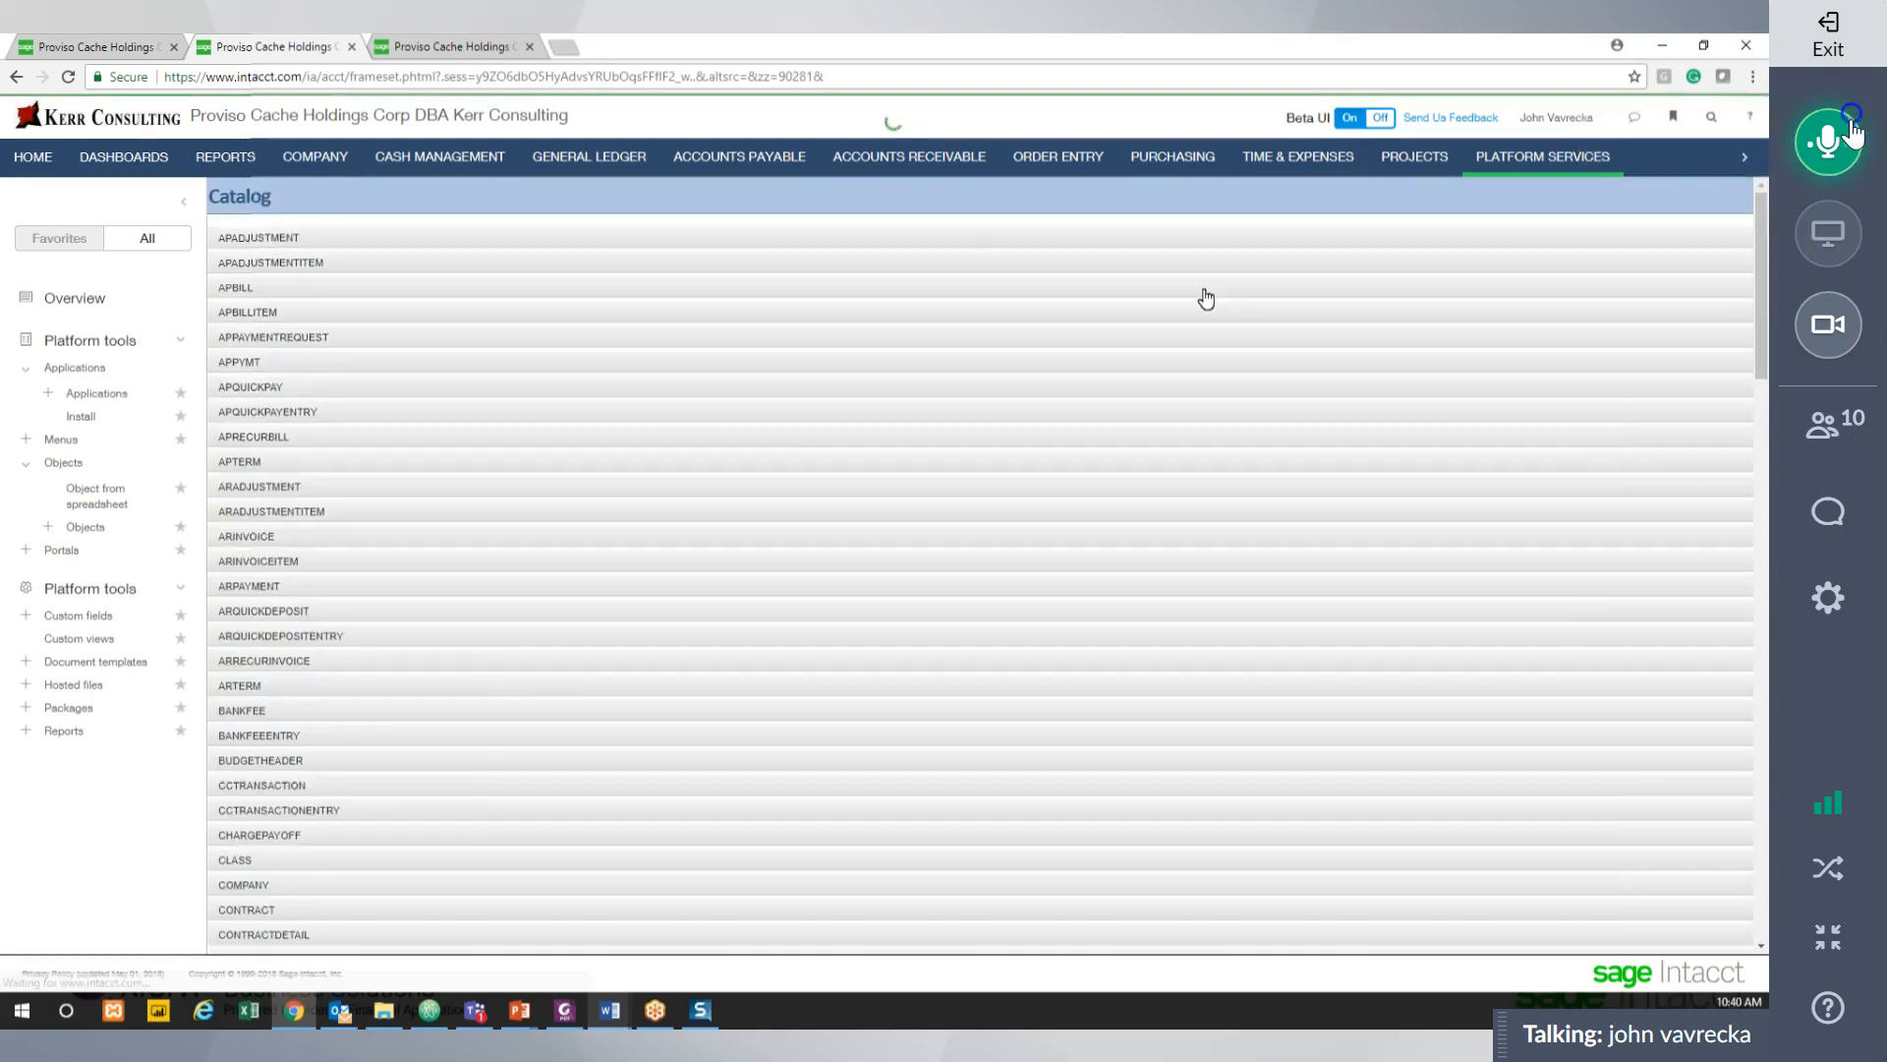
Mute the meeting microphone, expand ARINVOICE in the Catalog and review its field list.
{"action": "left_click", "coordinate": [1850, 129]}
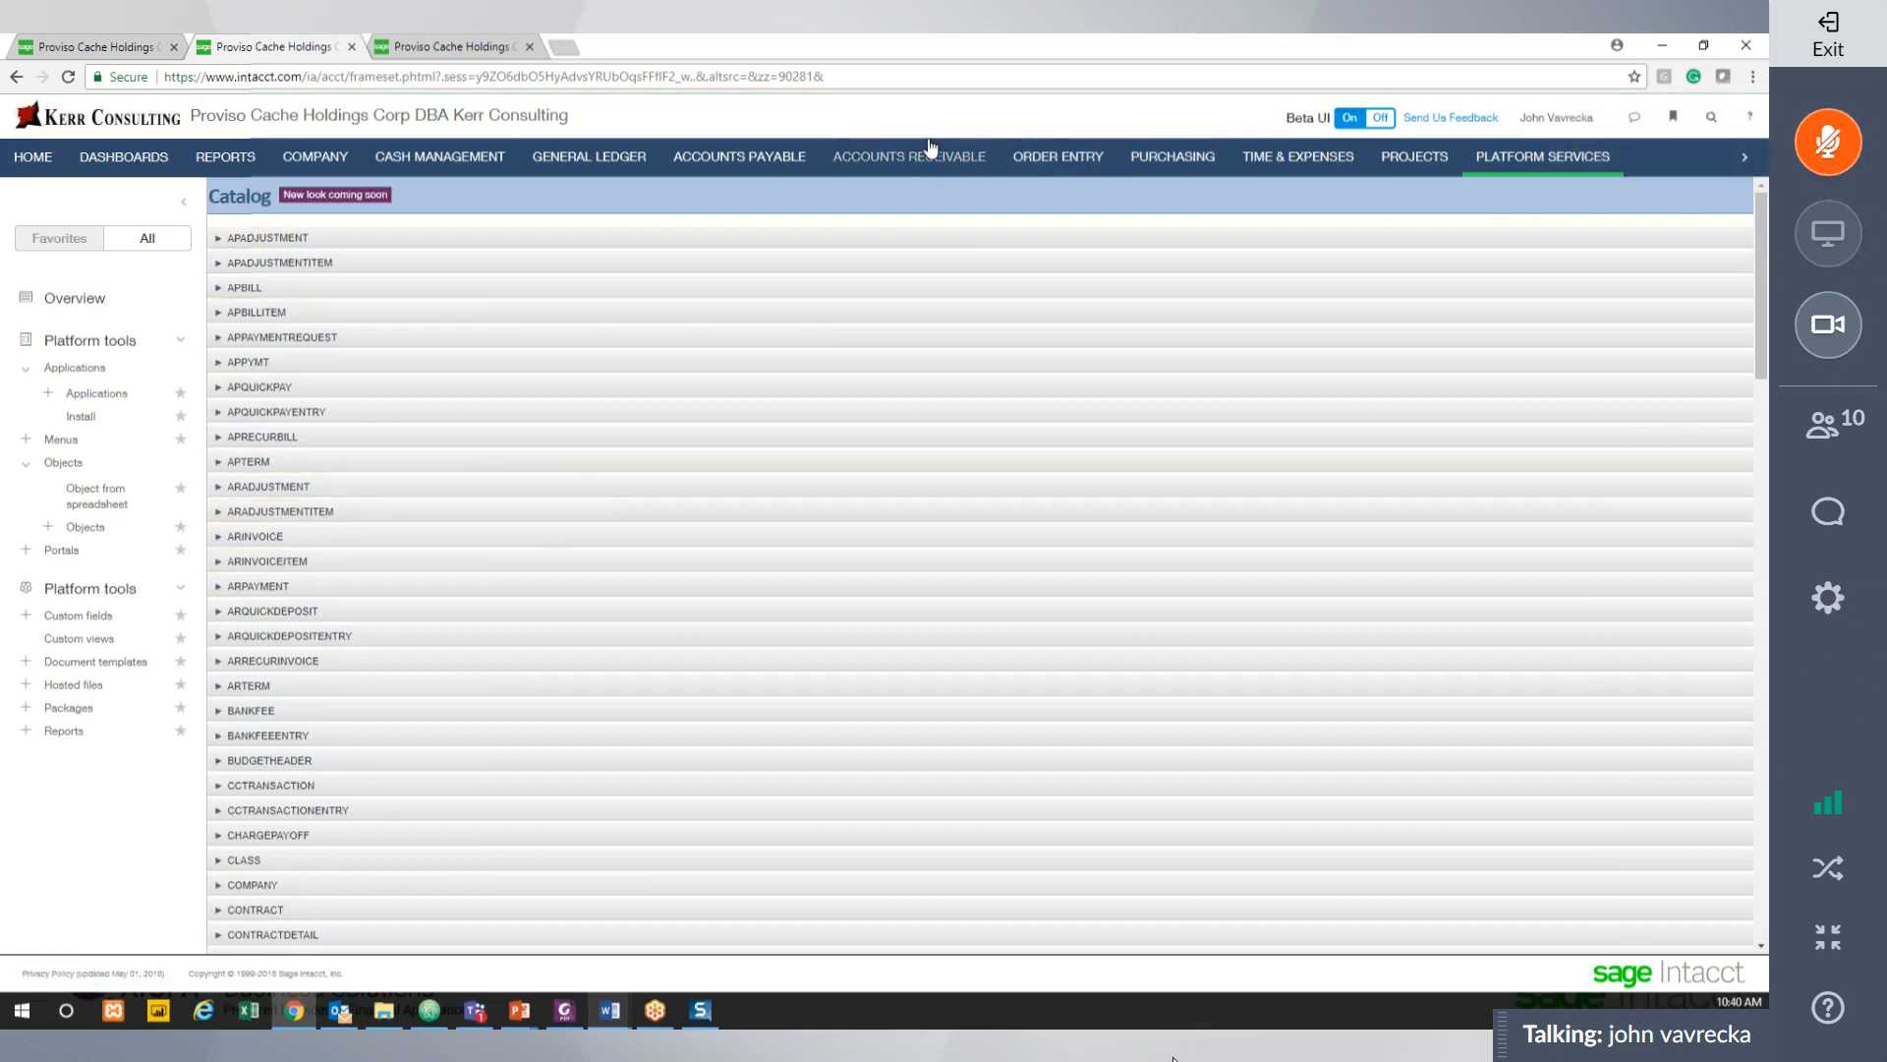
{"action": "left_click", "coordinate": [226, 546]}
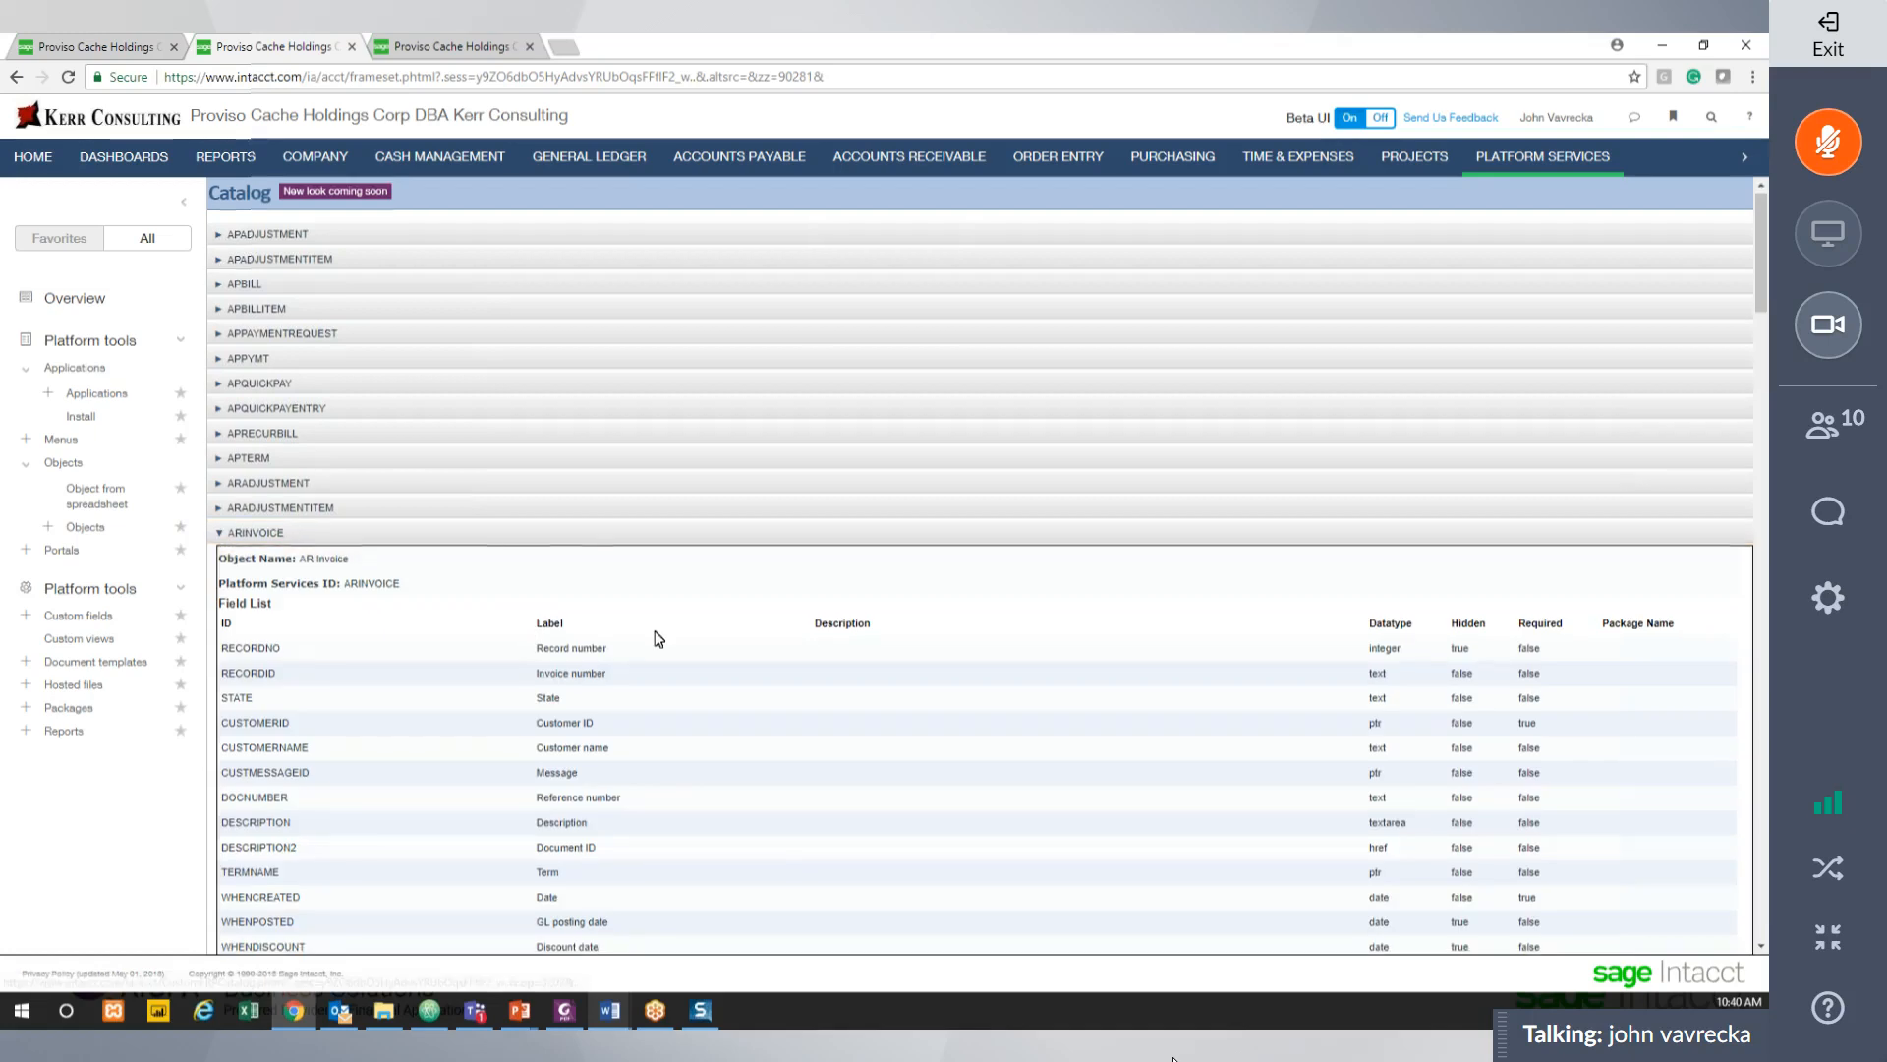
{"action": "scroll", "coordinate": [655, 637], "scroll_direction": "down", "scroll_amount": 3}
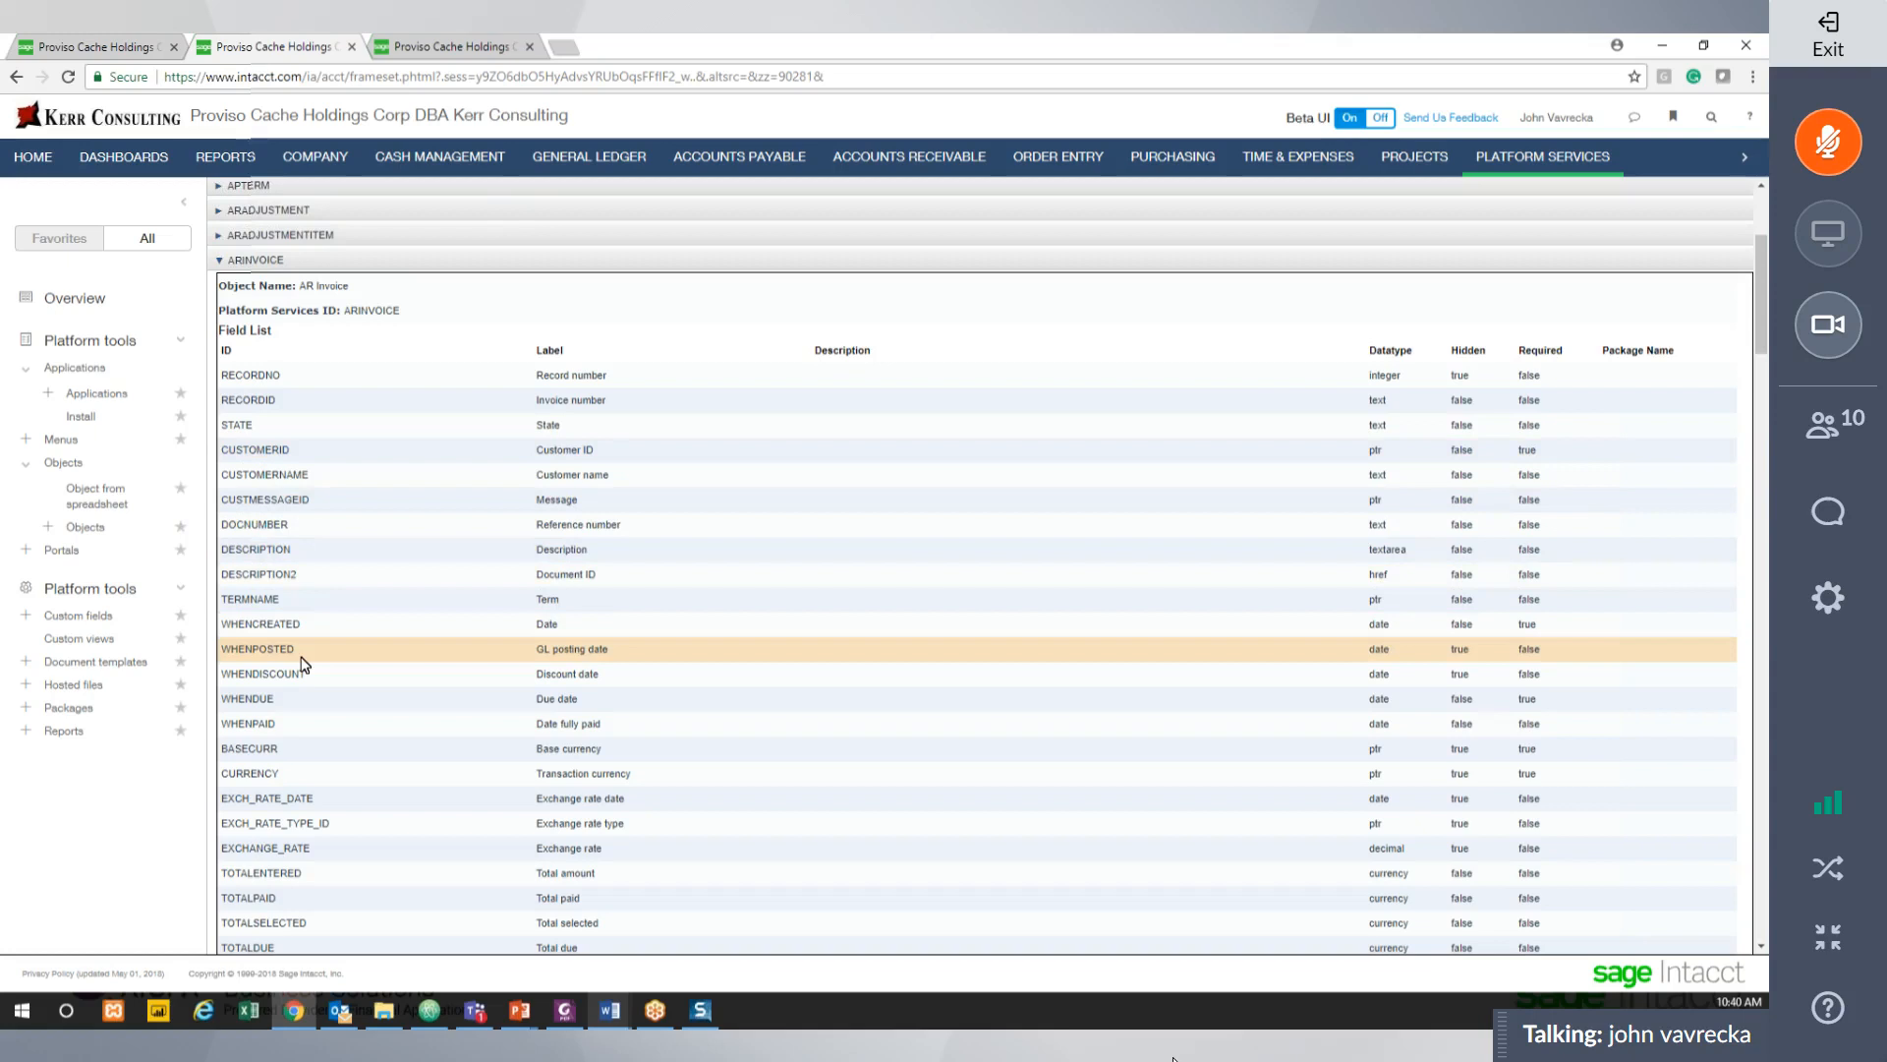
{"action": "scroll", "coordinate": [303, 665], "scroll_direction": "down", "scroll_amount": 3}
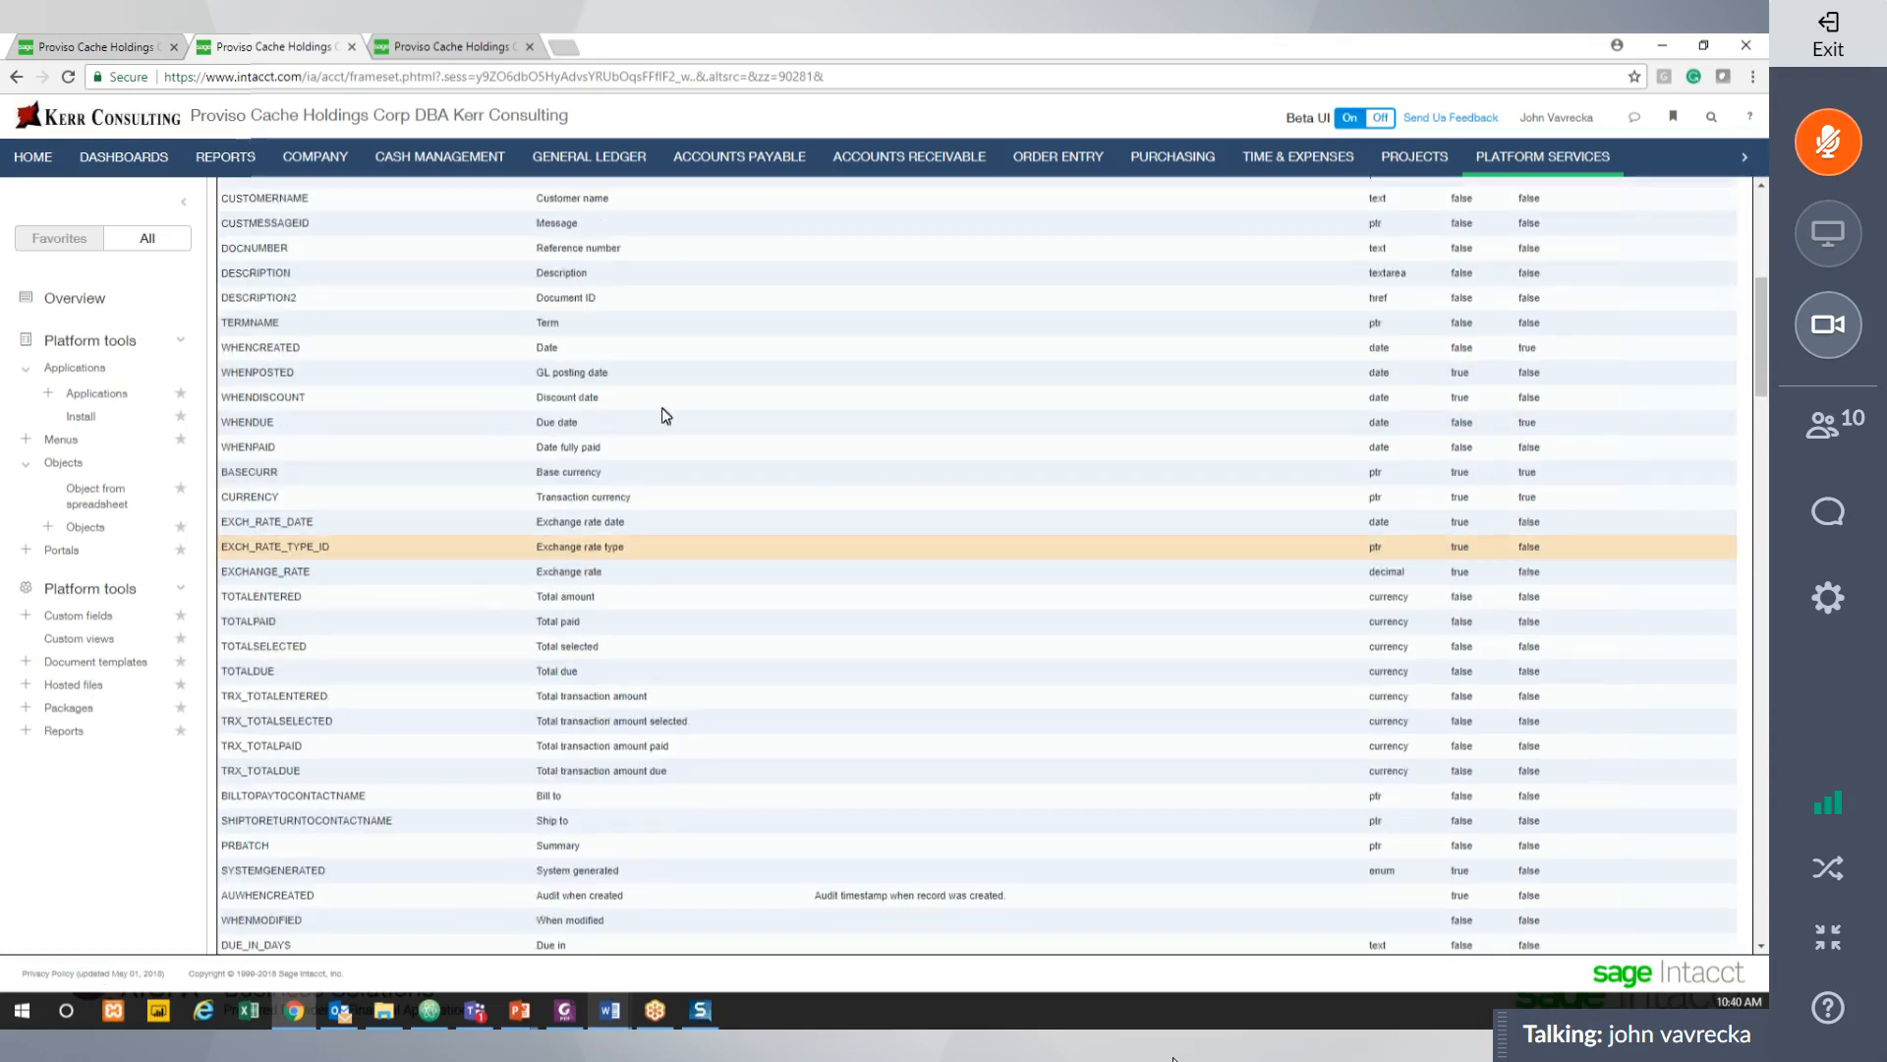
Open the Time and Expense Invoice custom document template for editing and view its Application choices, keeping Order Entry.
{"action": "left_click", "coordinate": [480, 51]}
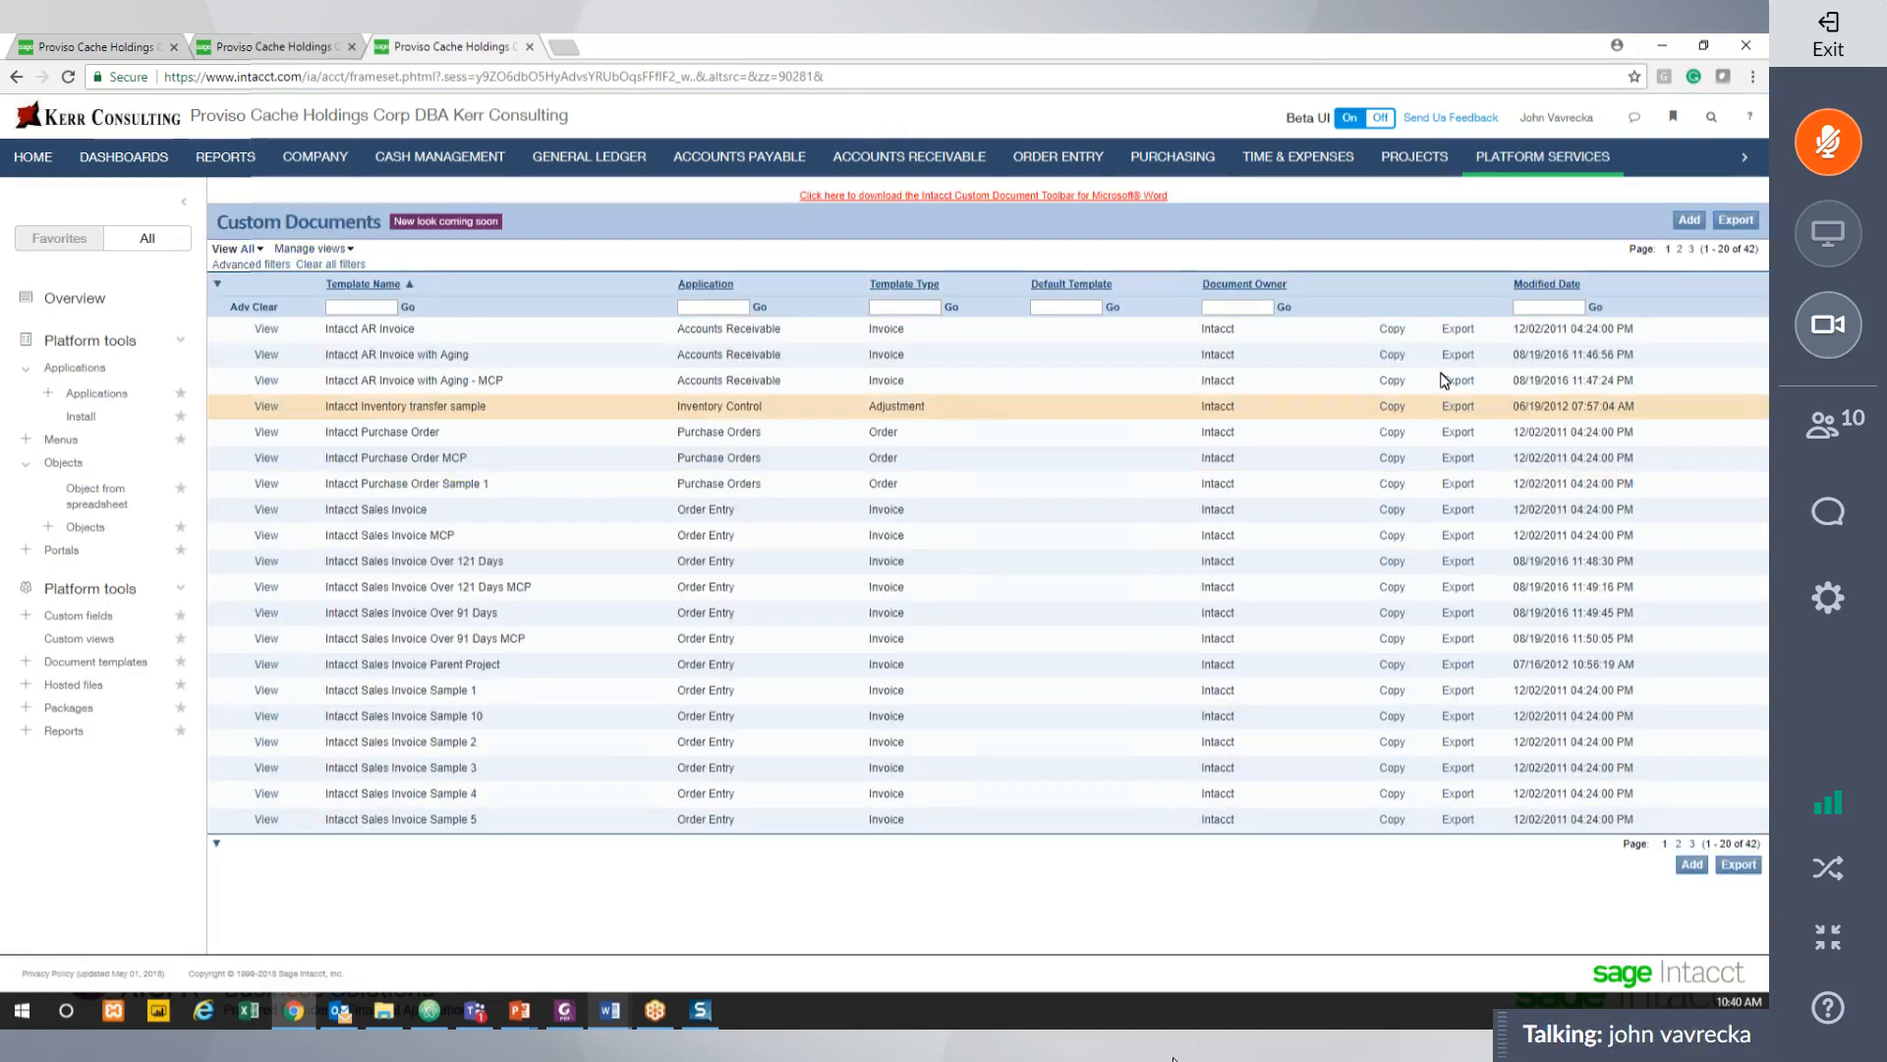
{"action": "left_click", "coordinate": [1679, 249]}
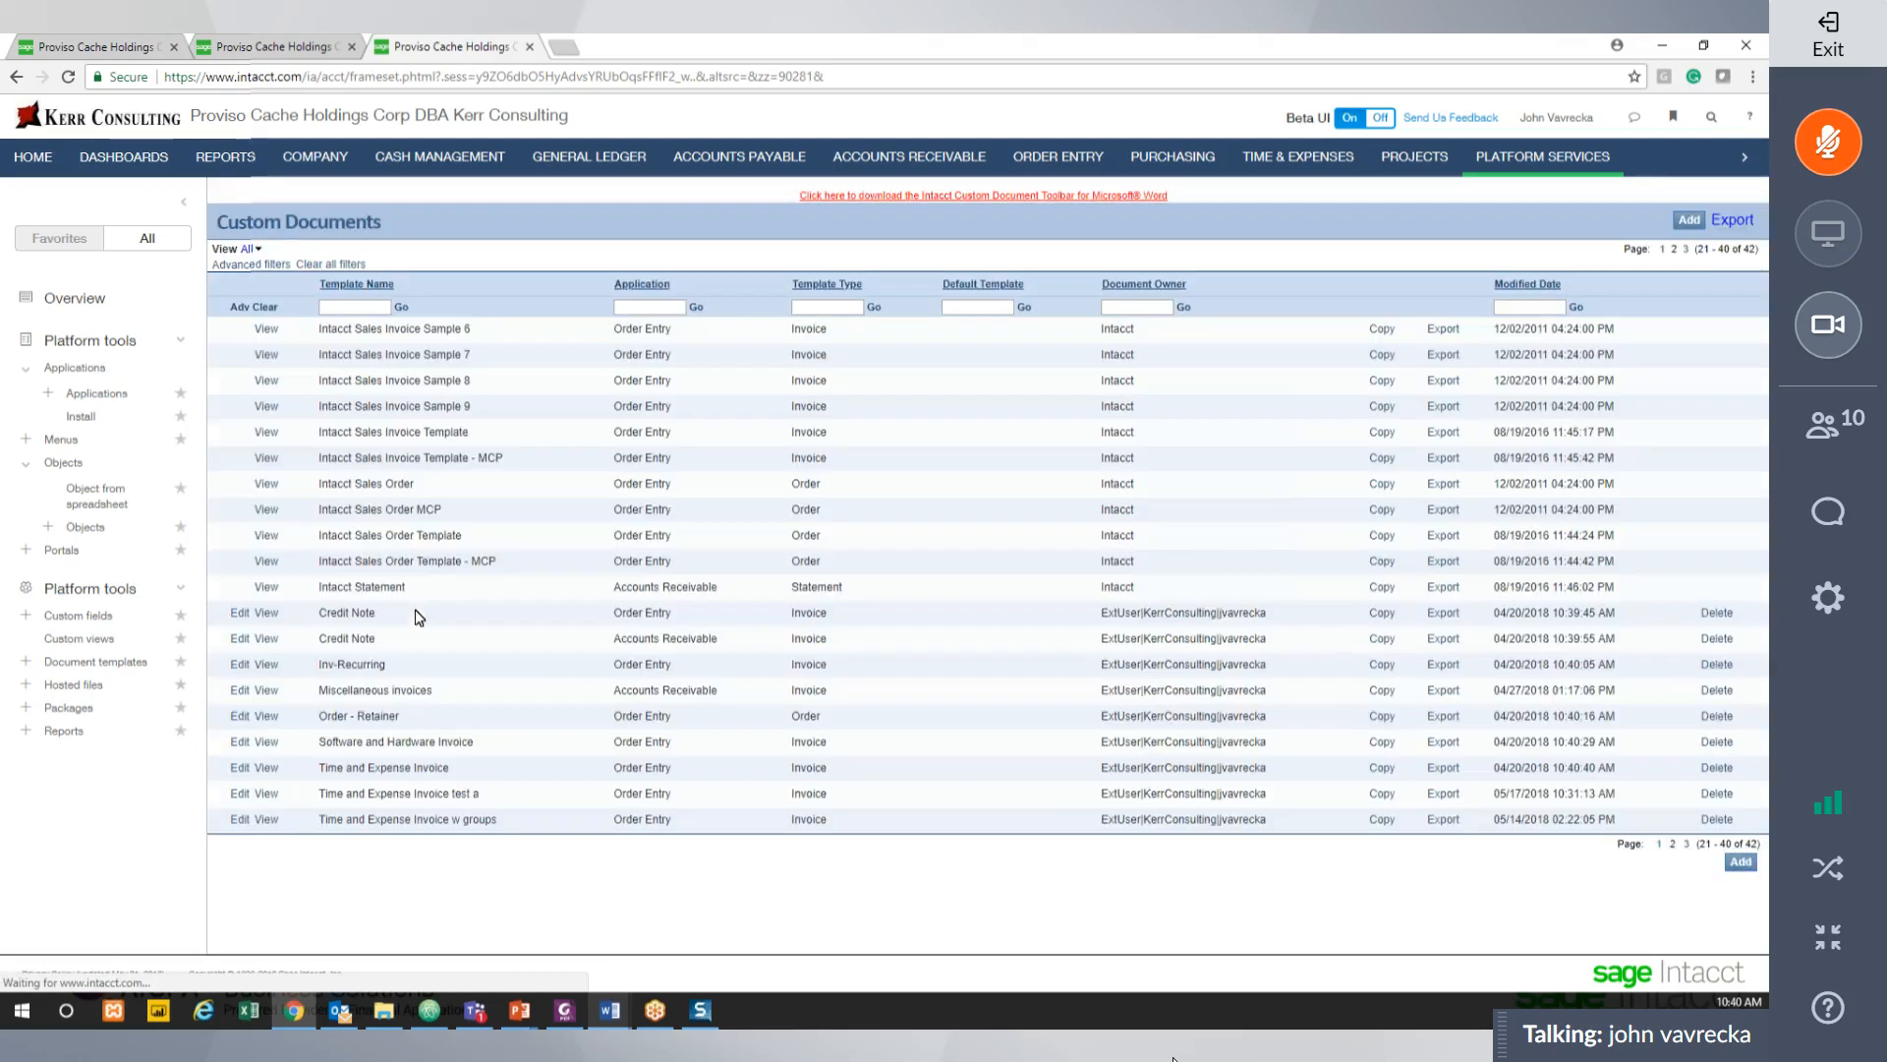
{"action": "left_click", "coordinate": [240, 767]}
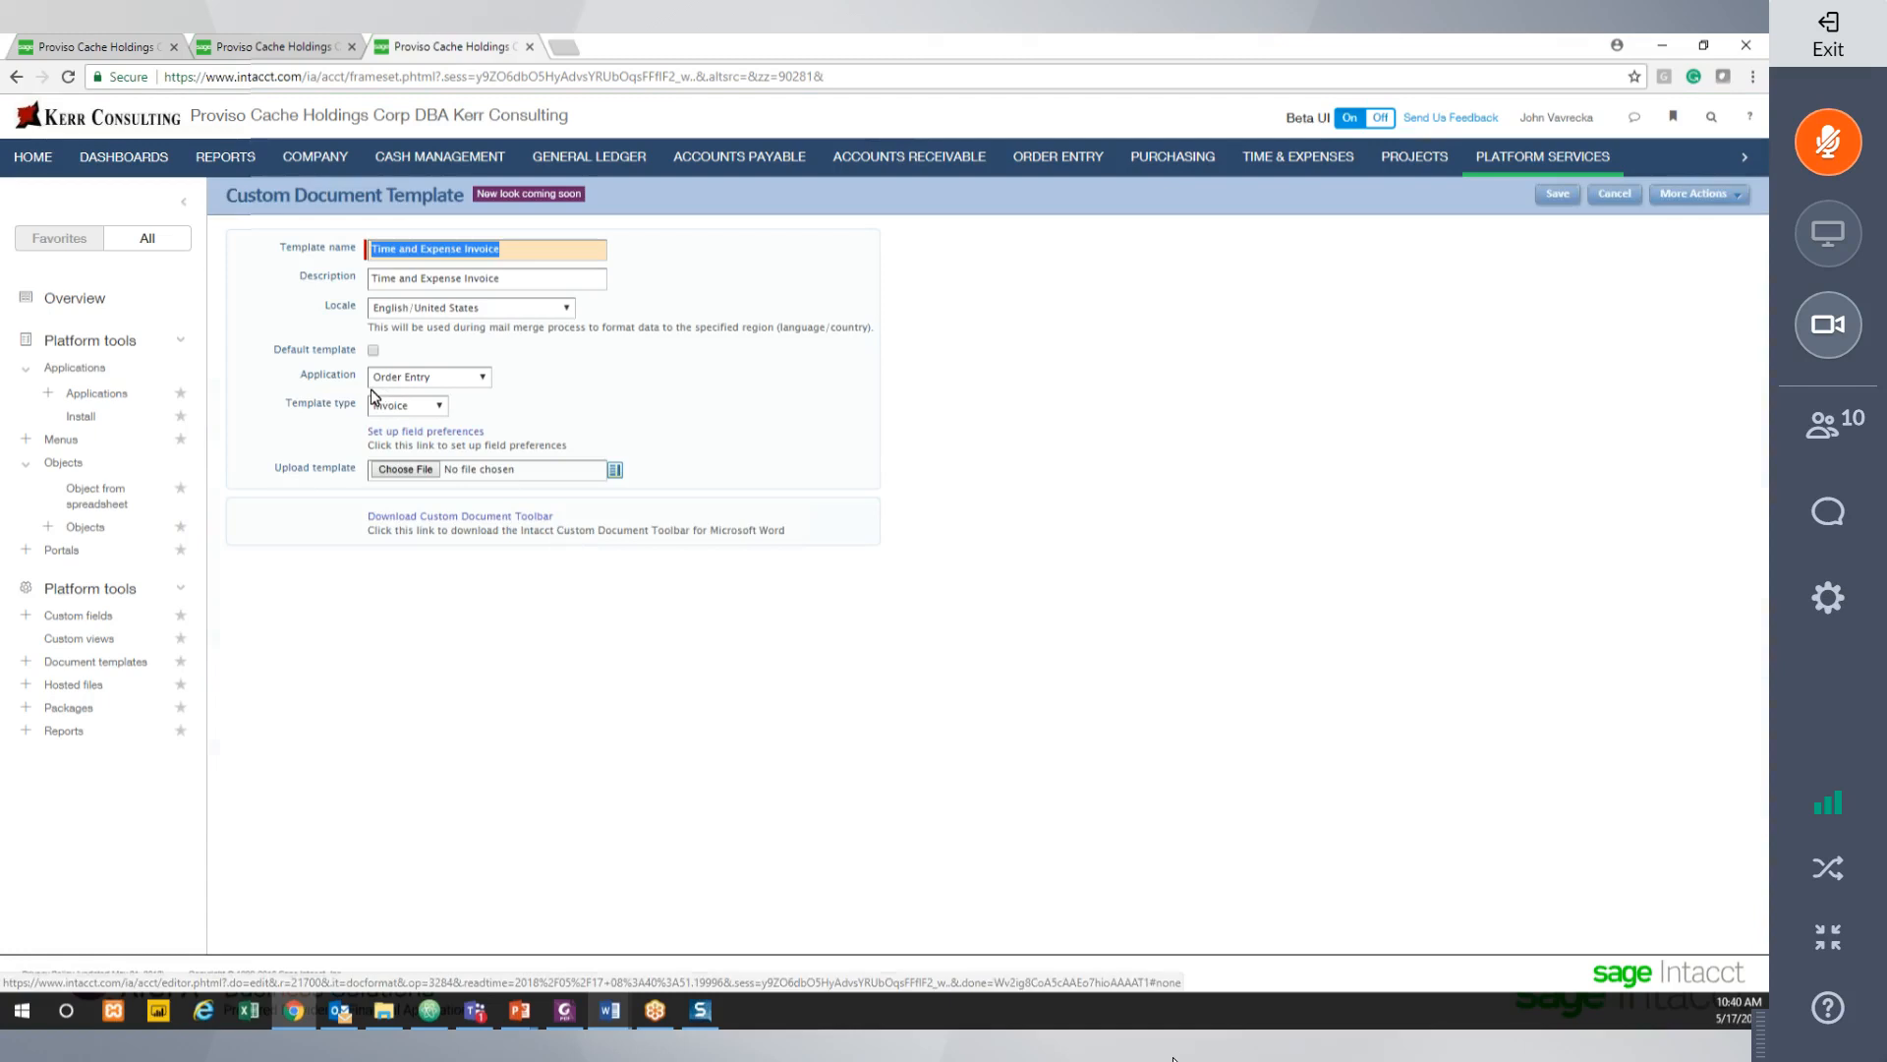
{"action": "left_click", "coordinate": [486, 378]}
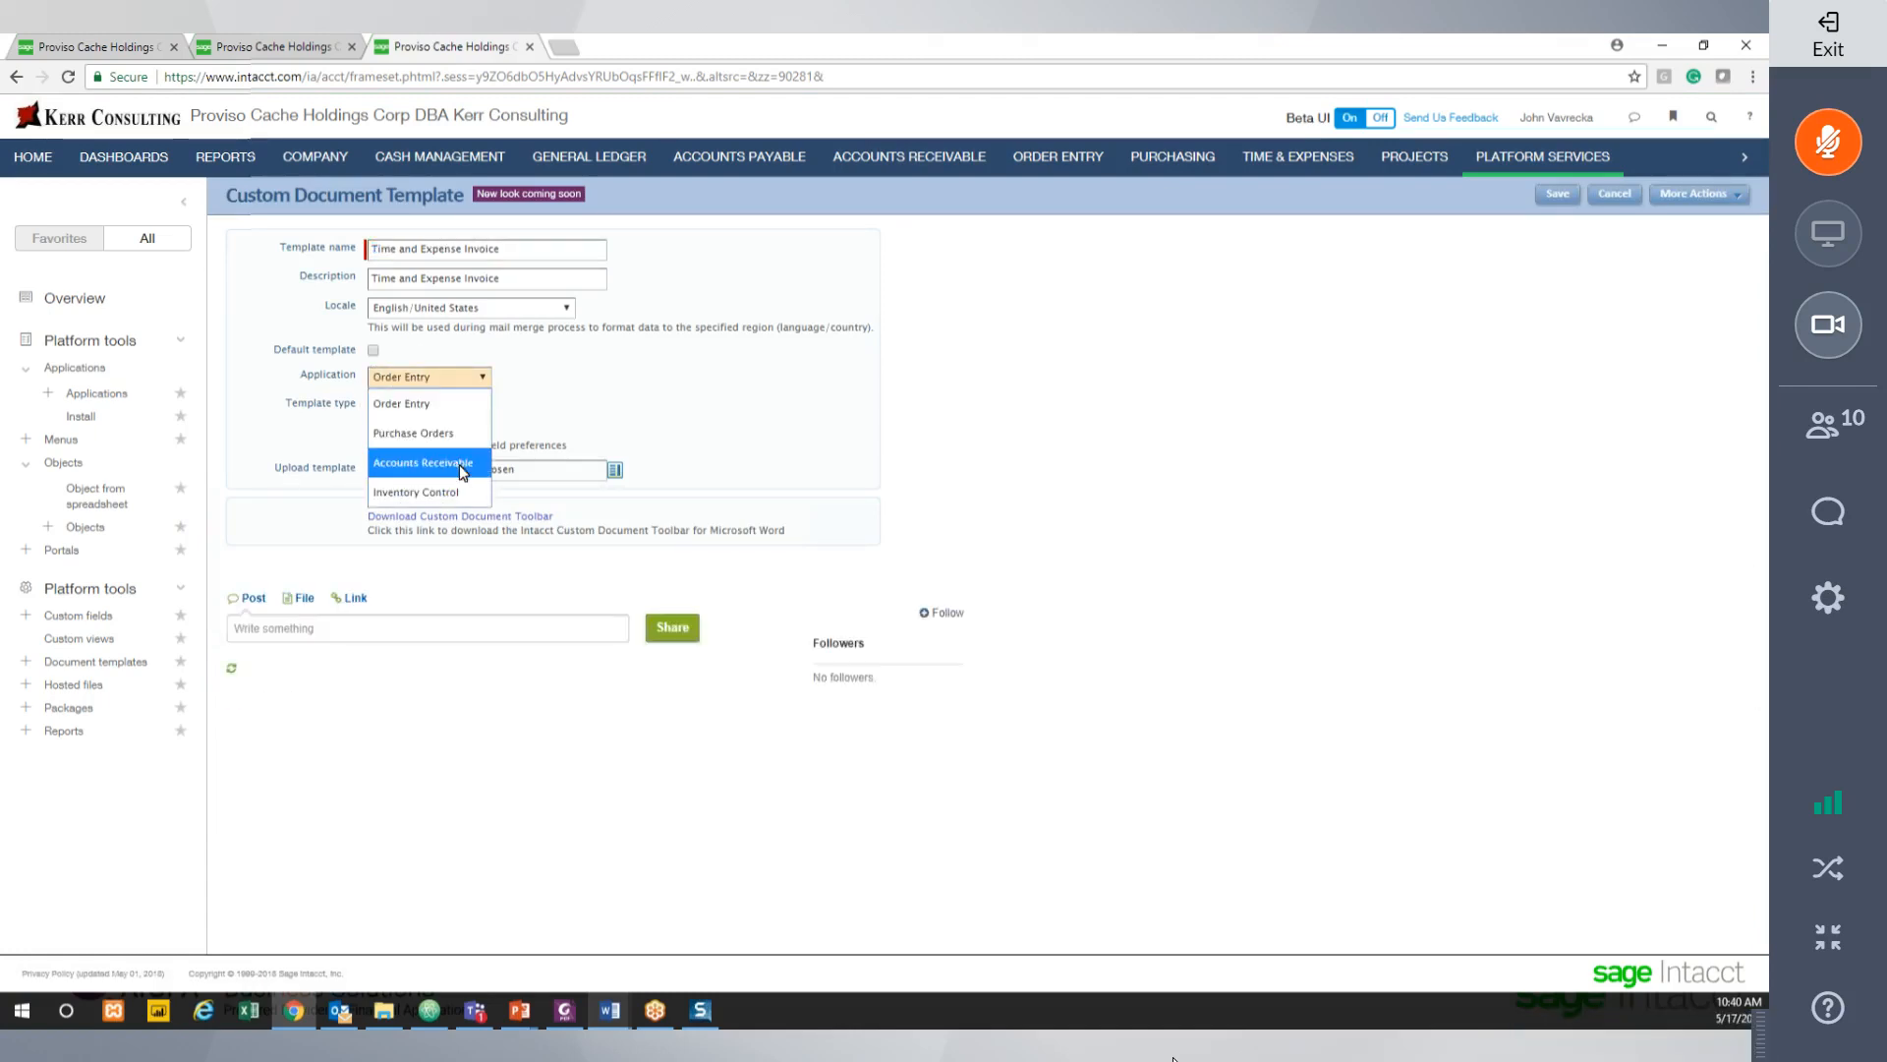
{"action": "left_click", "coordinate": [603, 400]}
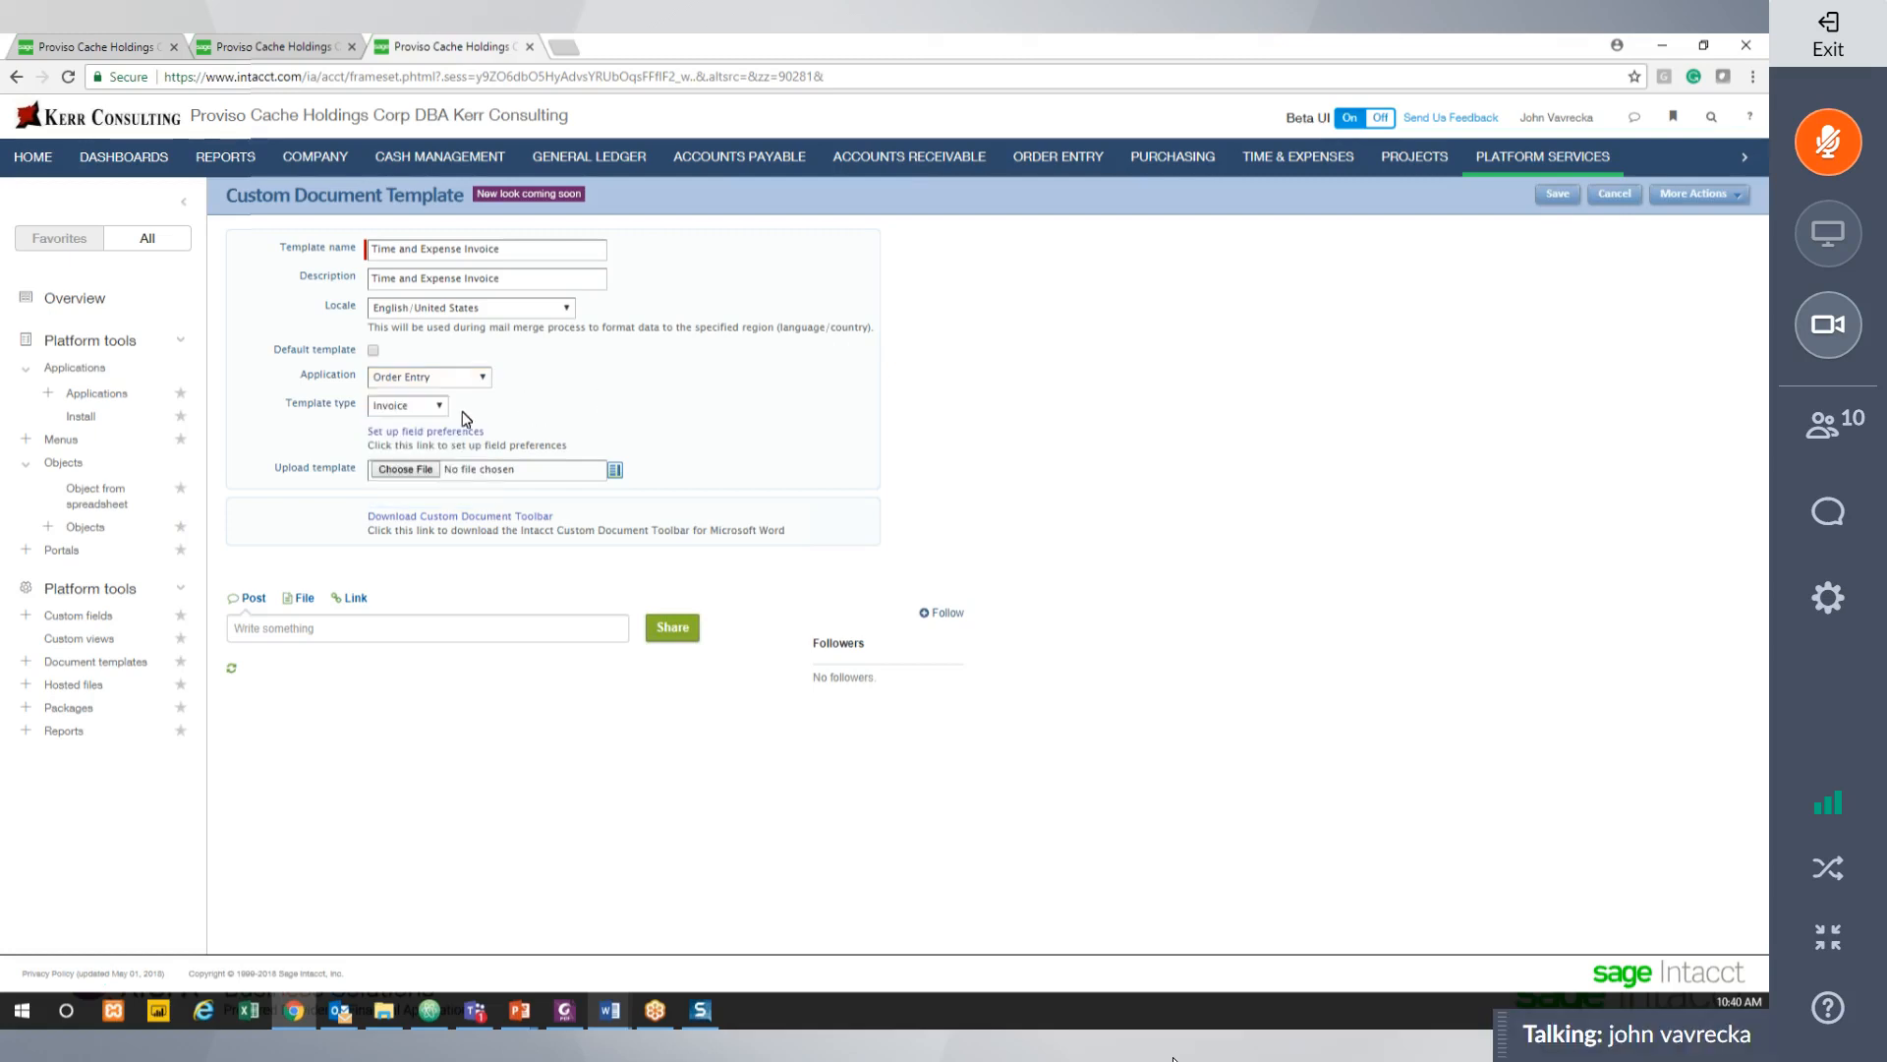
Return to the object Catalog and collapse the ARINVOICE field list.
{"action": "left_click", "coordinate": [307, 47]}
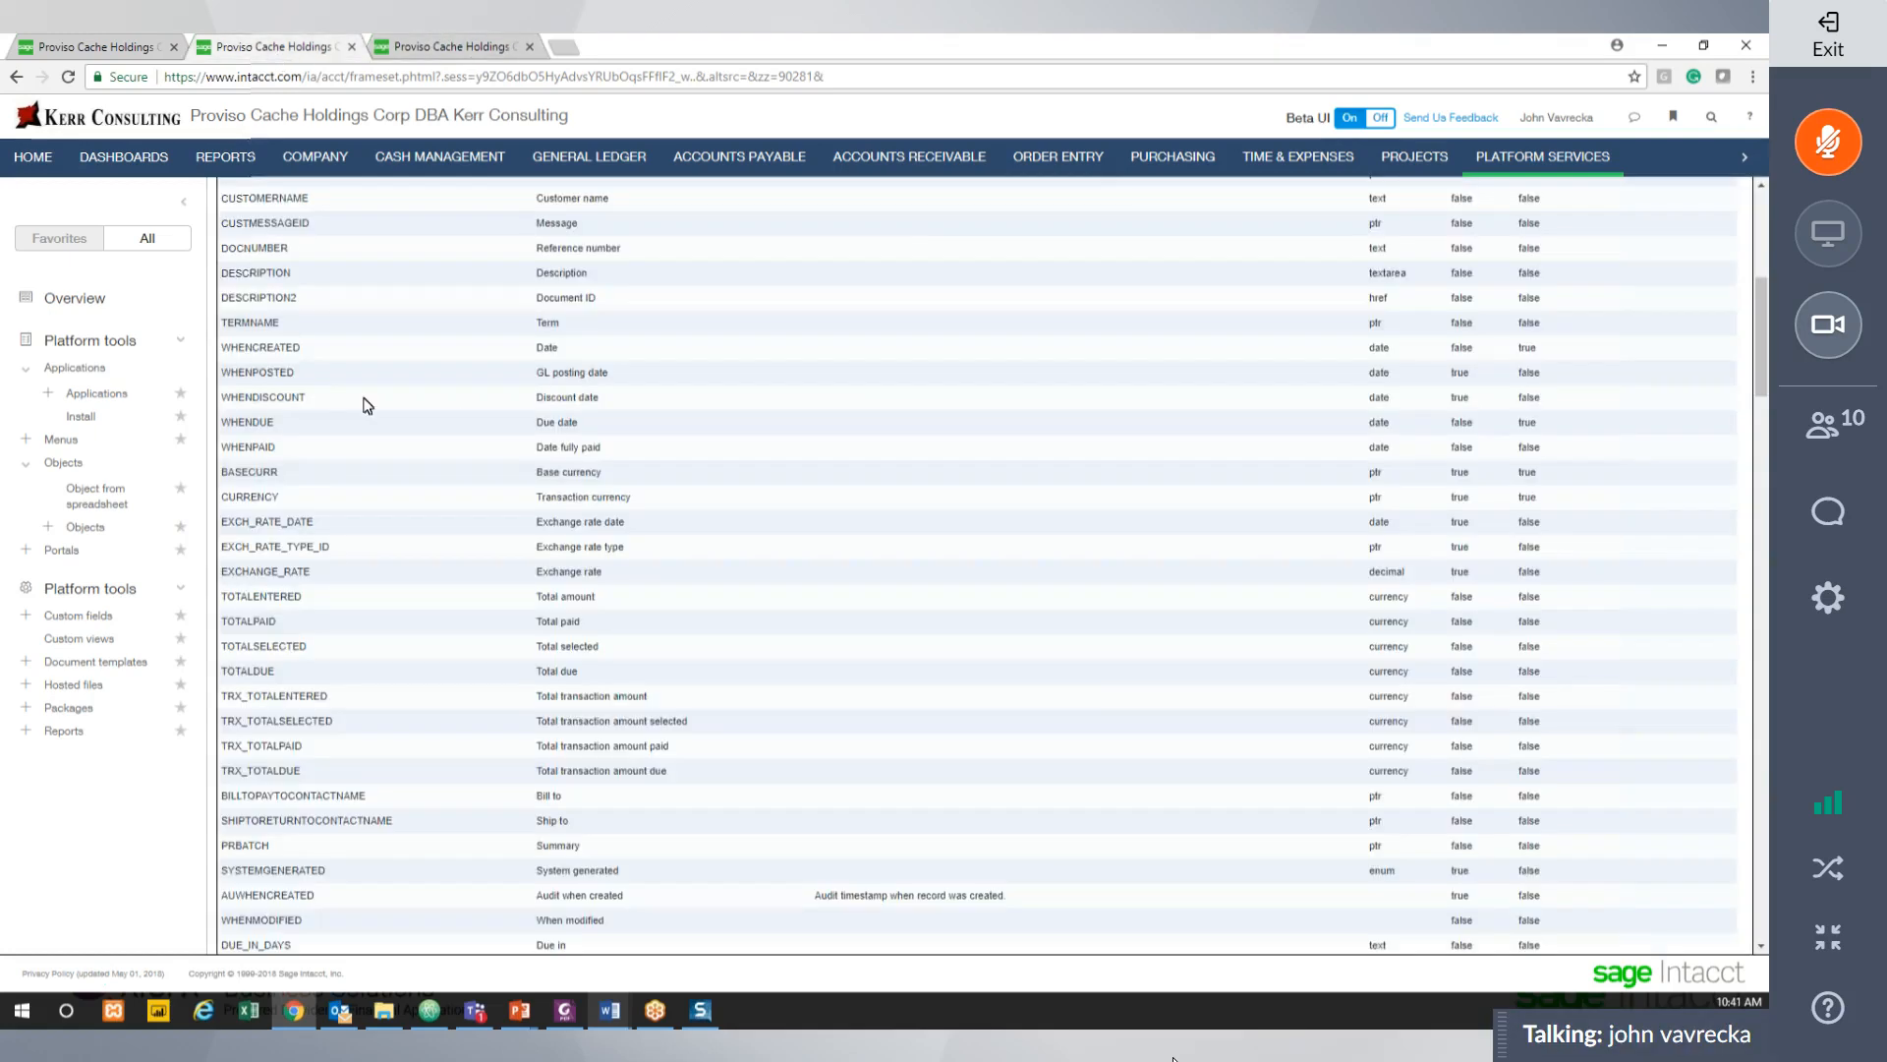
{"action": "scroll", "coordinate": [370, 472], "scroll_direction": "up", "scroll_amount": 3}
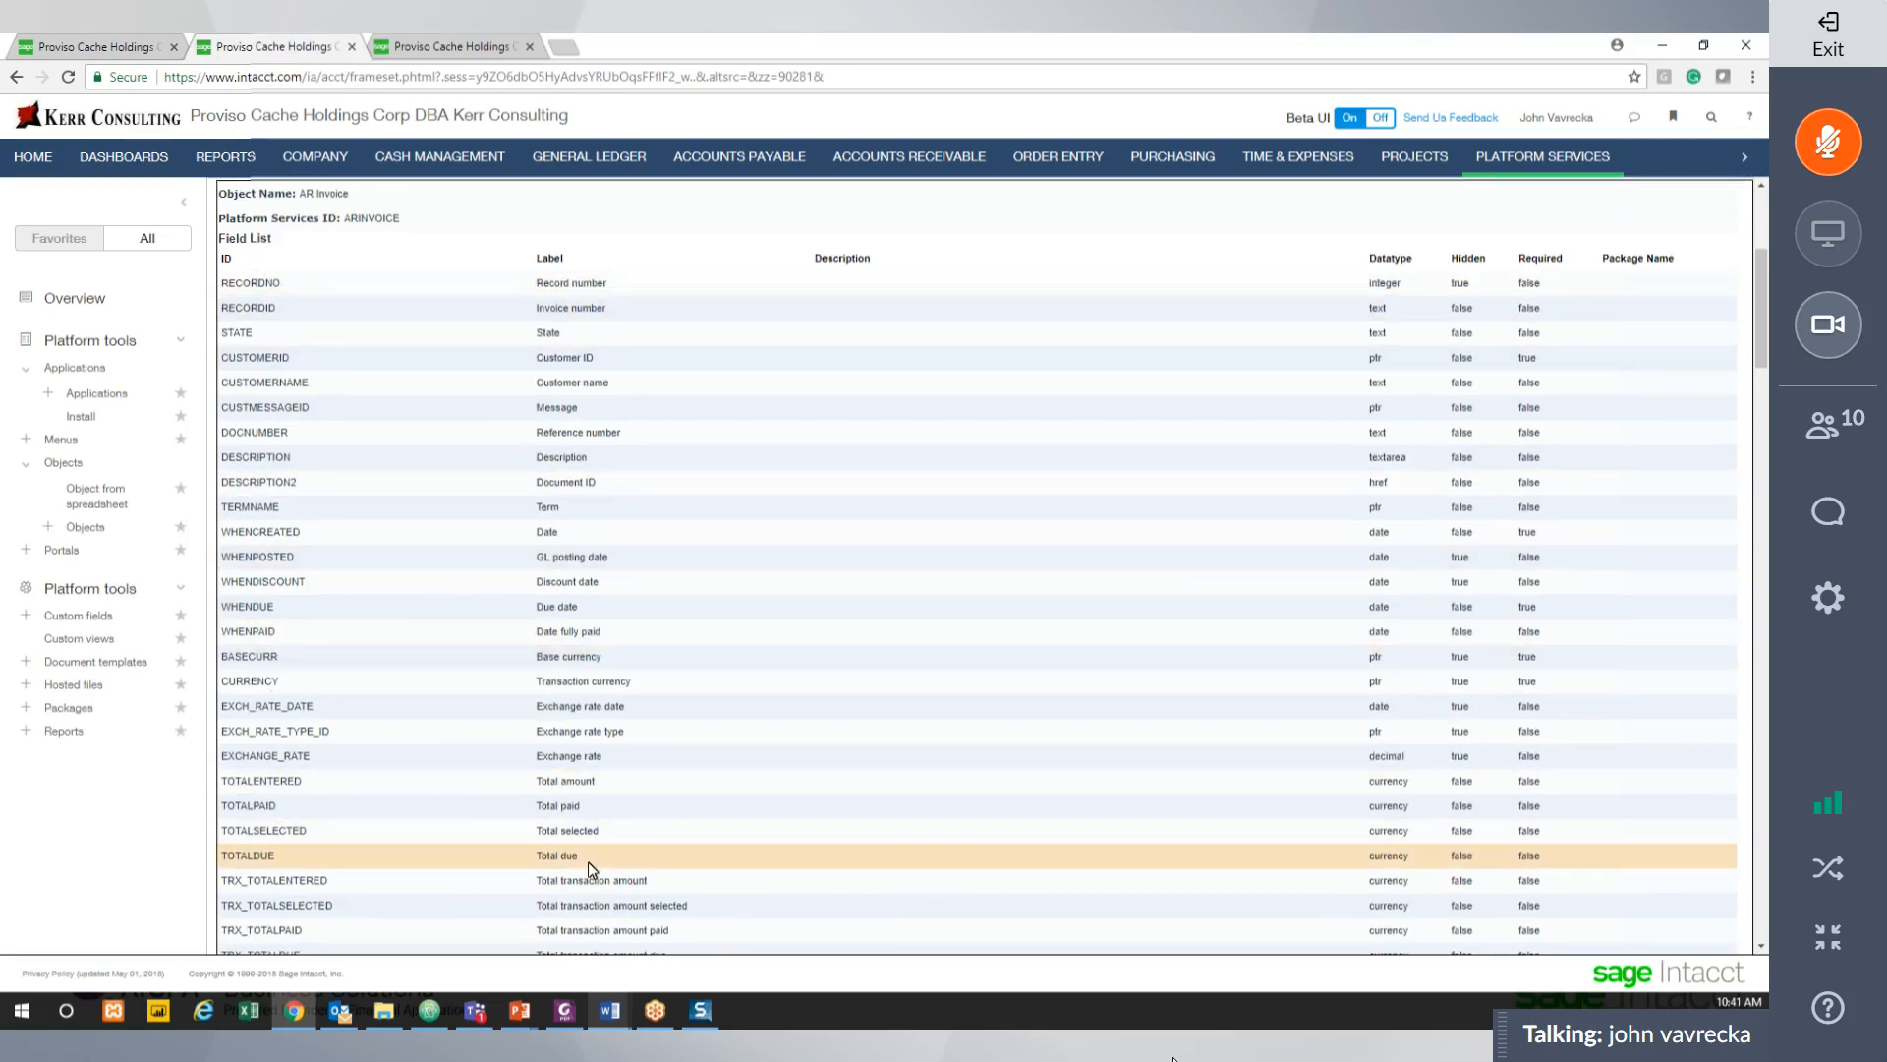
{"action": "scroll", "coordinate": [234, 295], "scroll_direction": "up", "scroll_amount": 1}
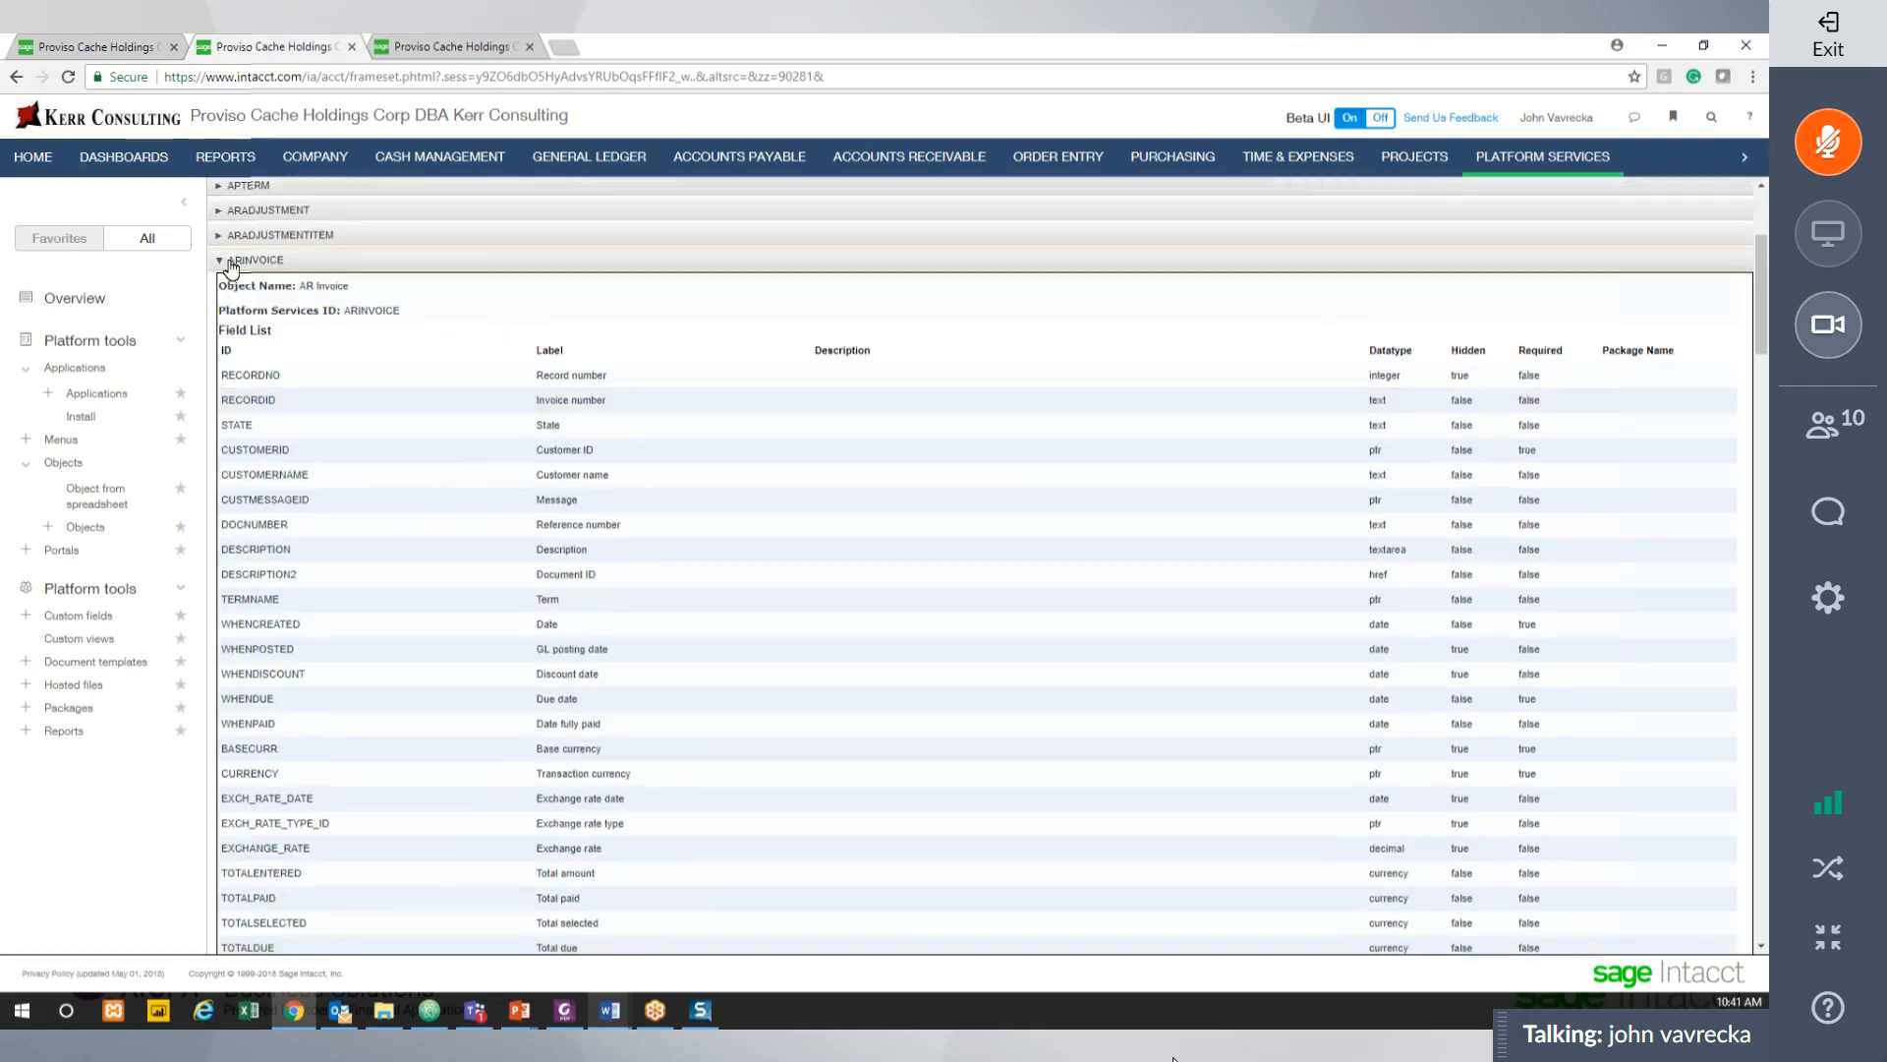
{"action": "left_click", "coordinate": [230, 260]}
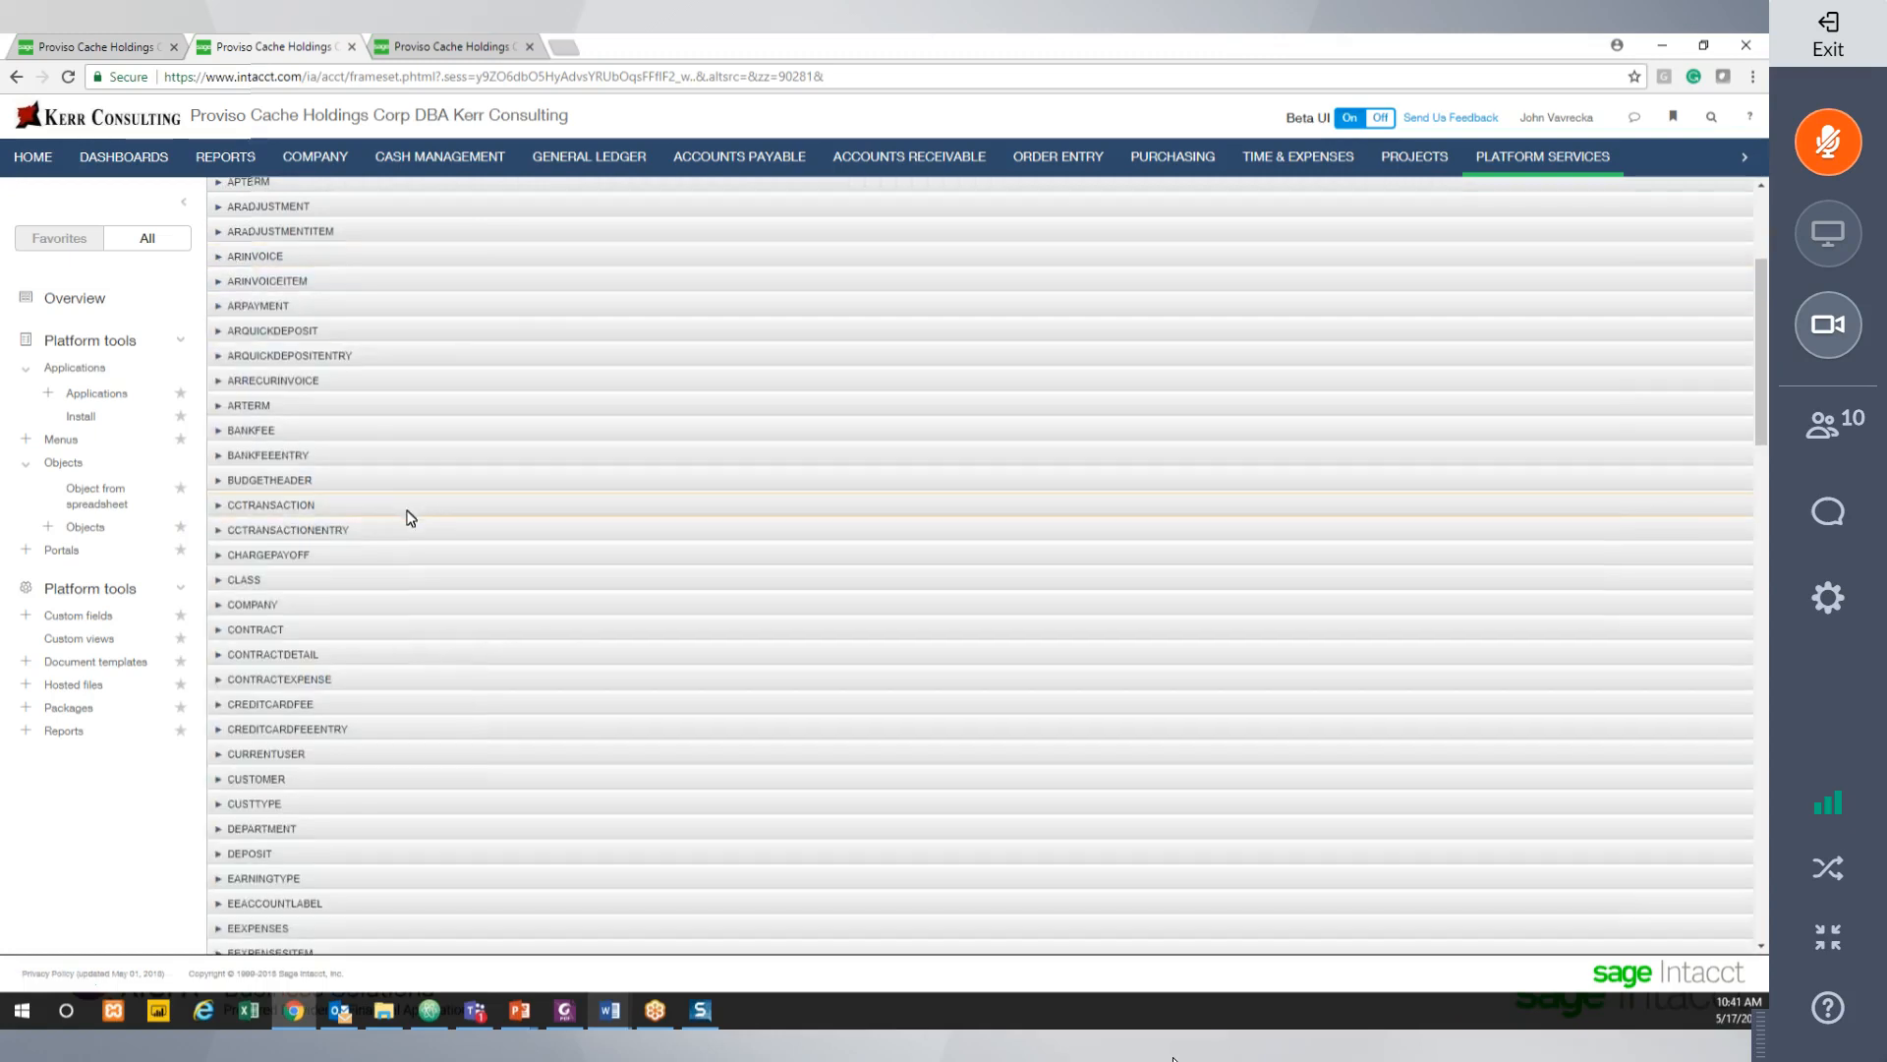
Expand SODOCUMENT [CM - Credit Memo] and ARINVOICE in the Catalog, highlighting the RECORDNO field ID in each.
{"action": "scroll", "coordinate": [411, 519], "scroll_direction": "down", "scroll_amount": 10}
{"action": "scroll", "coordinate": [393, 501], "scroll_direction": "down", "scroll_amount": 1}
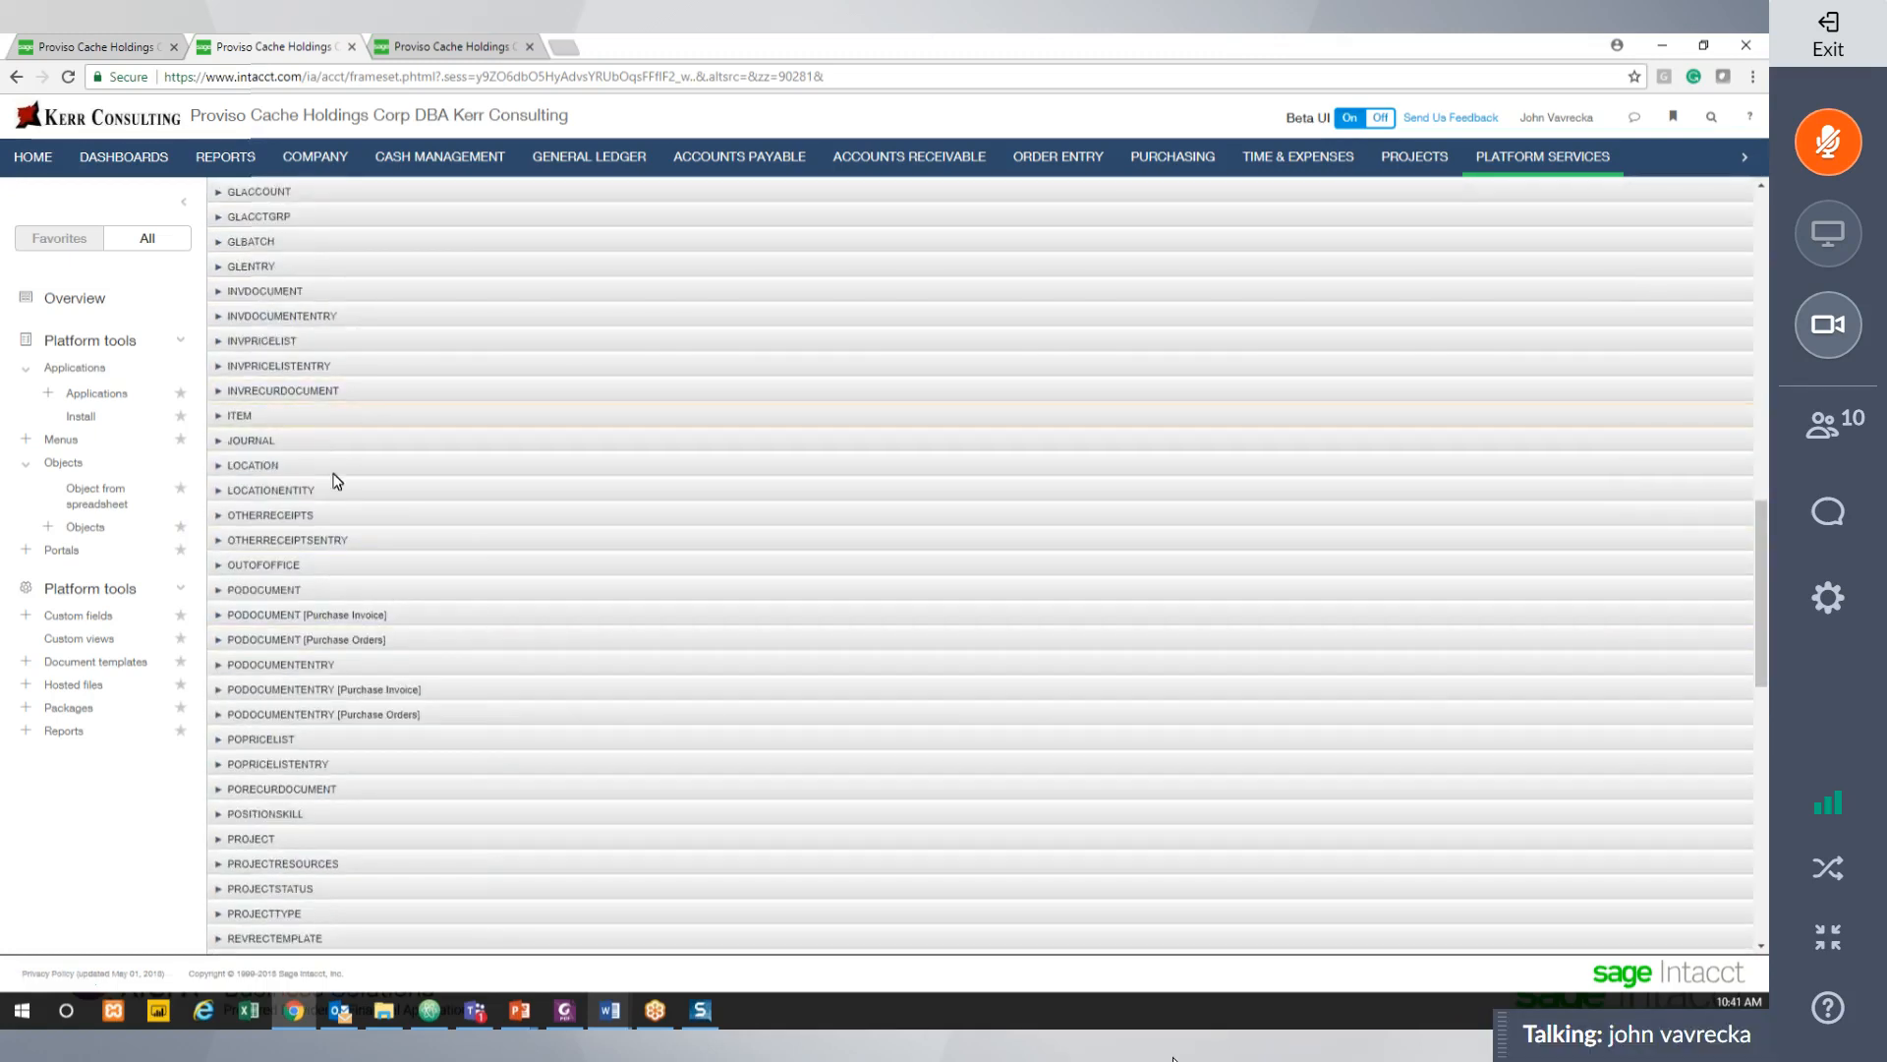
{"action": "scroll", "coordinate": [436, 732], "scroll_direction": "down", "scroll_amount": 4}
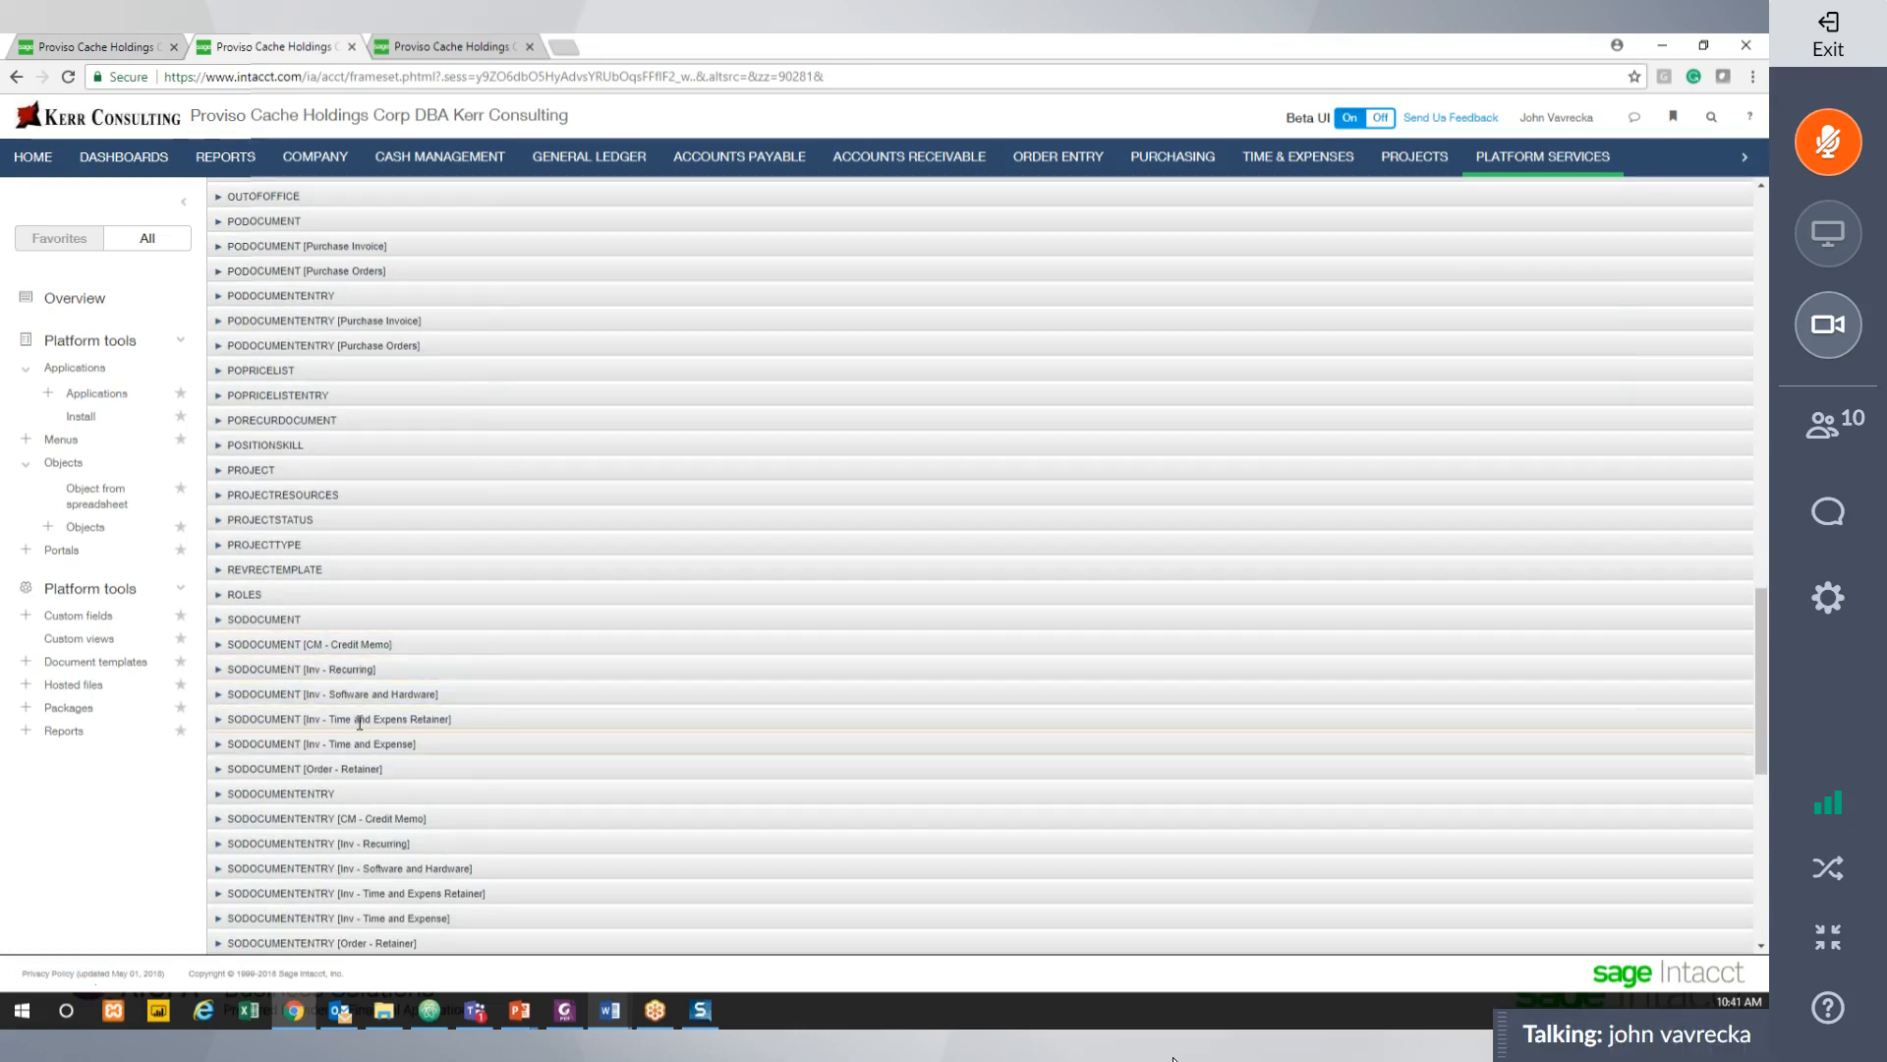
{"action": "scroll", "coordinate": [355, 757], "scroll_direction": "down", "scroll_amount": 3}
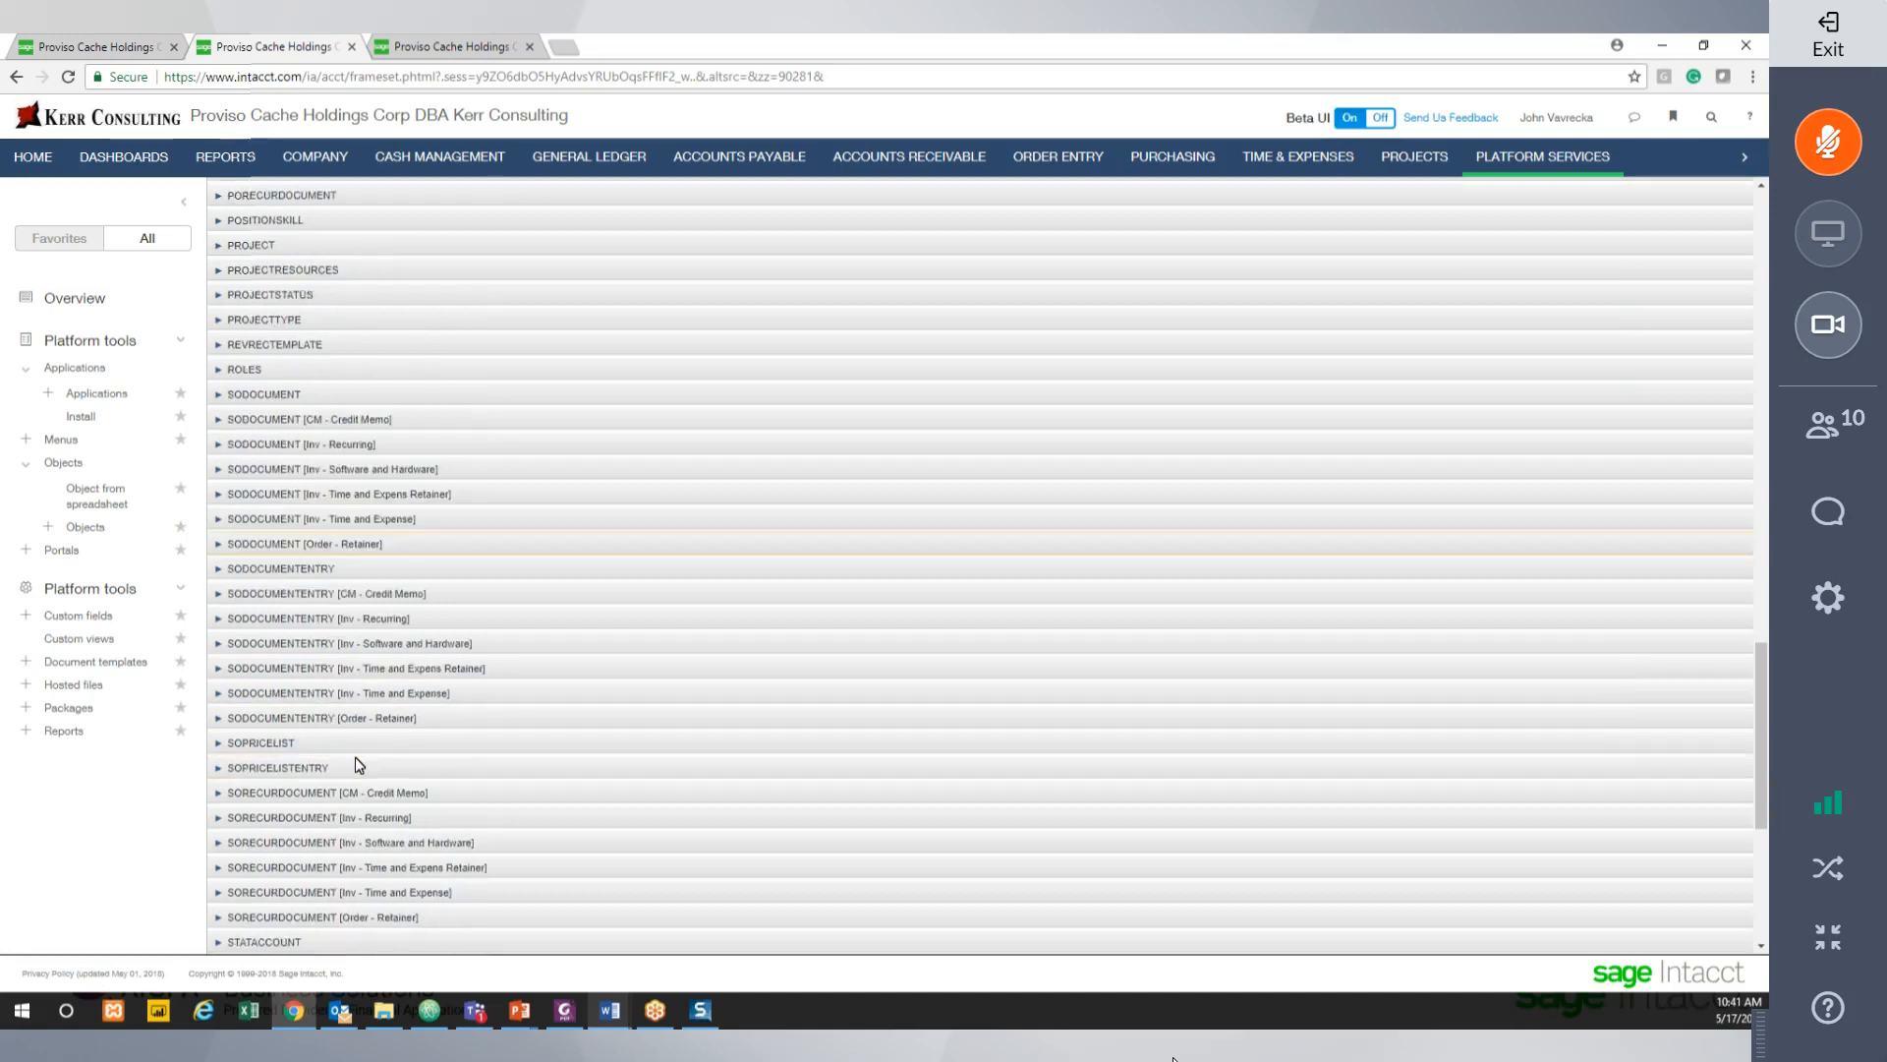
{"action": "left_click", "coordinate": [220, 368]}
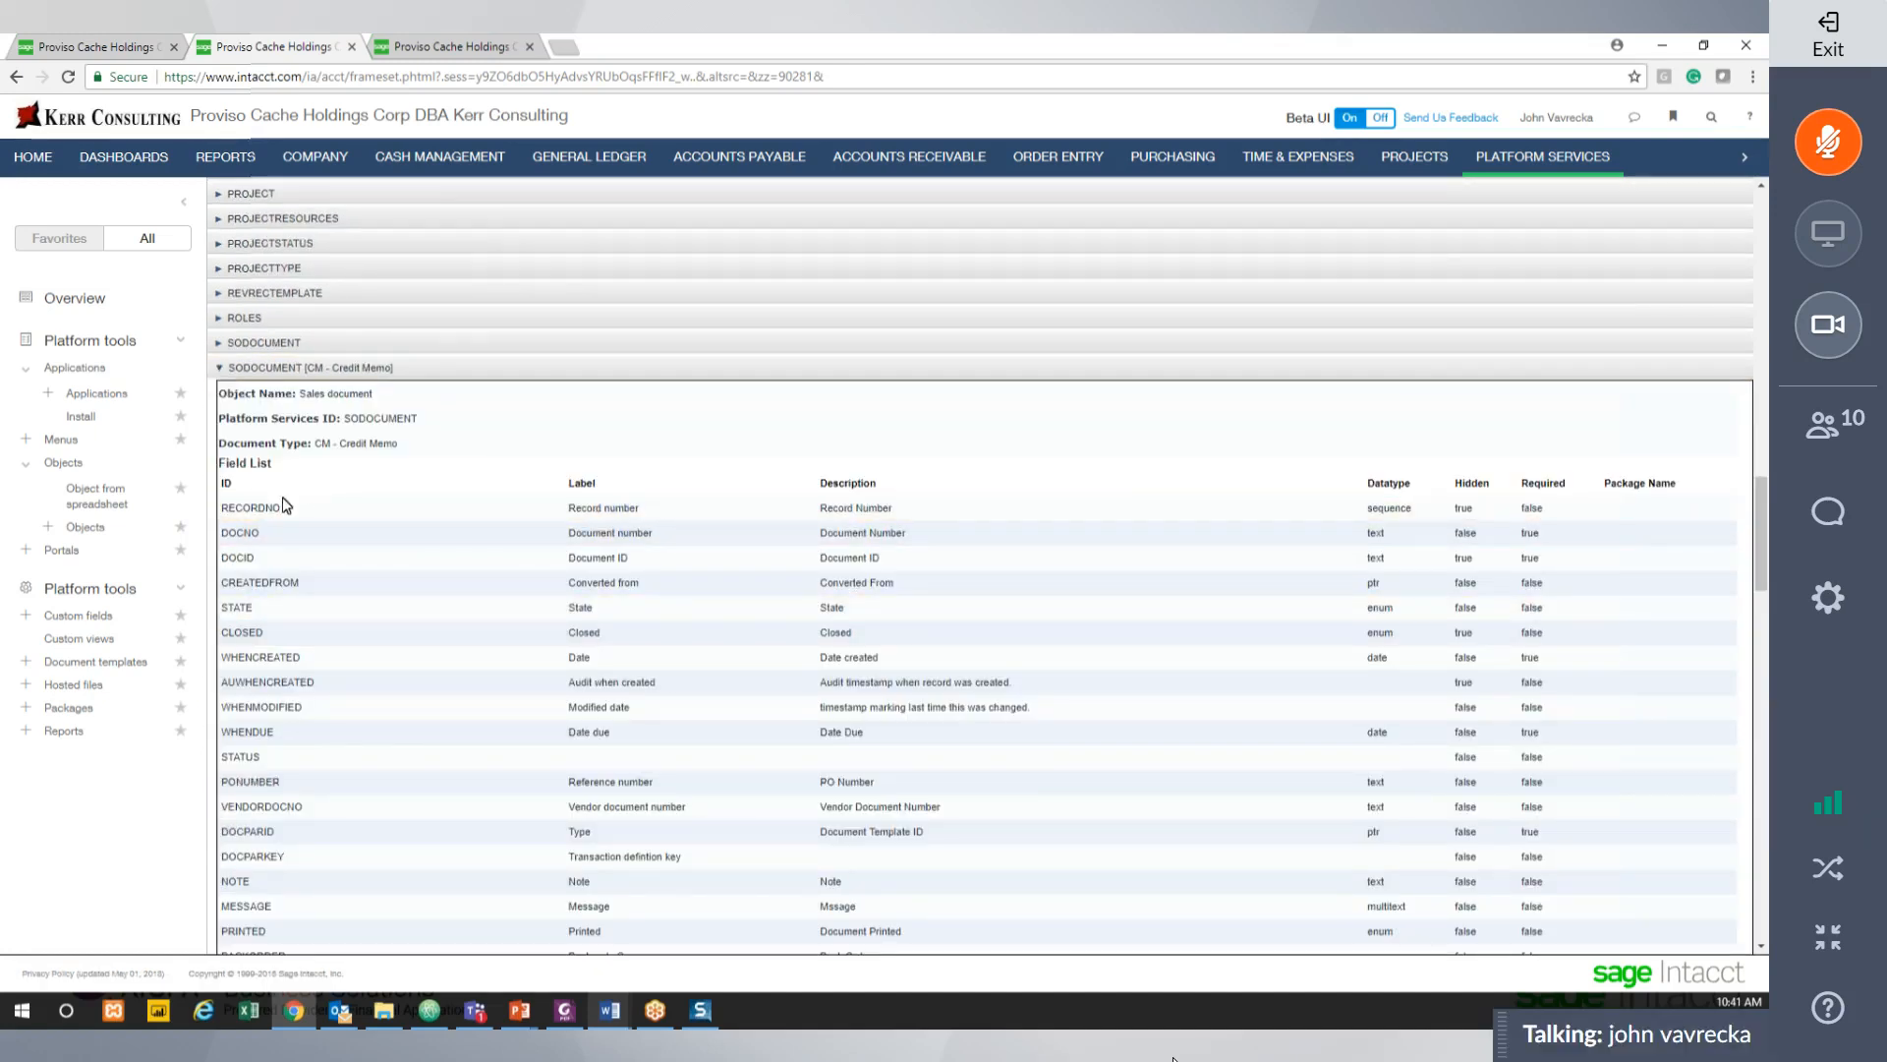
{"action": "left_click_drag", "start_coordinate": [283, 508], "coordinate": [220, 509]}
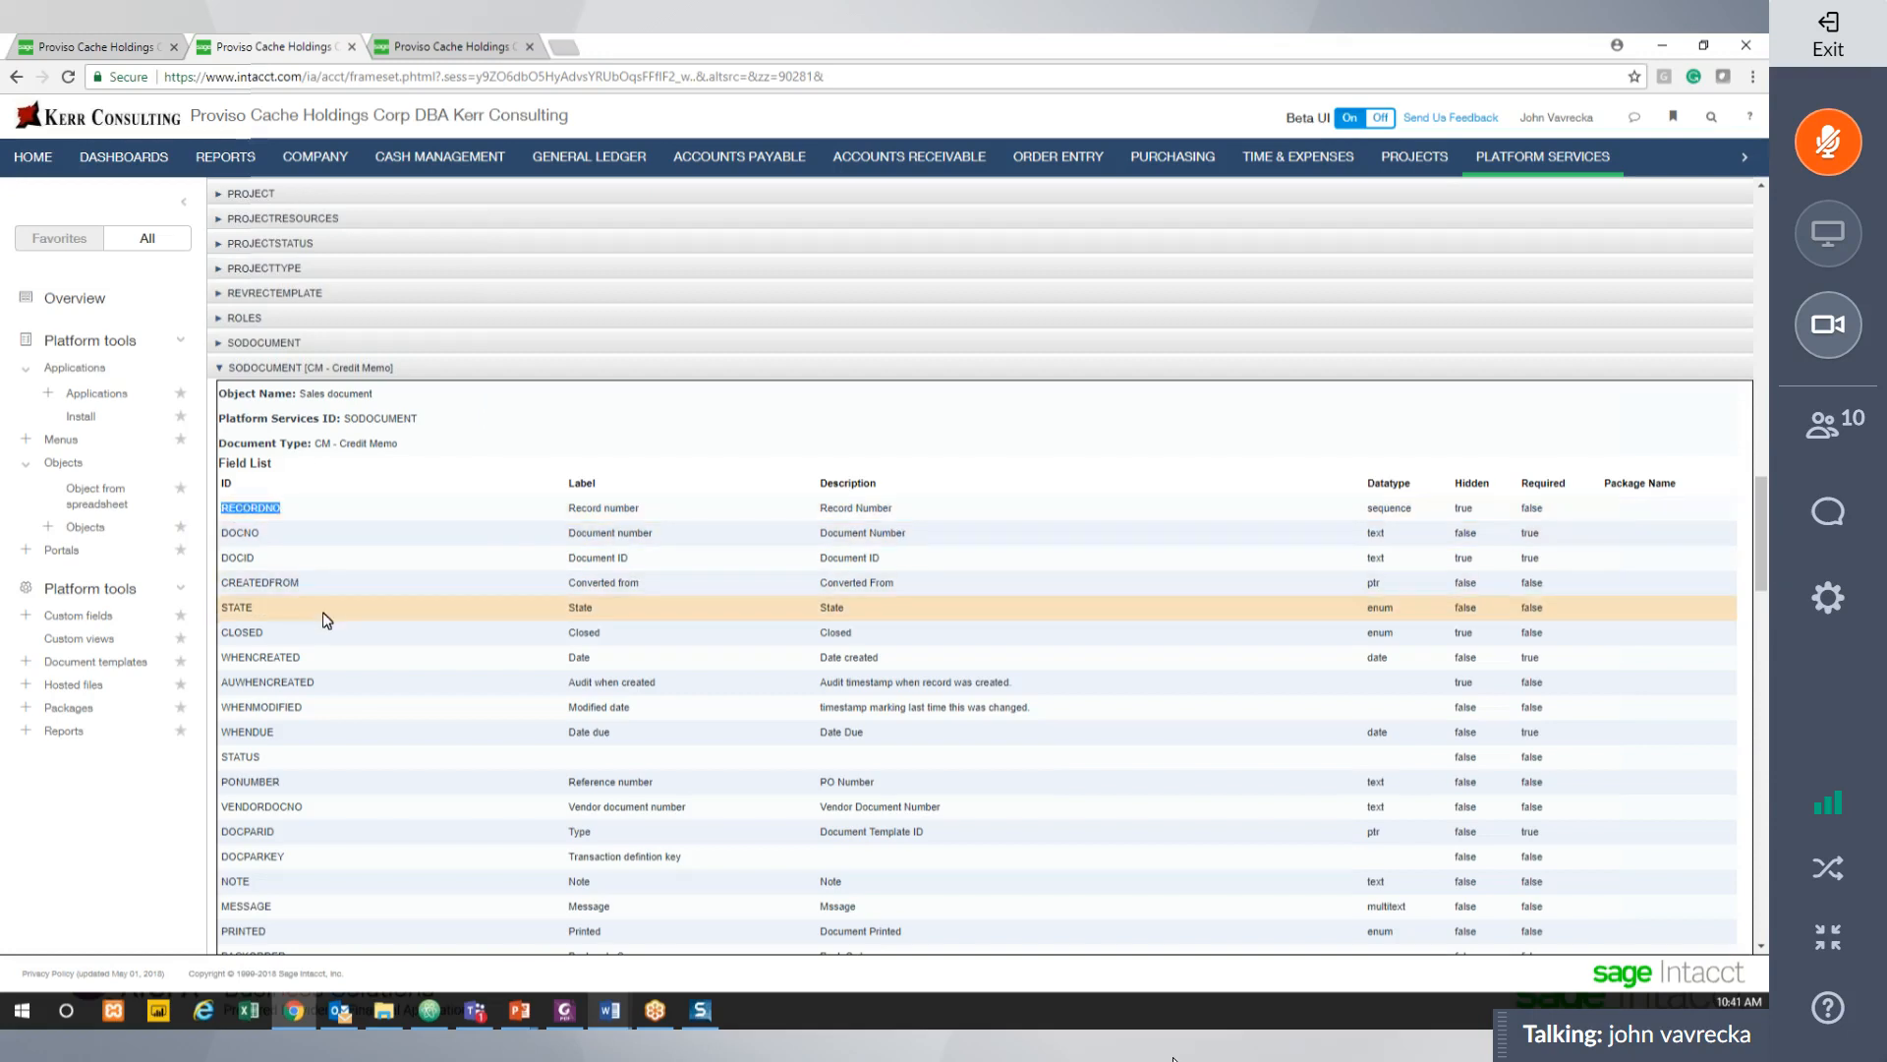
{"action": "scroll", "coordinate": [325, 615], "scroll_direction": "up", "scroll_amount": 20}
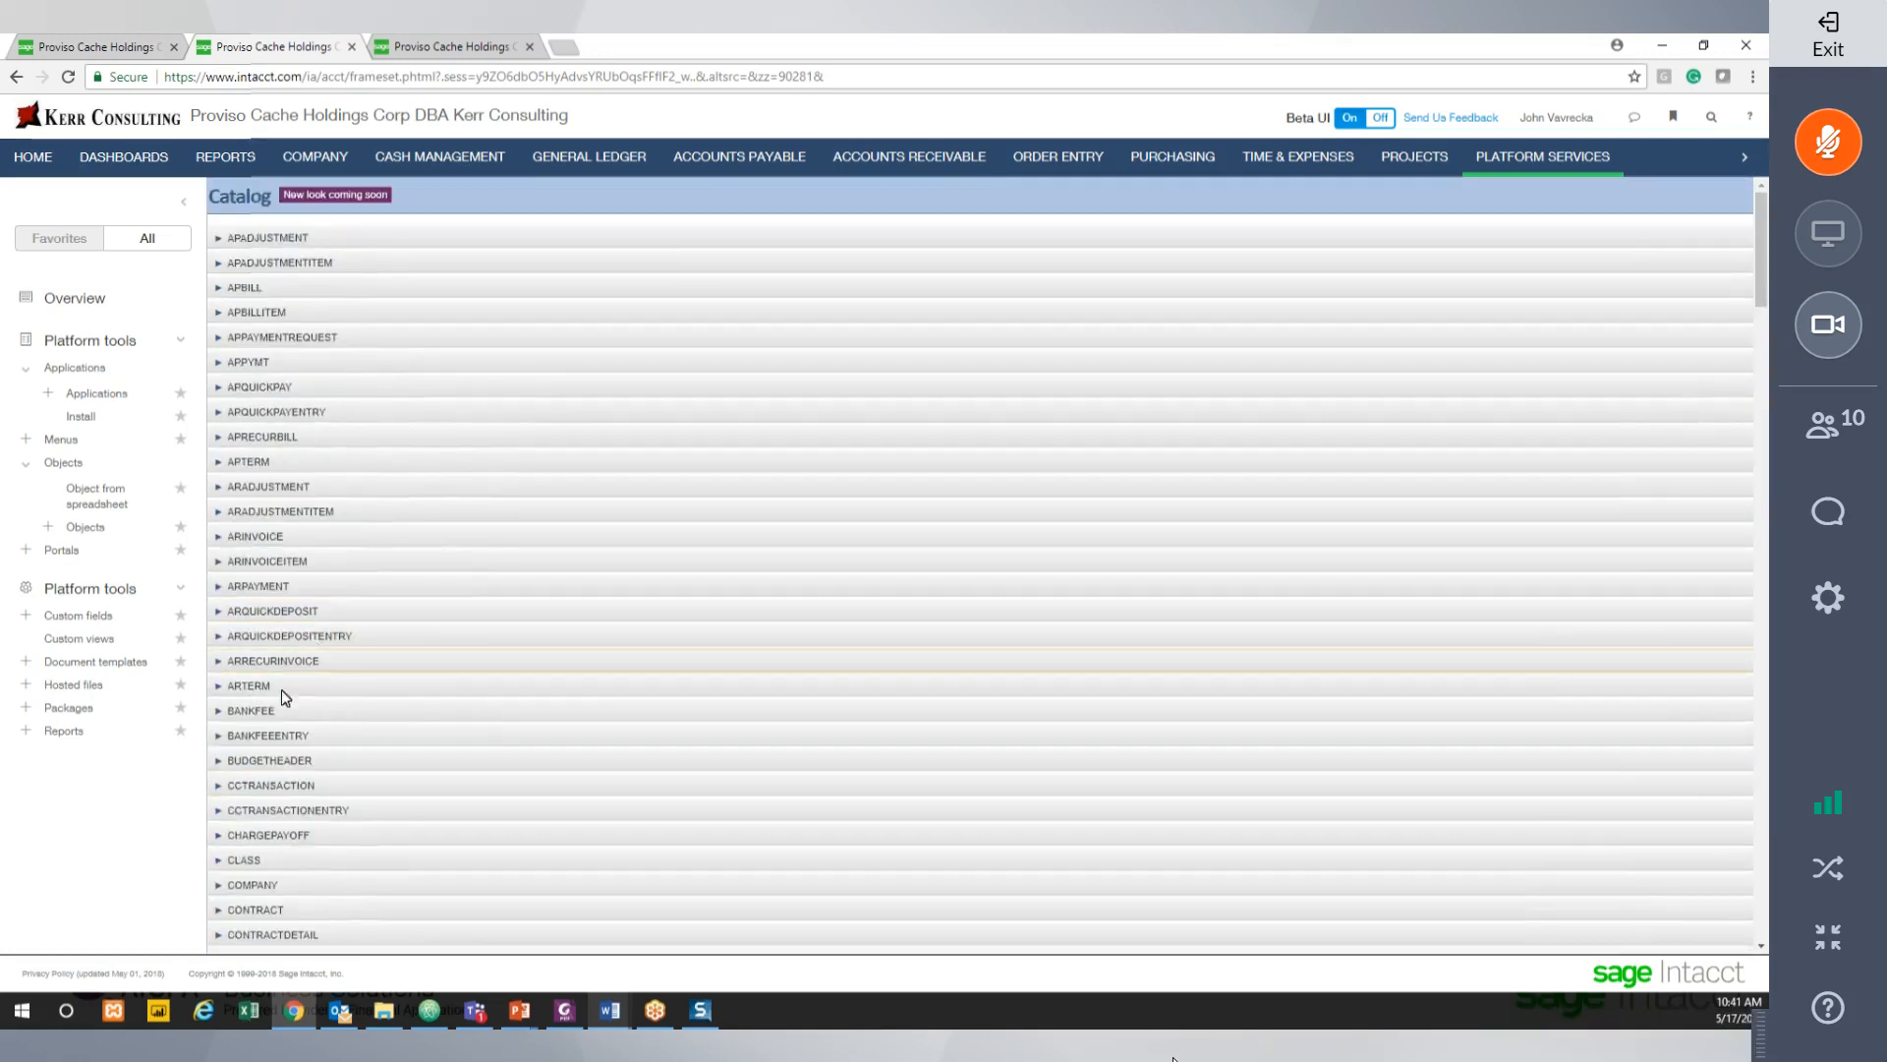
{"action": "left_click", "coordinate": [227, 541]}
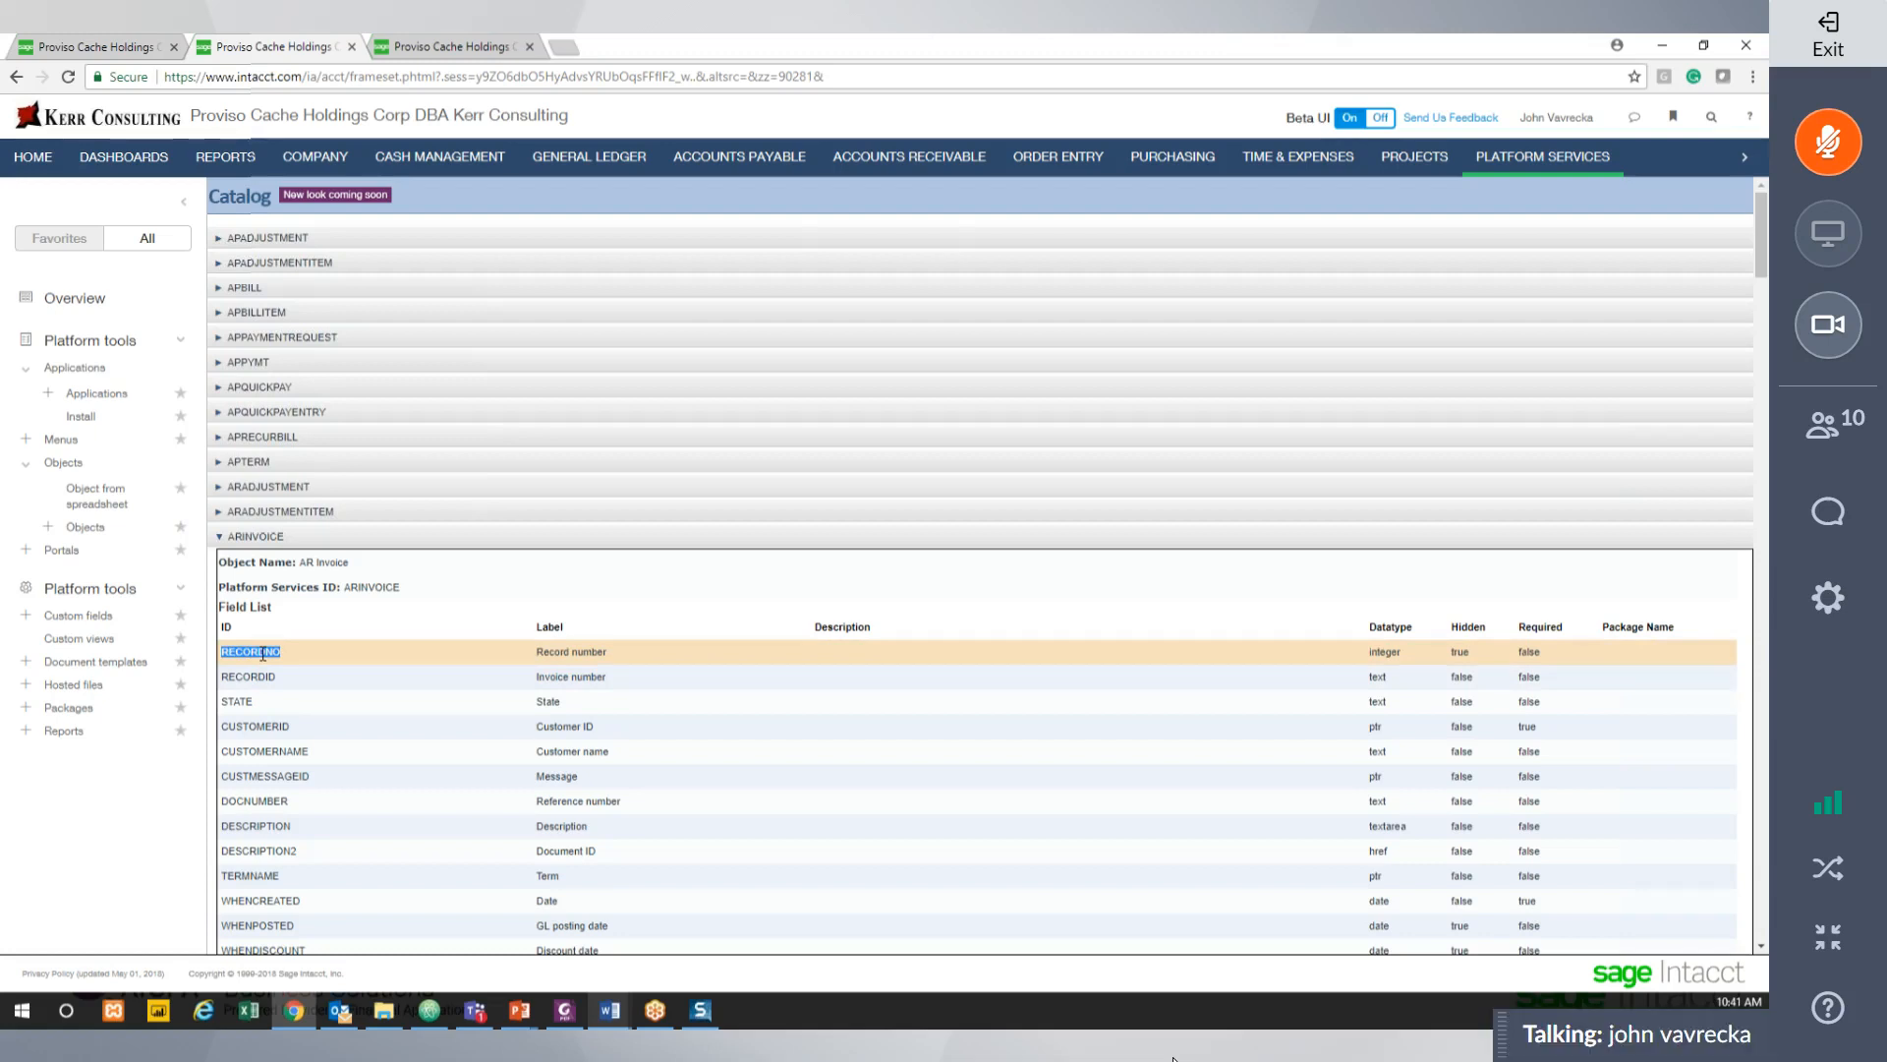
Switch the Time and Expense Invoice template's Application to Accounts Receivable and set it back to Order Entry.
{"action": "left_click", "coordinate": [472, 50]}
{"action": "left_click", "coordinate": [479, 379]}
{"action": "left_click", "coordinate": [458, 464]}
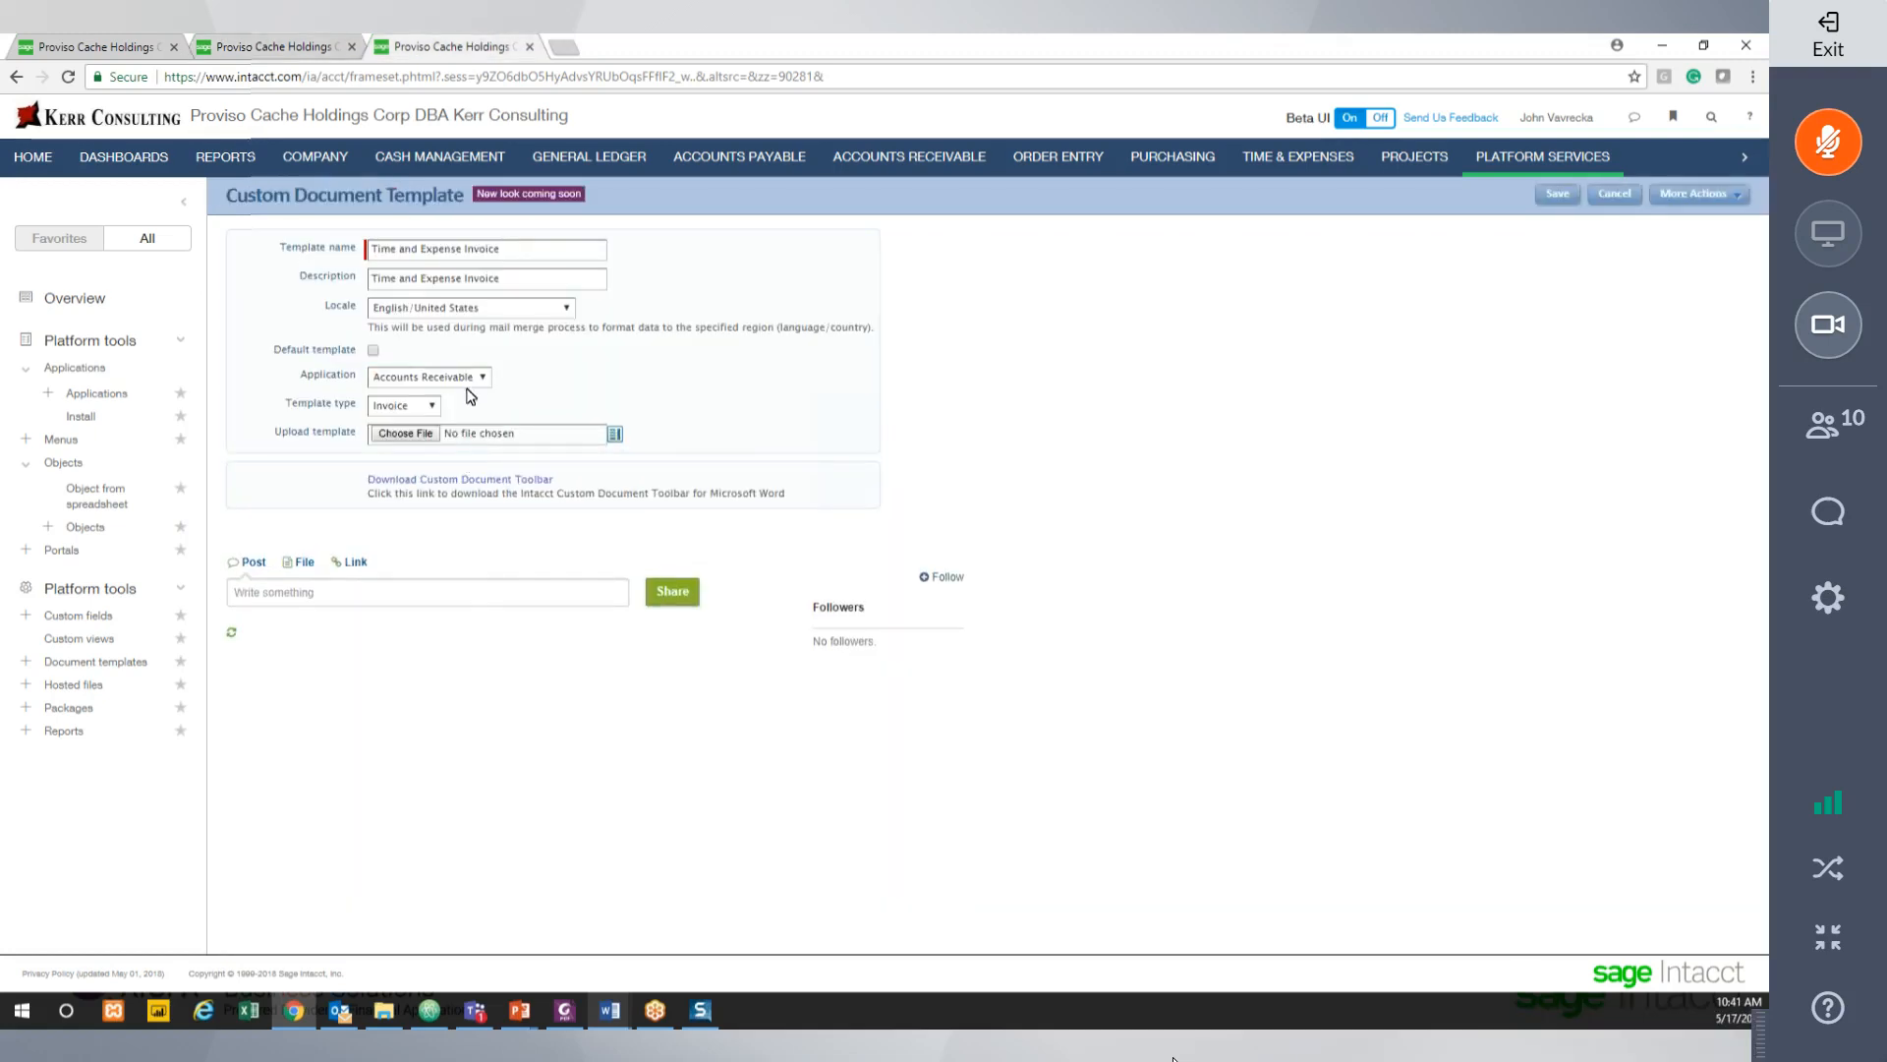
{"action": "left_click", "coordinate": [481, 379]}
{"action": "left_click", "coordinate": [448, 395]}
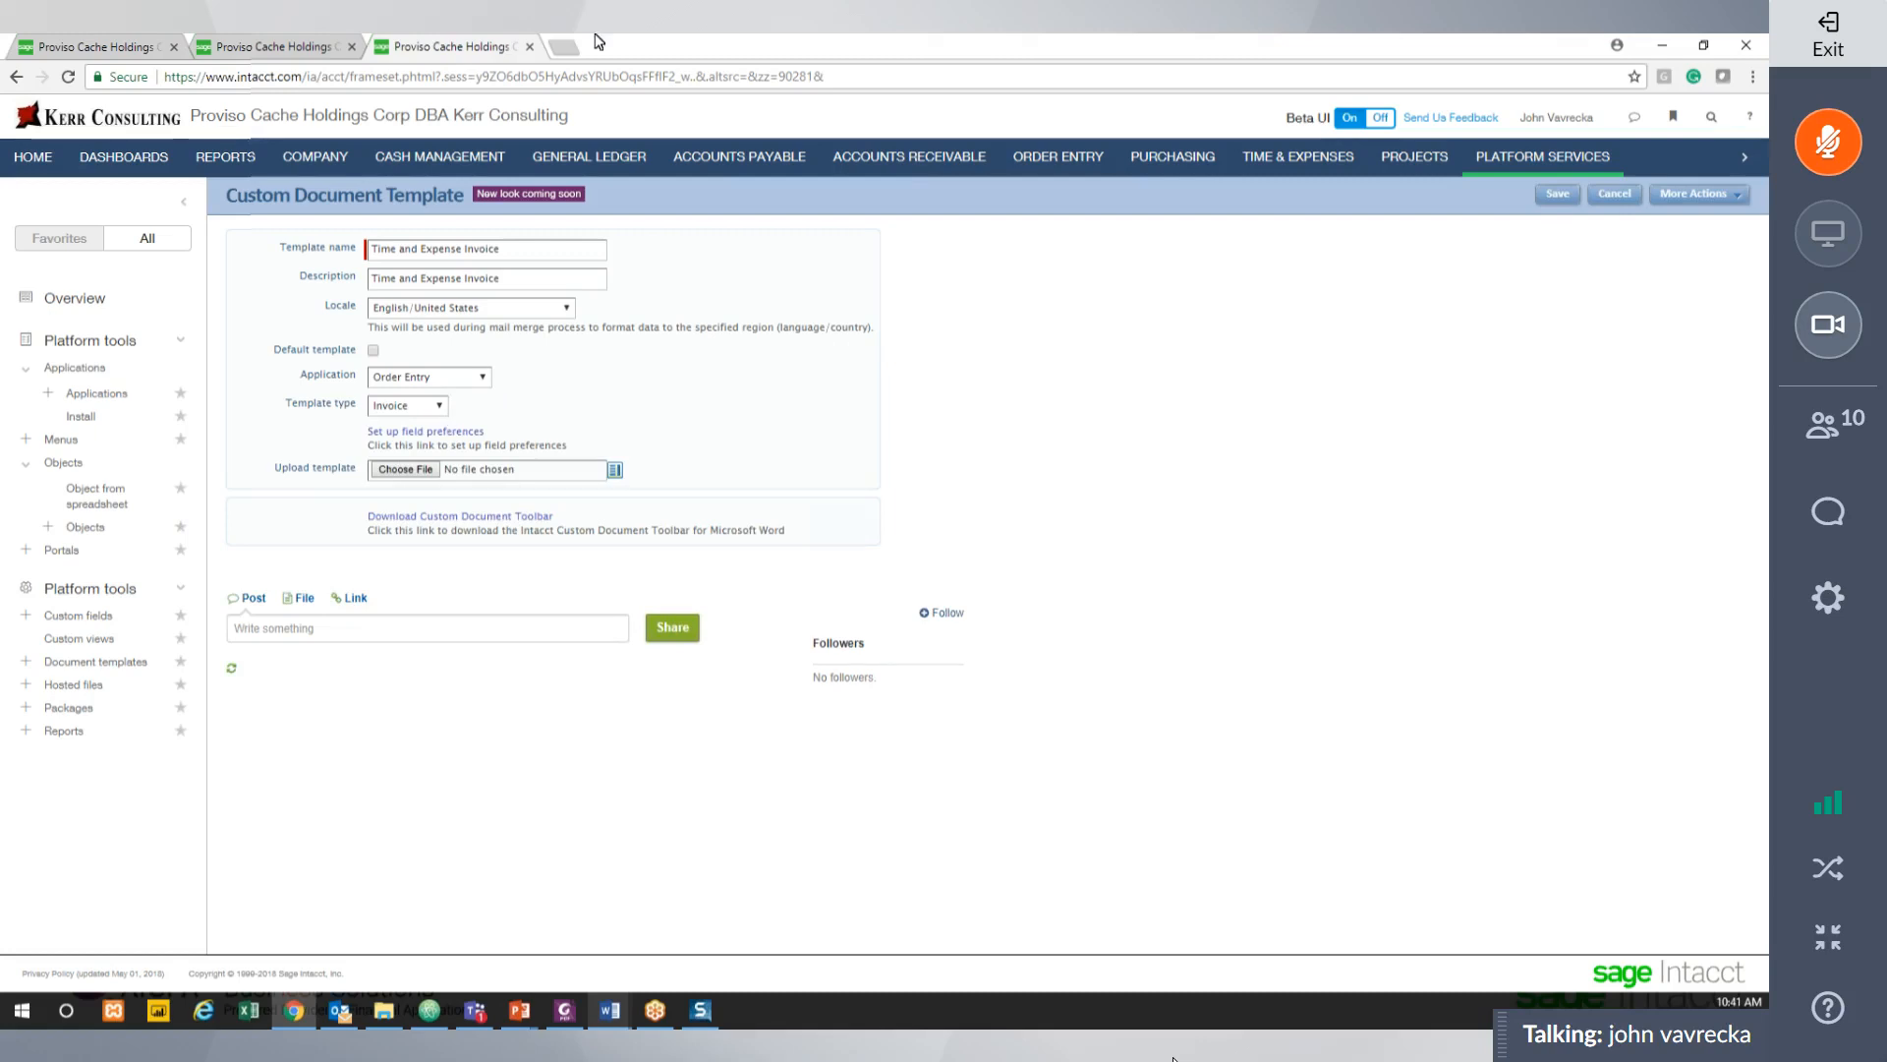
Return to the Catalog and highlight the CUSTOMERID field ID in the ARINVOICE field list.
{"action": "left_click", "coordinate": [315, 47]}
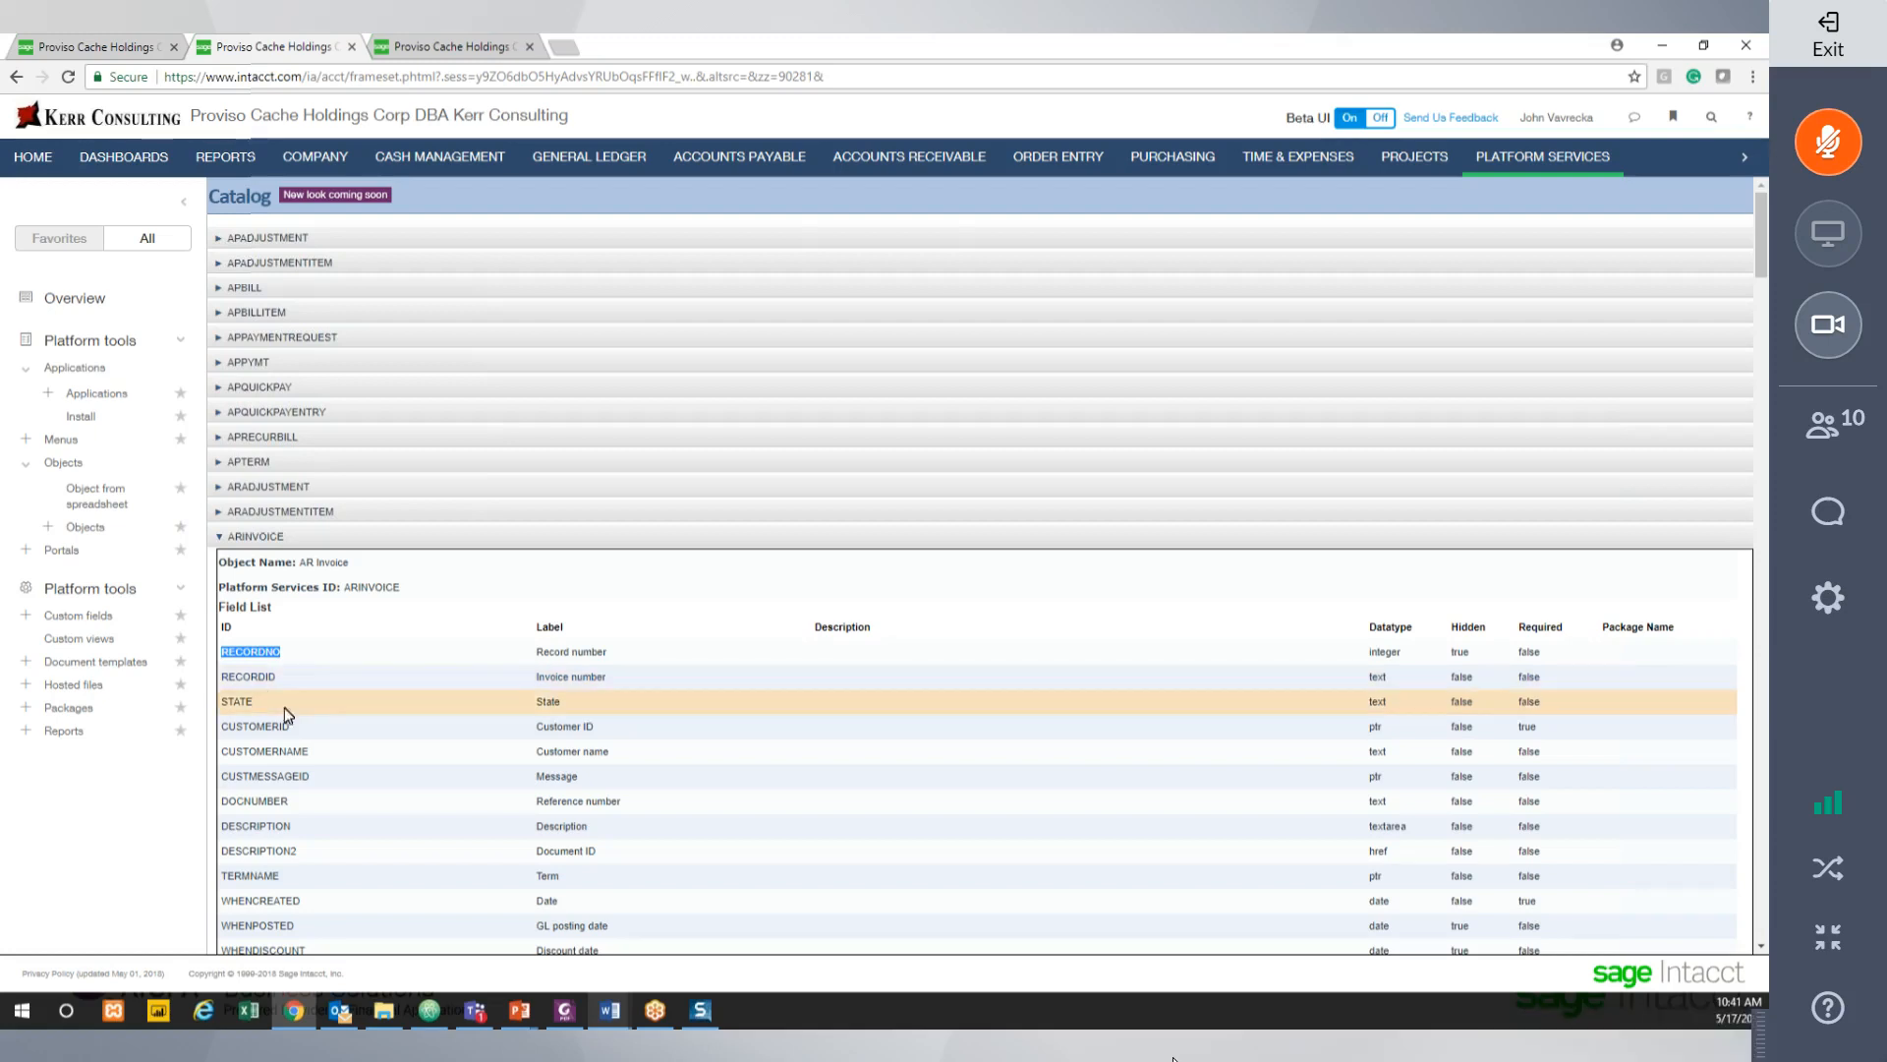
{"action": "left_click_drag", "start_coordinate": [291, 726], "coordinate": [220, 740]}
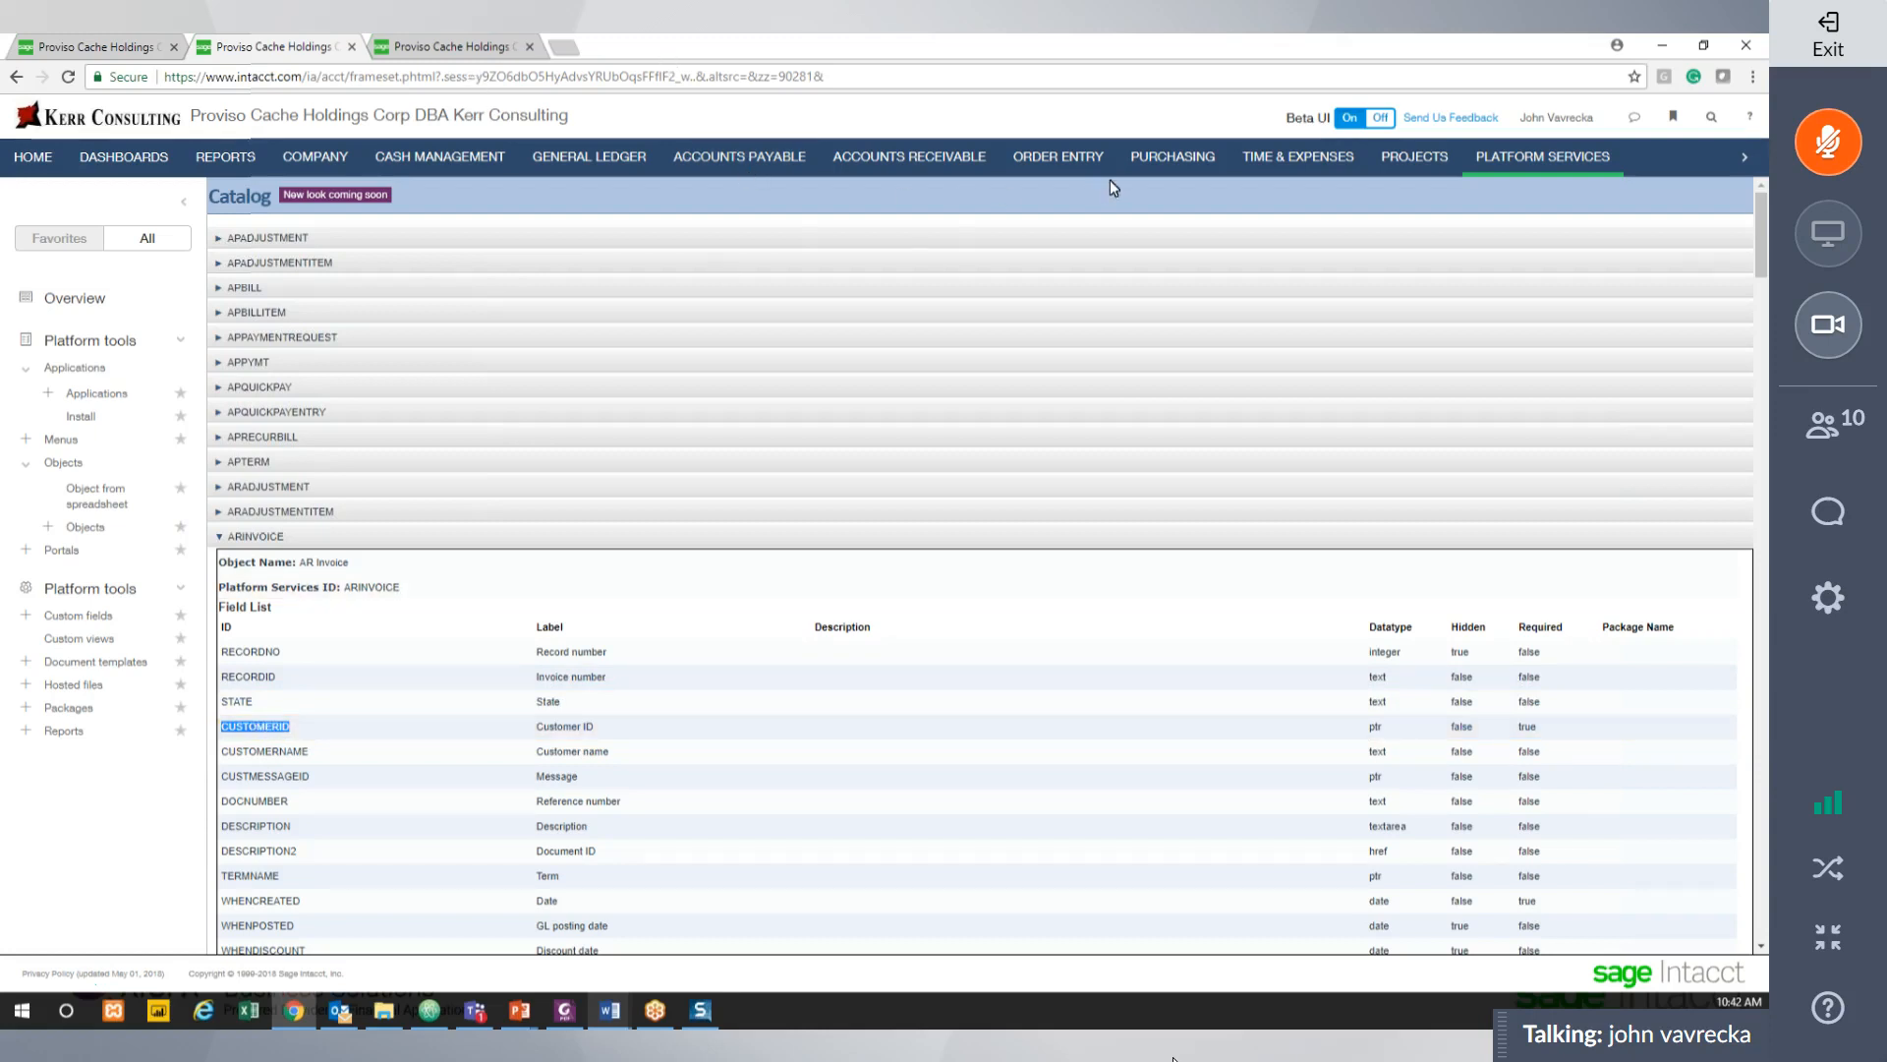
View the TEXAS HEALTH SUPPLY INC invoice among the Order Entry Inv - Time and Expense transactions and copy its ship-to contact name.
{"action": "left_click", "coordinate": [1089, 157]}
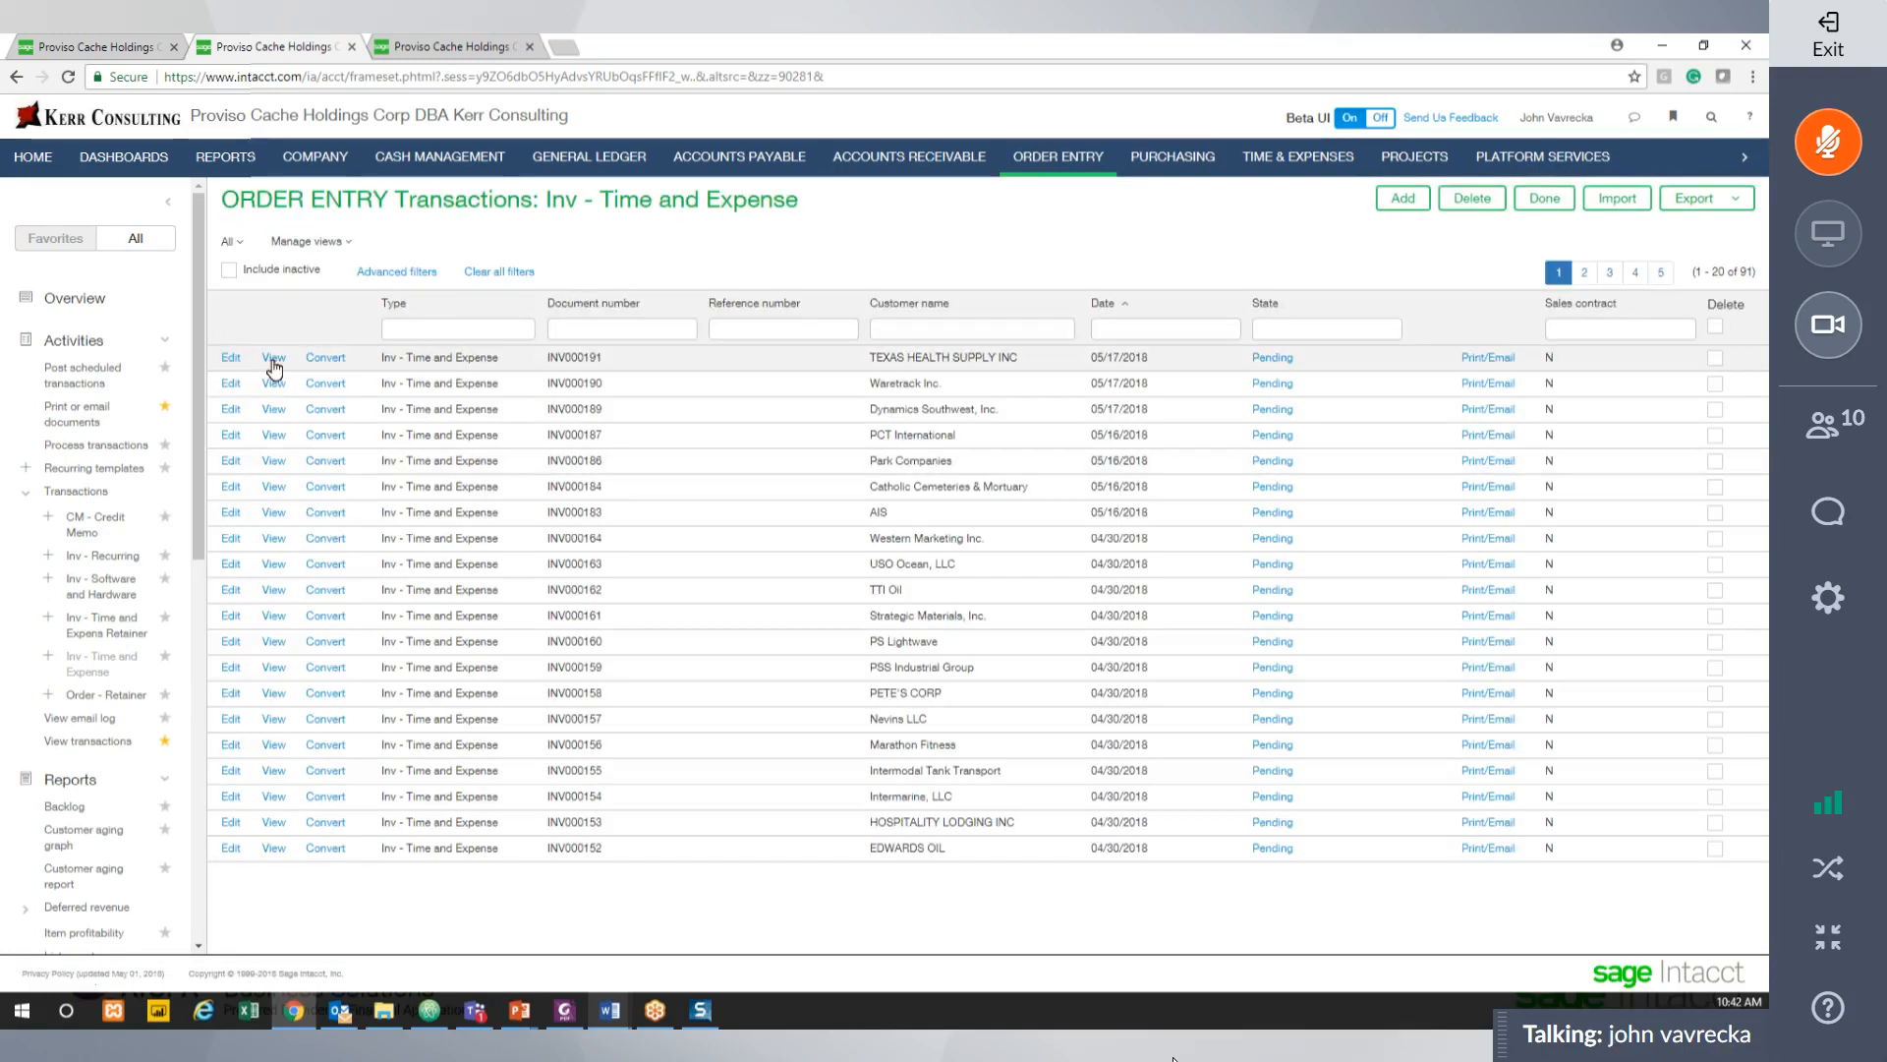
{"action": "left_click", "coordinate": [273, 362]}
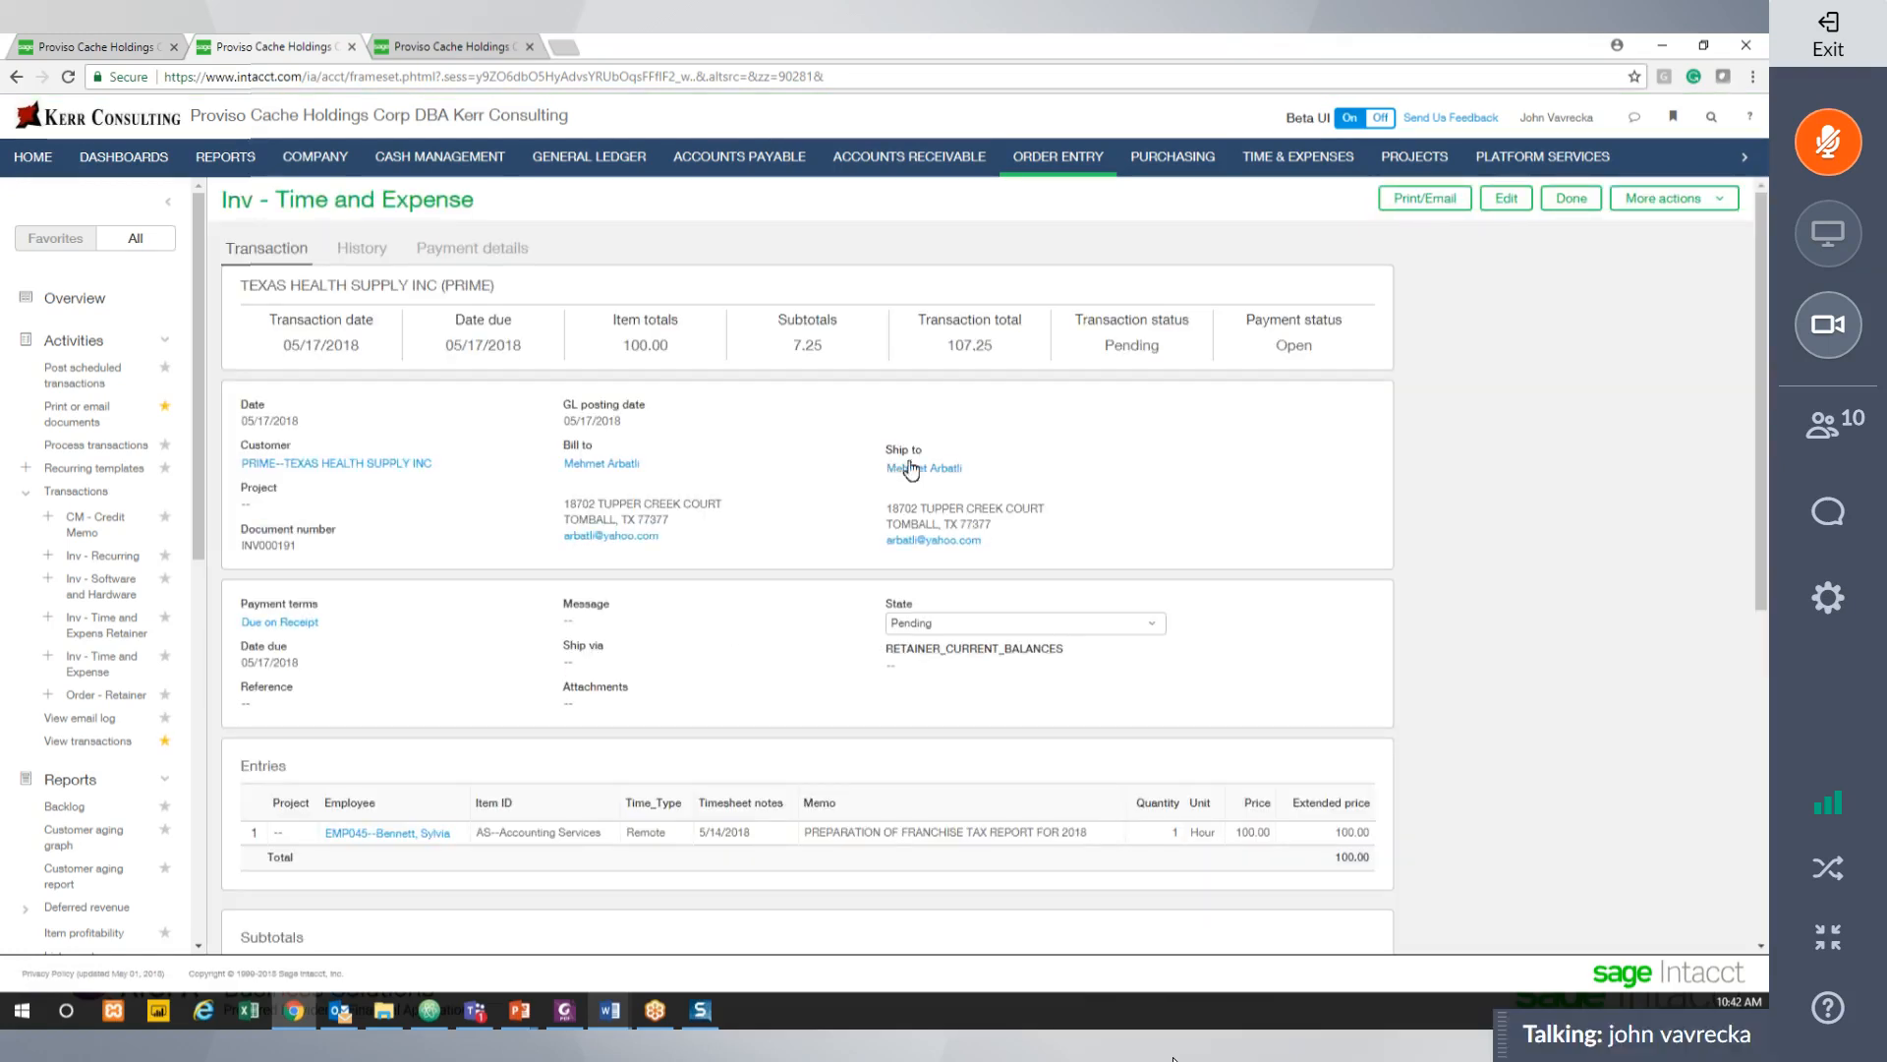
{"action": "left_click_drag", "start_coordinate": [979, 478], "coordinate": [888, 478]}
{"action": "key", "text": "ctrl+c"}
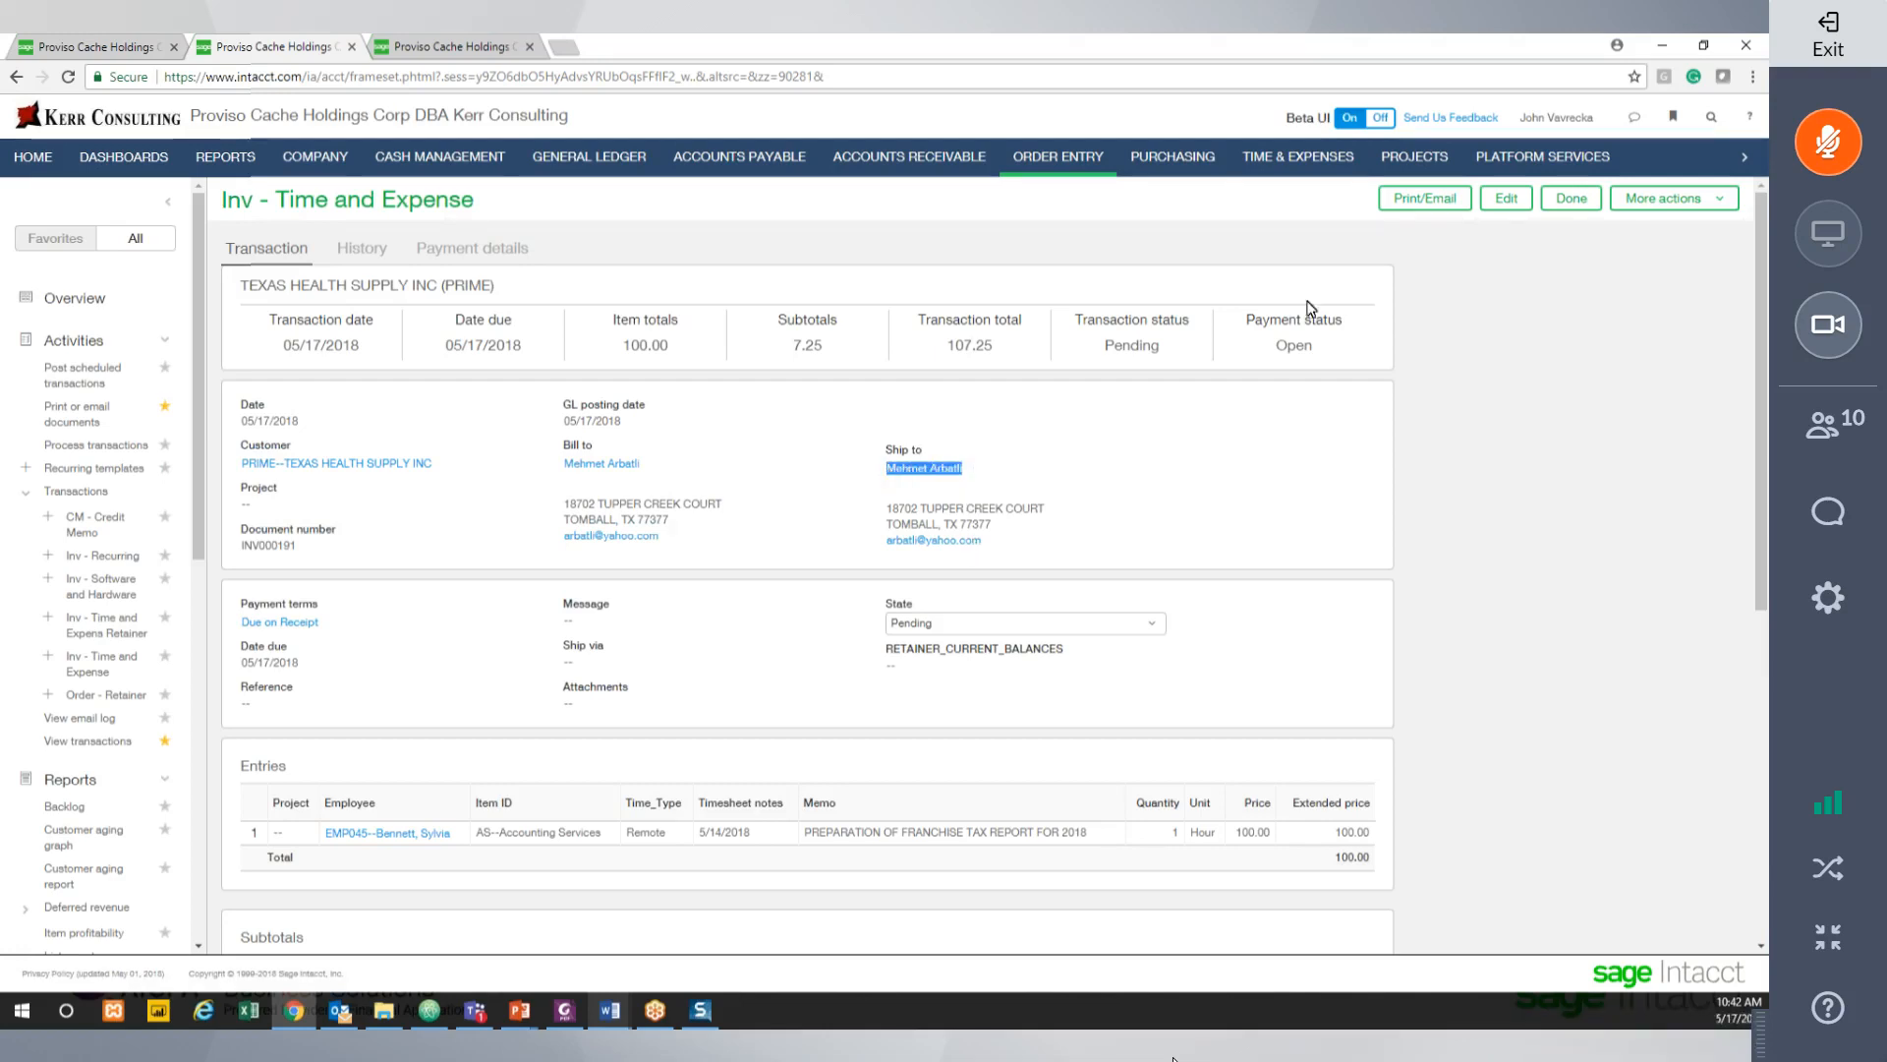
View the invoice as XML and search it for the copied contact name.
{"action": "left_click", "coordinate": [1713, 199]}
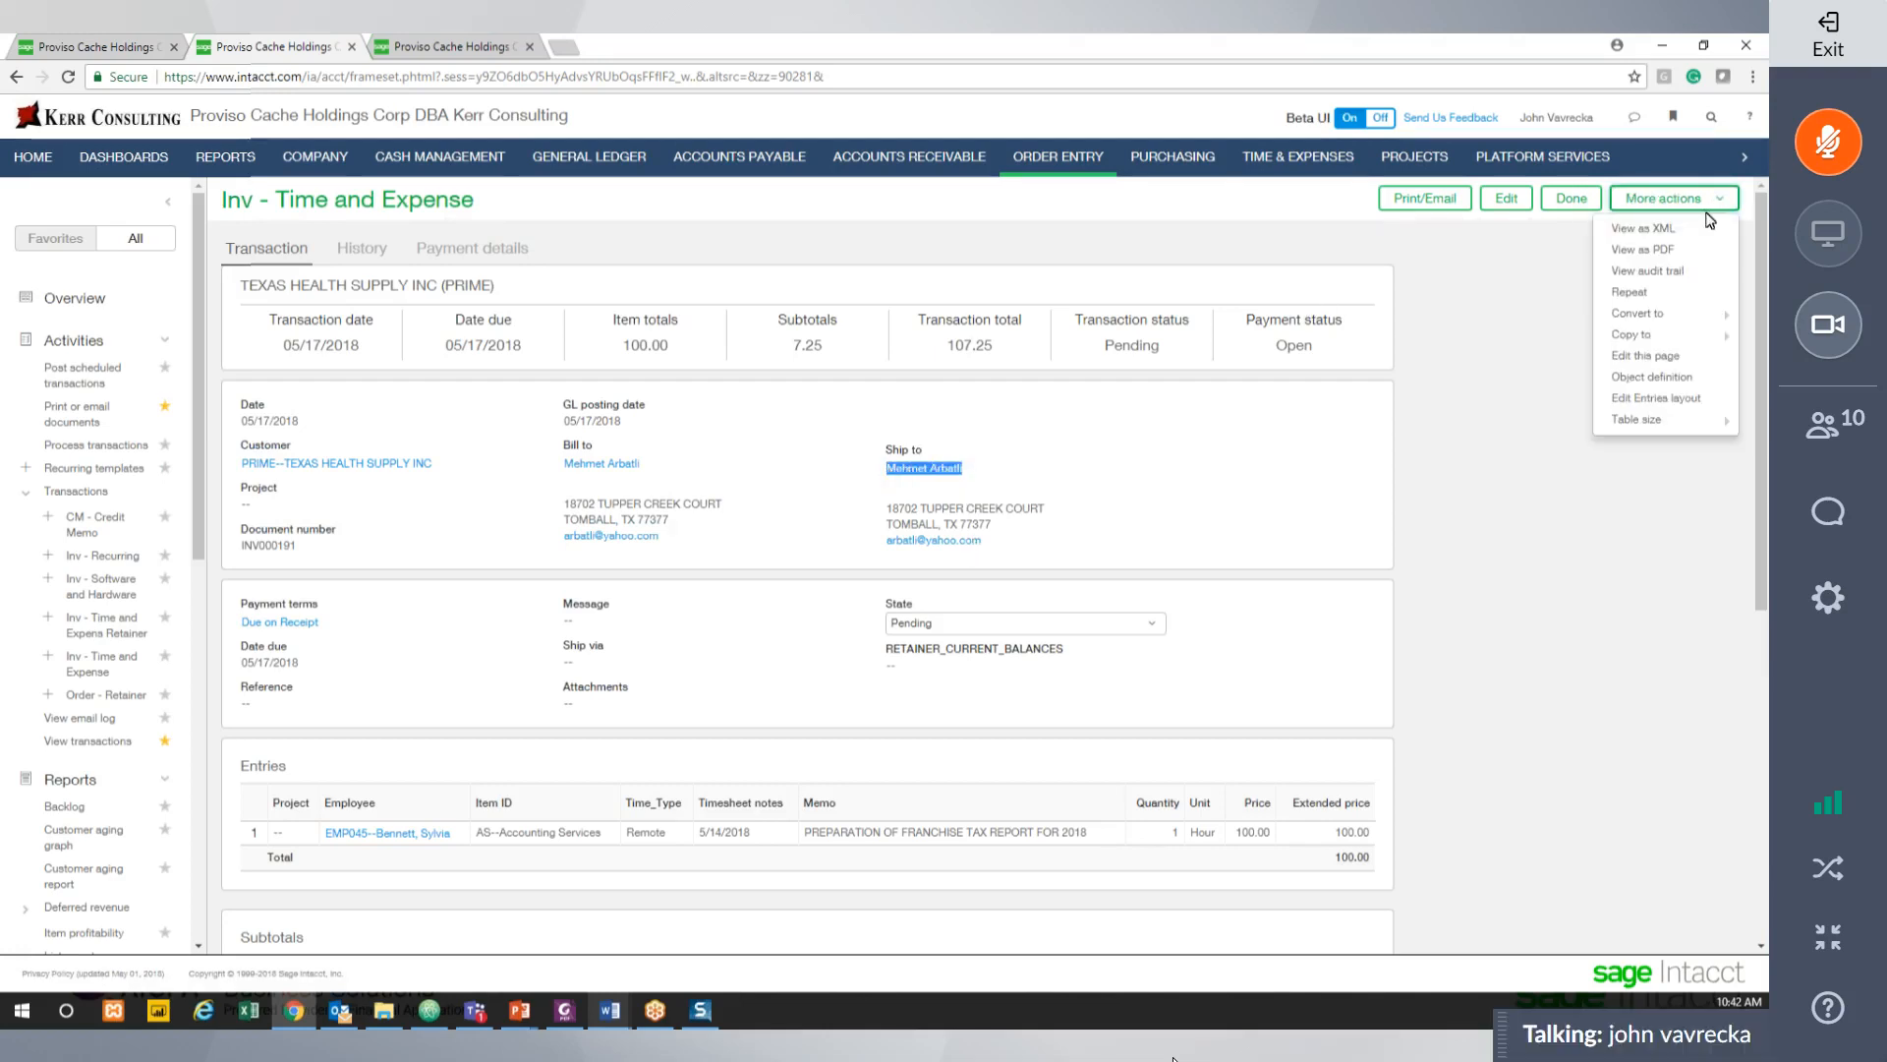
{"action": "left_click", "coordinate": [1669, 230]}
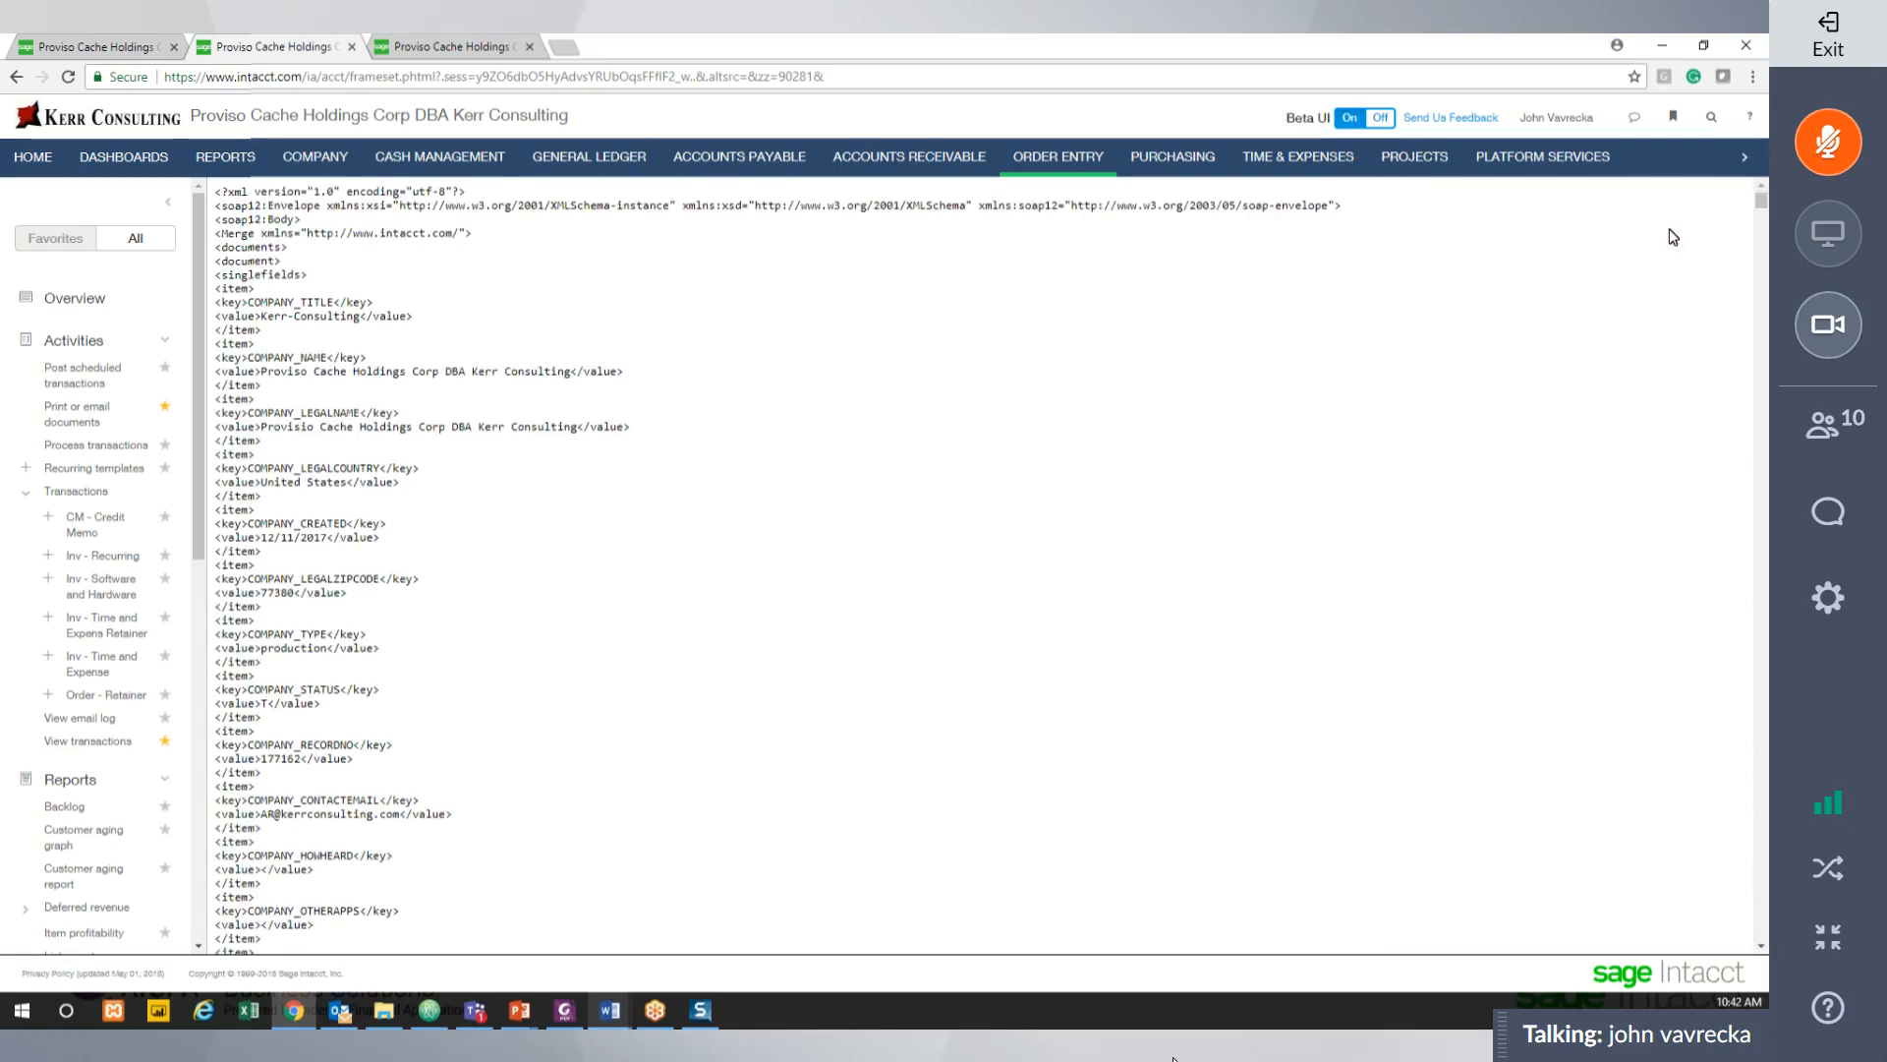
{"action": "key", "text": "ctrl+f"}
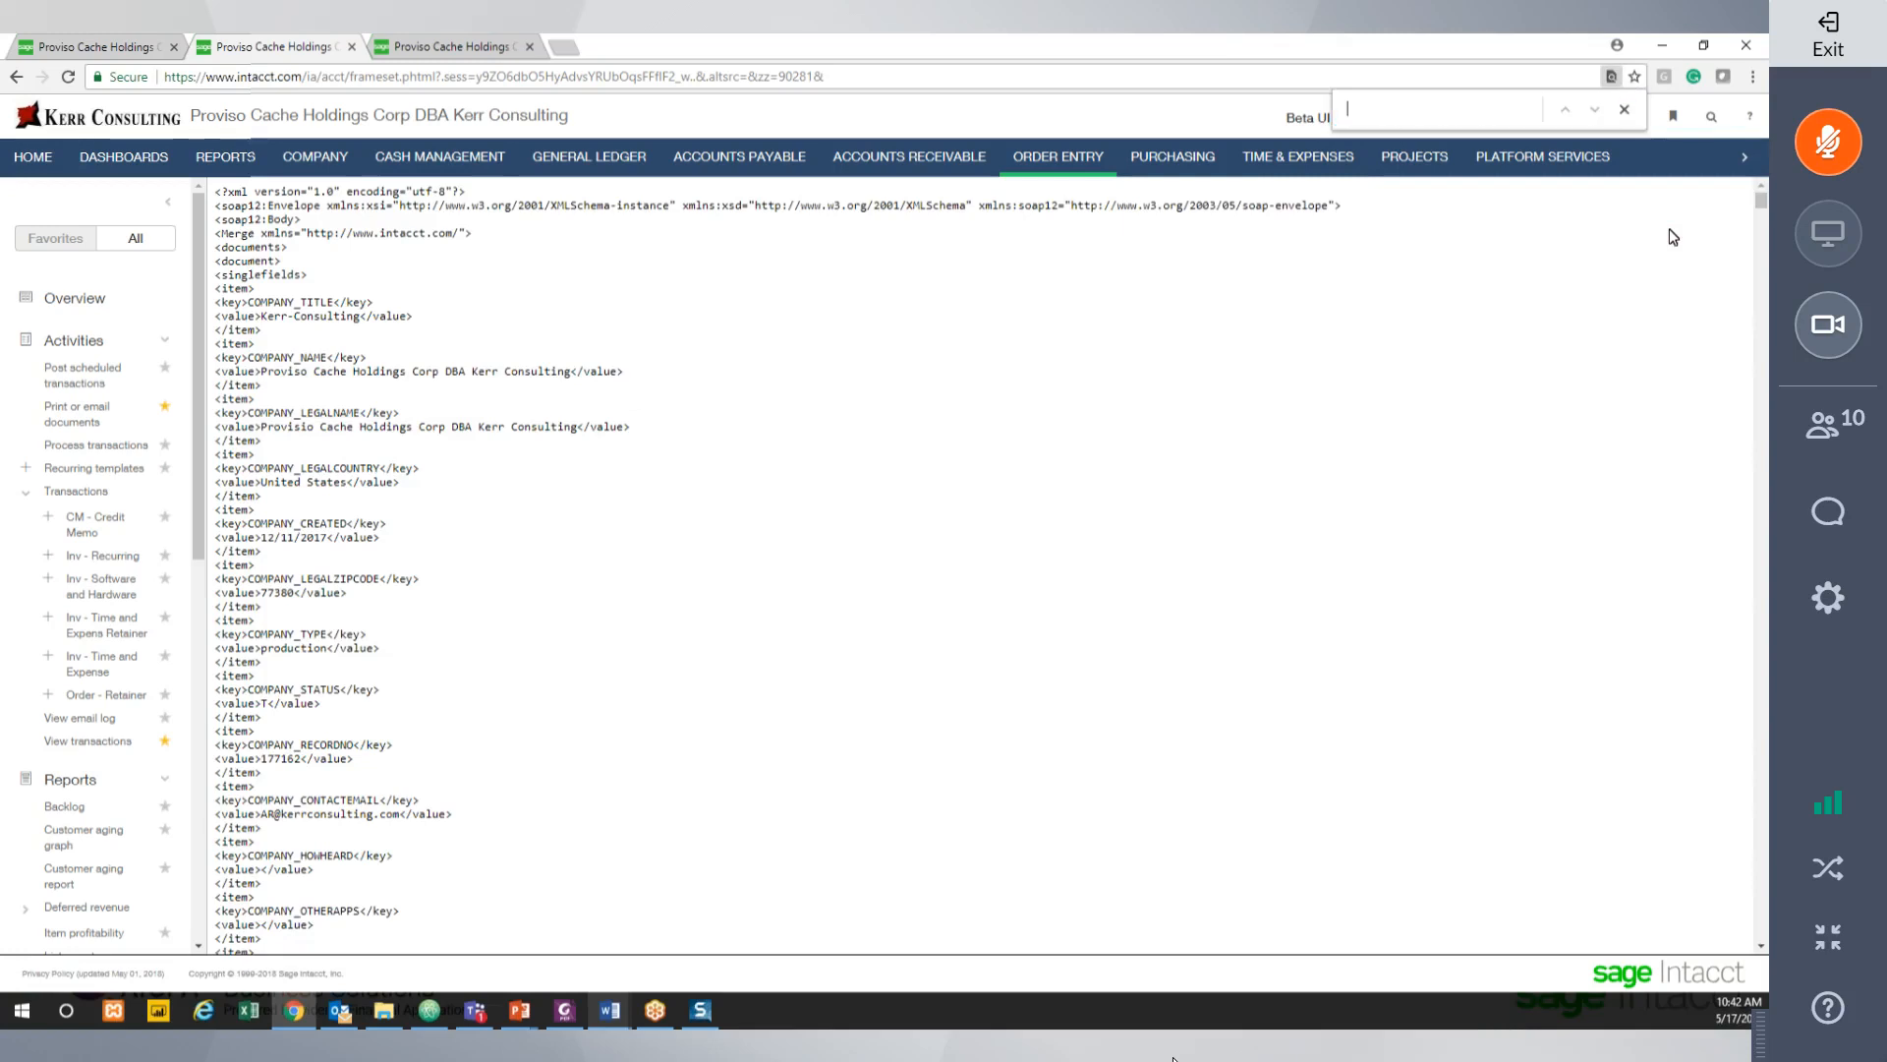
{"action": "key", "text": "ctrl+v"}
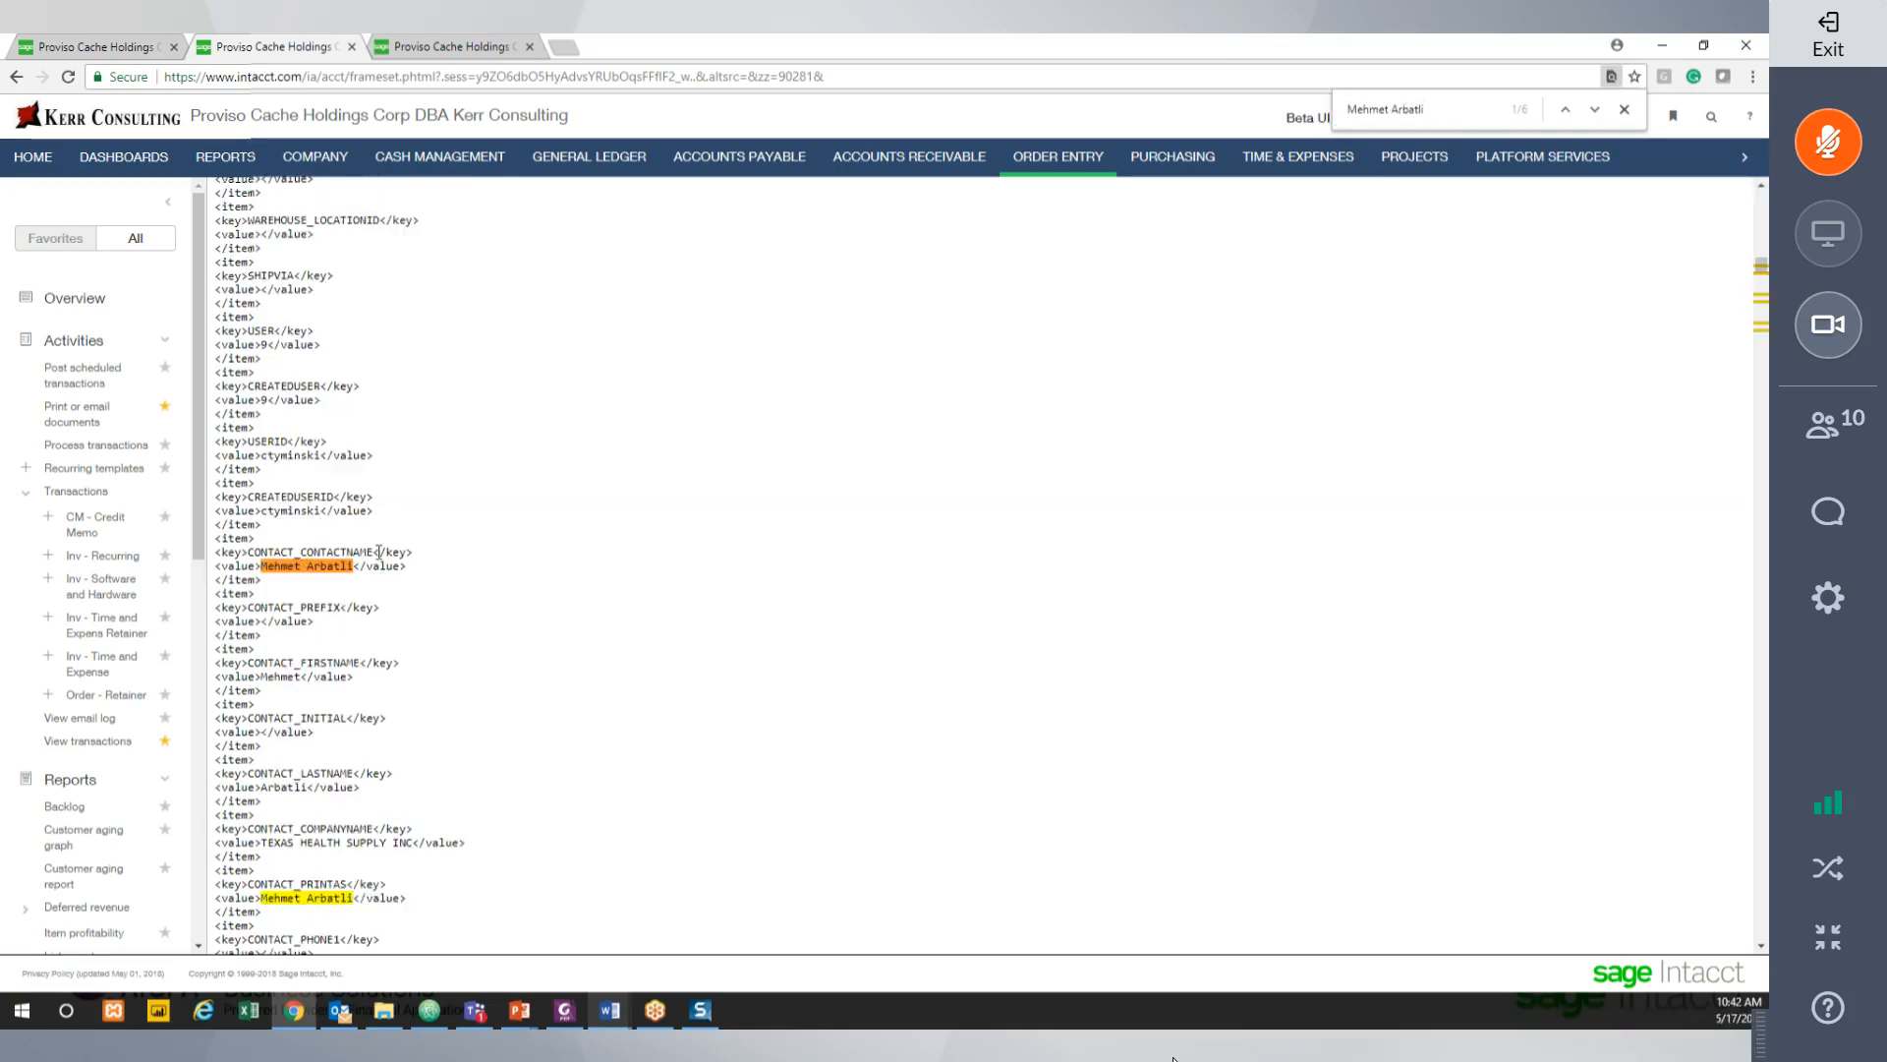
Examine the XML matches, highlighting the CONTACT_CONTACTNAME, CONTACT_PRINTAS and SHIPTO_CONTACTNAME keys.
{"action": "left_click_drag", "start_coordinate": [375, 550], "coordinate": [250, 552]}
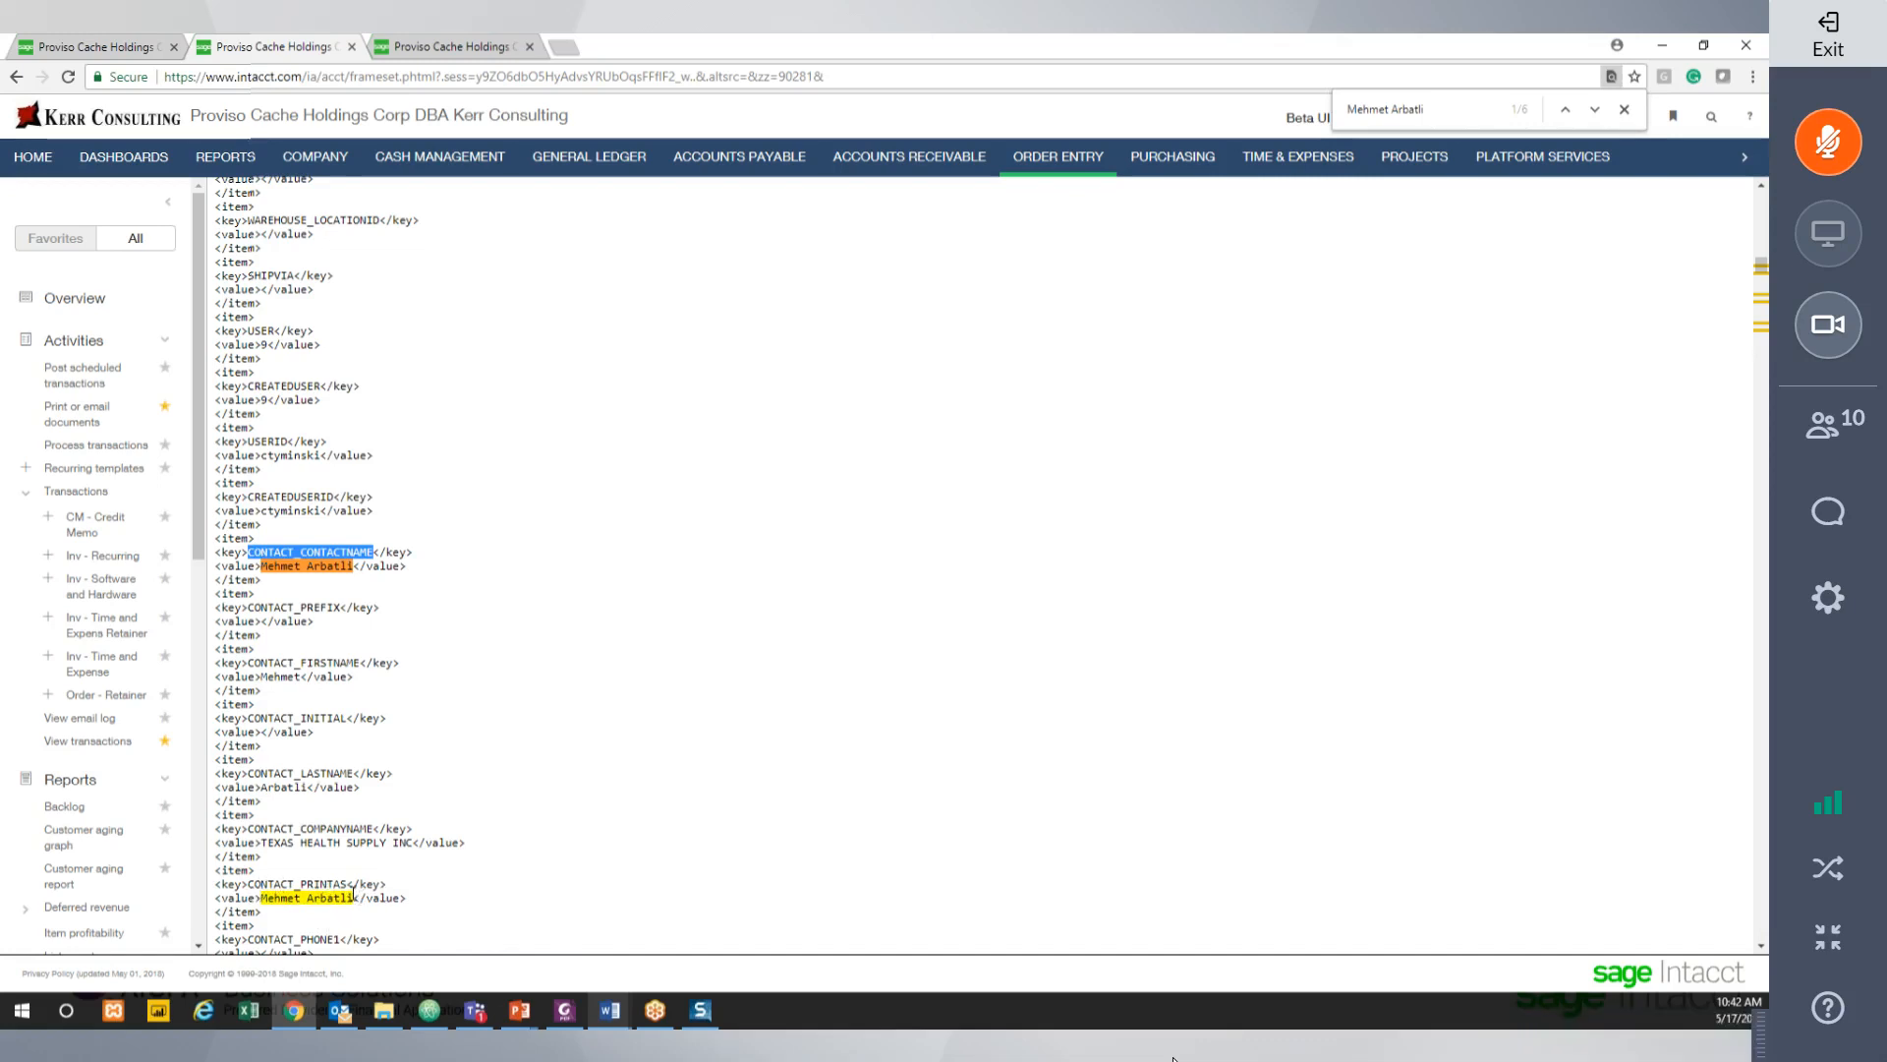
{"action": "left_click_drag", "start_coordinate": [347, 885], "coordinate": [250, 882]}
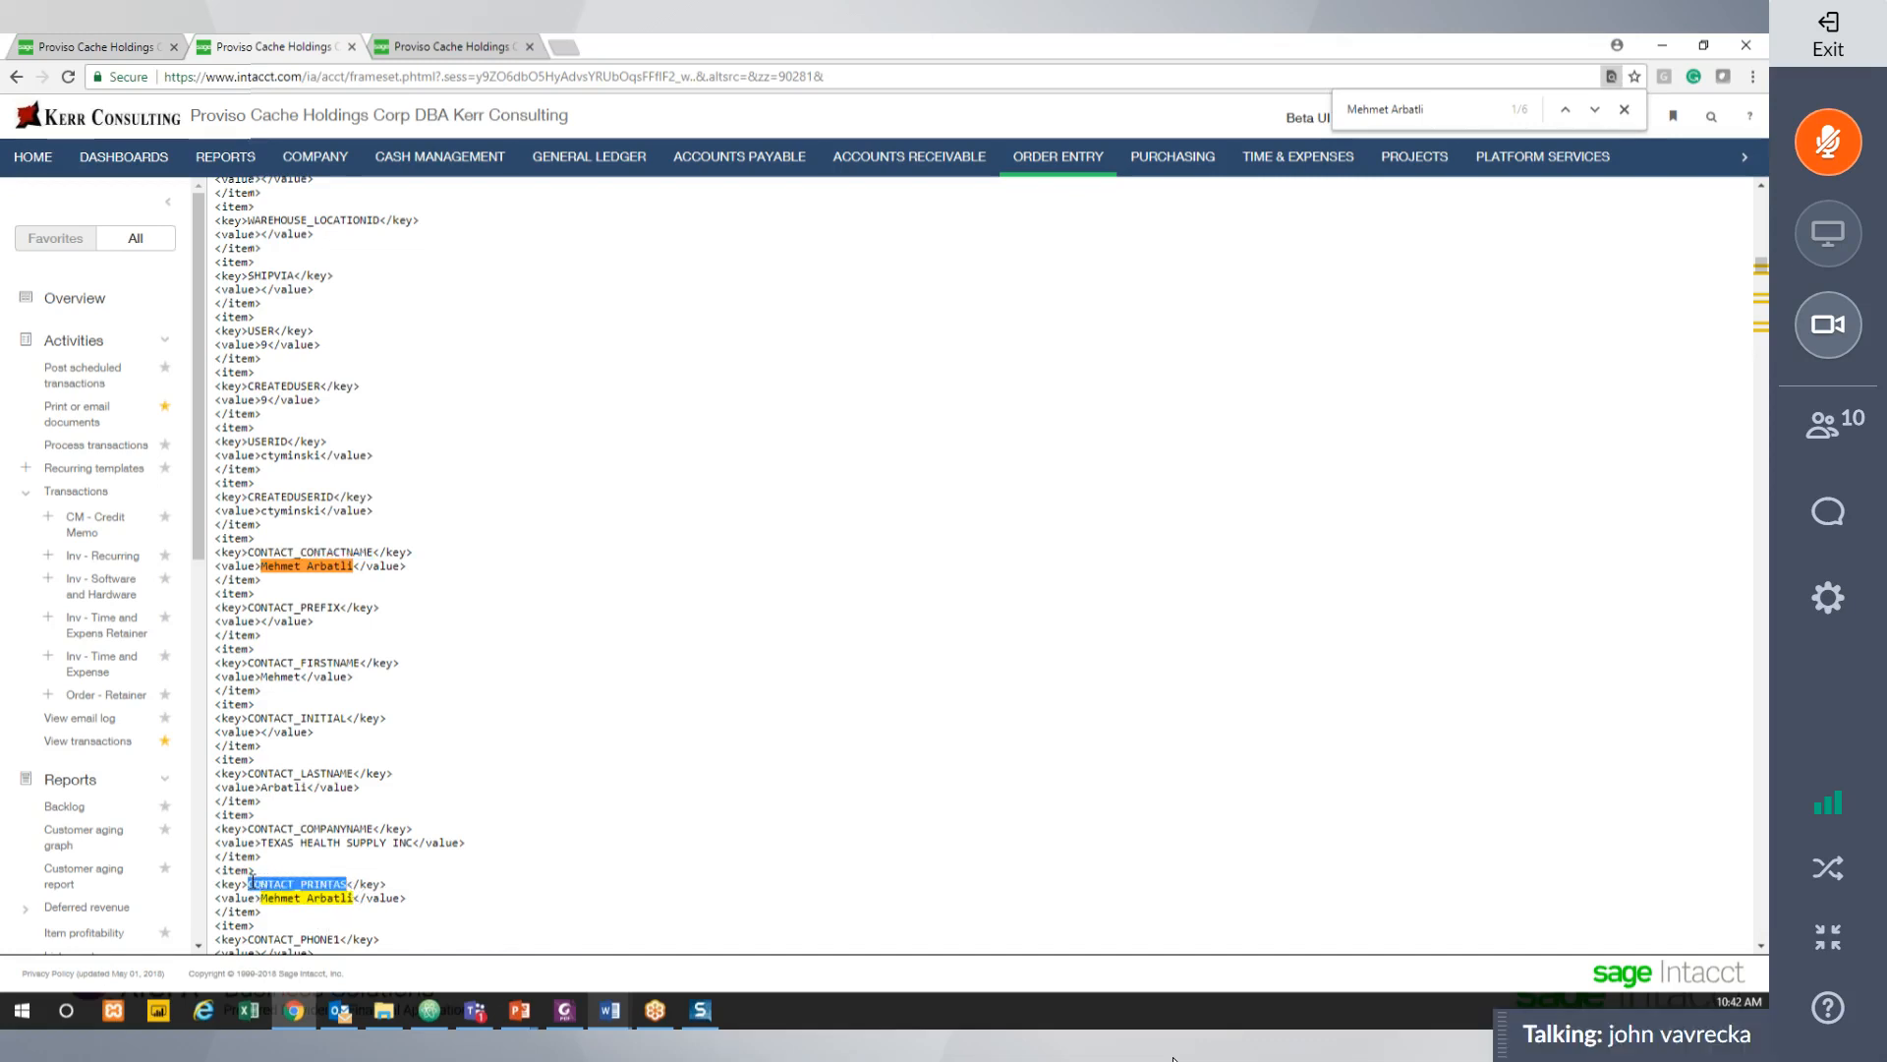
{"action": "scroll", "coordinate": [535, 629], "scroll_direction": "down", "scroll_amount": 10}
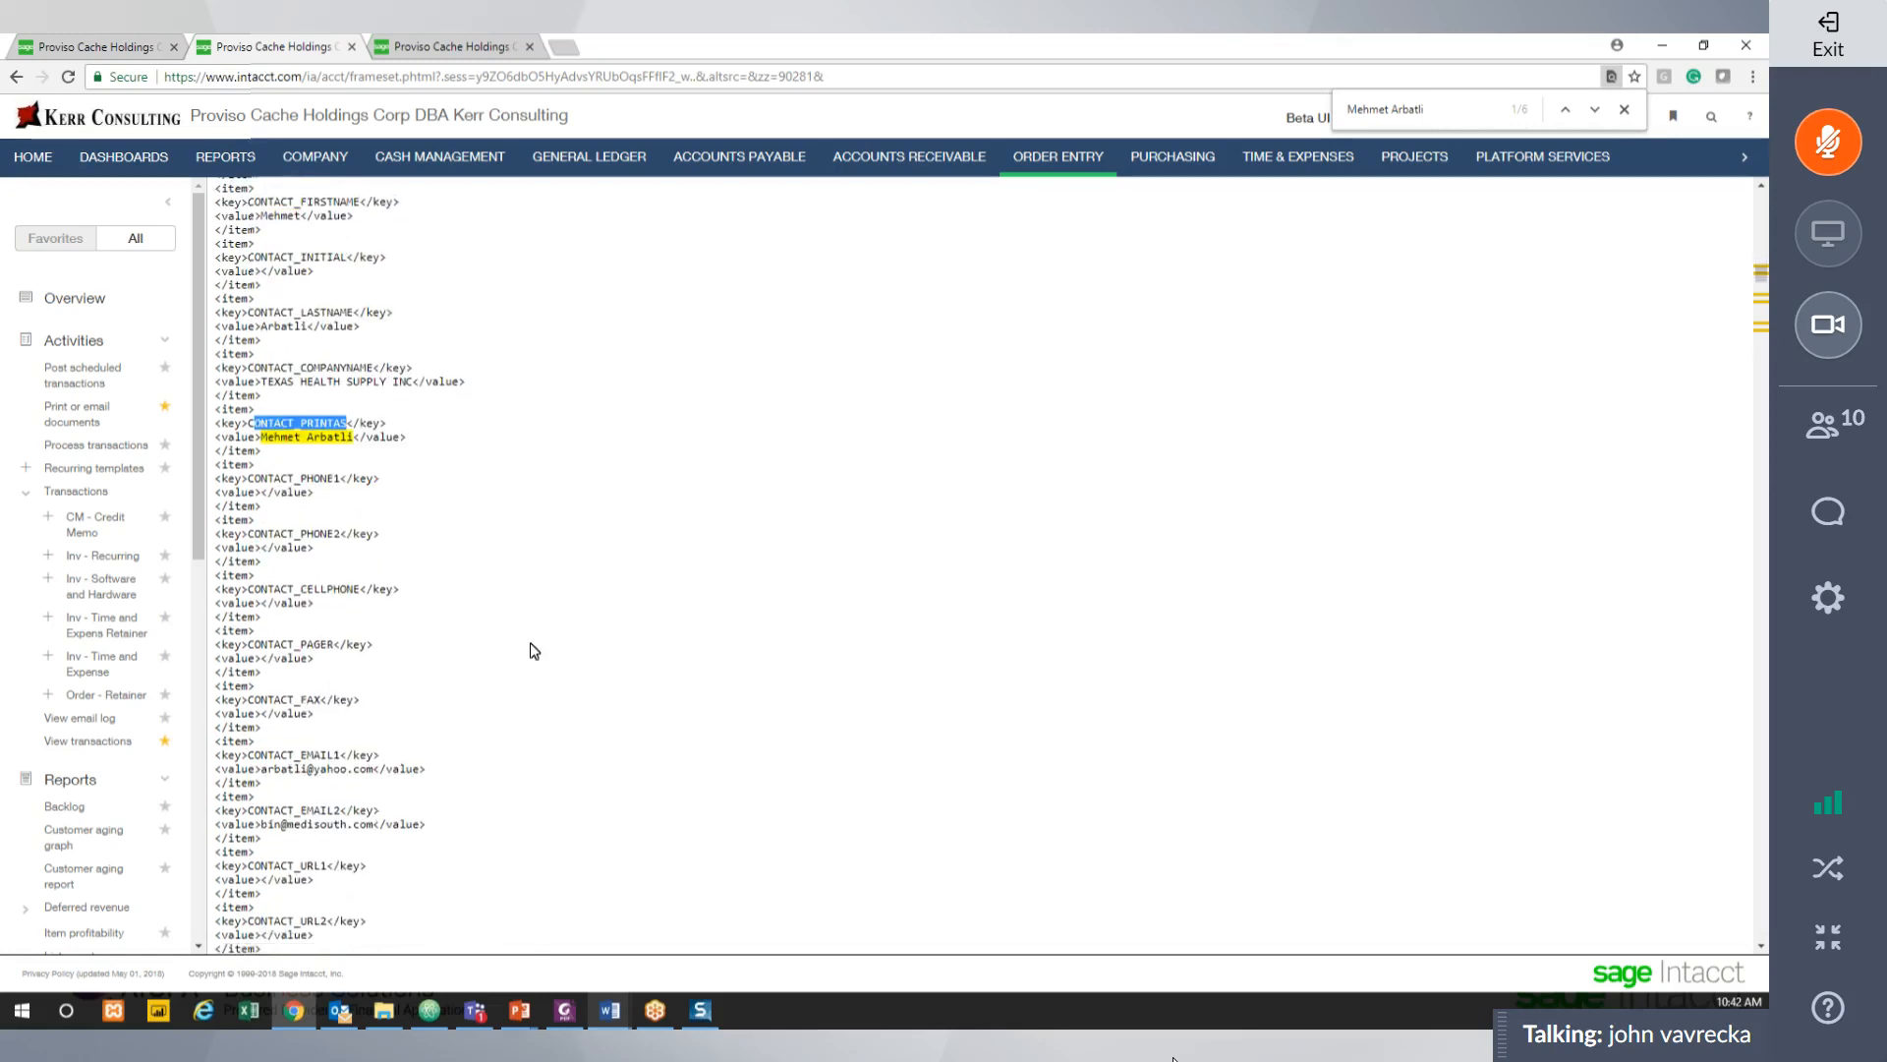
{"action": "scroll", "coordinate": [535, 656], "scroll_direction": "down", "scroll_amount": 3}
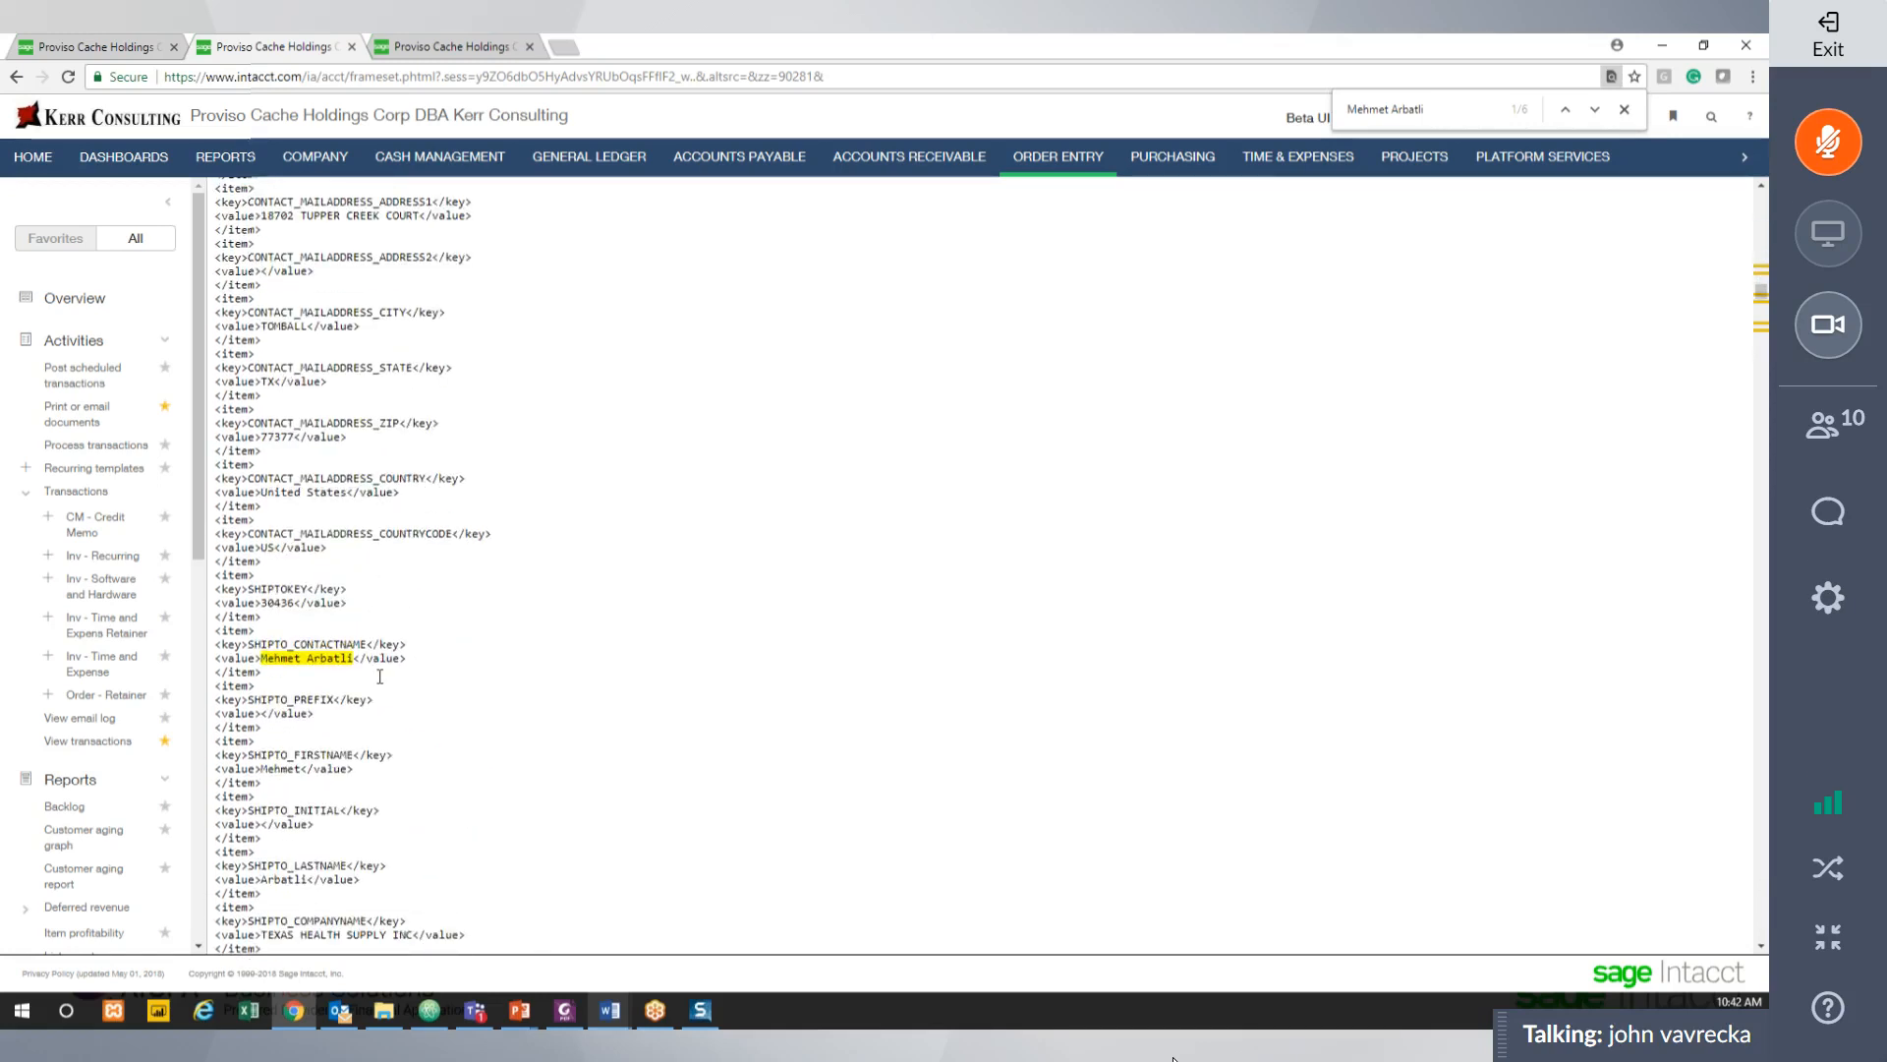
{"action": "left_click_drag", "start_coordinate": [367, 645], "coordinate": [244, 647]}
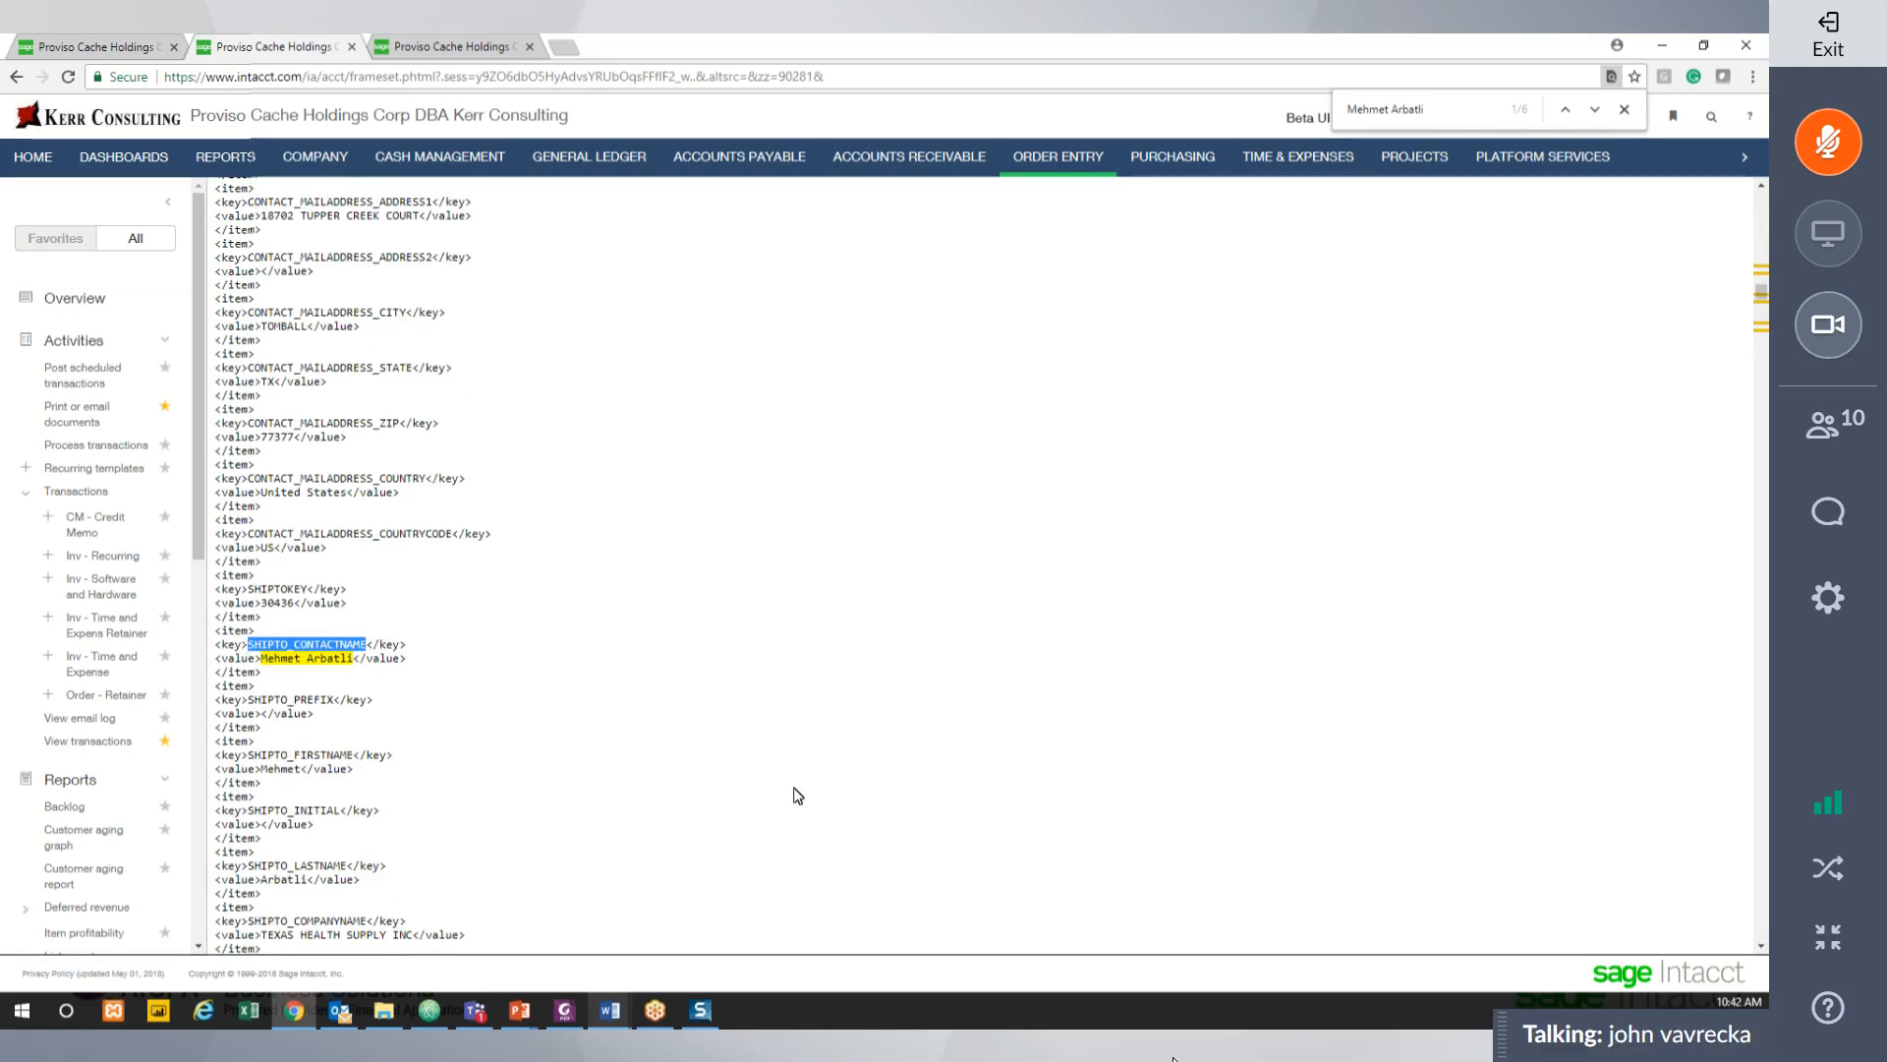
{"action": "scroll", "coordinate": [797, 796], "scroll_direction": "up", "scroll_amount": 15}
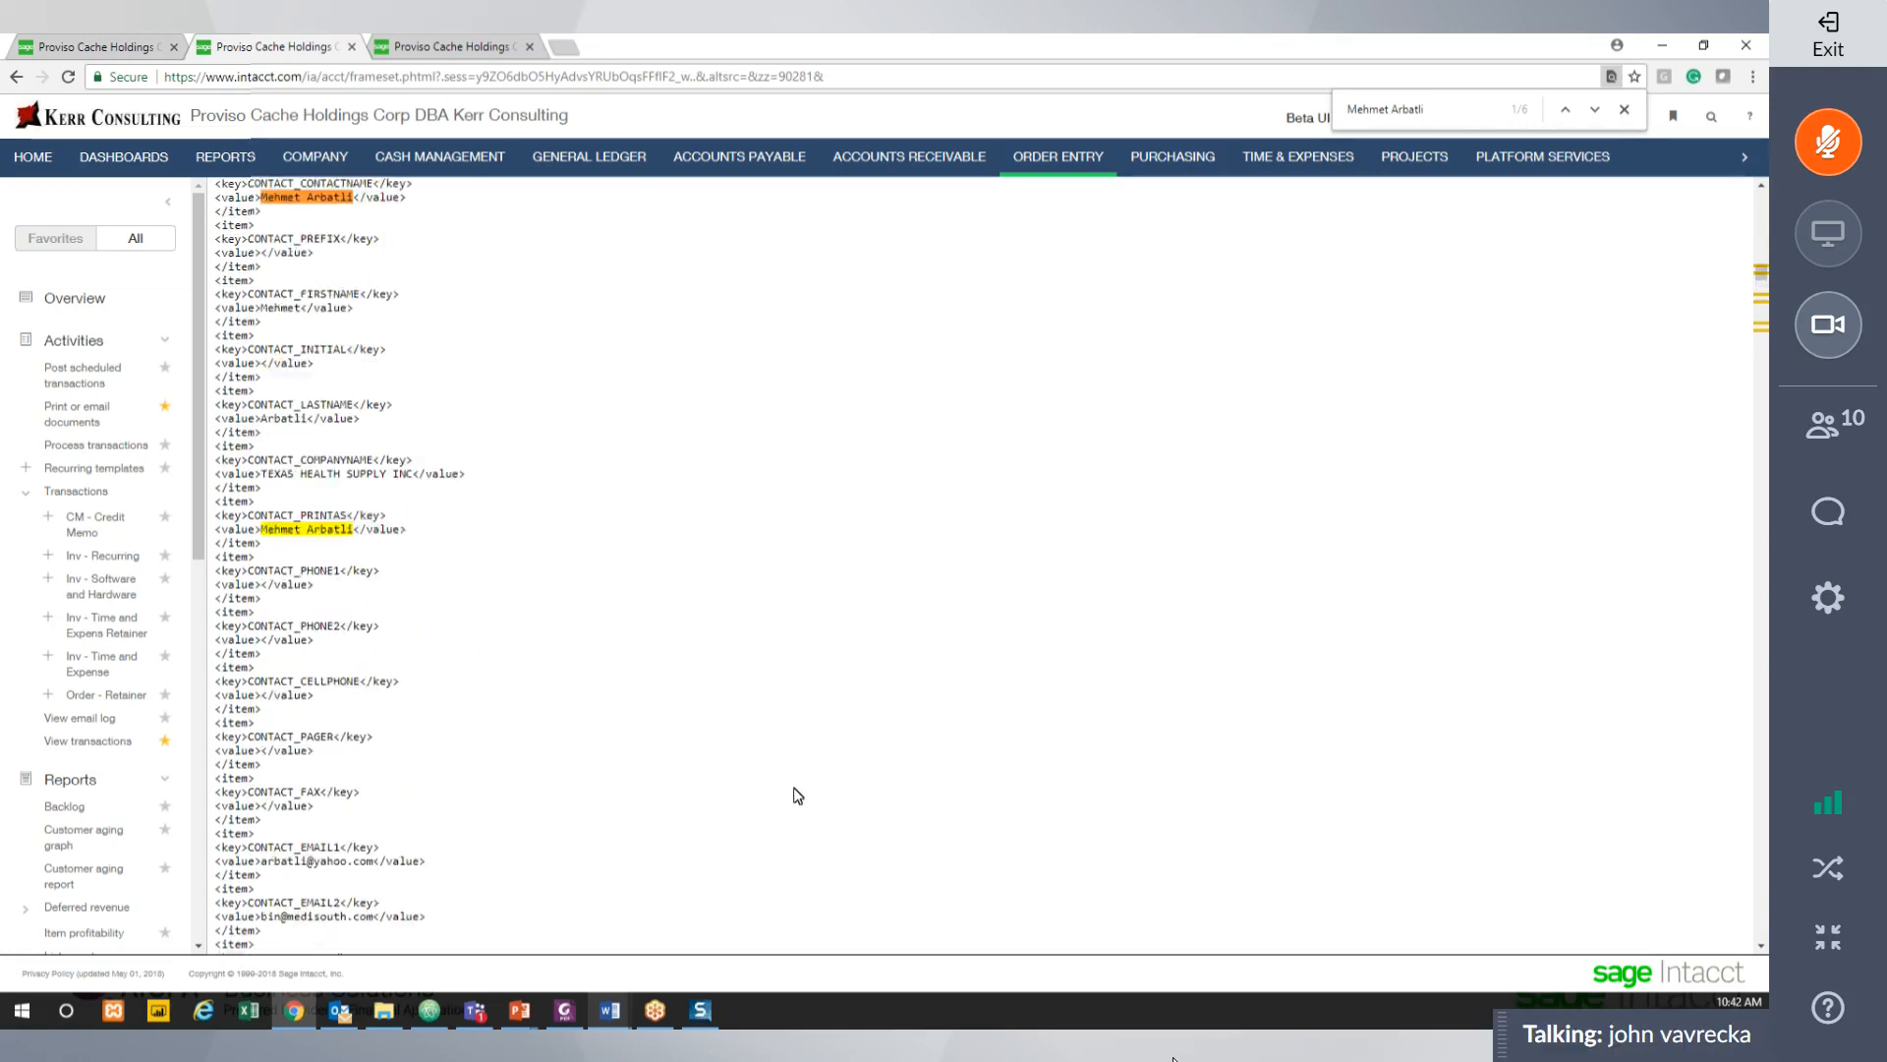
{"action": "scroll", "coordinate": [798, 796], "scroll_direction": "up", "scroll_amount": 1}
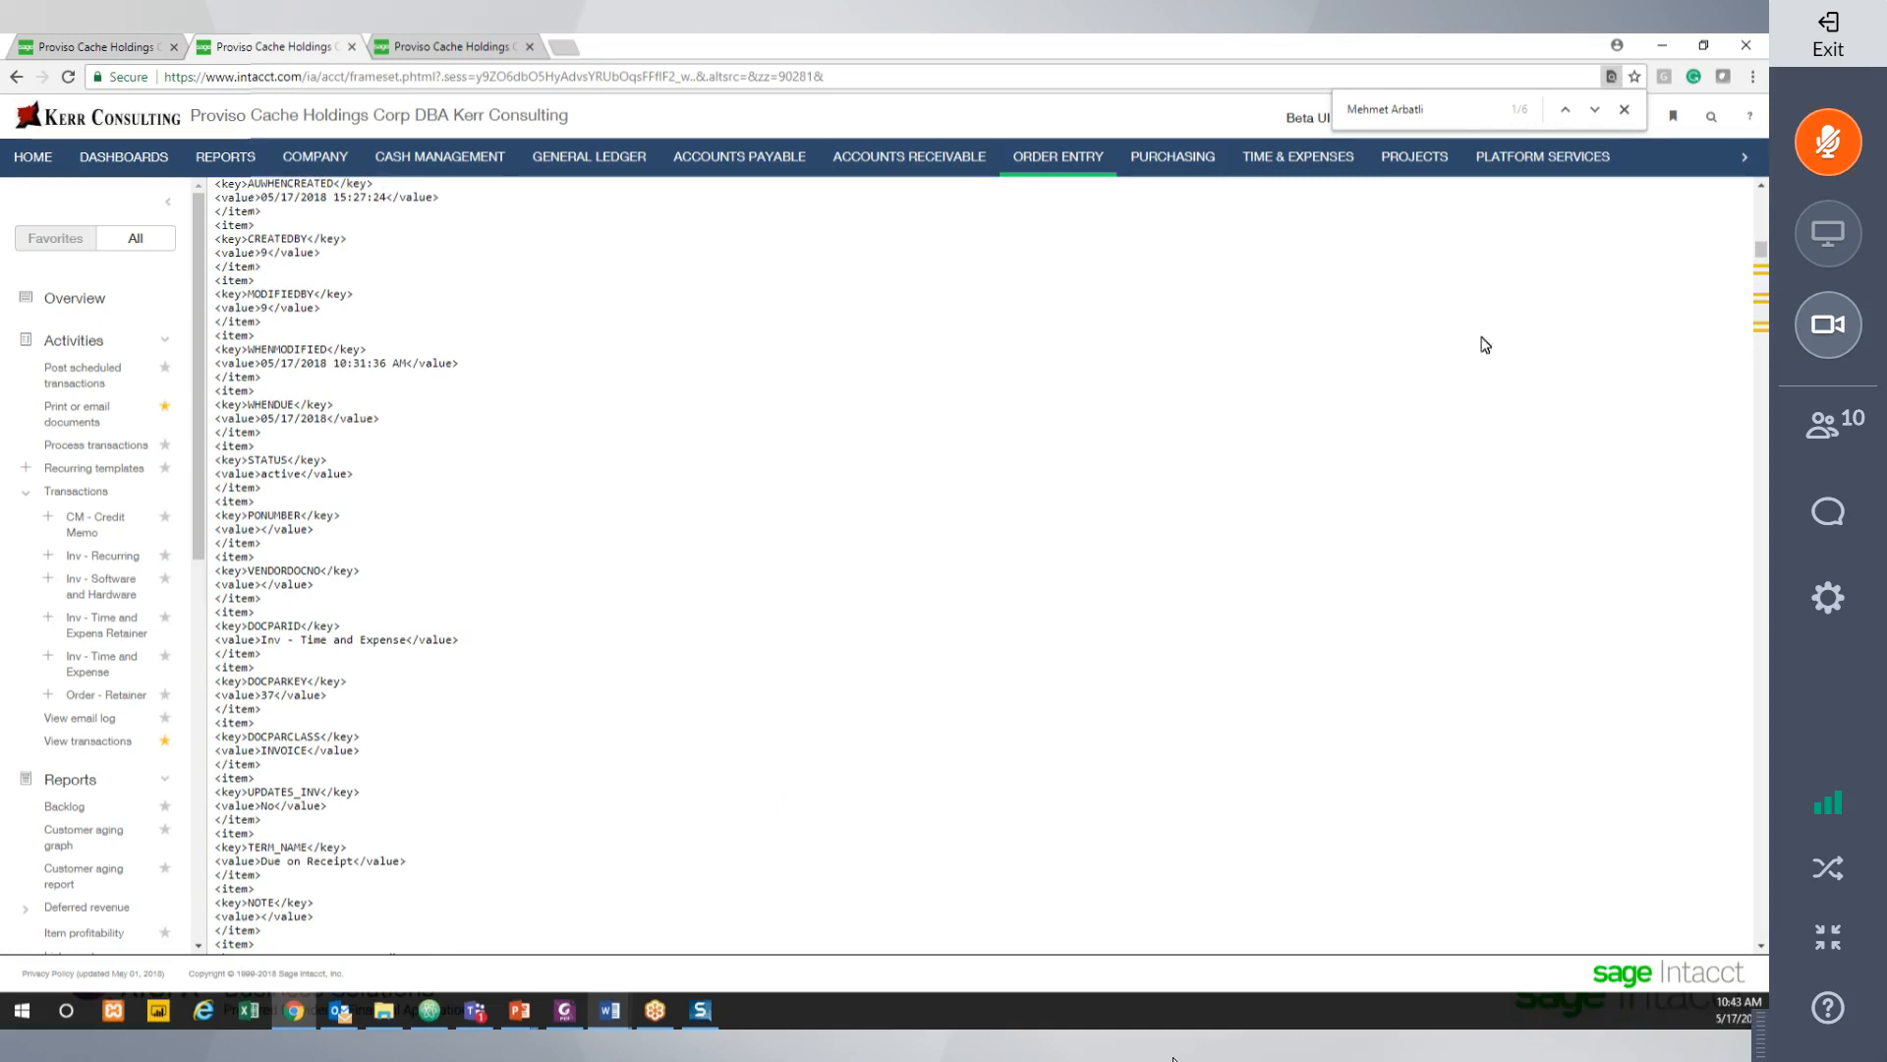
Close the text search, return from the XML to the invoice and briefly show the custom document template.
{"action": "left_click", "coordinate": [1625, 115]}
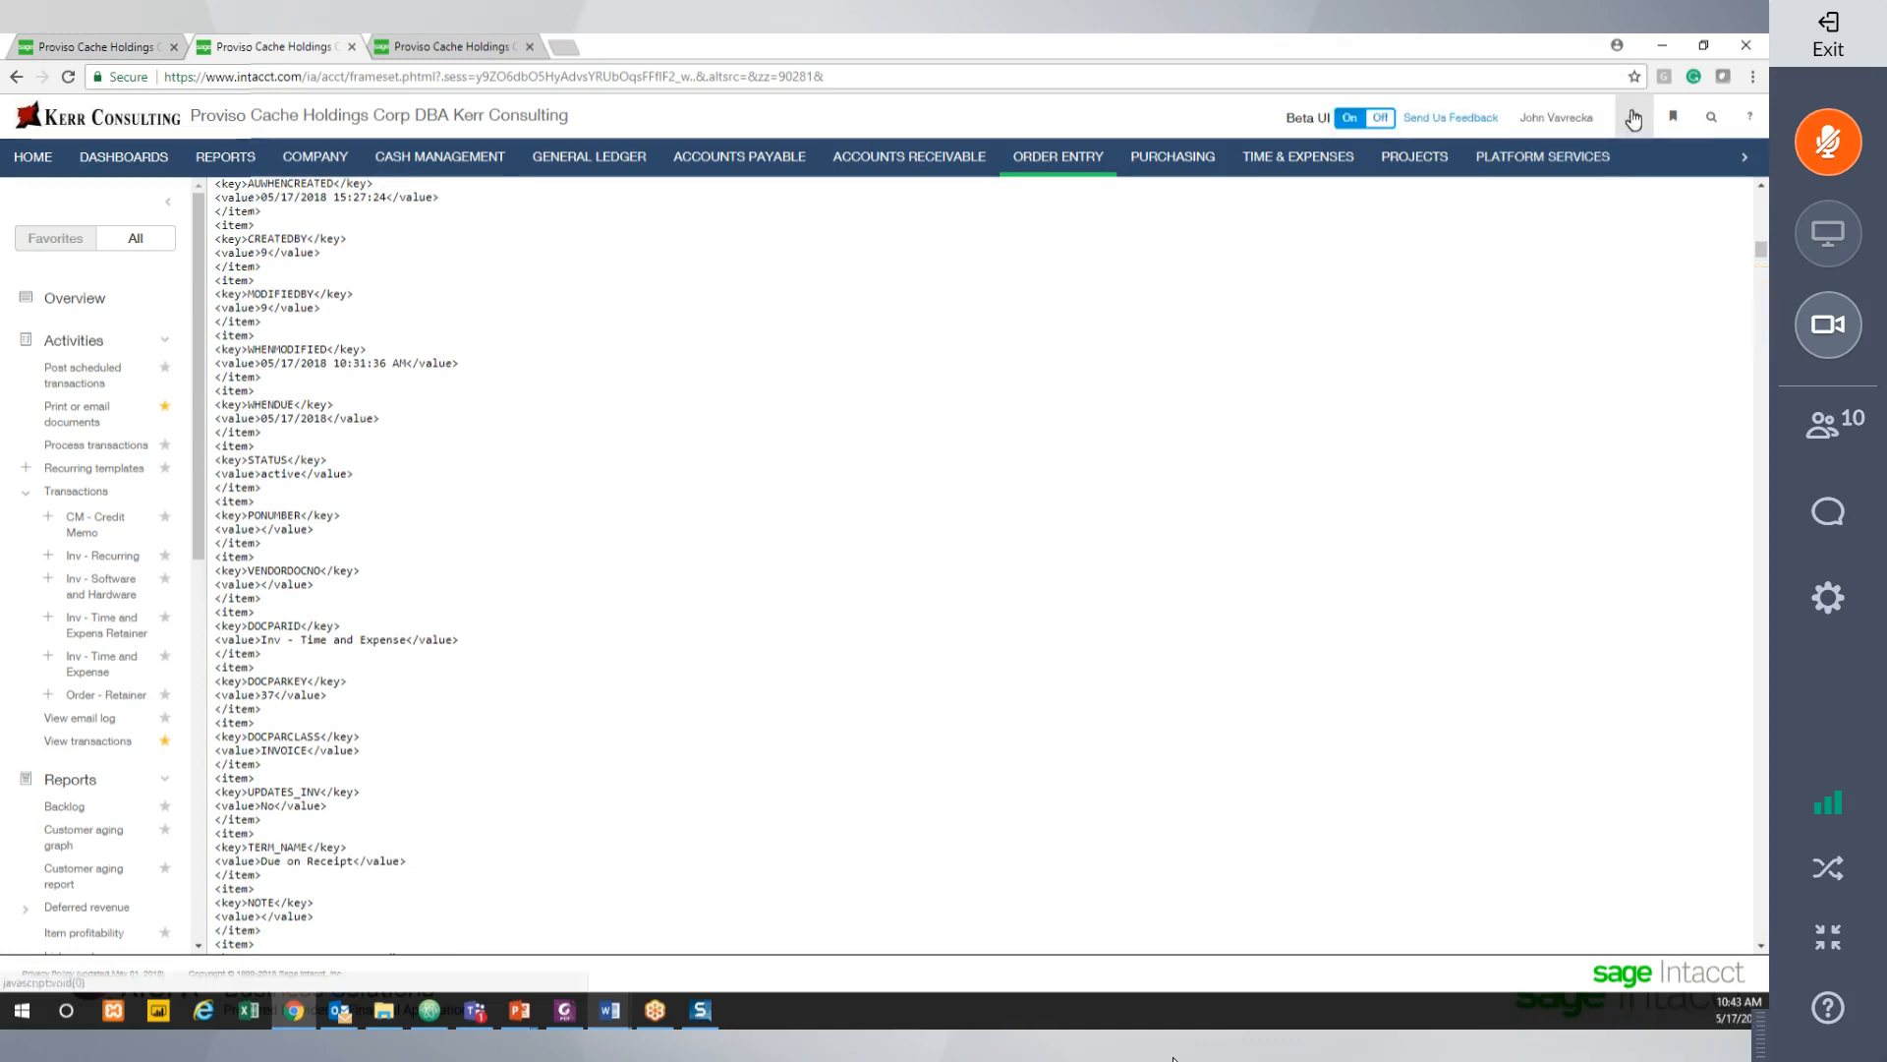
{"action": "left_click", "coordinate": [14, 79]}
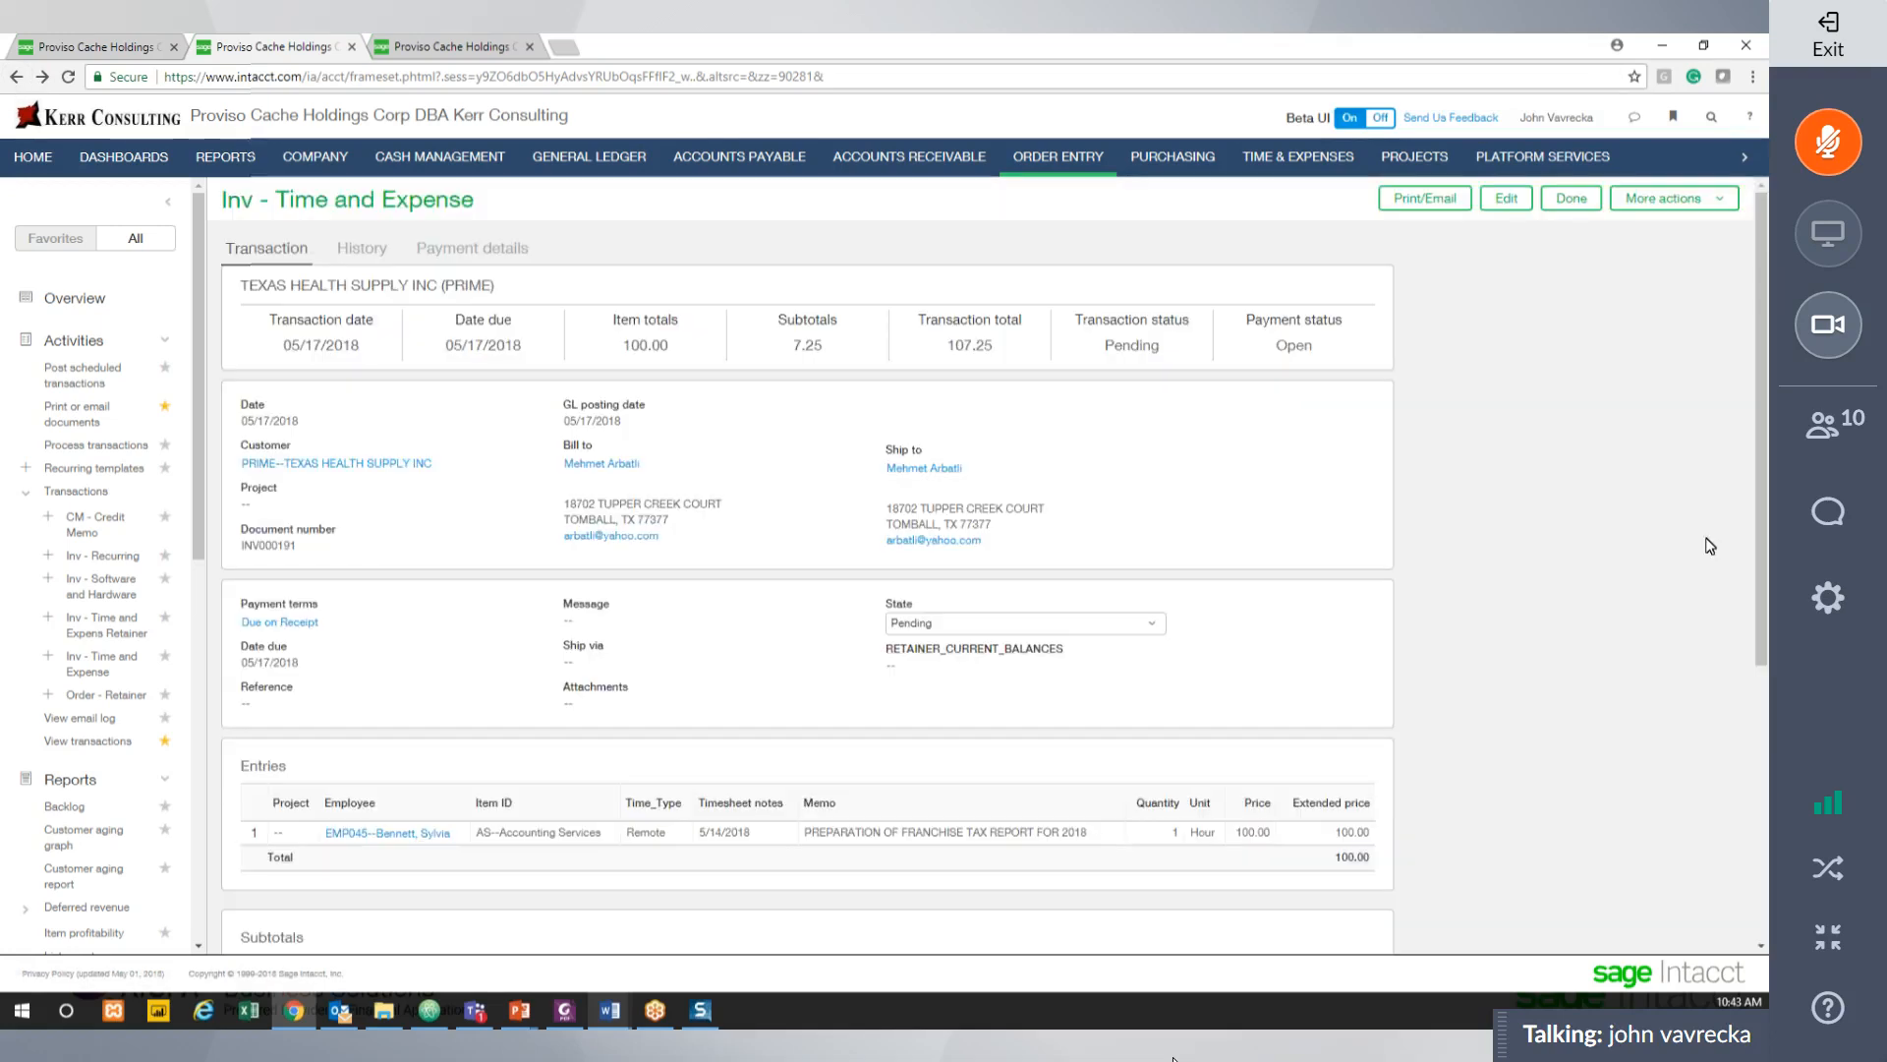
{"action": "left_click", "coordinate": [489, 48]}
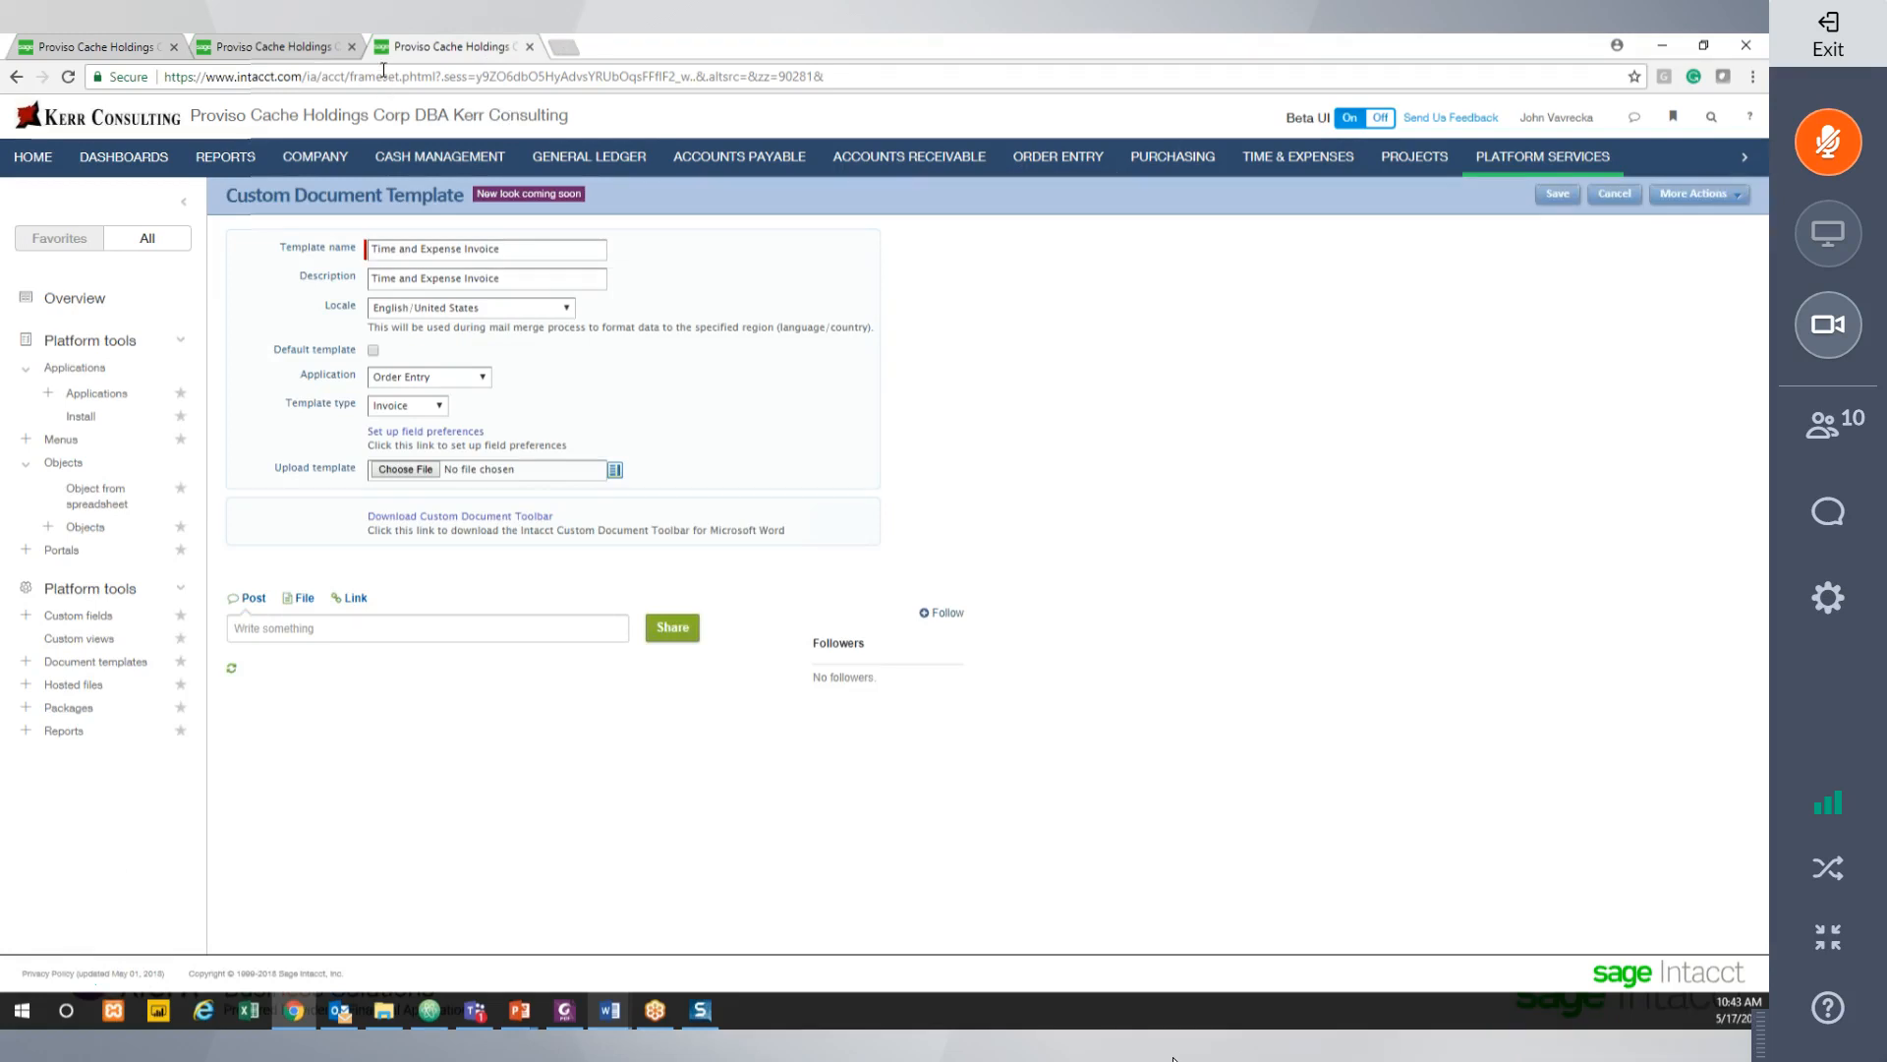
{"action": "left_click", "coordinate": [310, 49]}
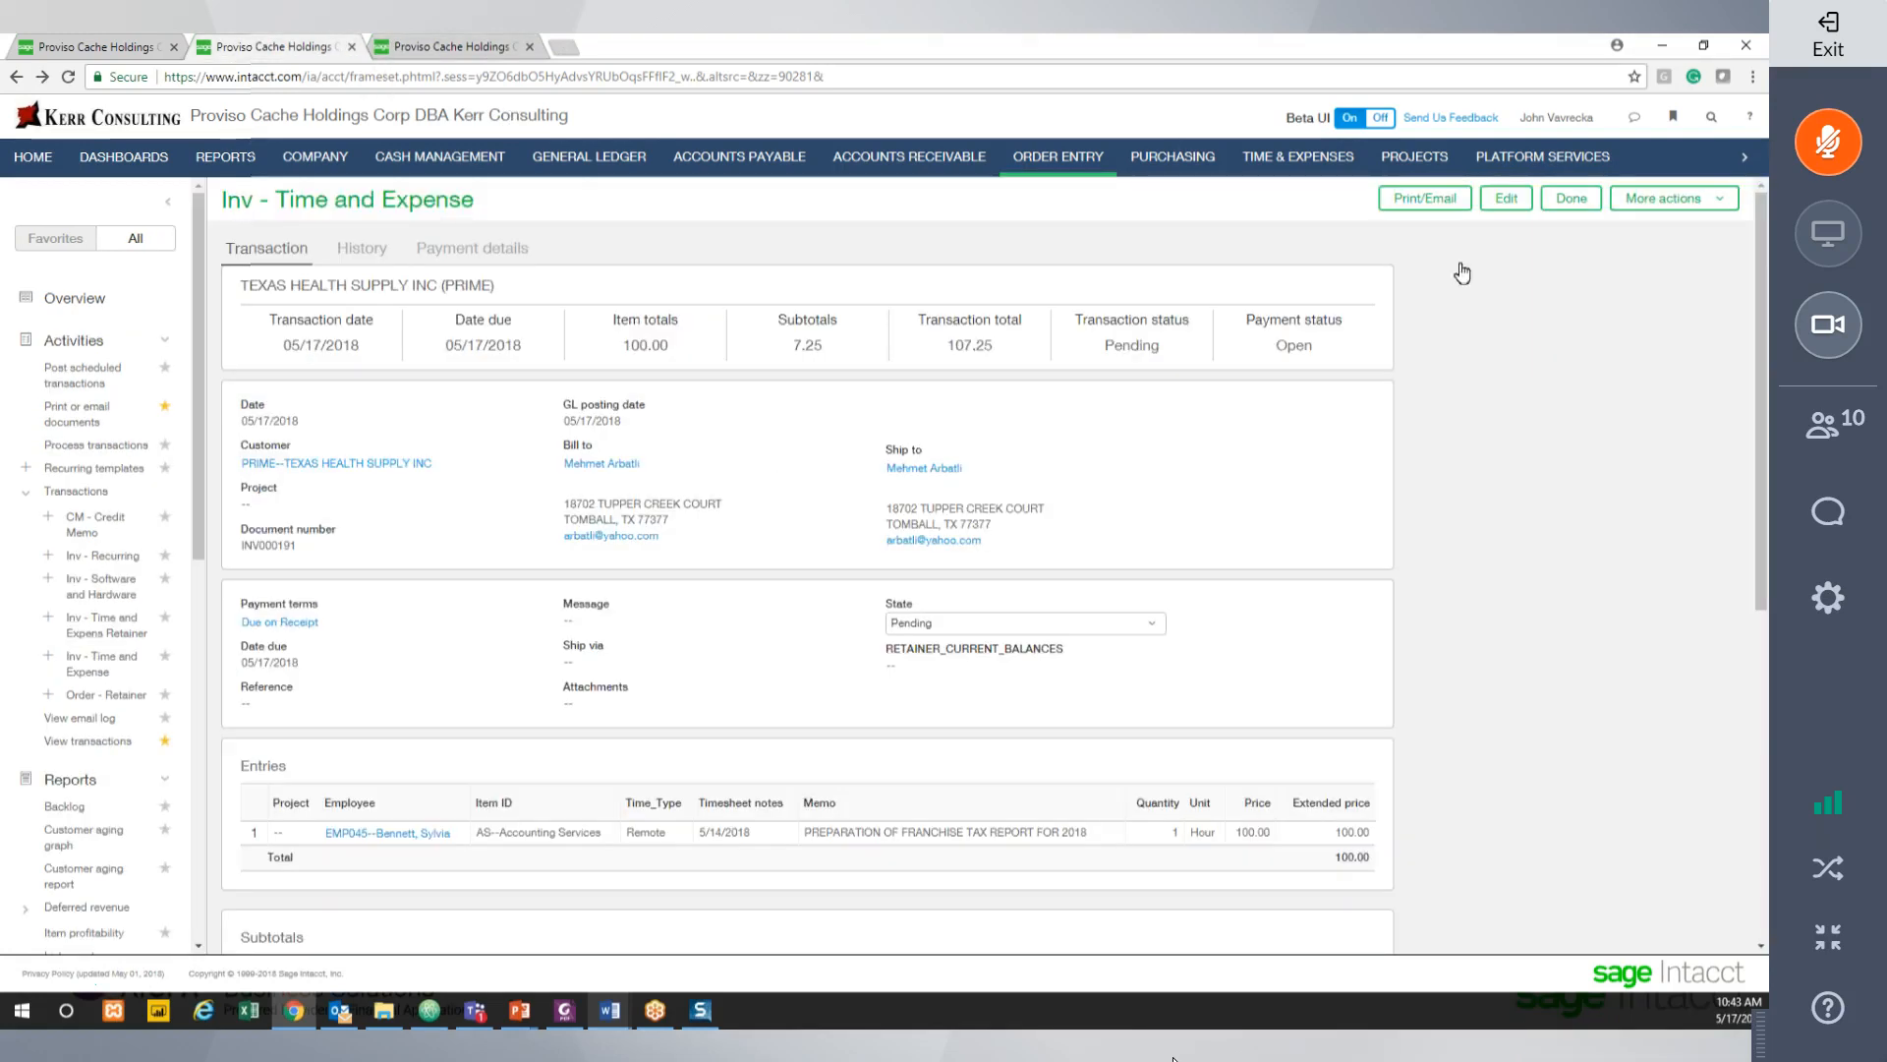
Open the Platform Services customization page from the home page's application list and reopen the object Catalog.
{"action": "left_click", "coordinate": [1548, 157]}
{"action": "left_click", "coordinate": [32, 157]}
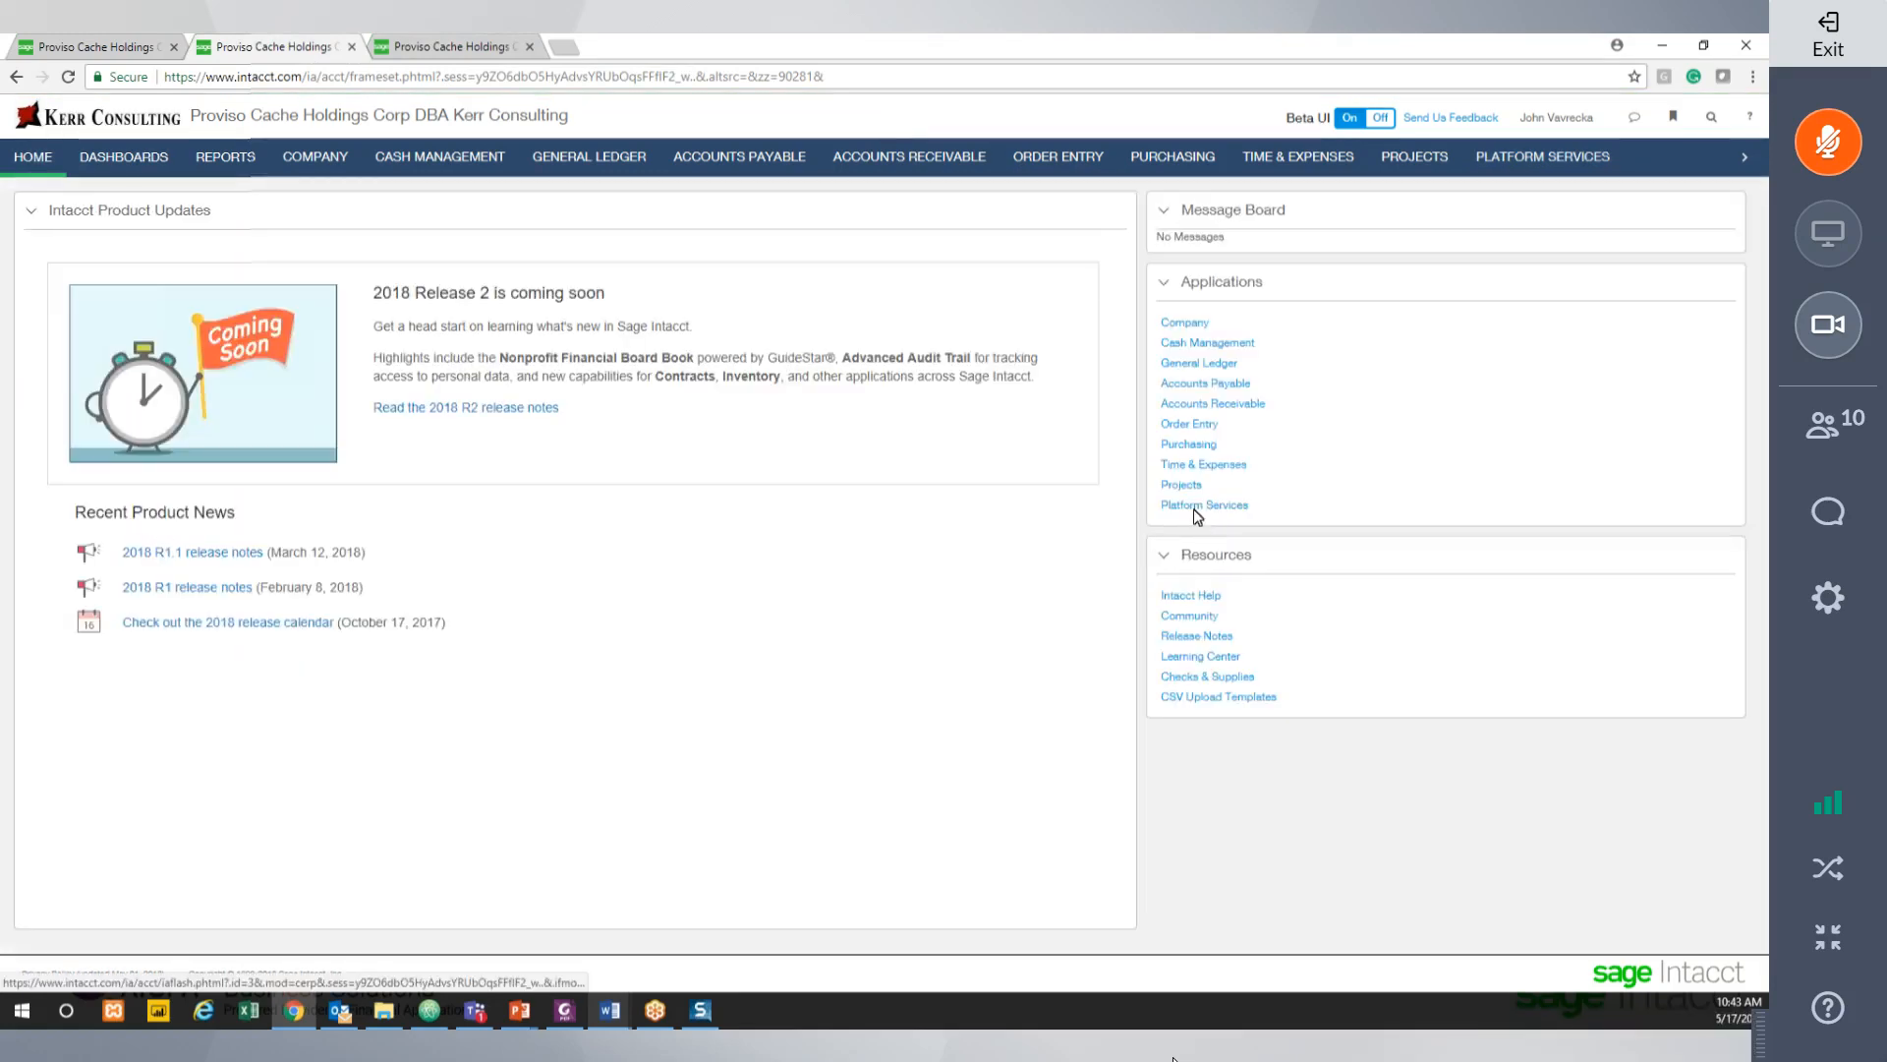
{"action": "left_click", "coordinate": [1198, 506]}
{"action": "left_click", "coordinate": [1189, 288]}
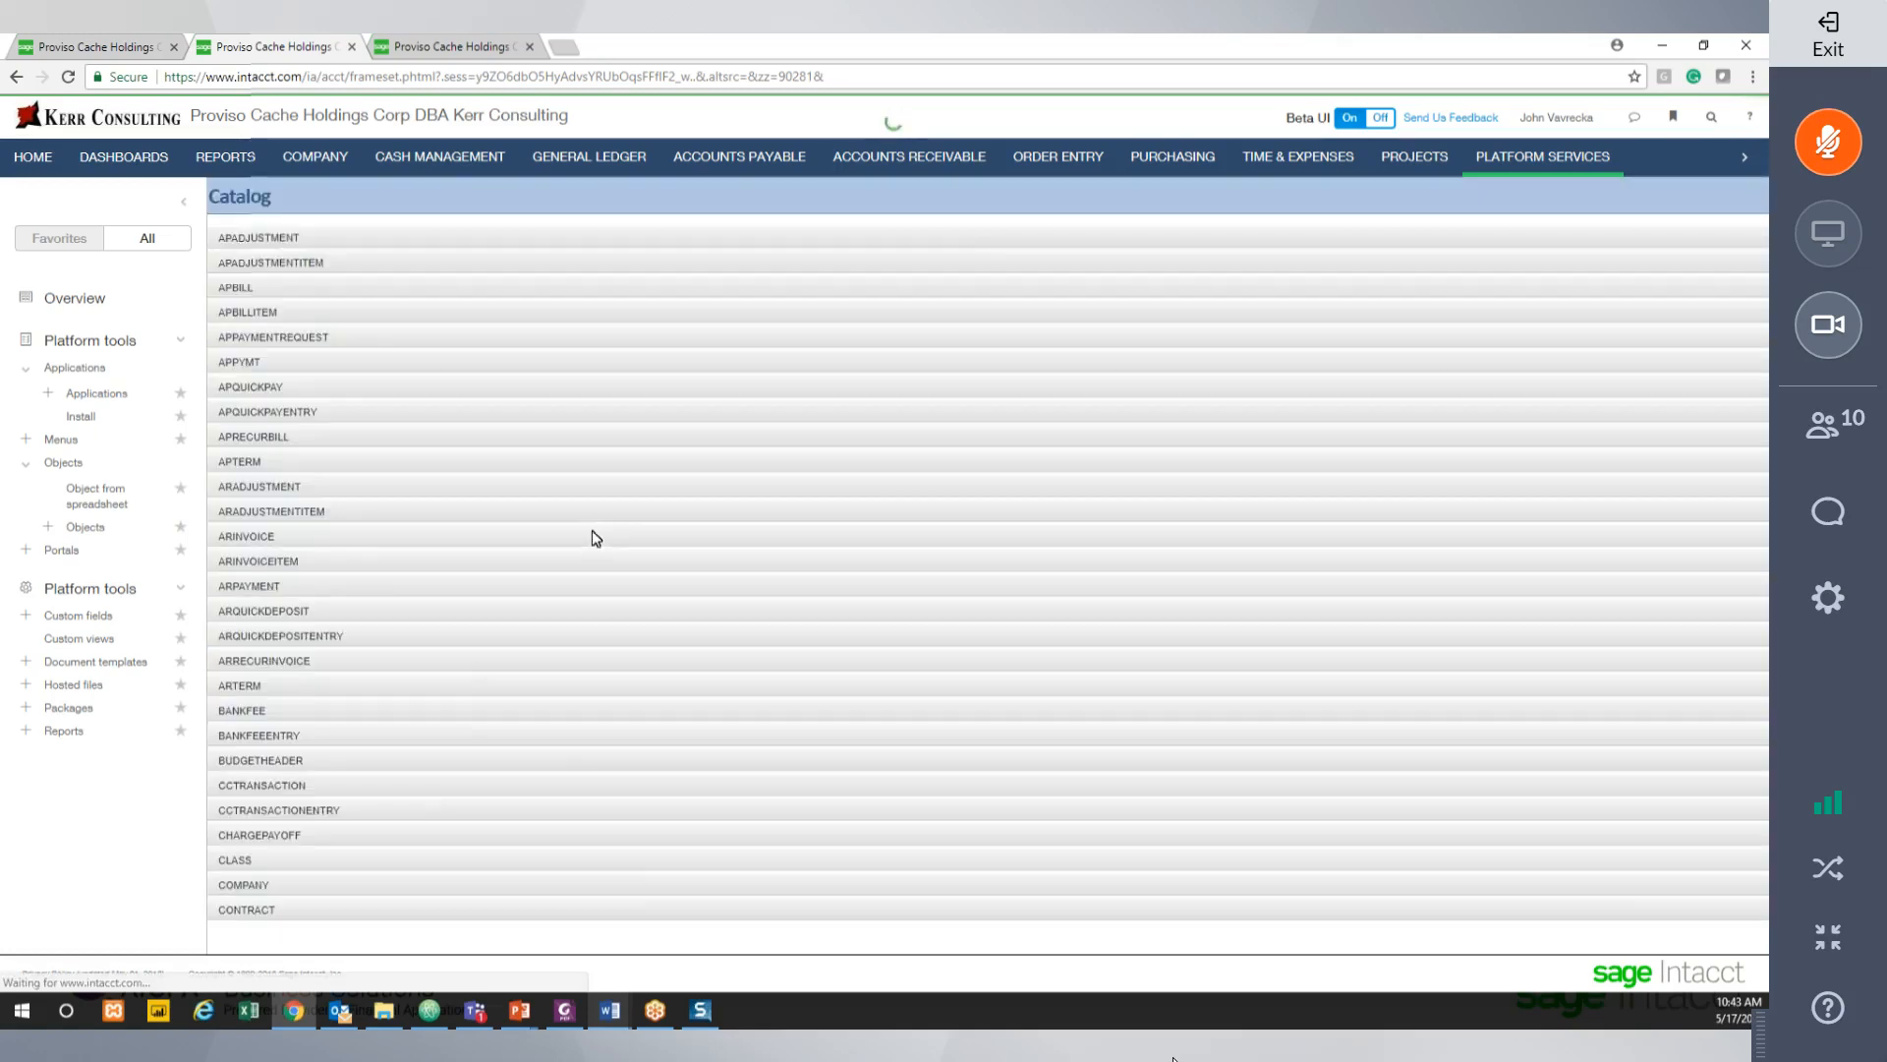
Expand the ARINVOICE object in the Catalog and copy the RECORDNO field ID from its field list.
{"action": "left_click", "coordinate": [222, 540]}
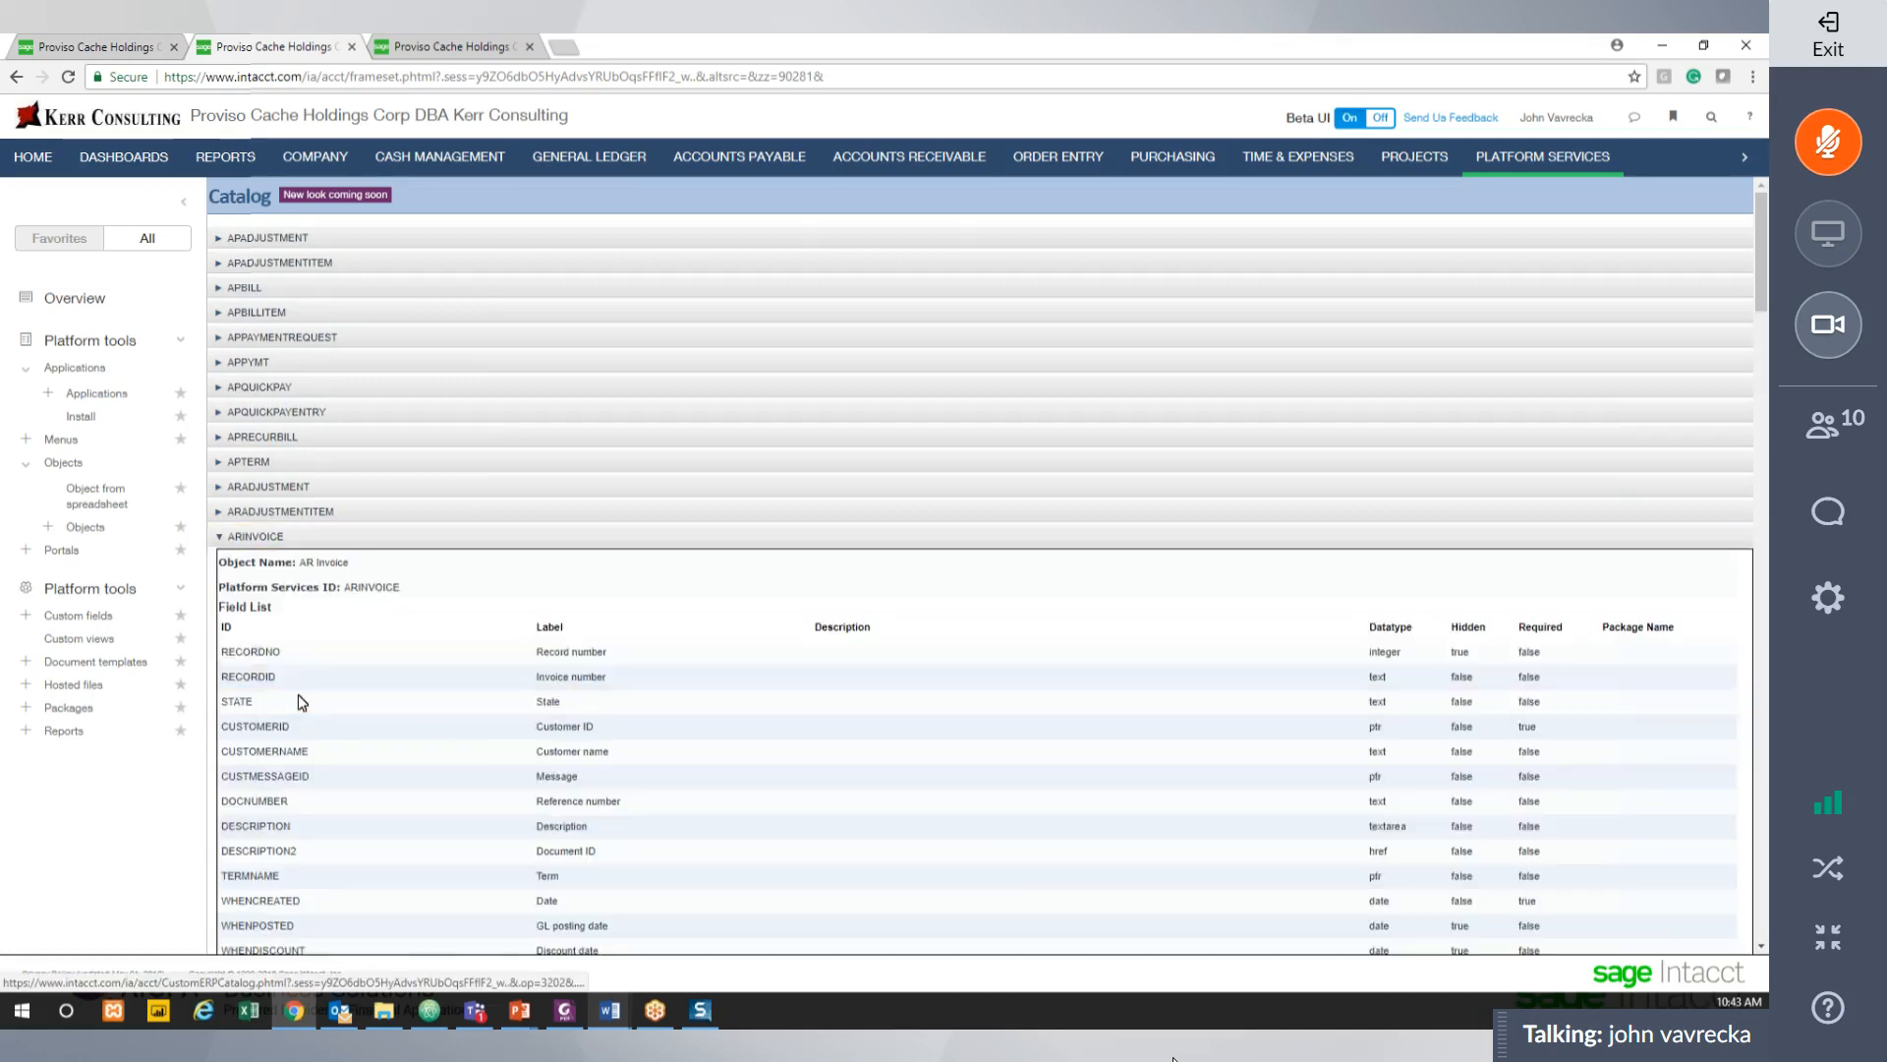
{"action": "left_click_drag", "start_coordinate": [284, 653], "coordinate": [260, 656]}
{"action": "left_click_drag", "start_coordinate": [231, 656], "coordinate": [219, 655]}
{"action": "key", "text": "ctrl+c"}
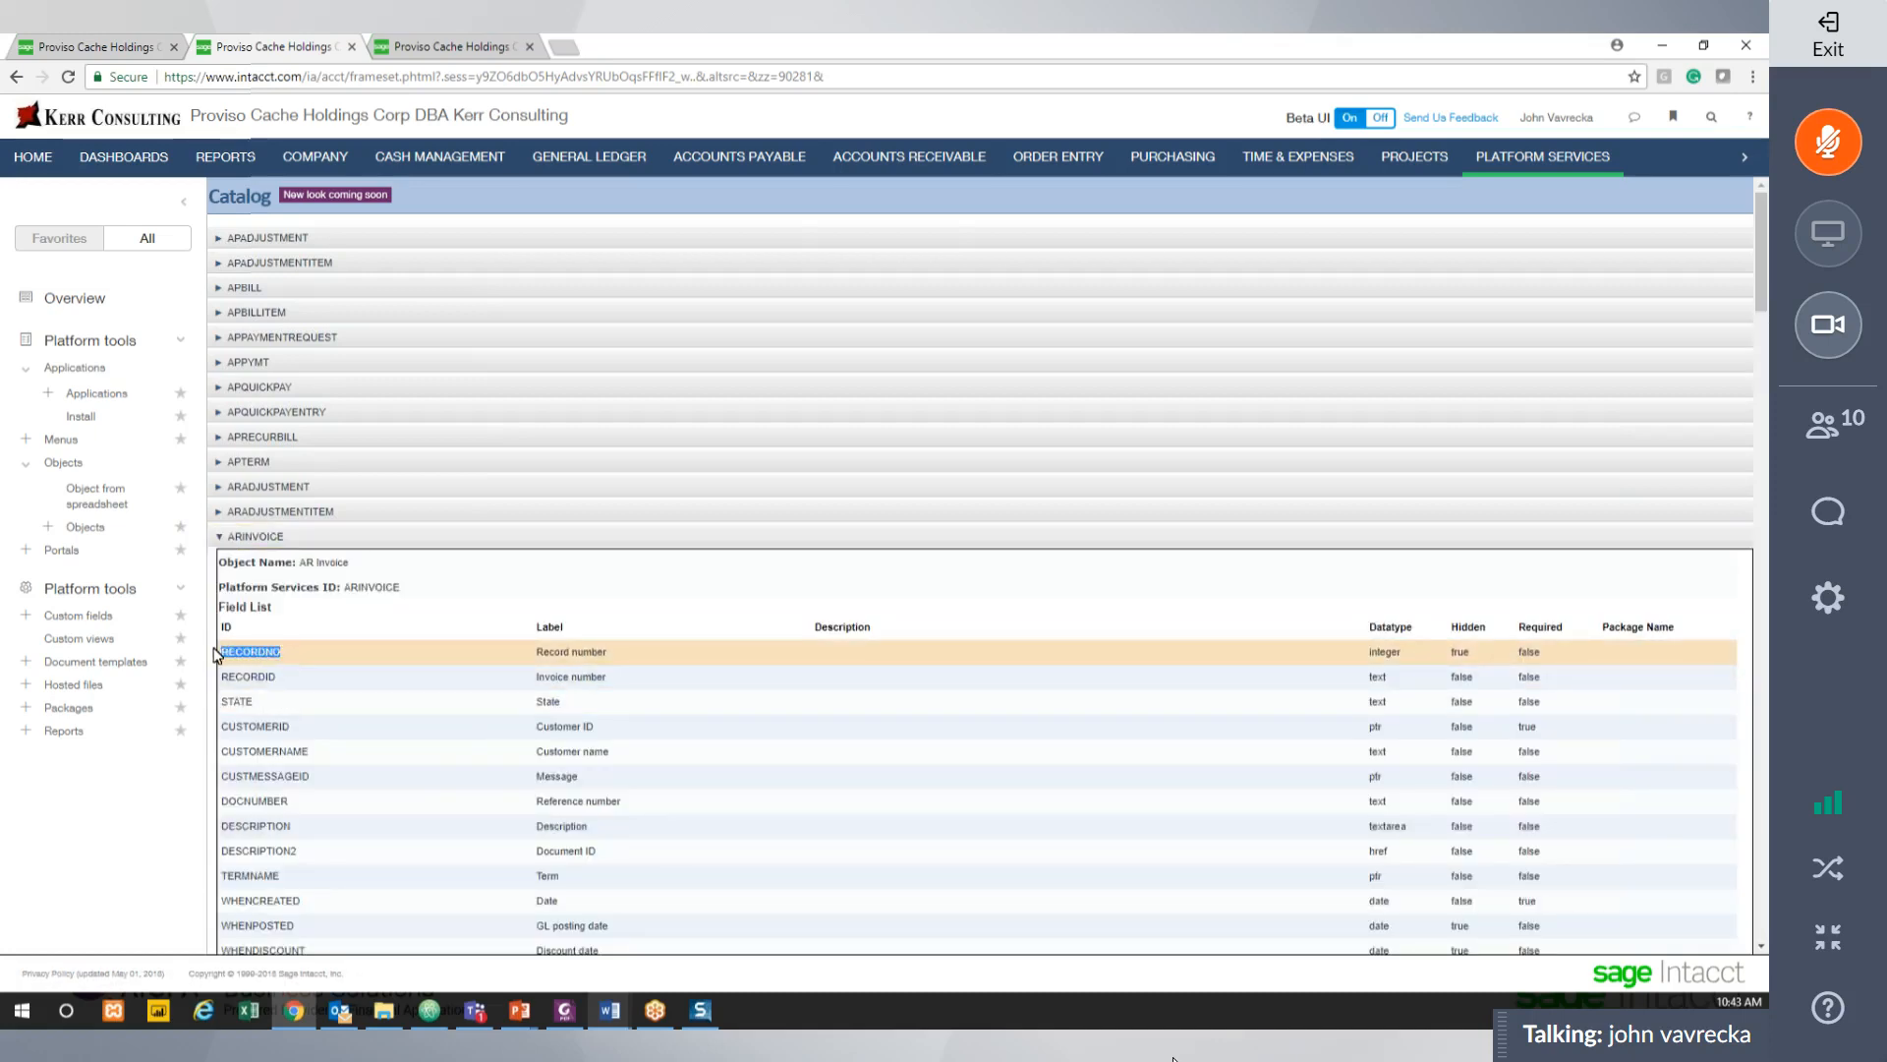
{"action": "left_click", "coordinate": [488, 49]}
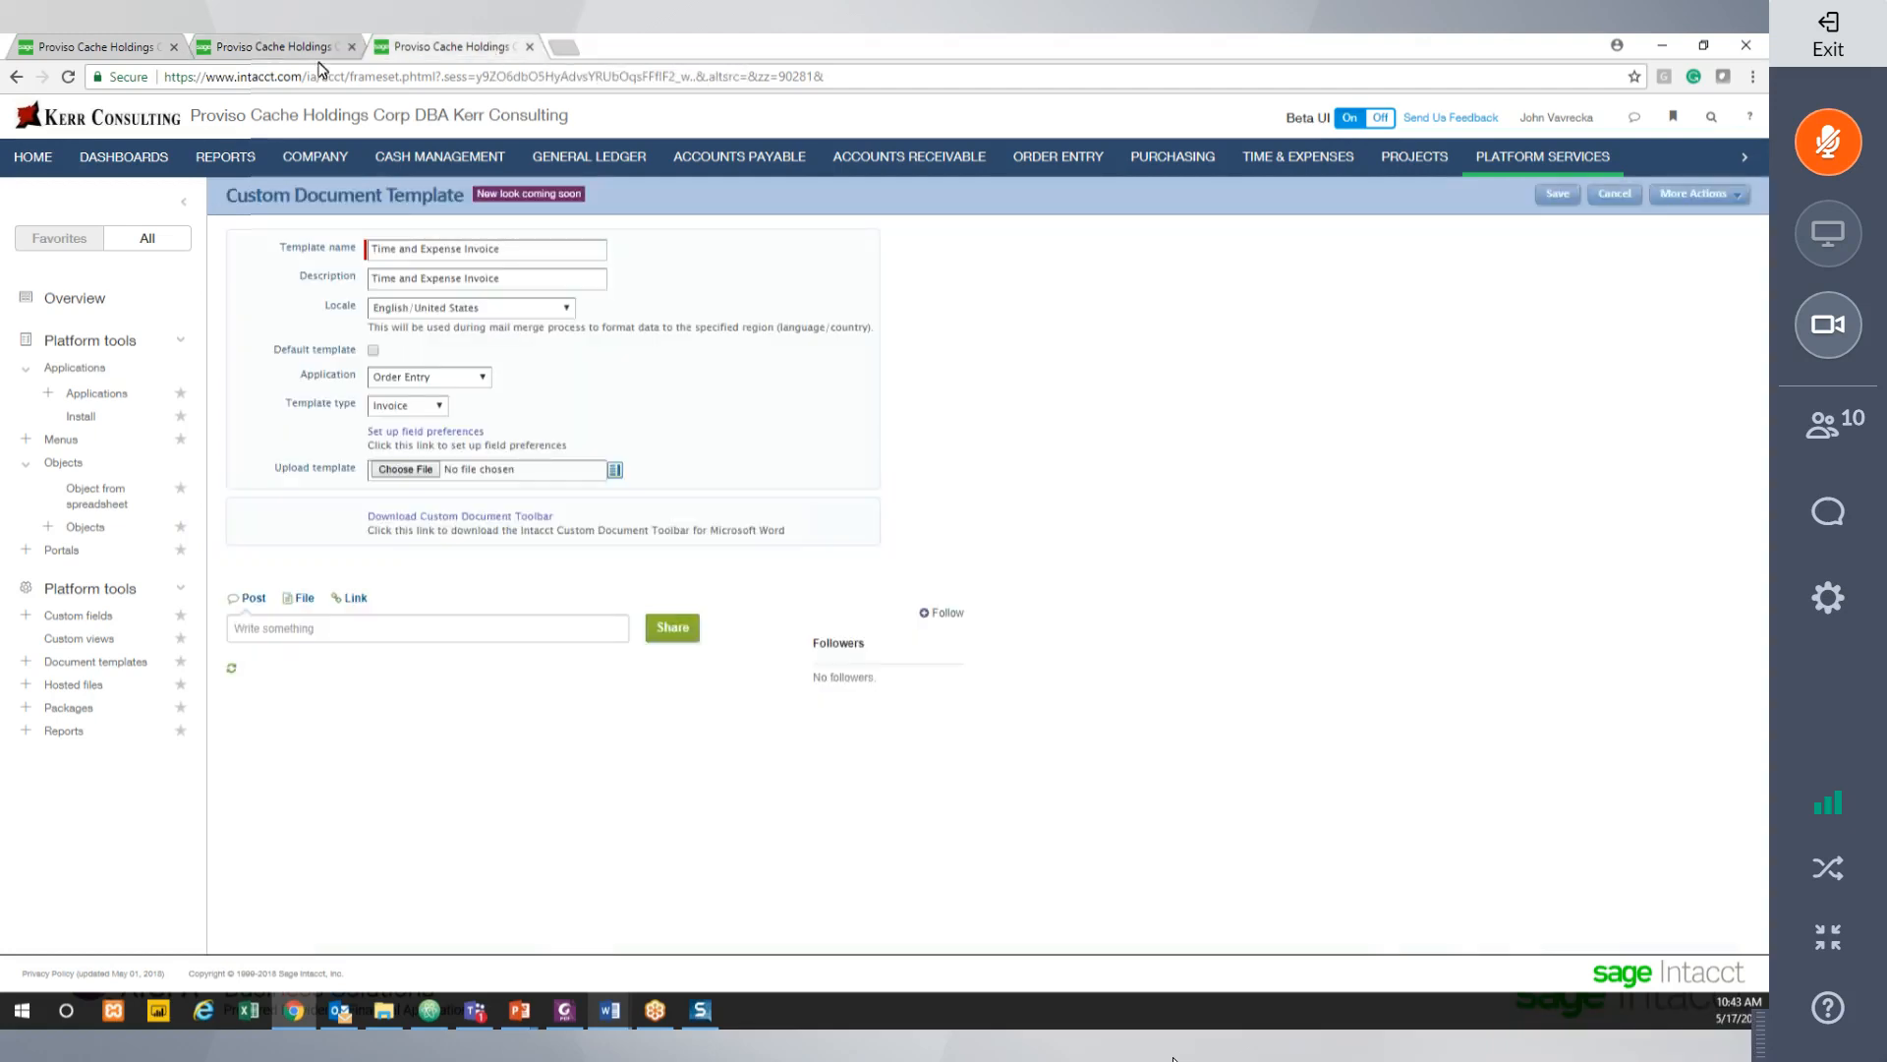
{"action": "left_click", "coordinate": [275, 46]}
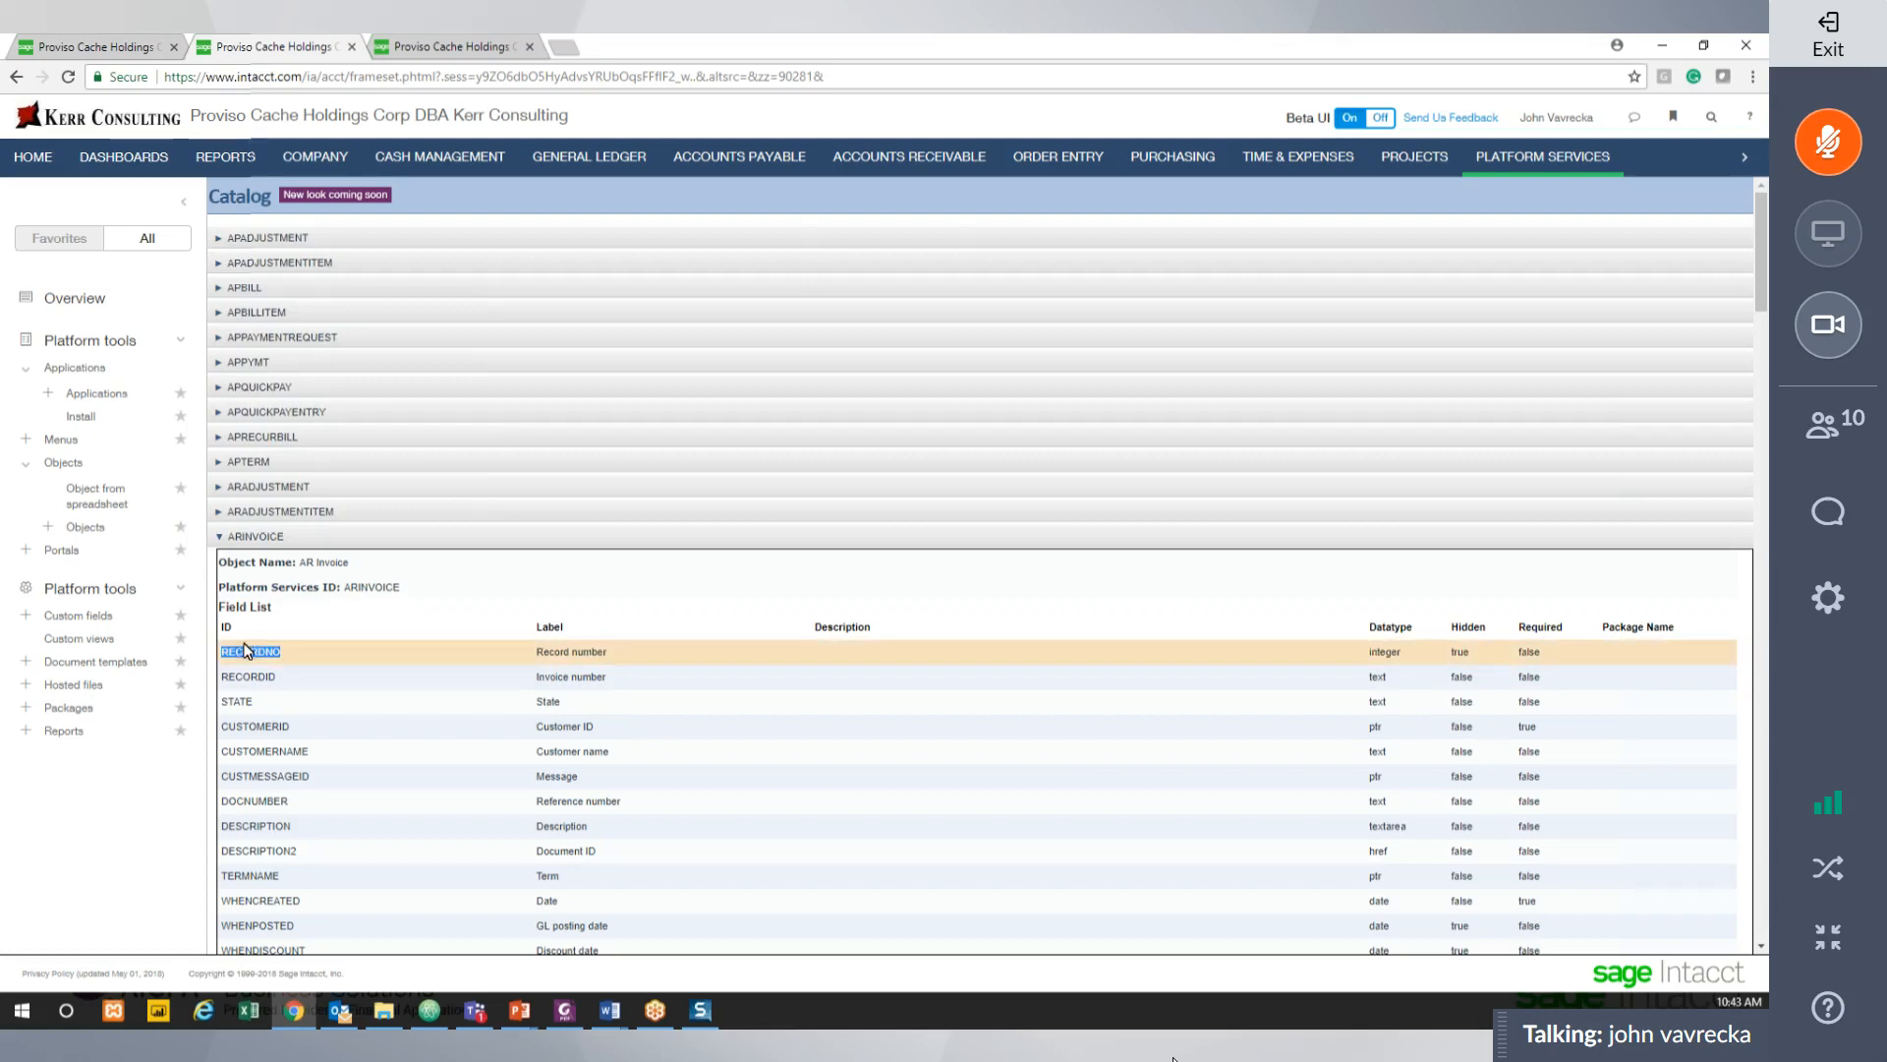
Switch to the intacct_sales_invoice_sample_6 (1) document in Word and insert an empty field in the blank cell beside the bill-to address.
{"action": "mouse_move", "coordinate": [611, 1013]}
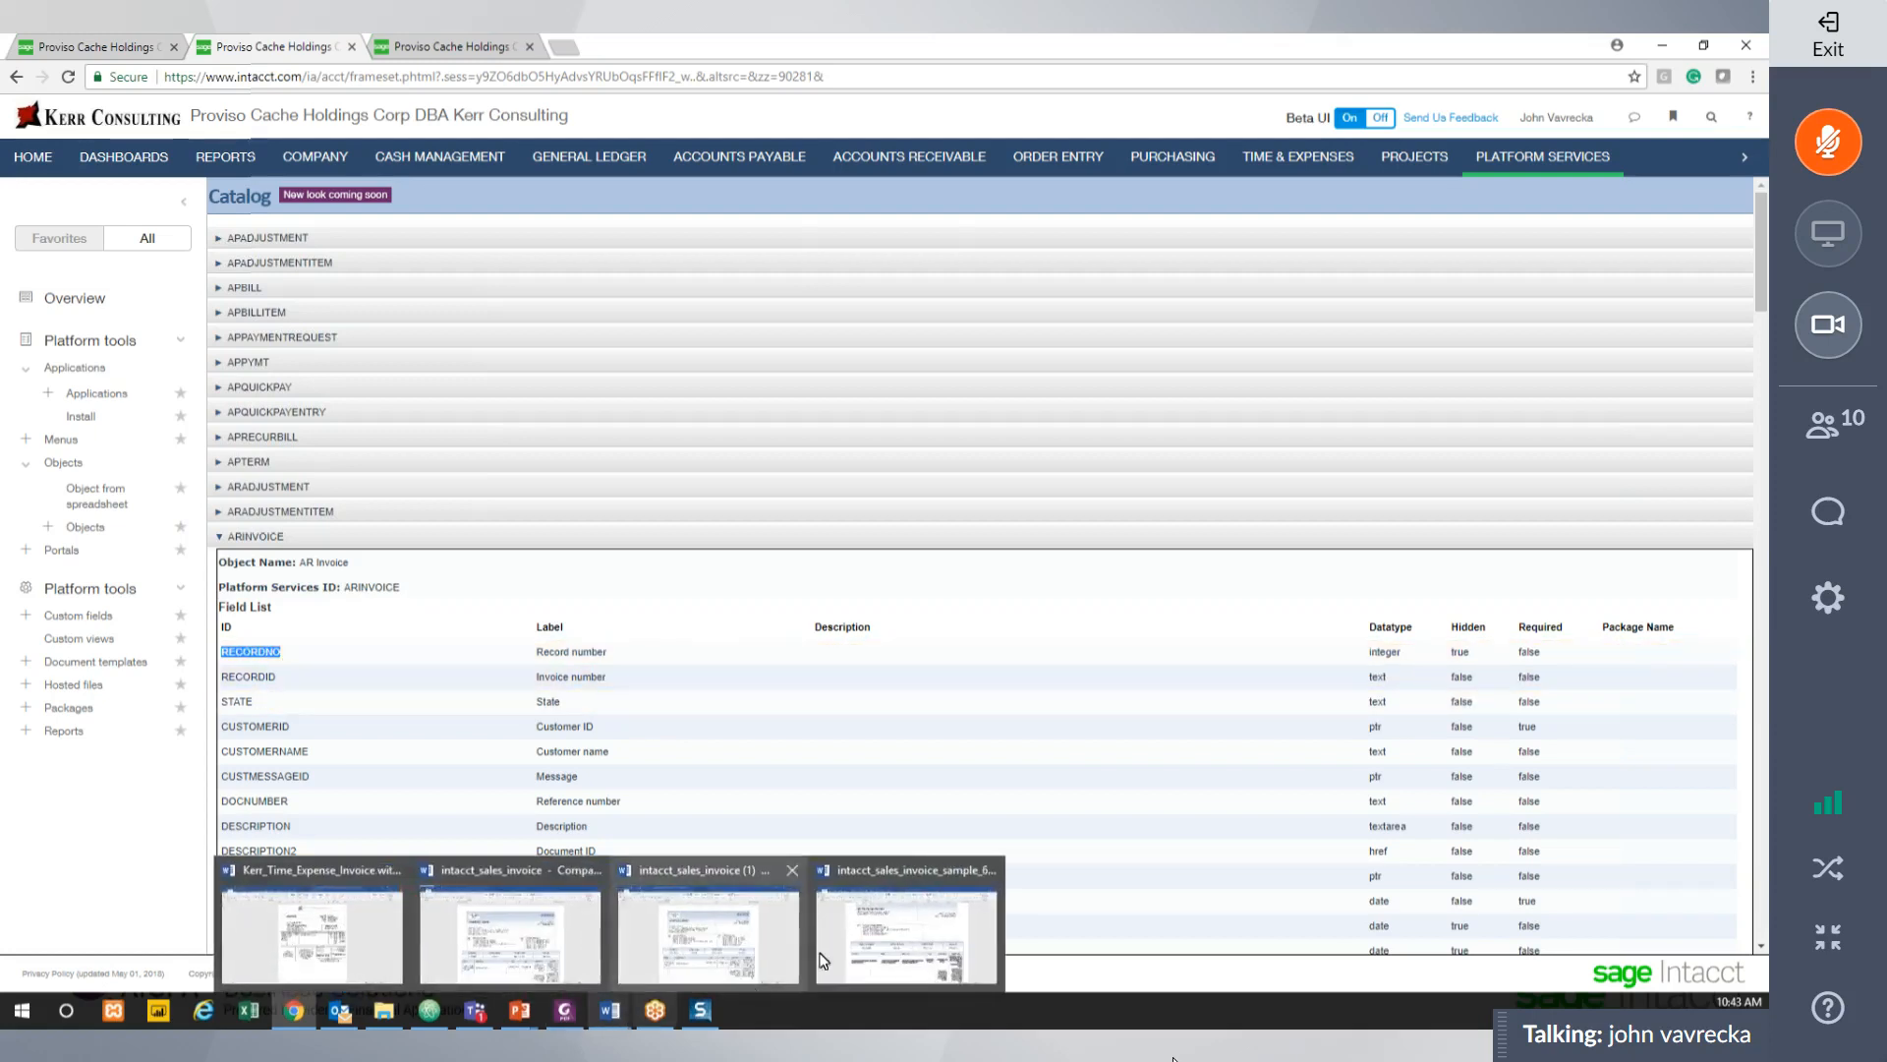
{"action": "left_click", "coordinate": [863, 939]}
{"action": "scroll", "coordinate": [1143, 662], "scroll_direction": "up", "scroll_amount": 3}
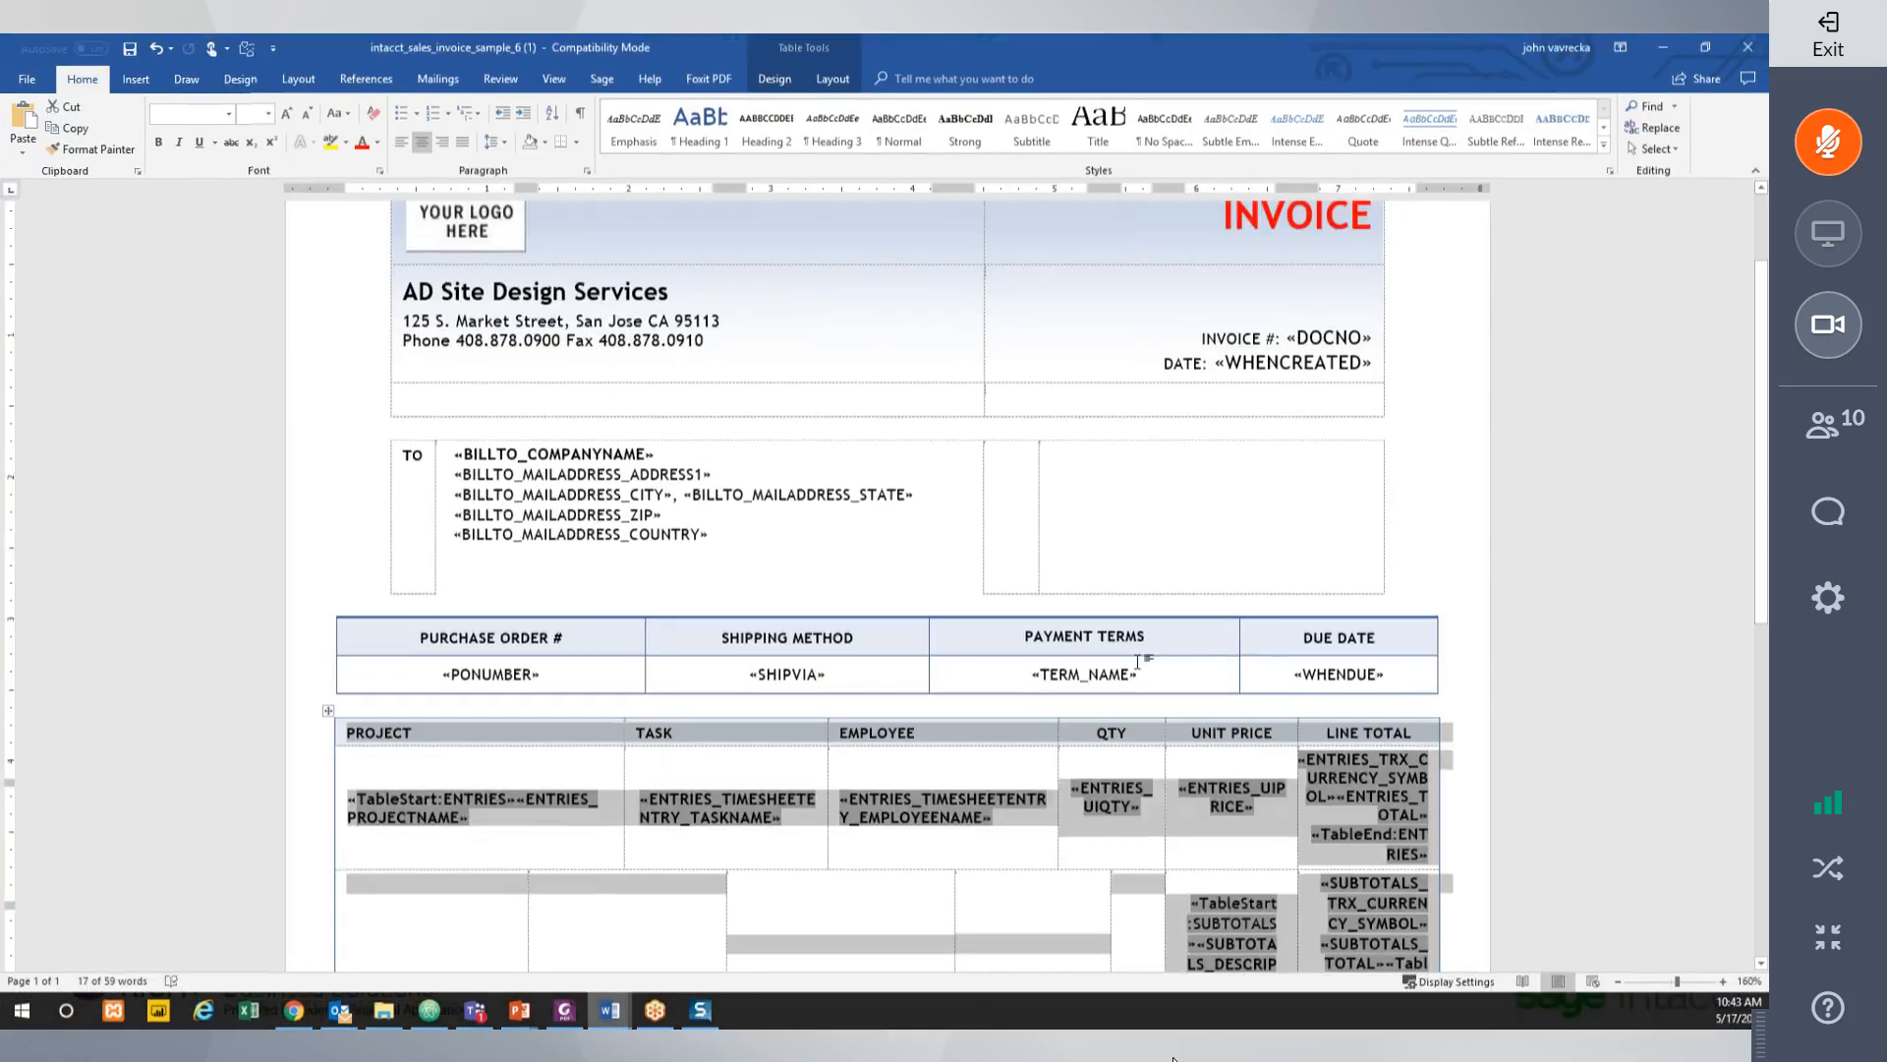
{"action": "left_click", "coordinate": [1156, 574]}
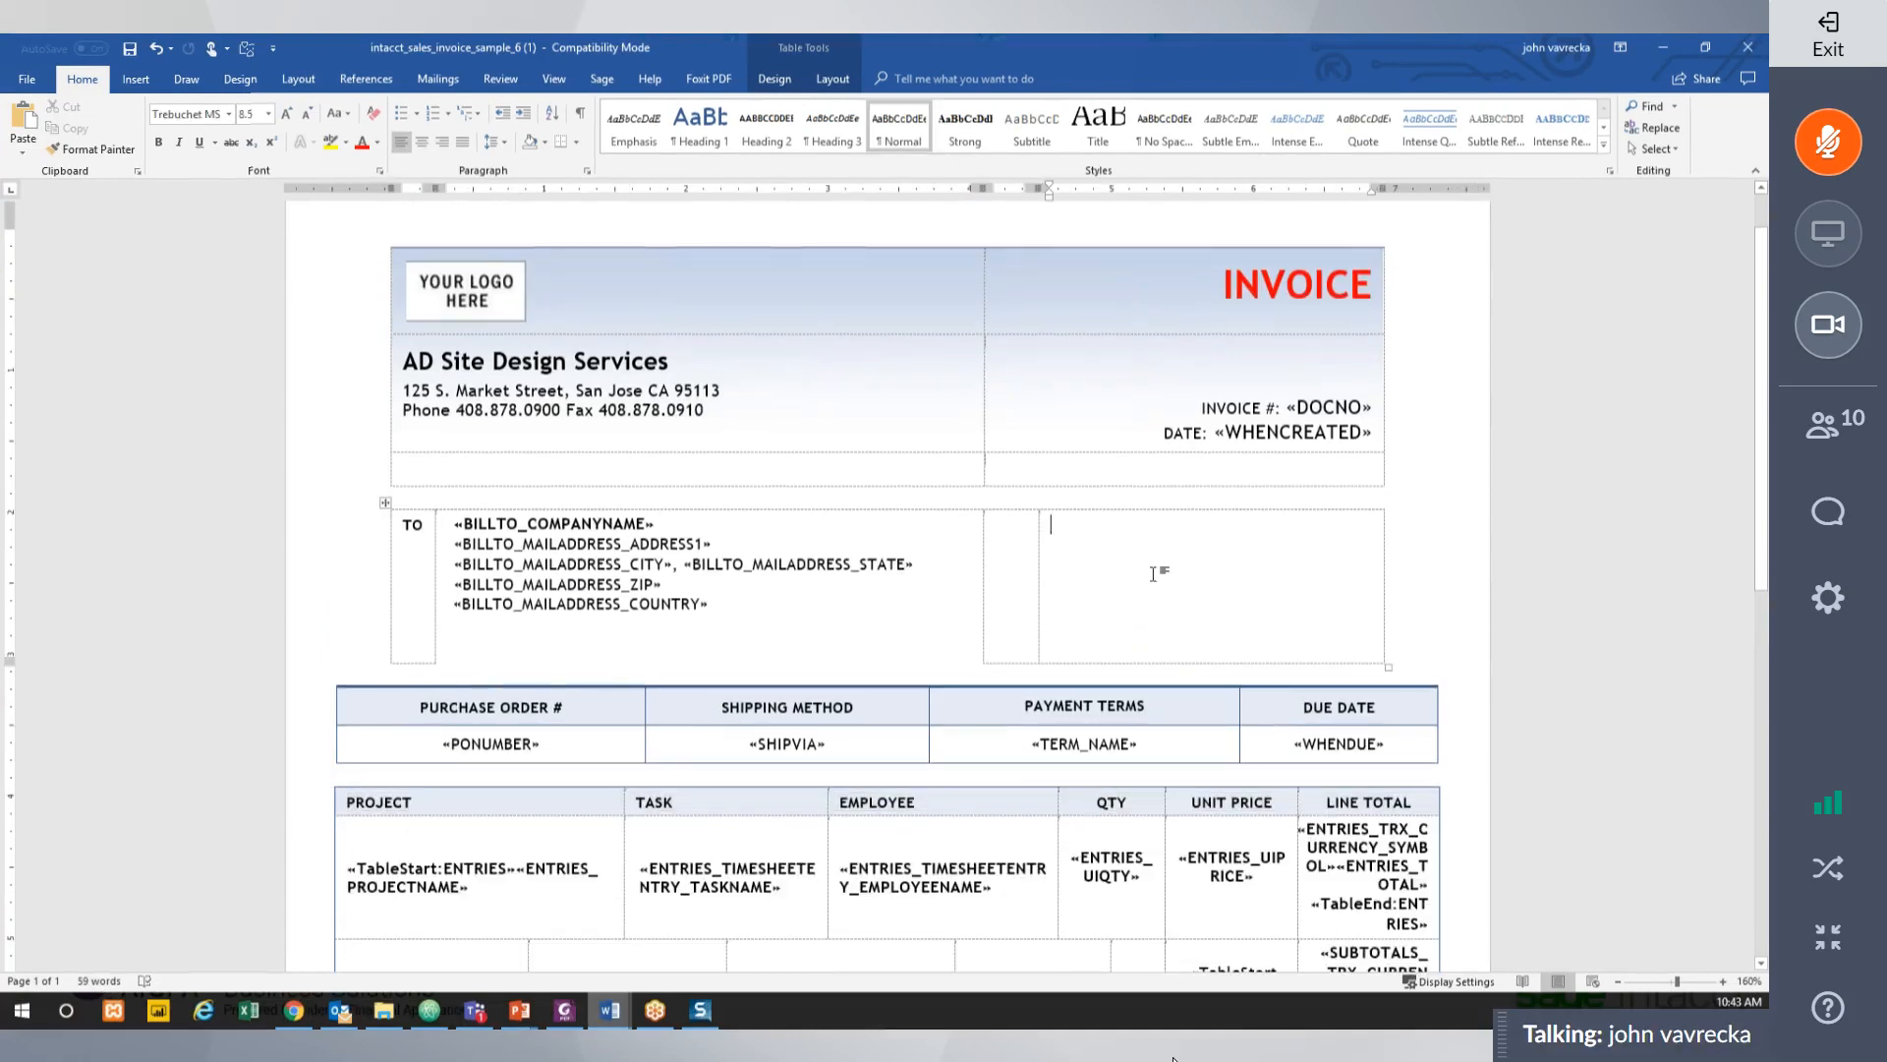
{"action": "key", "text": "ctrl+F9"}
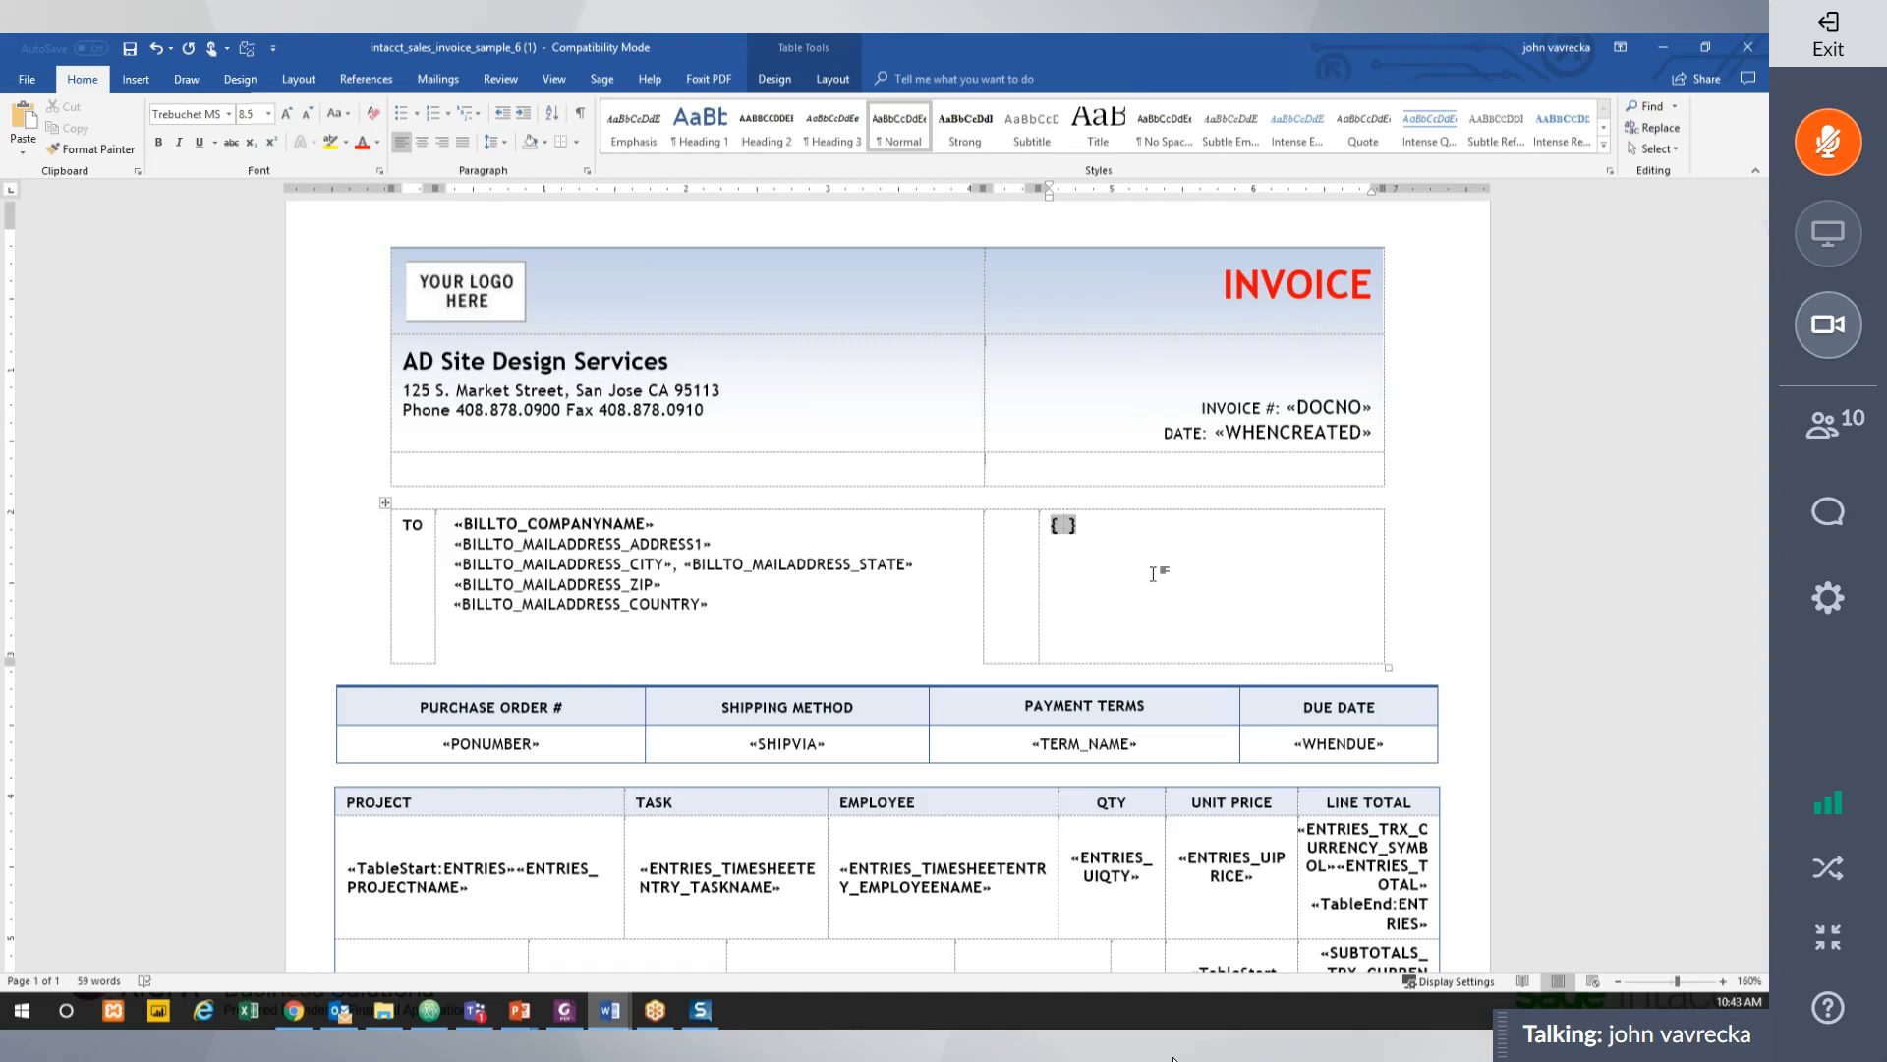
{"action": "key", "text": "ctrl+v"}
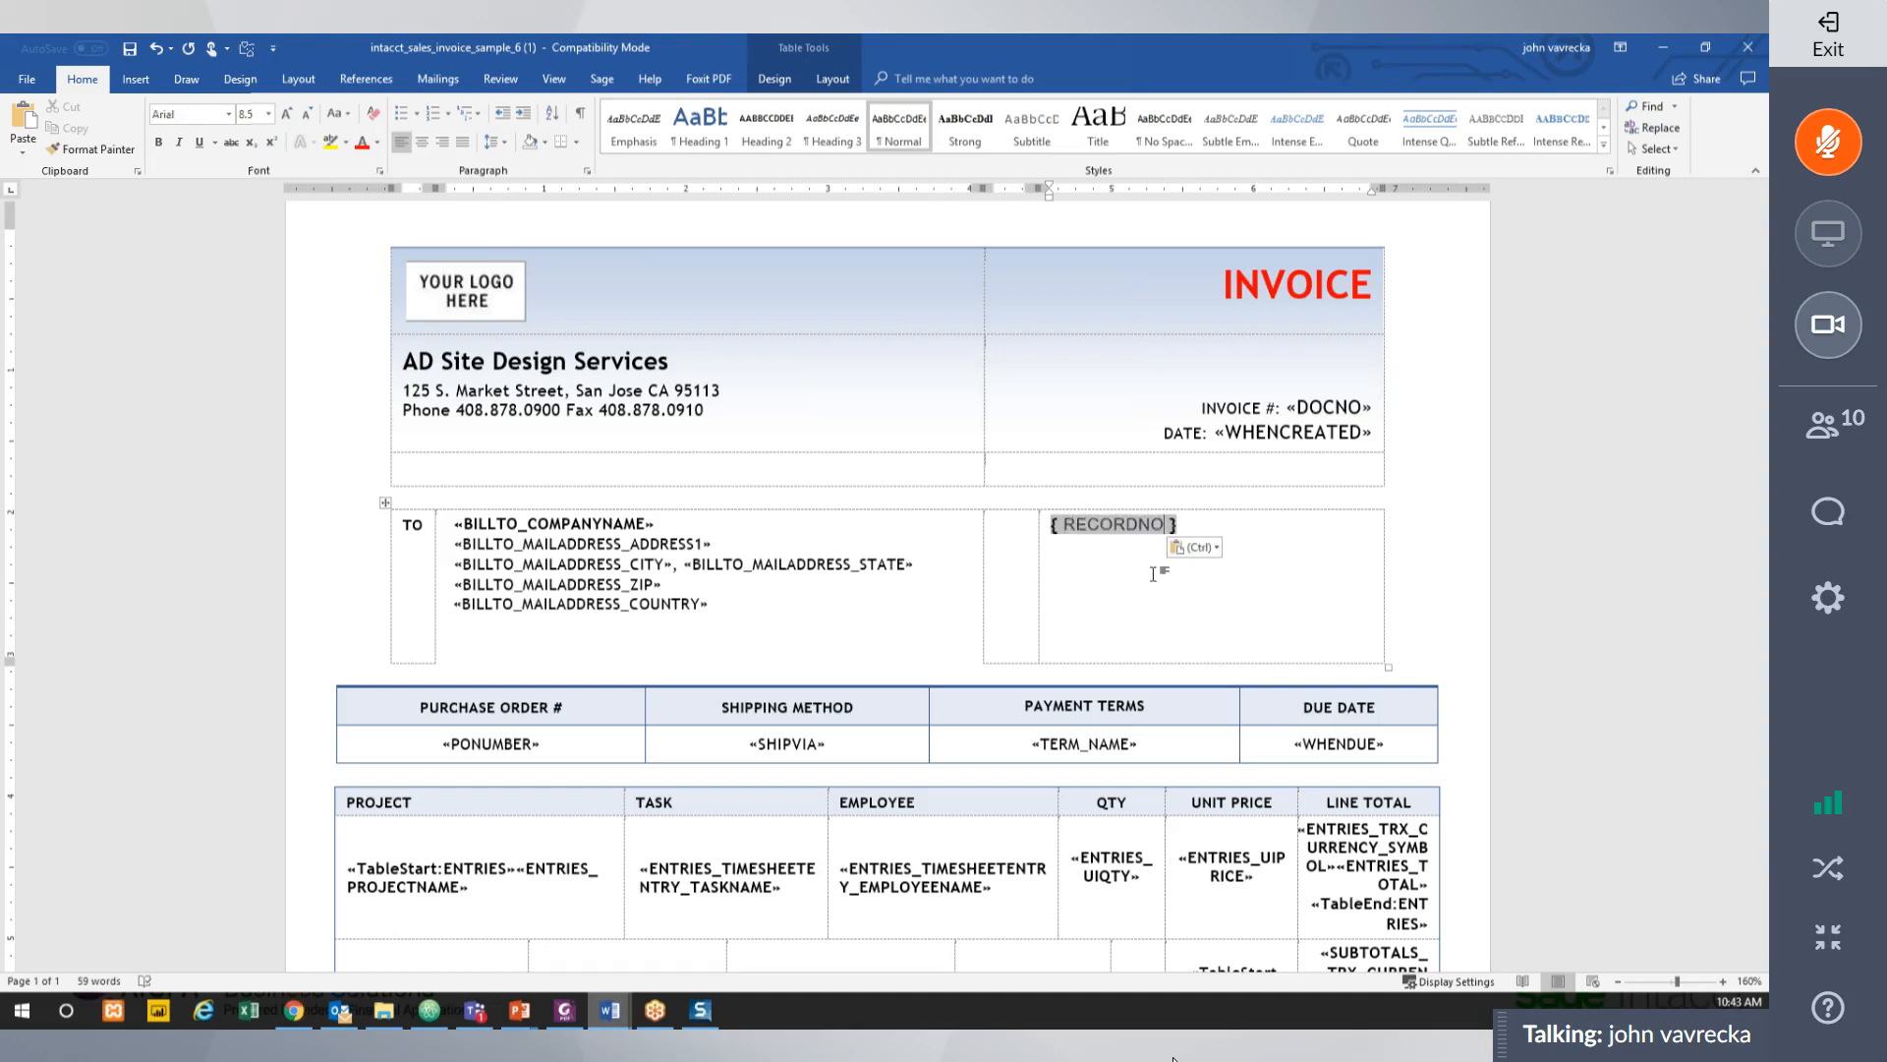
{"action": "key", "text": "BackSpace"}
{"action": "key", "text": "BackSpace"}
{"action": "key", "text": "BackSpace"}
{"action": "key", "text": "BackSpace"}
{"action": "key", "text": "BackSpace"}
{"action": "key", "text": "BackSpace"}
{"action": "key", "text": "BackSpace"}
{"action": "key", "text": "BackSpace"}
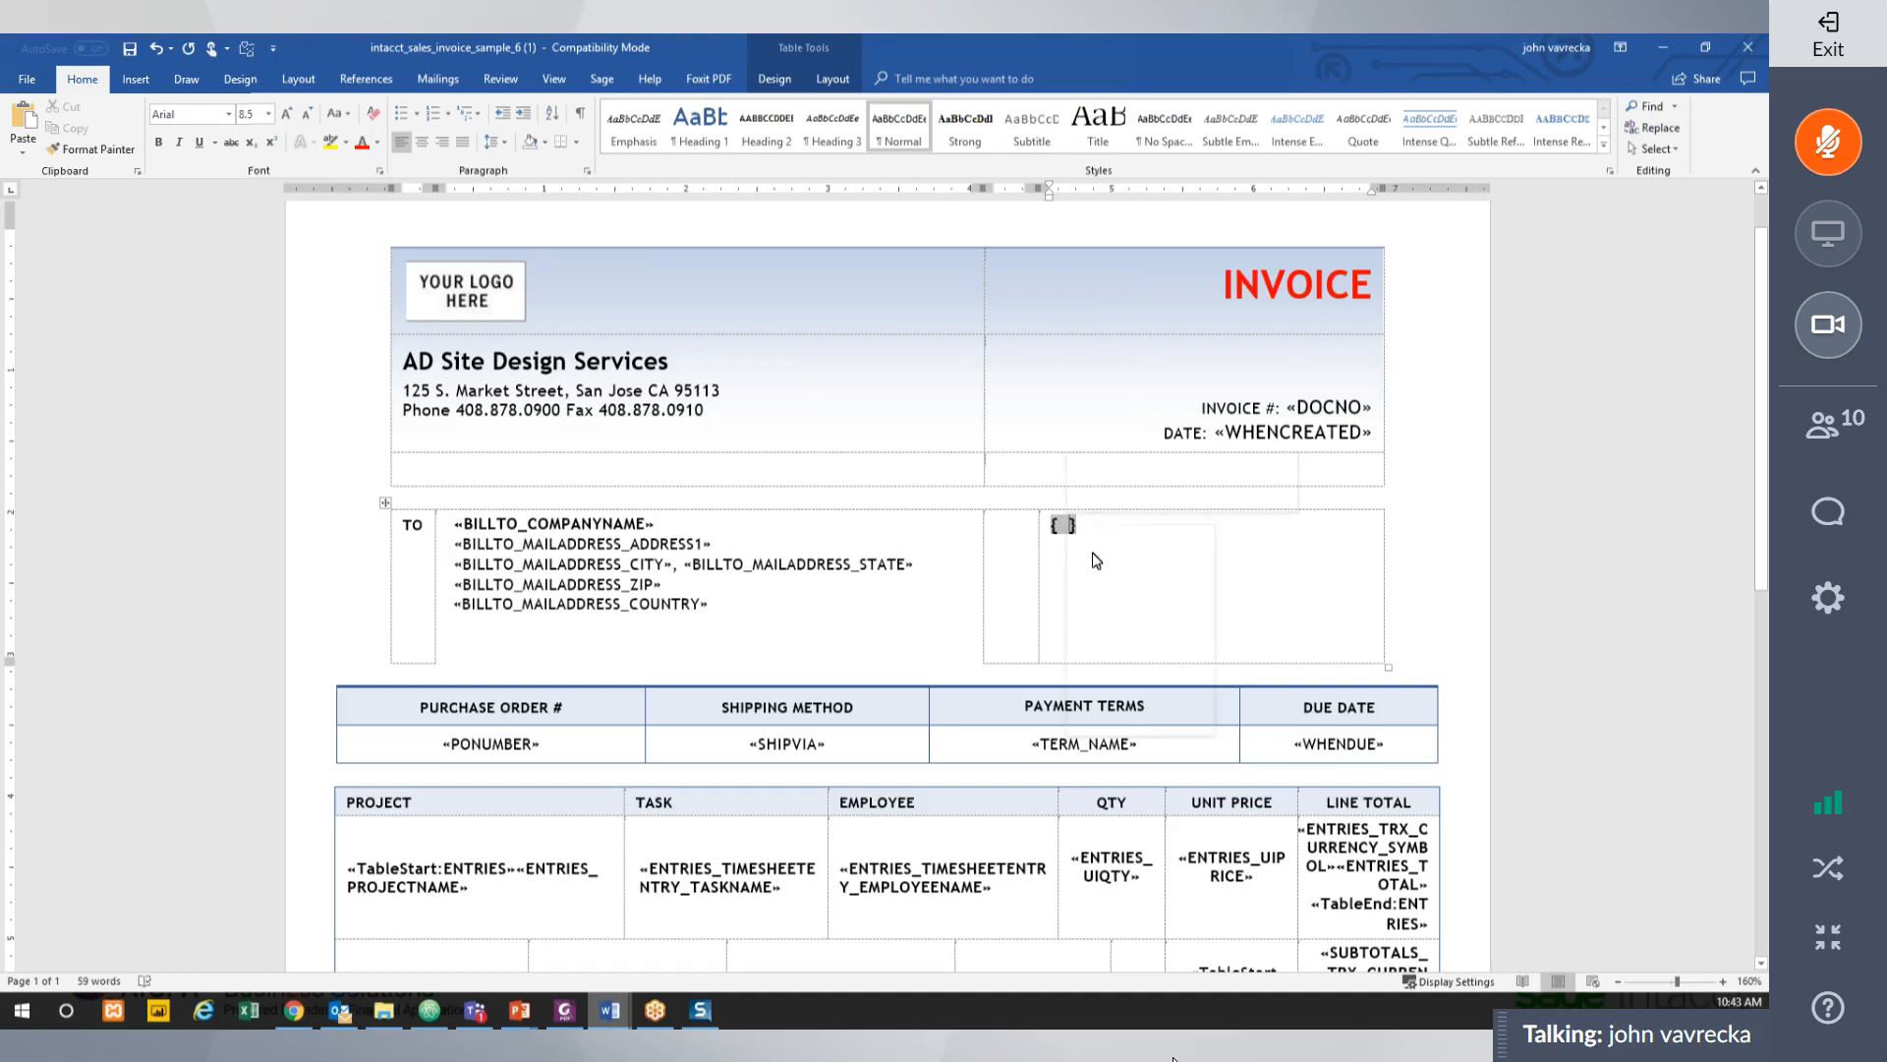
Edit the empty field, choosing the MergeField type and pasting RECORDNO as its field name.
{"action": "right_click", "coordinate": [1070, 526]}
{"action": "left_click", "coordinate": [1133, 660]}
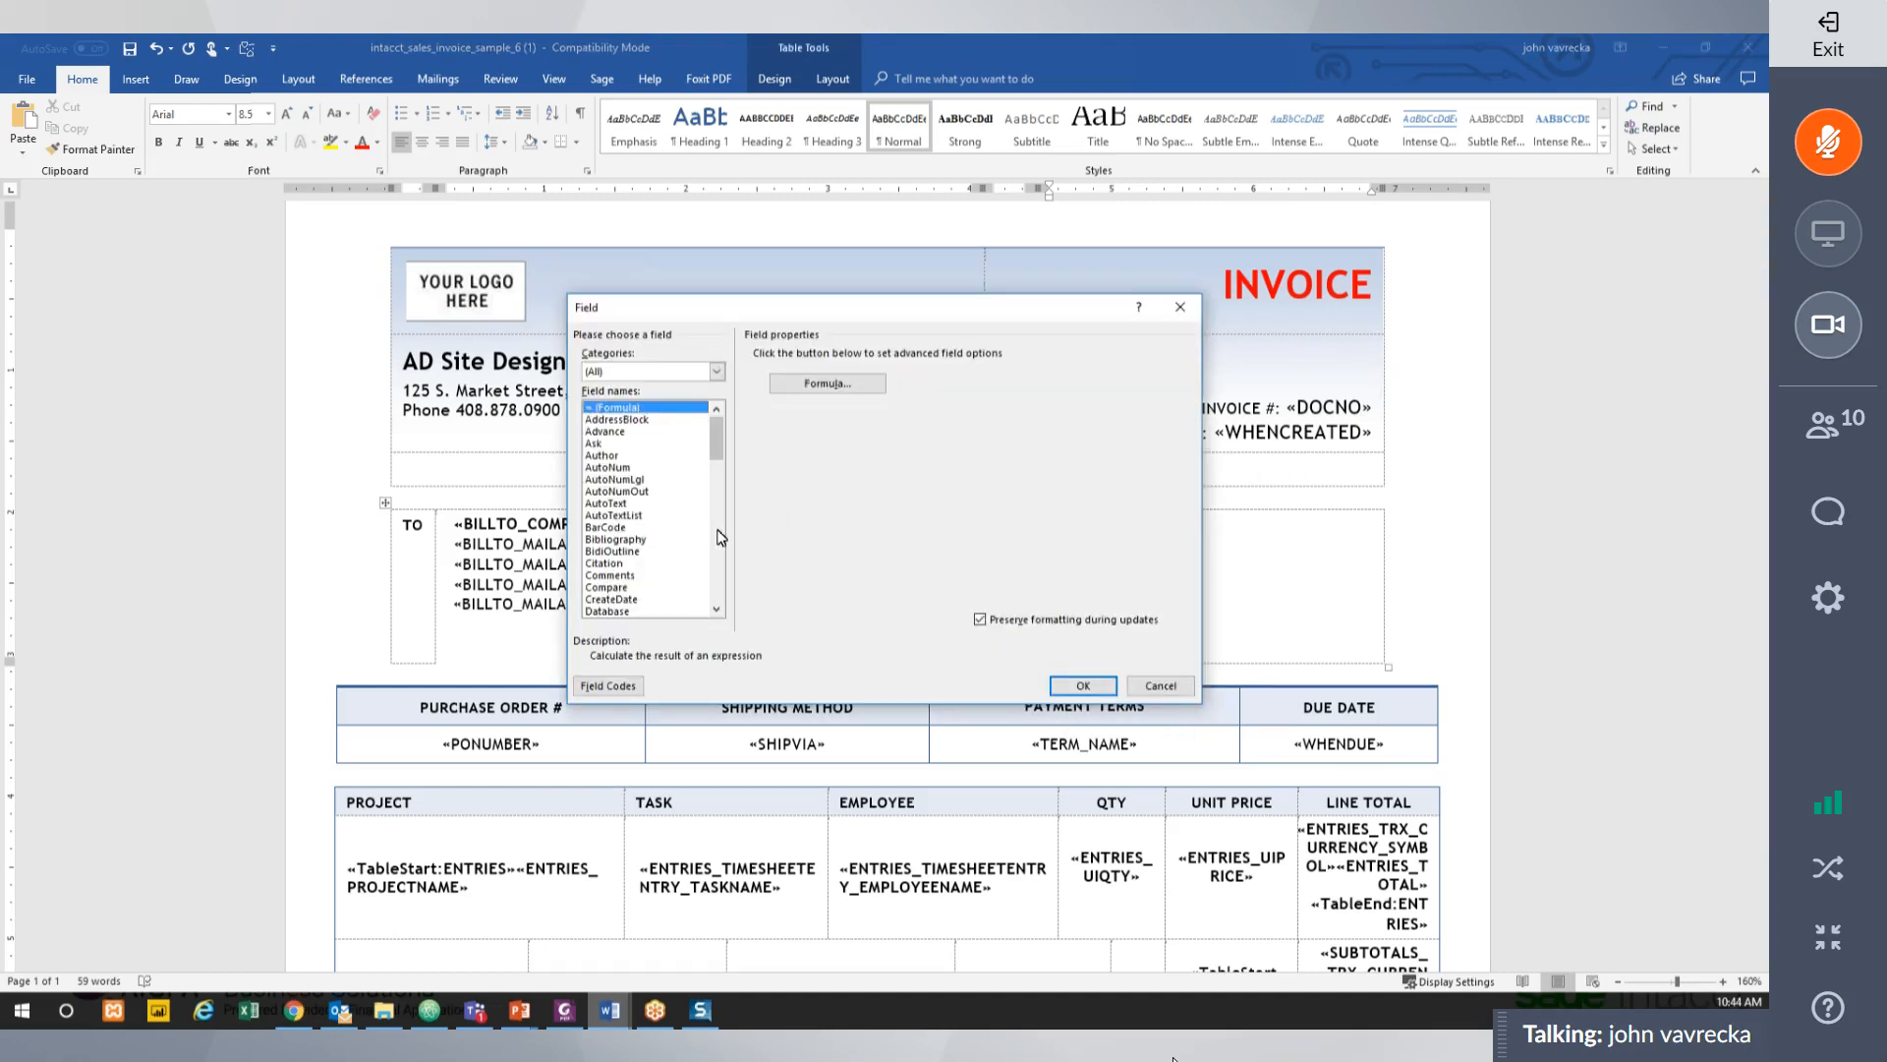
{"action": "key", "text": "m"}
{"action": "key", "text": "e"}
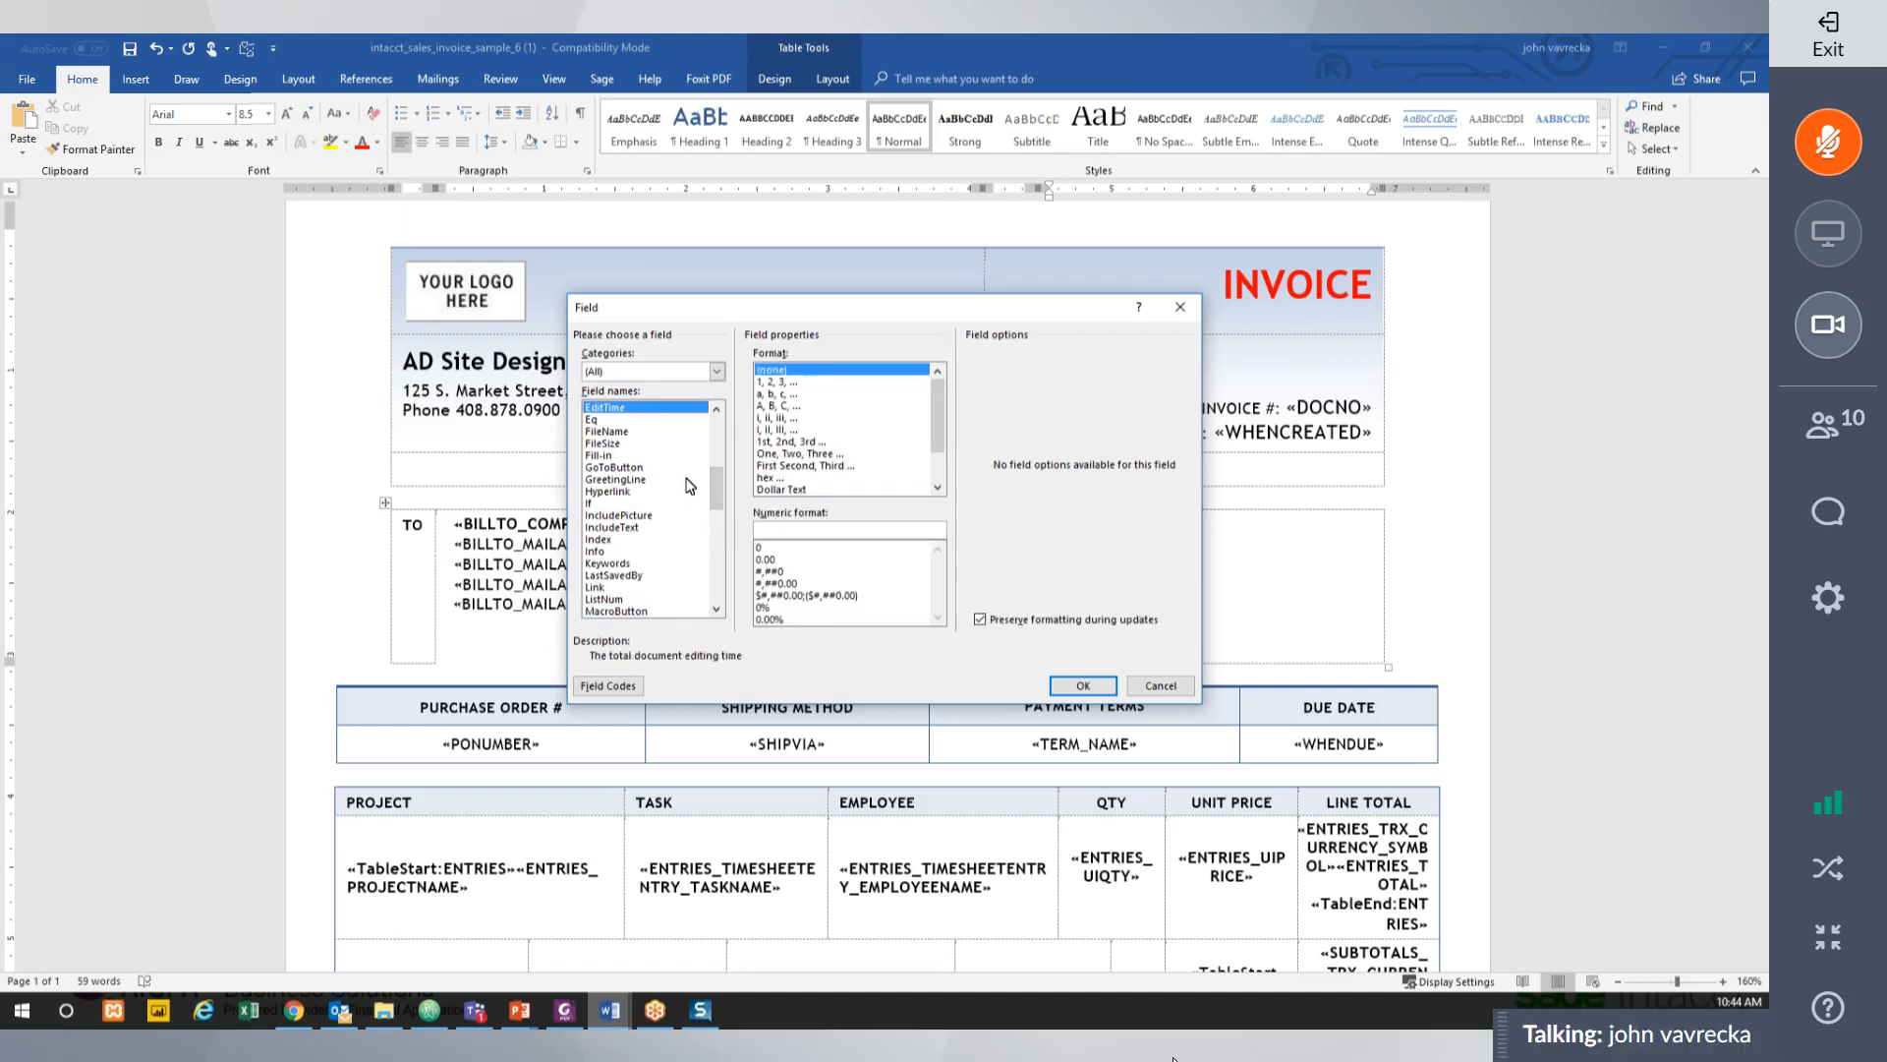
{"action": "scroll", "coordinate": [649, 482], "scroll_direction": "down", "scroll_amount": 5}
{"action": "left_click", "coordinate": [630, 455]}
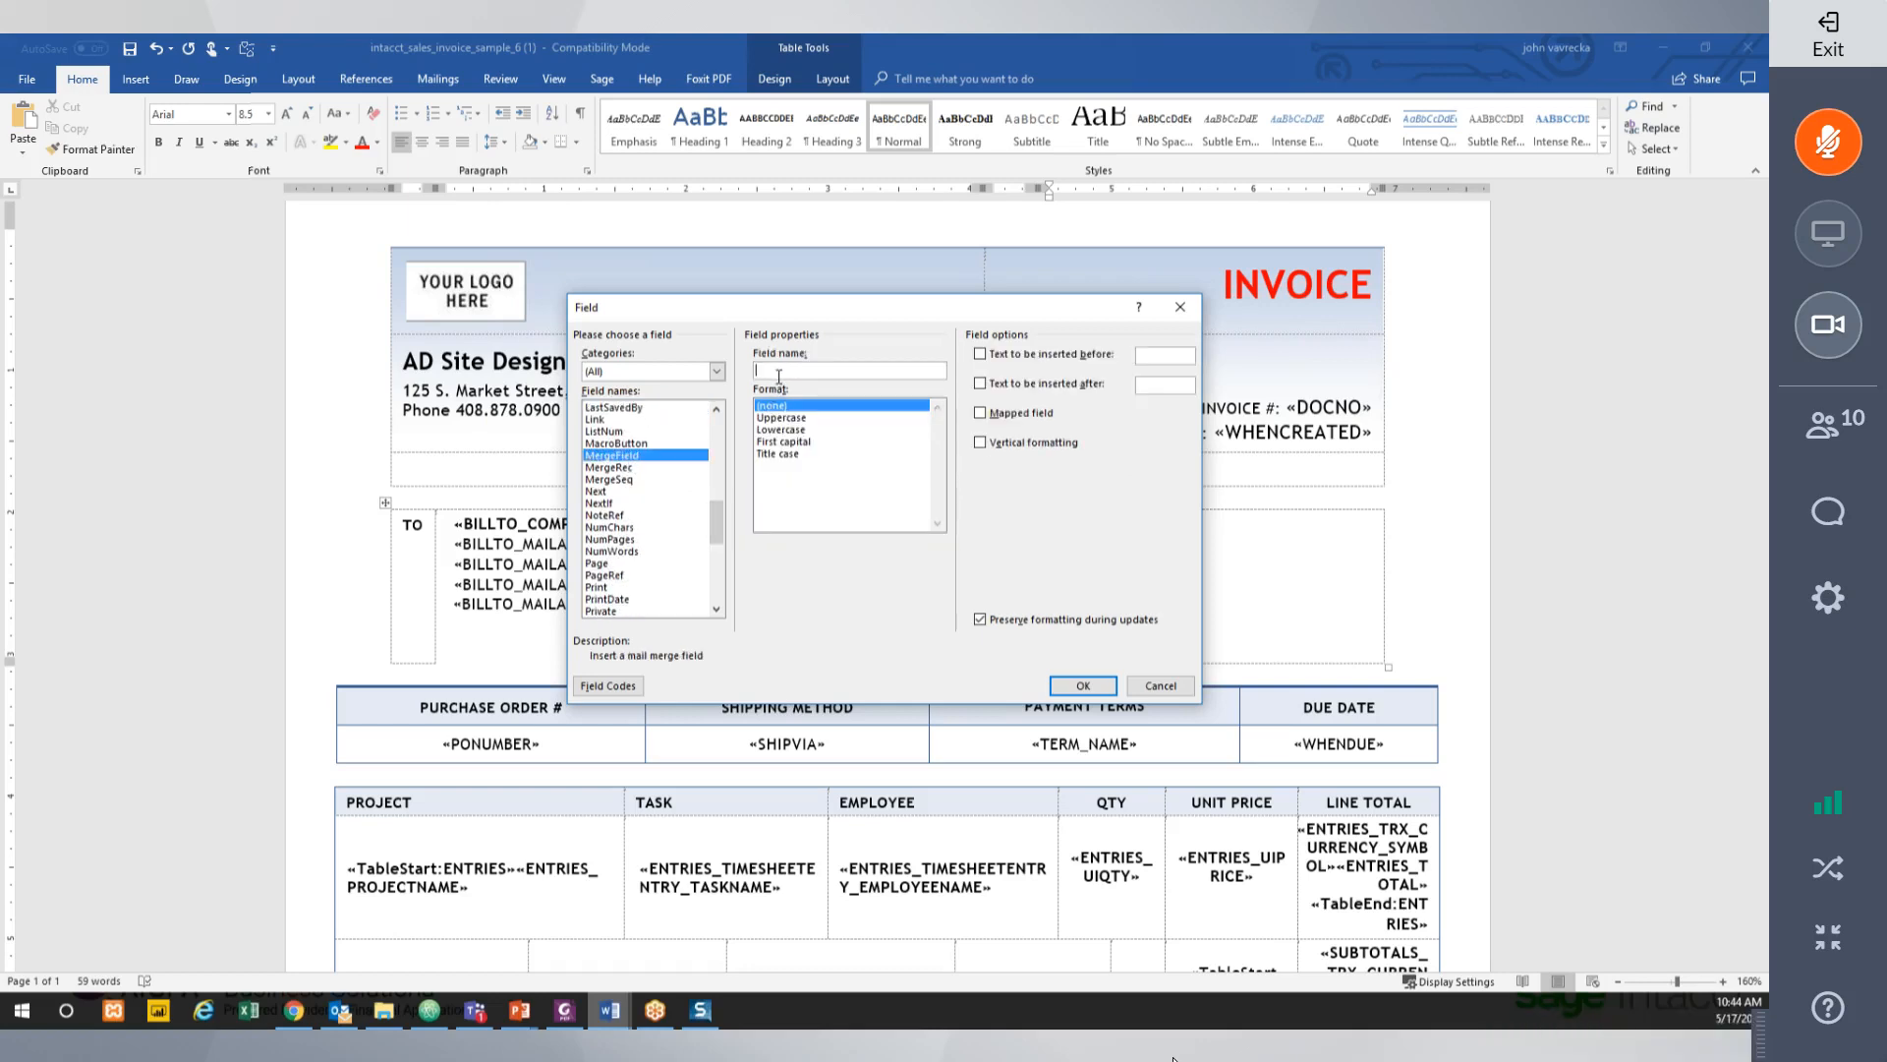
{"action": "key", "text": "ctrl+v"}
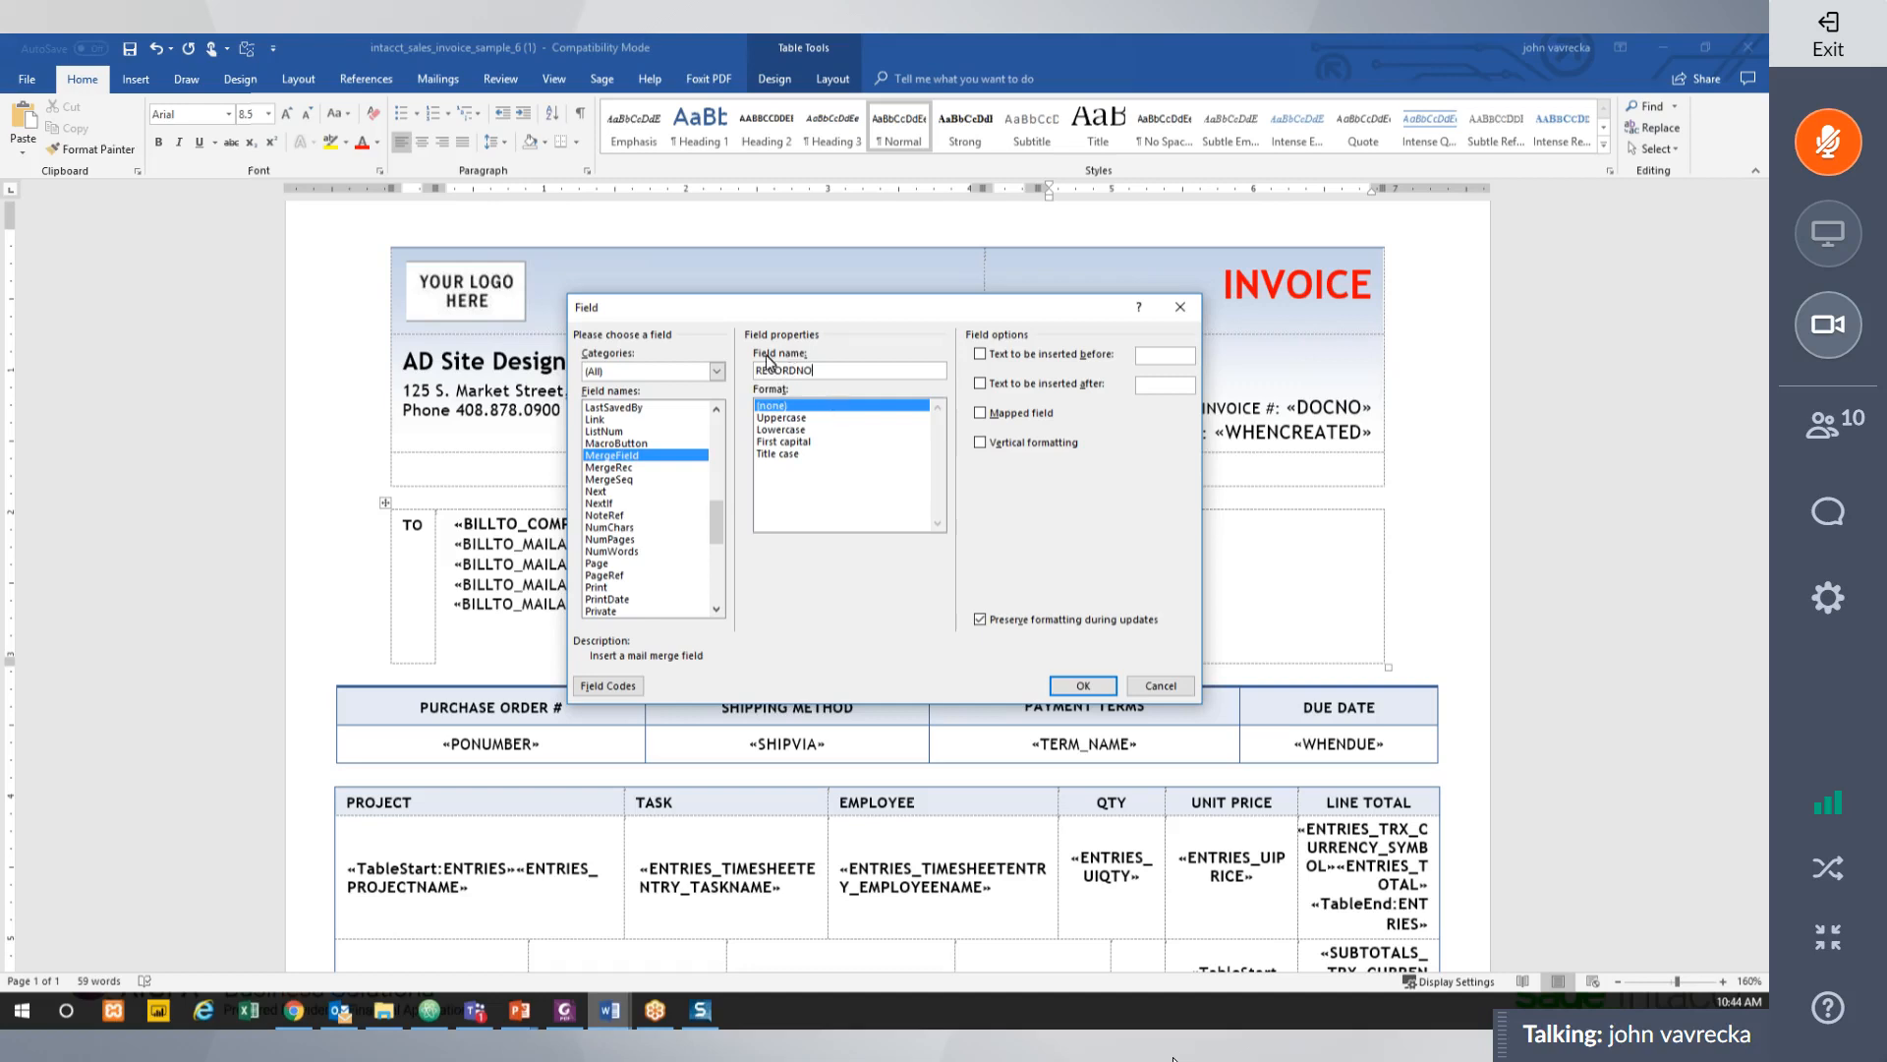
Try the Uppercase, Lowercase, First capital and Title case formats, then set the format back to (none).
{"action": "left_click", "coordinate": [792, 418]}
{"action": "left_click", "coordinate": [807, 429]}
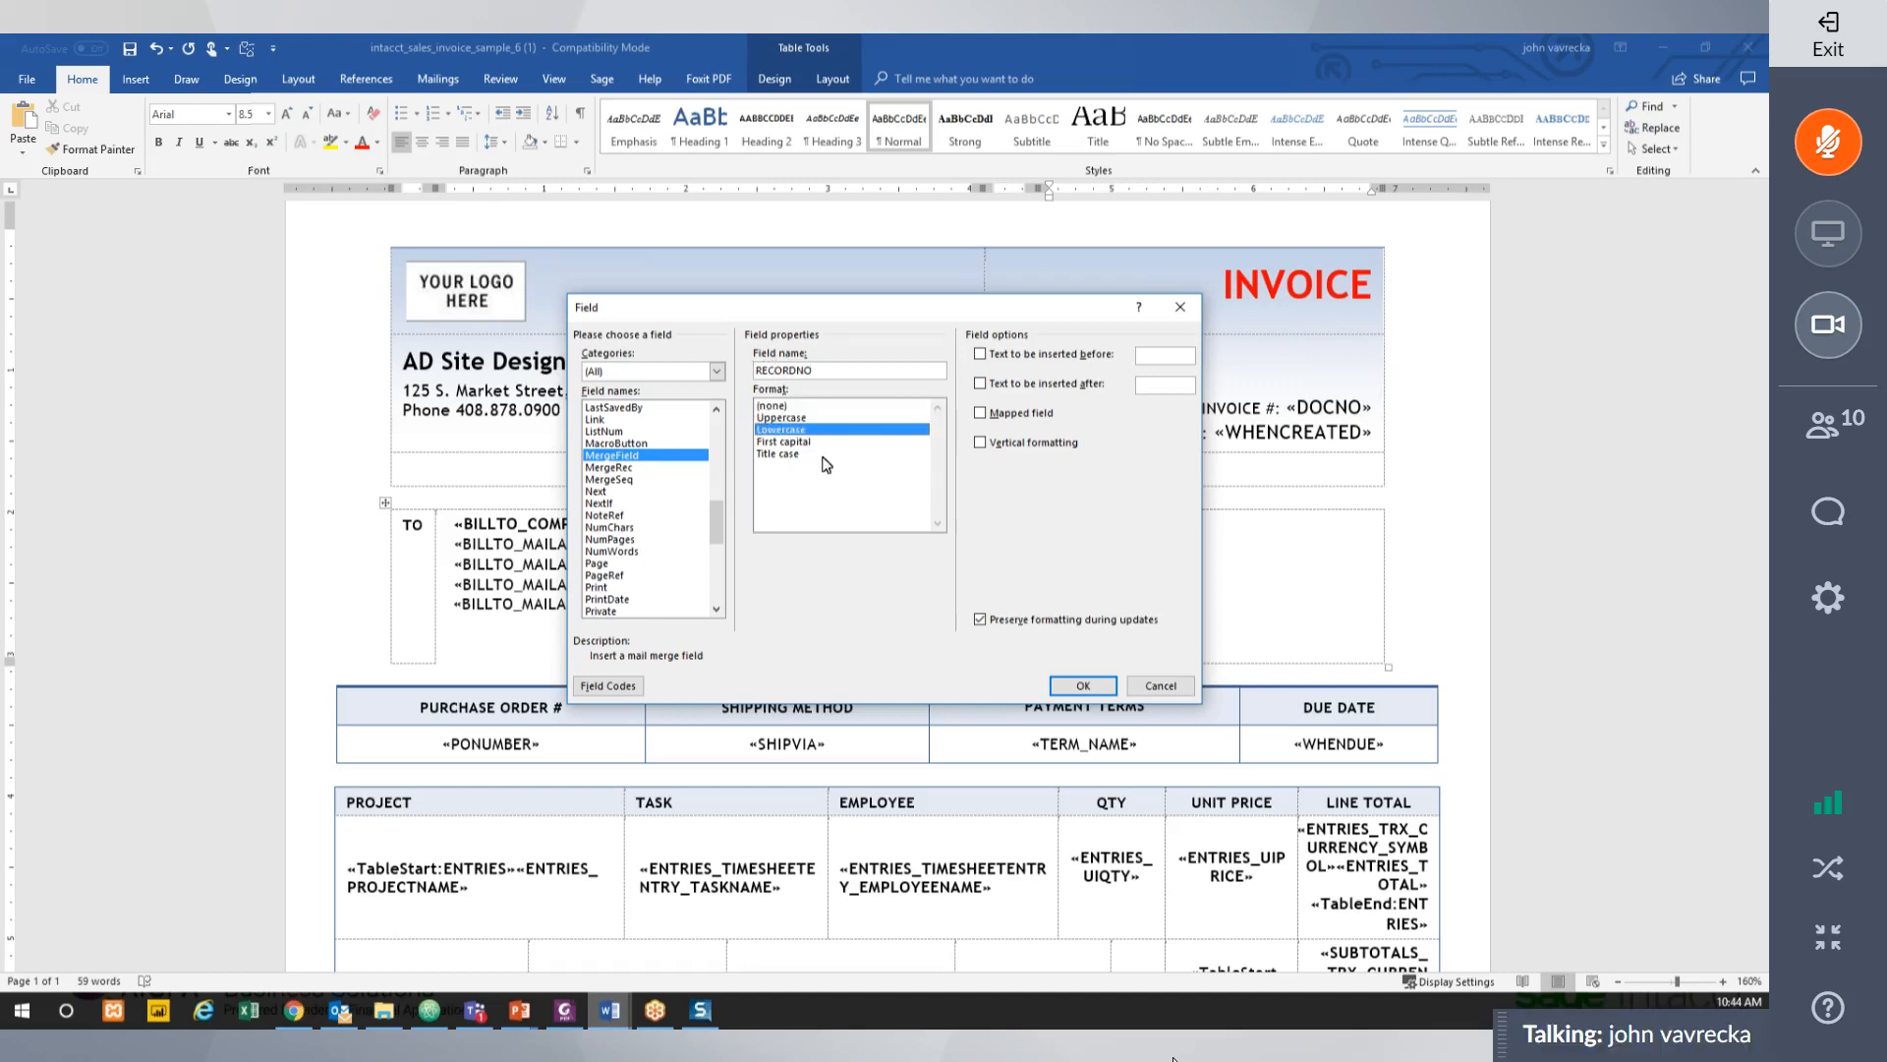
{"action": "left_click", "coordinate": [809, 442]}
{"action": "left_click", "coordinate": [809, 453]}
{"action": "left_click", "coordinate": [806, 442]}
{"action": "left_click", "coordinate": [806, 430]}
{"action": "left_click", "coordinate": [807, 420]}
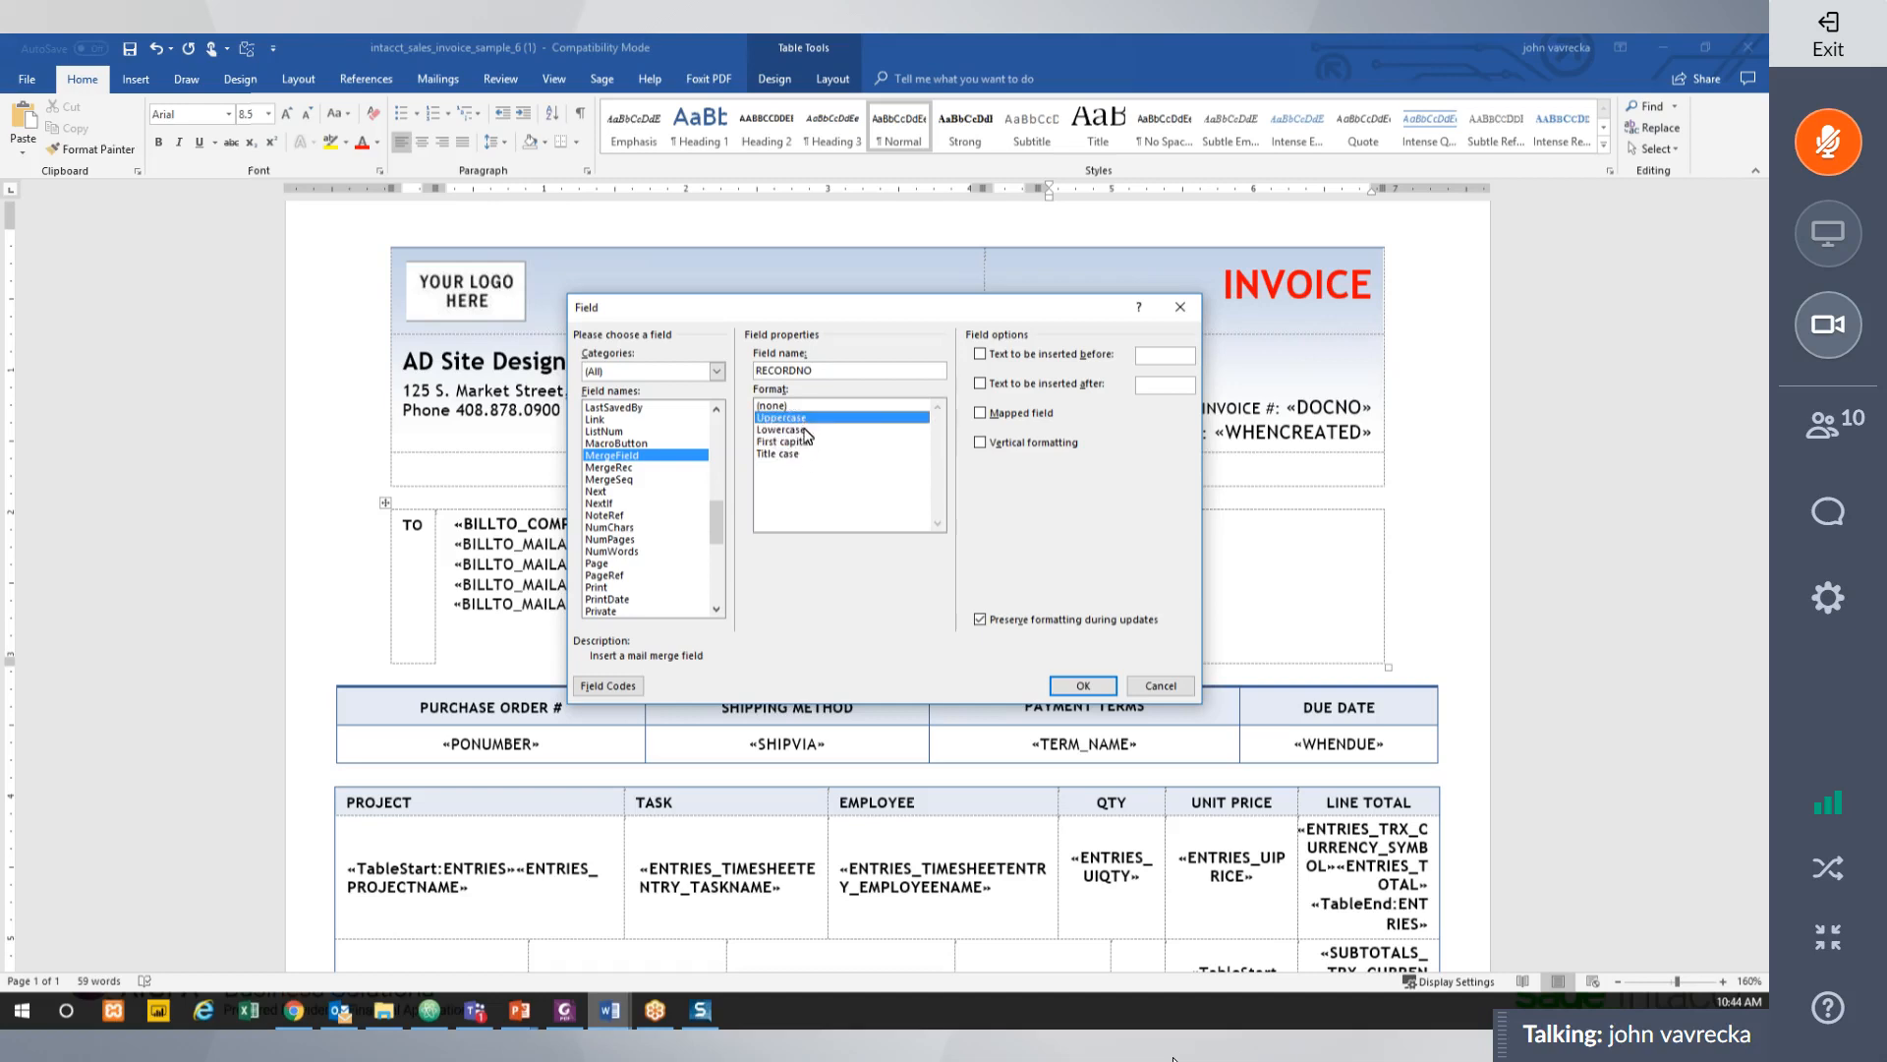
{"action": "left_click", "coordinate": [794, 406]}
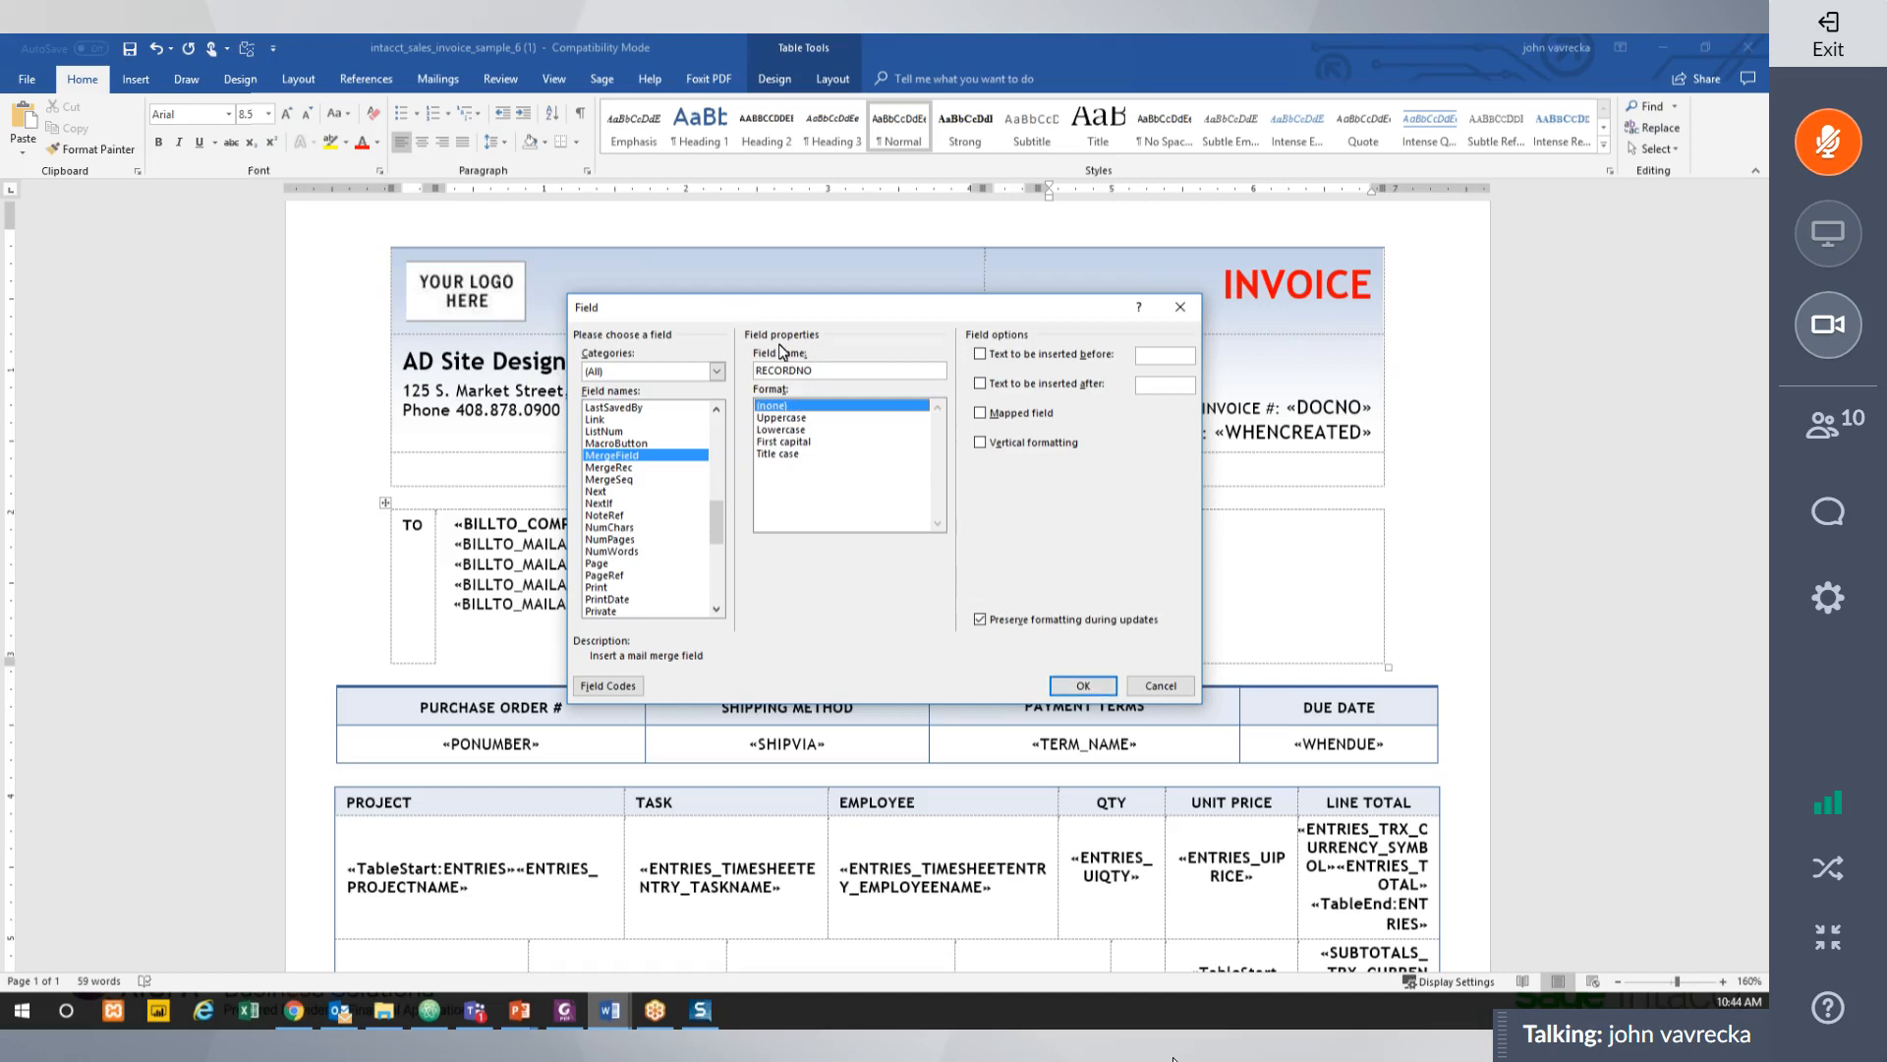
Check the RECORDNO field name against the Catalog in the browser, return to Word and confirm the merge field.
{"action": "left_click_drag", "start_coordinate": [822, 371], "coordinate": [760, 372]}
{"action": "mouse_move", "coordinate": [570, 1017]}
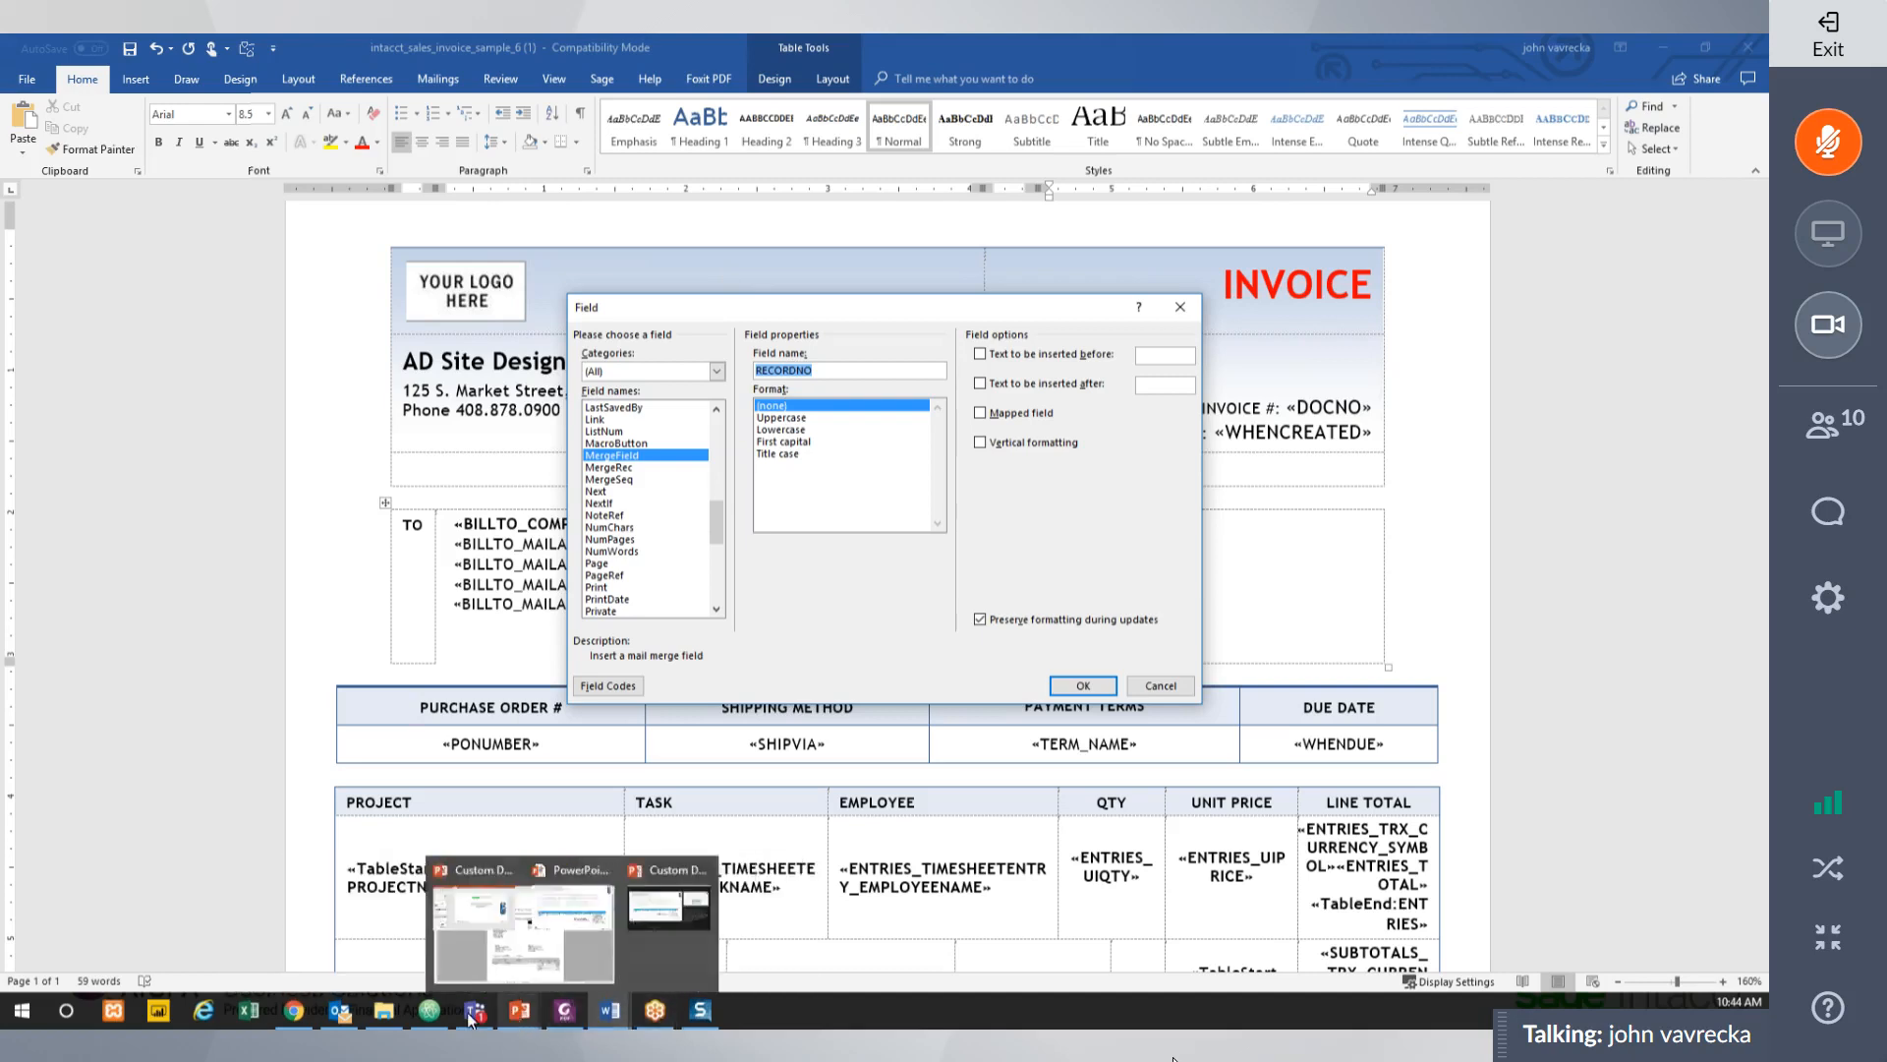
{"action": "left_click", "coordinate": [304, 1007]}
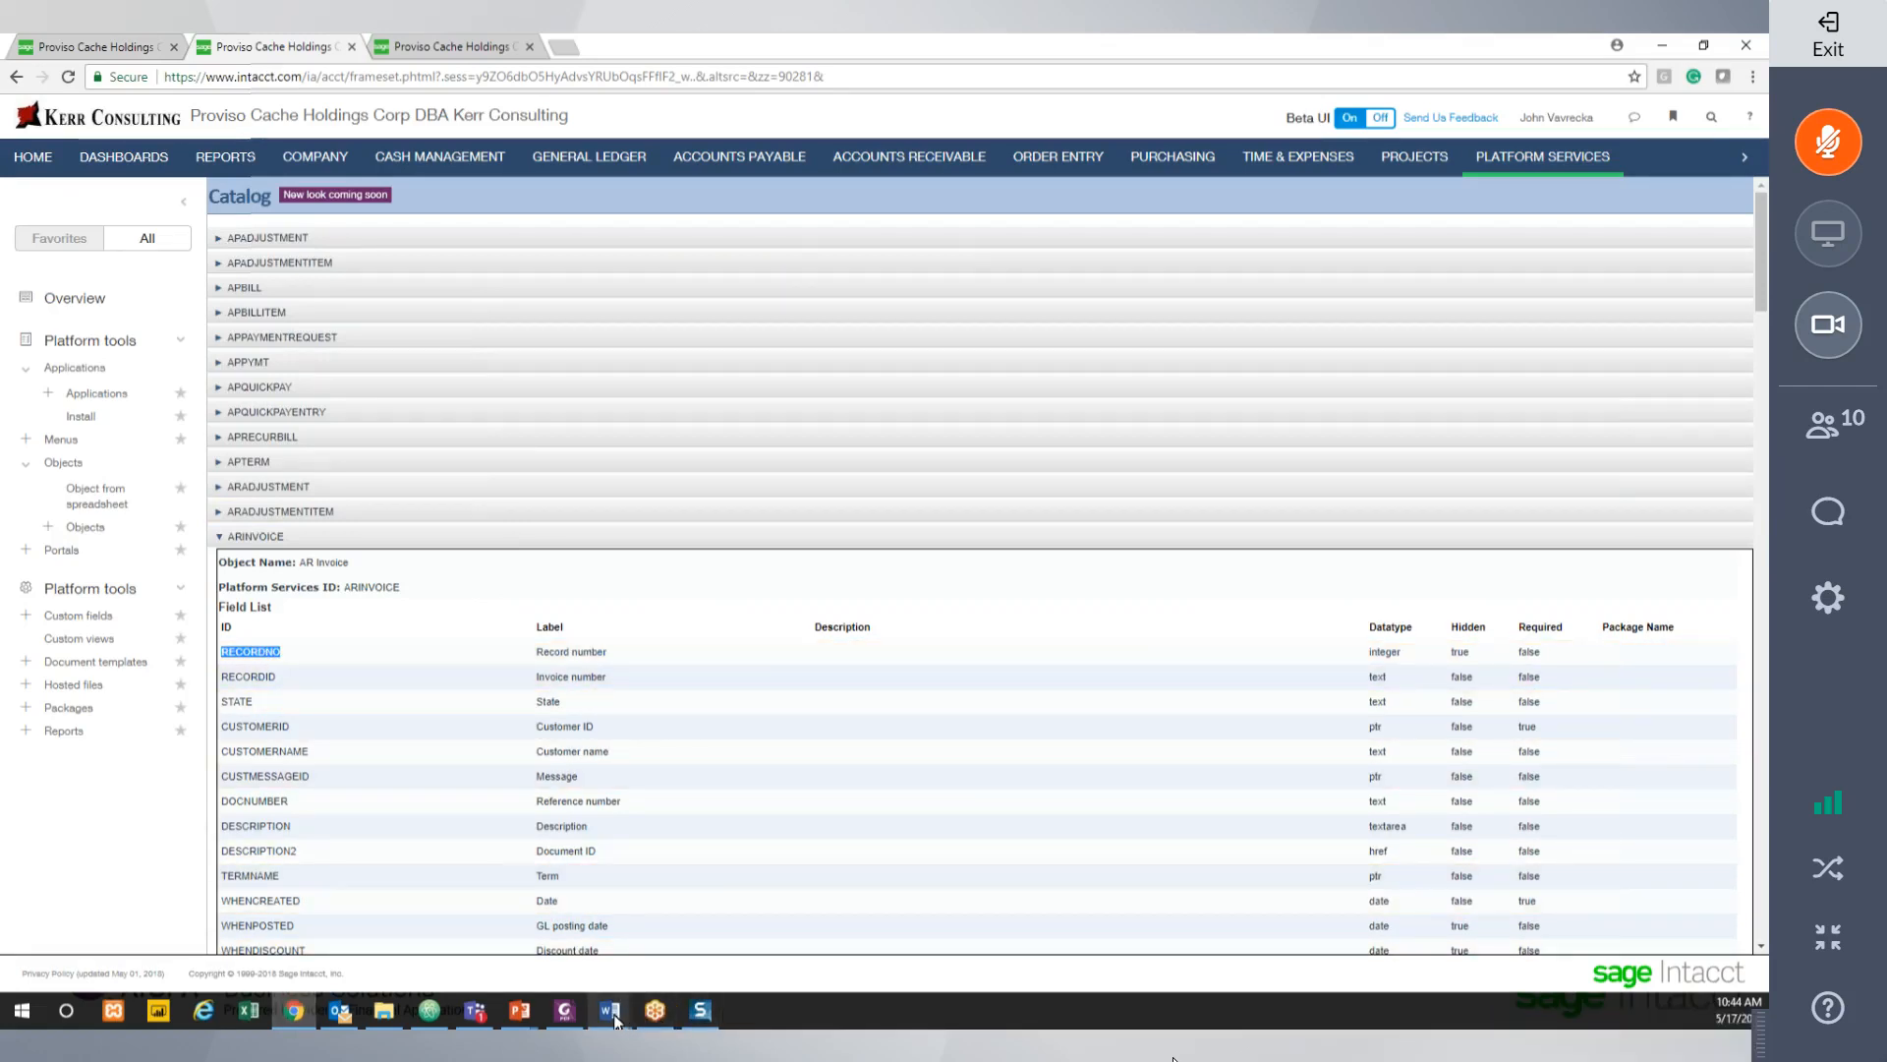
{"action": "mouse_move", "coordinate": [615, 1023]}
{"action": "left_click", "coordinate": [904, 929]}
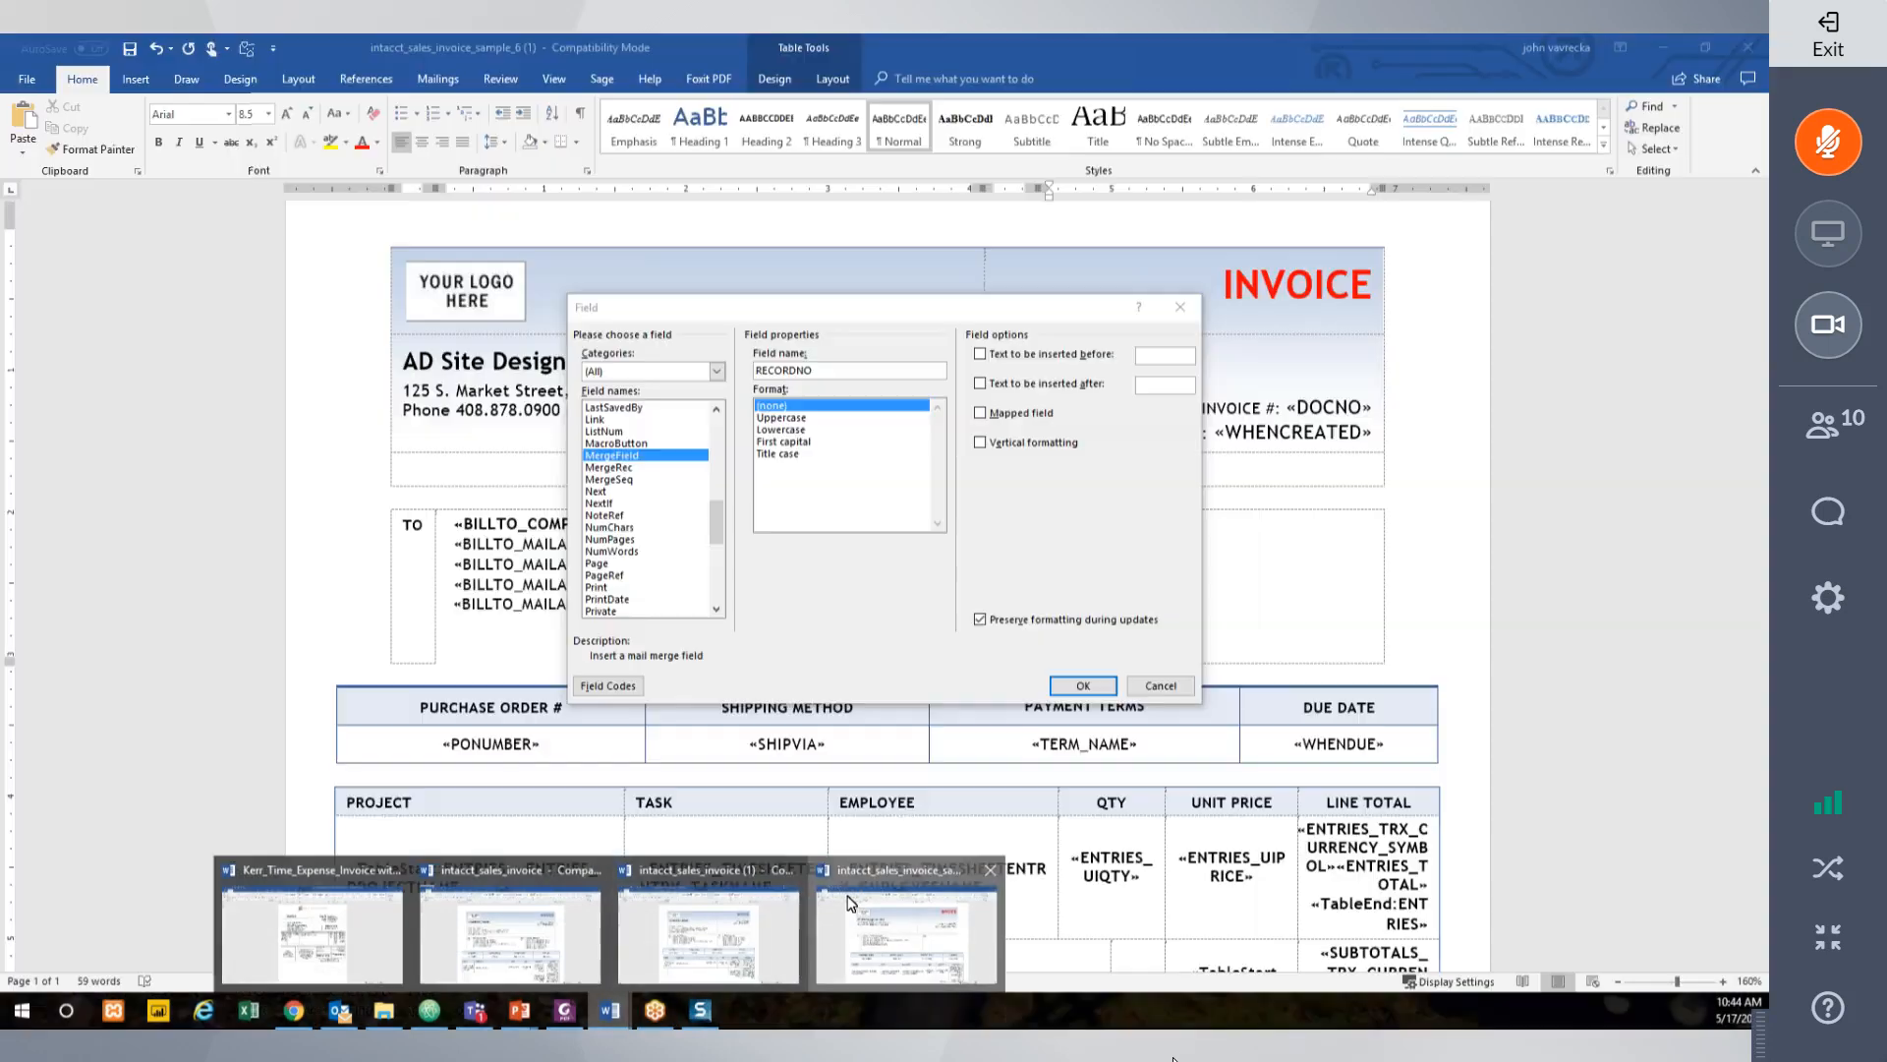
{"action": "left_click", "coordinate": [1083, 686]}
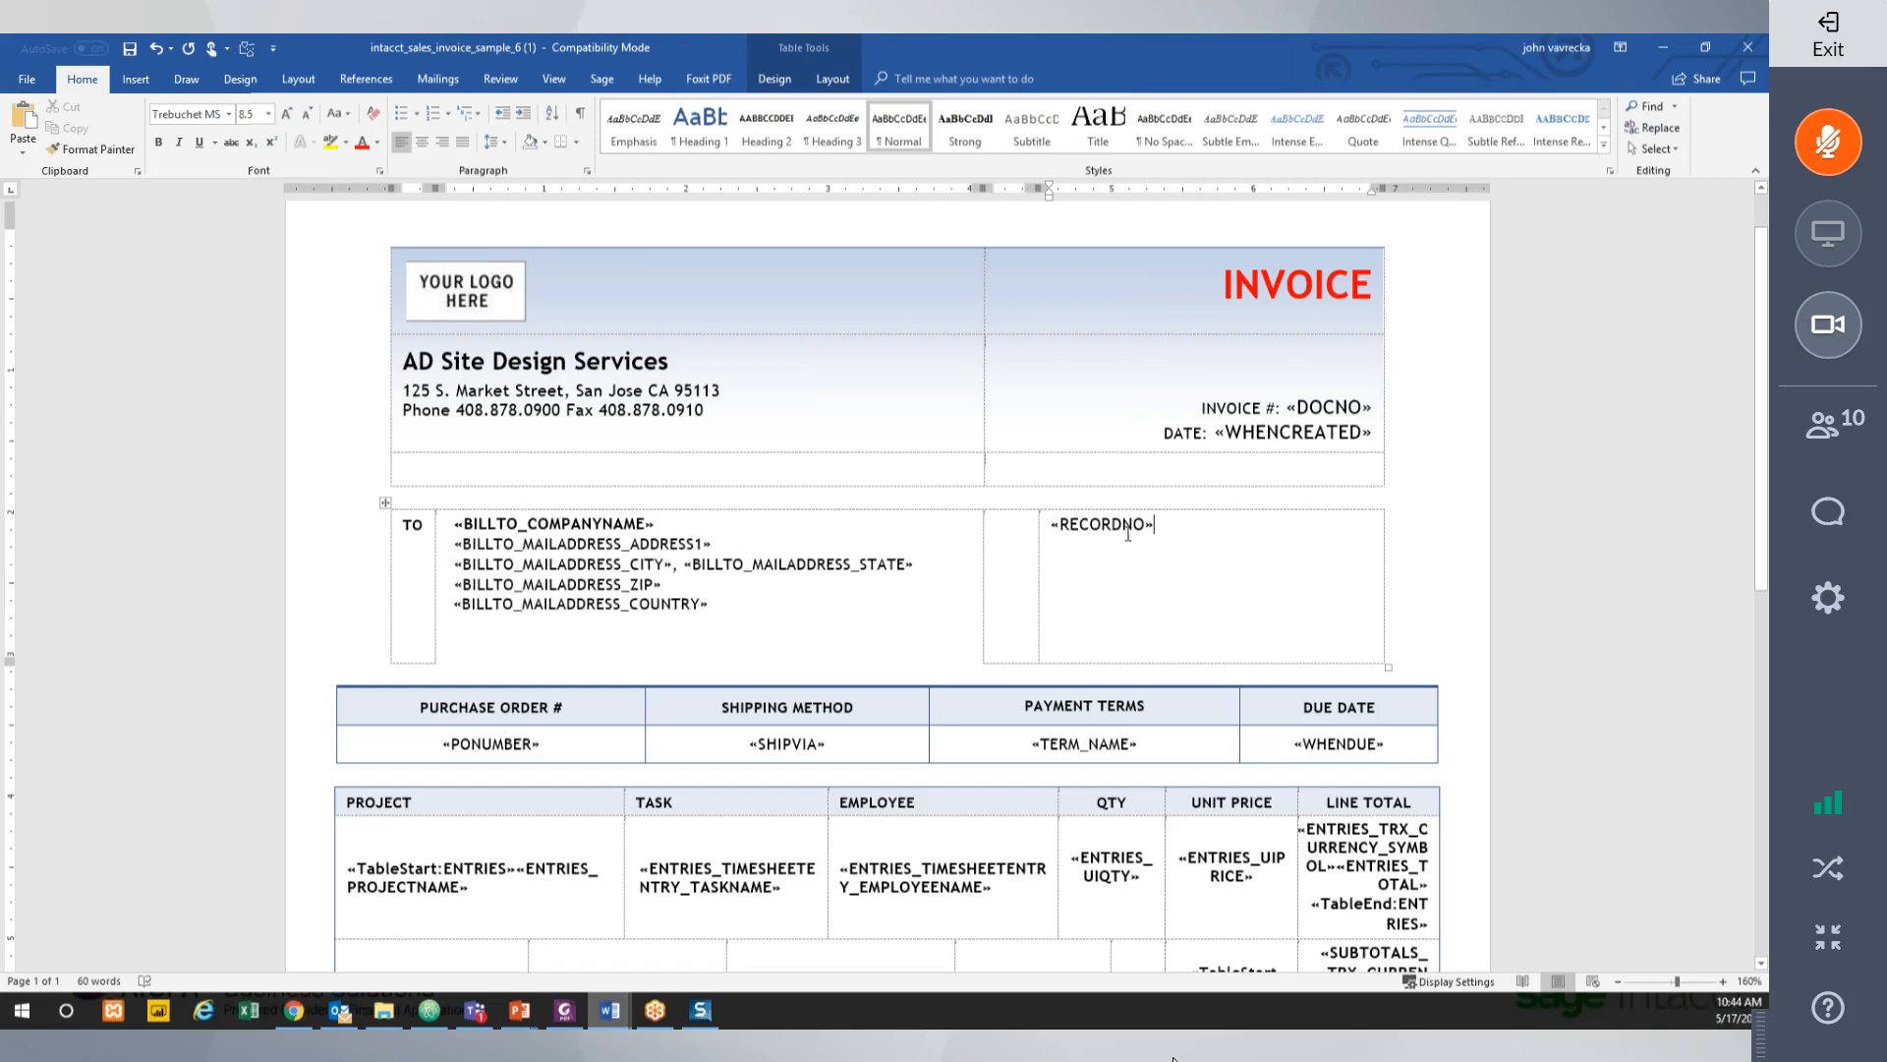
Compare the RECORDNO and PONUMBER header fields with the ENTRIES employee name and quantity fields by highlighting each in the template.
{"action": "left_click_drag", "start_coordinate": [1164, 524], "coordinate": [1054, 524]}
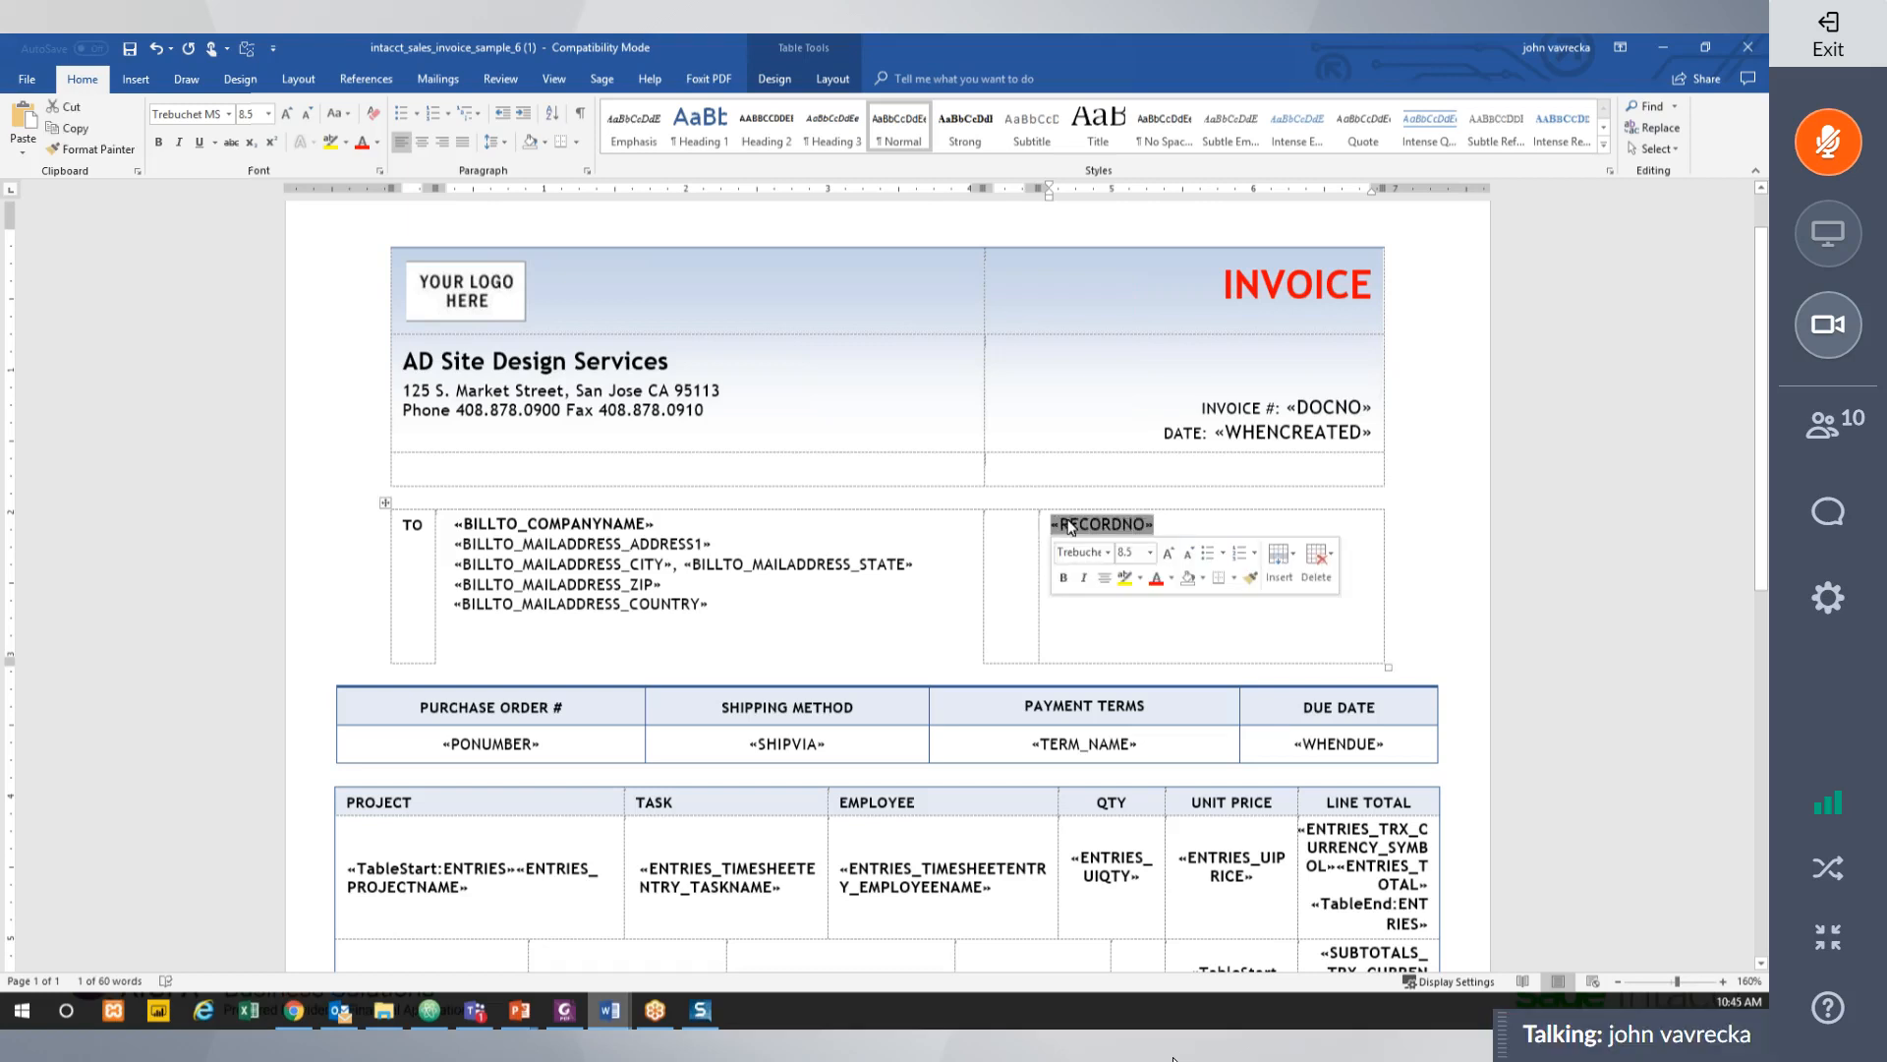
{"action": "double_click", "coordinate": [851, 867]}
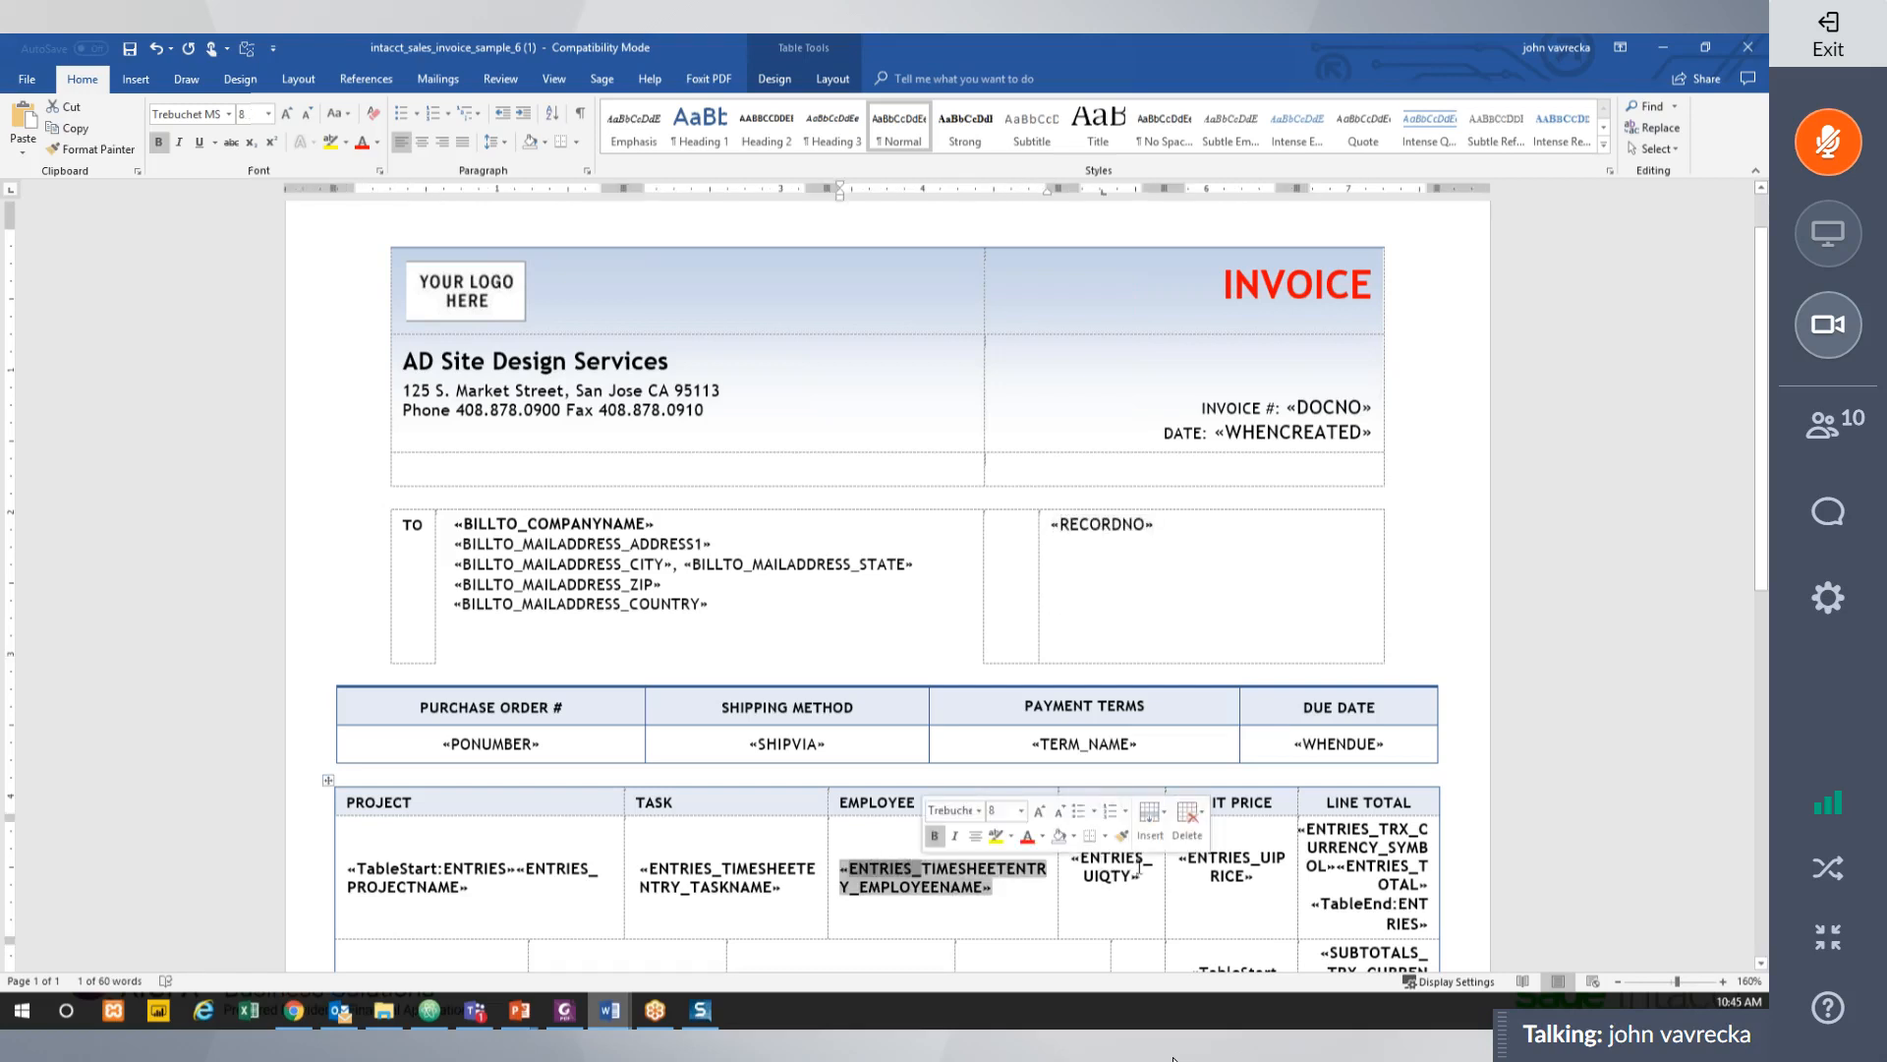
{"action": "double_click", "coordinate": [1155, 862]}
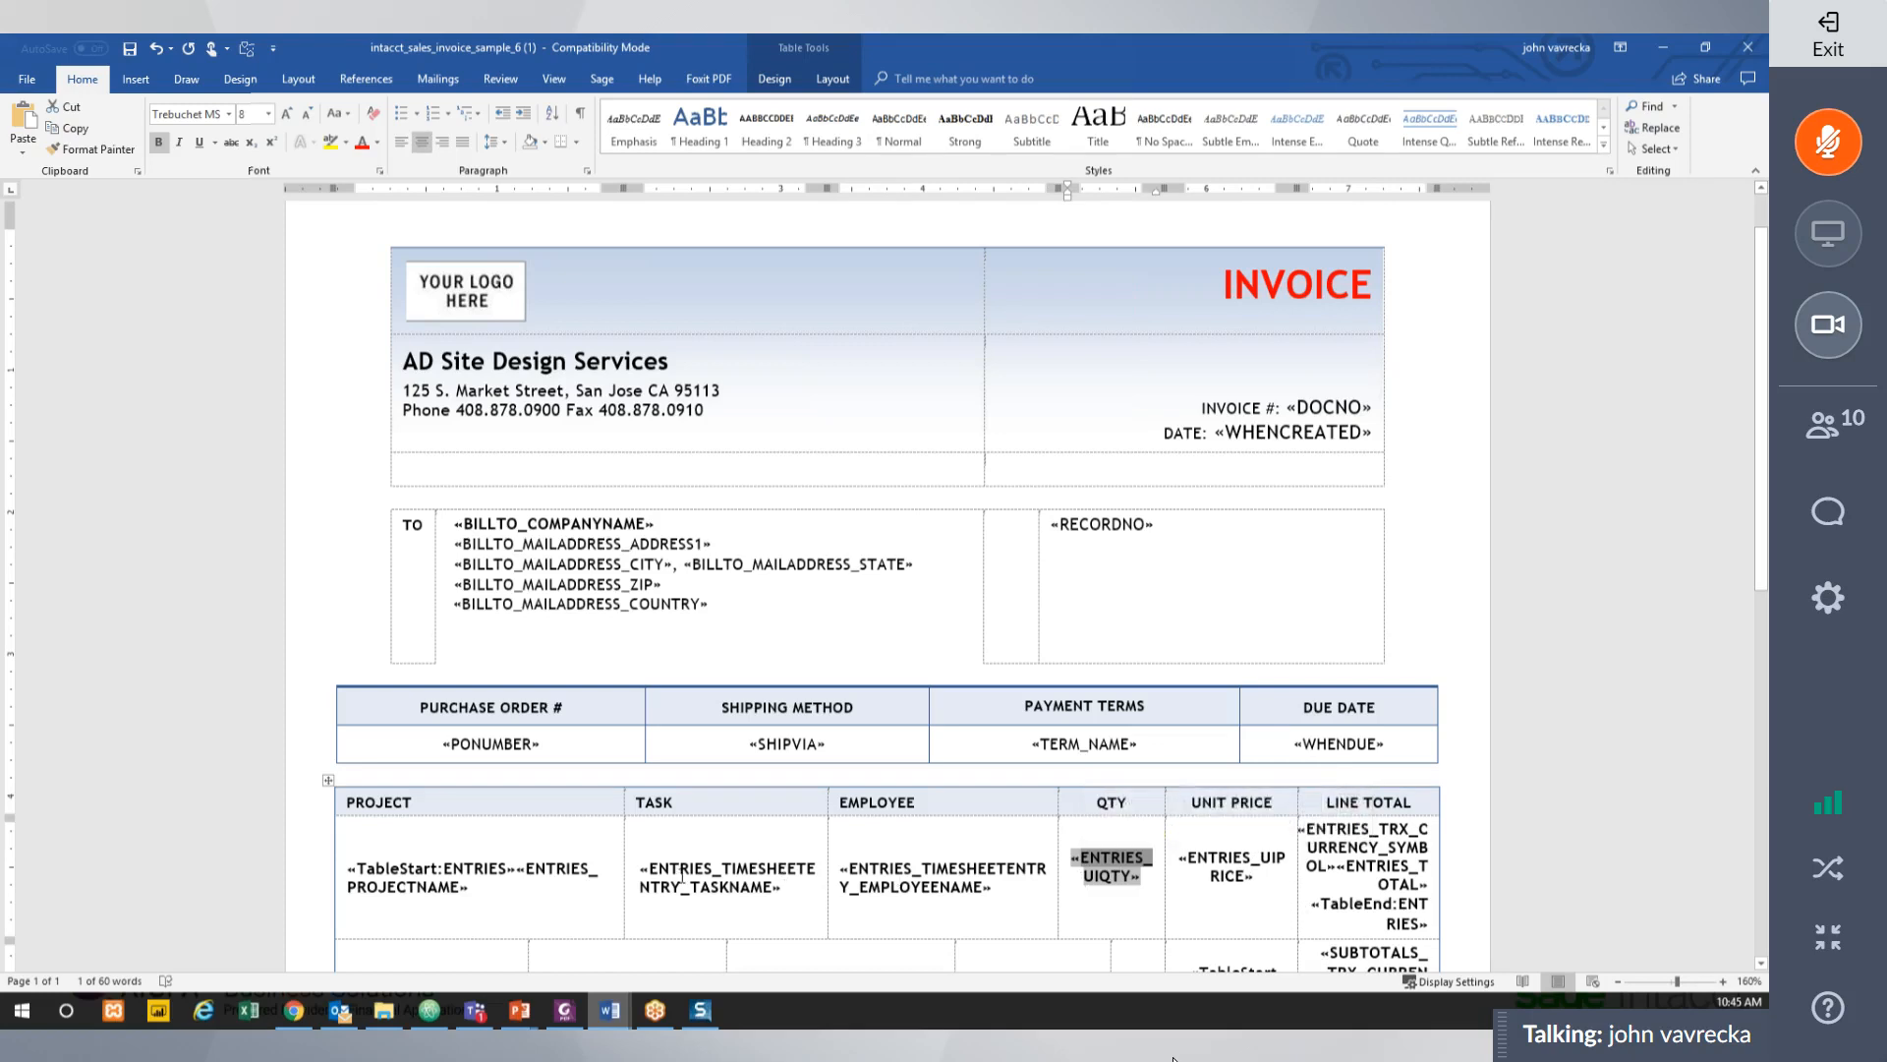
{"action": "left_click", "coordinate": [457, 744]}
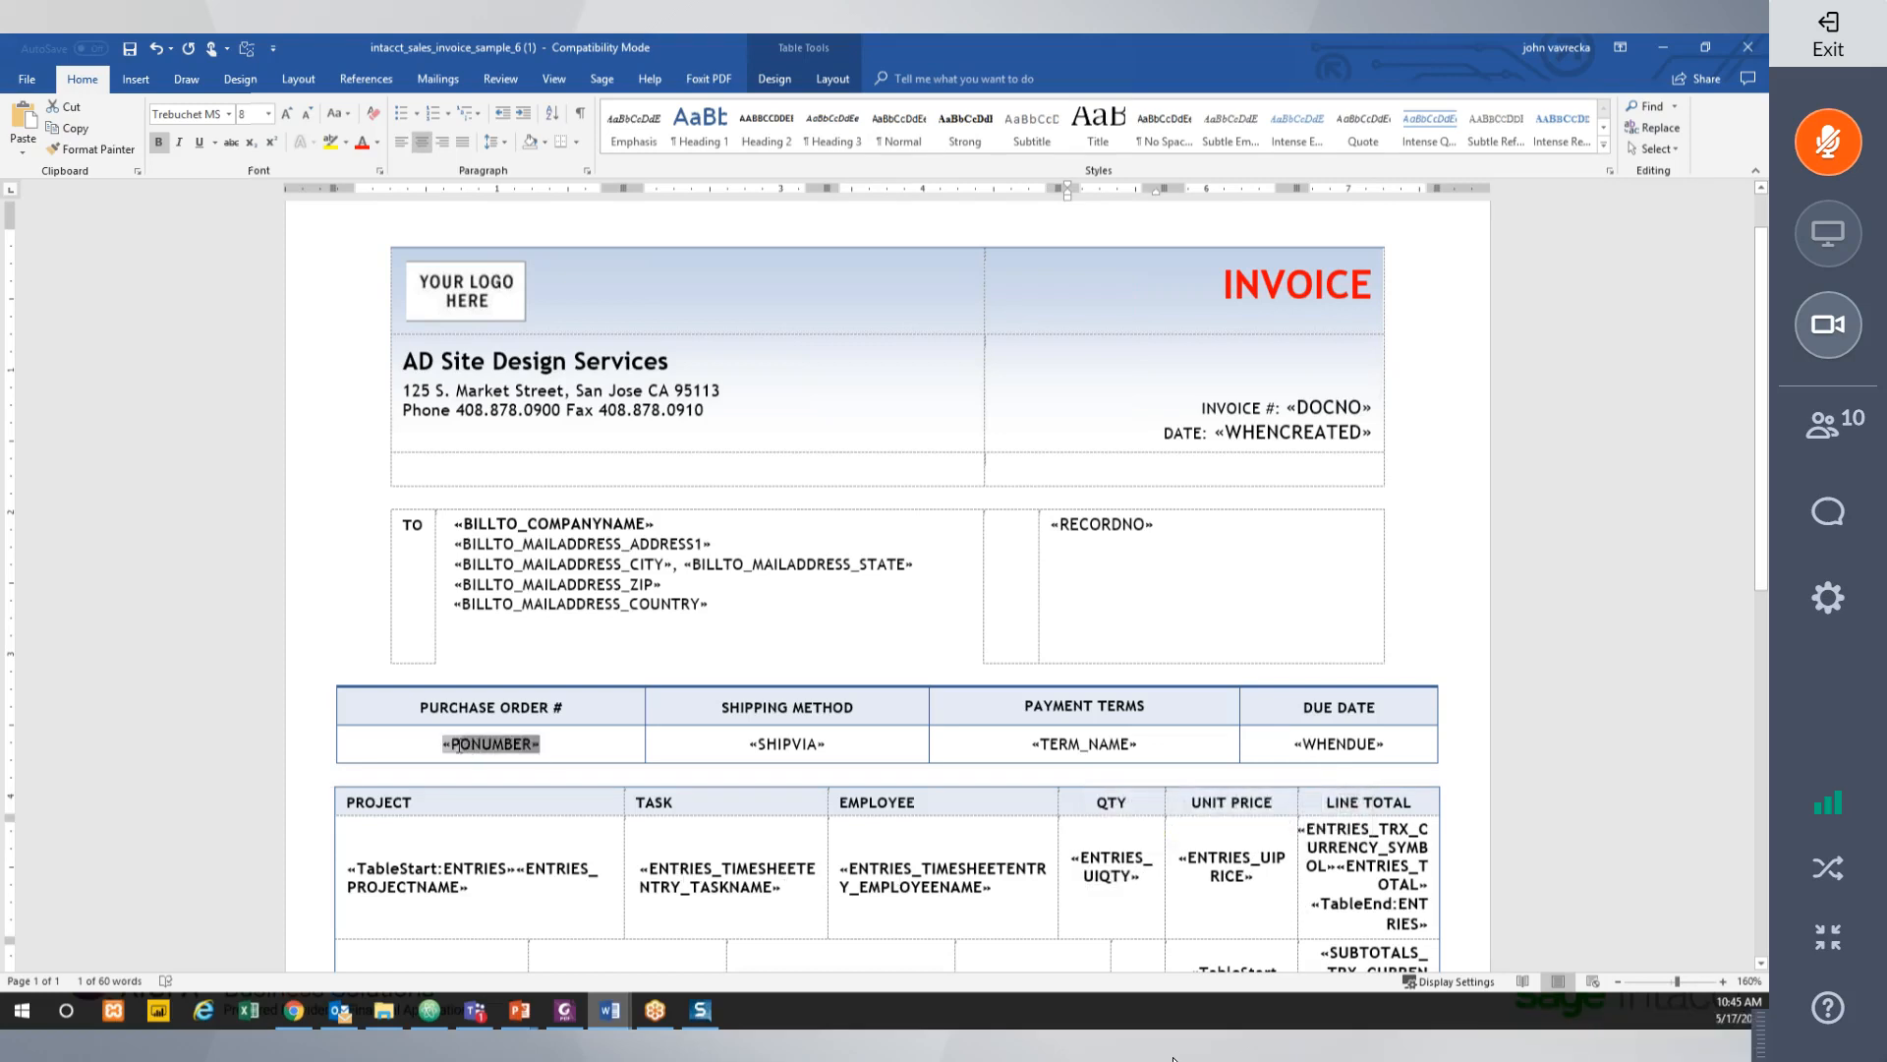
{"action": "double_click", "coordinate": [437, 744]}
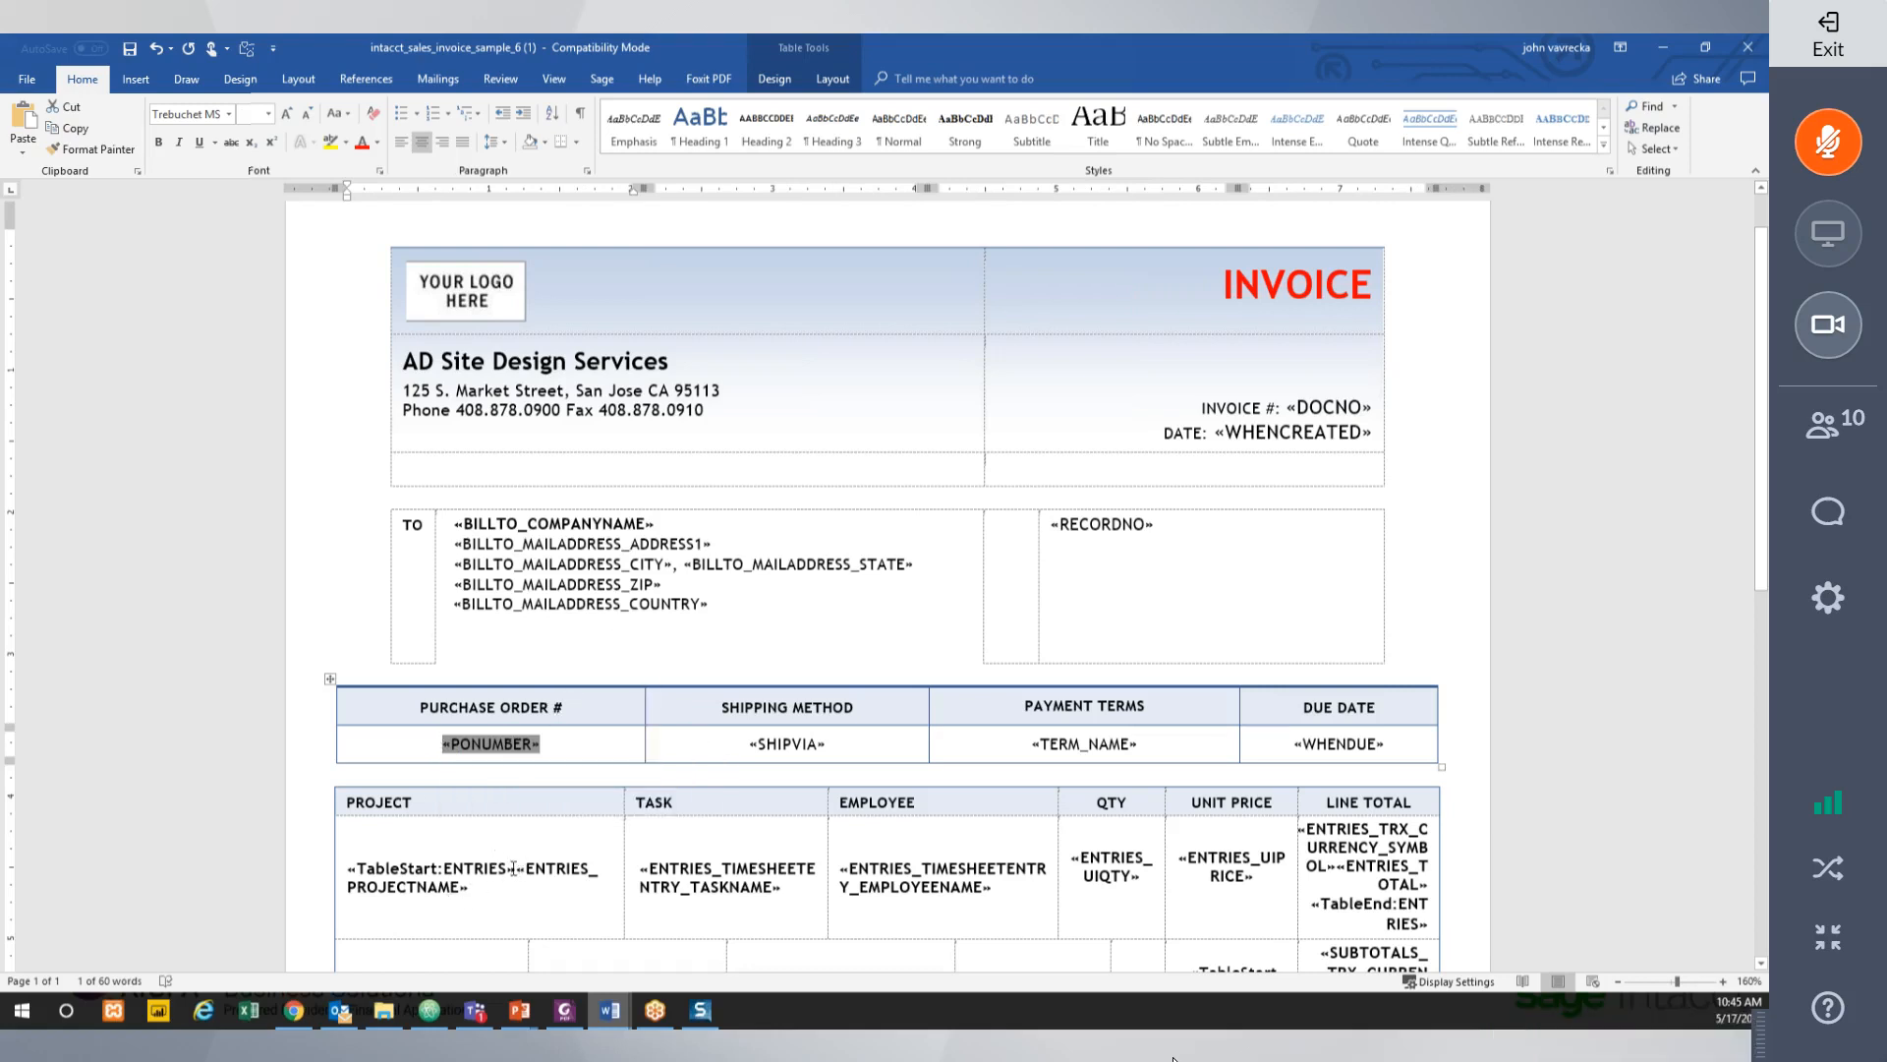
Return to the Catalog in the browser, look through the ARINVOICE field list and collapse the object.
{"action": "mouse_move", "coordinate": [665, 1025]}
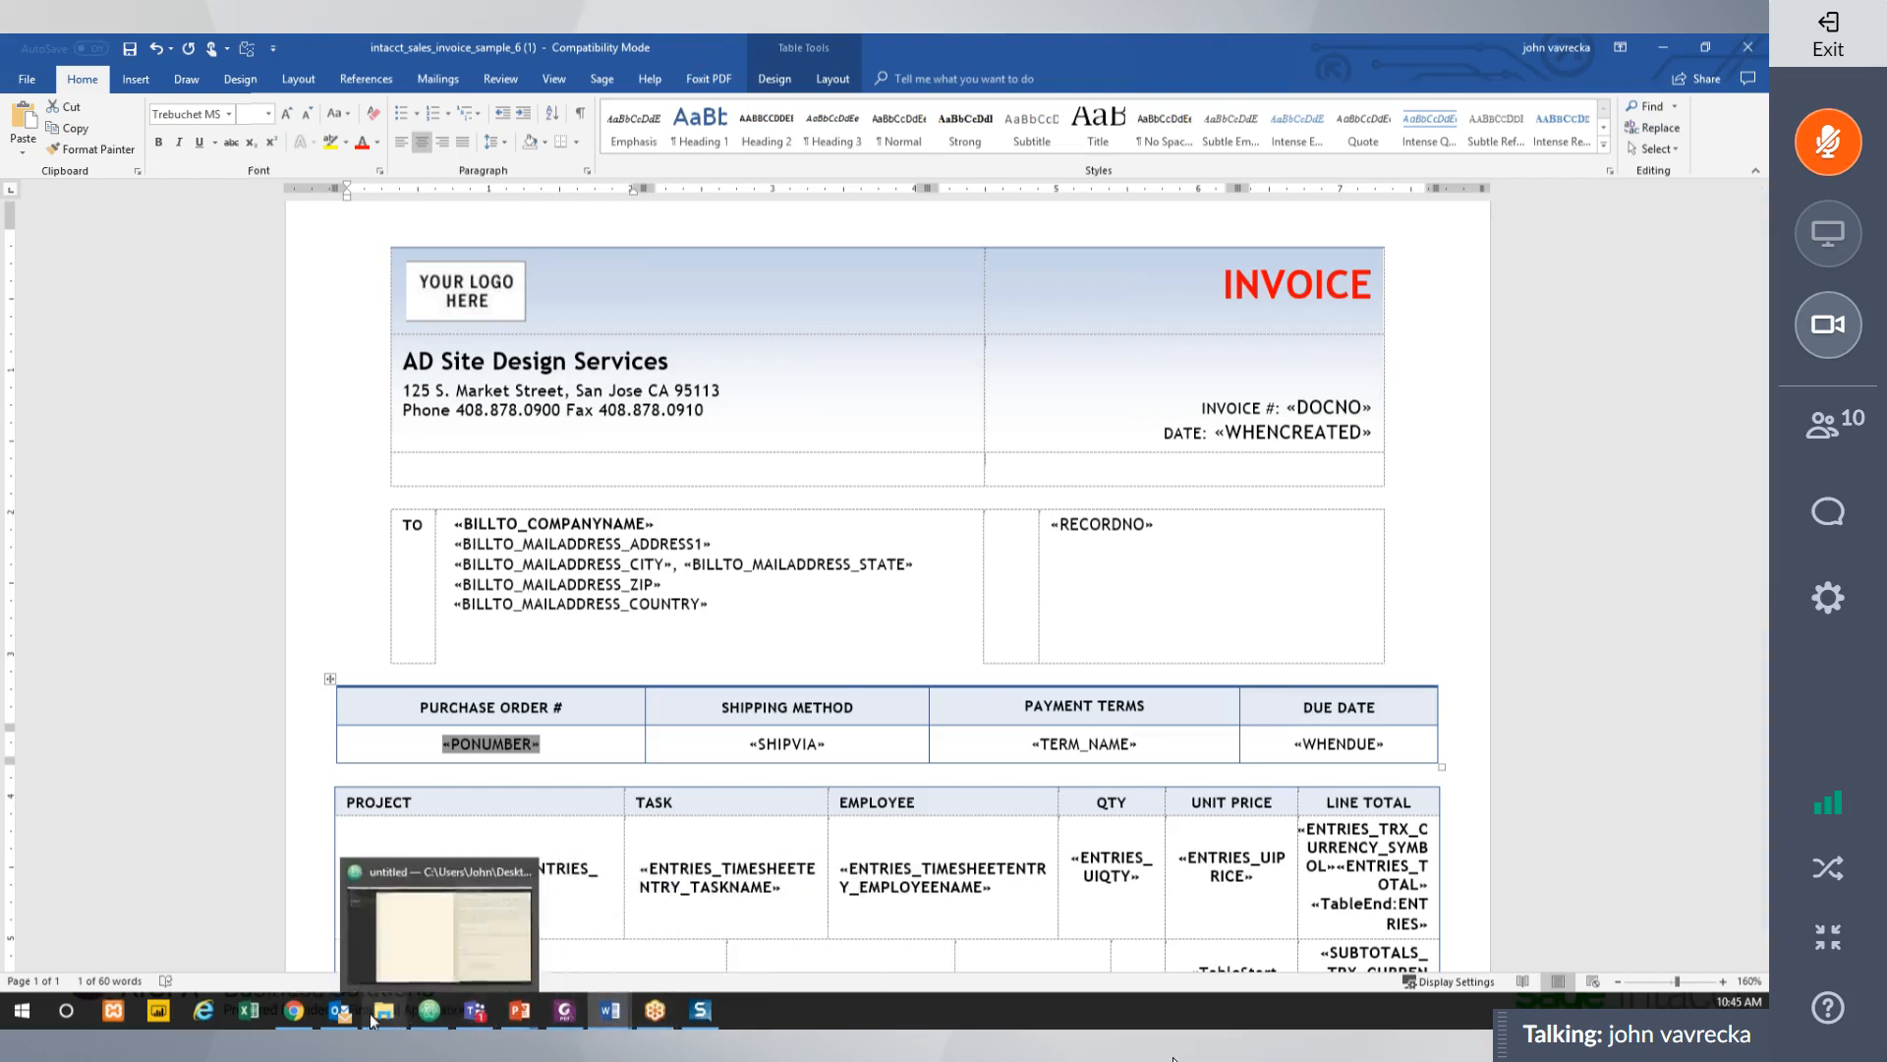
{"action": "mouse_move", "coordinate": [604, 1025]}
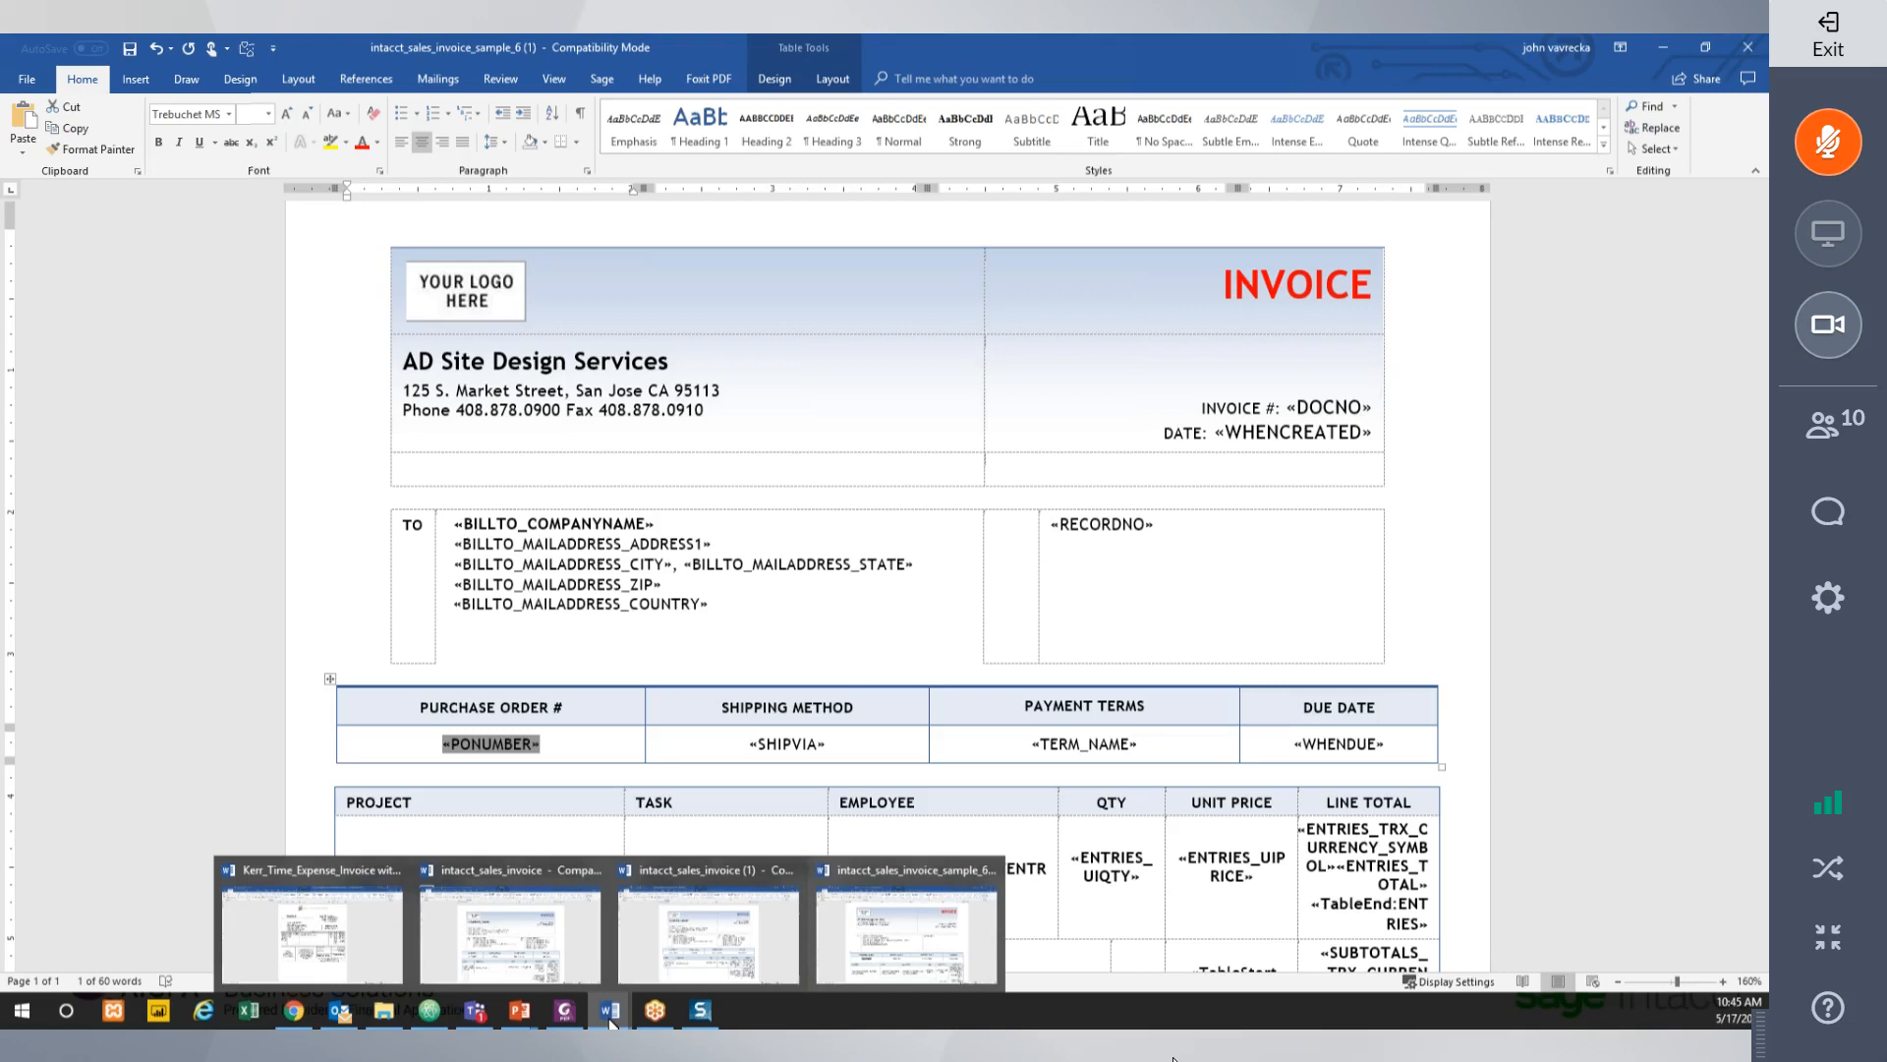
{"action": "left_click", "coordinate": [294, 1012]}
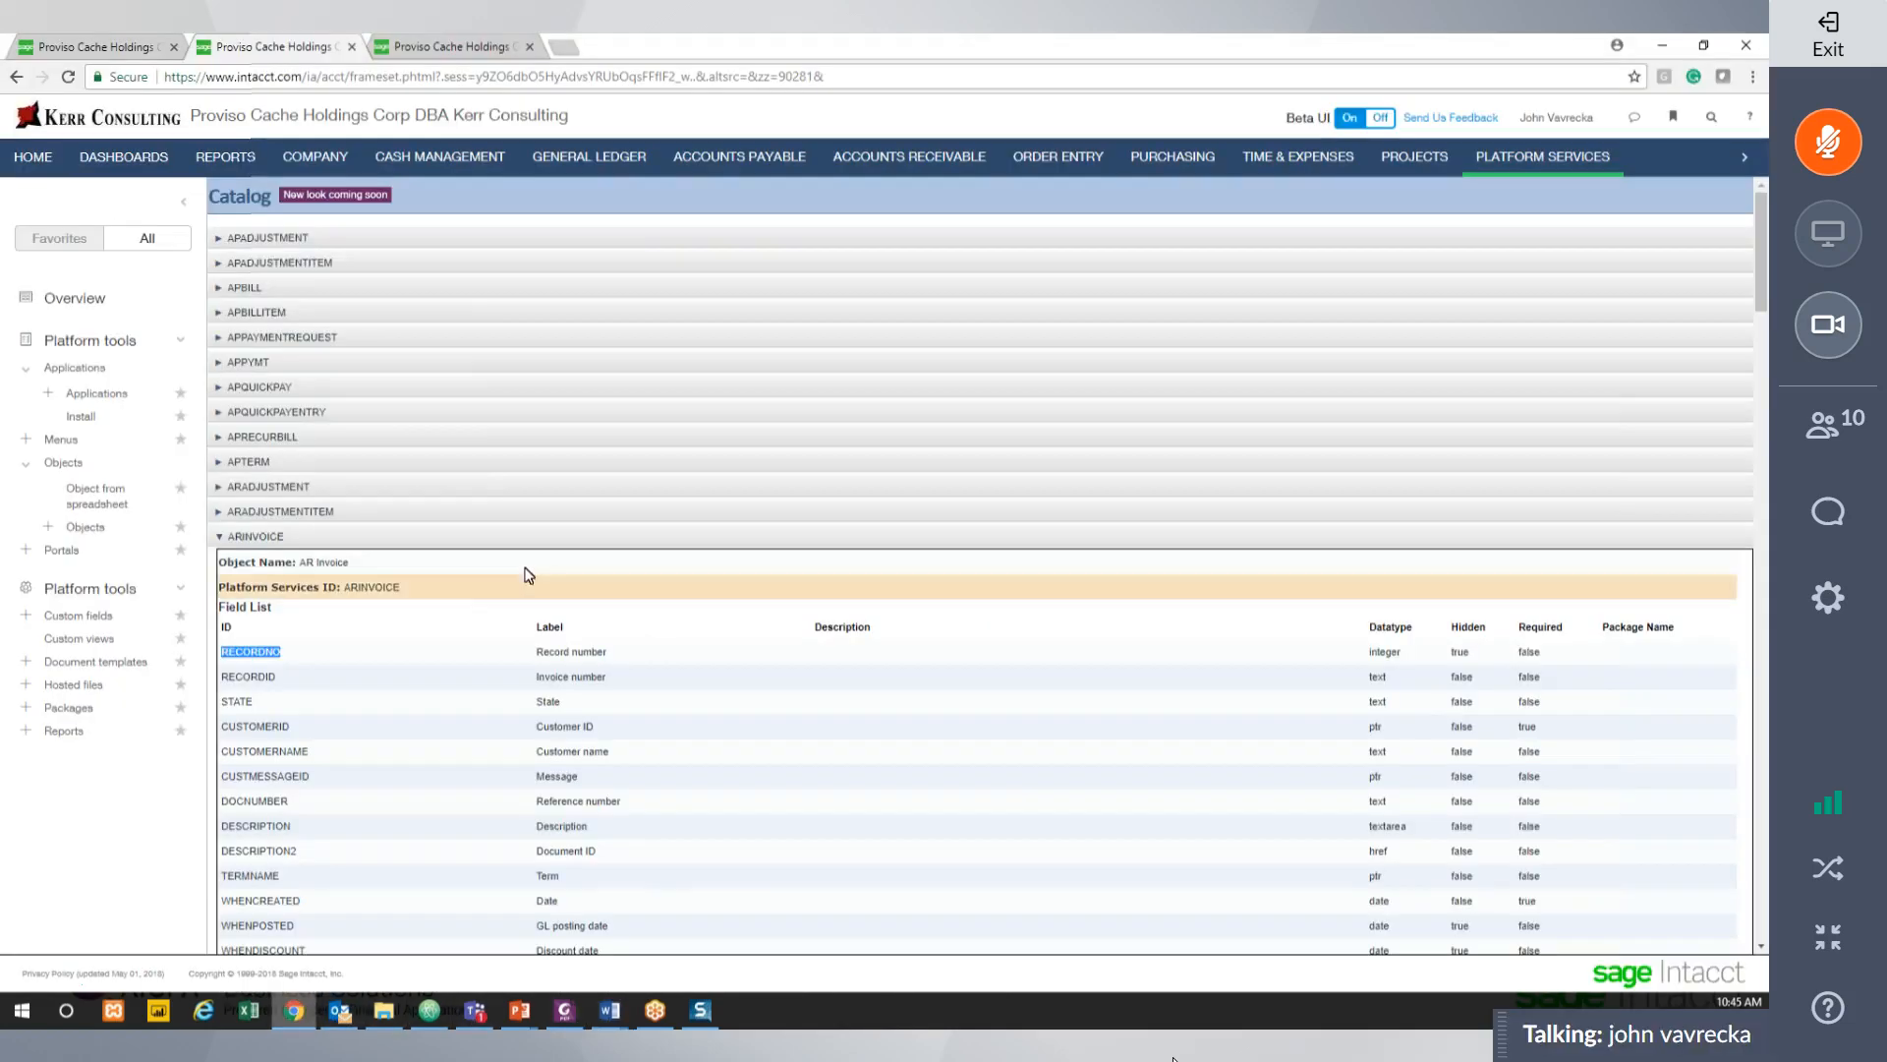
{"action": "scroll", "coordinate": [413, 585], "scroll_direction": "down", "scroll_amount": 5}
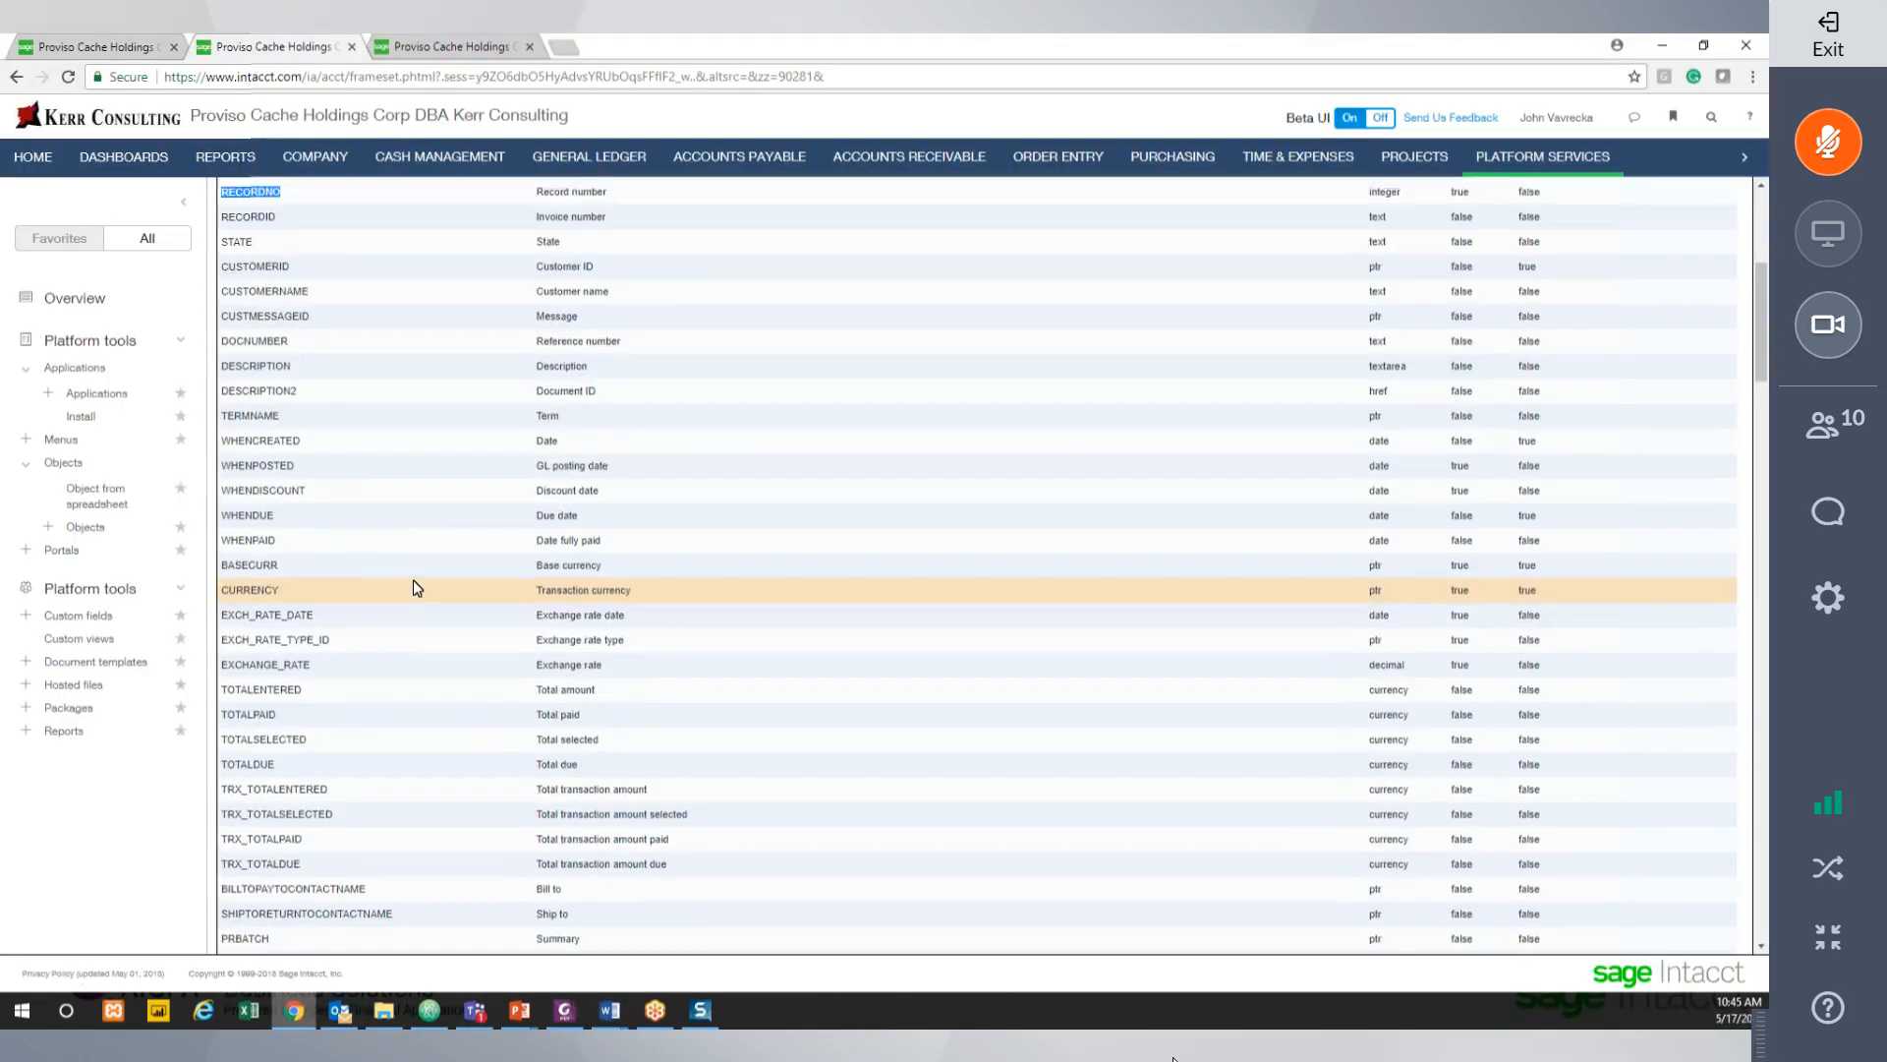
{"action": "scroll", "coordinate": [412, 582], "scroll_direction": "up", "scroll_amount": 3}
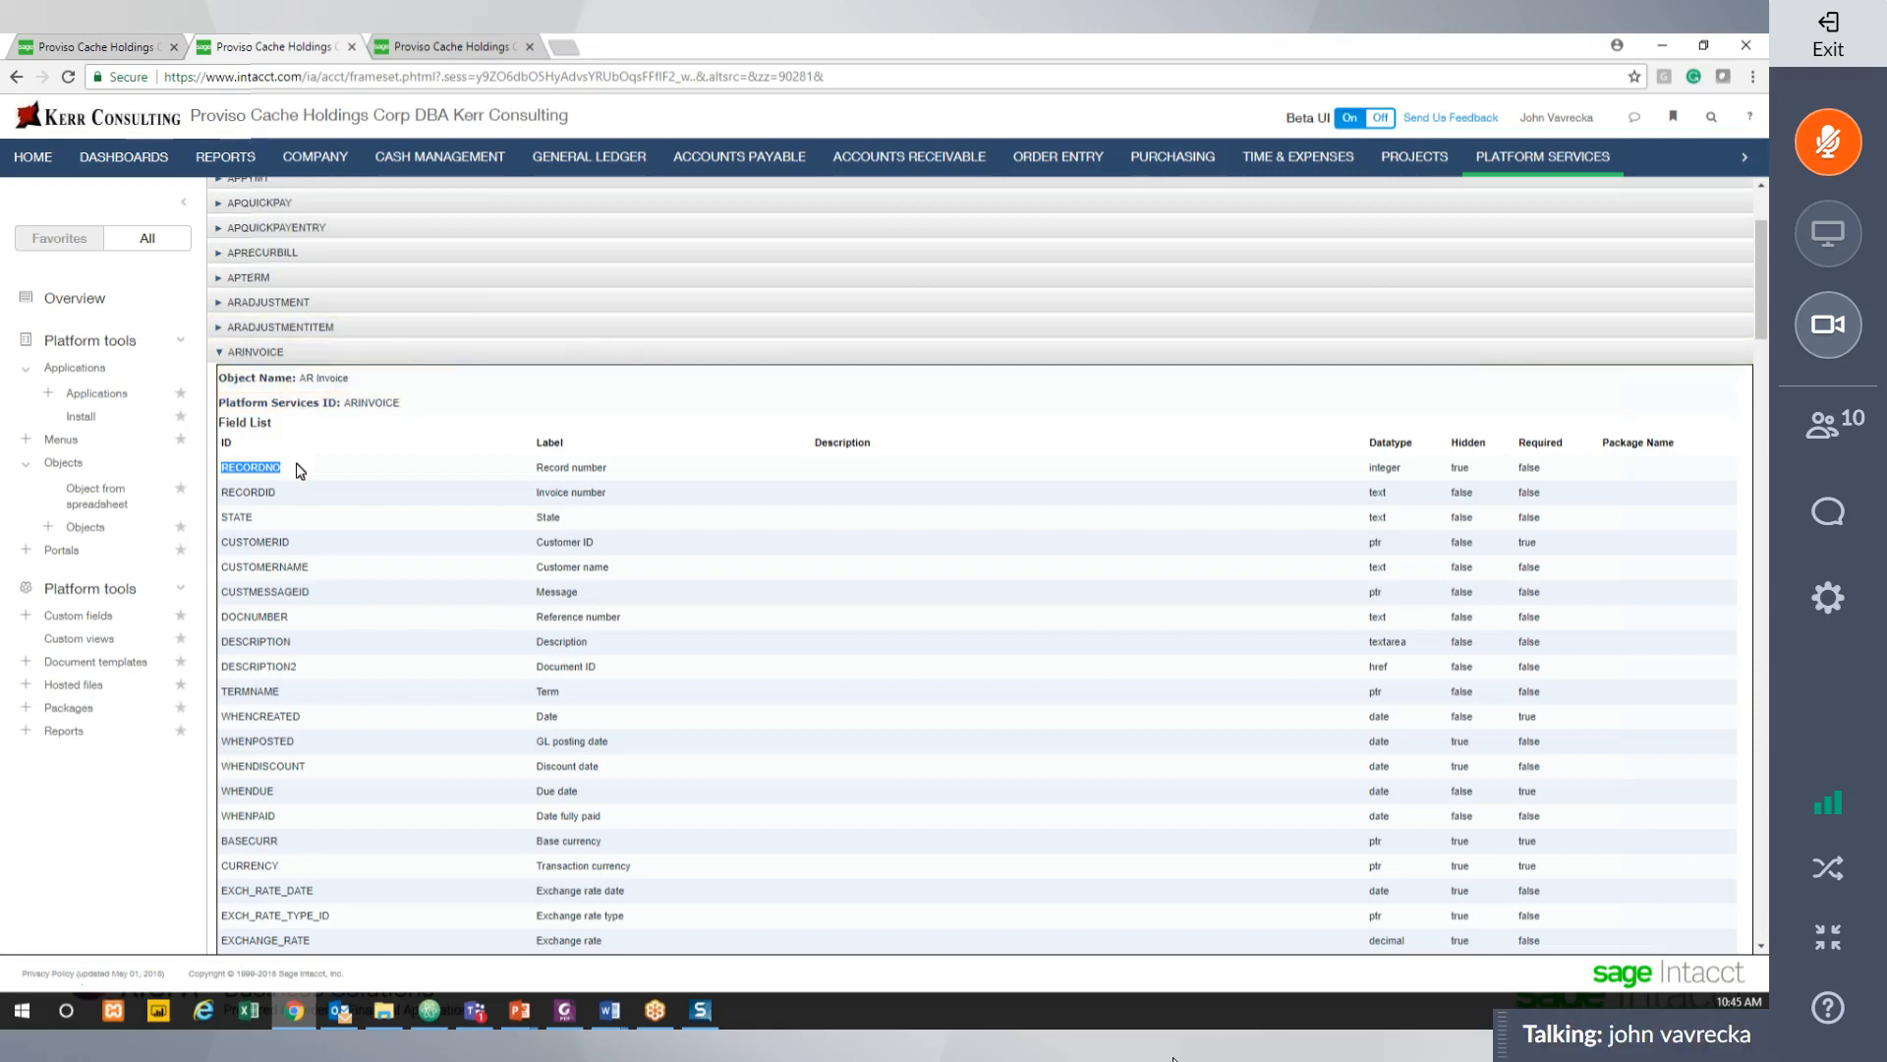
{"action": "left_click", "coordinate": [219, 352]}
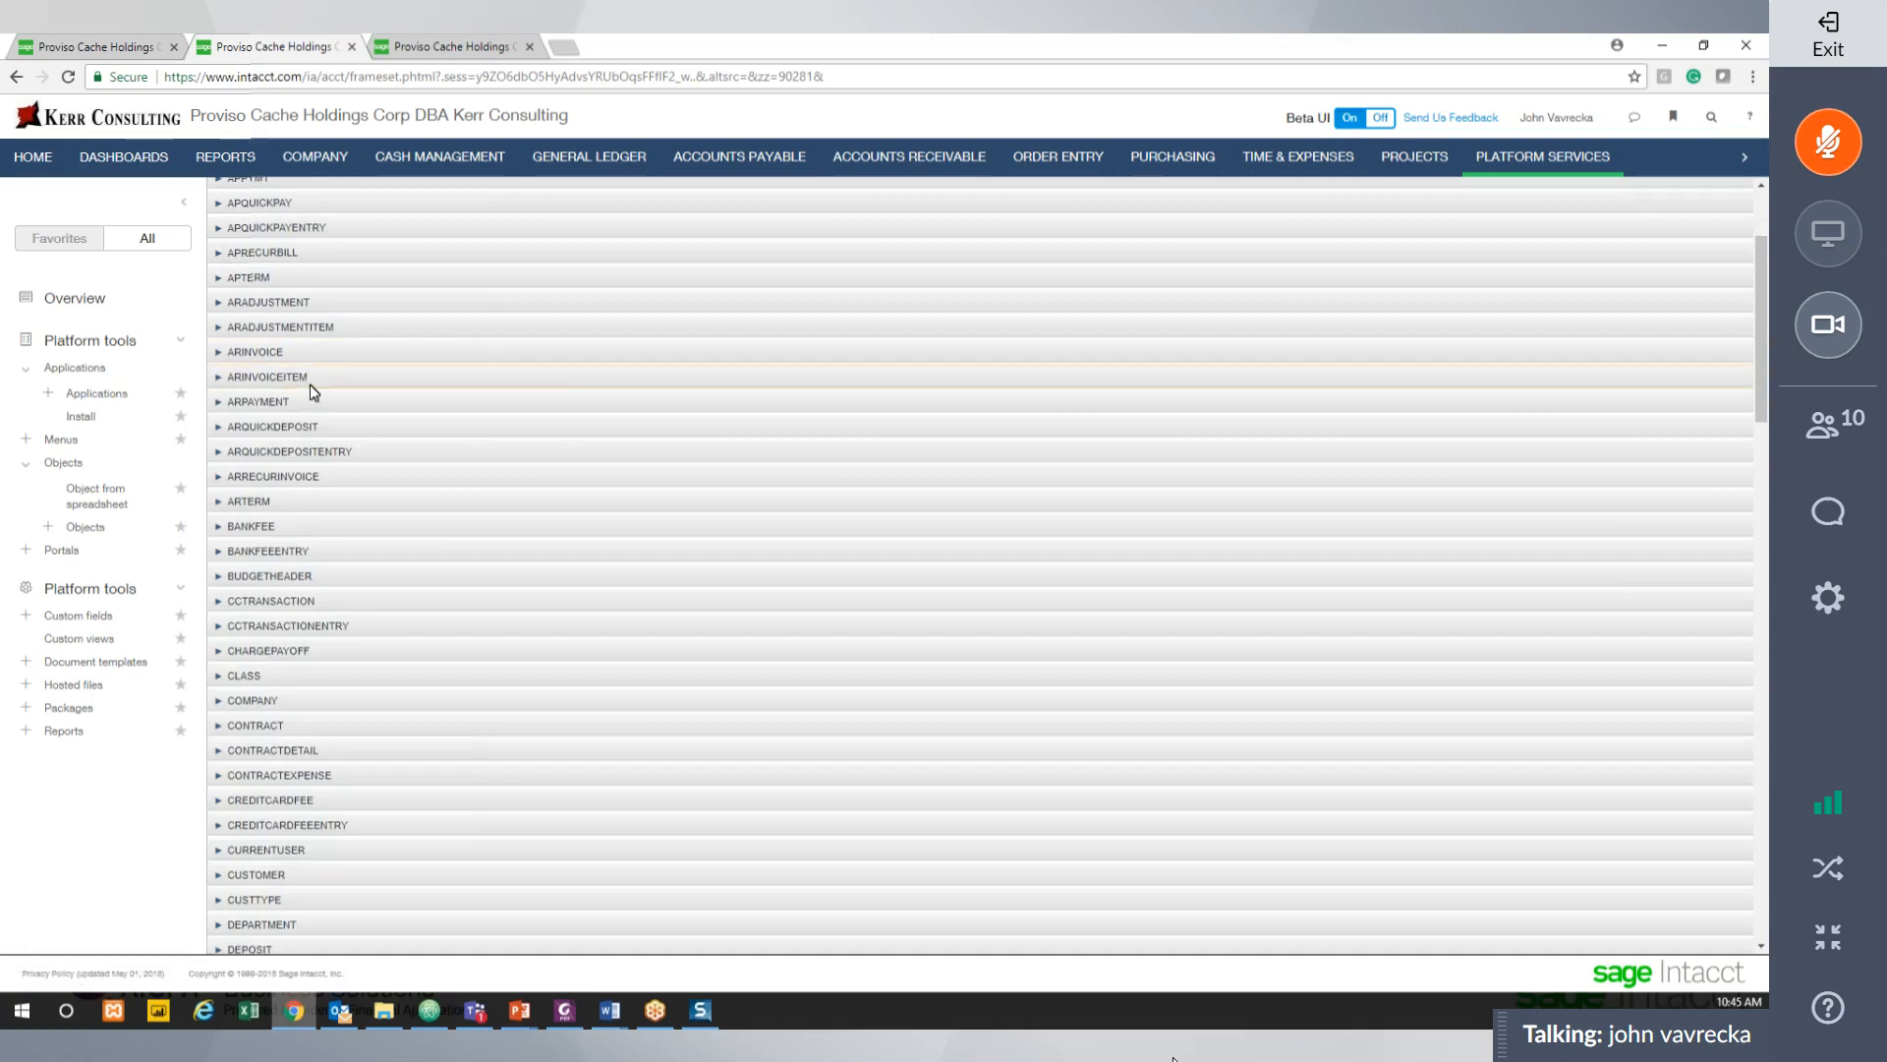
Look through the ARINVOICEITEM field list in the Catalog and collapse the object.
{"action": "left_click", "coordinate": [219, 377]}
{"action": "scroll", "coordinate": [349, 722], "scroll_direction": "down", "scroll_amount": 4}
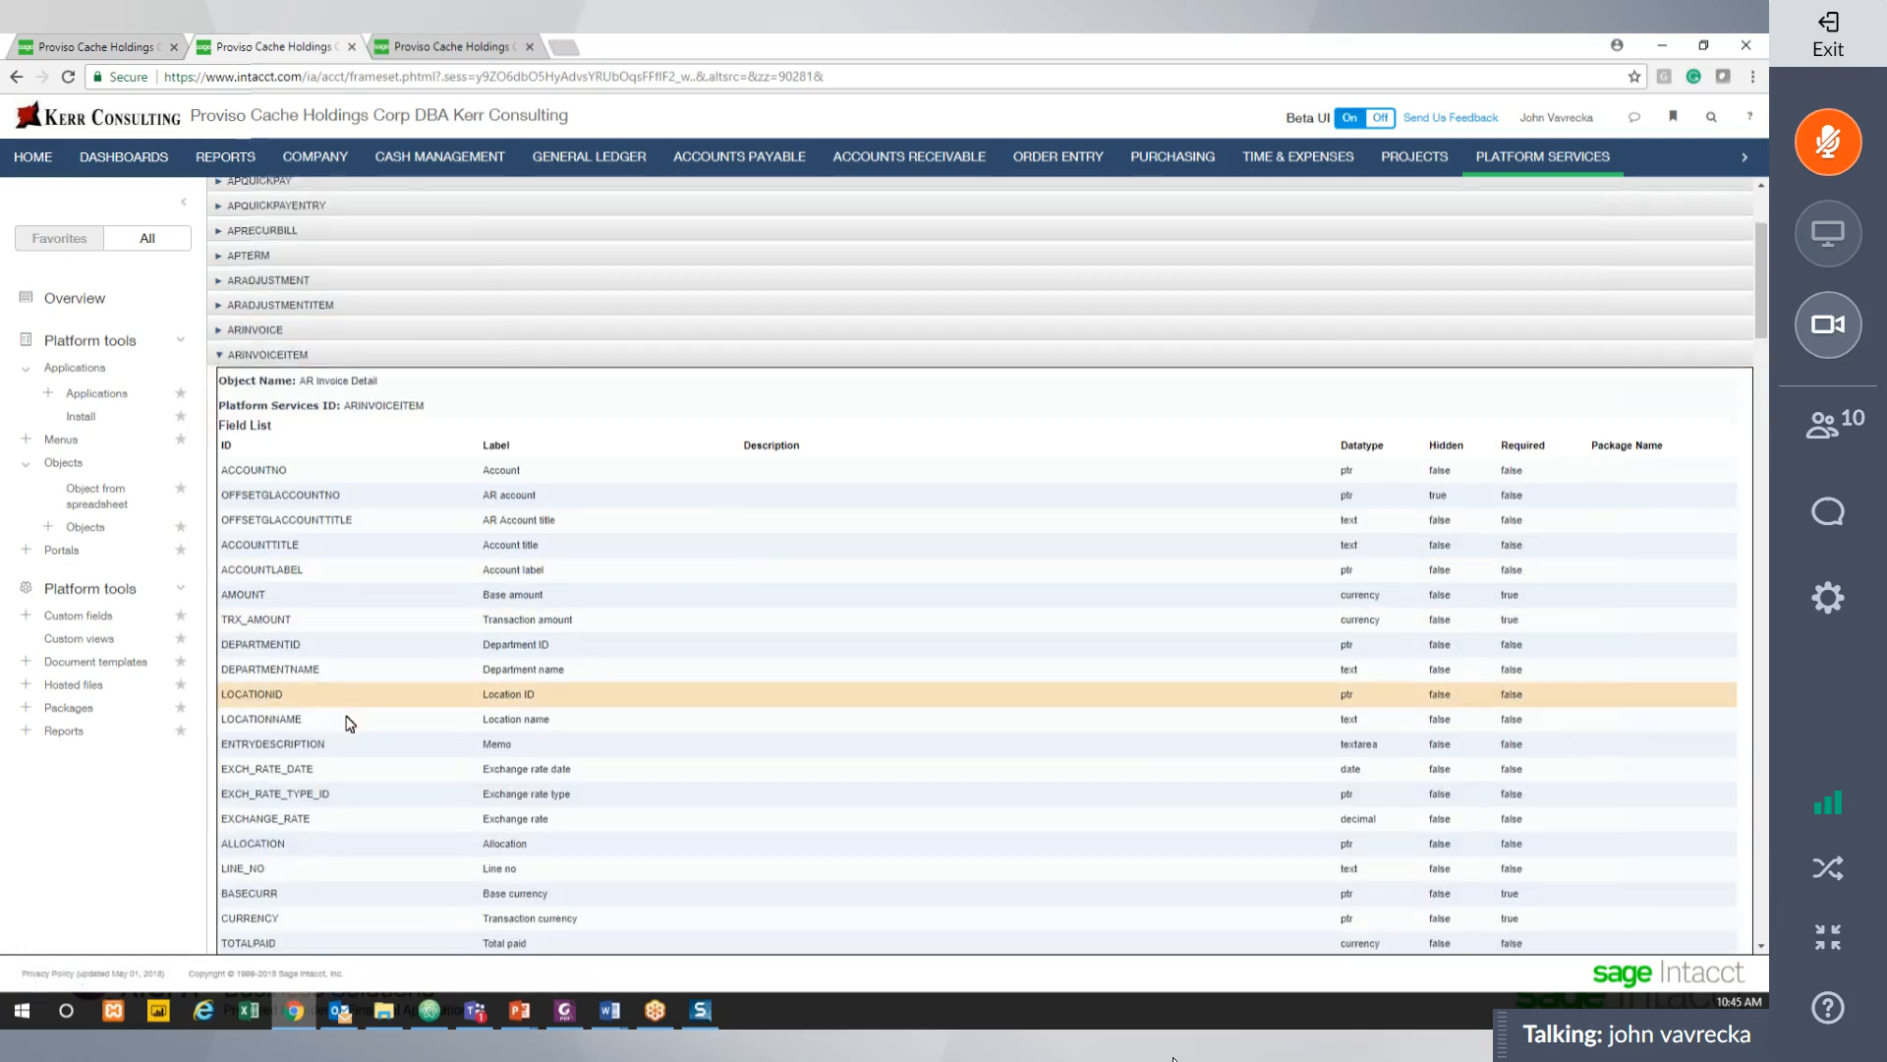
{"action": "scroll", "coordinate": [349, 721], "scroll_direction": "up", "scroll_amount": 10}
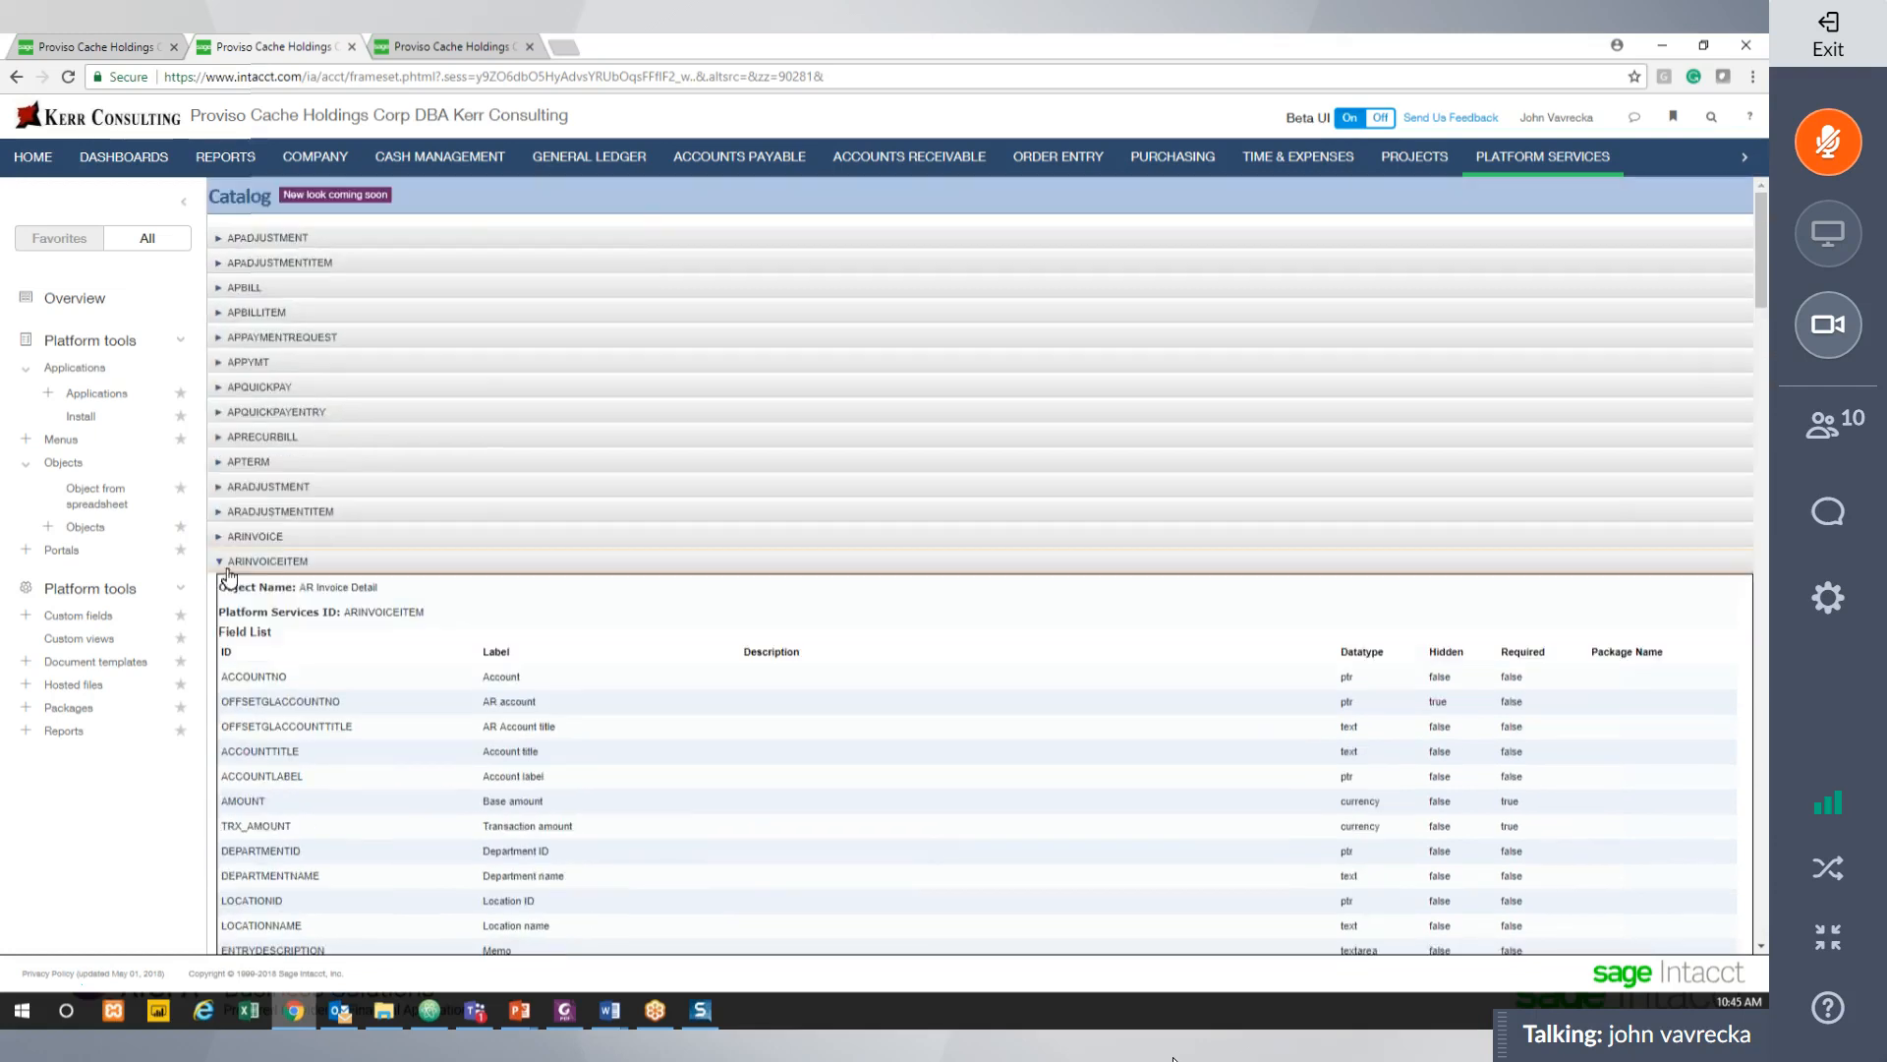
{"action": "left_click", "coordinate": [219, 562]}
Browse the Catalog to the SODOCUMENT and SODOCUMENTENTRY objects and glance at the meeting chat.
{"action": "scroll", "coordinate": [297, 614], "scroll_direction": "down", "scroll_amount": 12}
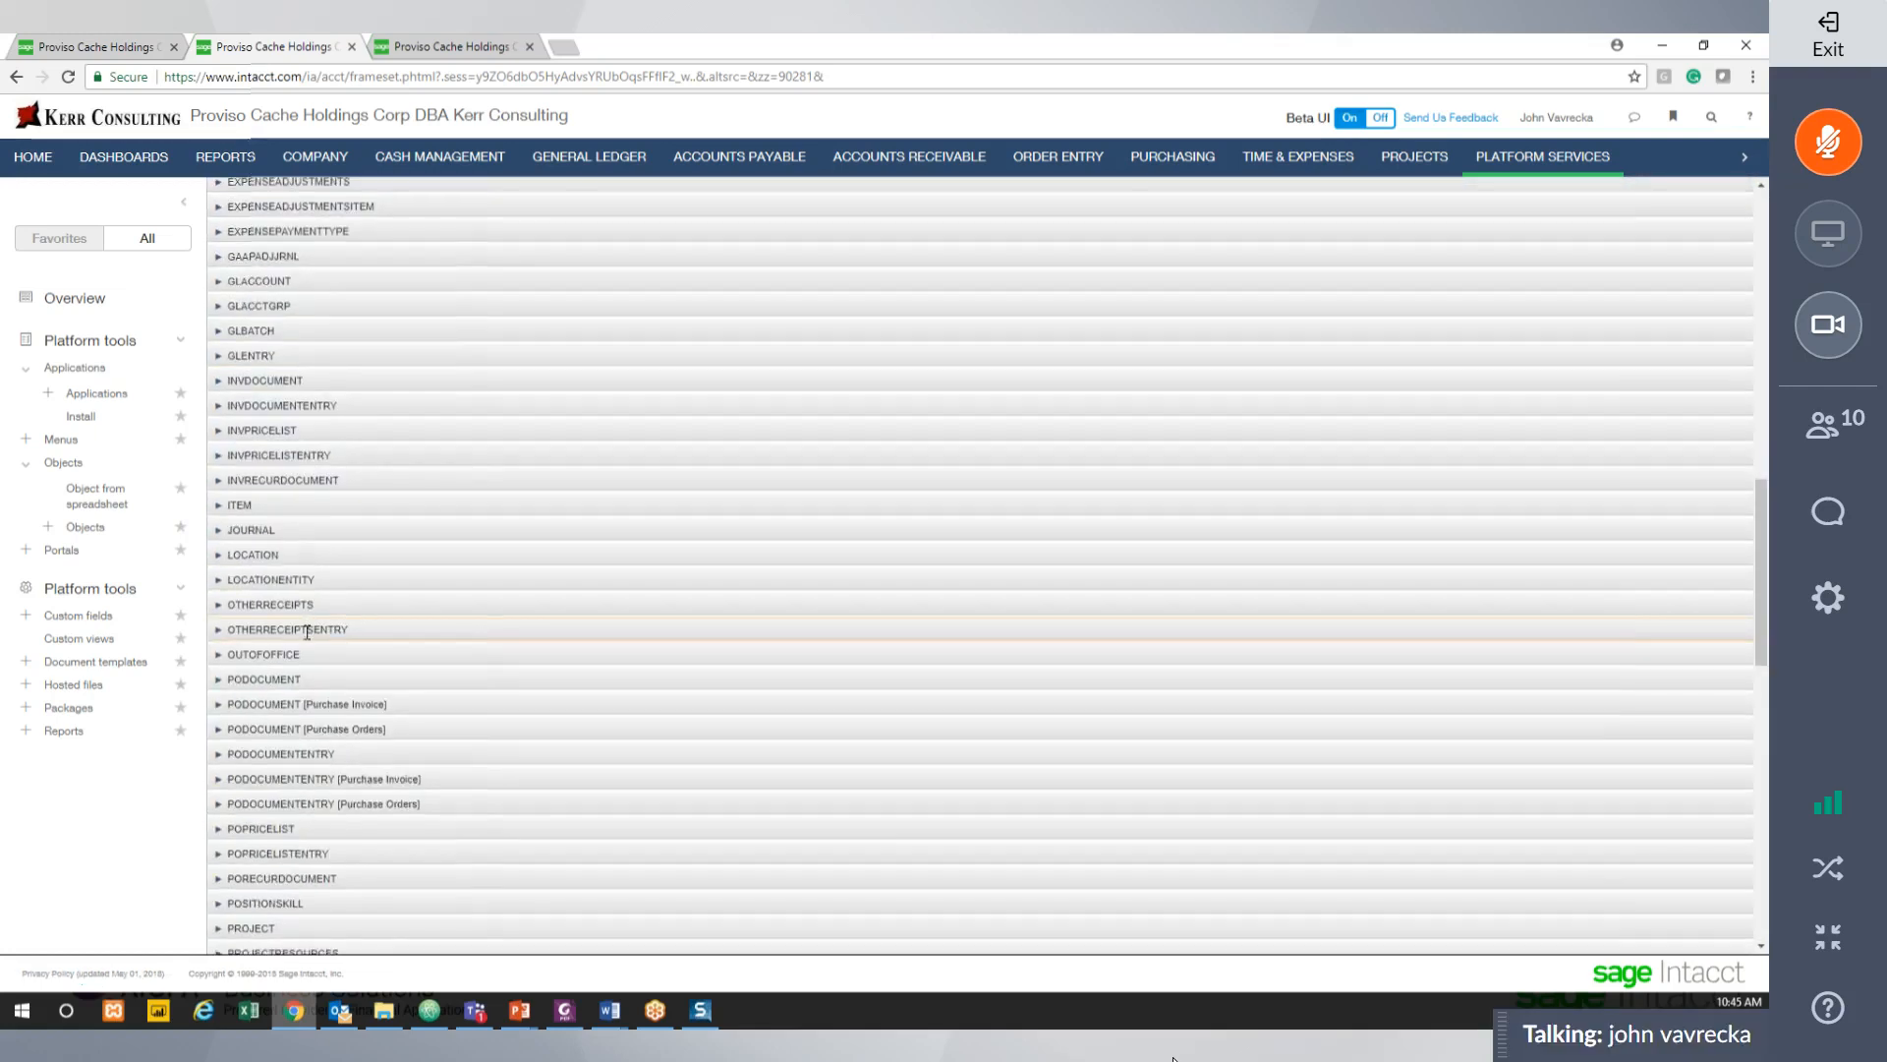
{"action": "scroll", "coordinate": [302, 630], "scroll_direction": "down", "scroll_amount": 6}
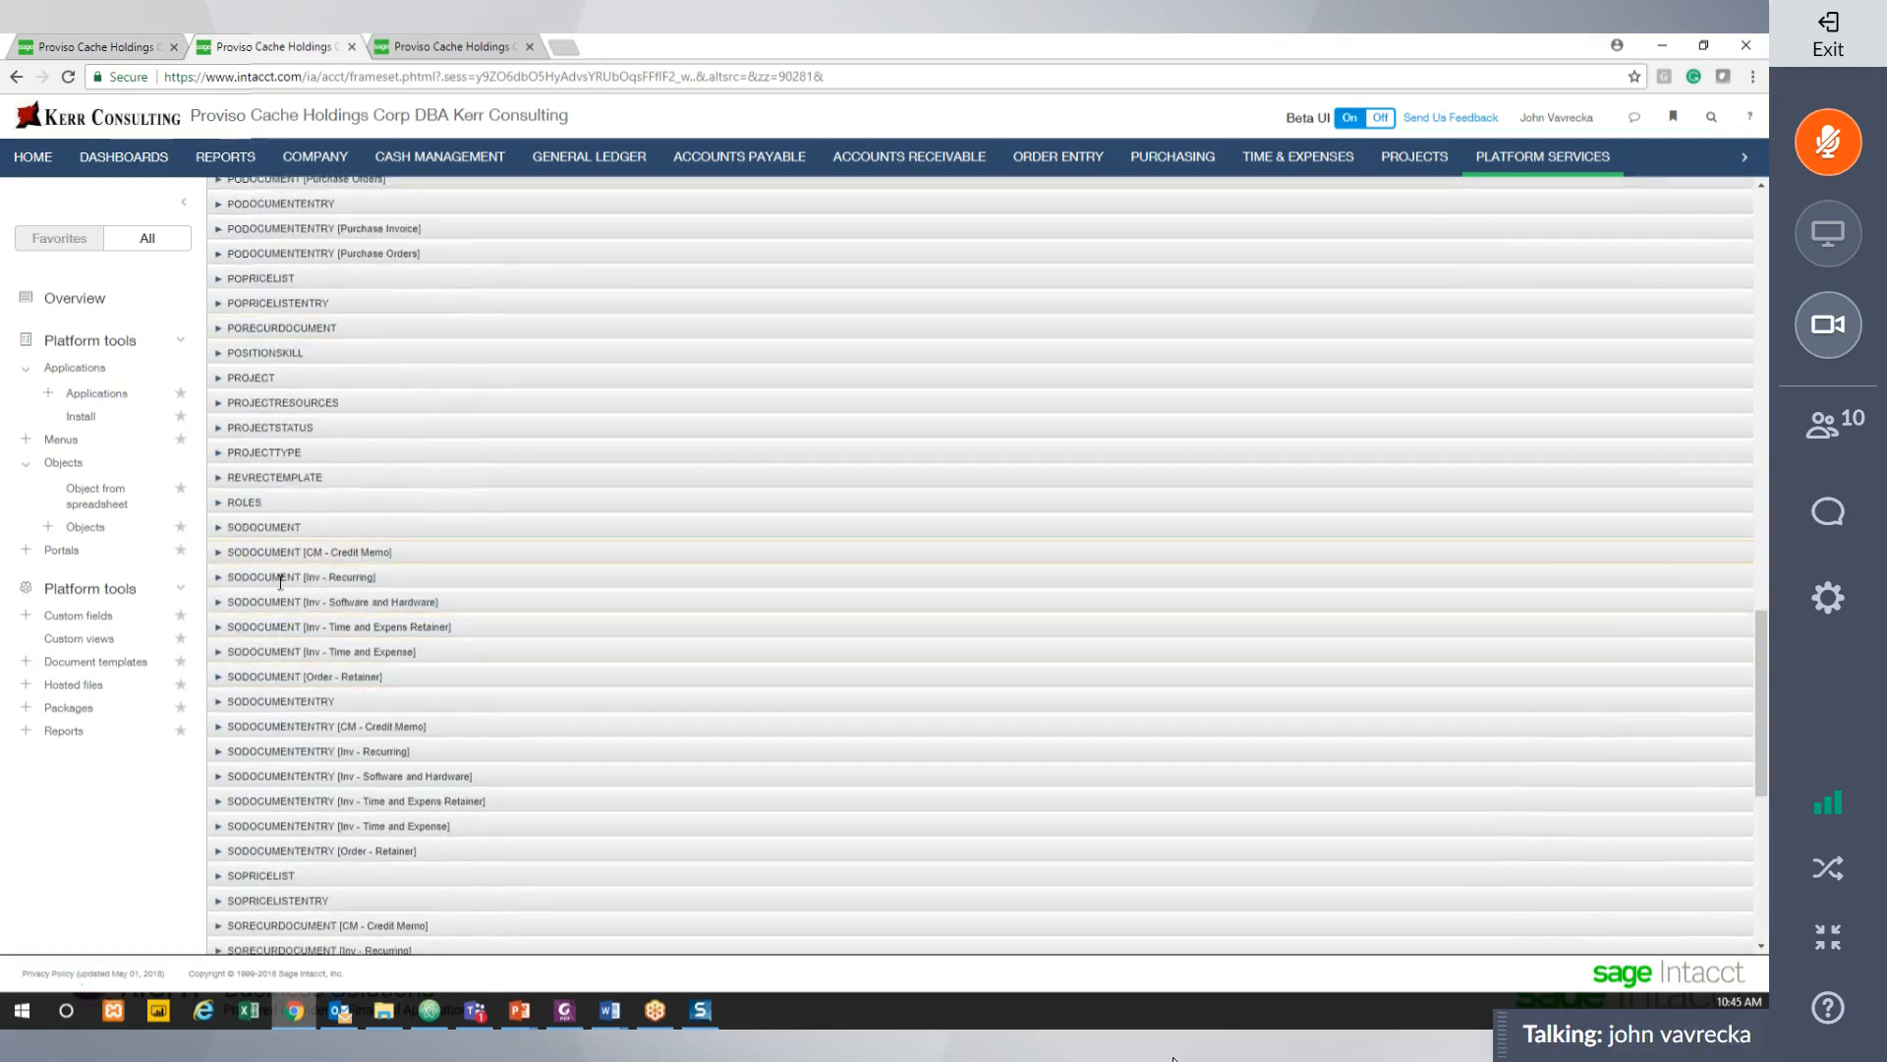
{"action": "left_click", "coordinate": [1827, 511]}
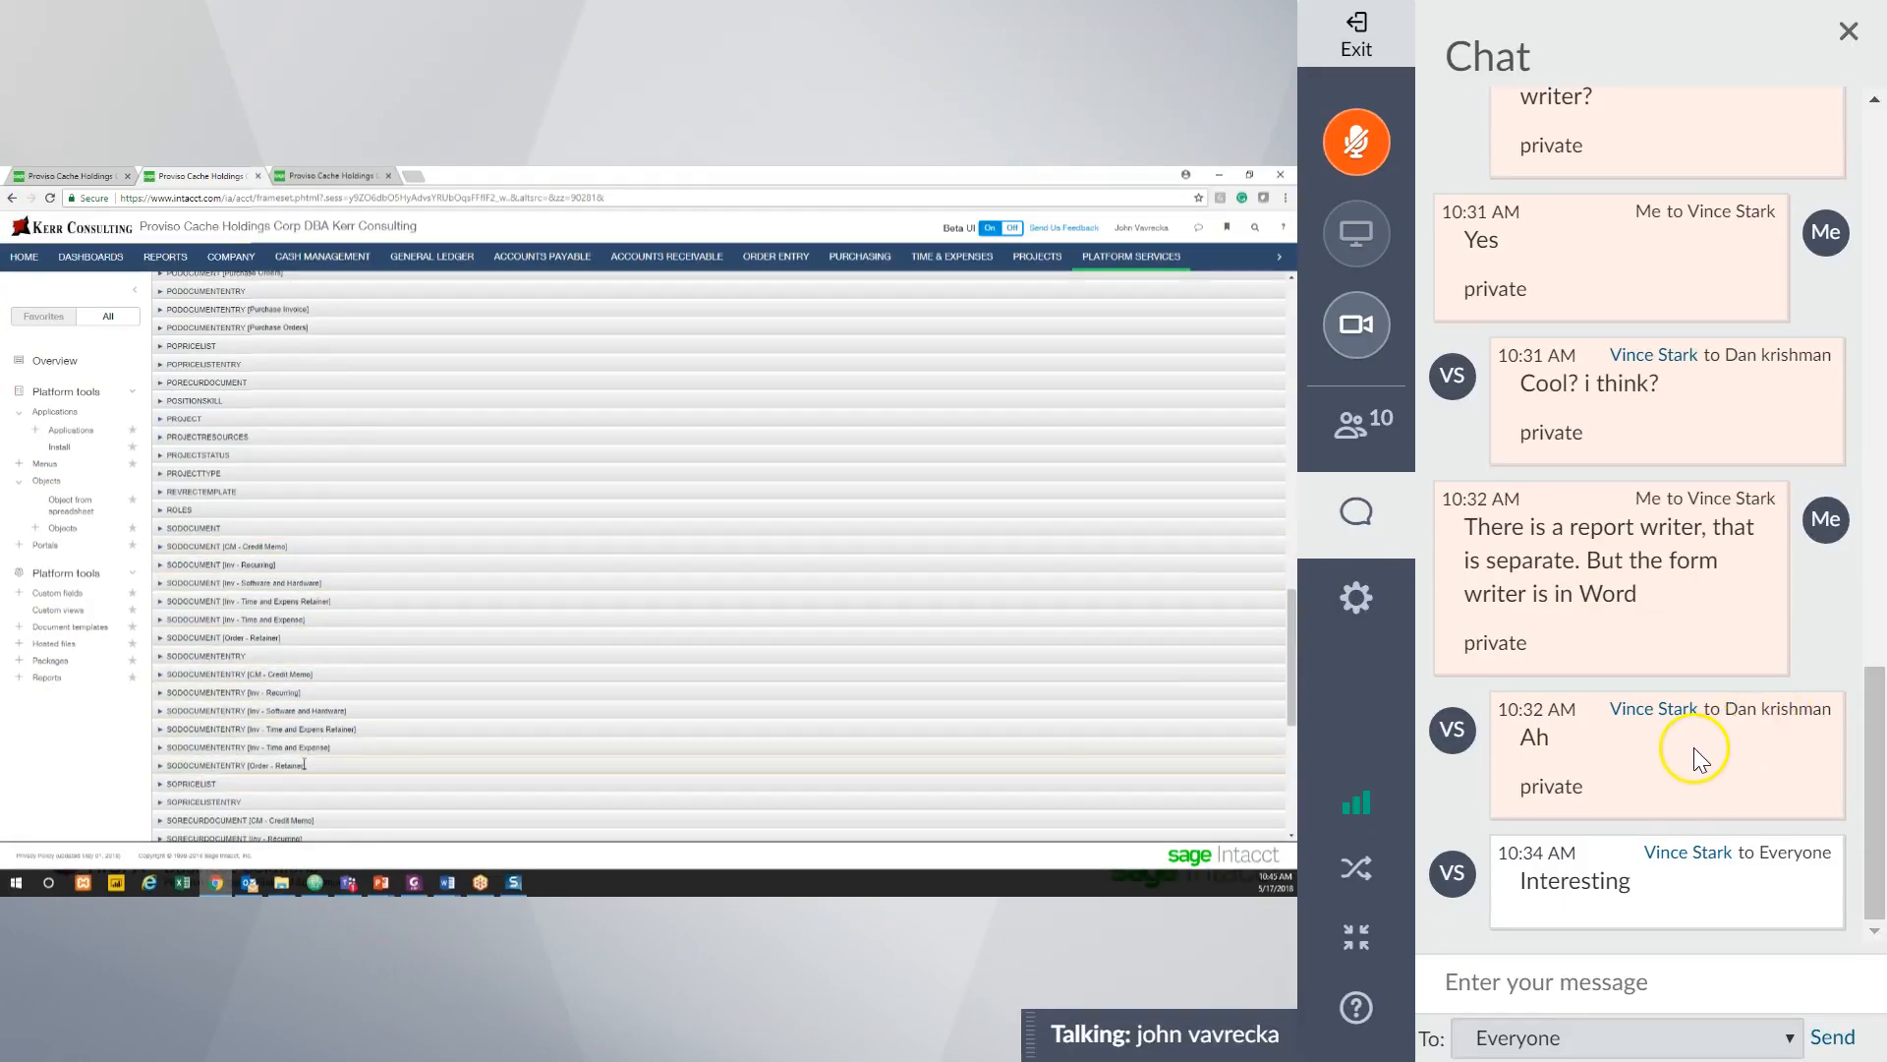
{"action": "left_click", "coordinate": [1343, 520]}
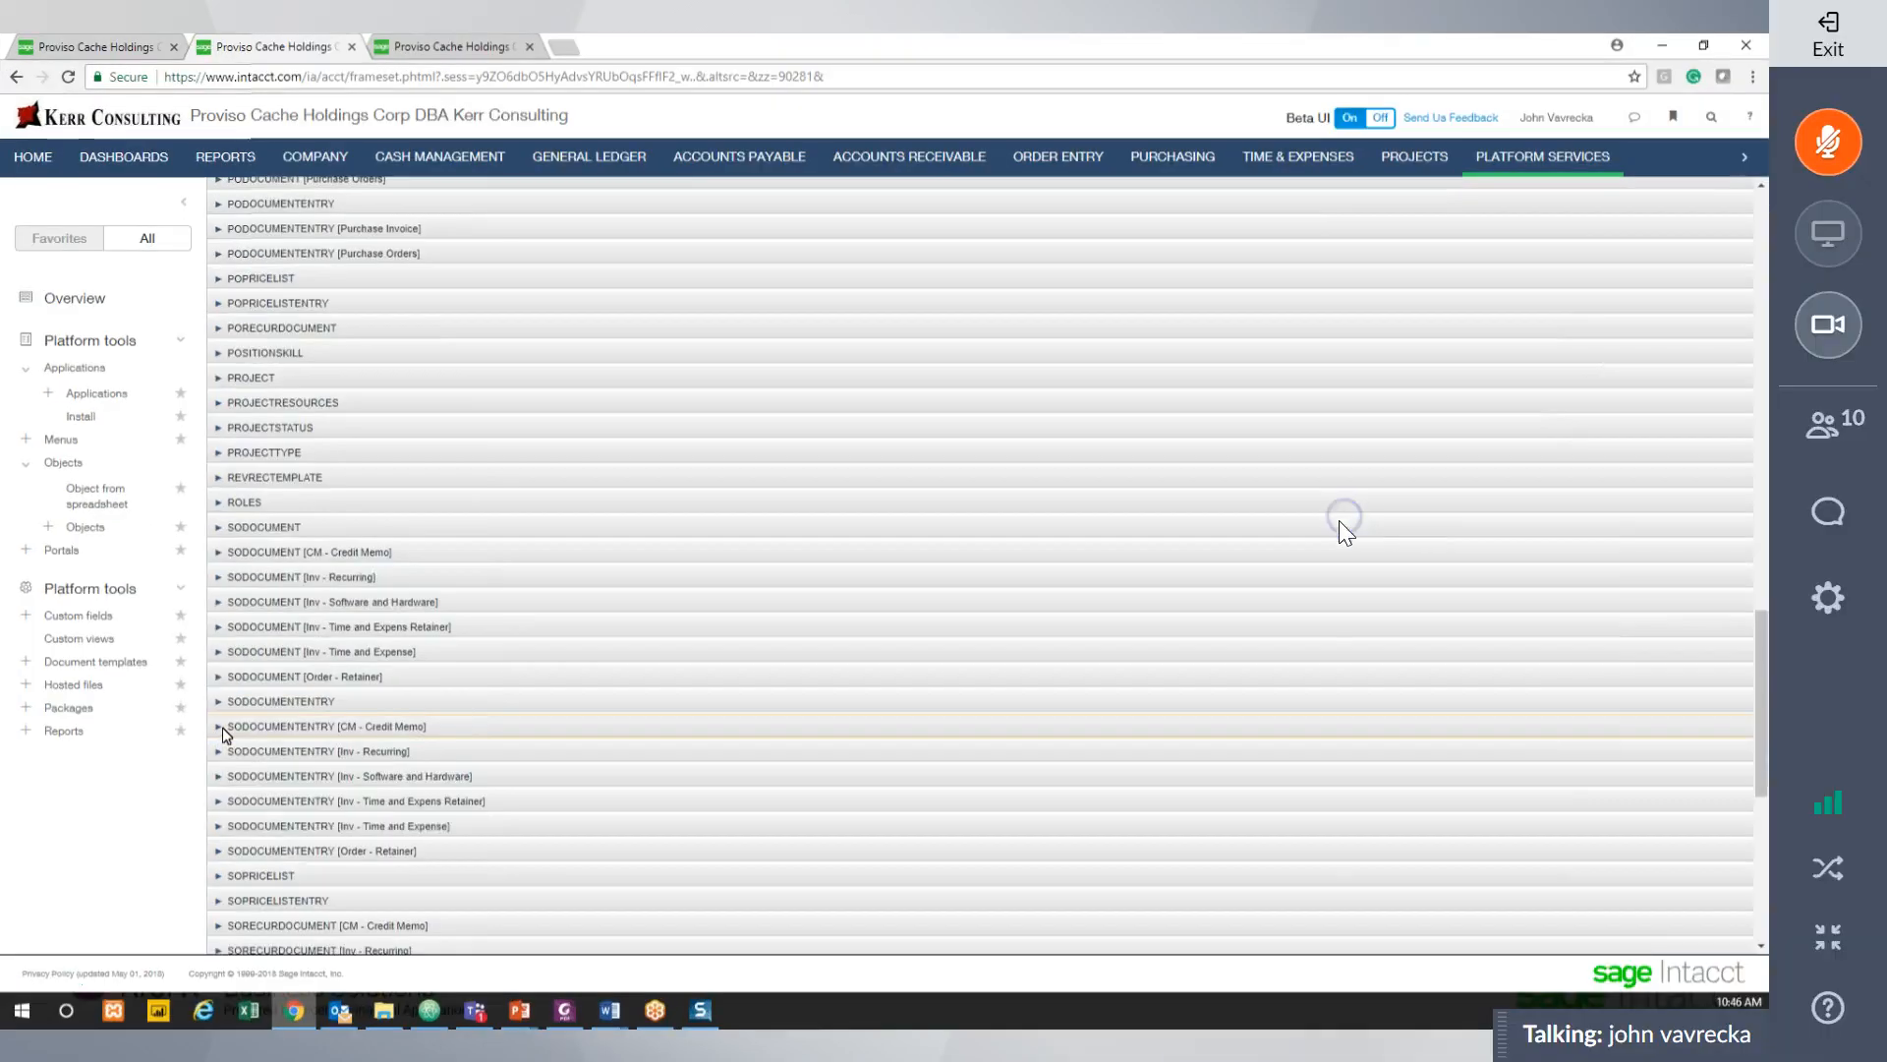
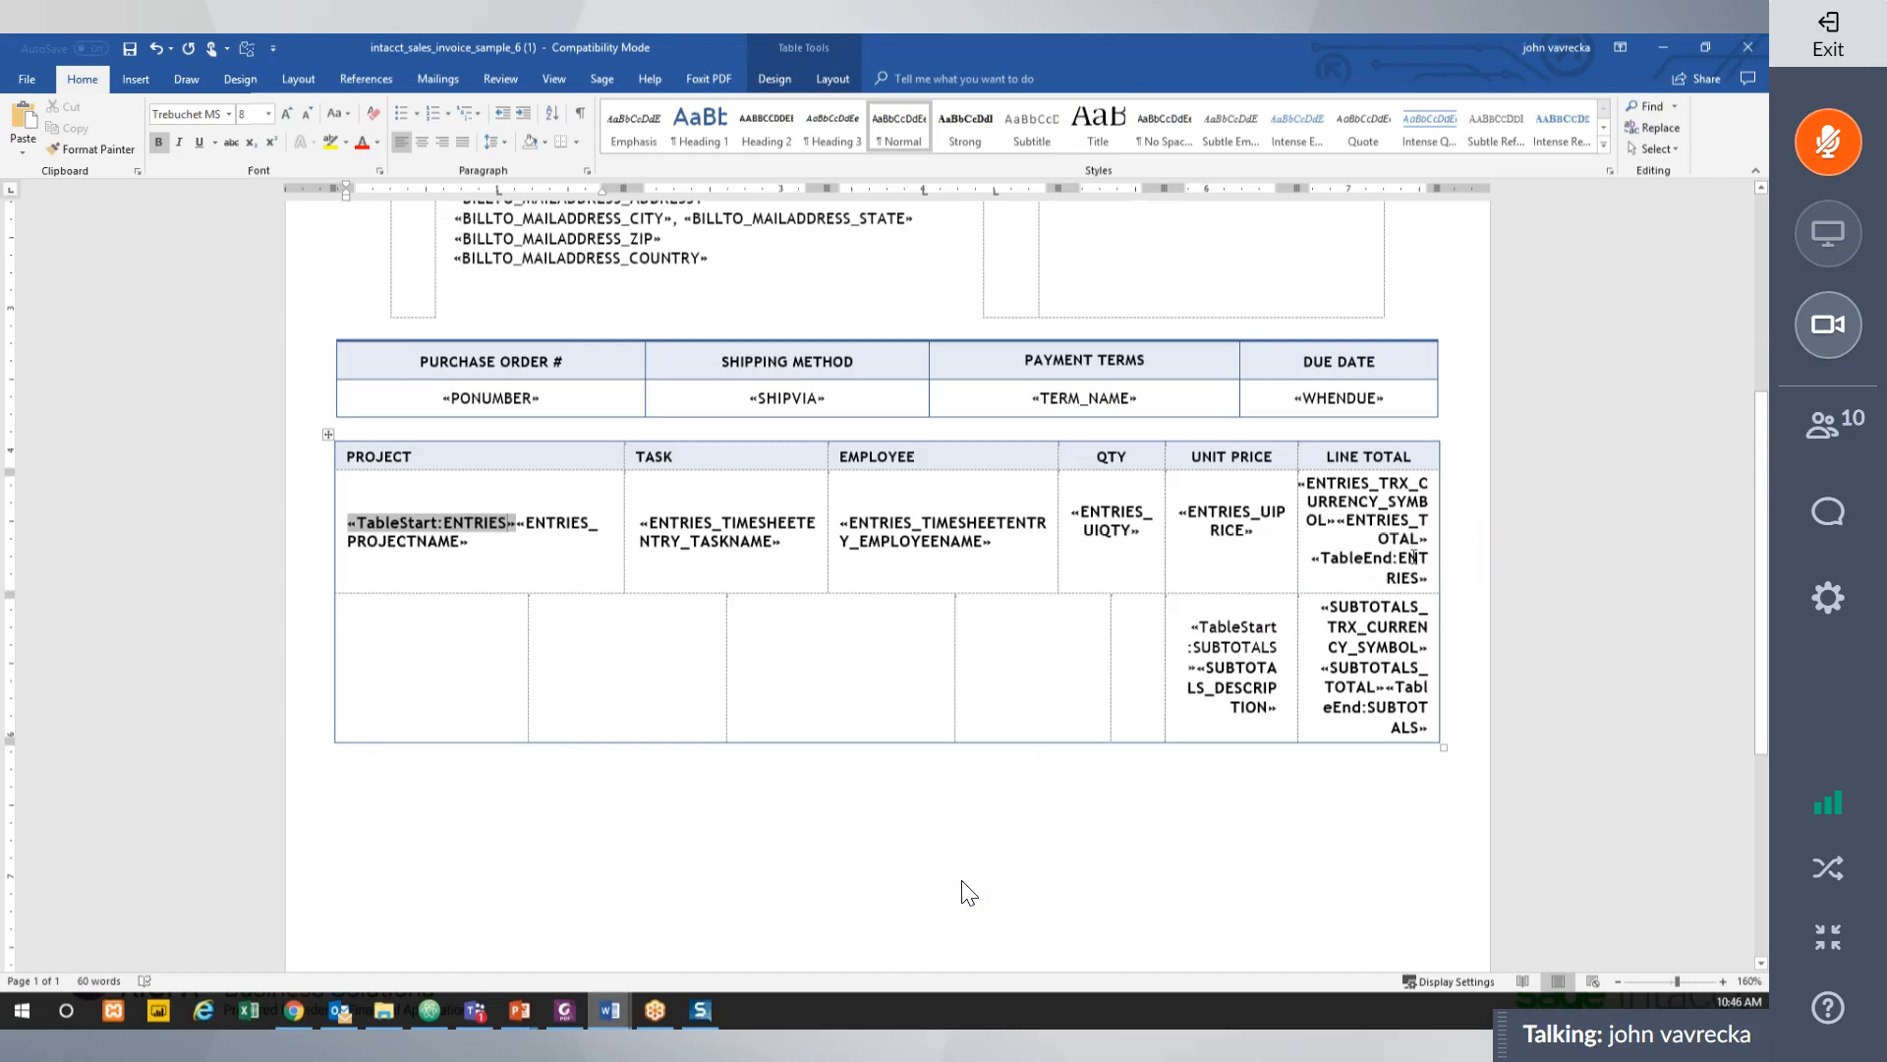
Highlight the TableEnd:ENTRIES merge field in the LINE TOTAL column of the Word template.
{"action": "left_click_drag", "start_coordinate": [1319, 559], "coordinate": [1428, 579]}
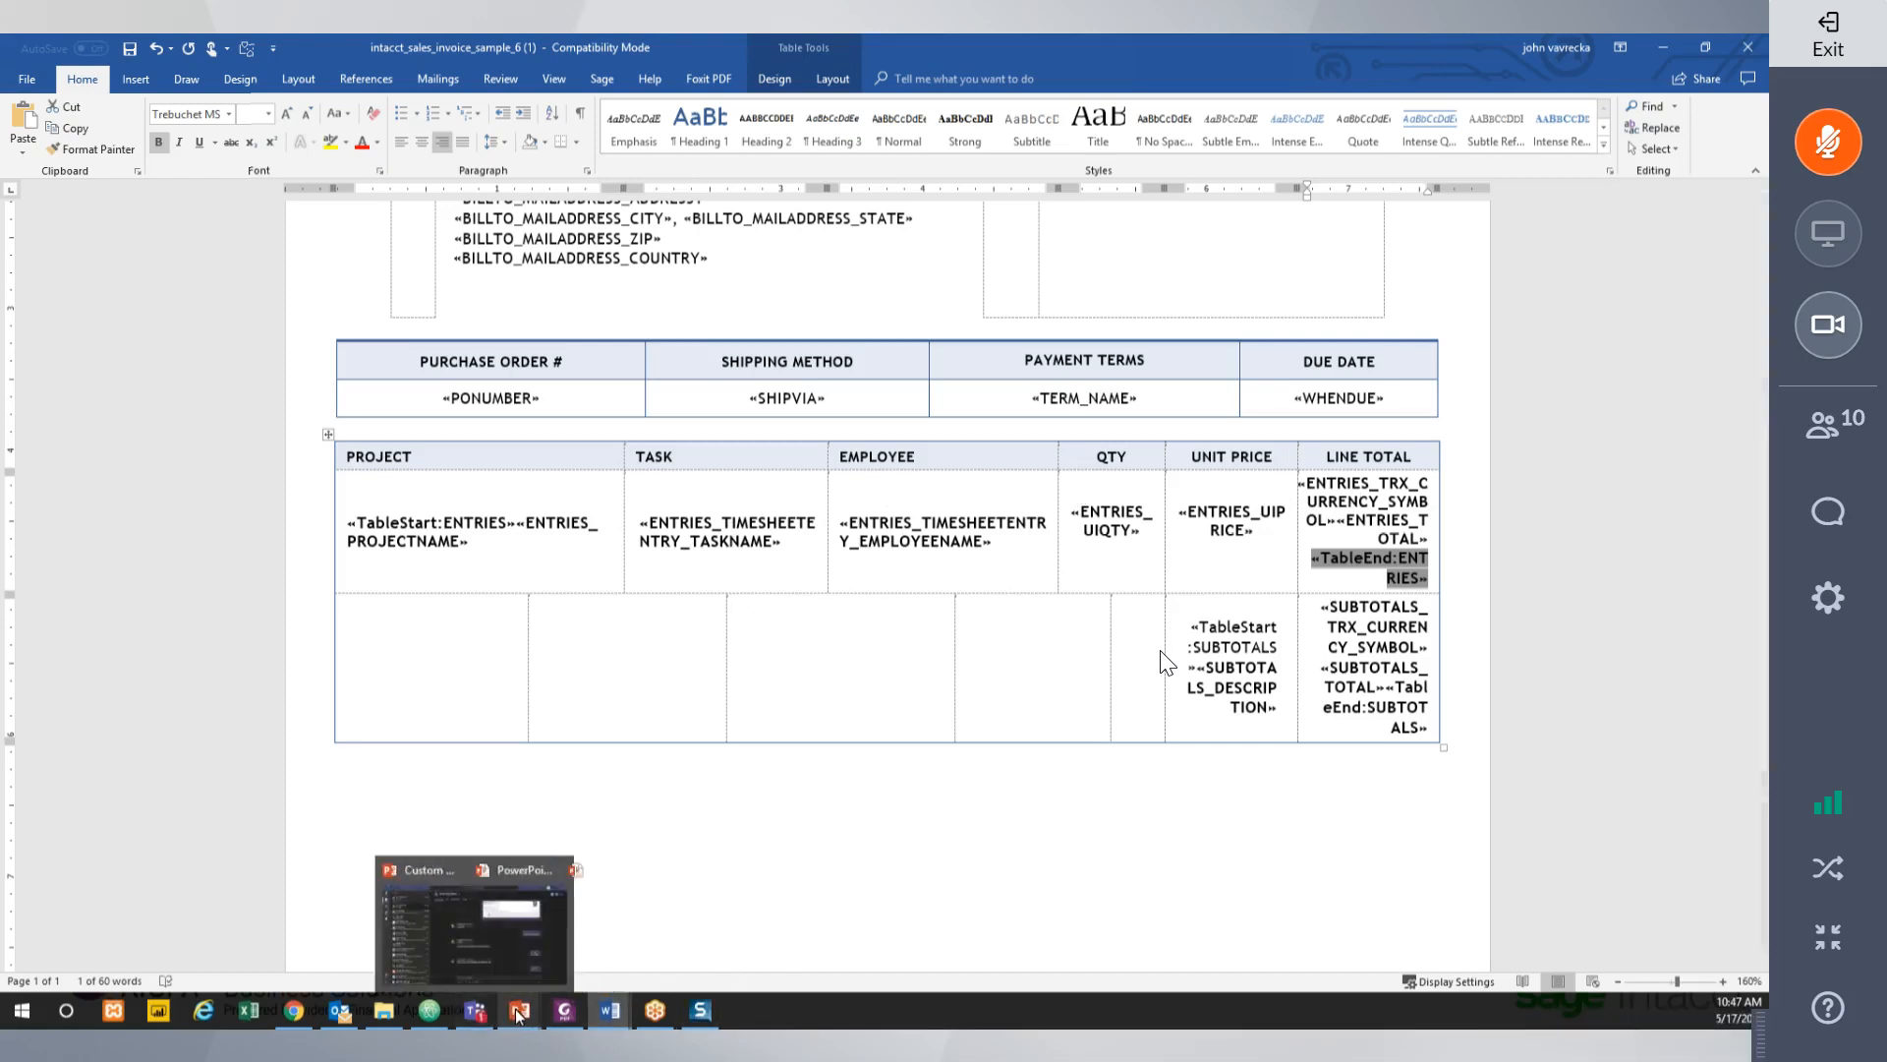
In the browser, leave the document template without saving and view the entries of the PCT International Time and Expense invoice in Order Entry.
{"action": "mouse_move", "coordinate": [563, 1011]}
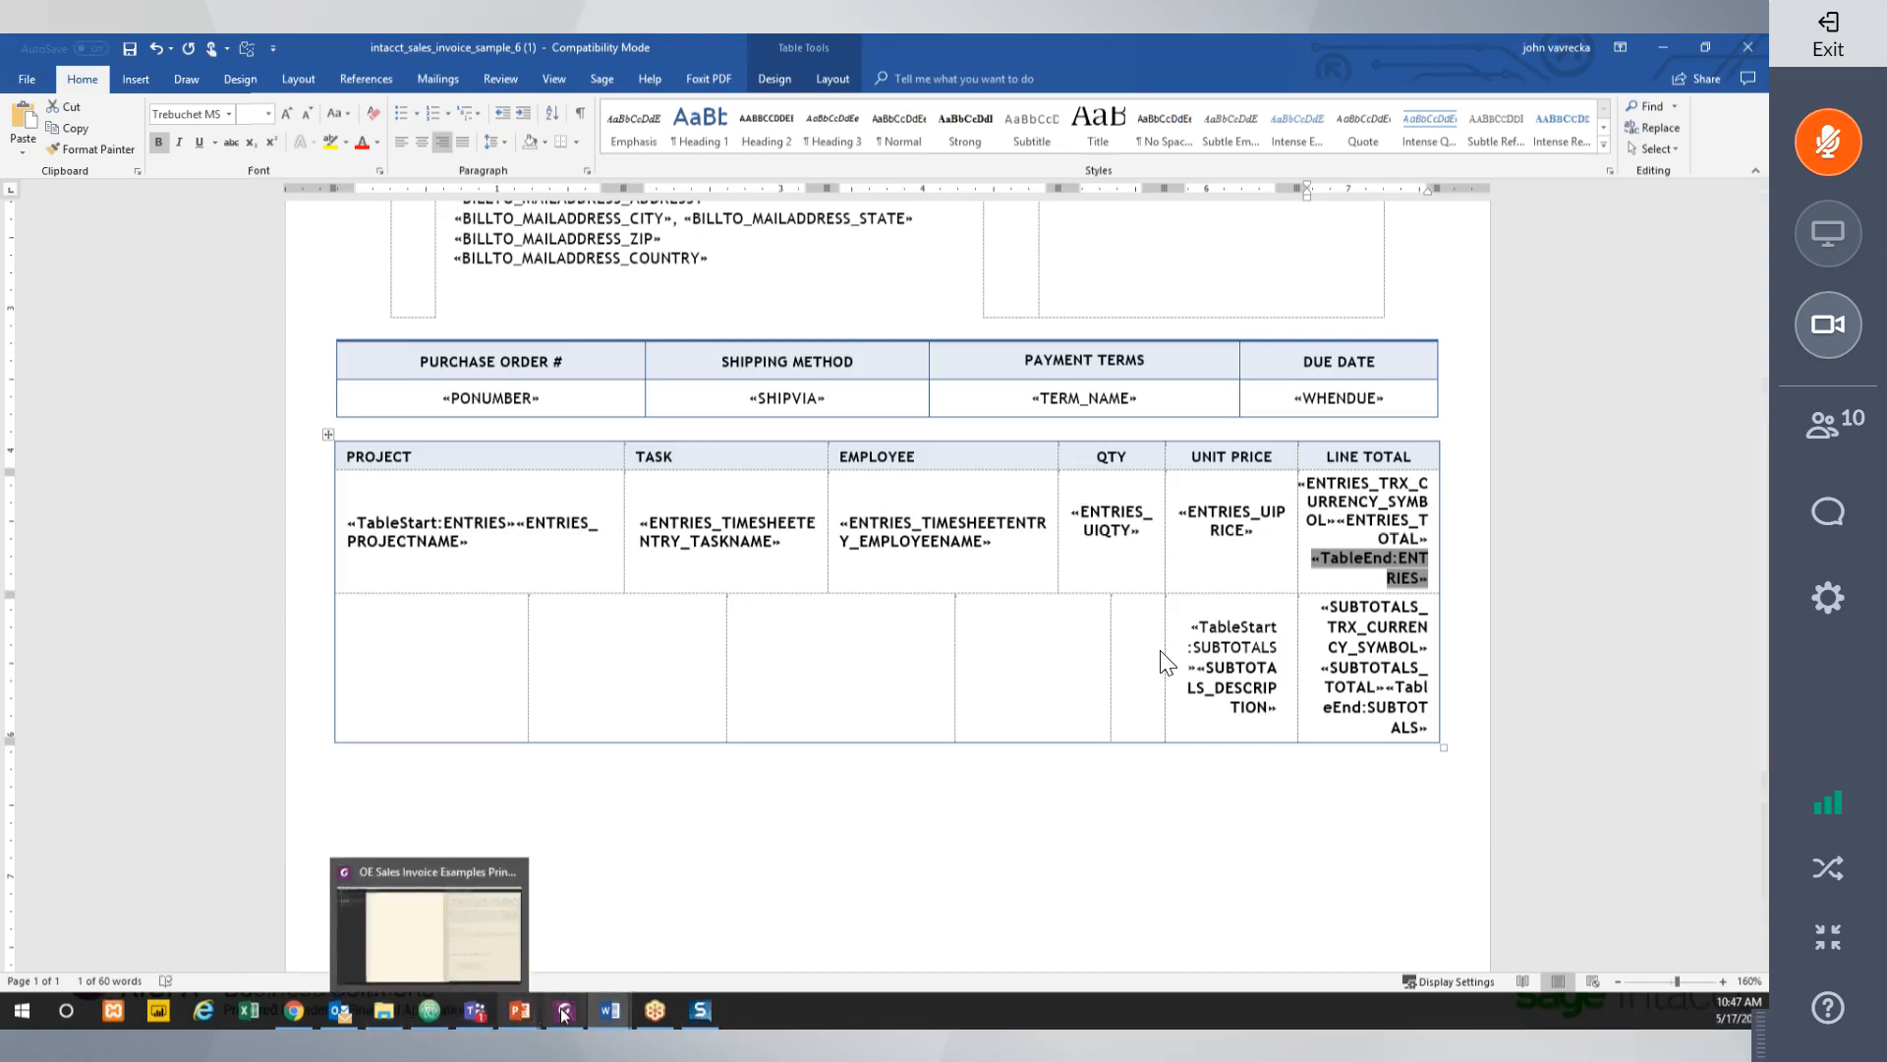
{"action": "left_click", "coordinate": [294, 1010]}
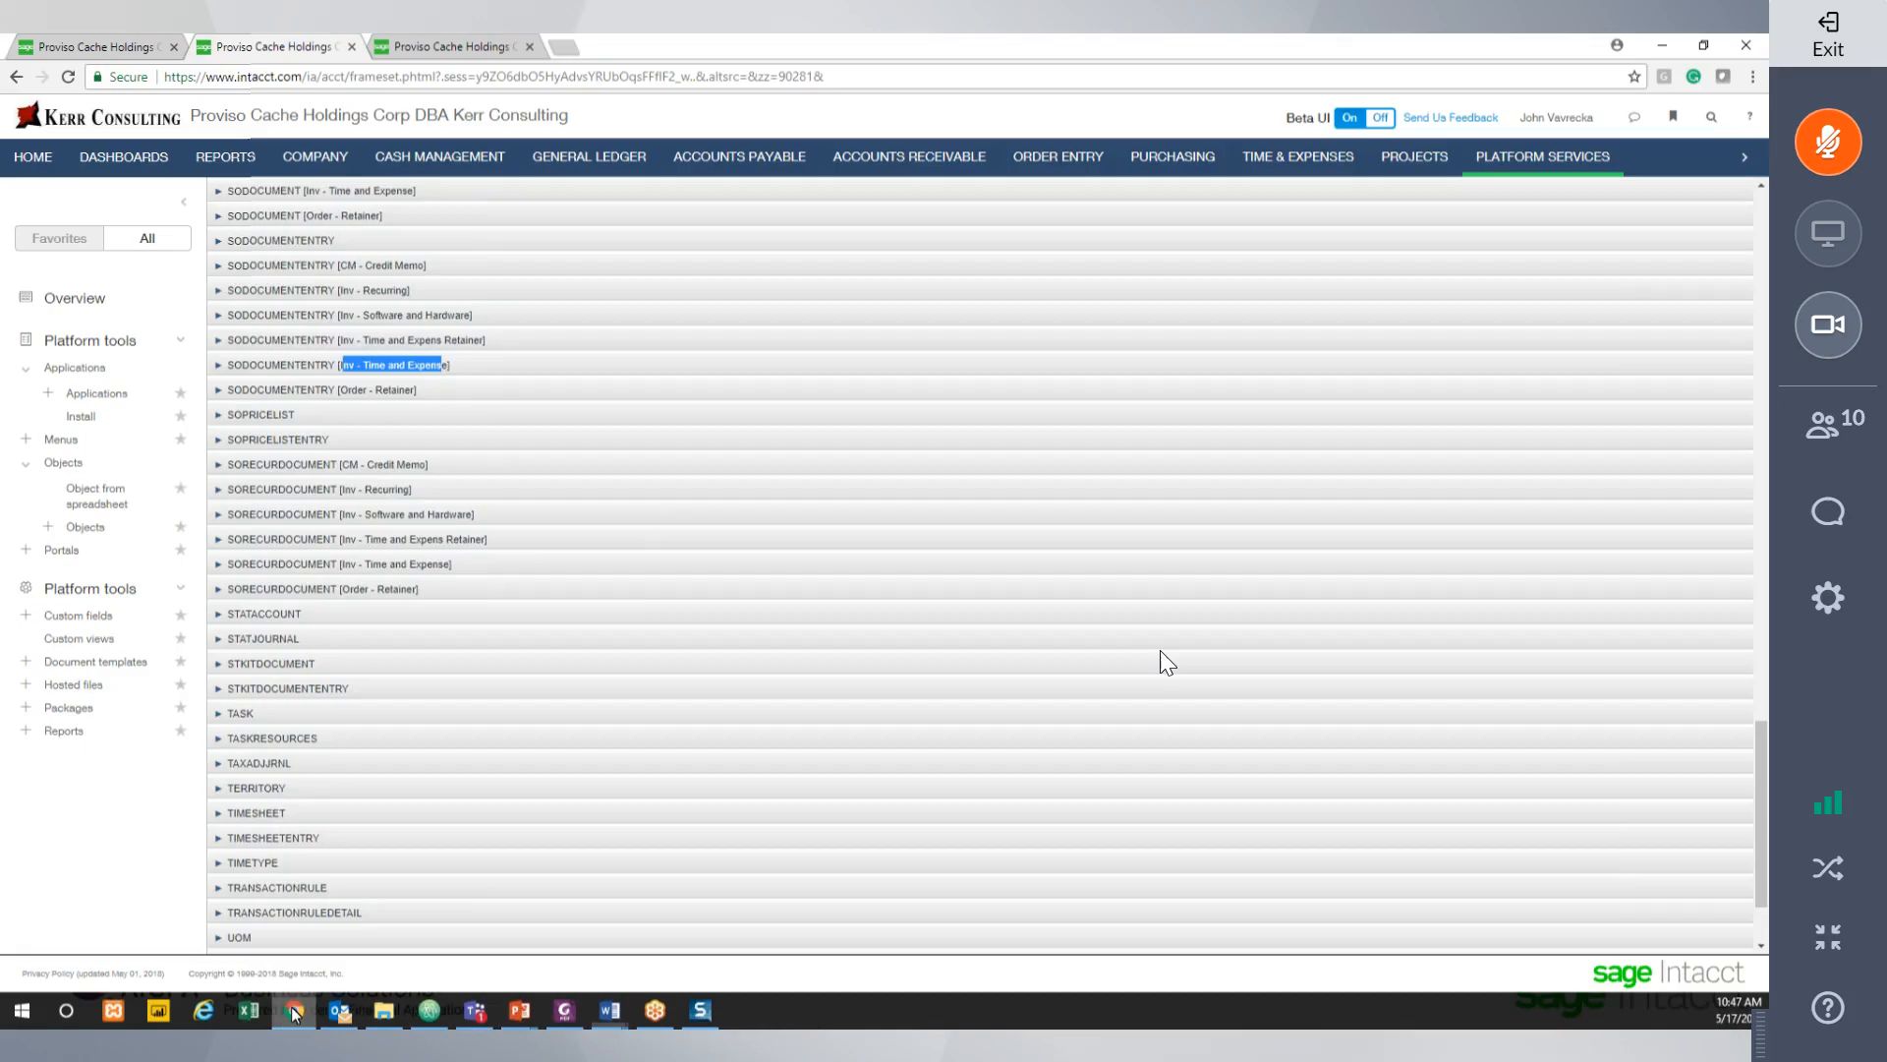
{"action": "left_click", "coordinate": [490, 51]}
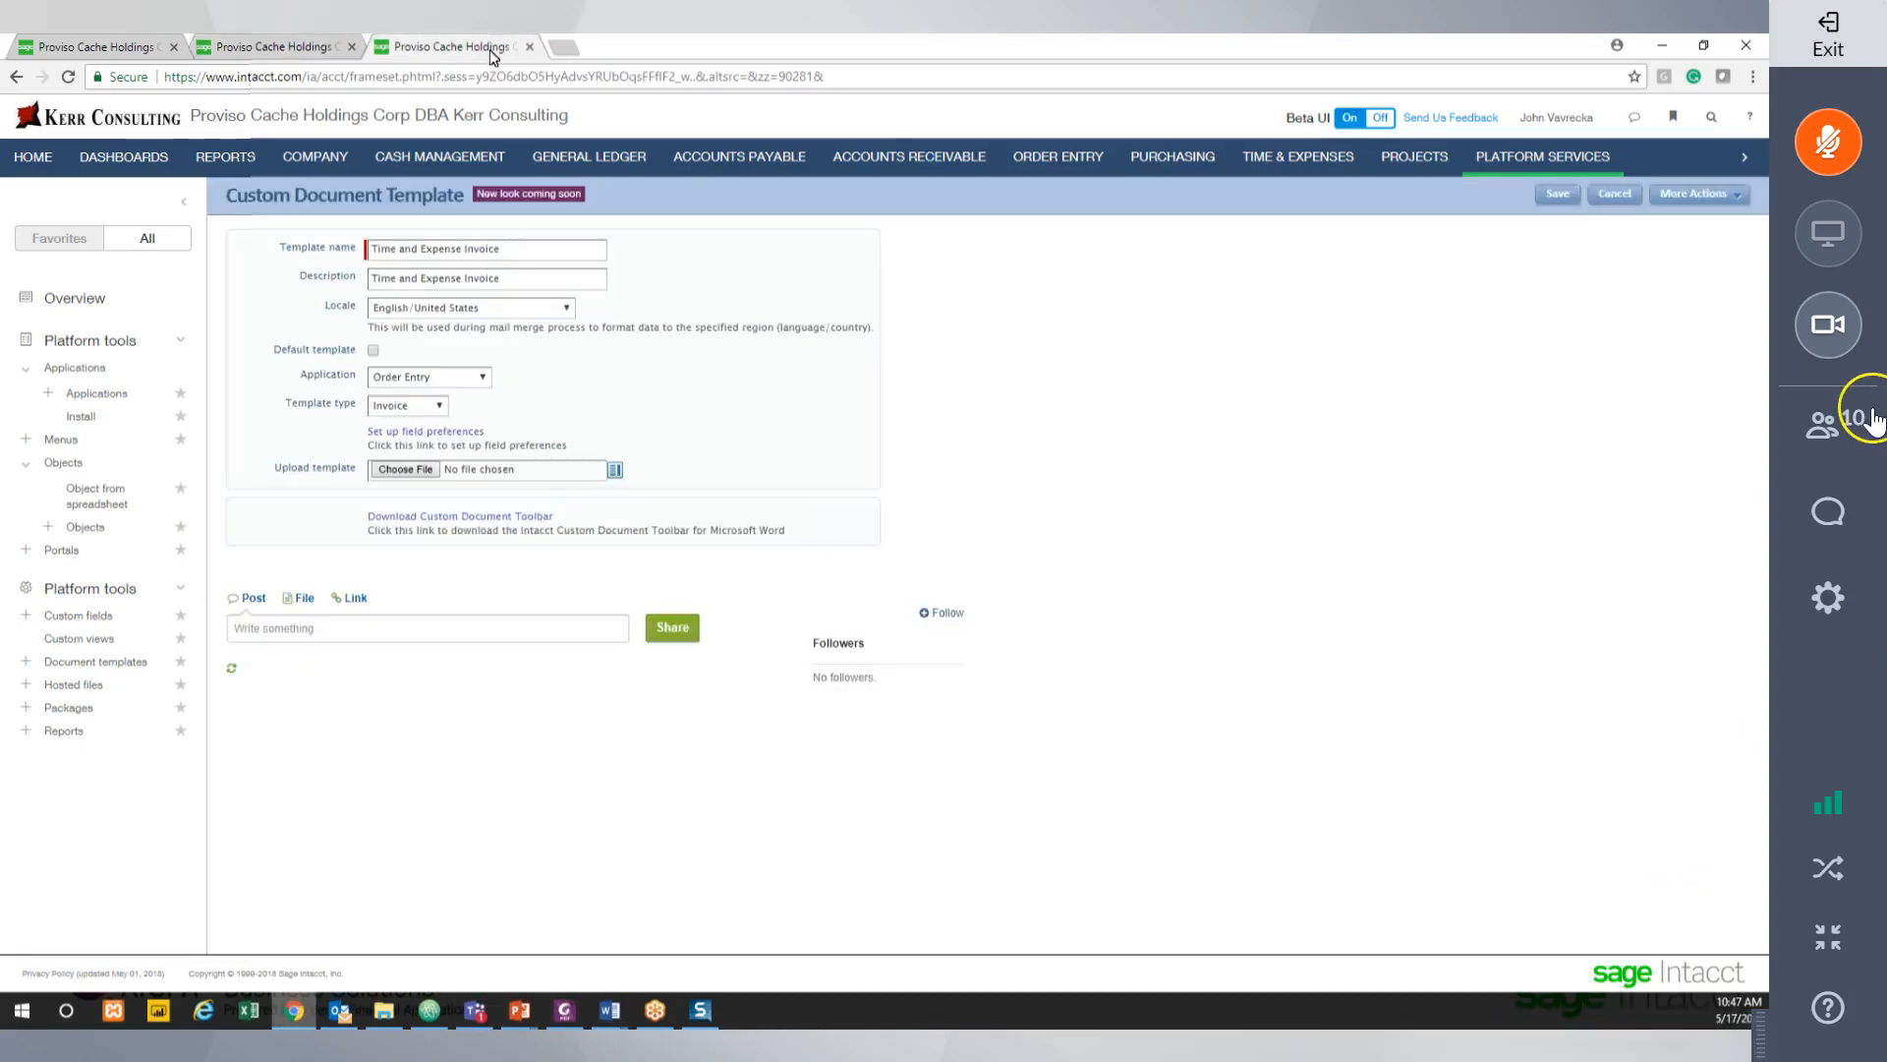
{"action": "left_click", "coordinate": [1062, 157]}
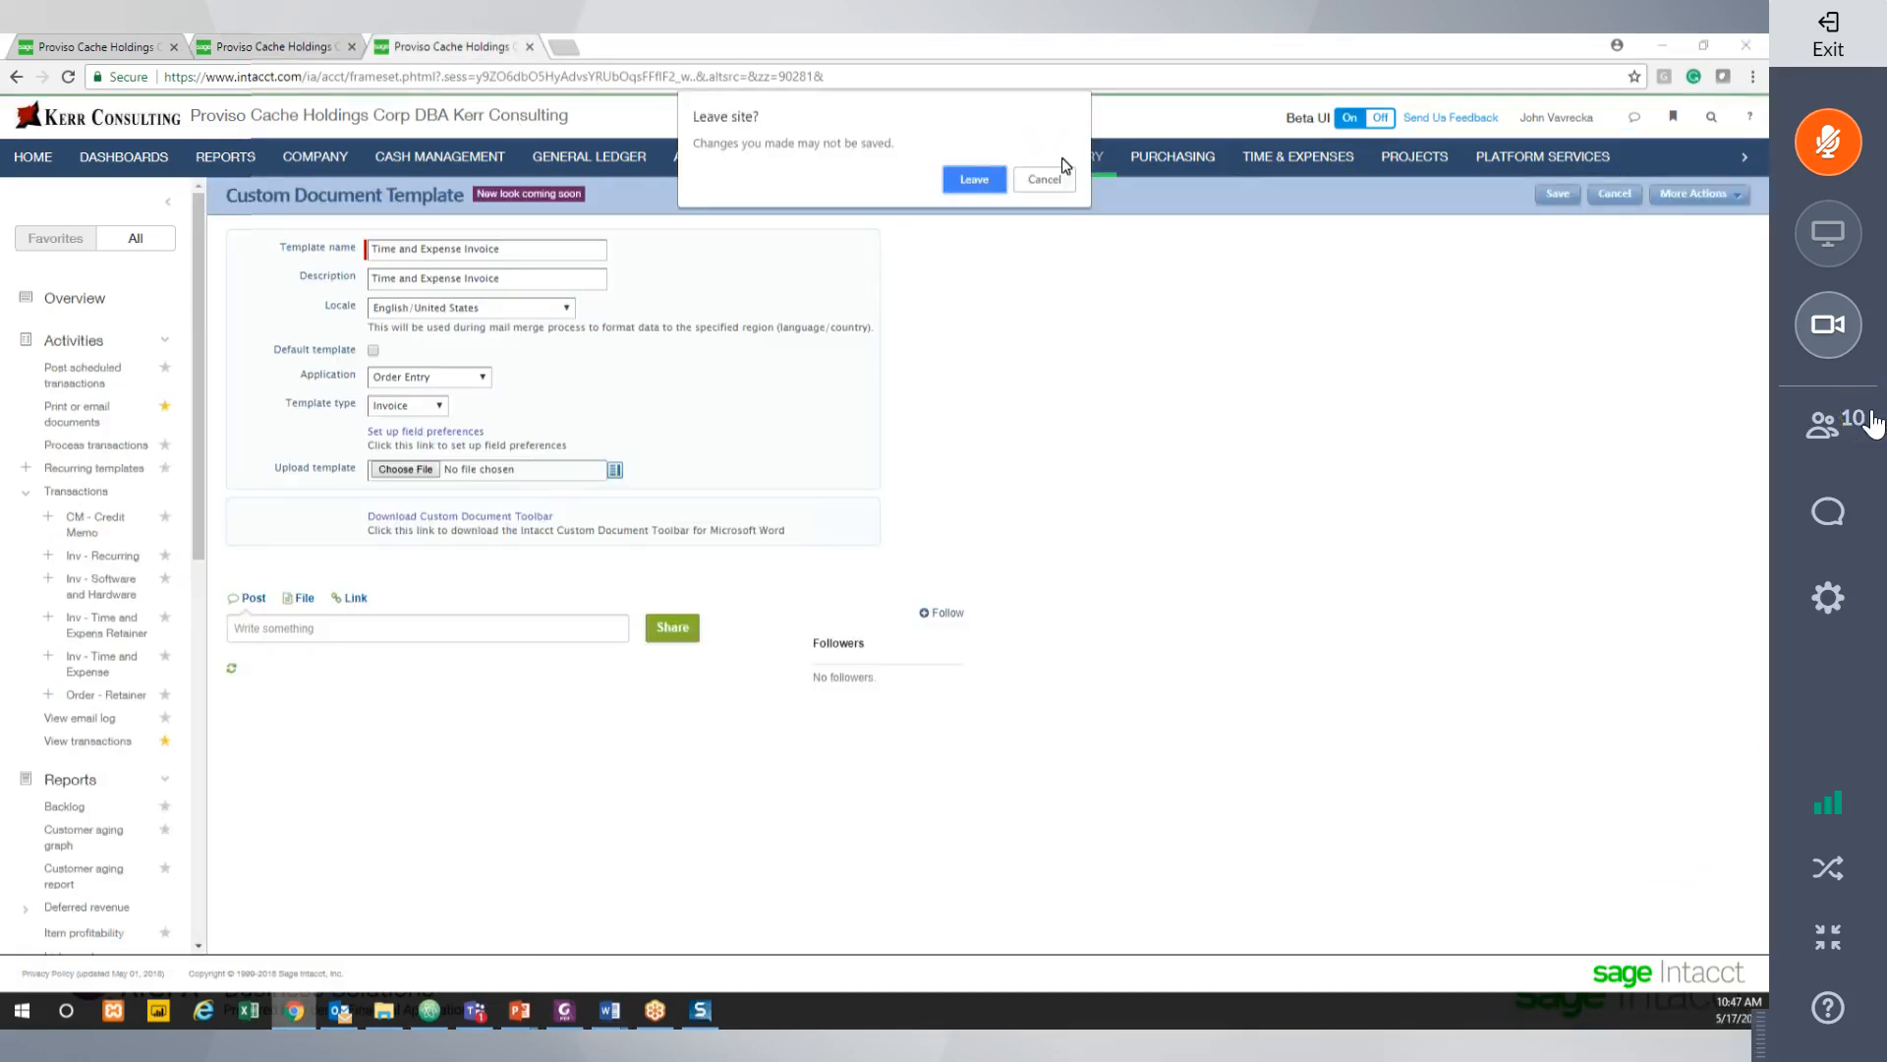
{"action": "left_click", "coordinate": [988, 180]}
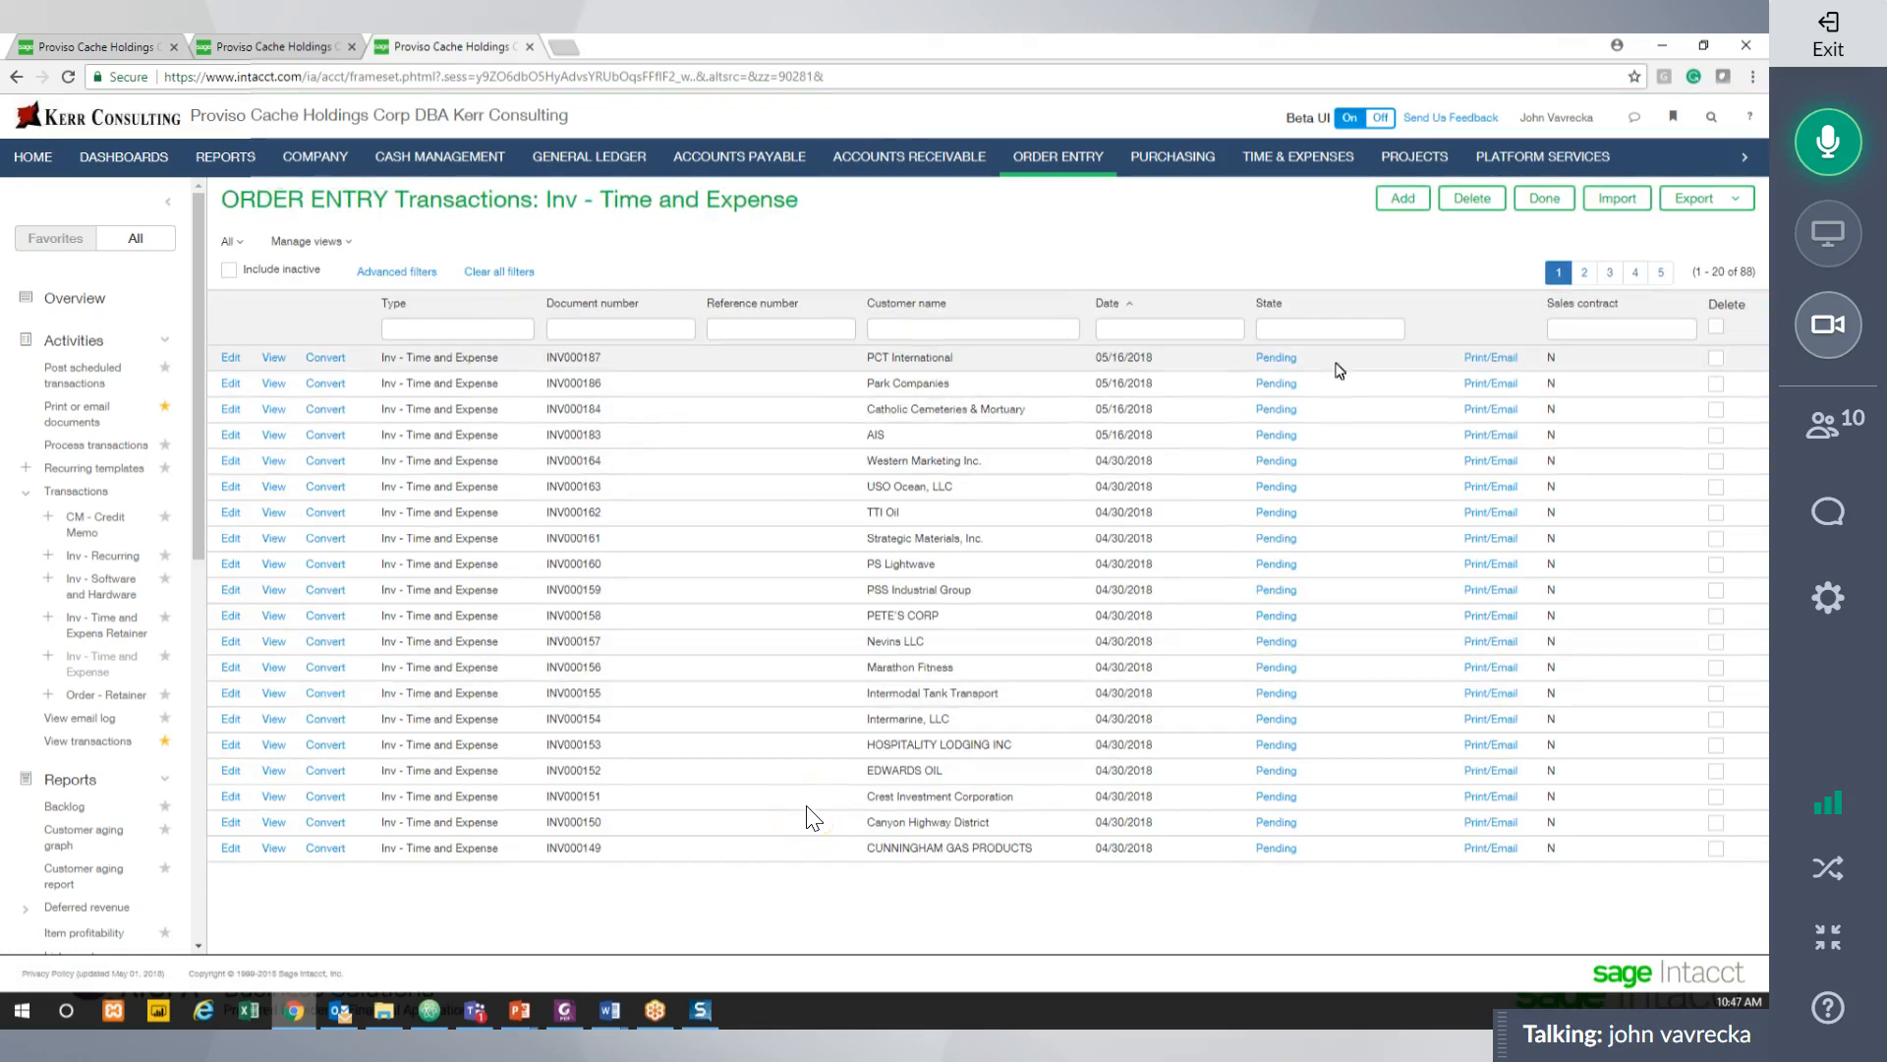
{"action": "left_click", "coordinate": [275, 359]}
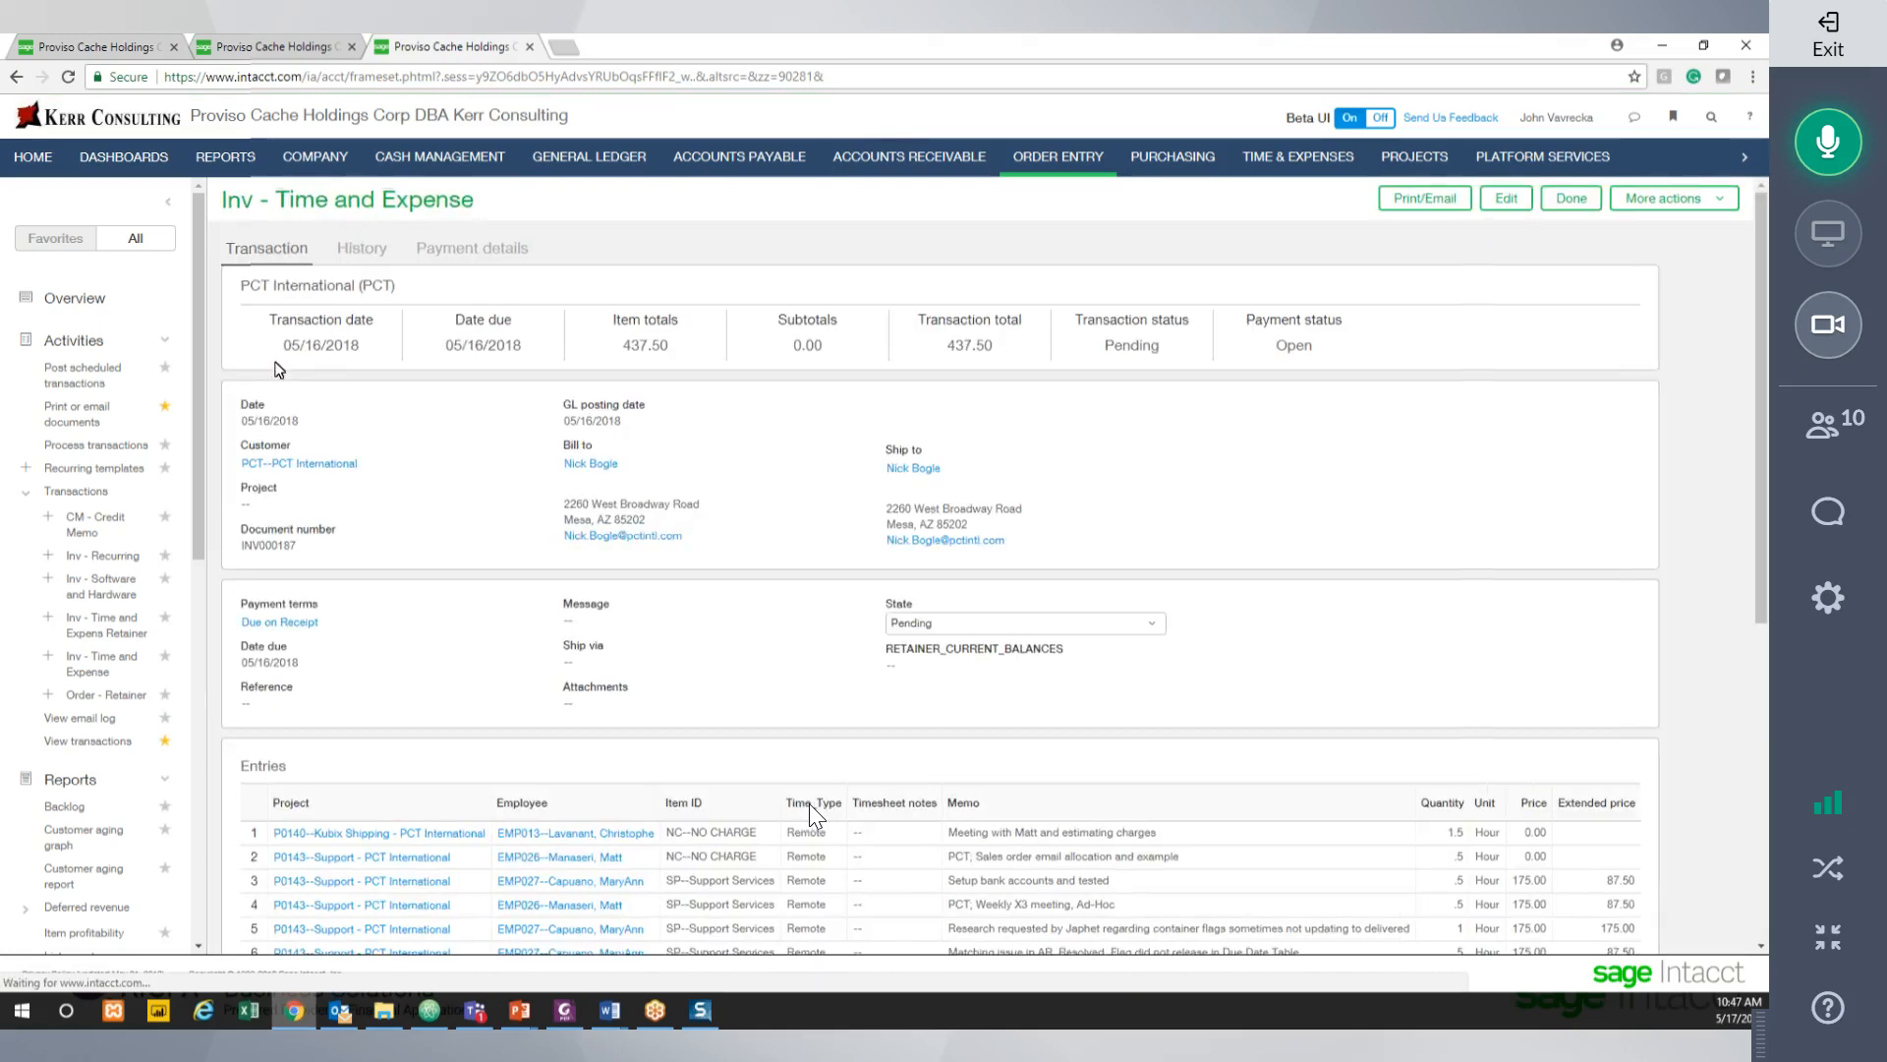
{"action": "scroll", "coordinate": [348, 480], "scroll_direction": "down", "scroll_amount": 4}
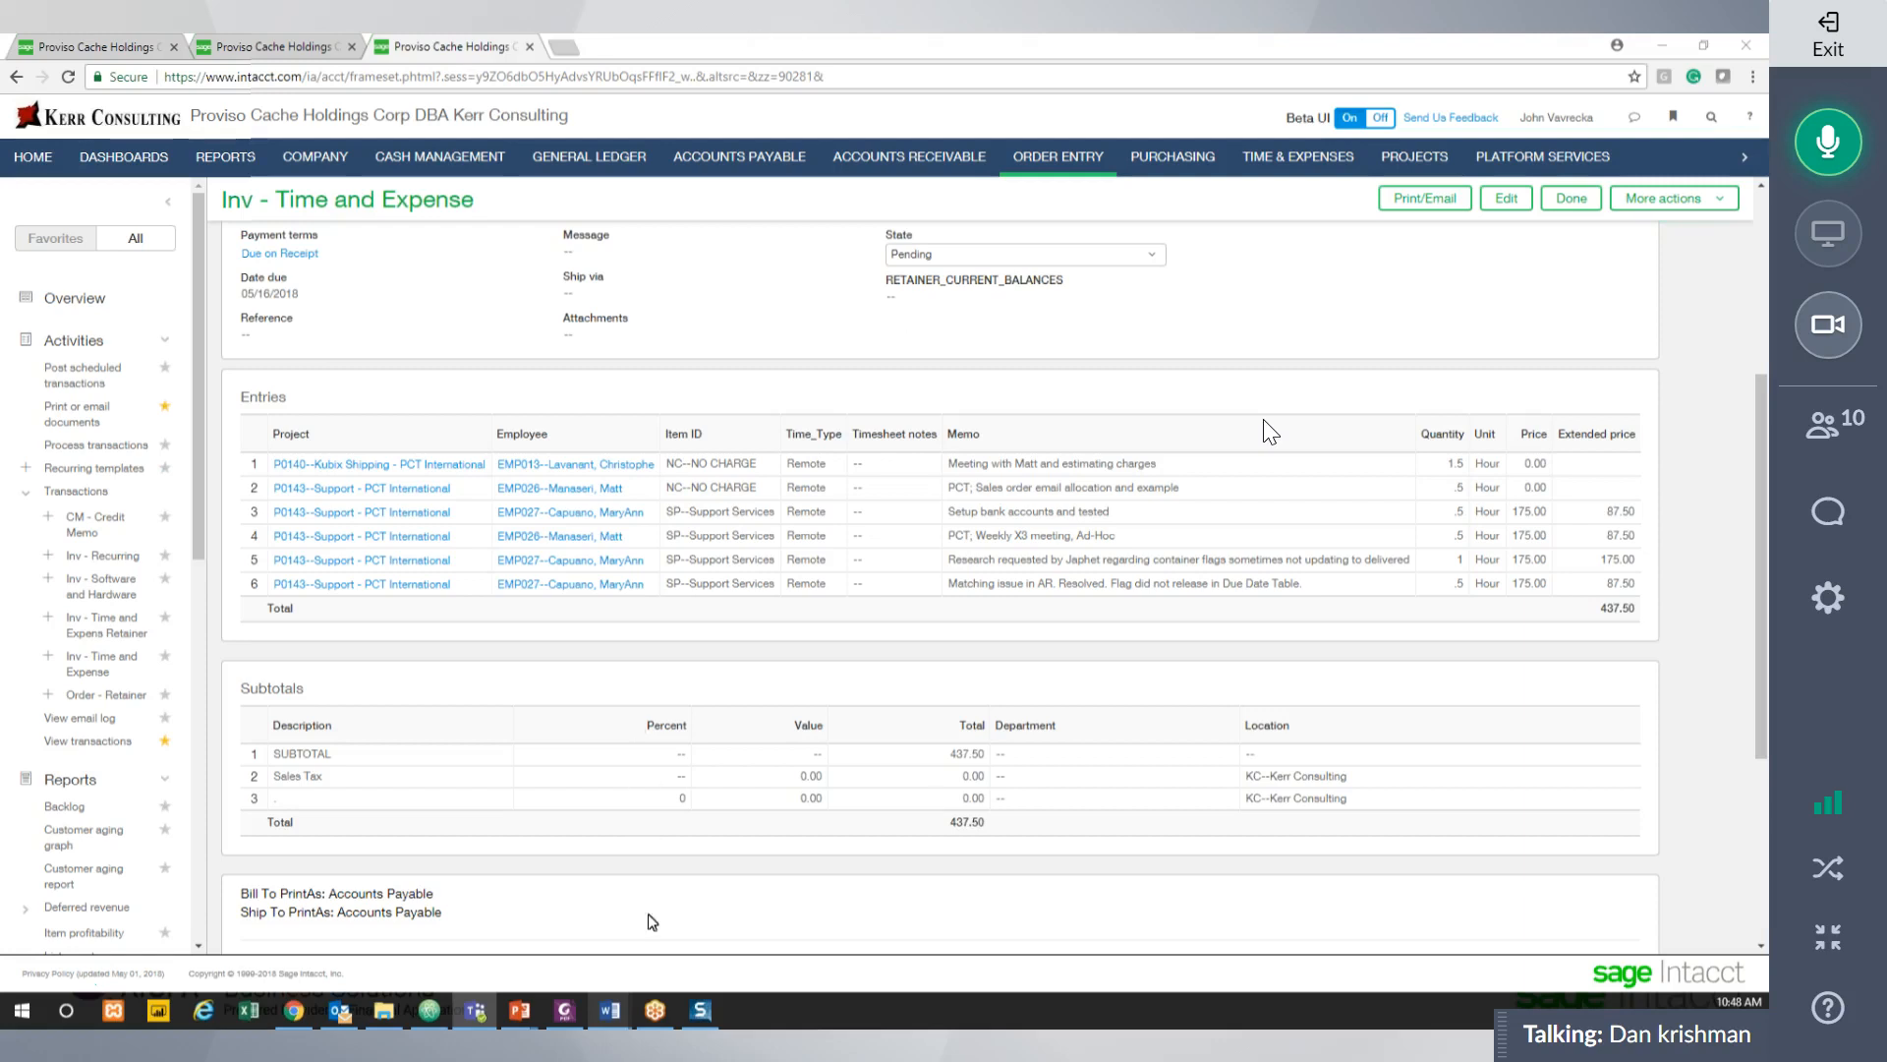
Switch to the intacct_sales_invoice_sample_6 (1) template in Word and review its line table and header.
{"action": "mouse_move", "coordinate": [625, 1017]}
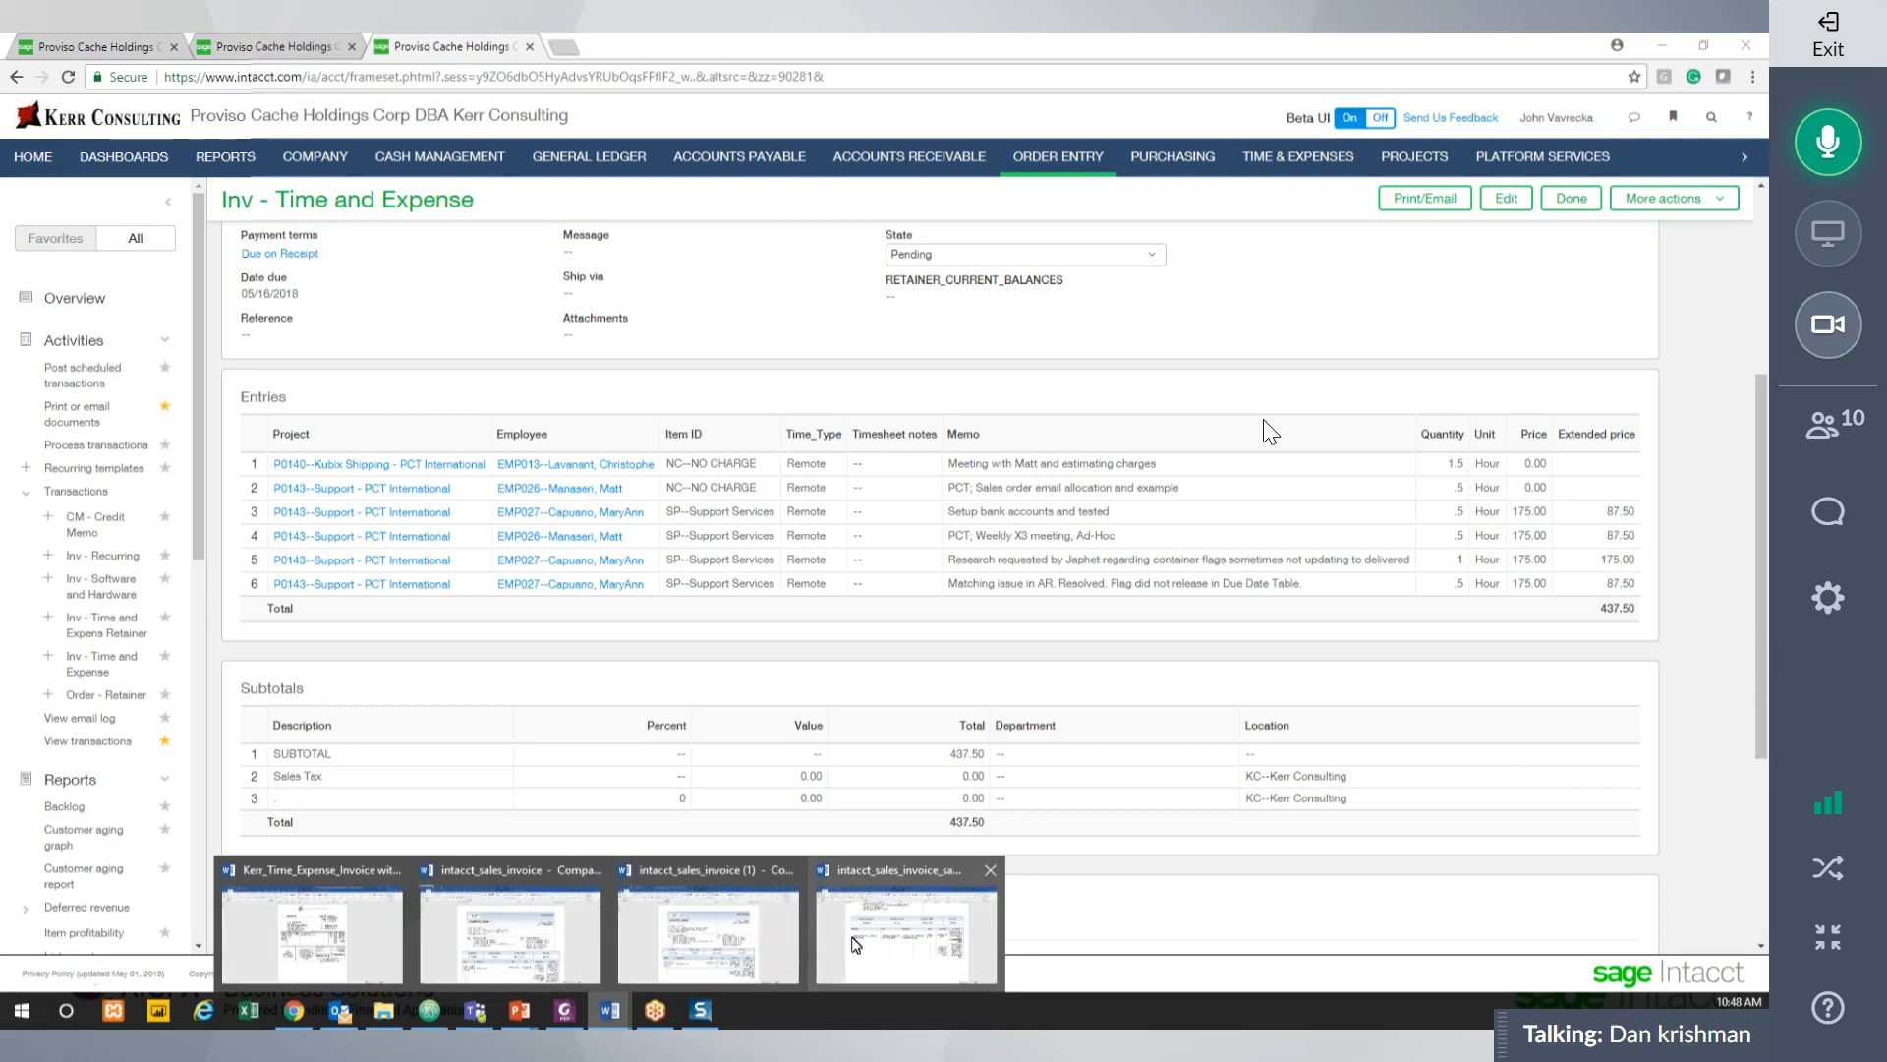
{"action": "left_click", "coordinate": [870, 935]}
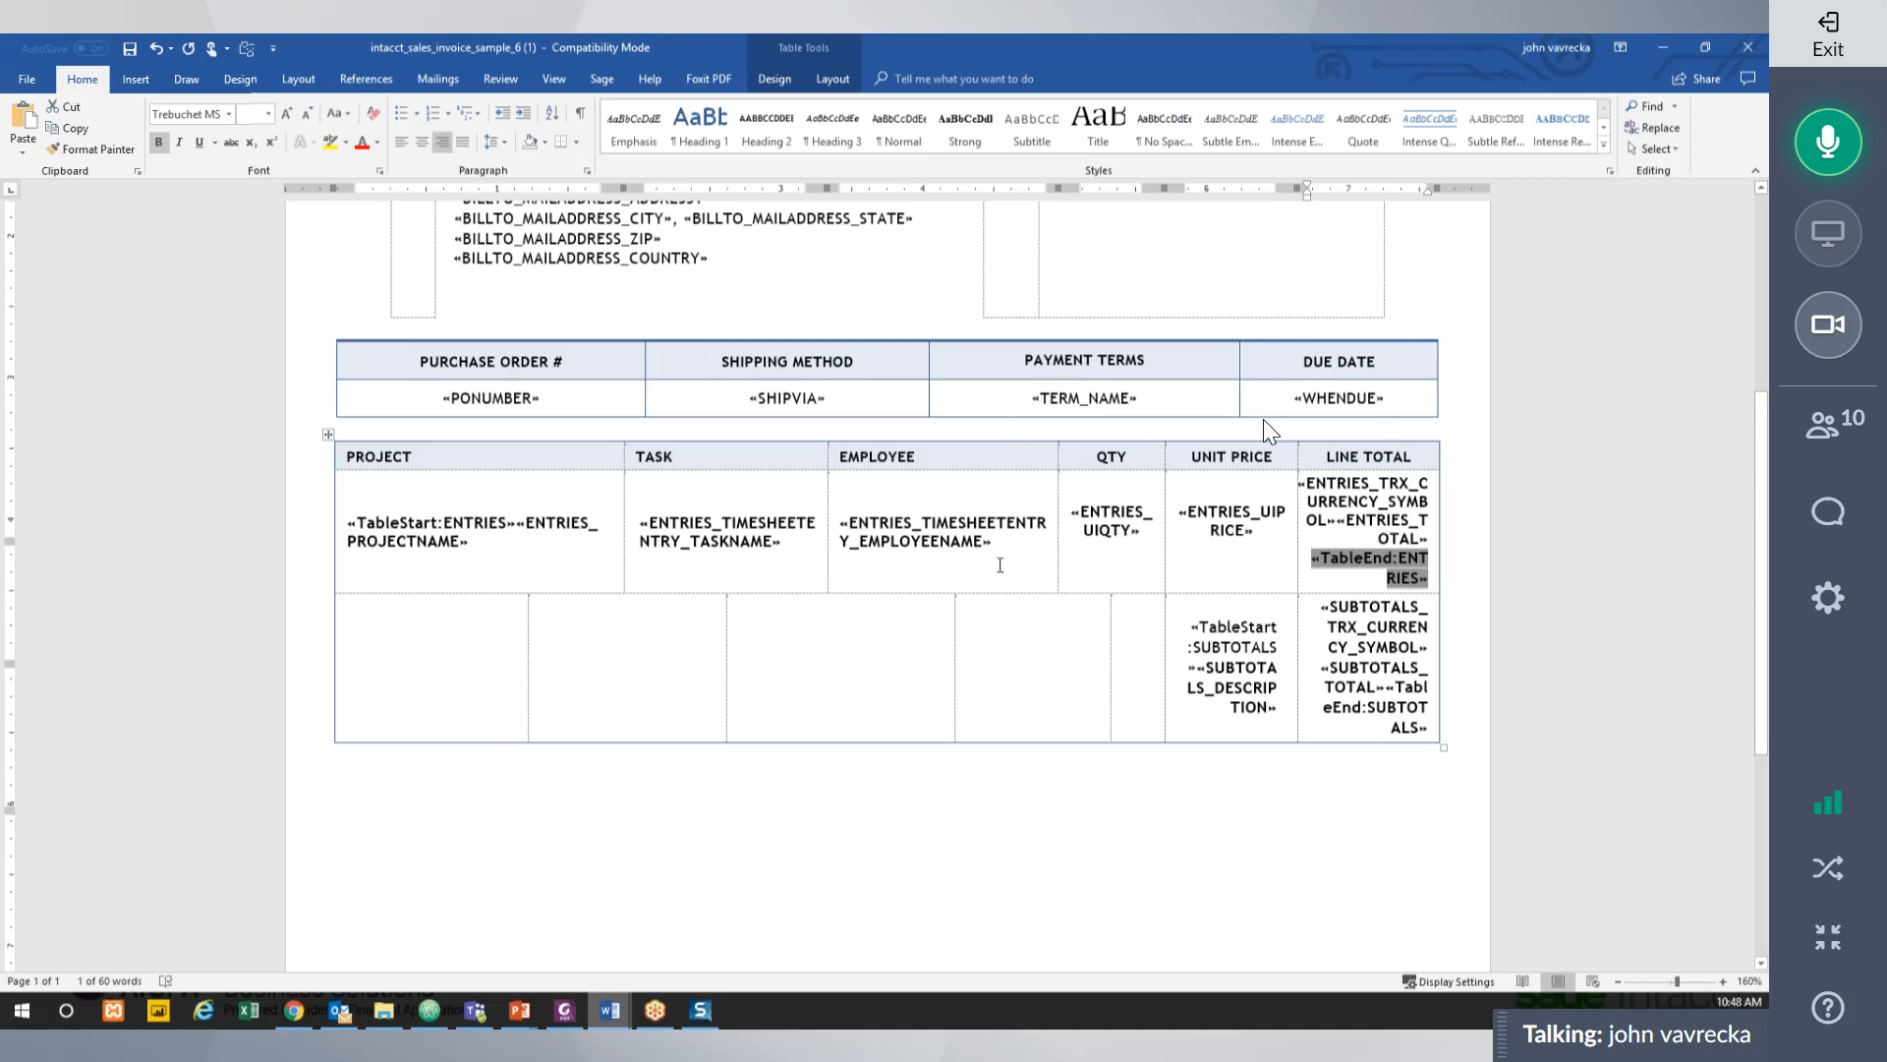
{"action": "scroll", "coordinate": [1000, 565], "scroll_direction": "up", "scroll_amount": 3}
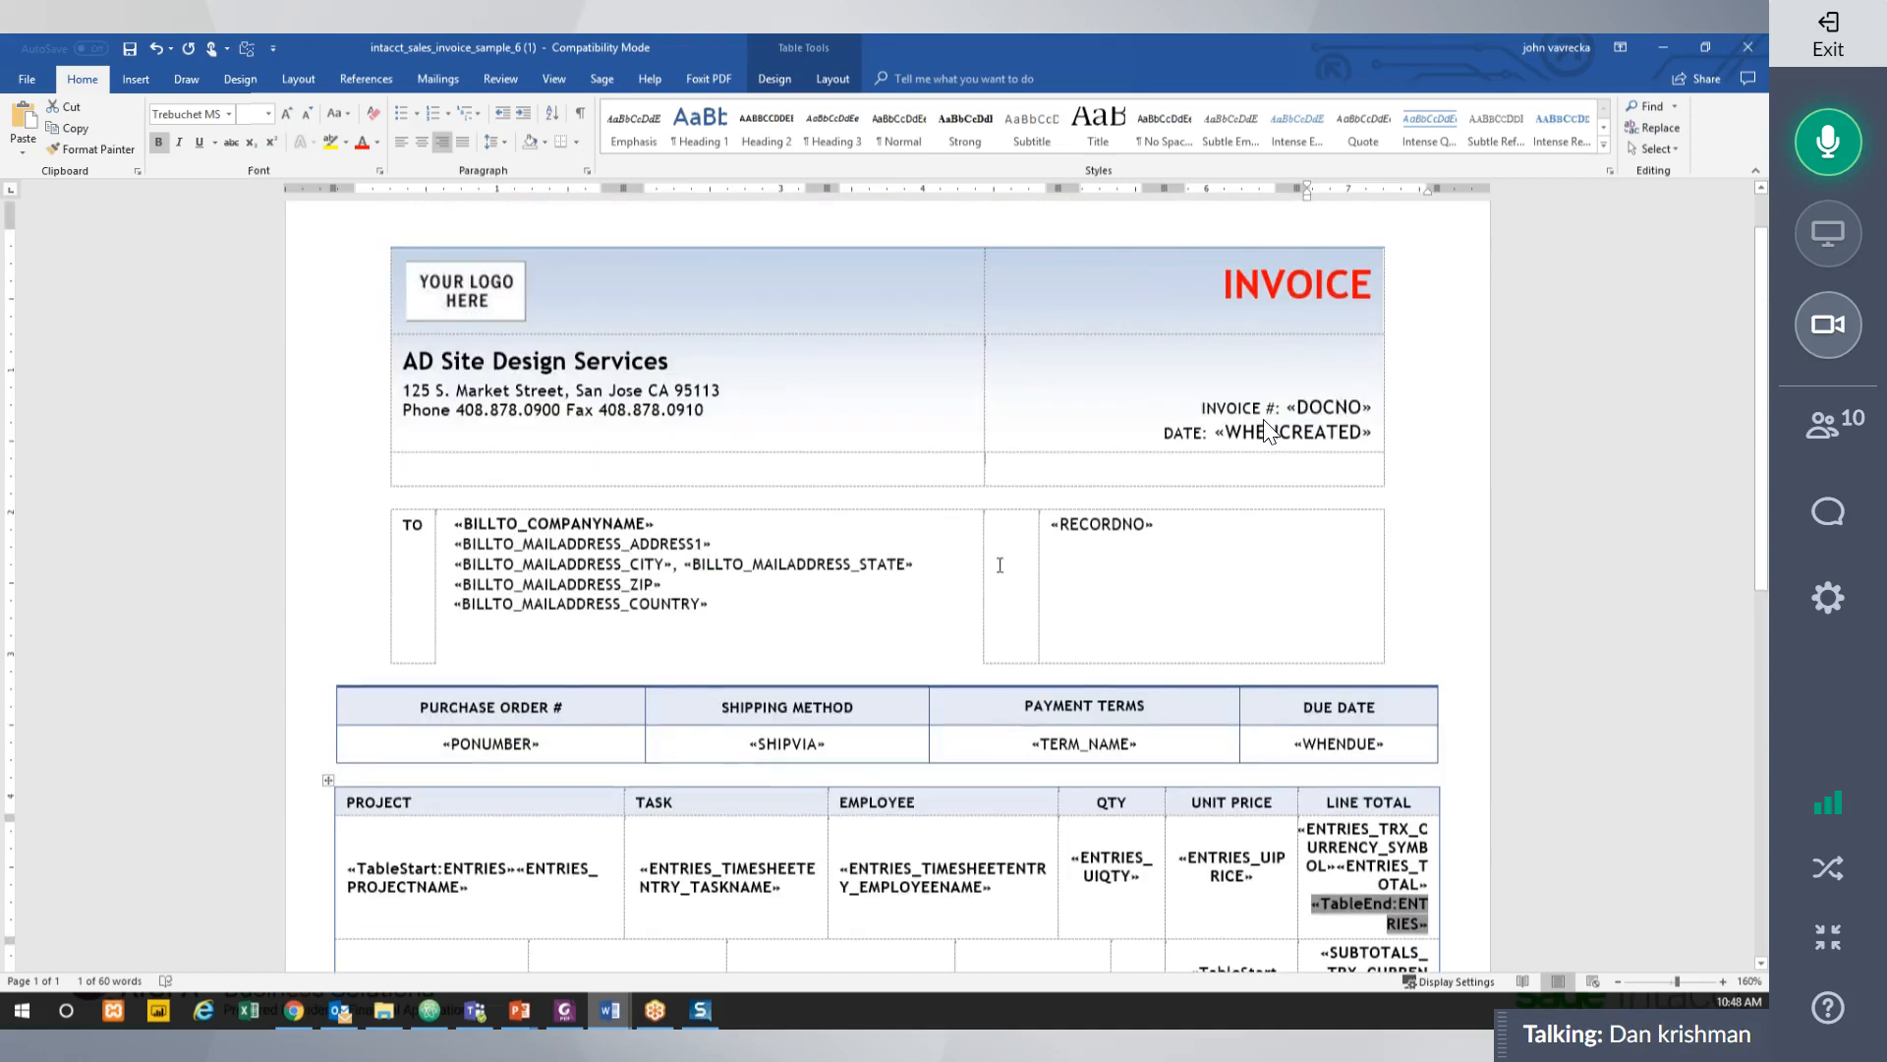
Switch to the Kerr_Time_Expense_Invoice with Retainer WG document and display its merge field codes, starting from the invoice header.
{"action": "mouse_move", "coordinate": [609, 1009]}
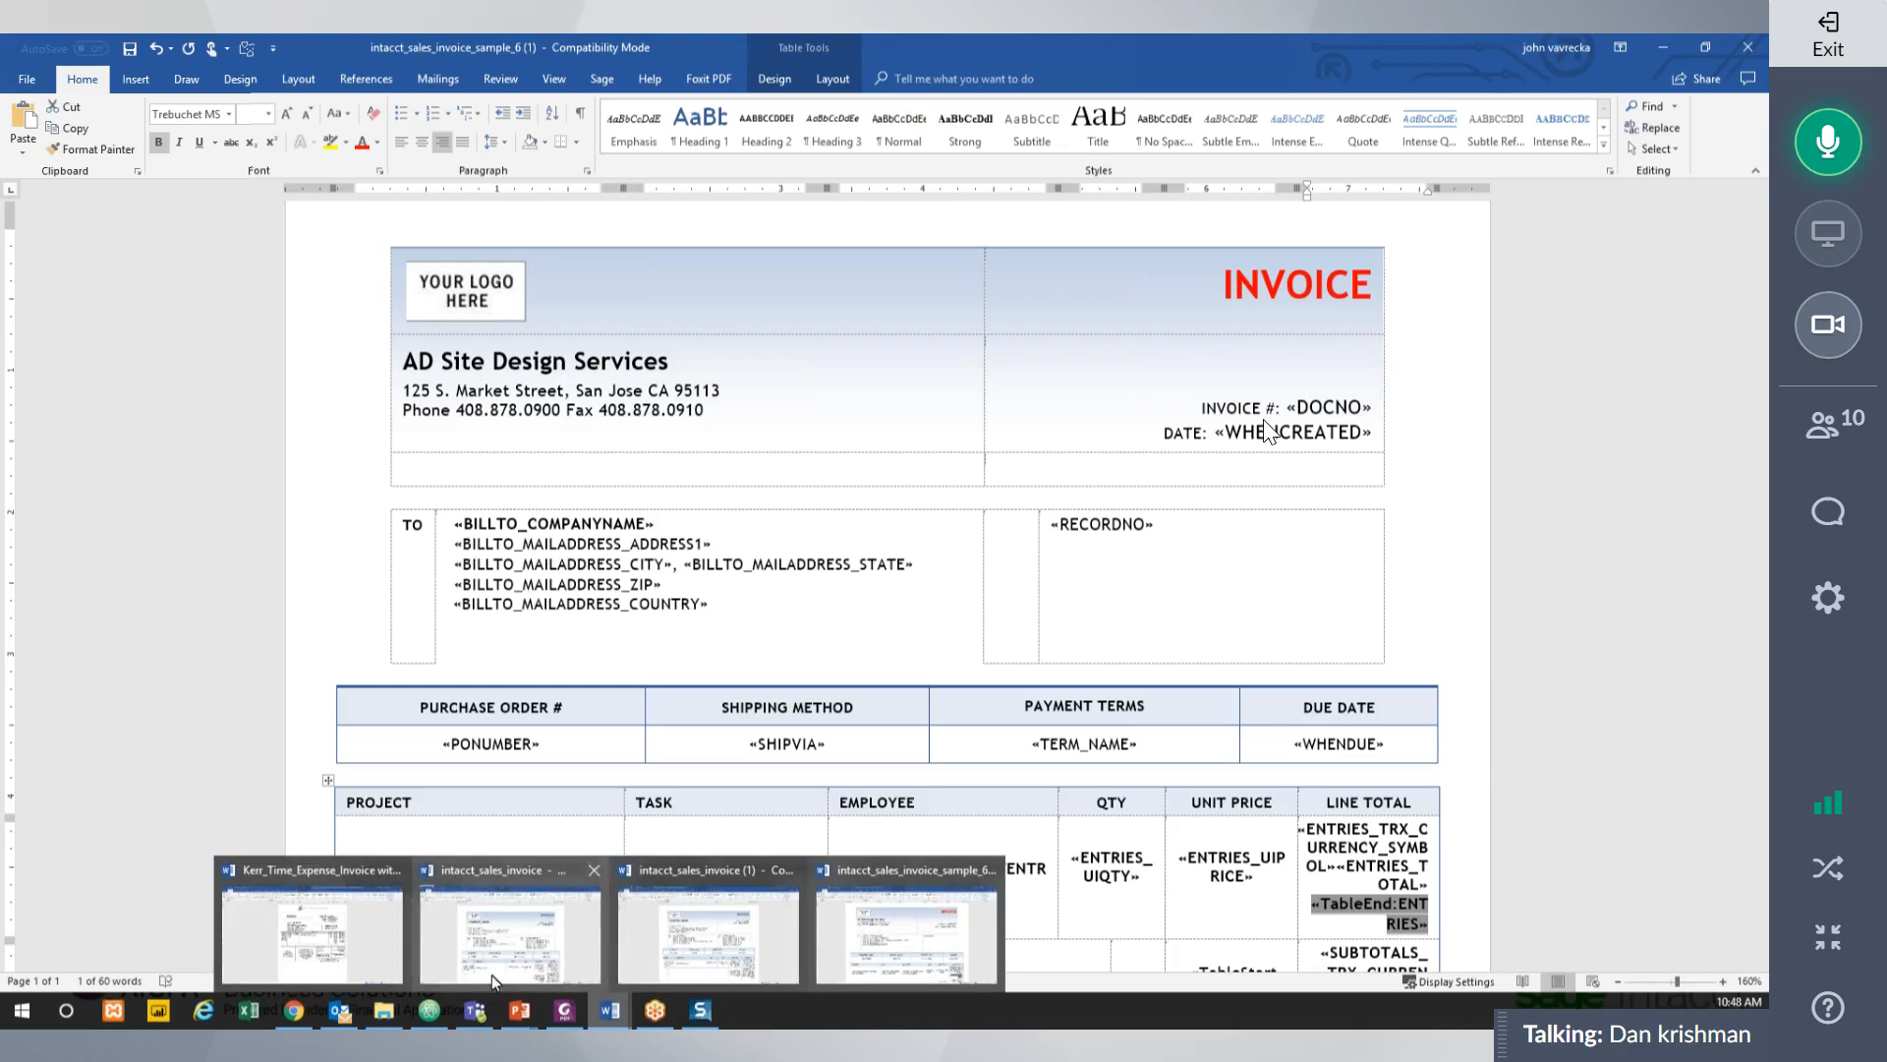
{"action": "left_click", "coordinate": [347, 964]}
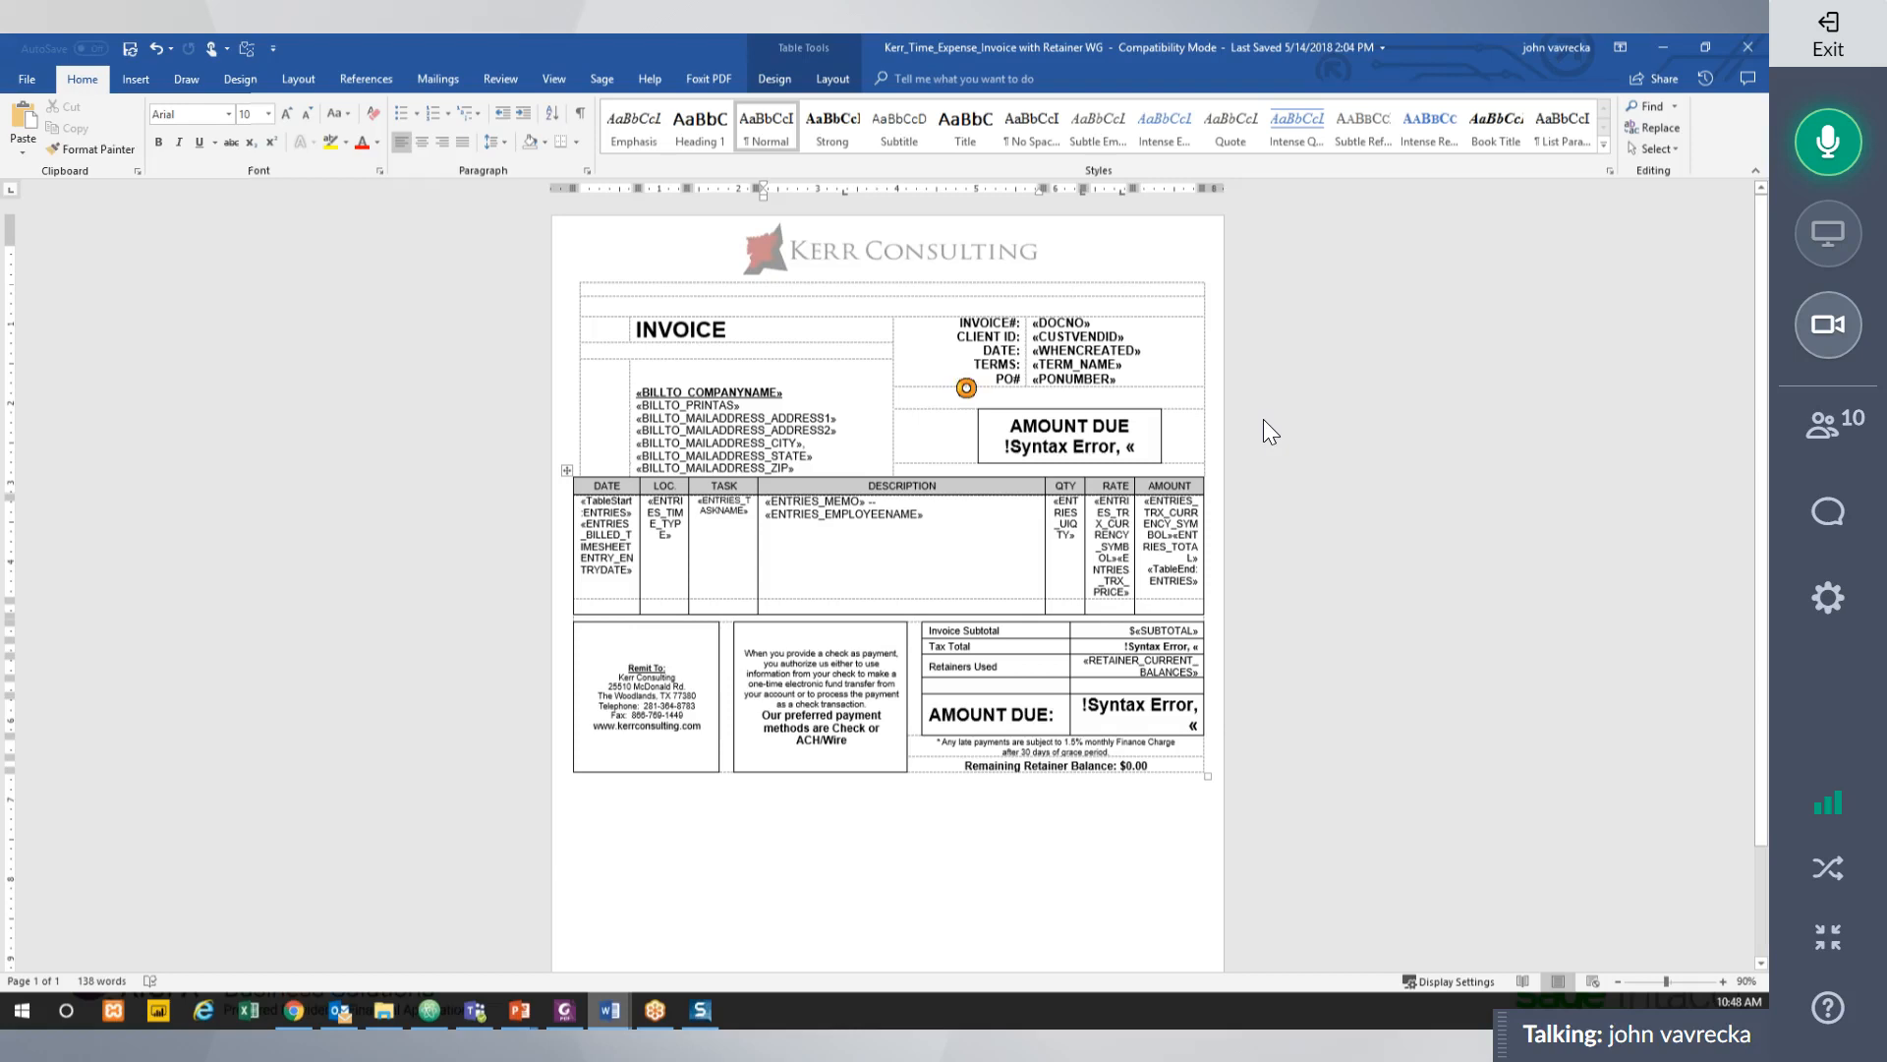
{"action": "key", "text": "alt+F9"}
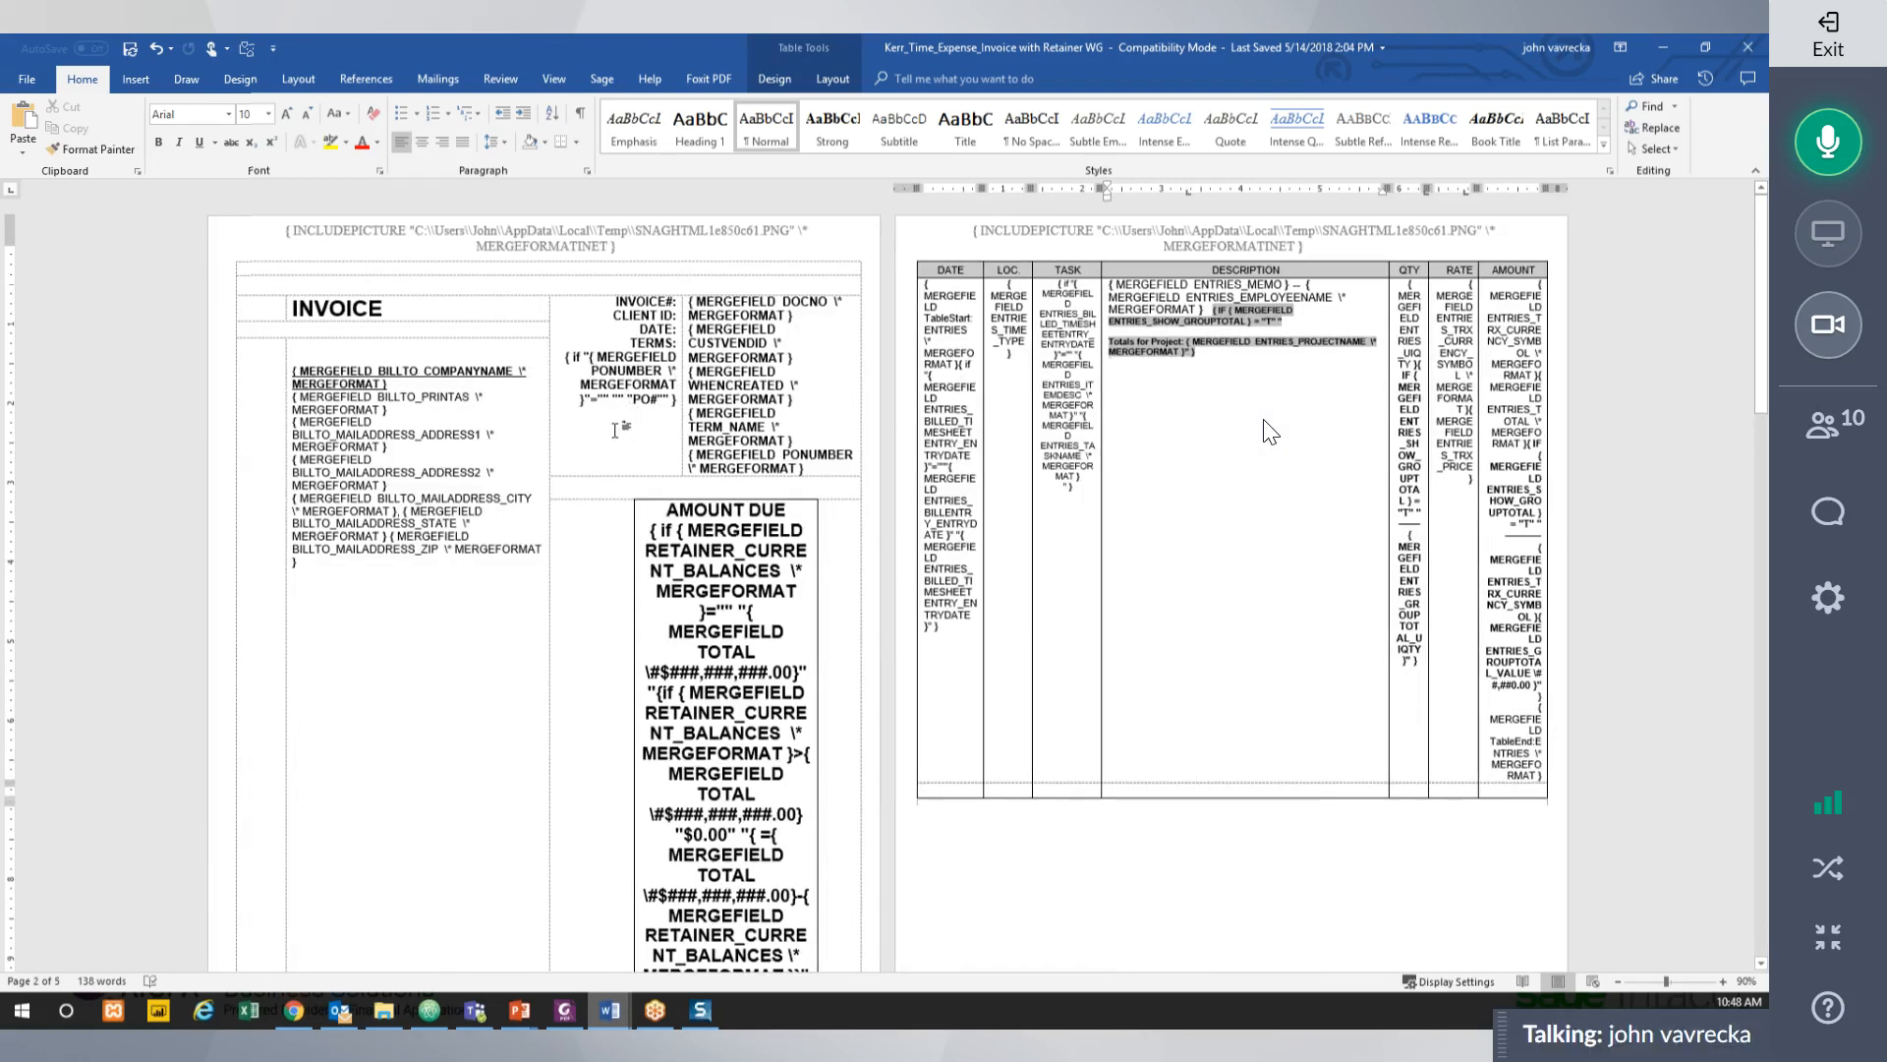
{"action": "scroll", "coordinate": [1271, 432], "scroll_direction": "up", "scroll_amount": 5}
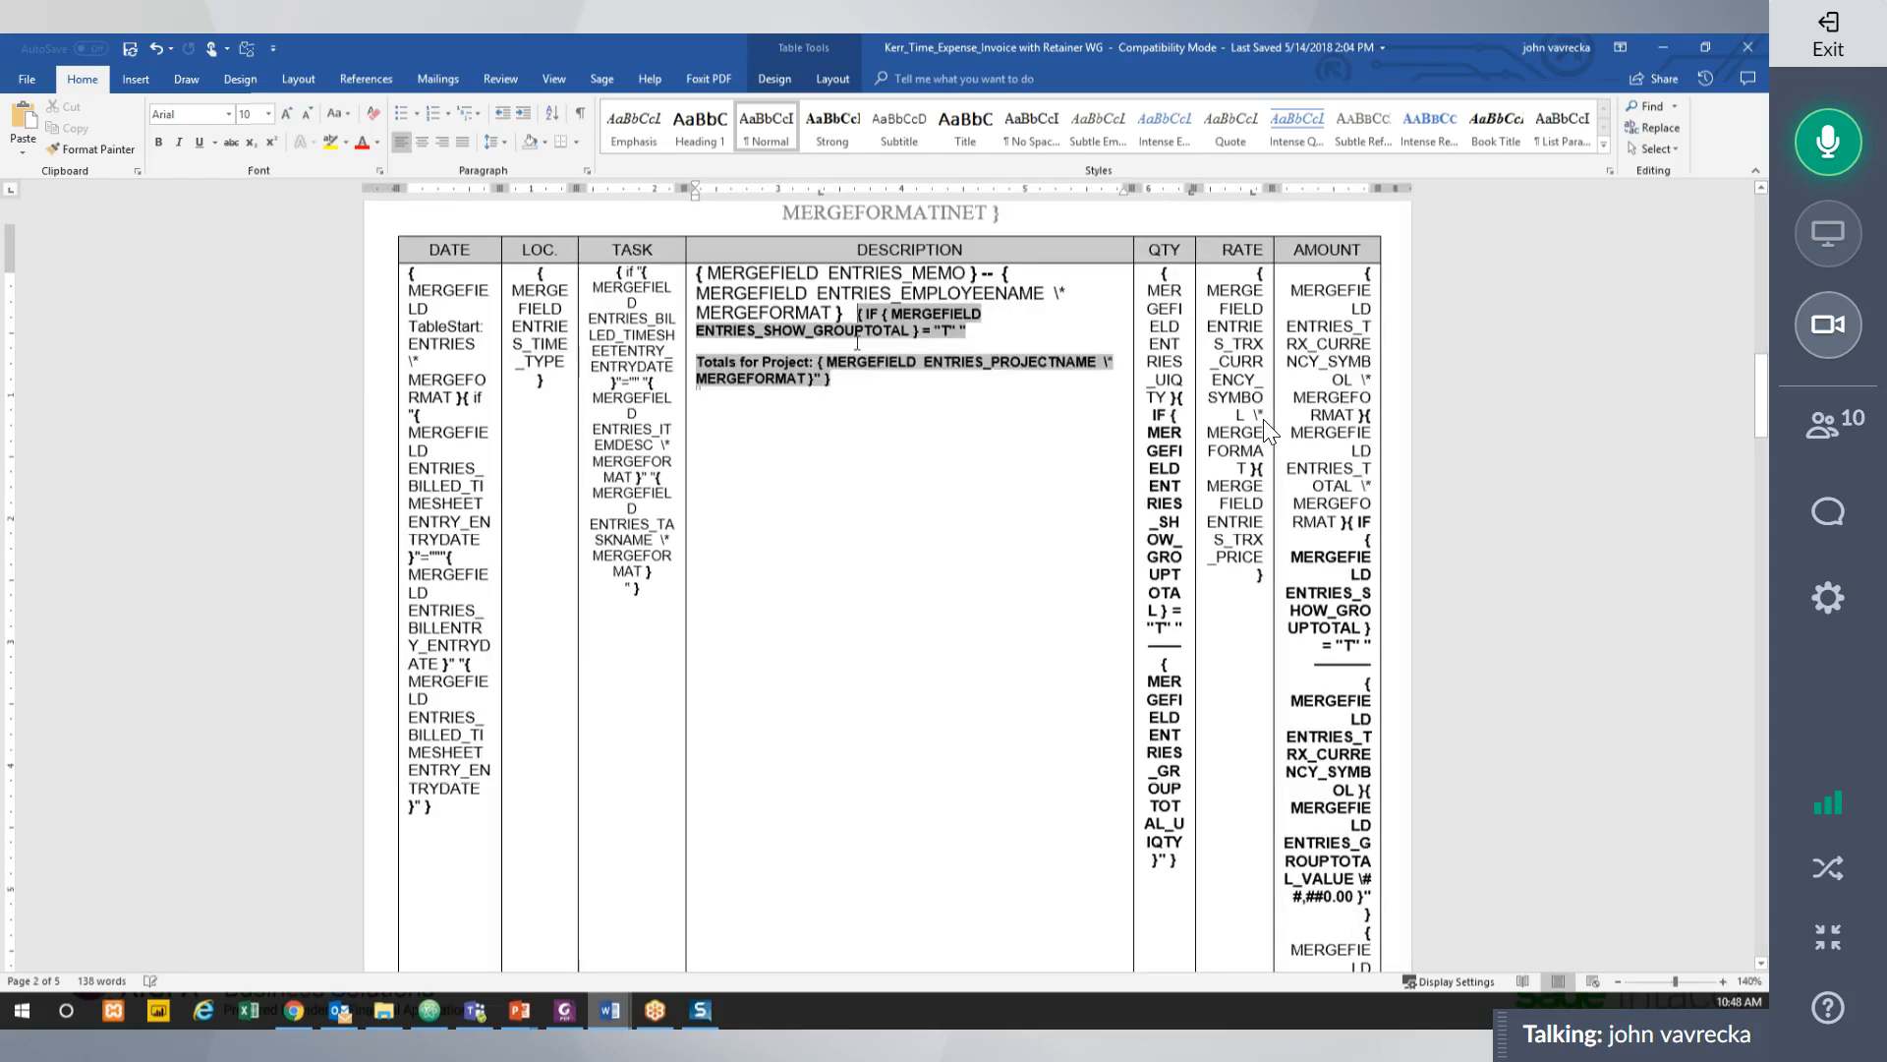
{"action": "scroll", "coordinate": [1268, 433], "scroll_direction": "up", "scroll_amount": 10}
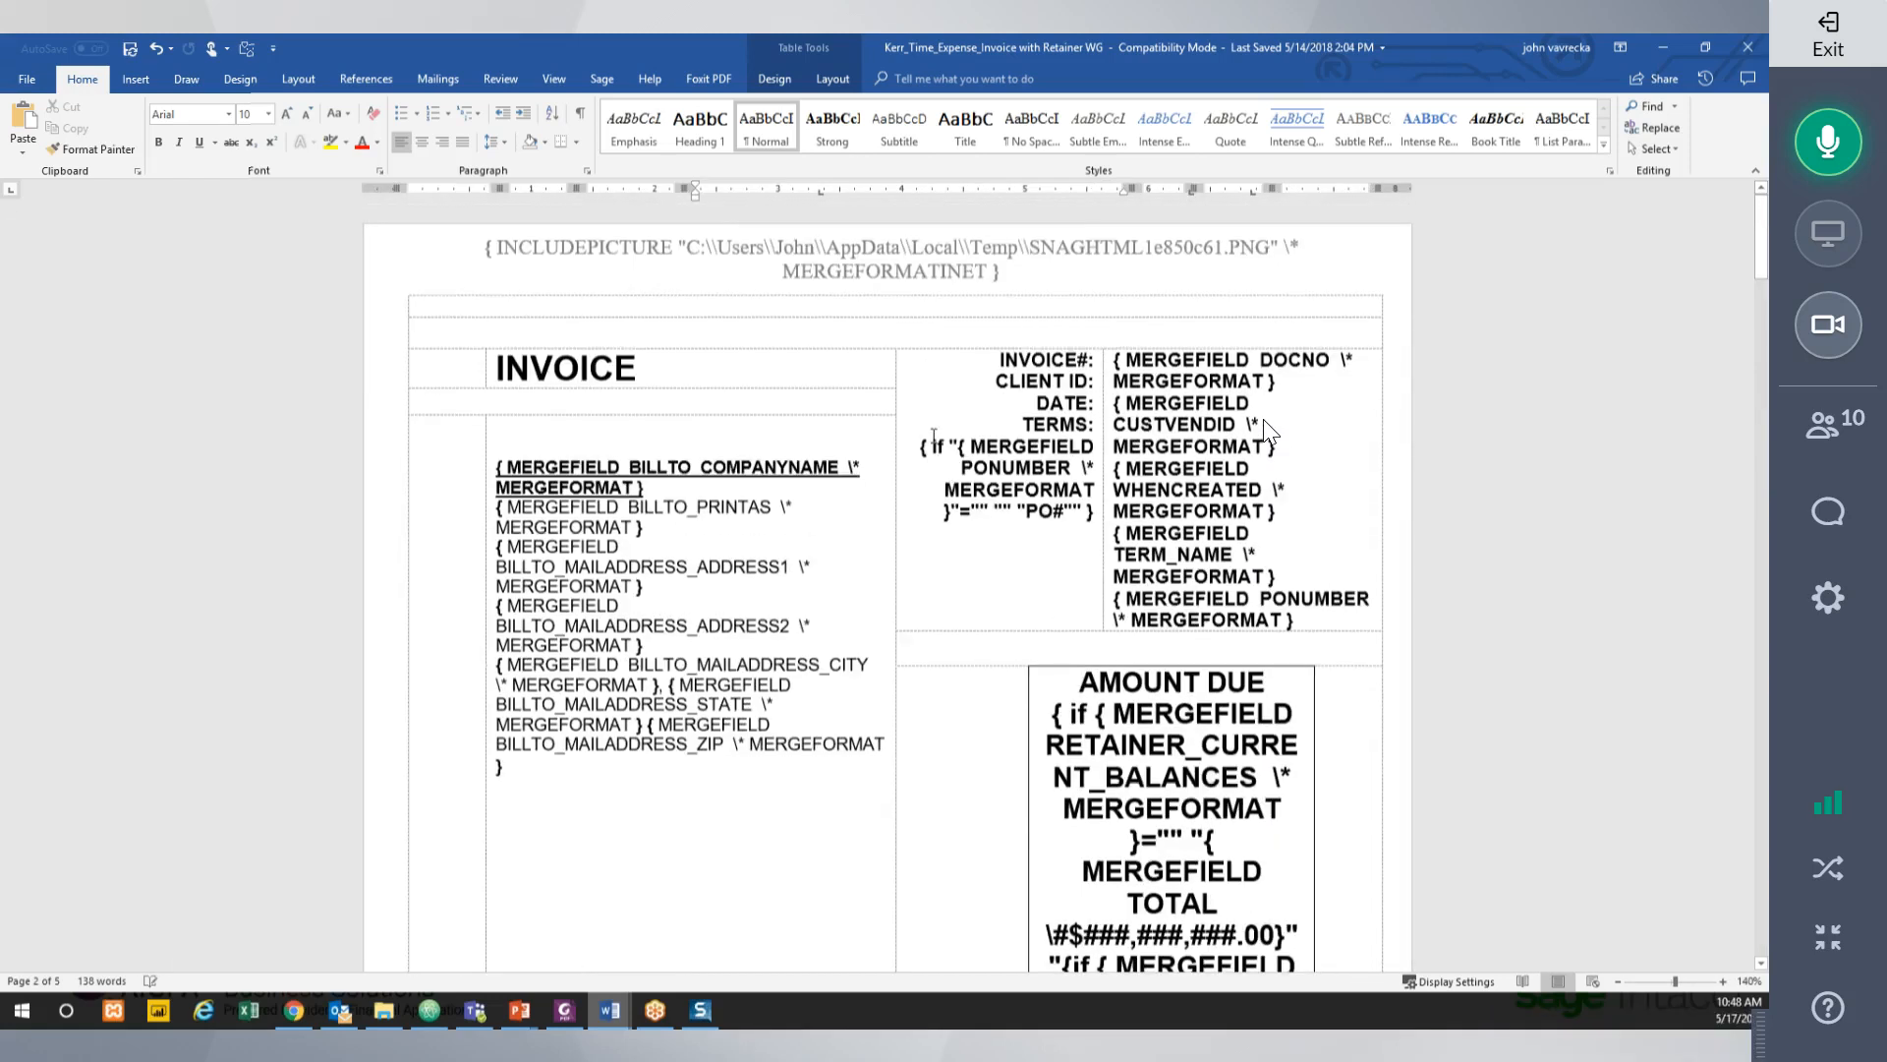
Examine the if field around PONUMBER below TERMS by highlighting the whole field and its opening quotation mark.
{"action": "triple_click", "coordinate": [1004, 491]}
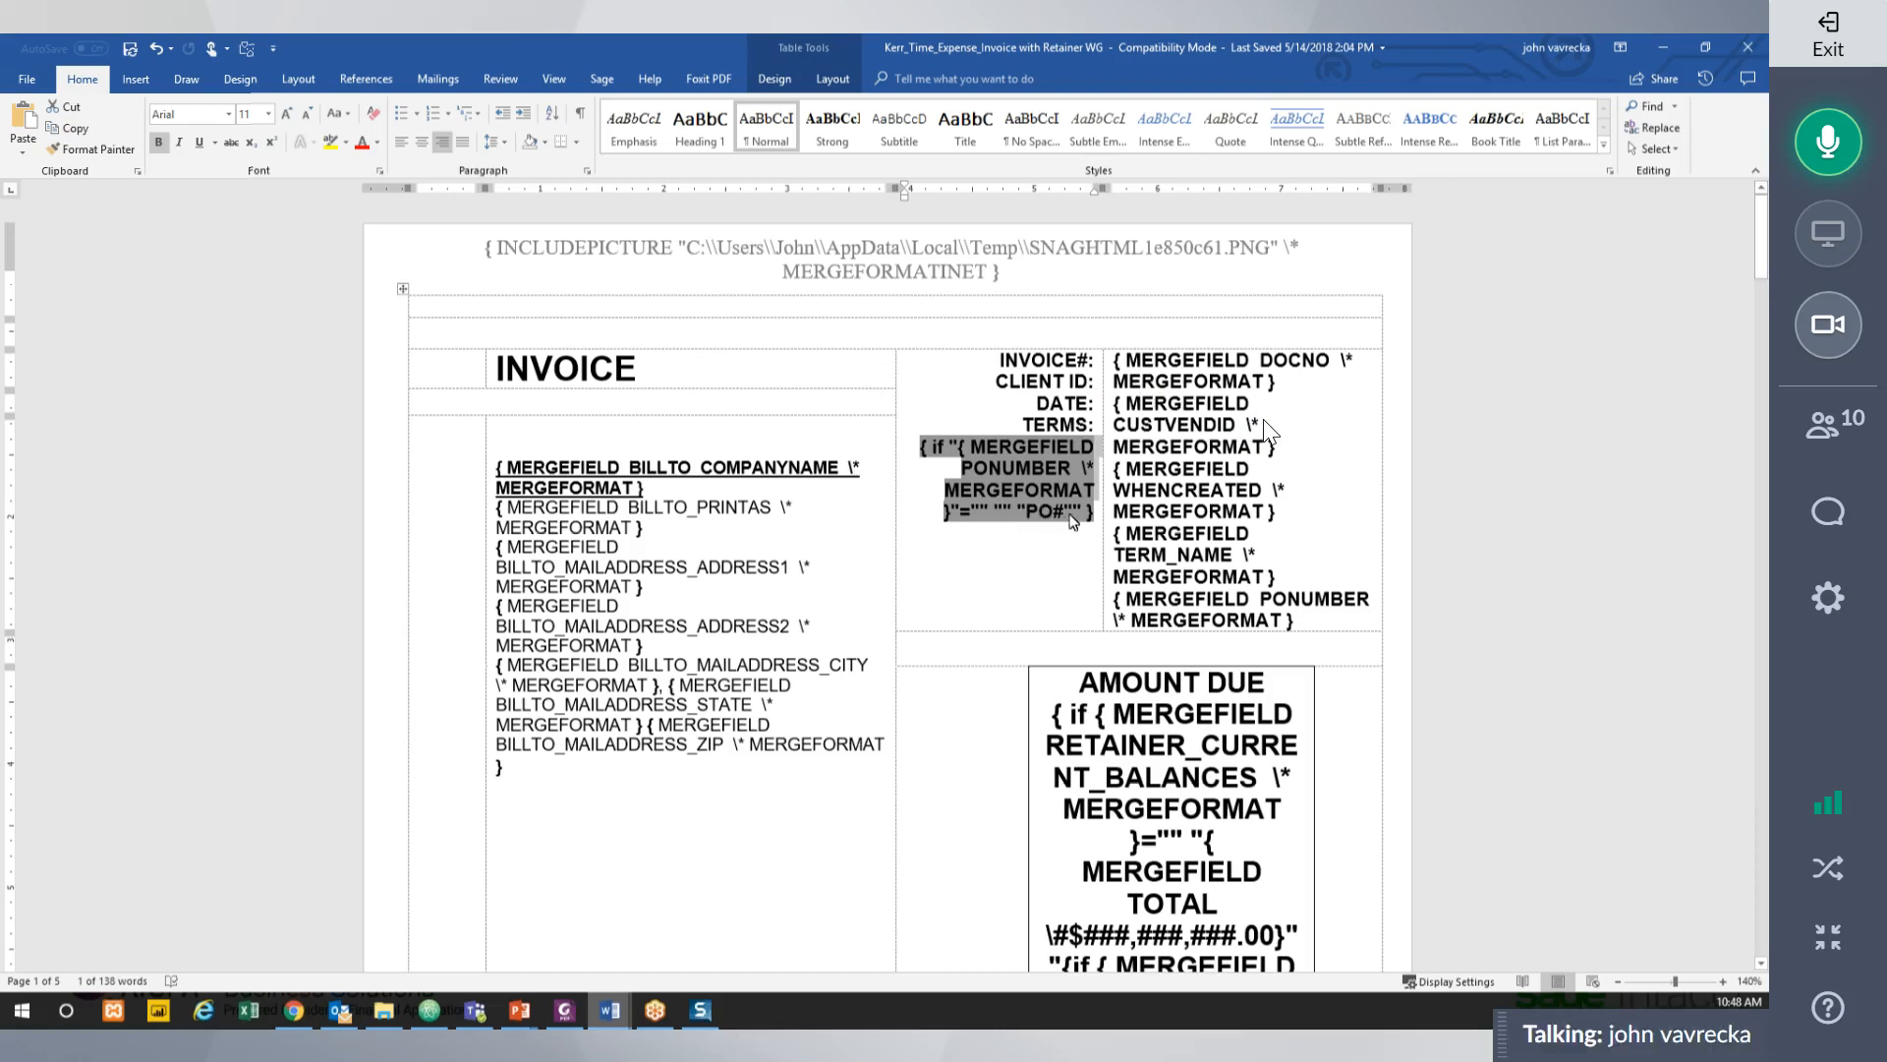
{"action": "right_click", "coordinate": [1083, 500]}
{"action": "key", "text": "Escape"}
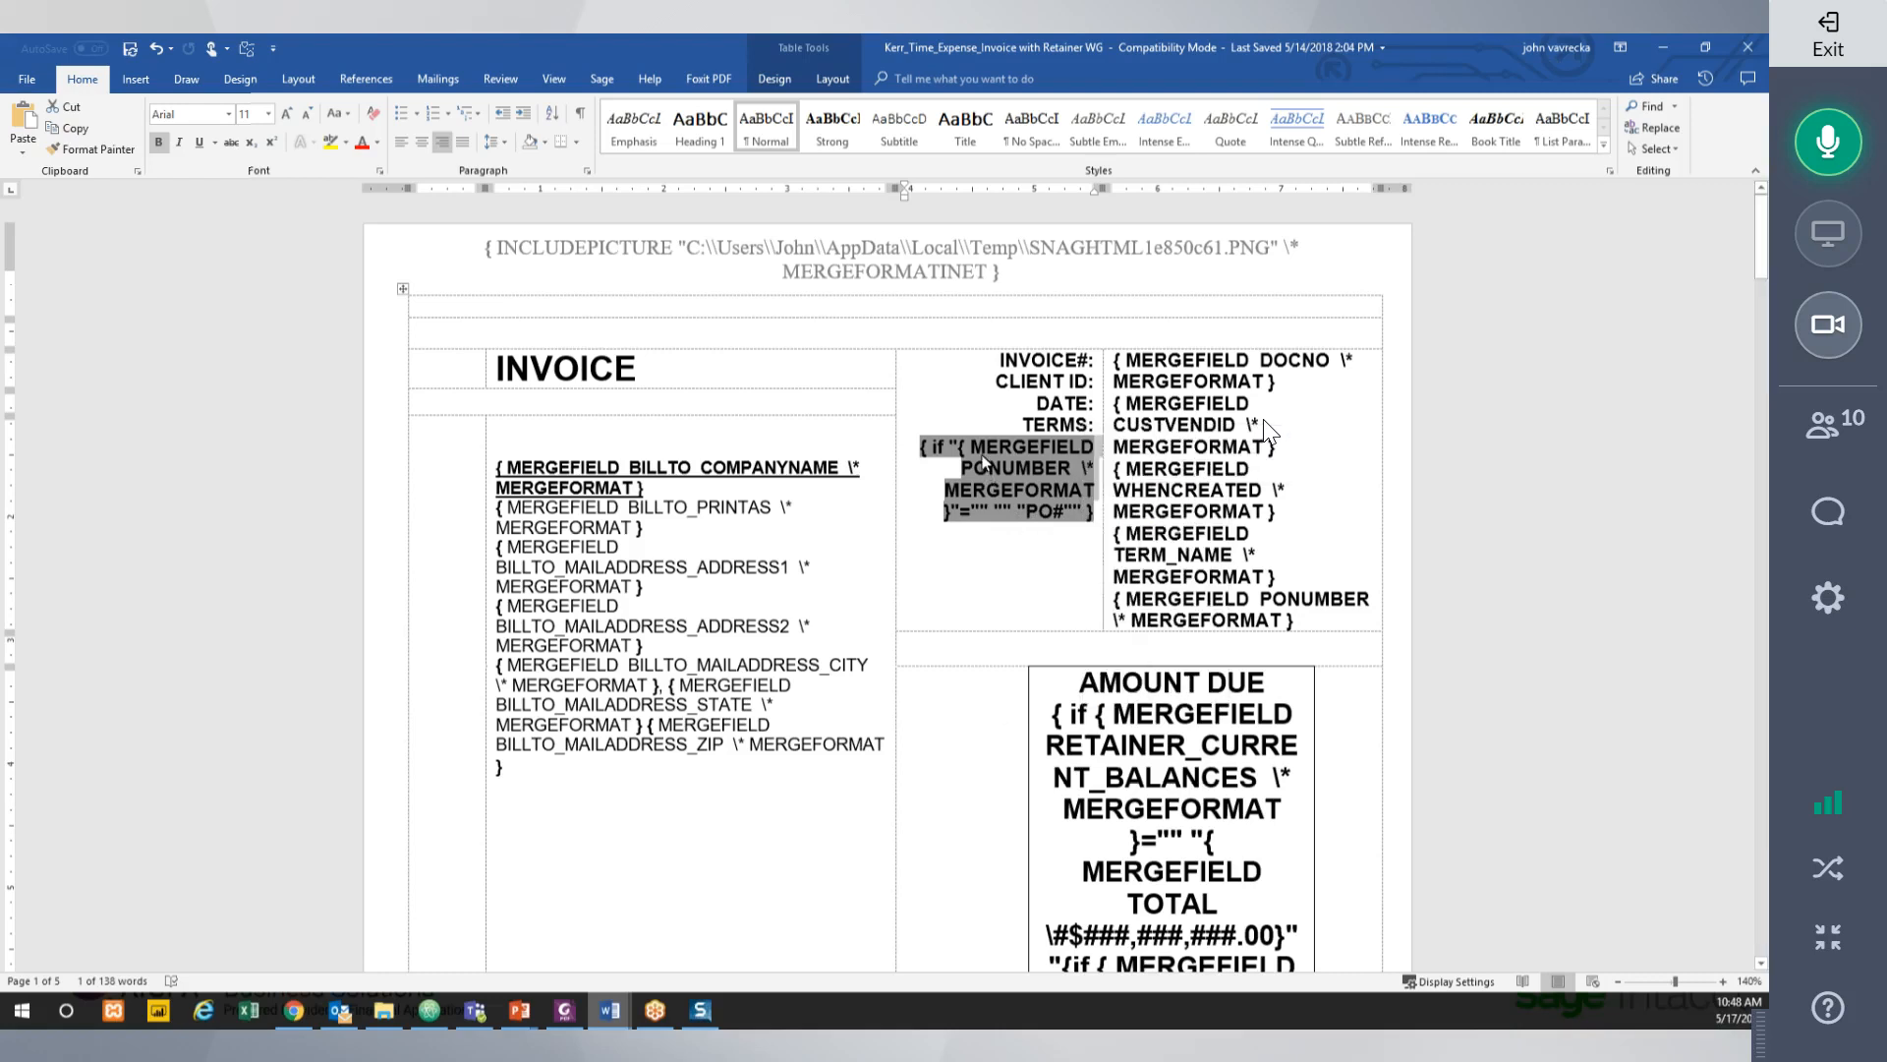
{"action": "left_click", "coordinate": [952, 450]}
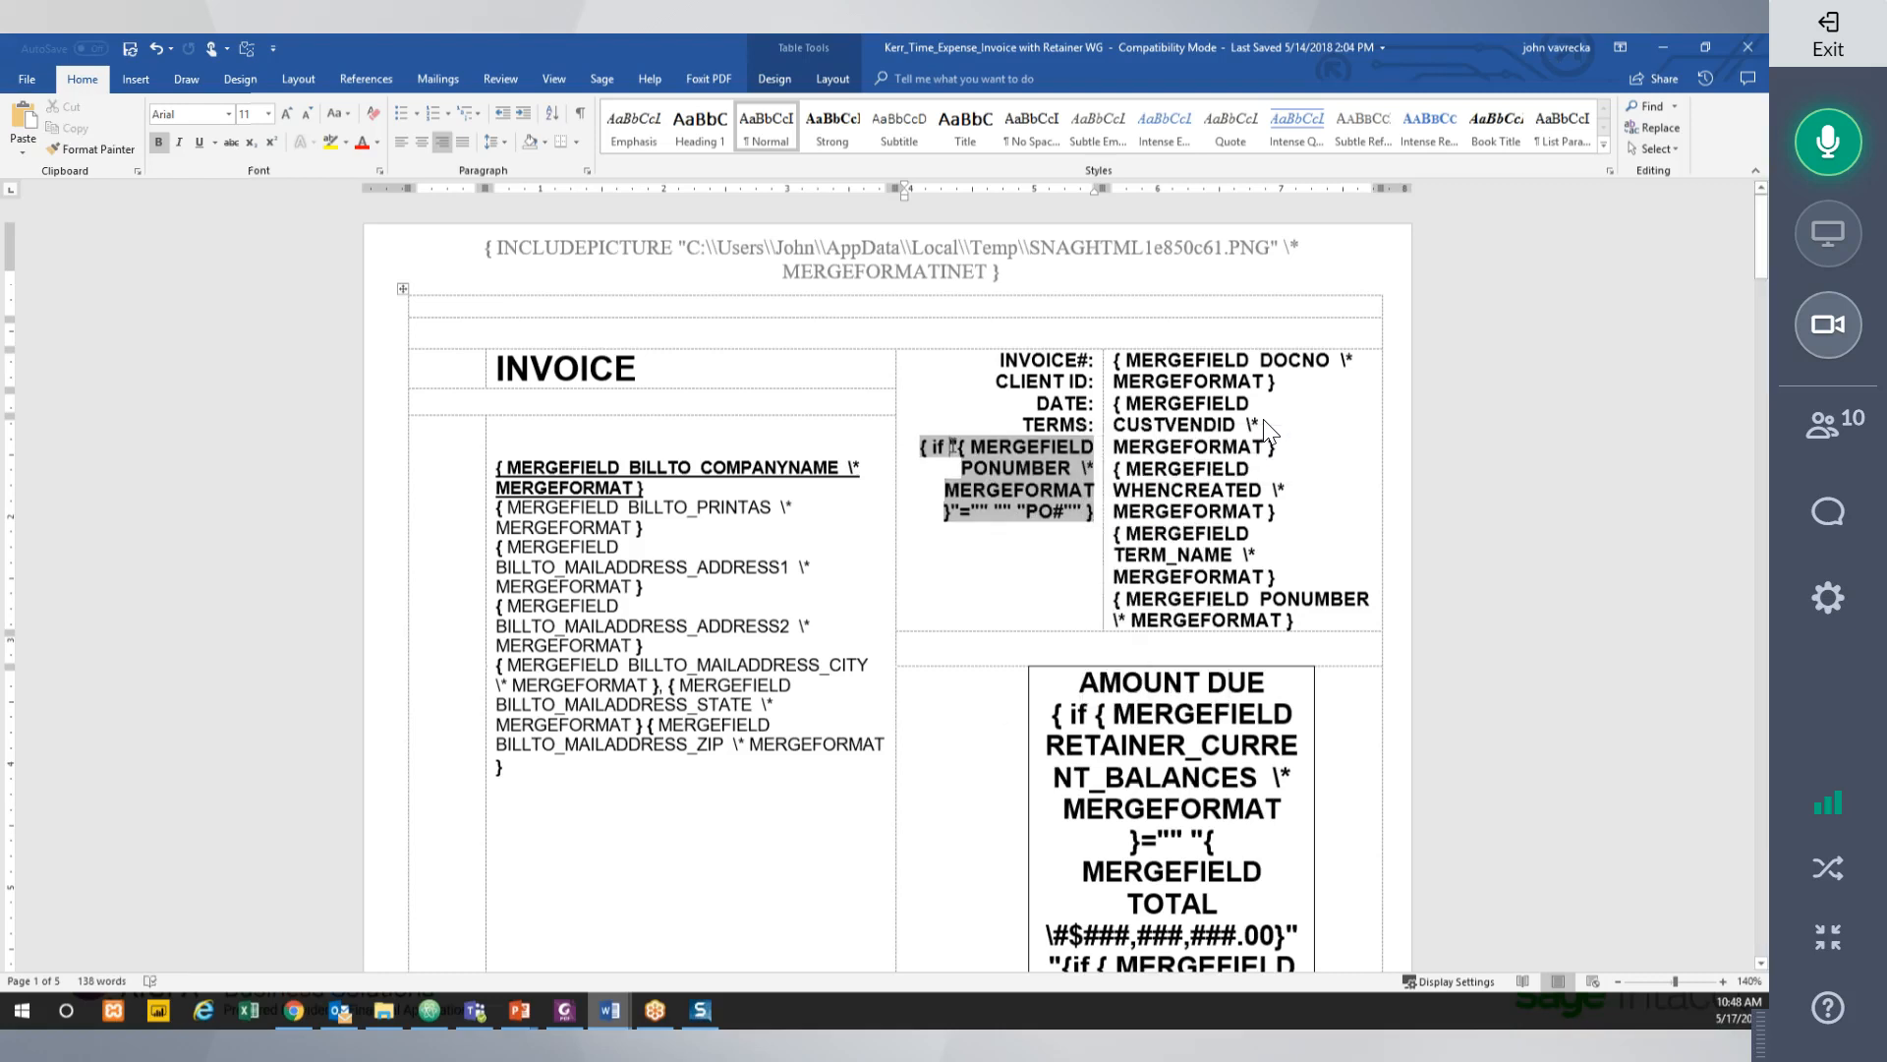
{"action": "left_click_drag", "start_coordinate": [951, 446], "coordinate": [1055, 448]}
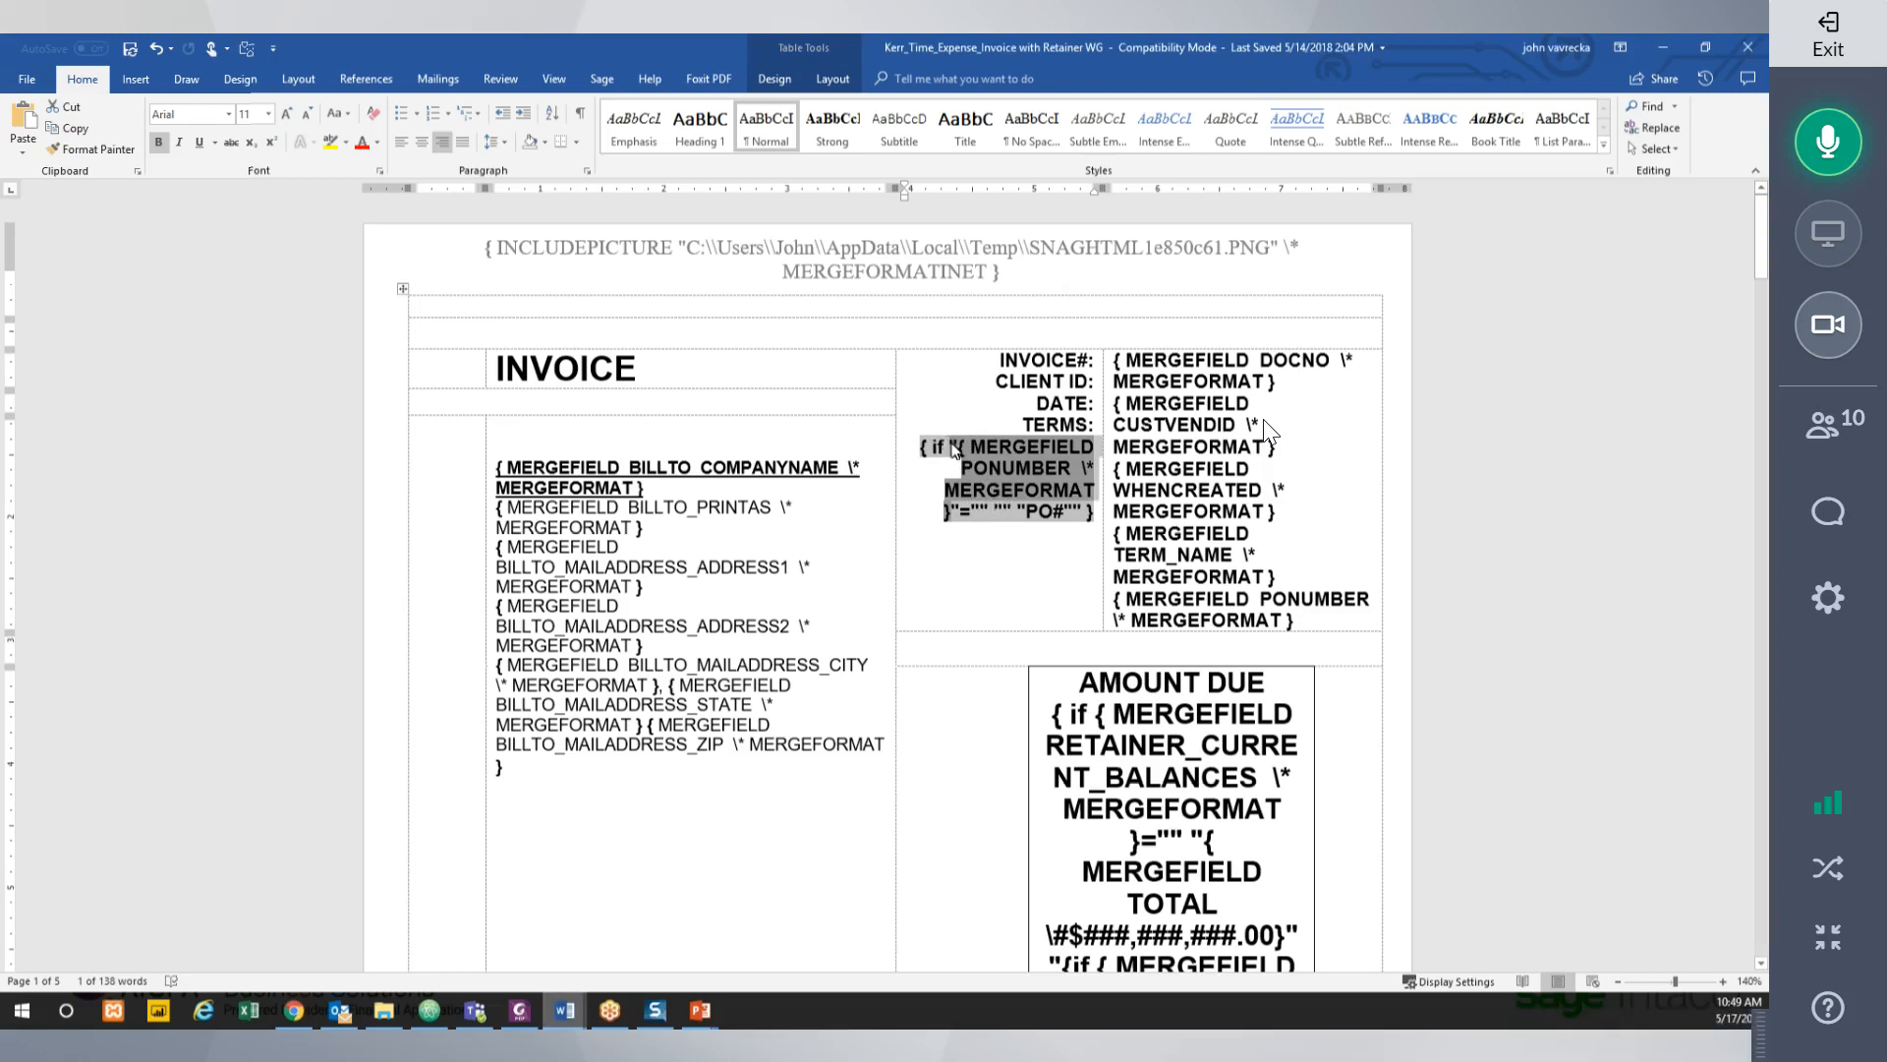
{"action": "left_click", "coordinate": [952, 444]}
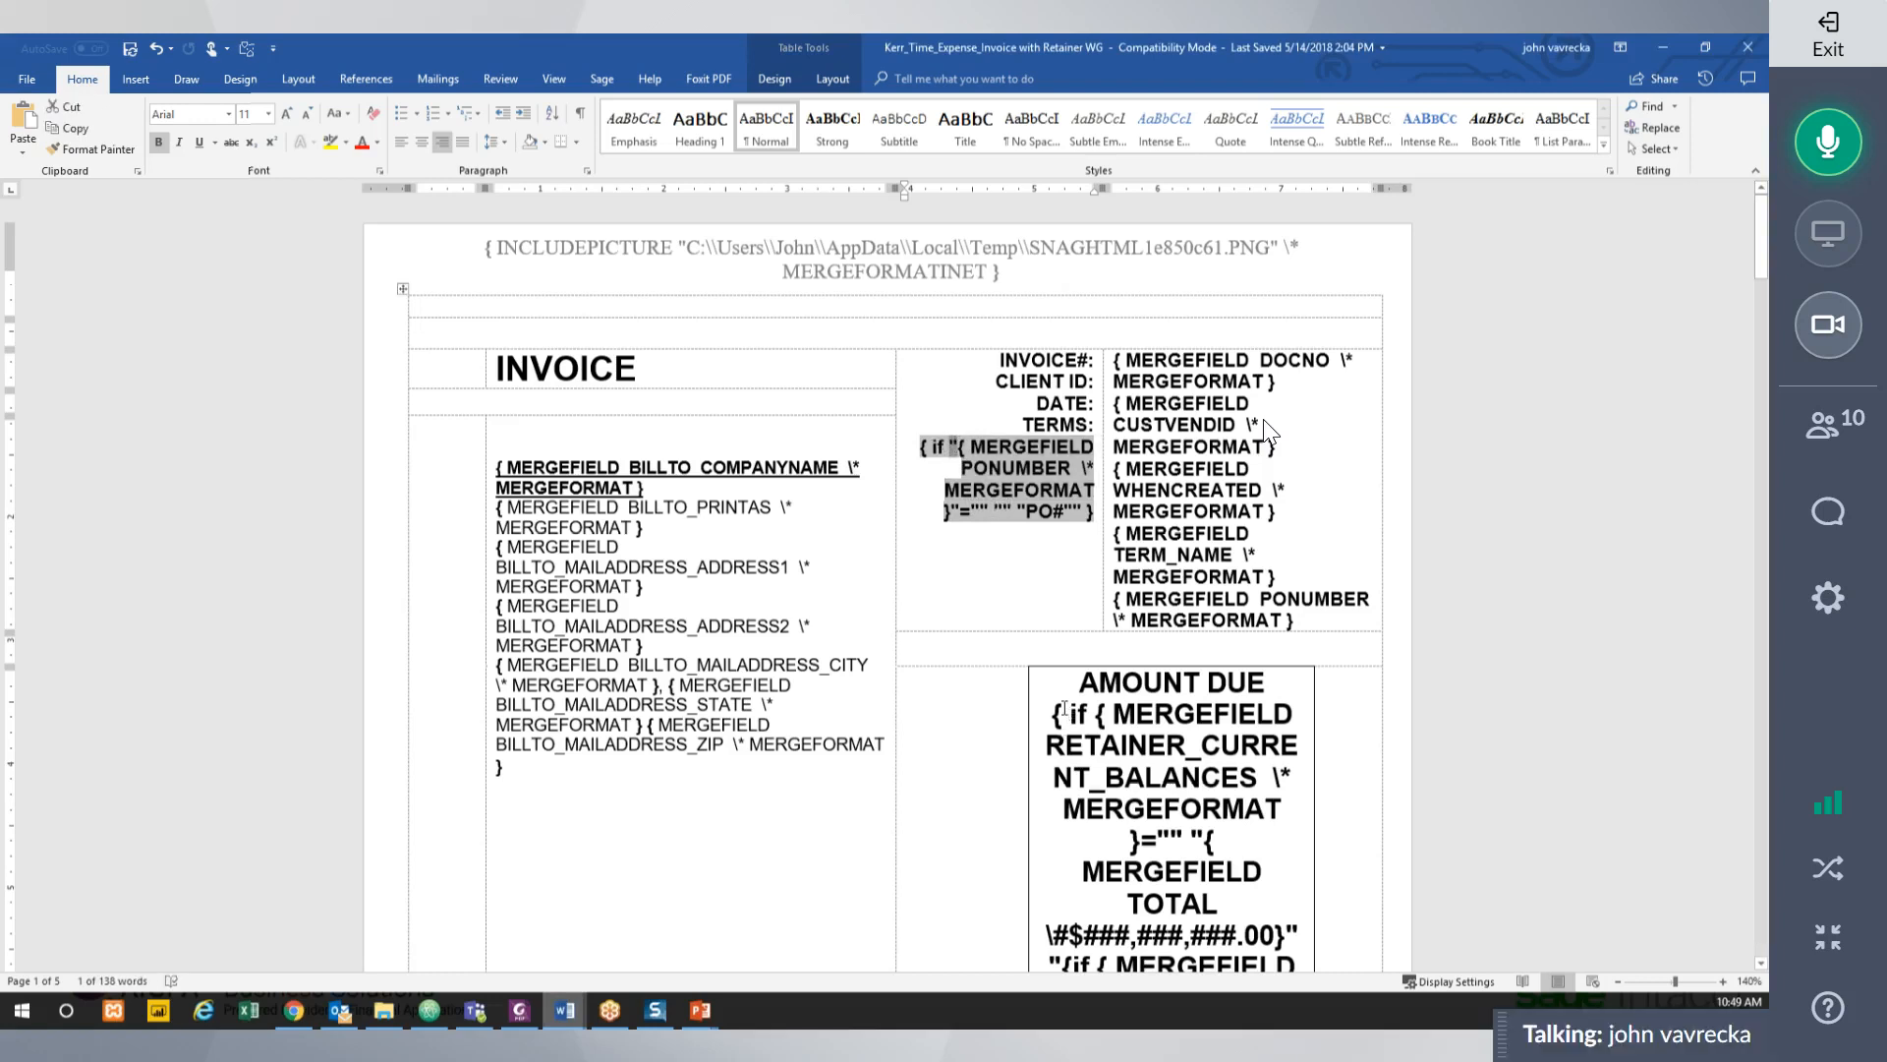
Insert a field in the empty row above the AMOUNT DUE box and begin it with if "X".
{"action": "left_click", "coordinate": [1039, 643]}
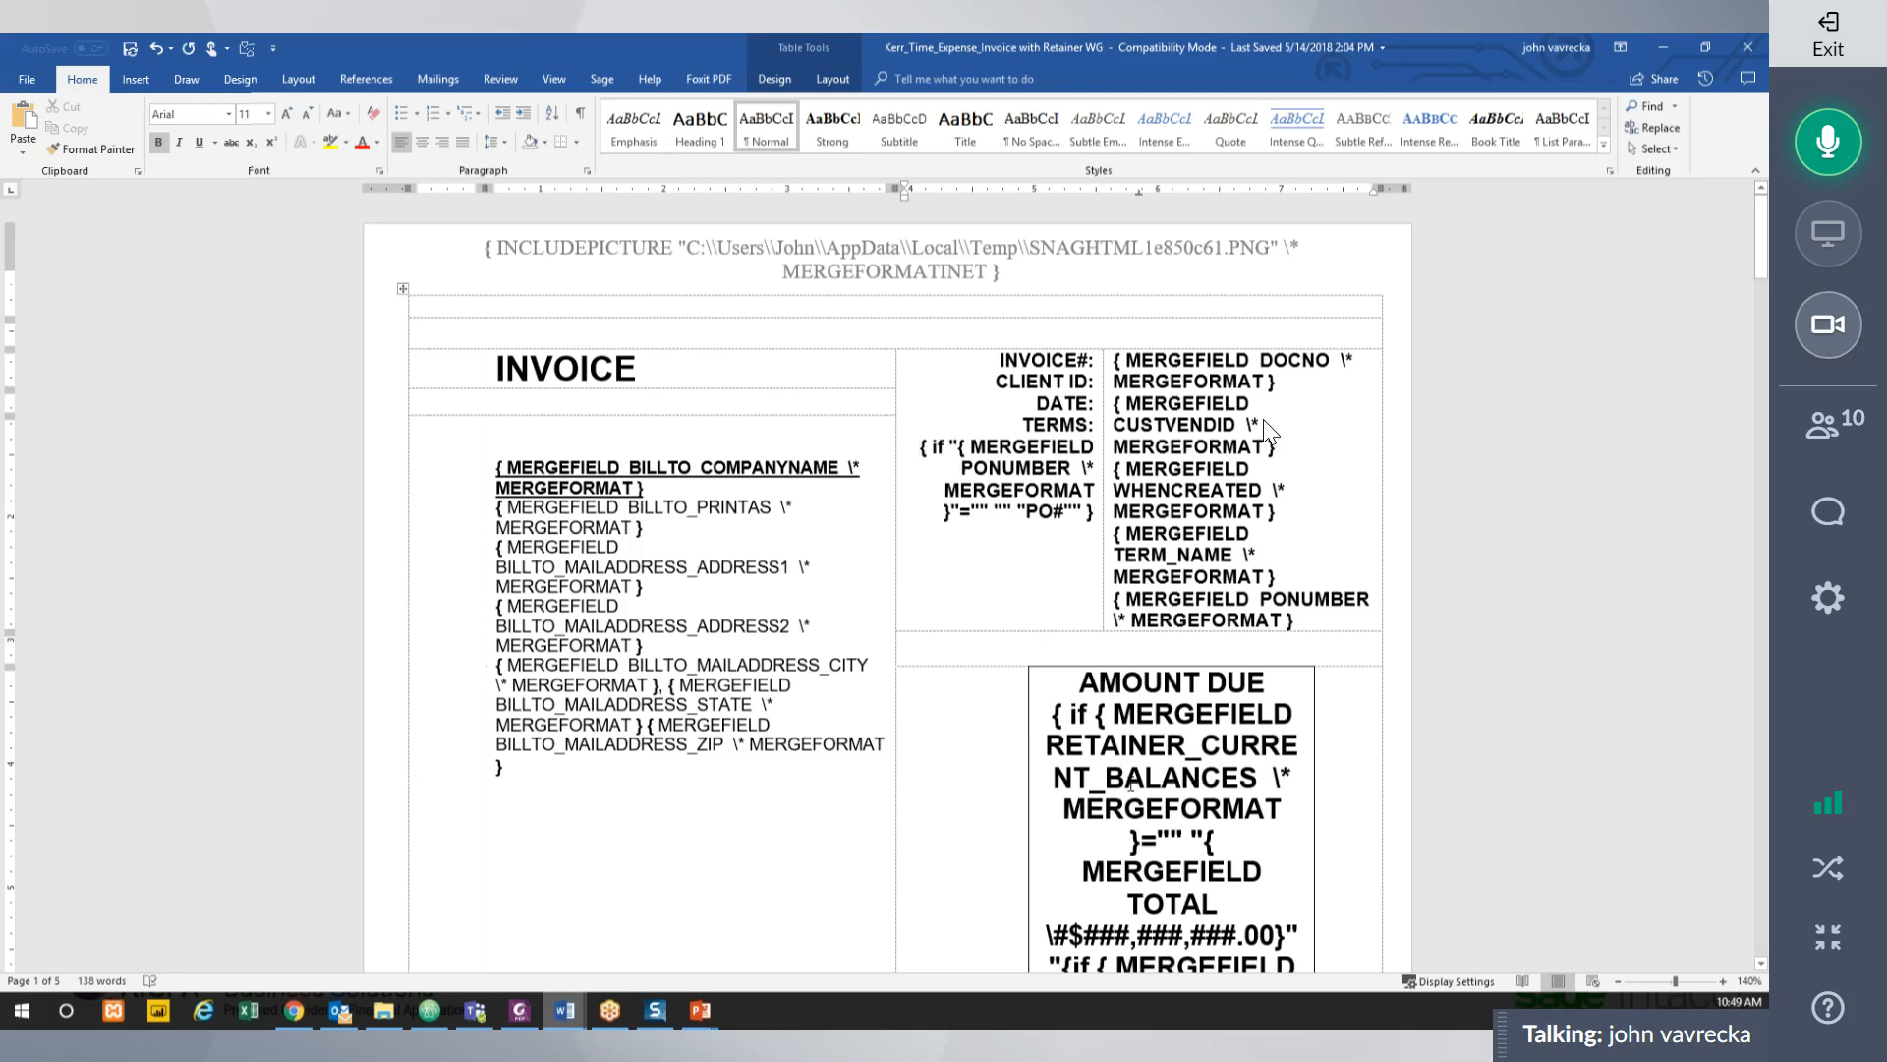
{"action": "key", "text": "ctrl+F9"}
{"action": "type", "text": "if "}
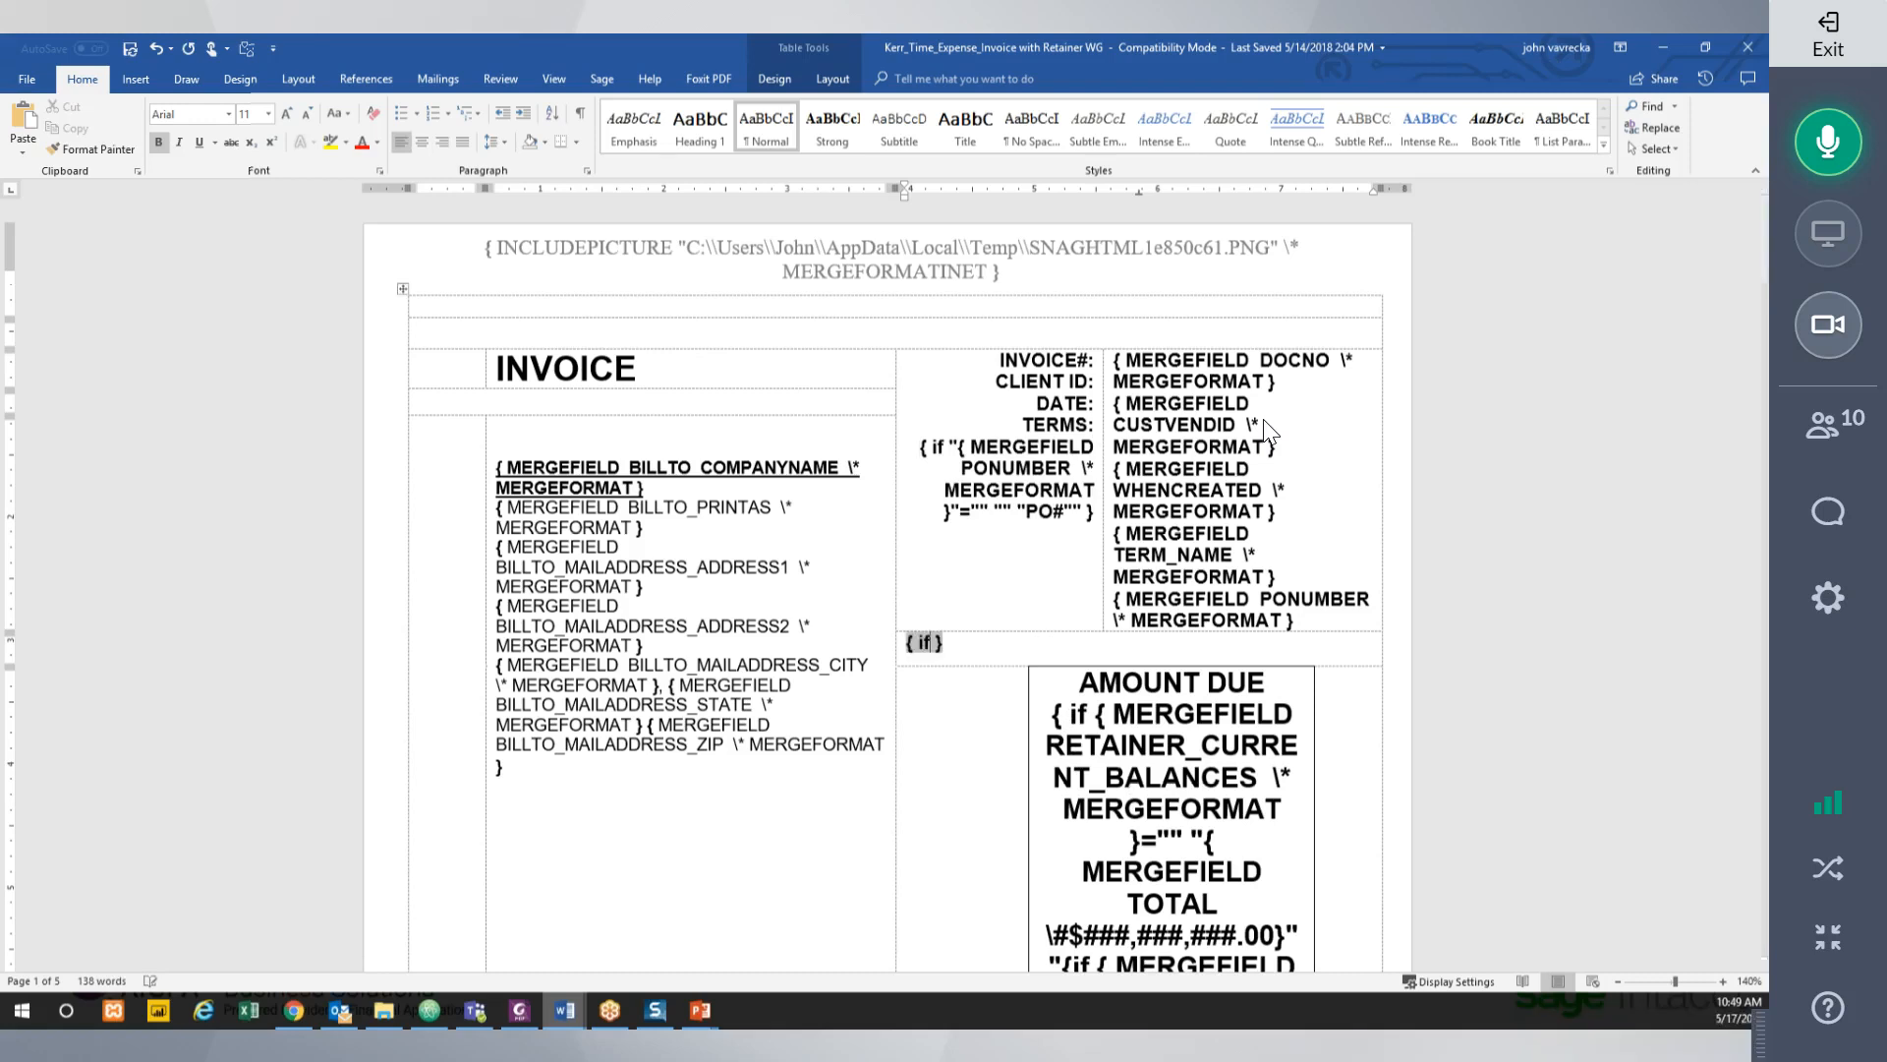
{"action": "type", "text": "\""}
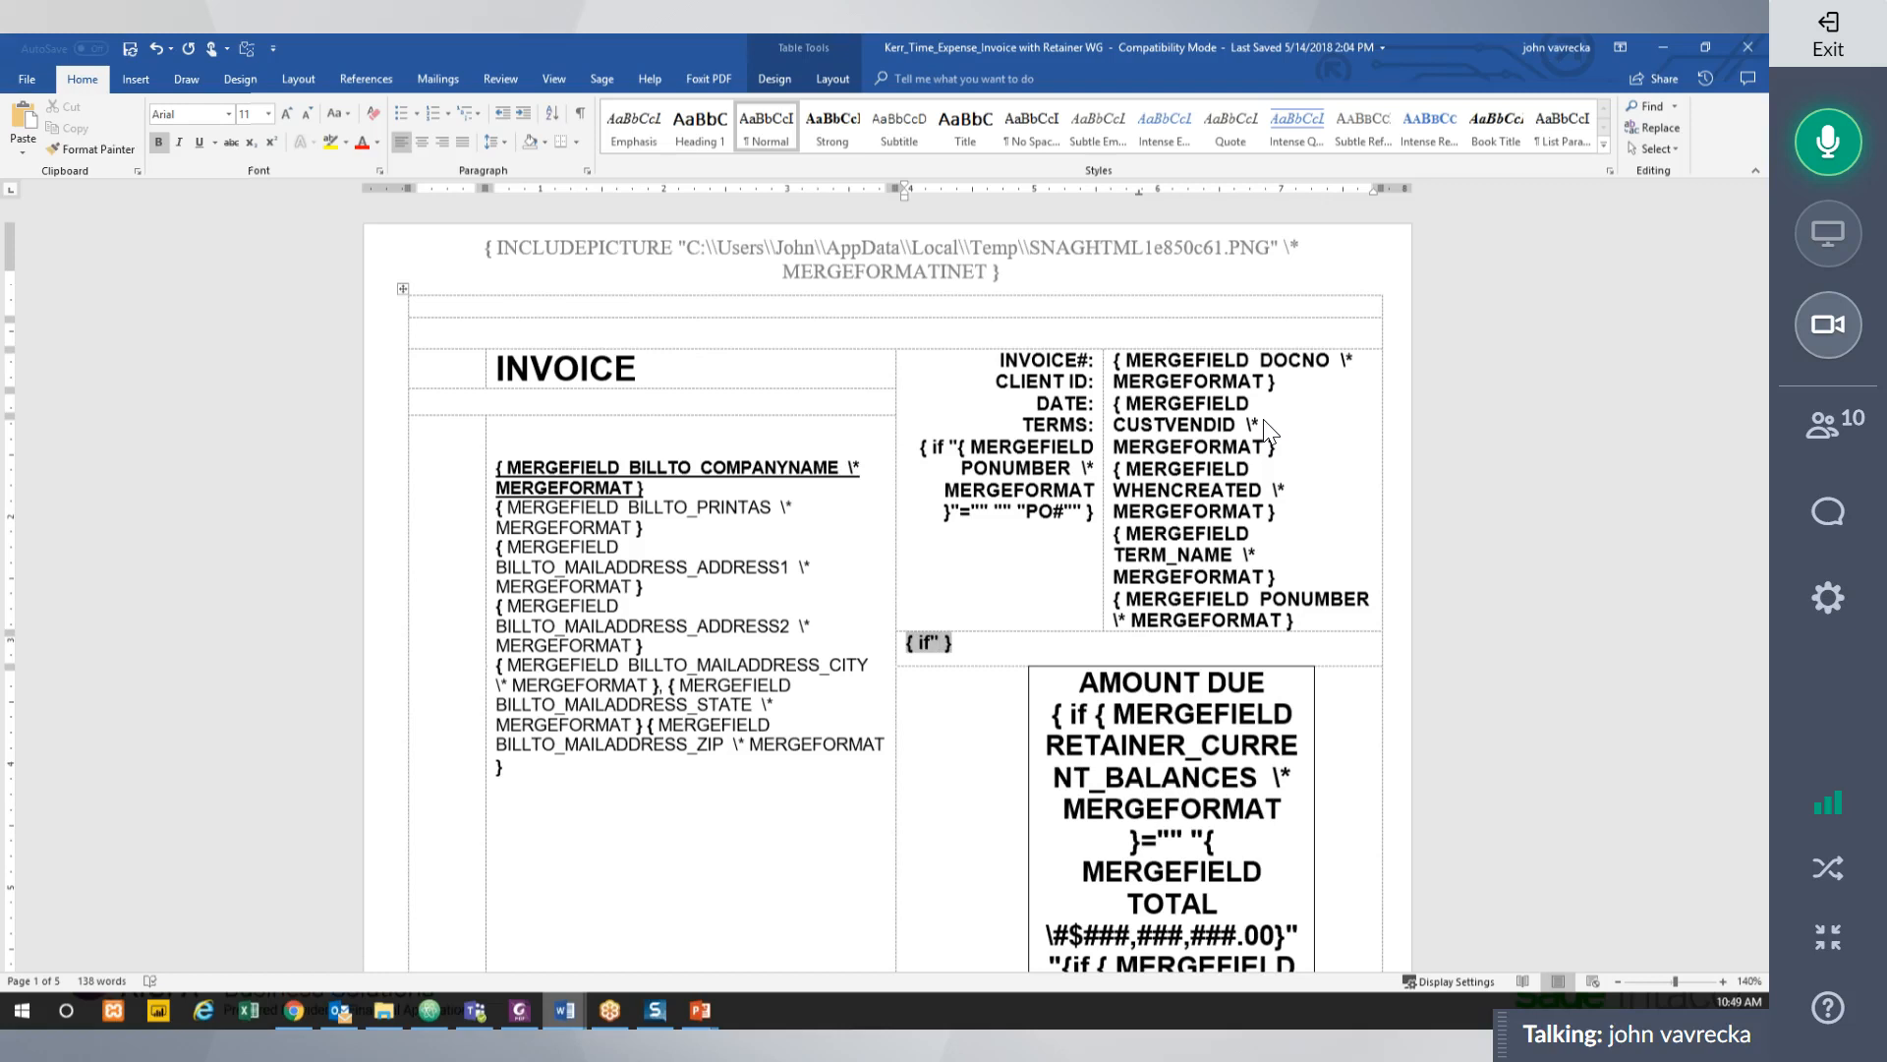
{"action": "type", "text": "\"X"}
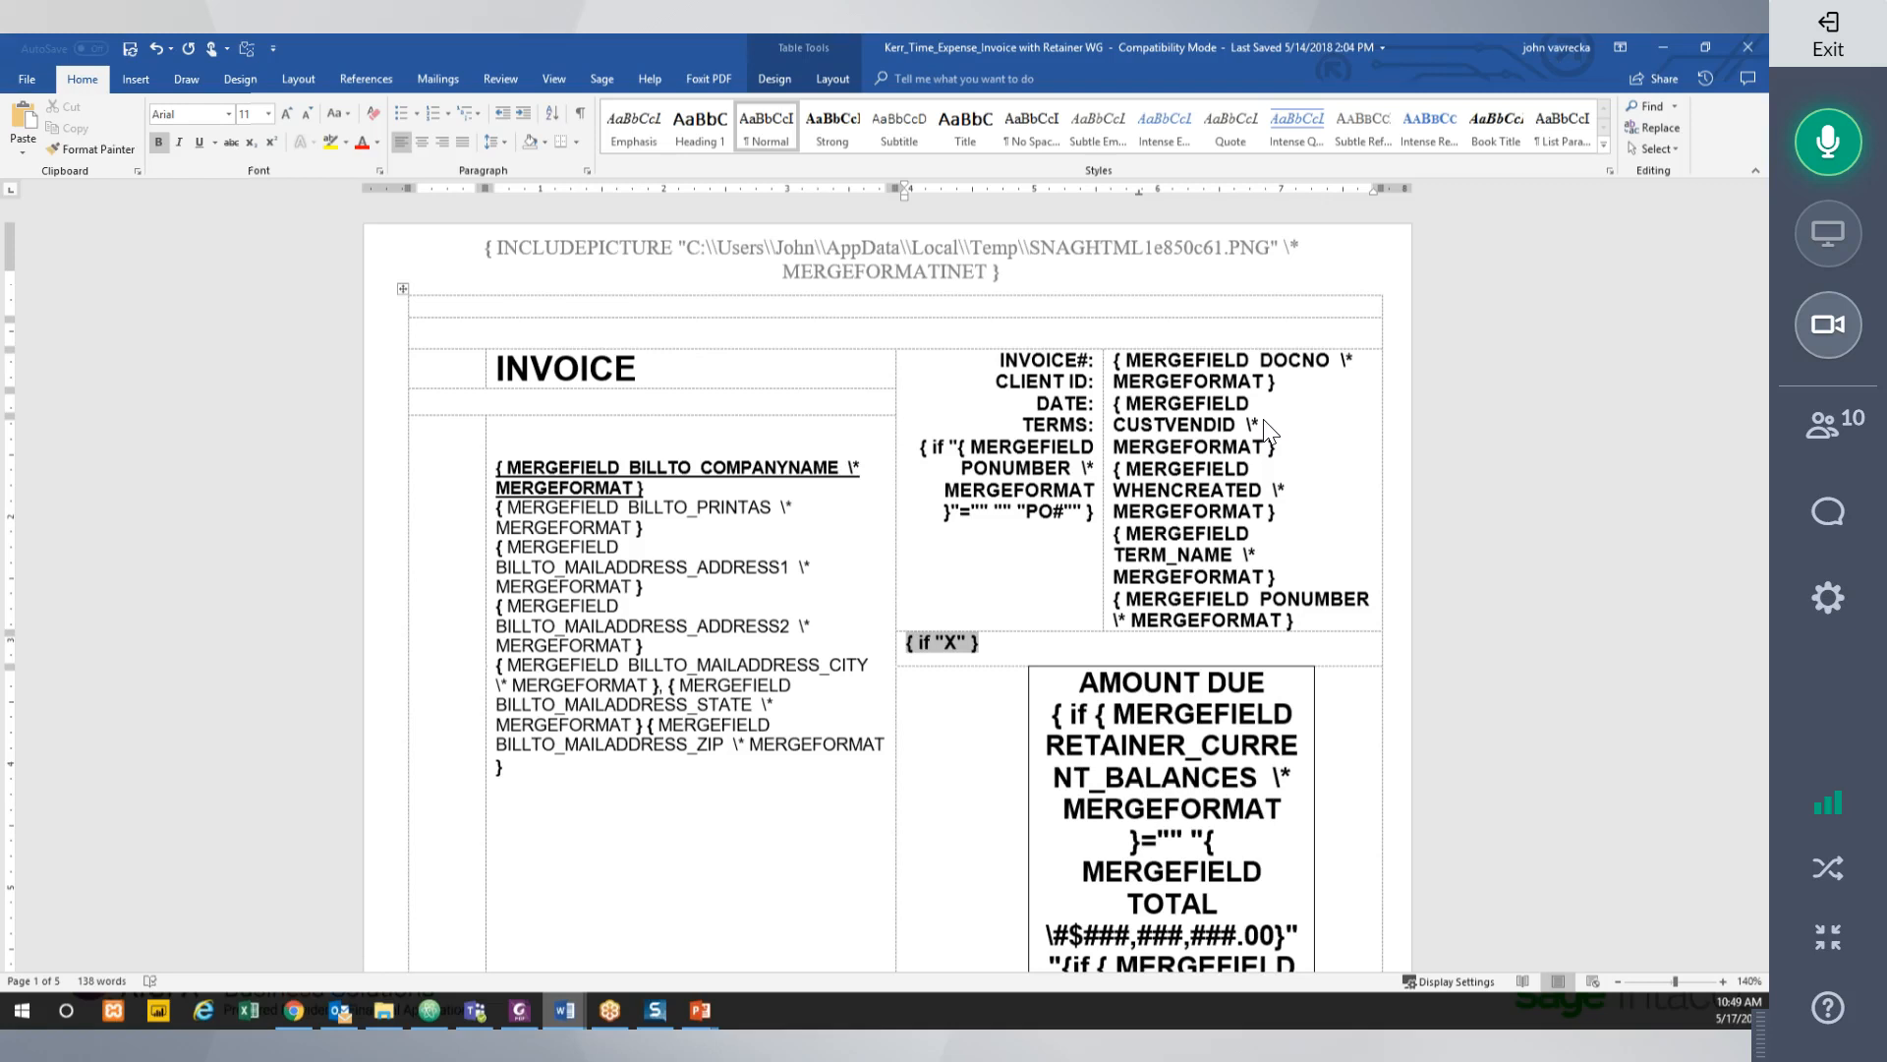
Complete the if field's condition with ="Y", add two empty quoted results and highlight the second one.
{"action": "type", "text": "="}
{"action": "double_click", "coordinate": [948, 640]}
{"action": "left_click", "coordinate": [981, 642]}
{"action": "type", "text": "\""}
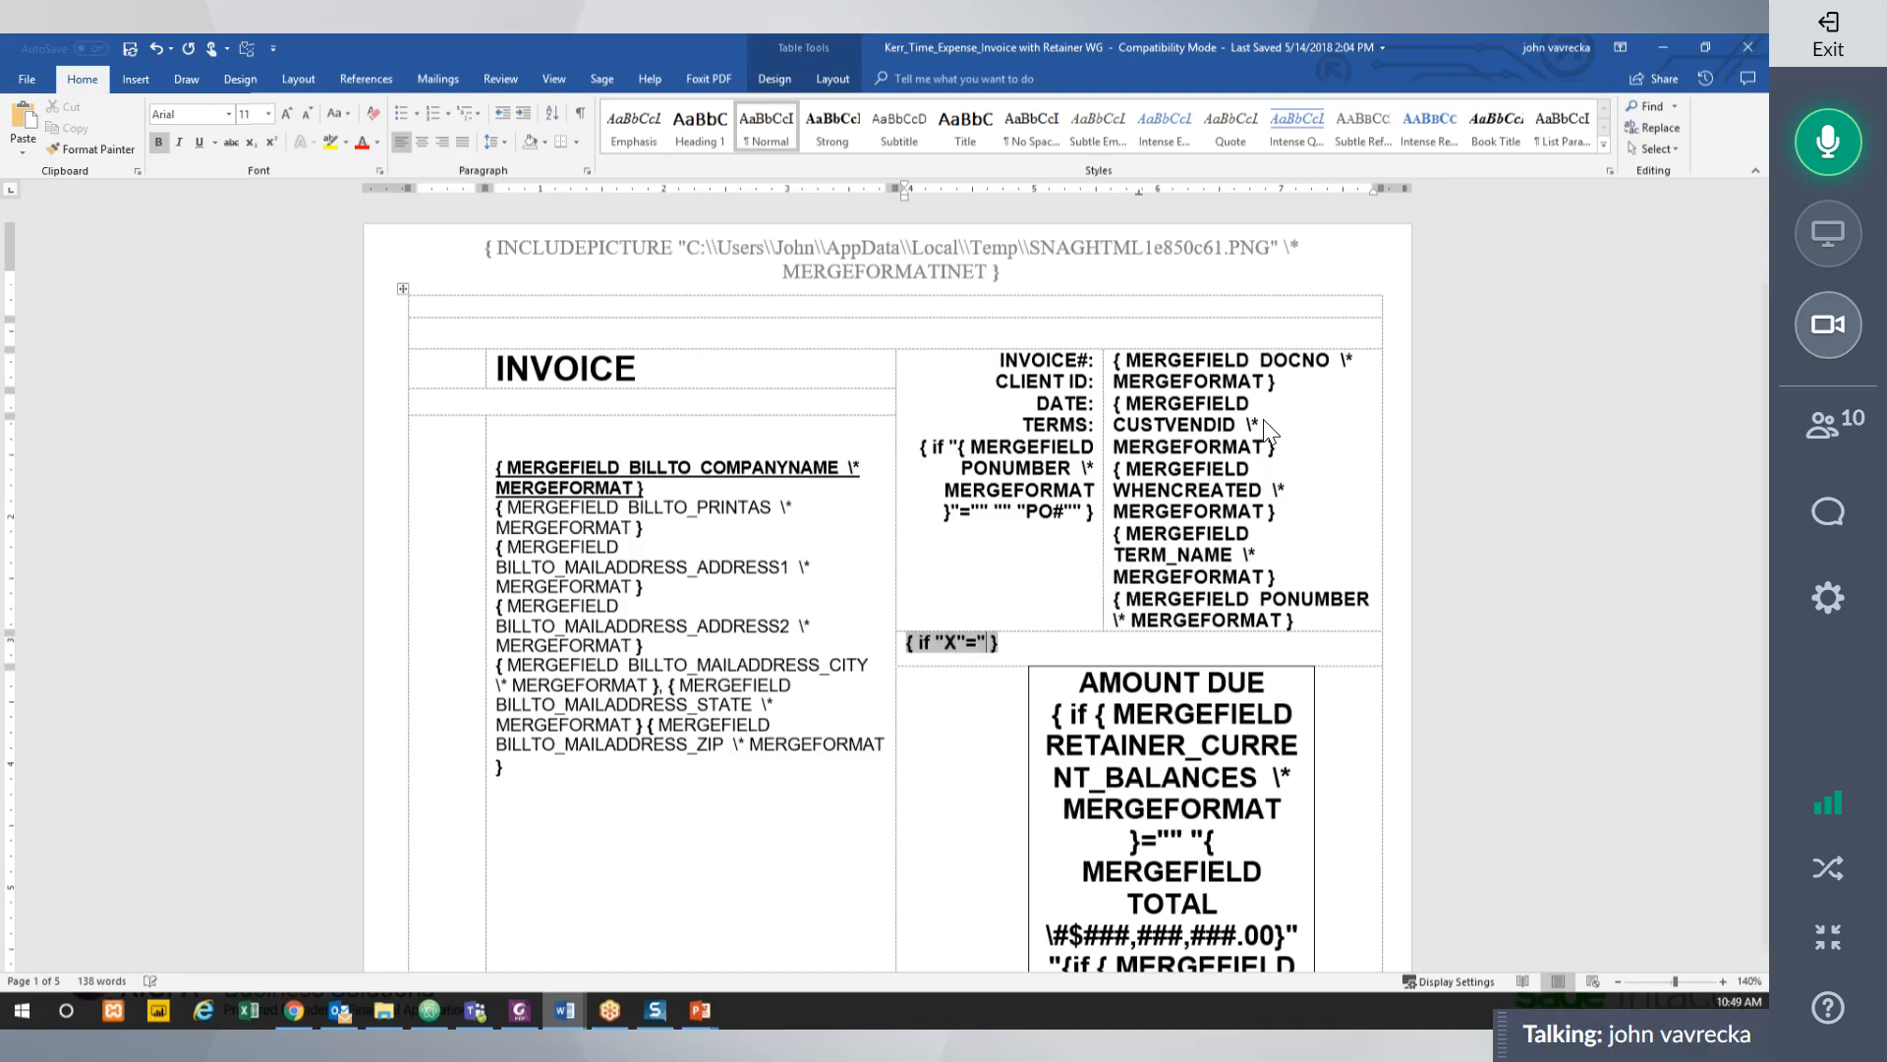
{"action": "type", "text": "Y\""}
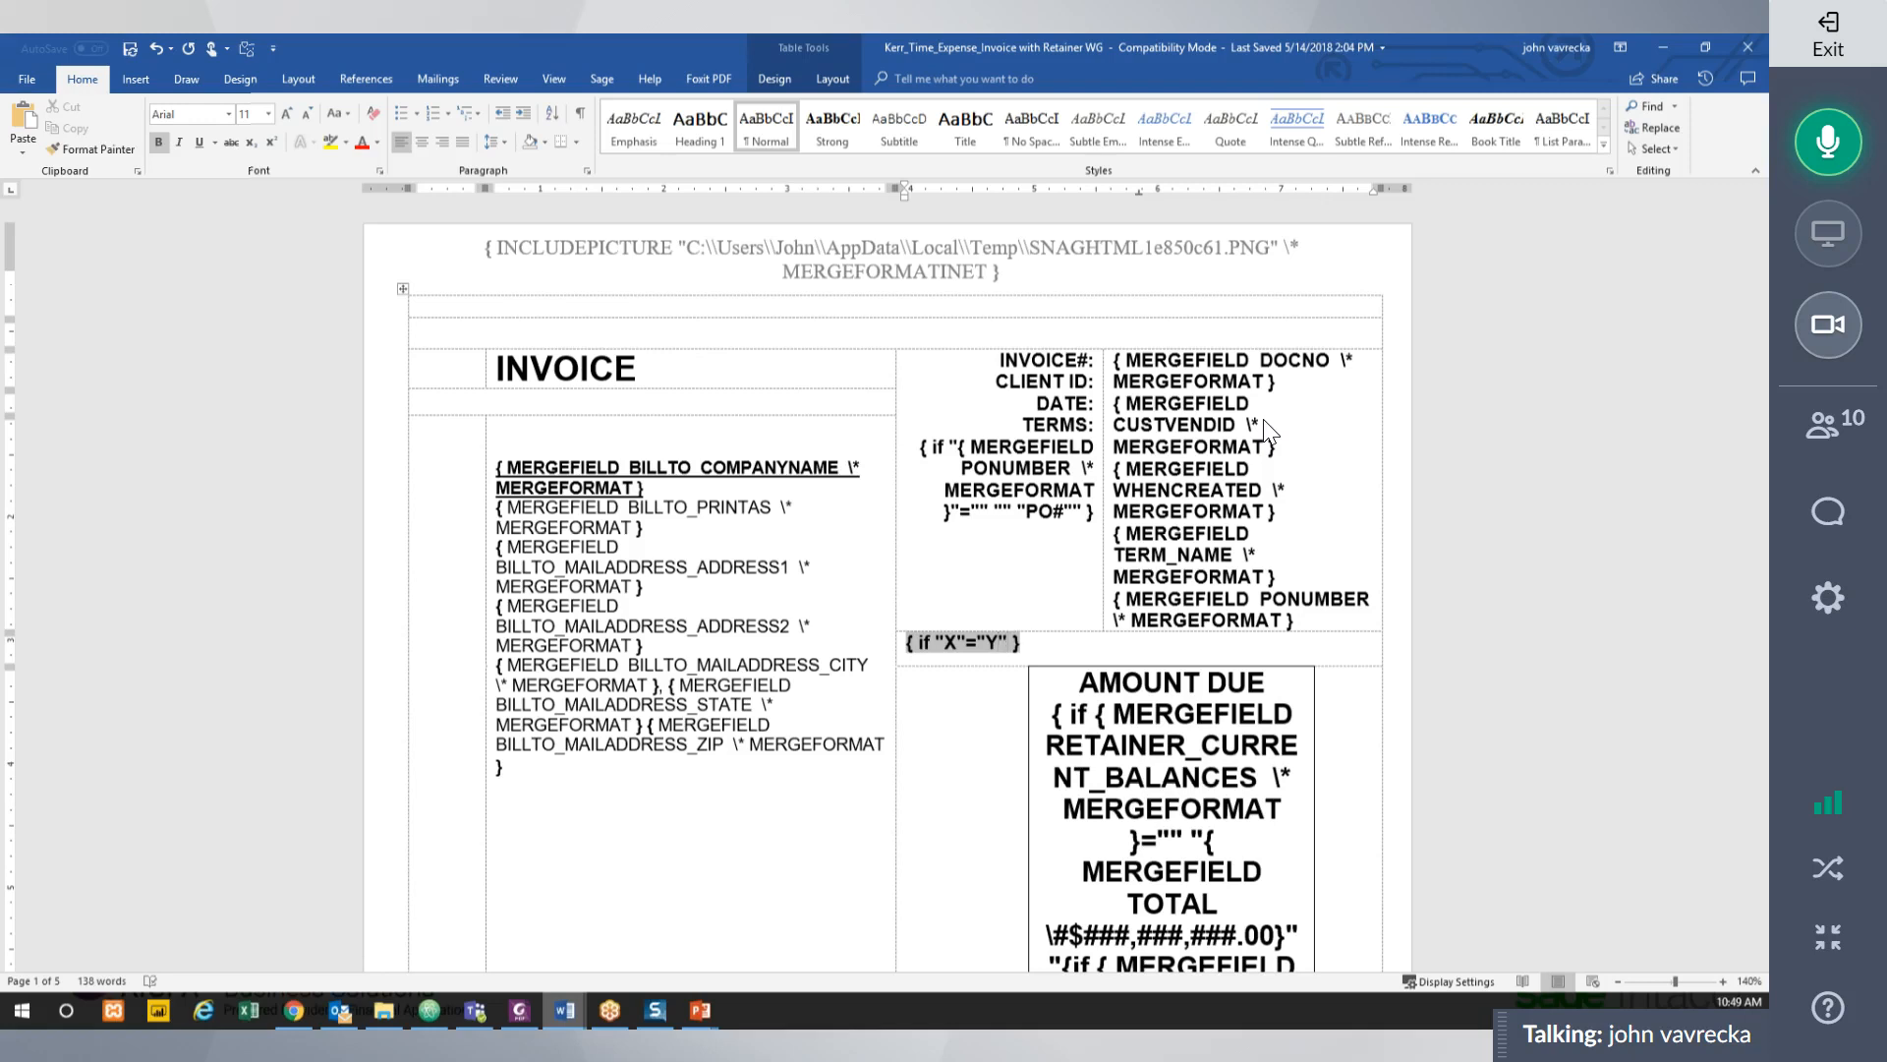
{"action": "type", "text": " \"\" \"\""}
{"action": "left_click_drag", "start_coordinate": [1037, 640], "coordinate": [1045, 644]}
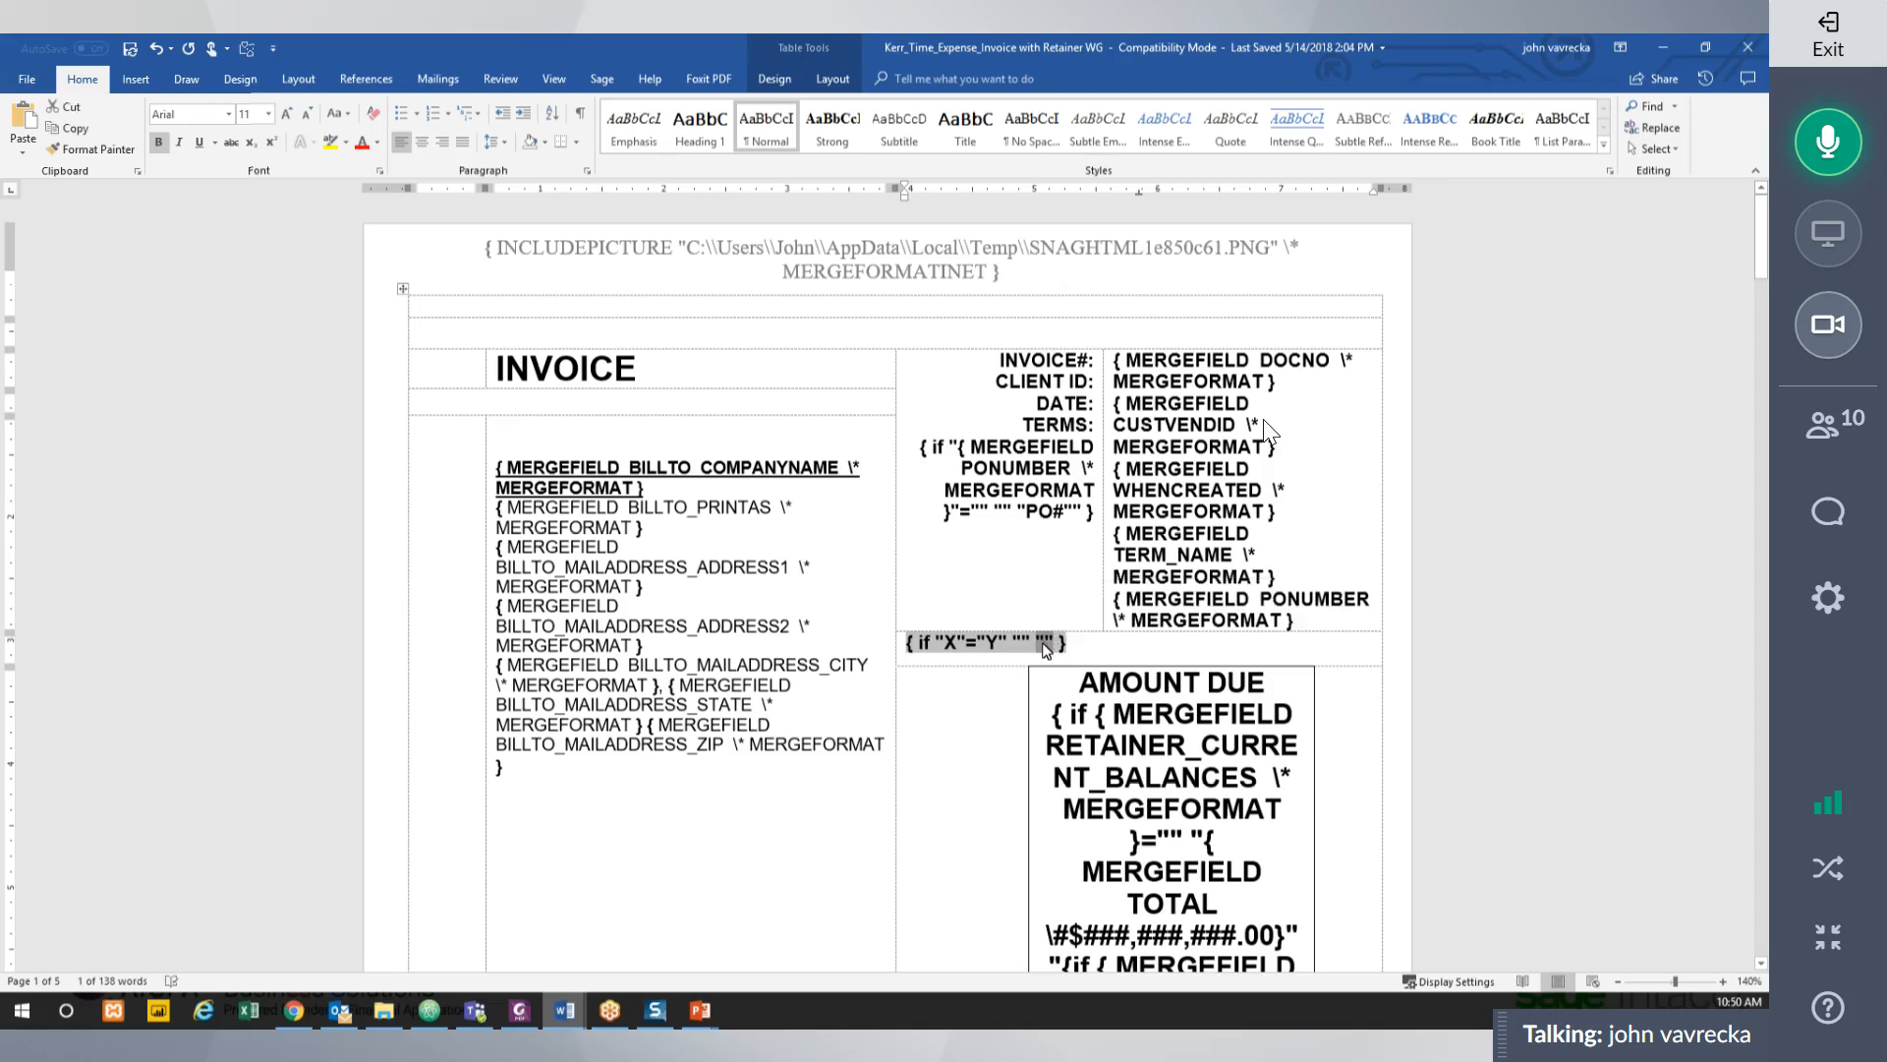
Examine the sample if field above the AMOUNT DUE box by highlighting its empty results, its condition and the whole field.
{"action": "left_click", "coordinate": [1046, 644]}
{"action": "double_click", "coordinate": [1022, 644]}
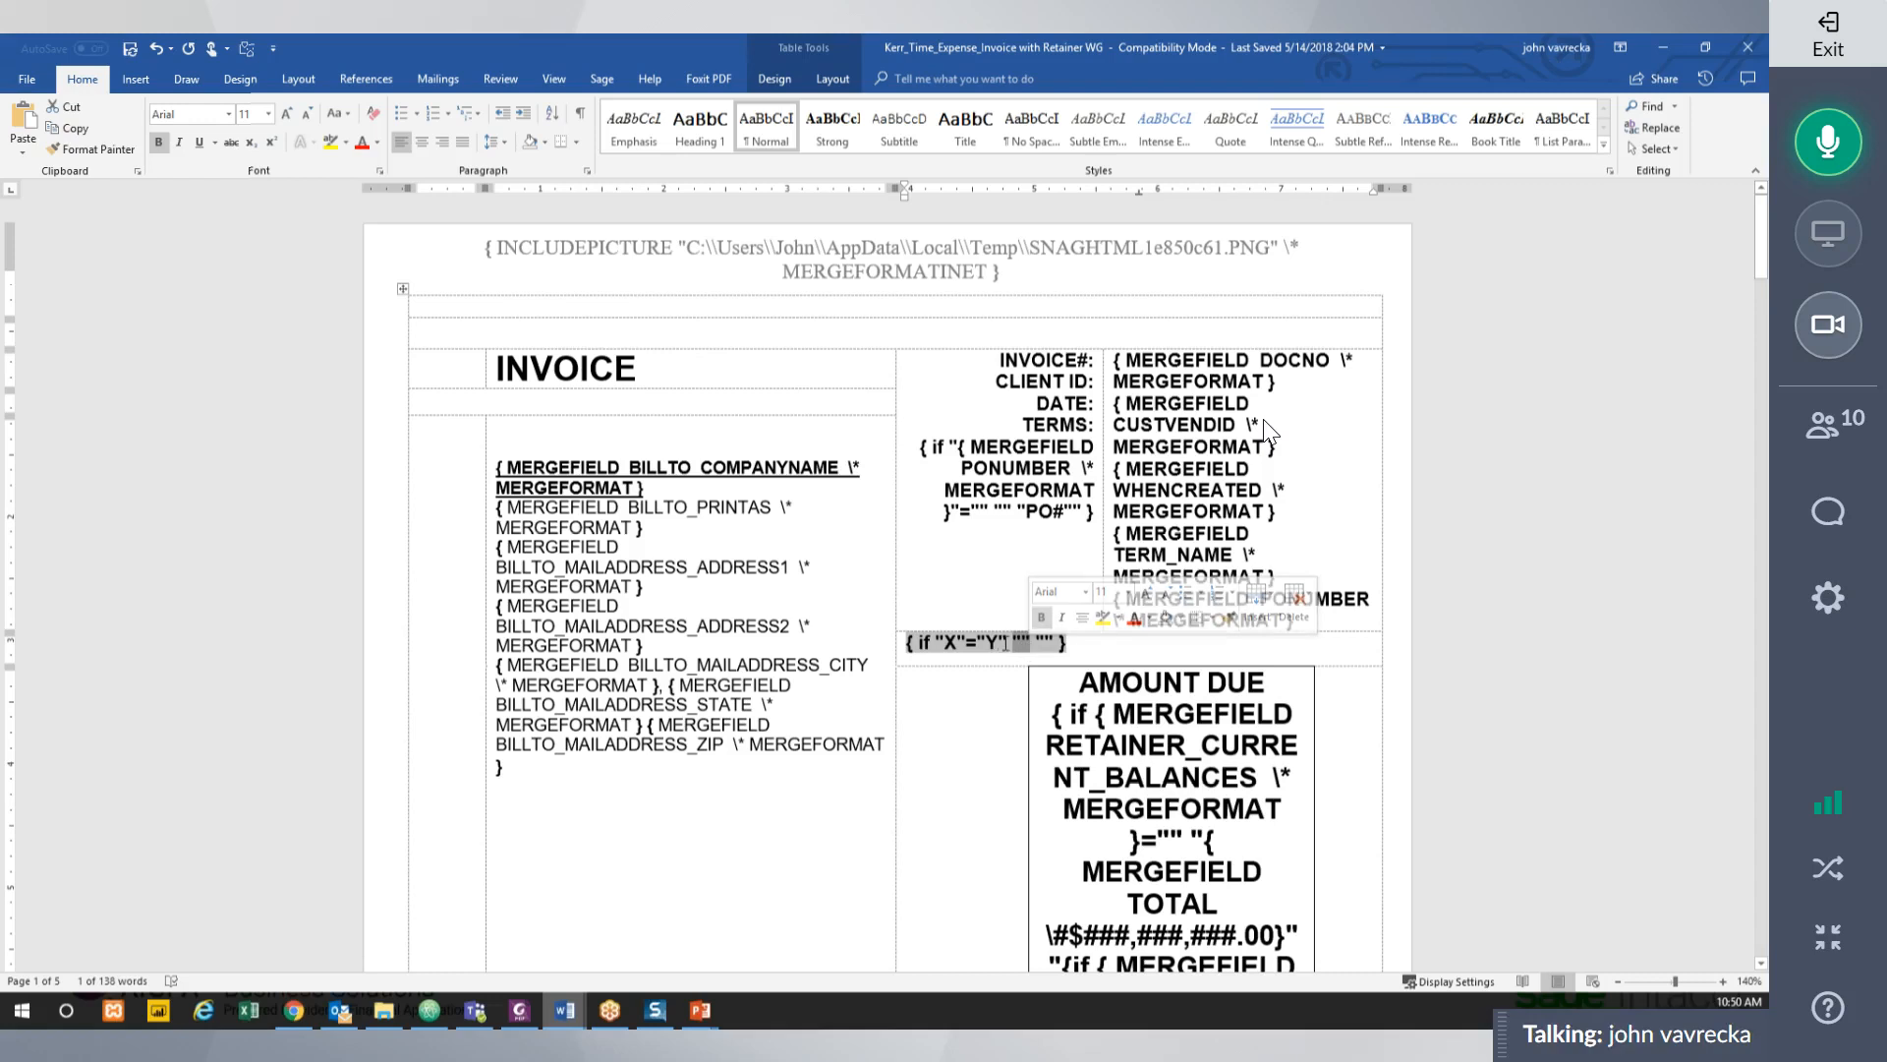
{"action": "left_click_drag", "start_coordinate": [1004, 643], "coordinate": [940, 644]}
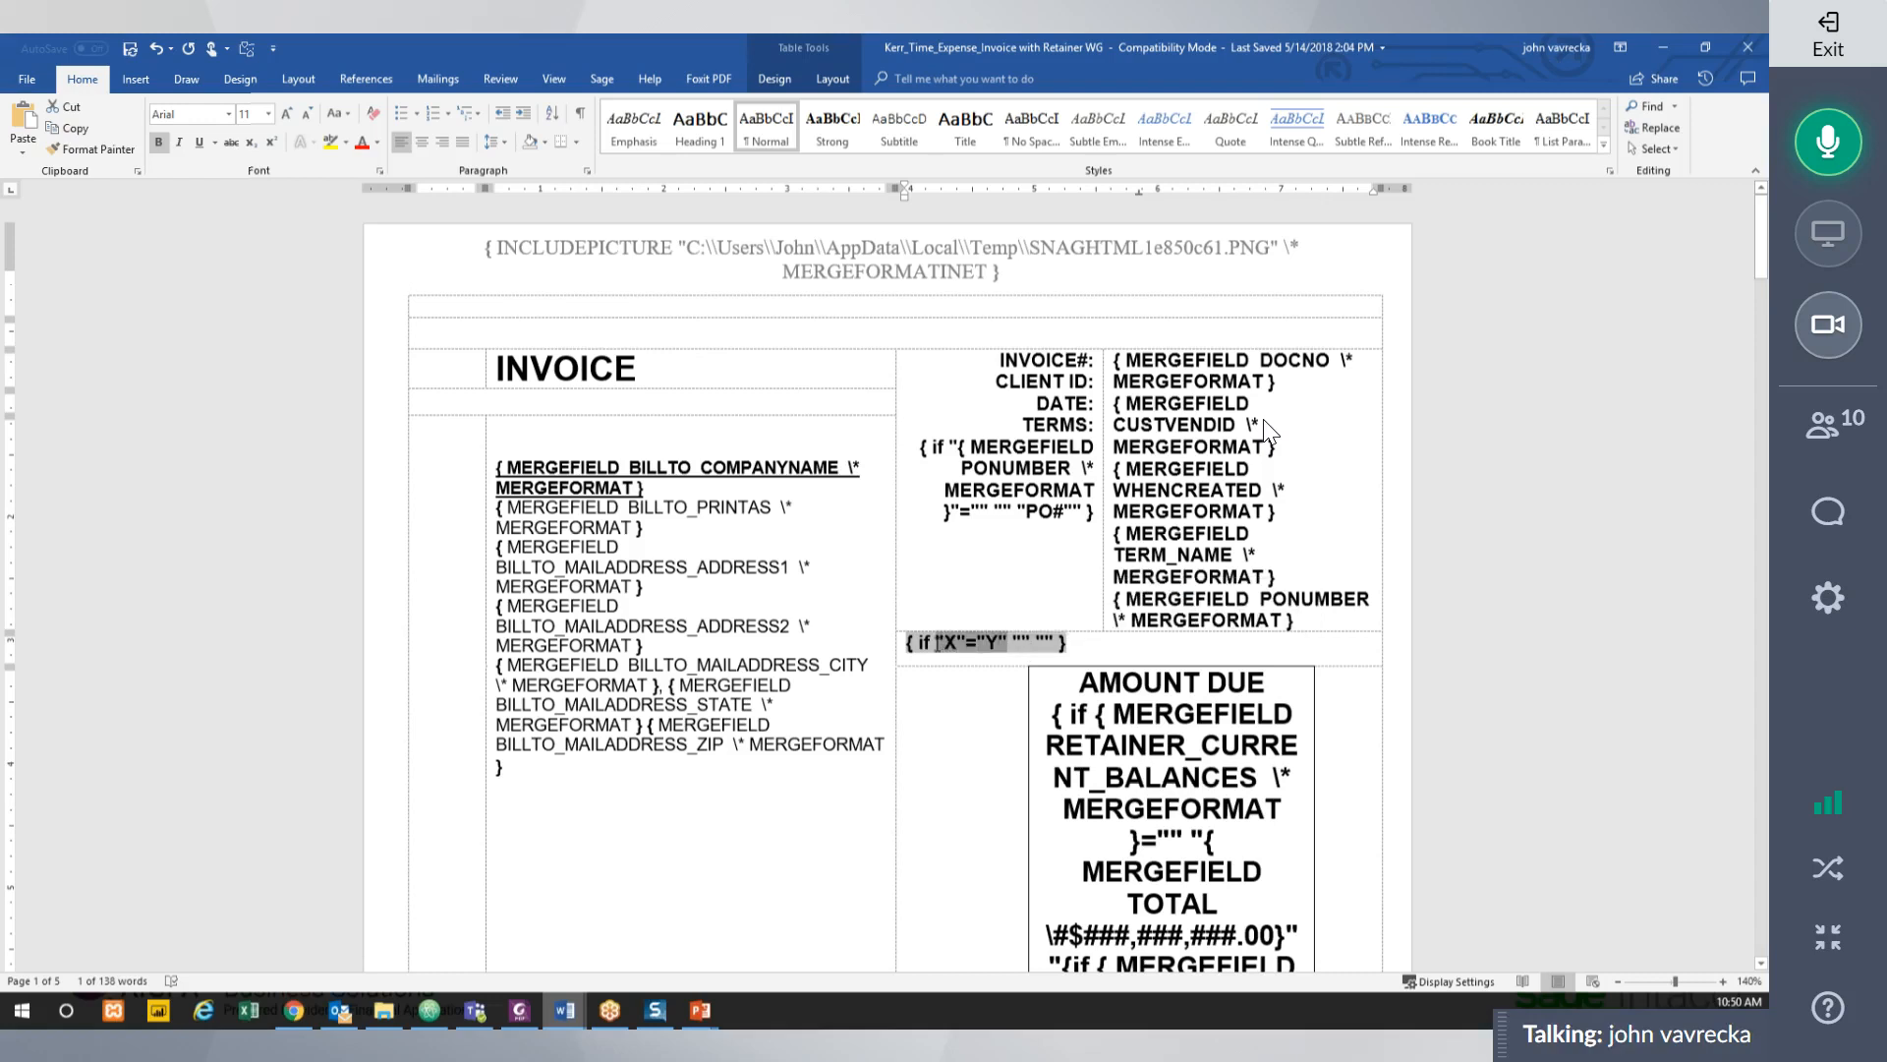
{"action": "left_click", "coordinate": [1016, 643]}
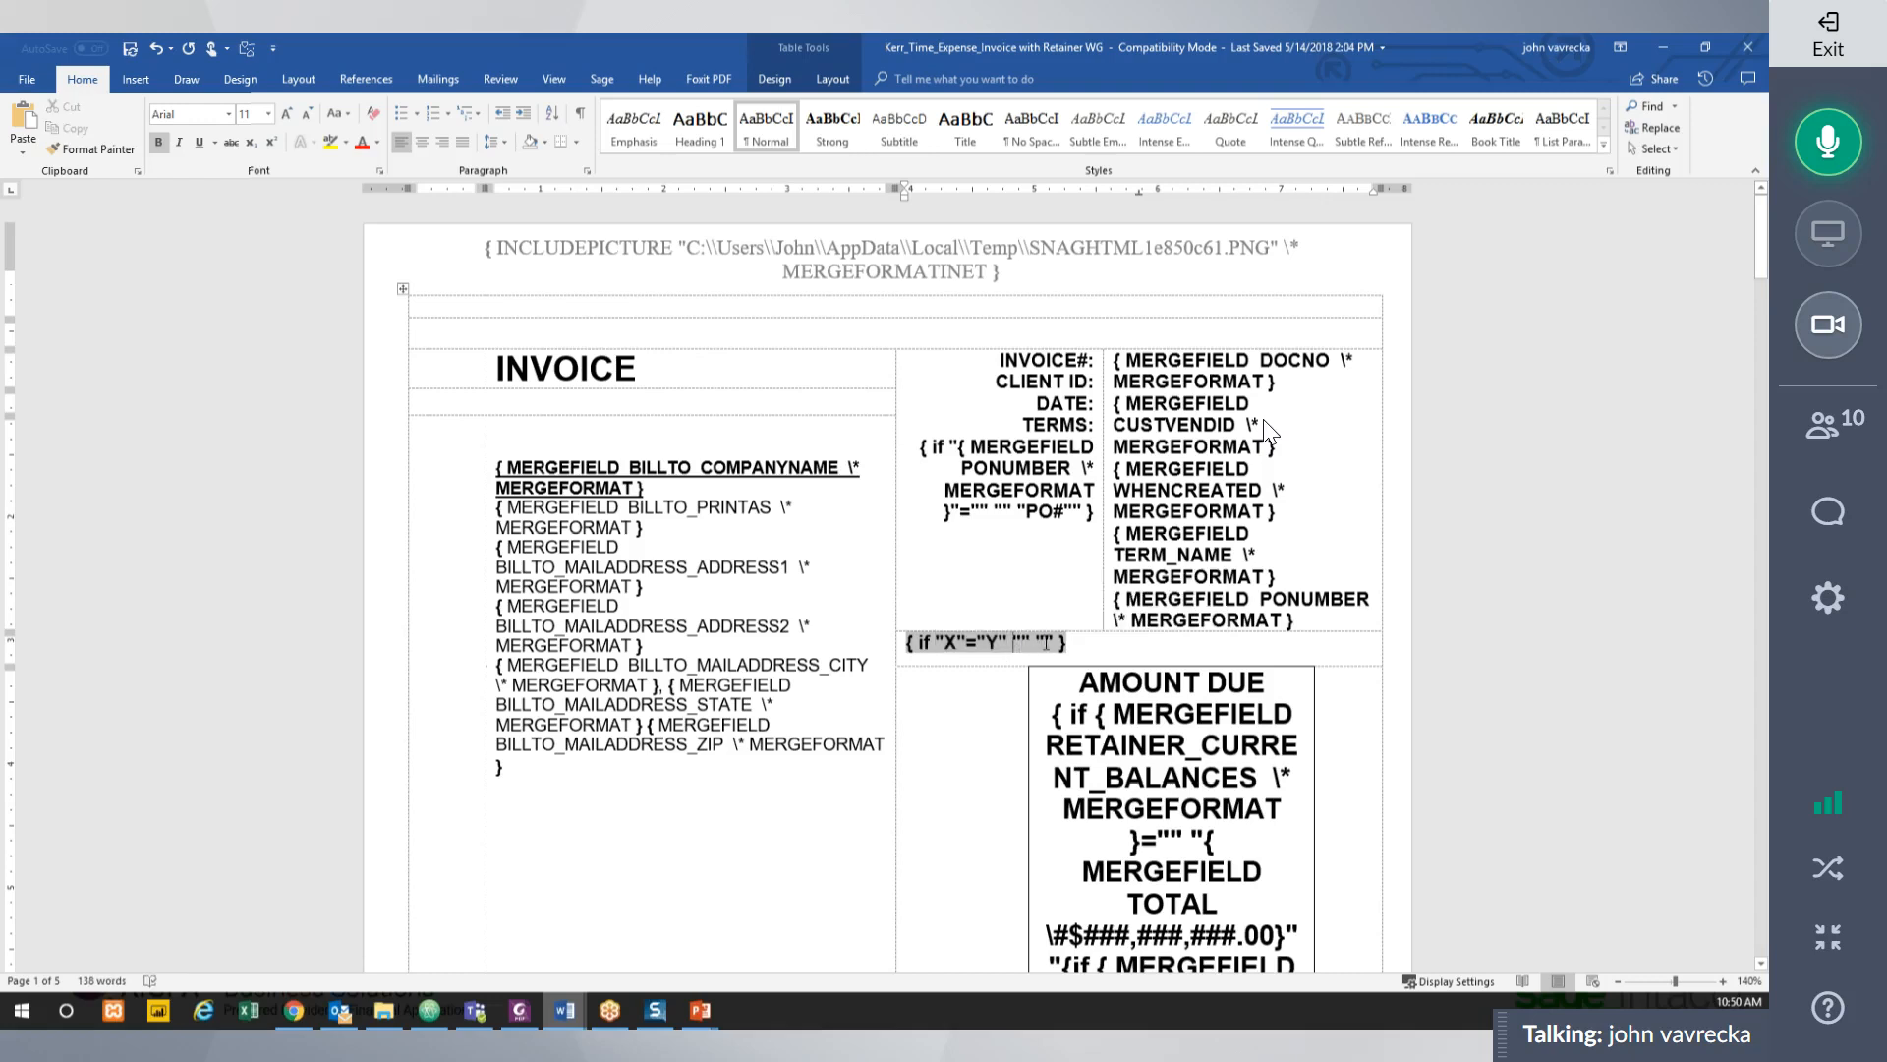
{"action": "left_click", "coordinate": [1045, 642]}
{"action": "left_click_drag", "start_coordinate": [1088, 647], "coordinate": [914, 646]}
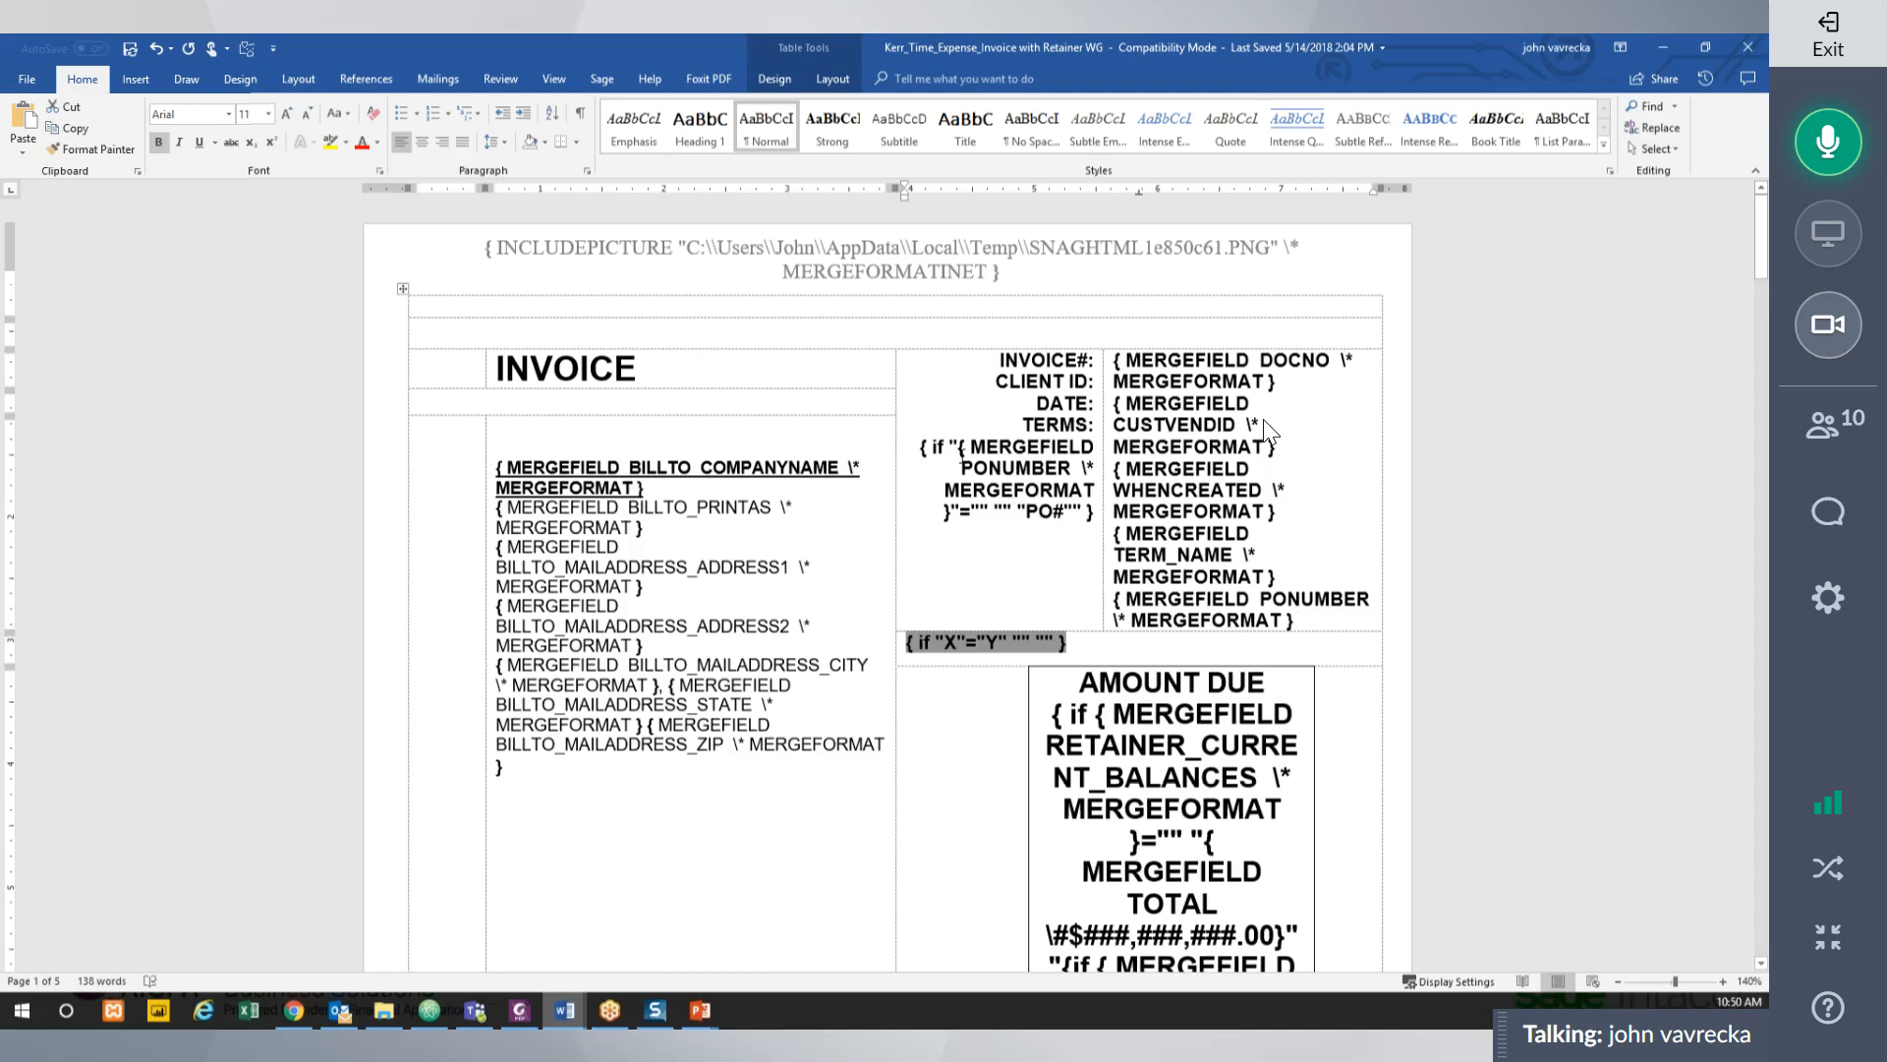
Examine the if field around PONUMBER below TERMS and the matching PONUMBER merge field beside it.
{"action": "left_click", "coordinate": [1058, 468]}
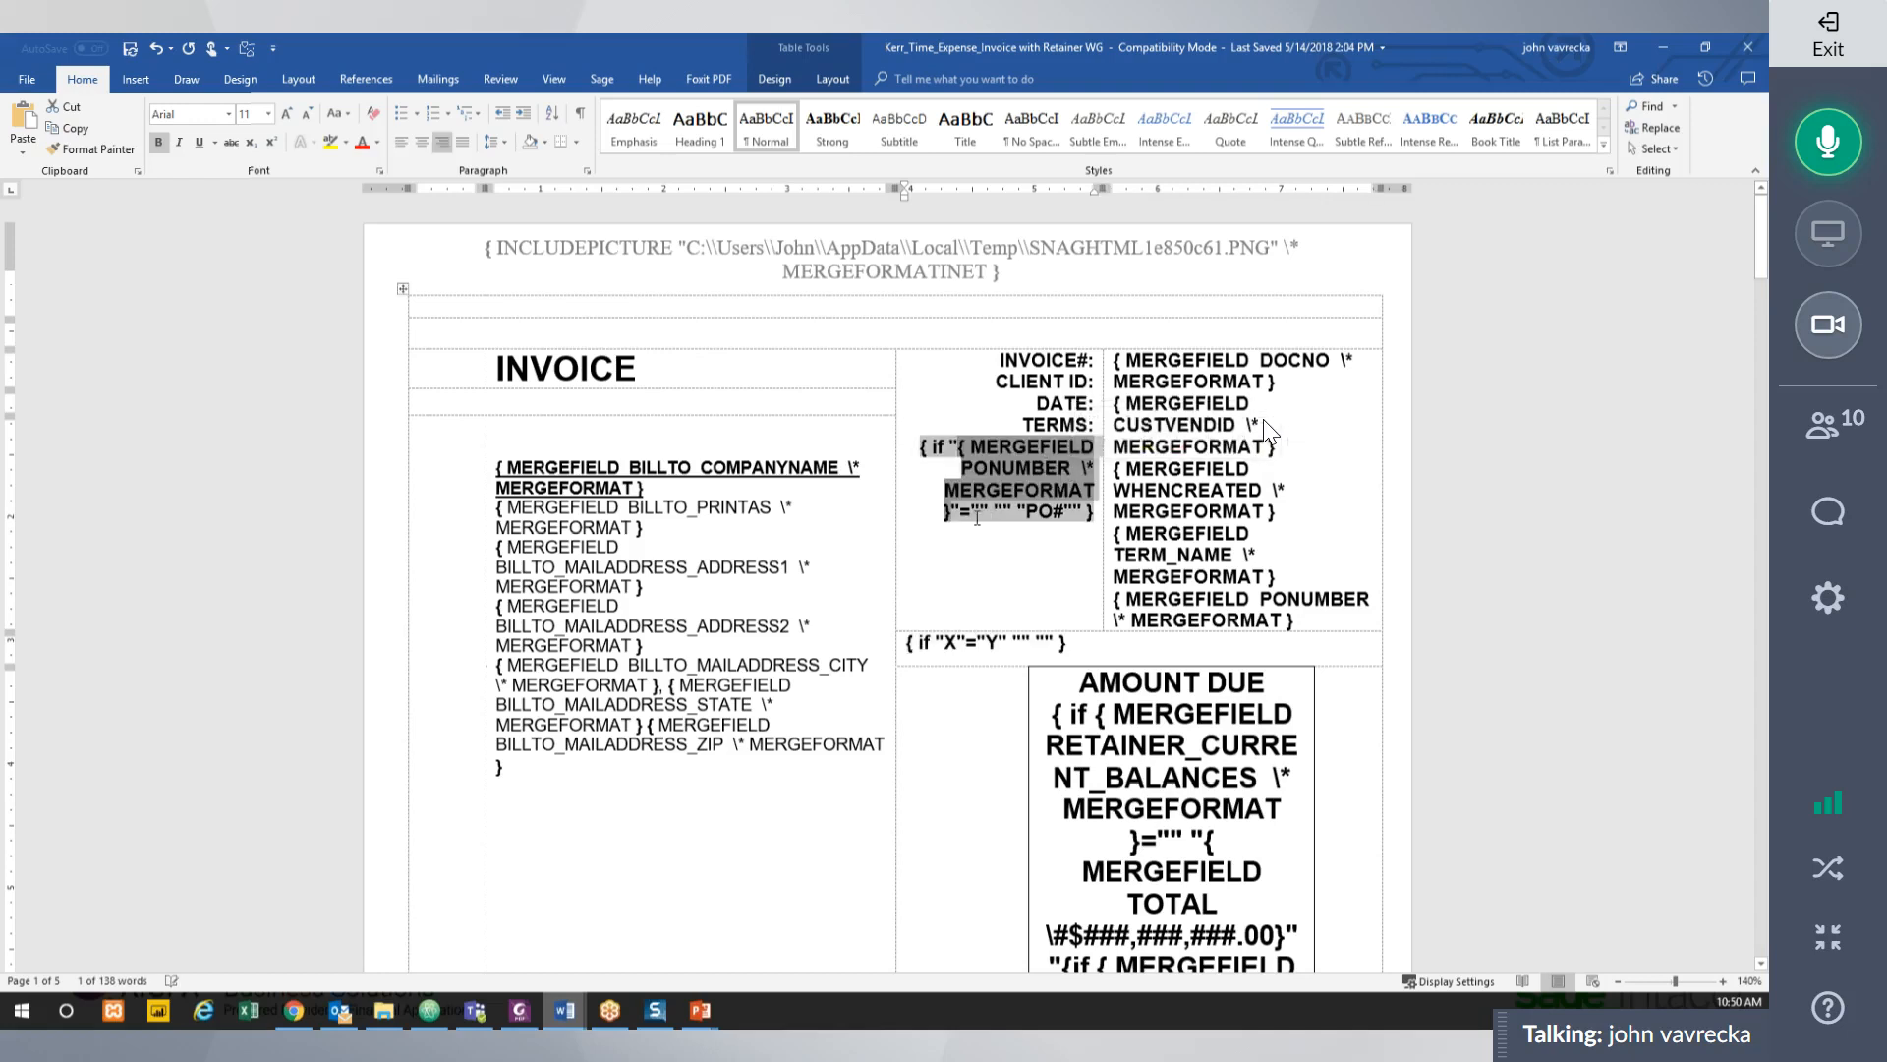
{"action": "left_click", "coordinate": [1010, 513]}
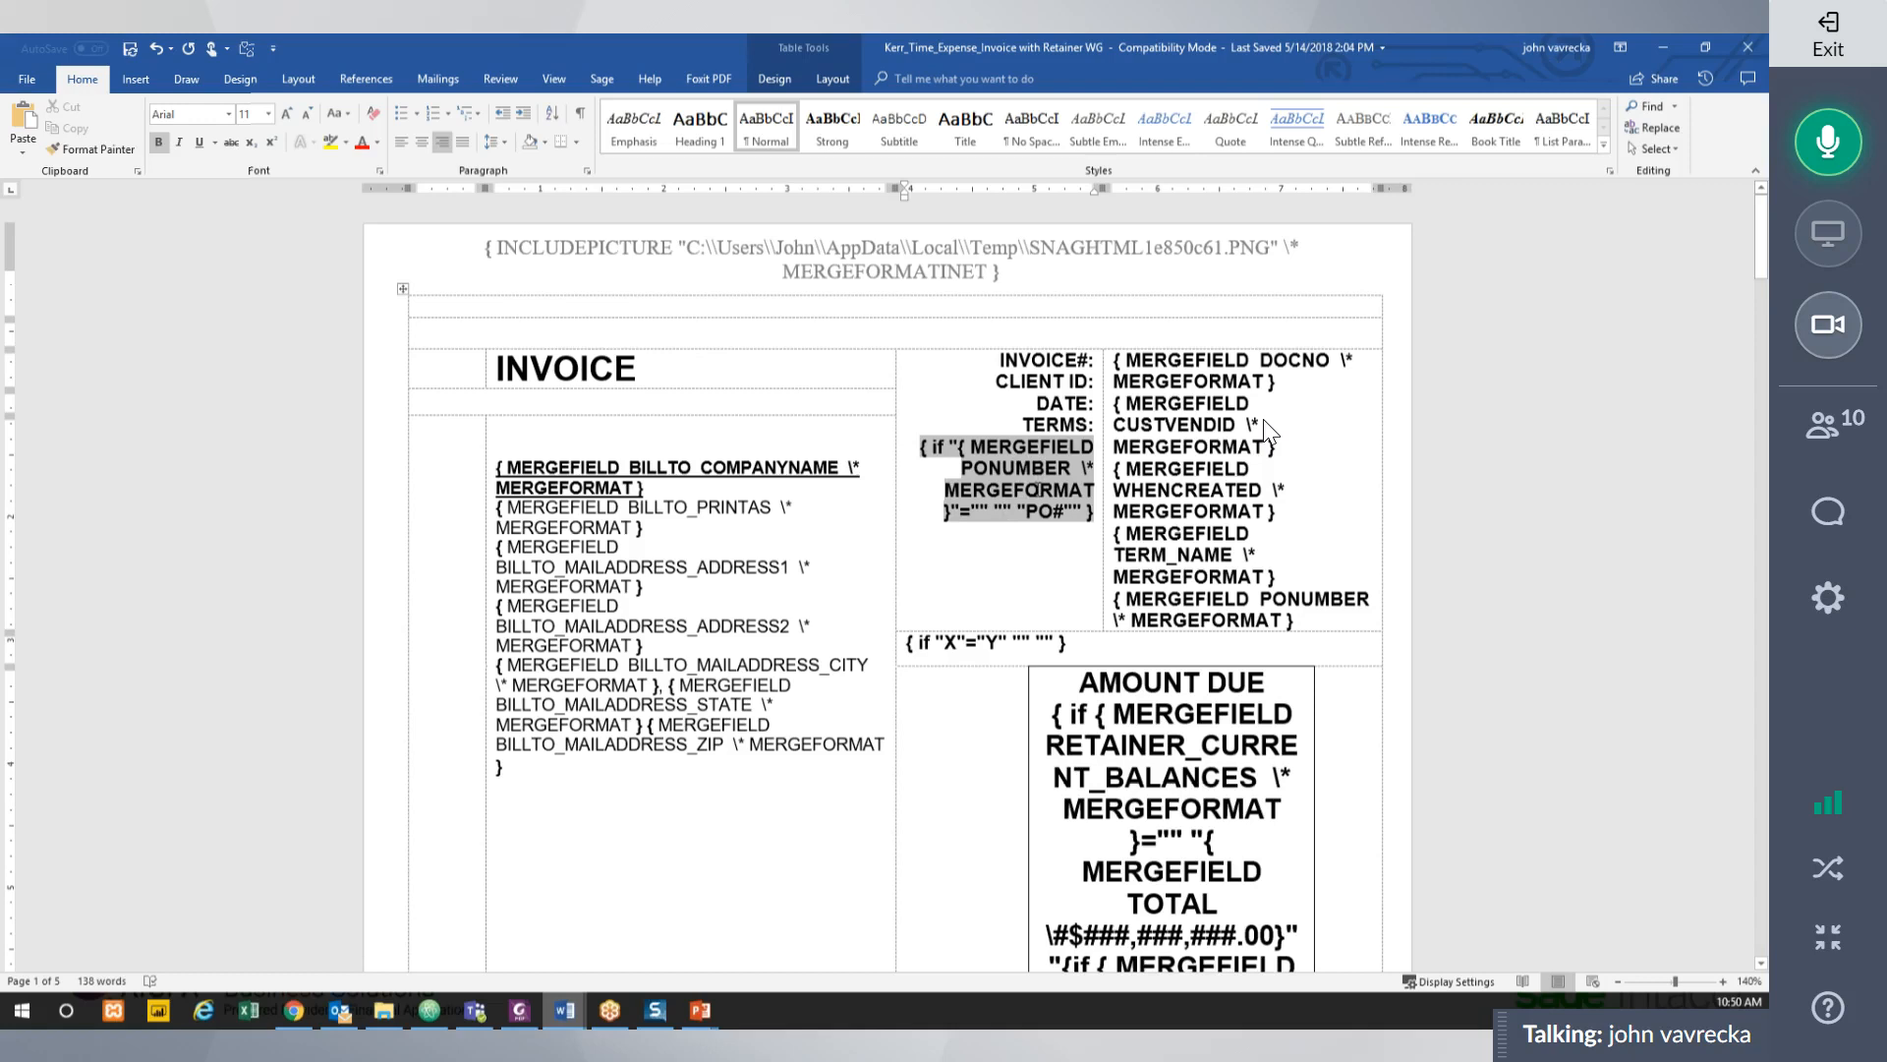
{"action": "left_click", "coordinate": [1283, 619]}
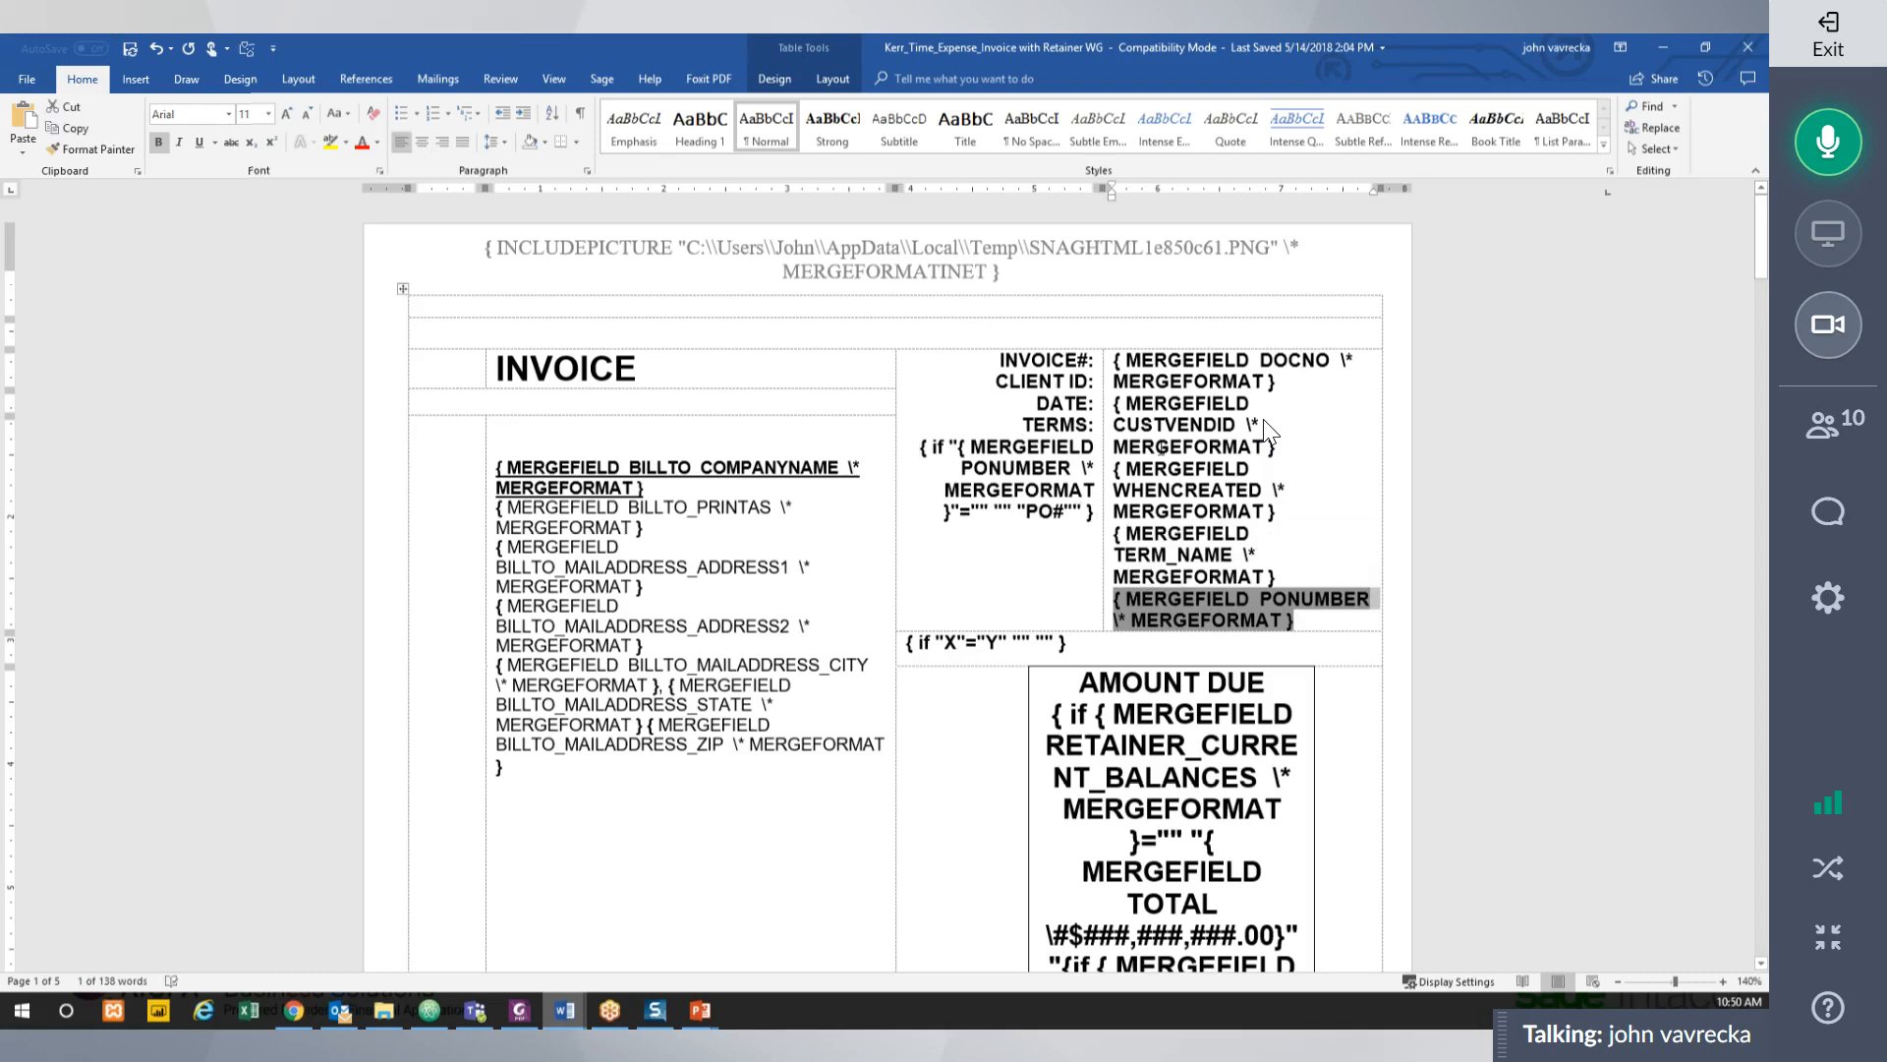
Undo the last entries in the sample if field and hide the field codes to examine the PO# label.
{"action": "key", "text": "ctrl+z"}
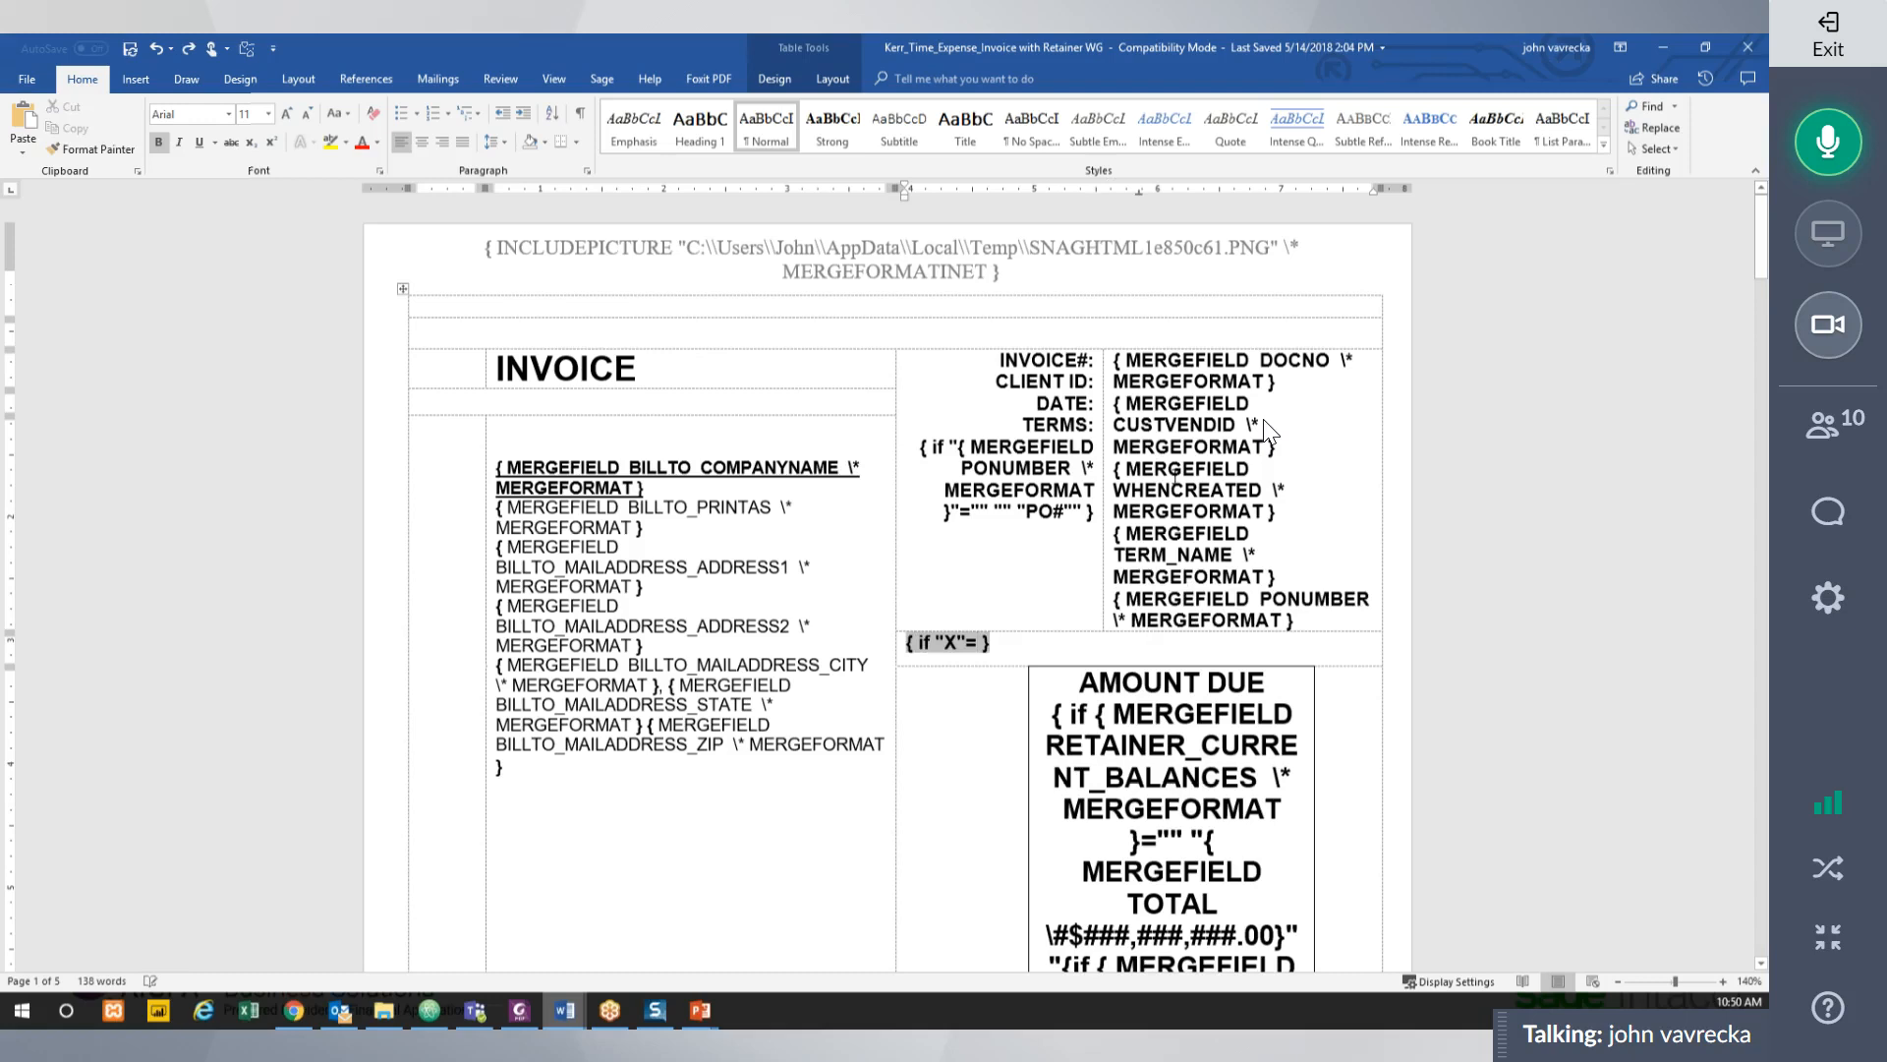
{"action": "left_click", "coordinate": [1172, 483]}
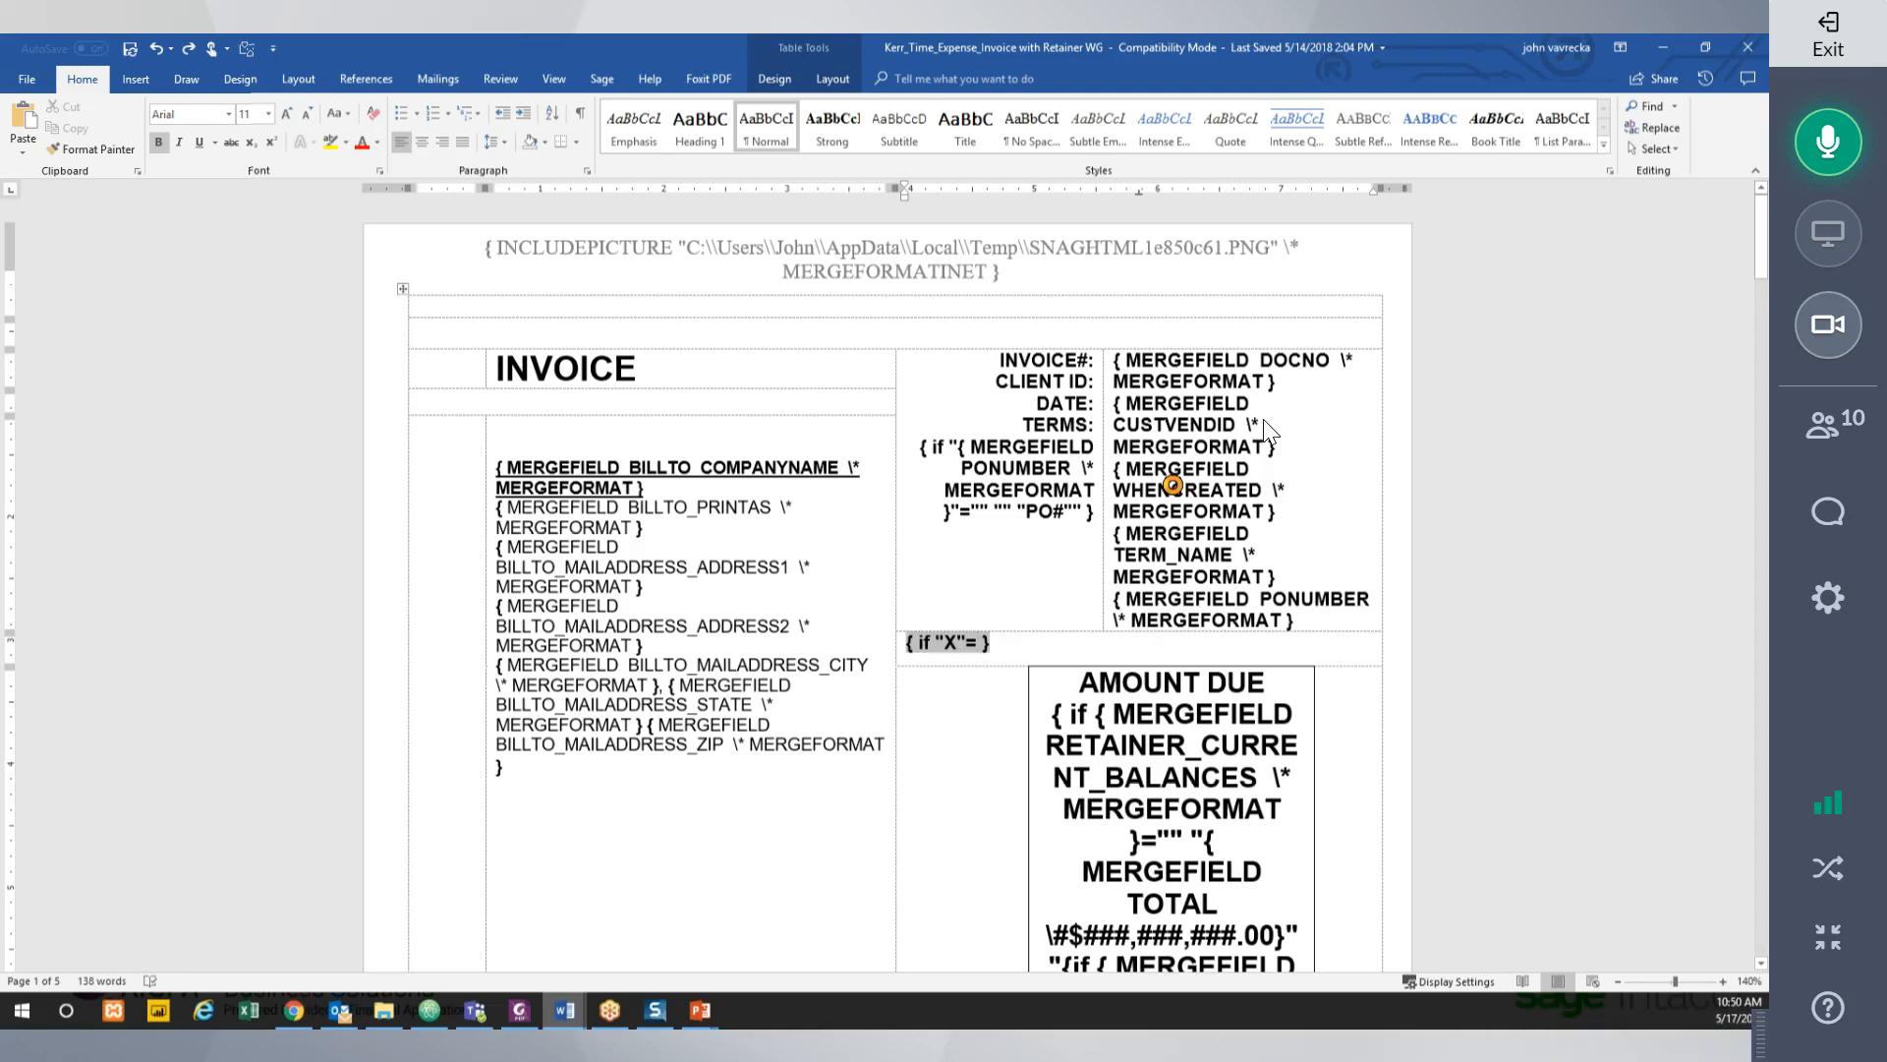
{"action": "key", "text": "alt+F9"}
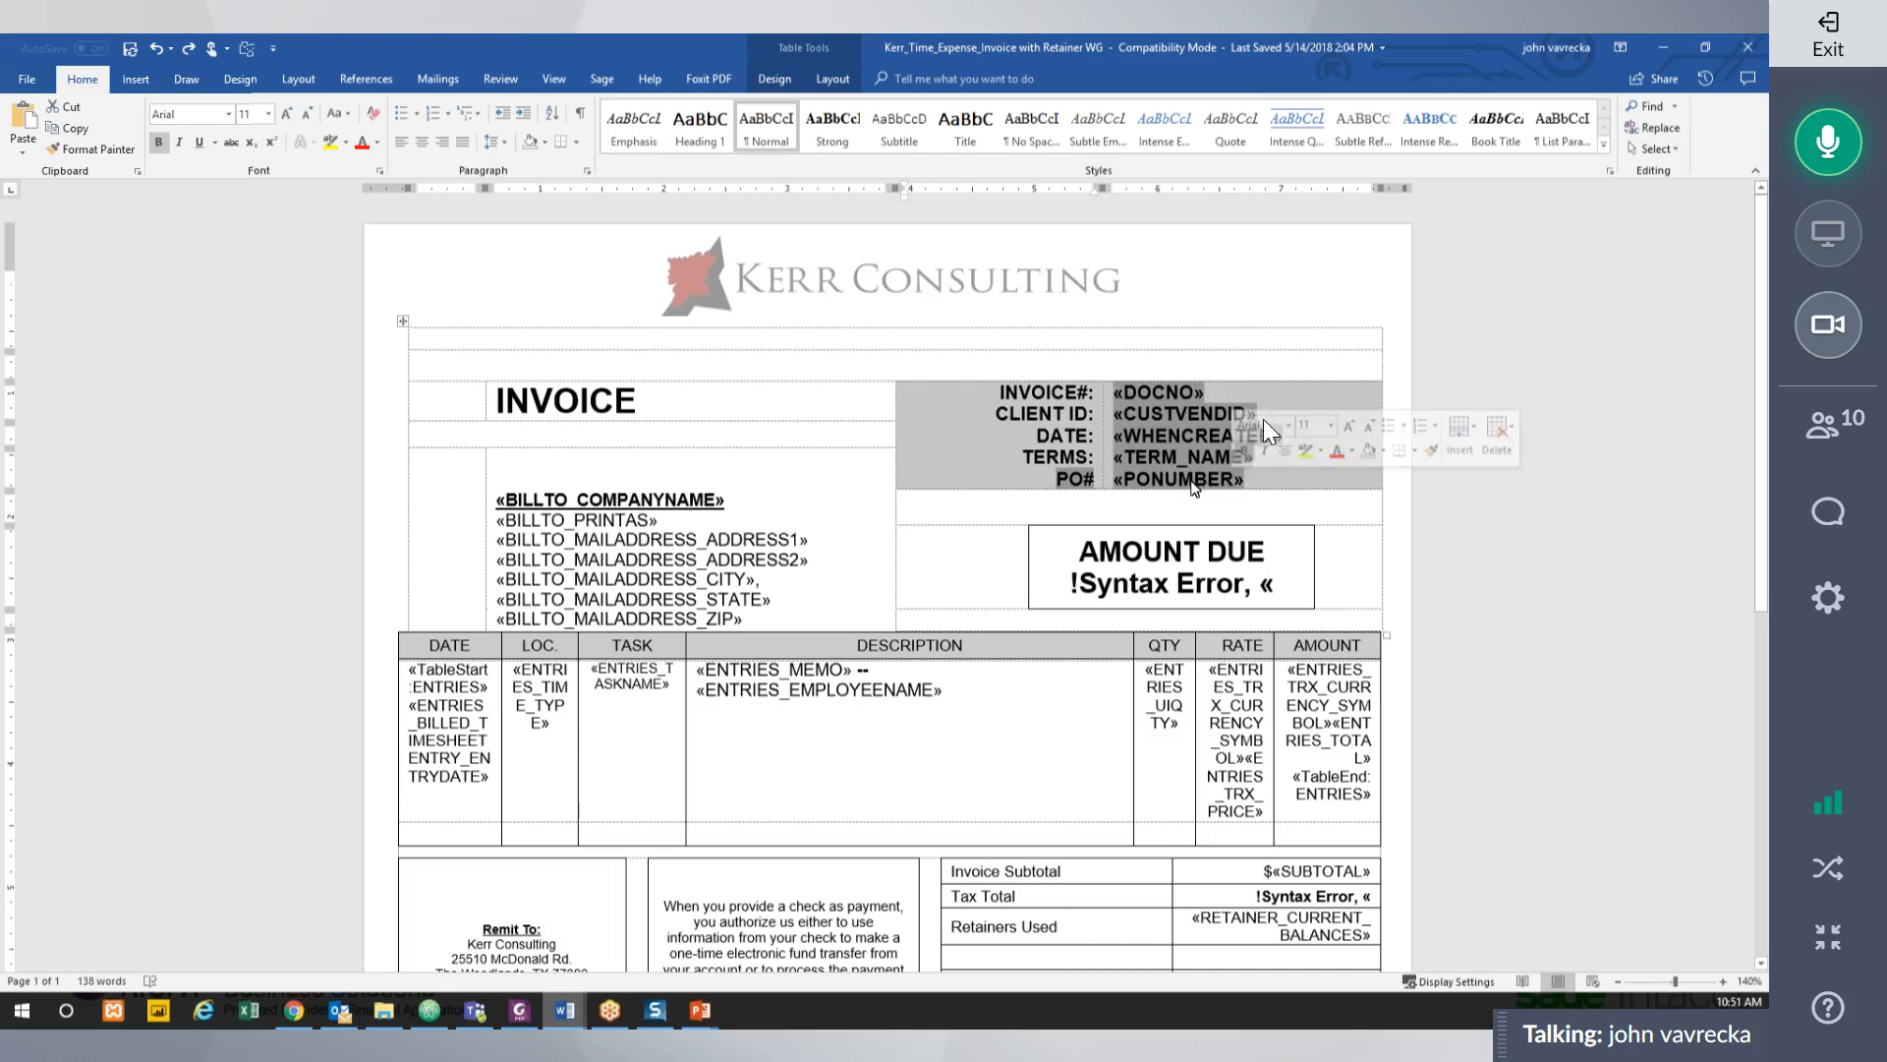
{"action": "left_click", "coordinate": [1112, 497]}
{"action": "right_click", "coordinate": [1083, 482]}
{"action": "key", "text": "Escape"}
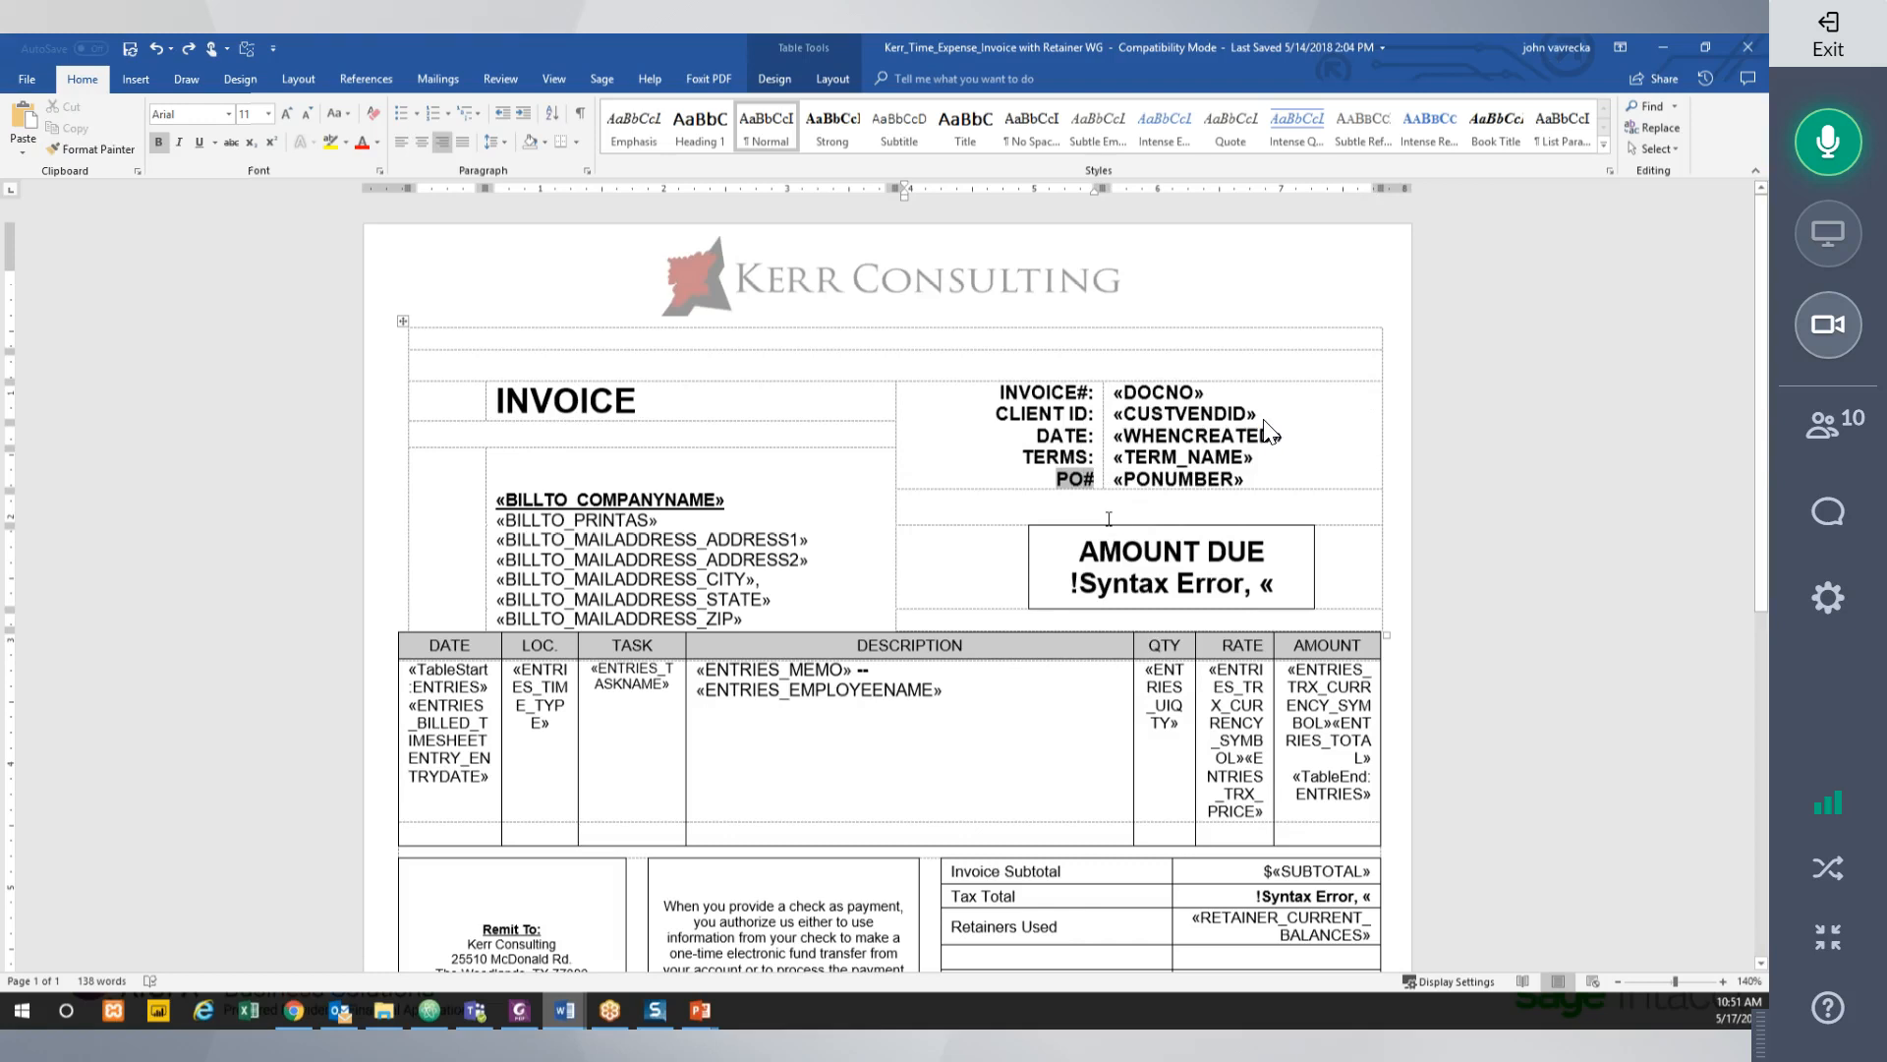
Display the merge field codes again and highlight the sample if field above the AMOUNT DUE box.
{"action": "key", "text": "alt+F9"}
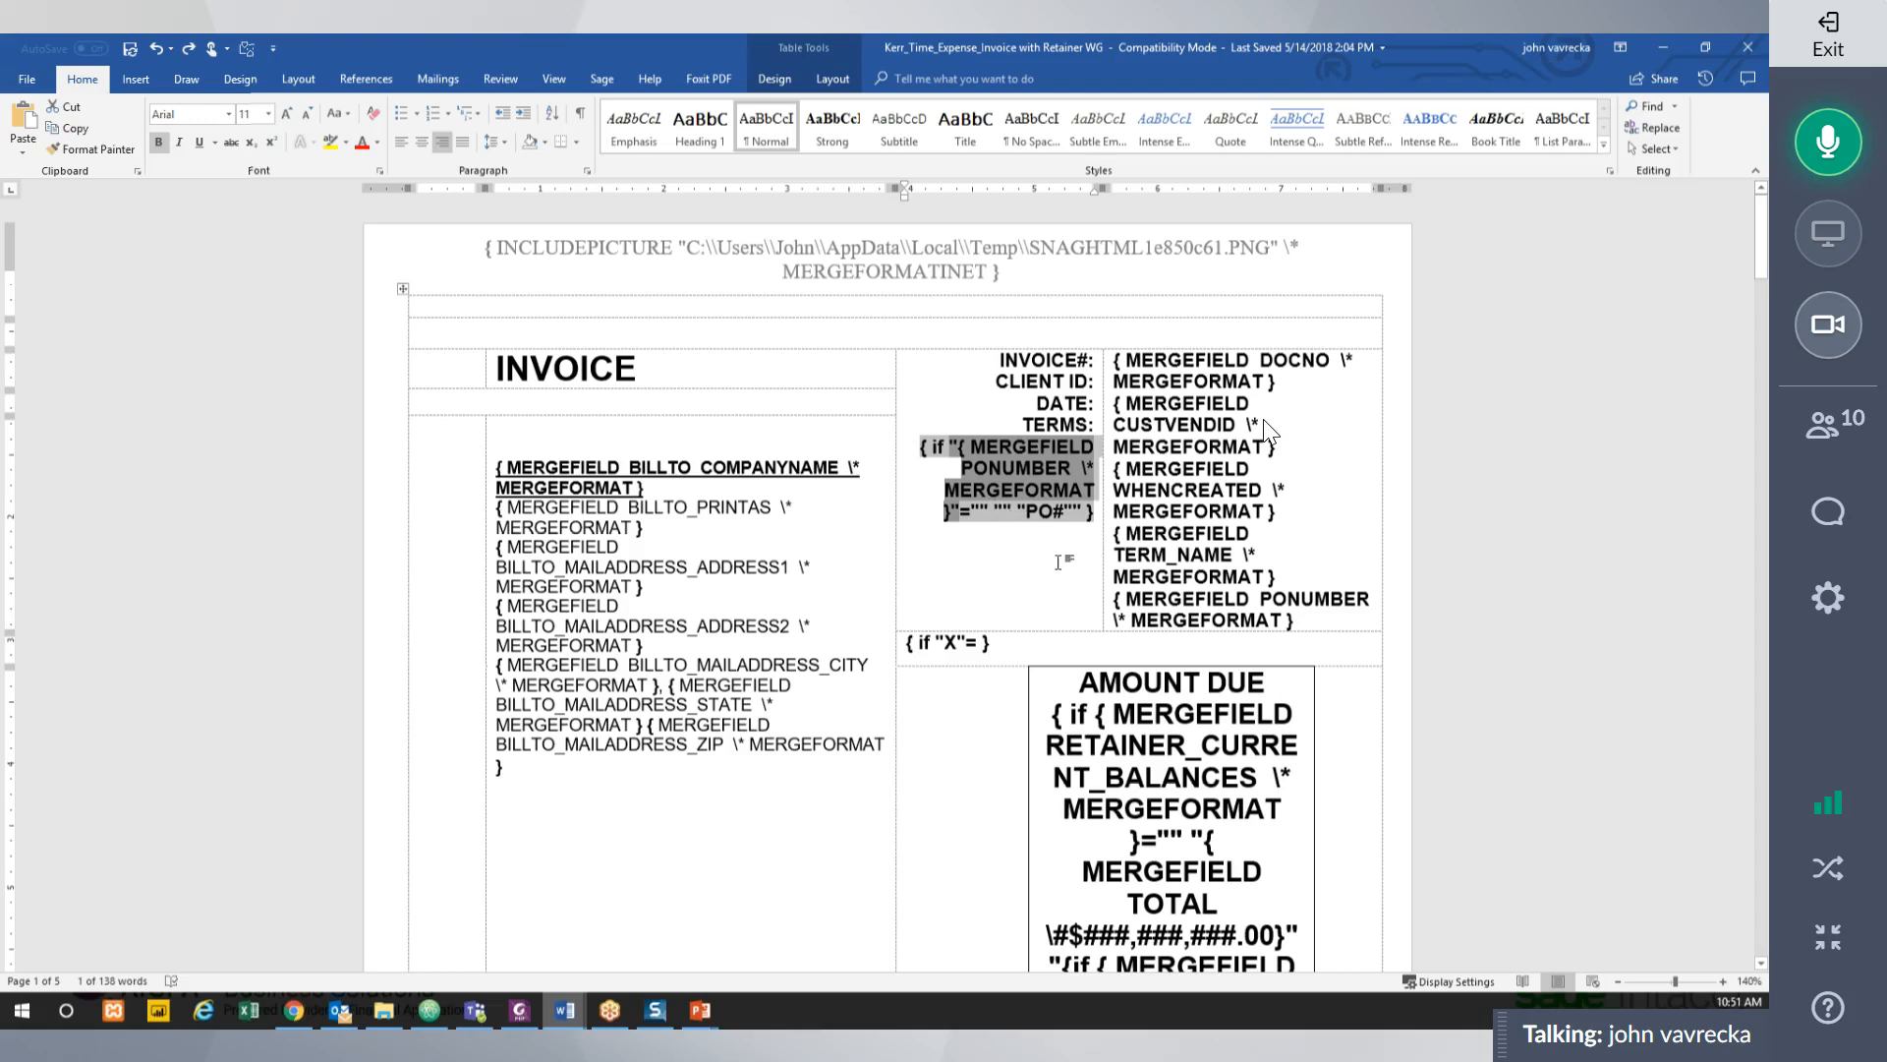
{"action": "left_click", "coordinate": [1060, 646]}
{"action": "left_click", "coordinate": [930, 644]}
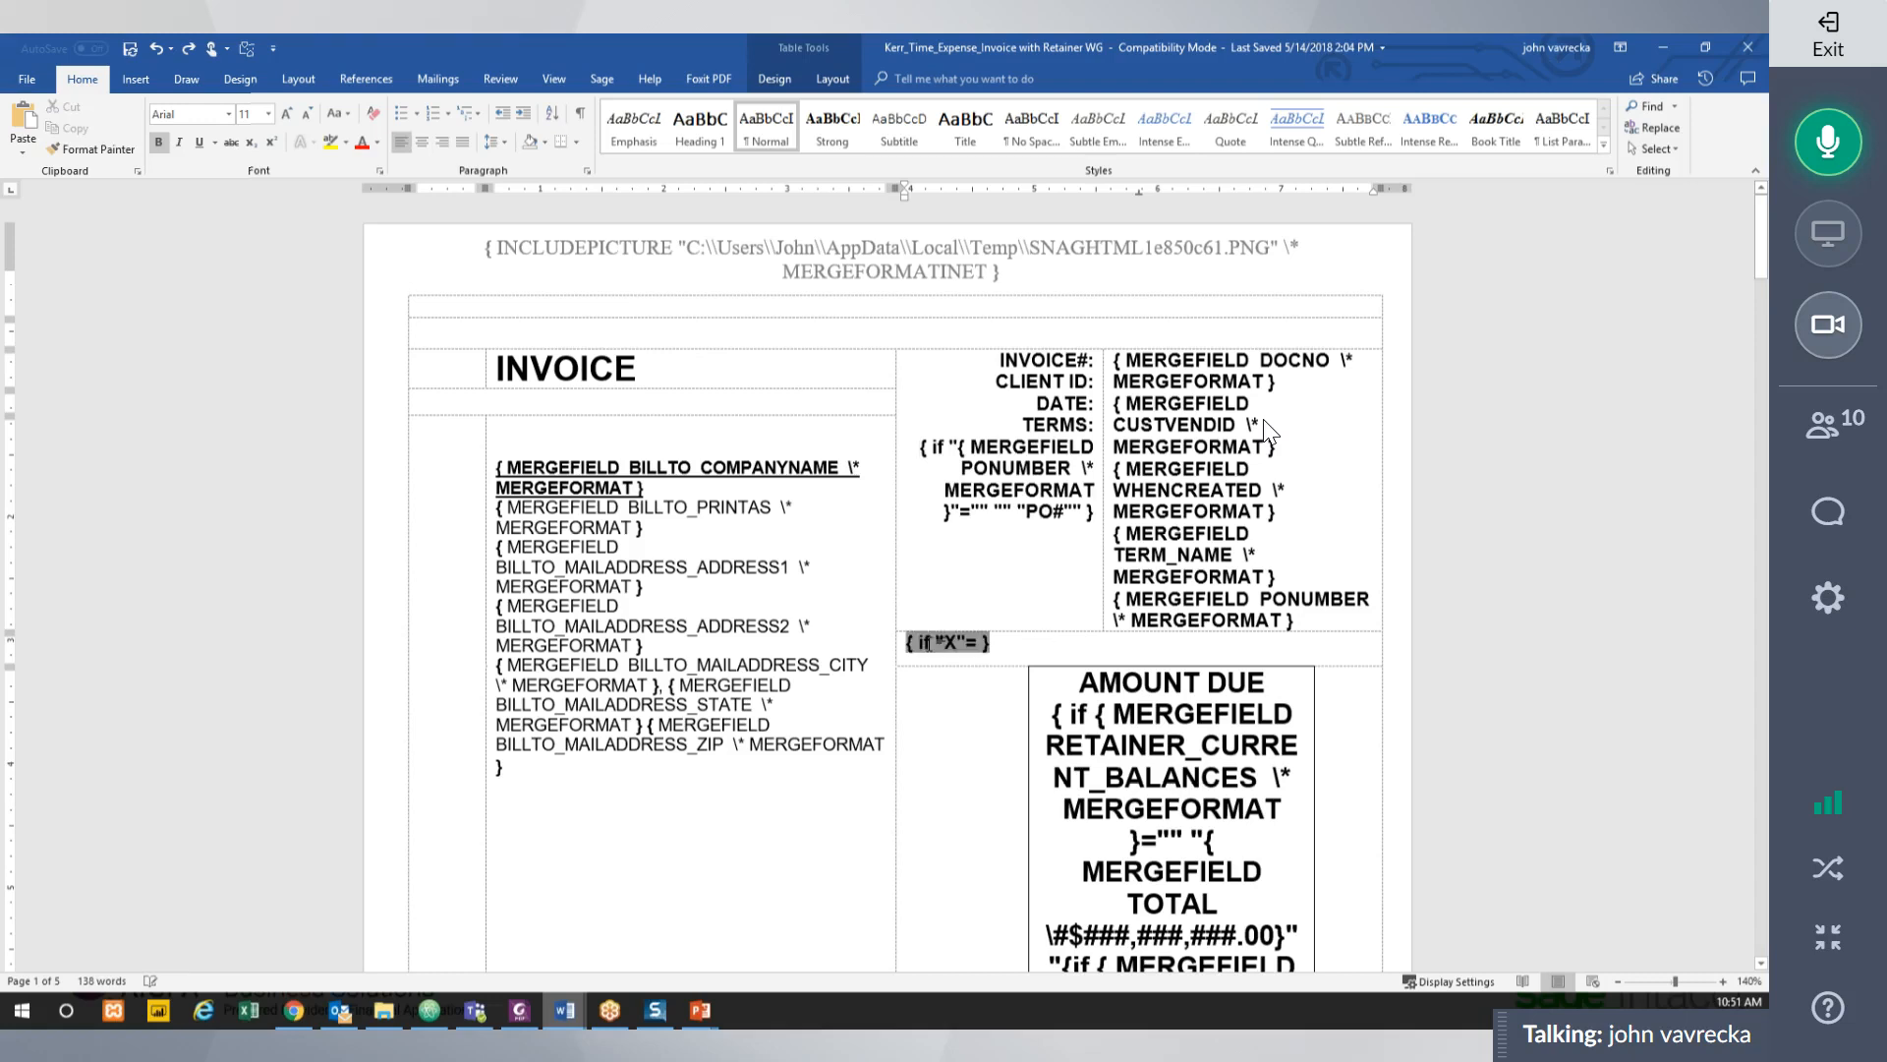
{"action": "left_click", "coordinate": [1045, 656]}
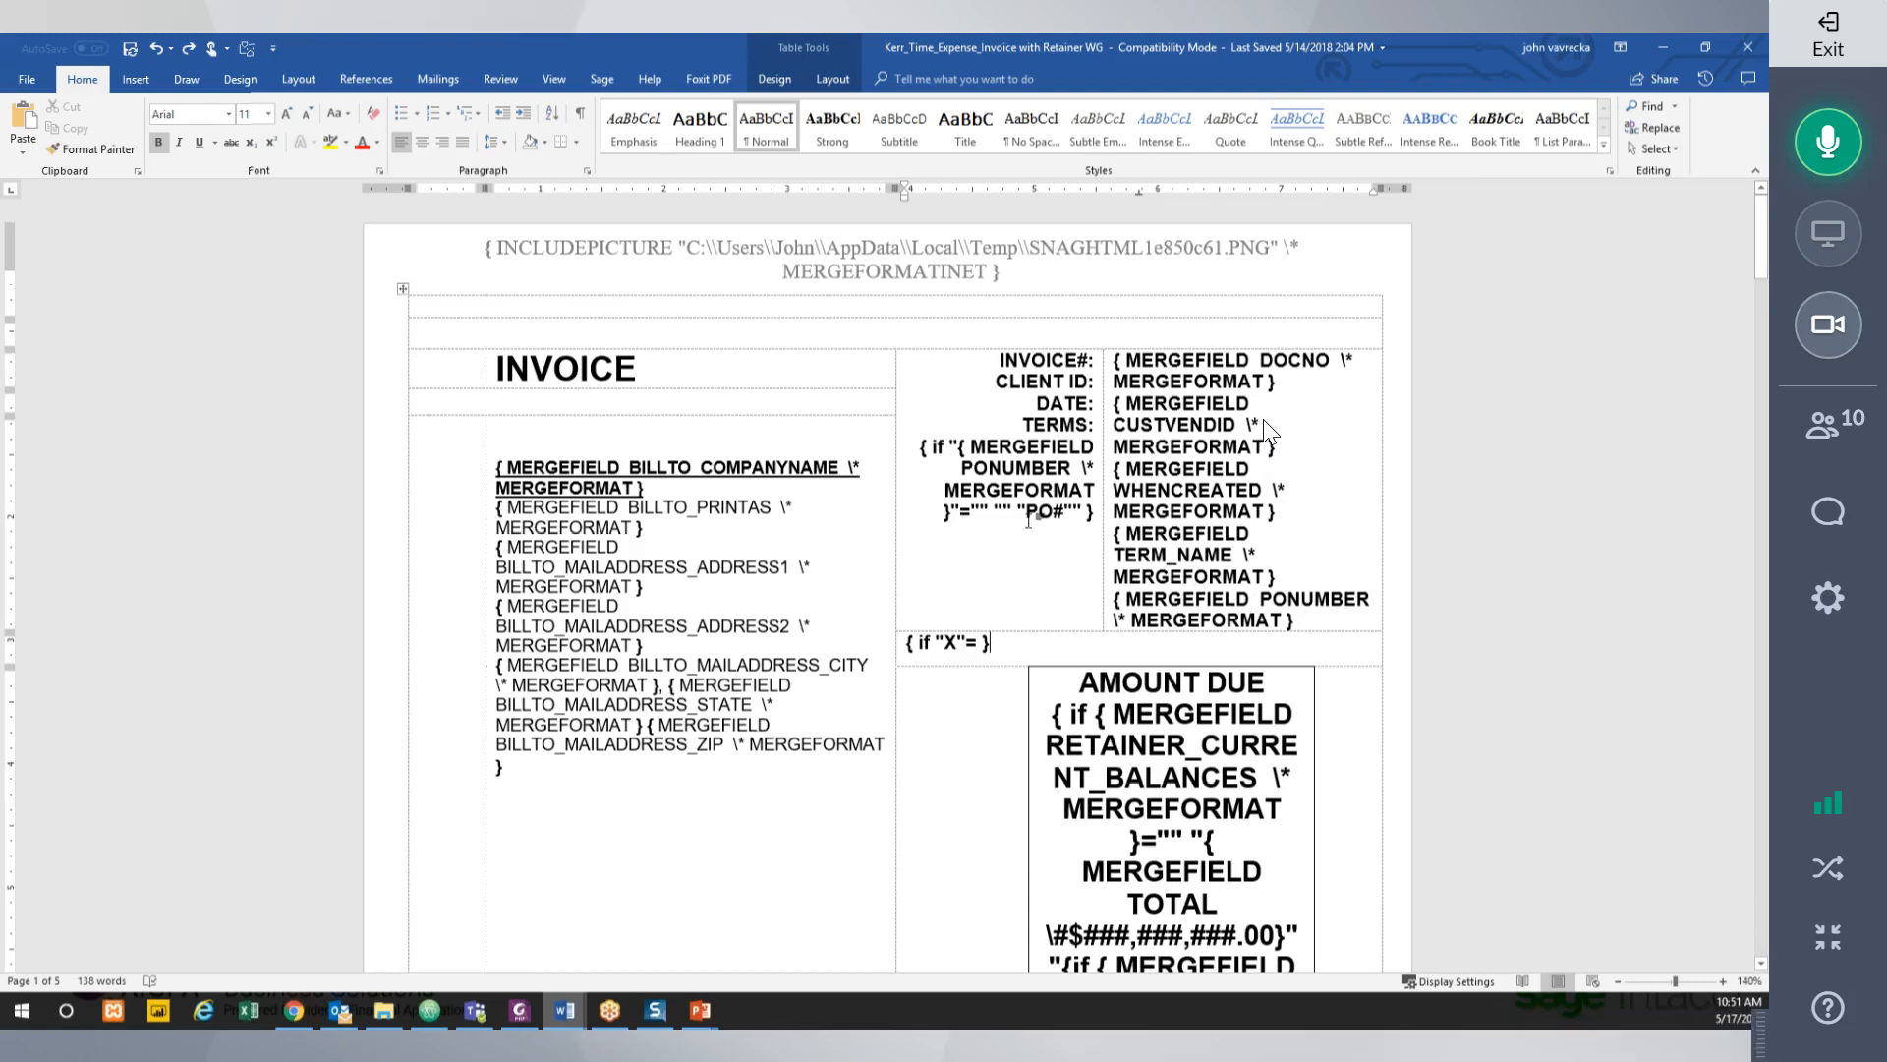
Examine the nested if formula in the AMOUNT DUE box and highlight the whole field.
{"action": "scroll", "coordinate": [1030, 521], "scroll_direction": "down", "scroll_amount": 3}
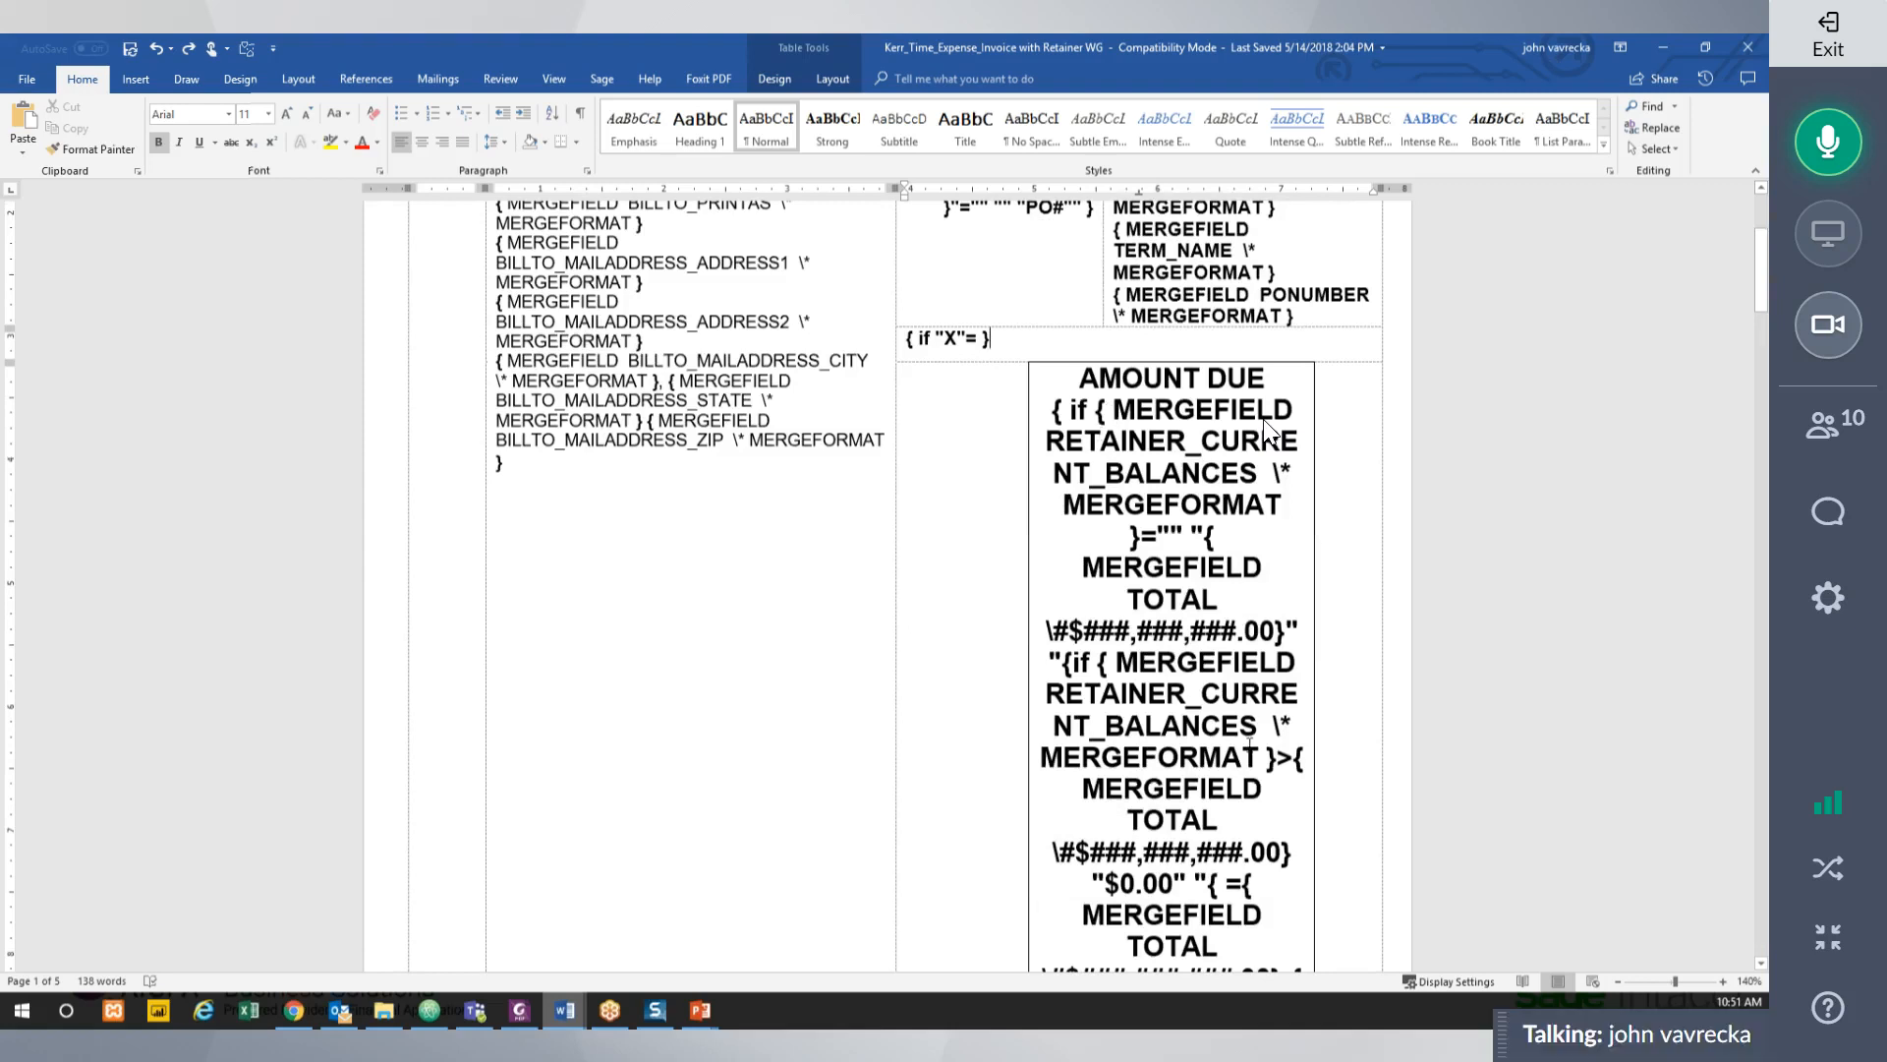
{"action": "scroll", "coordinate": [1266, 430], "scroll_direction": "down", "scroll_amount": 3}
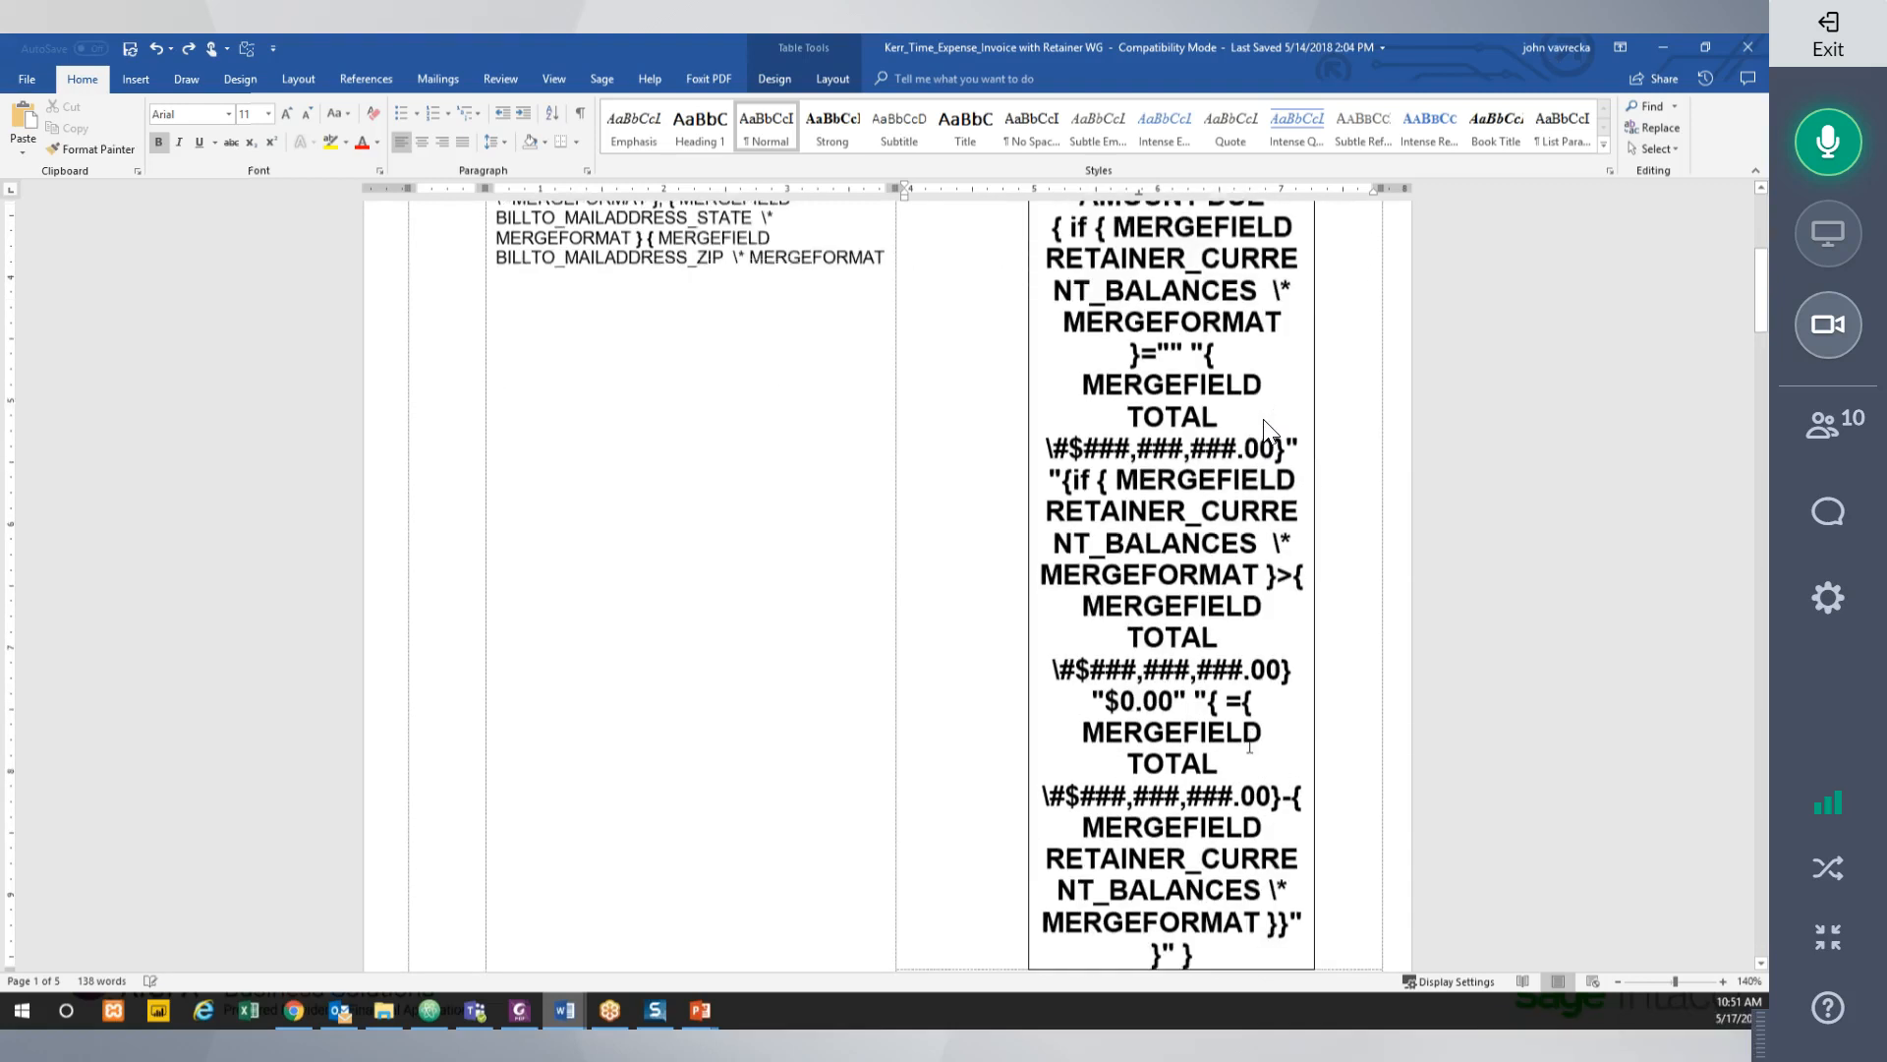
{"action": "scroll", "coordinate": [1266, 429], "scroll_direction": "down", "scroll_amount": 1}
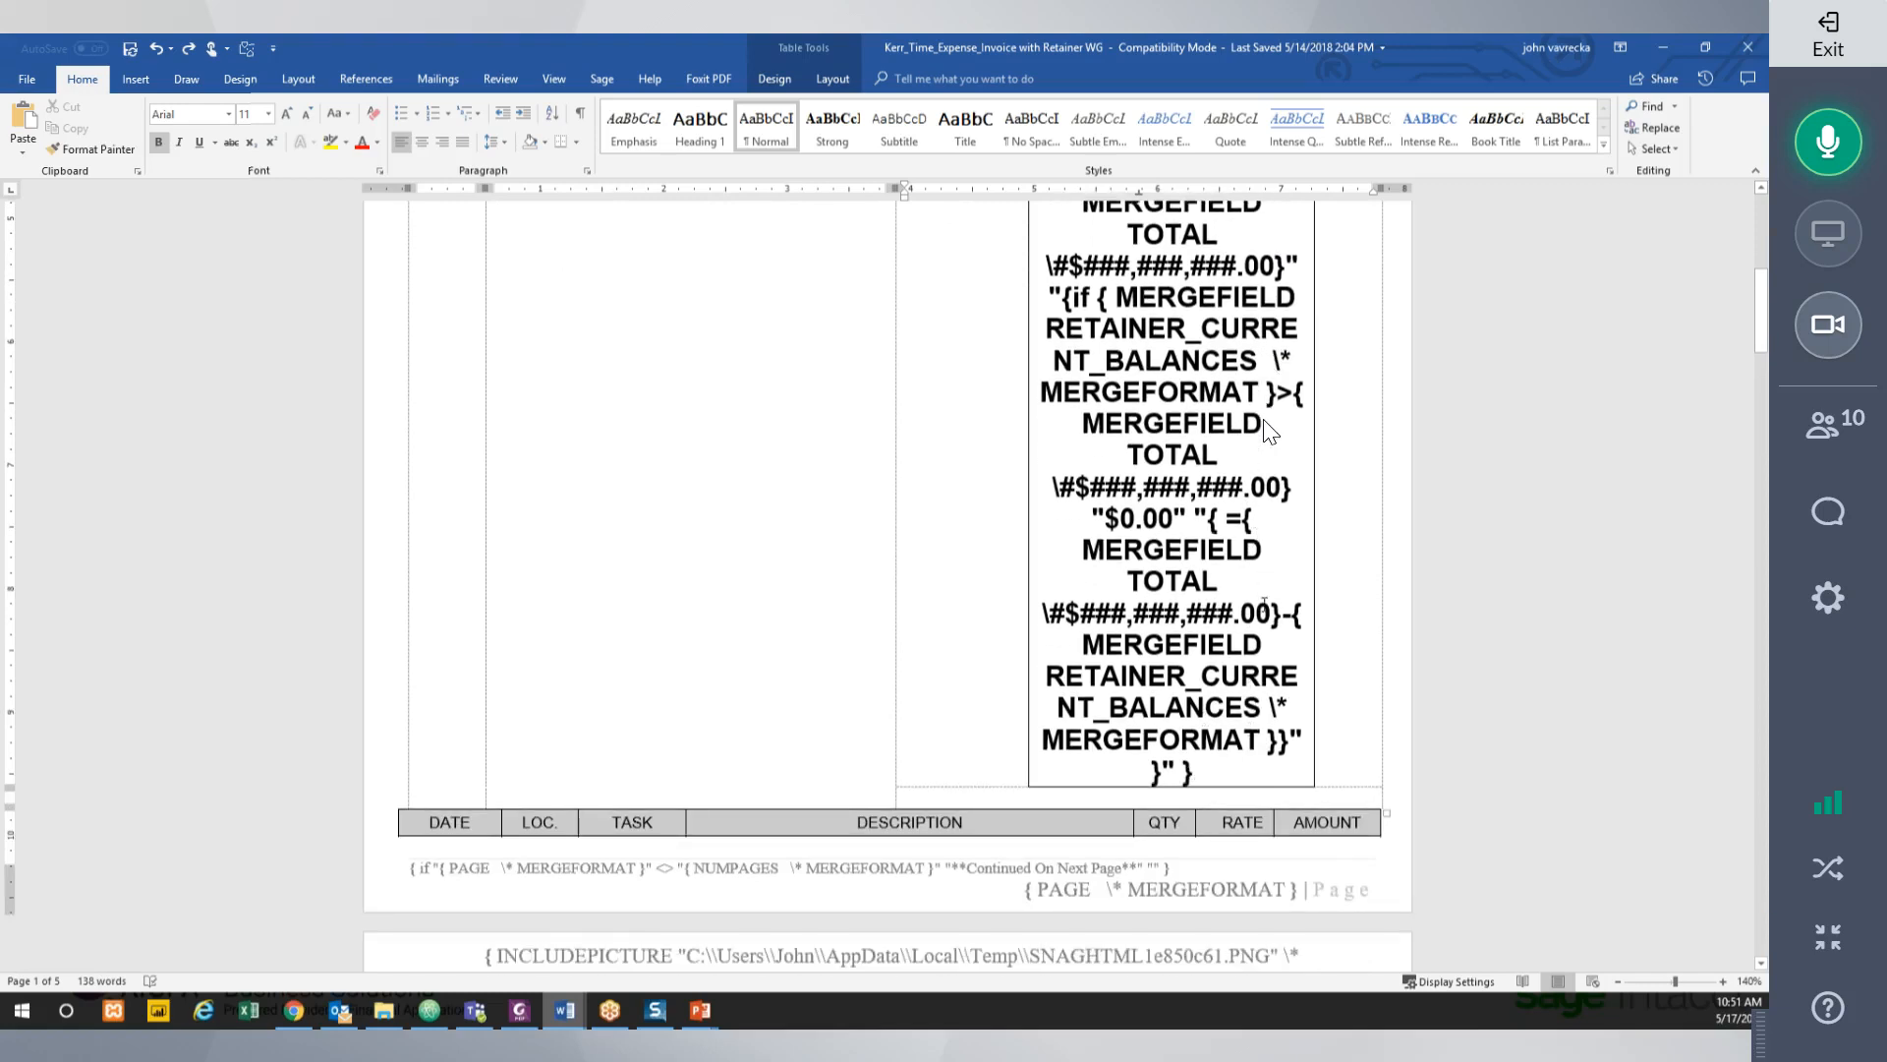
{"action": "scroll", "coordinate": [1266, 430], "scroll_direction": "up", "scroll_amount": 3}
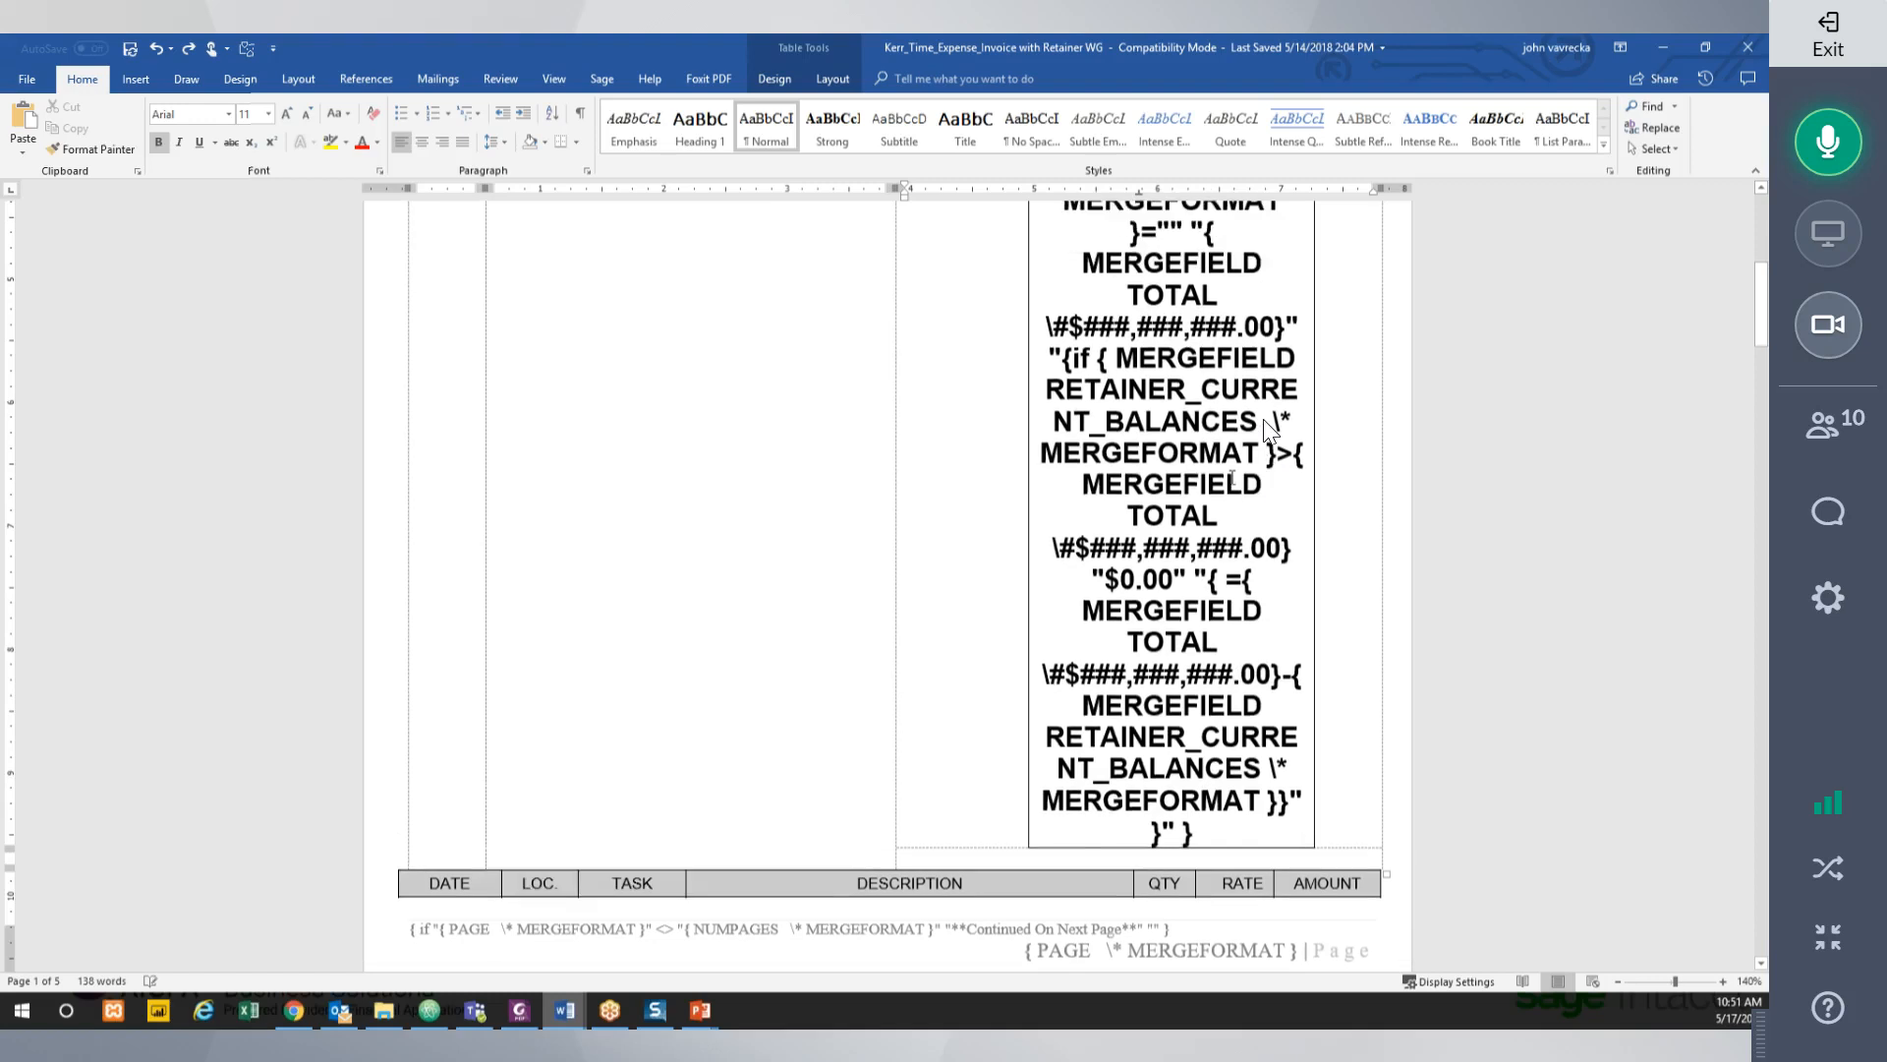
{"action": "scroll", "coordinate": [1265, 421], "scroll_direction": "up", "scroll_amount": 1}
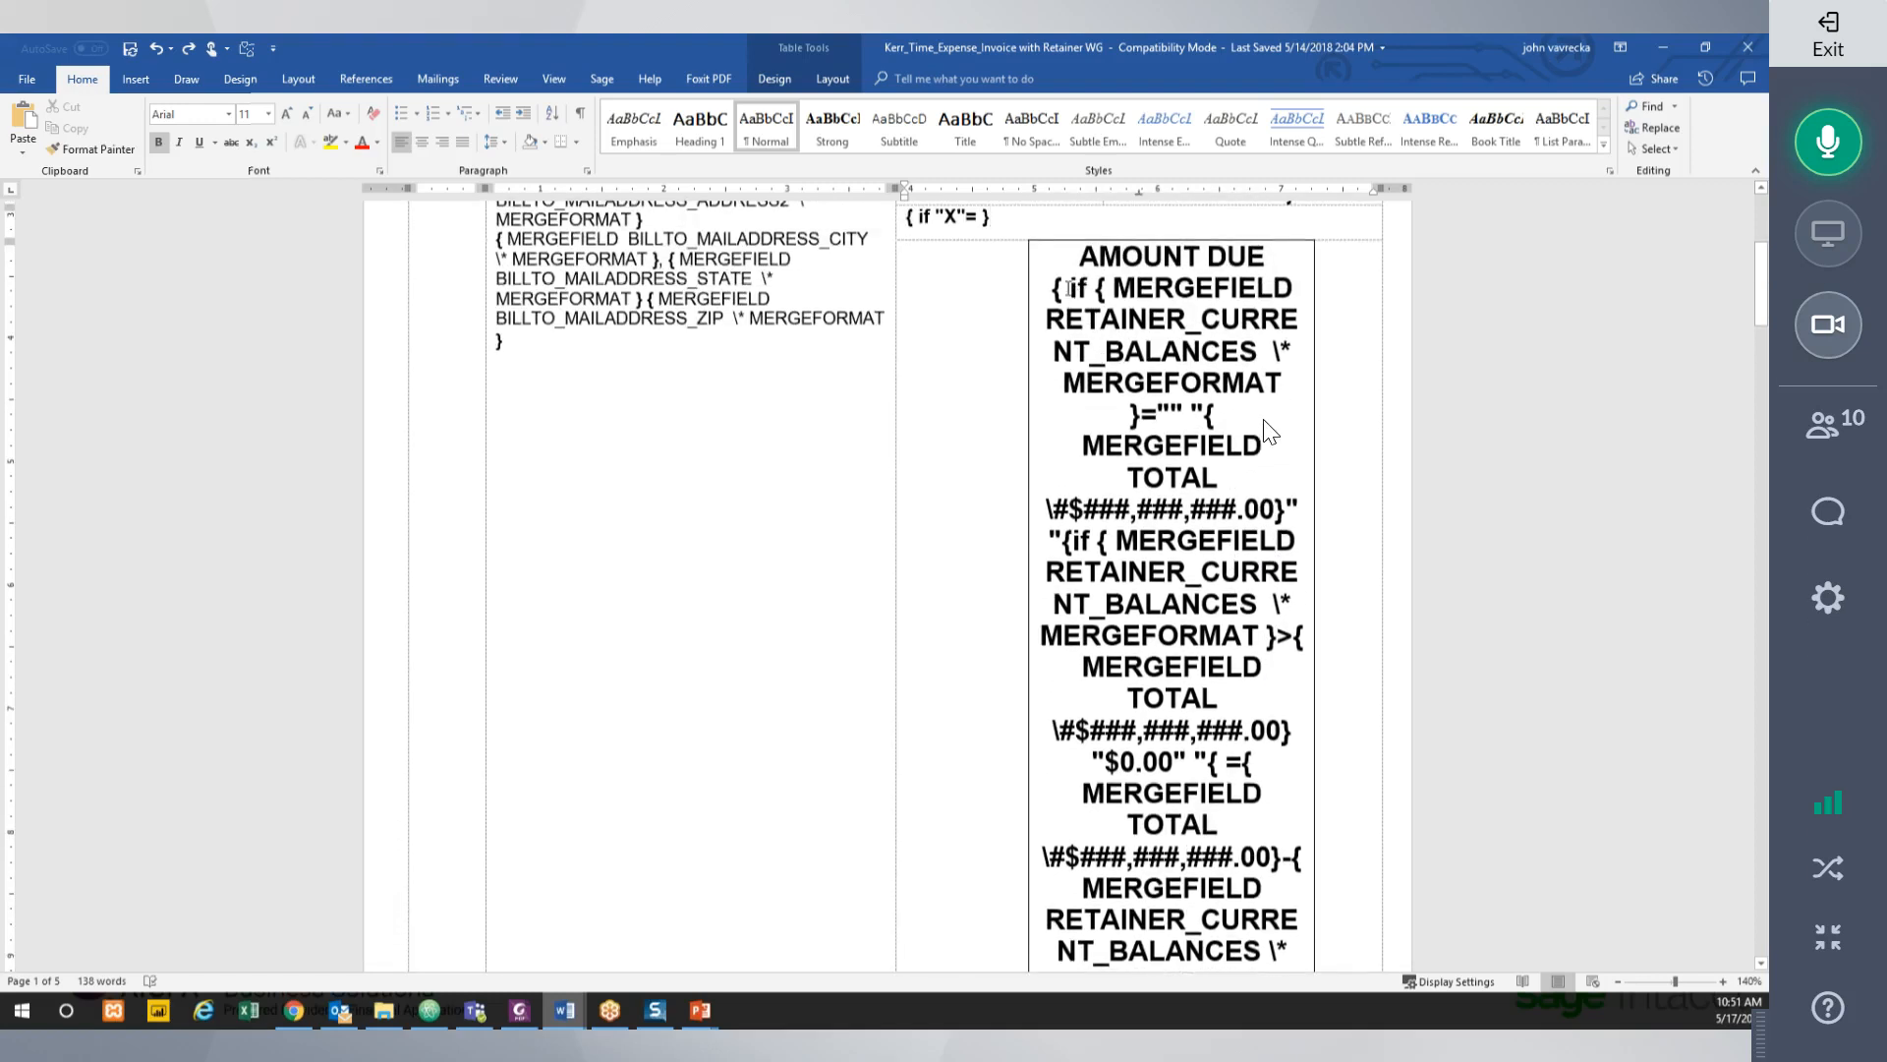
{"action": "left_click_drag", "start_coordinate": [1054, 288], "coordinate": [1132, 433]}
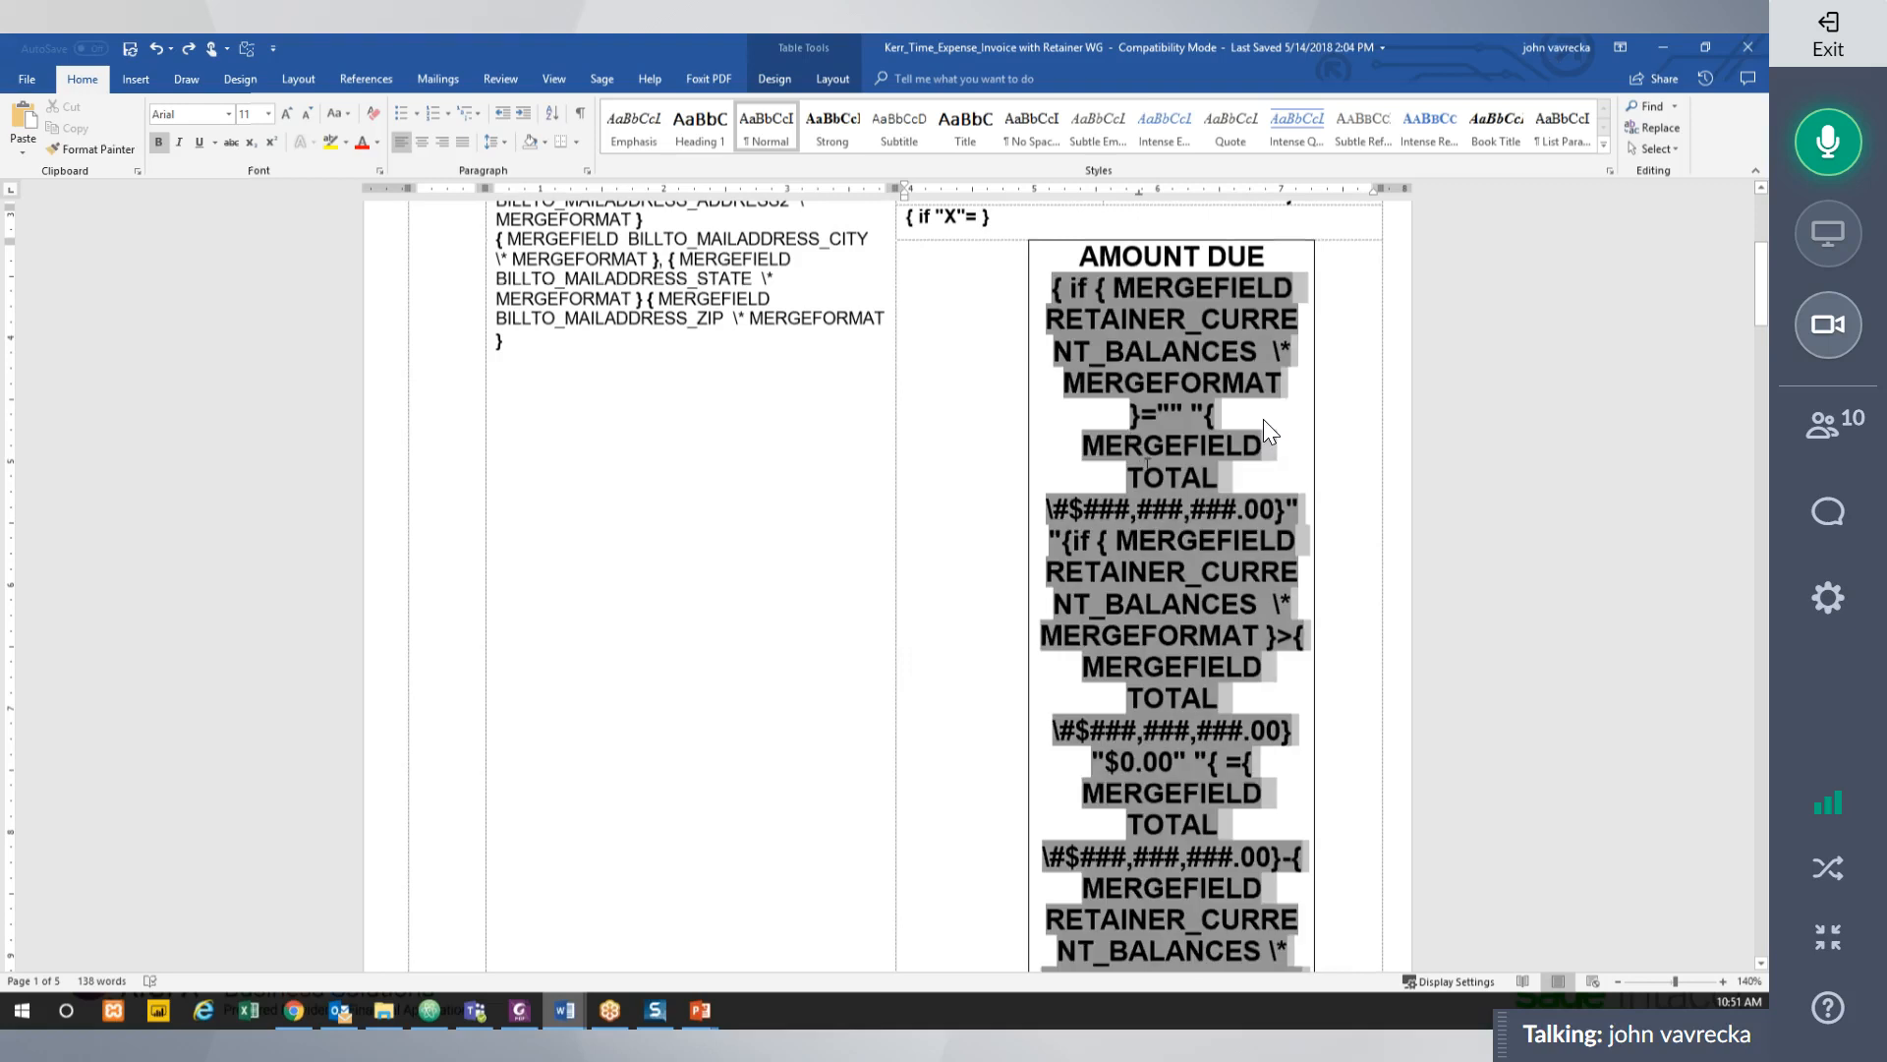
{"action": "left_click", "coordinate": [1268, 430]}
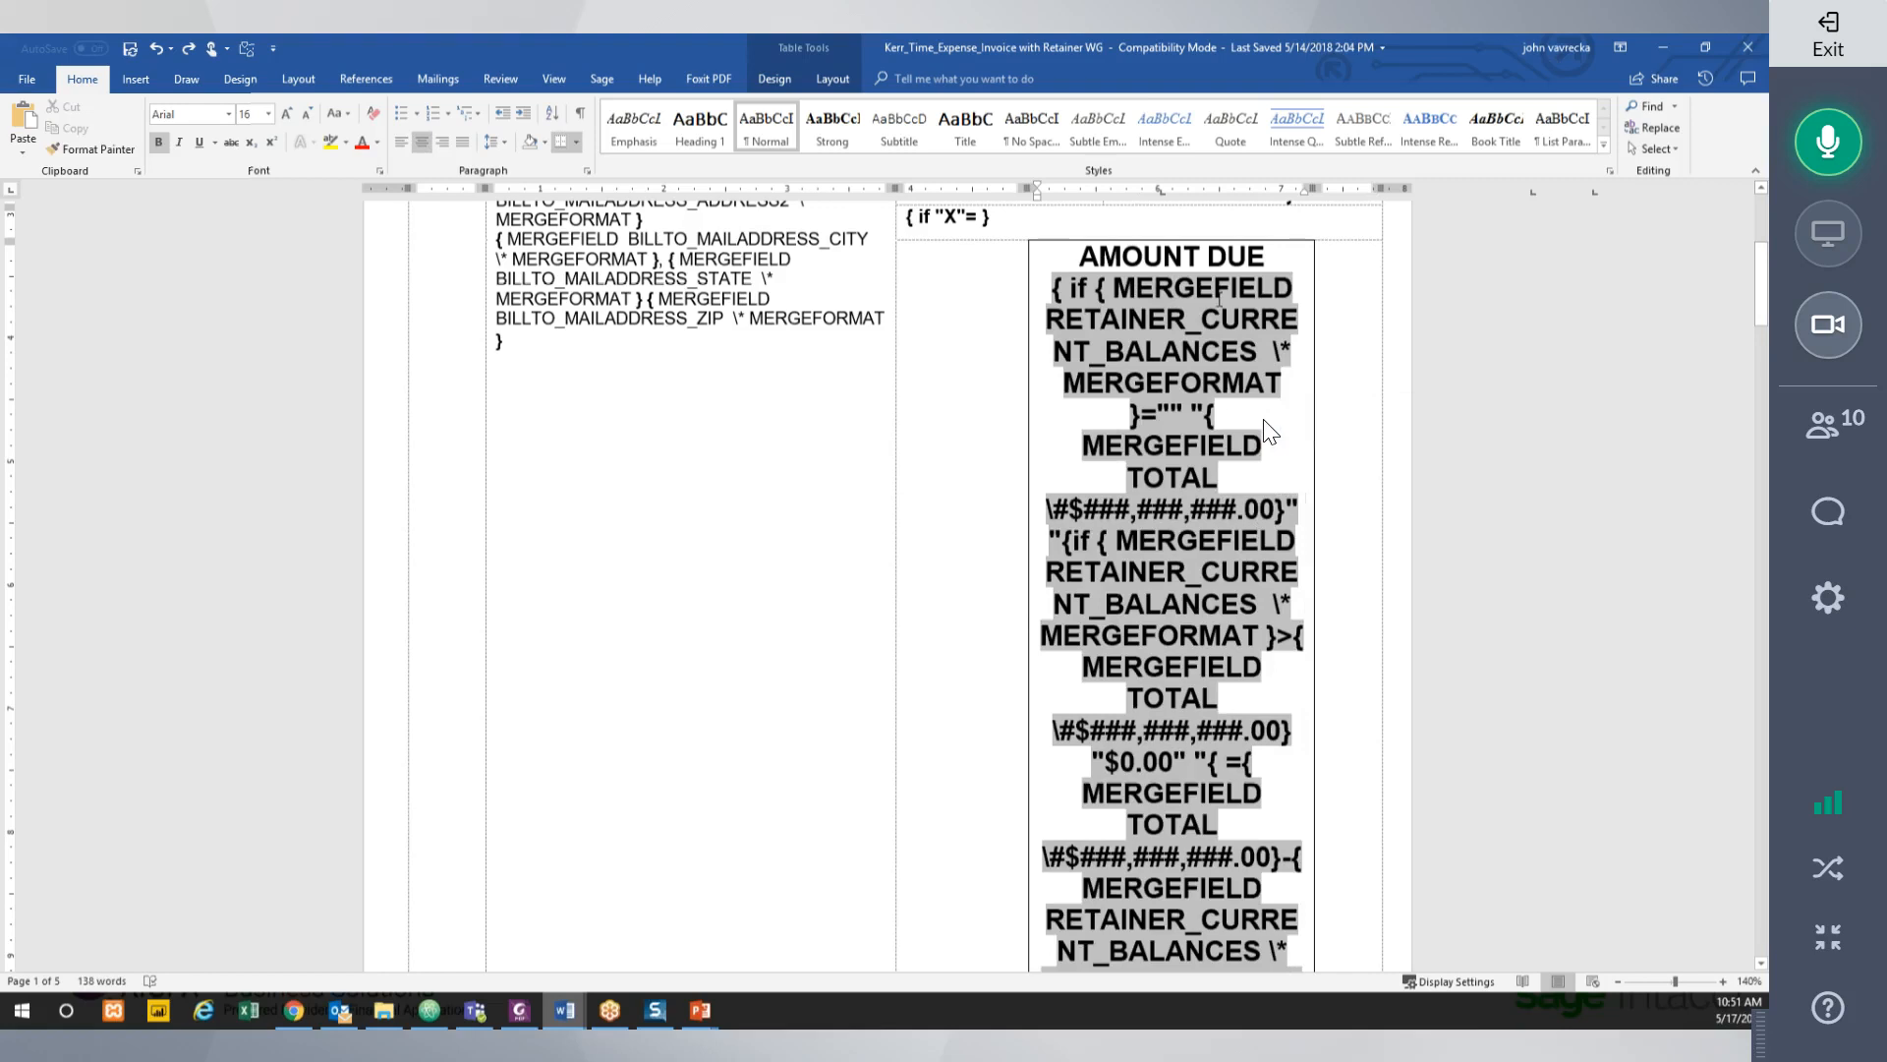
Toggle the first RETAINER_CURRENT_BALANCES and TOTAL merge fields in the AMOUNT DUE formula from codes to field names.
{"action": "right_click", "coordinate": [1109, 290]}
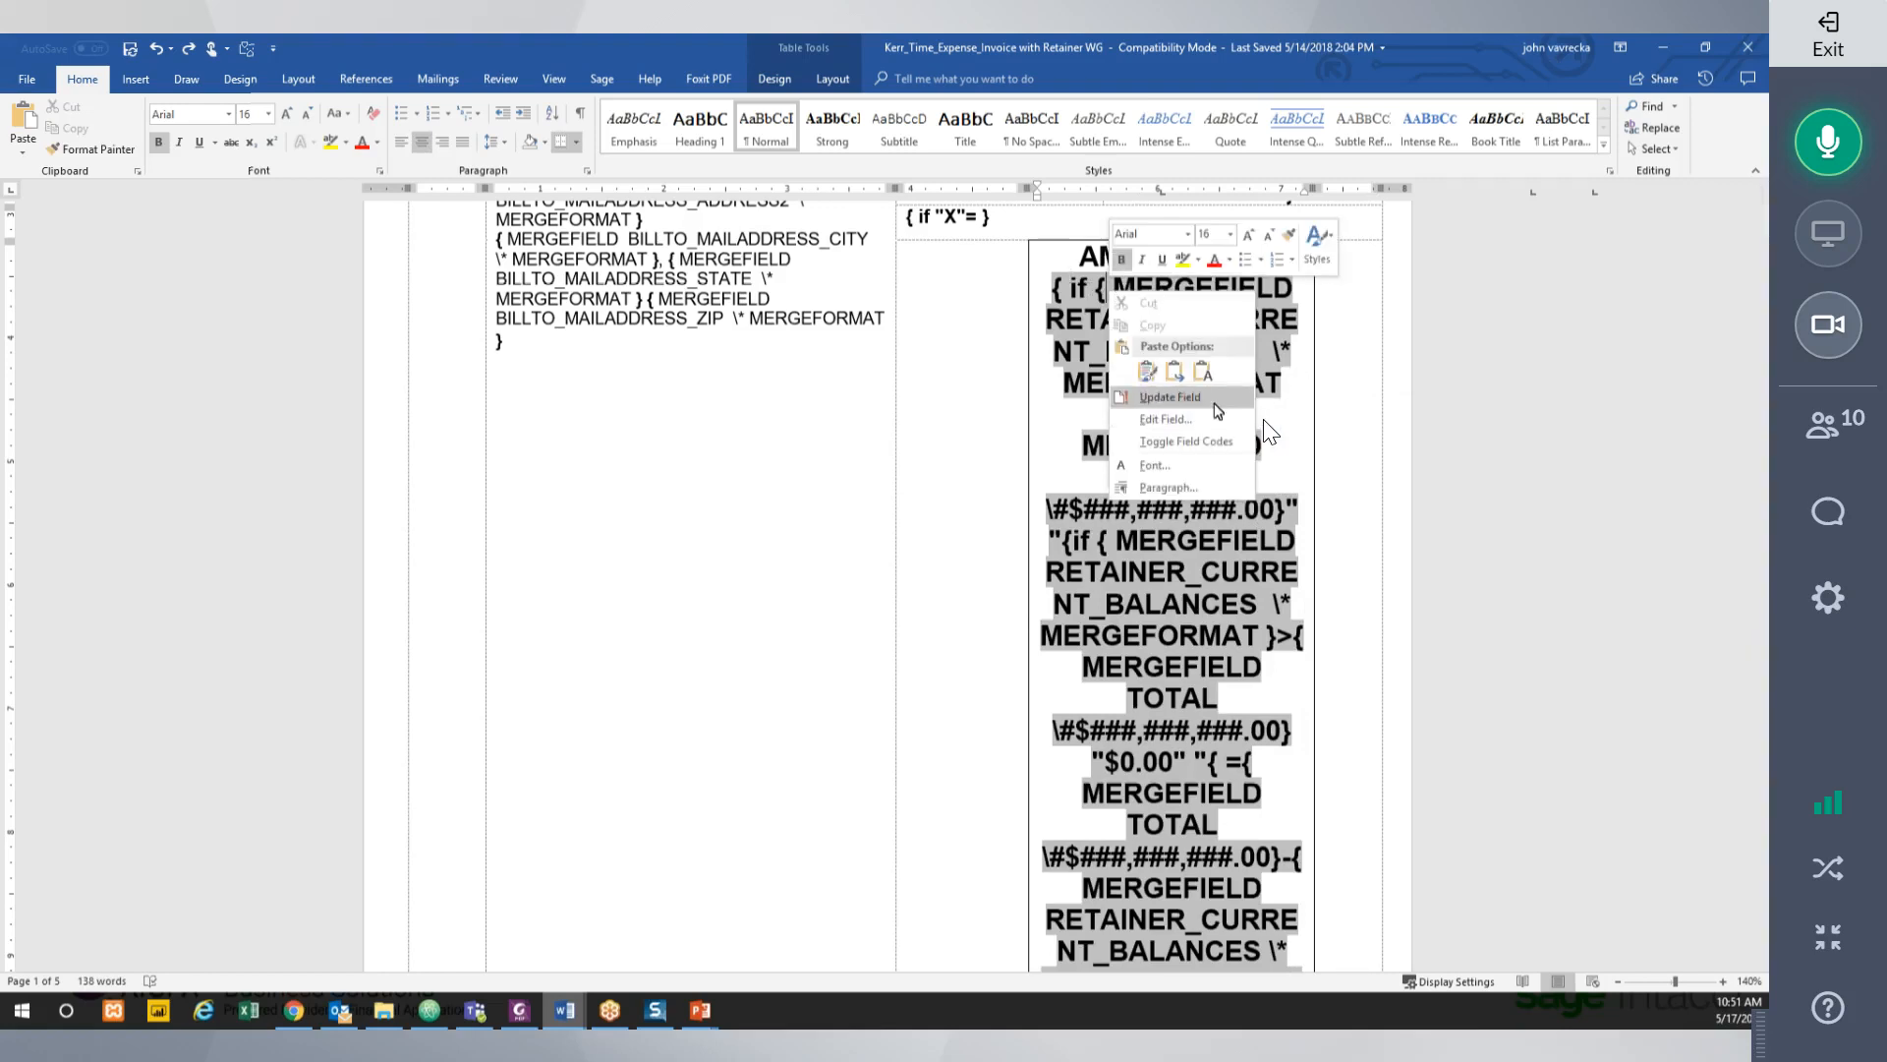
{"action": "left_click", "coordinate": [1250, 441]}
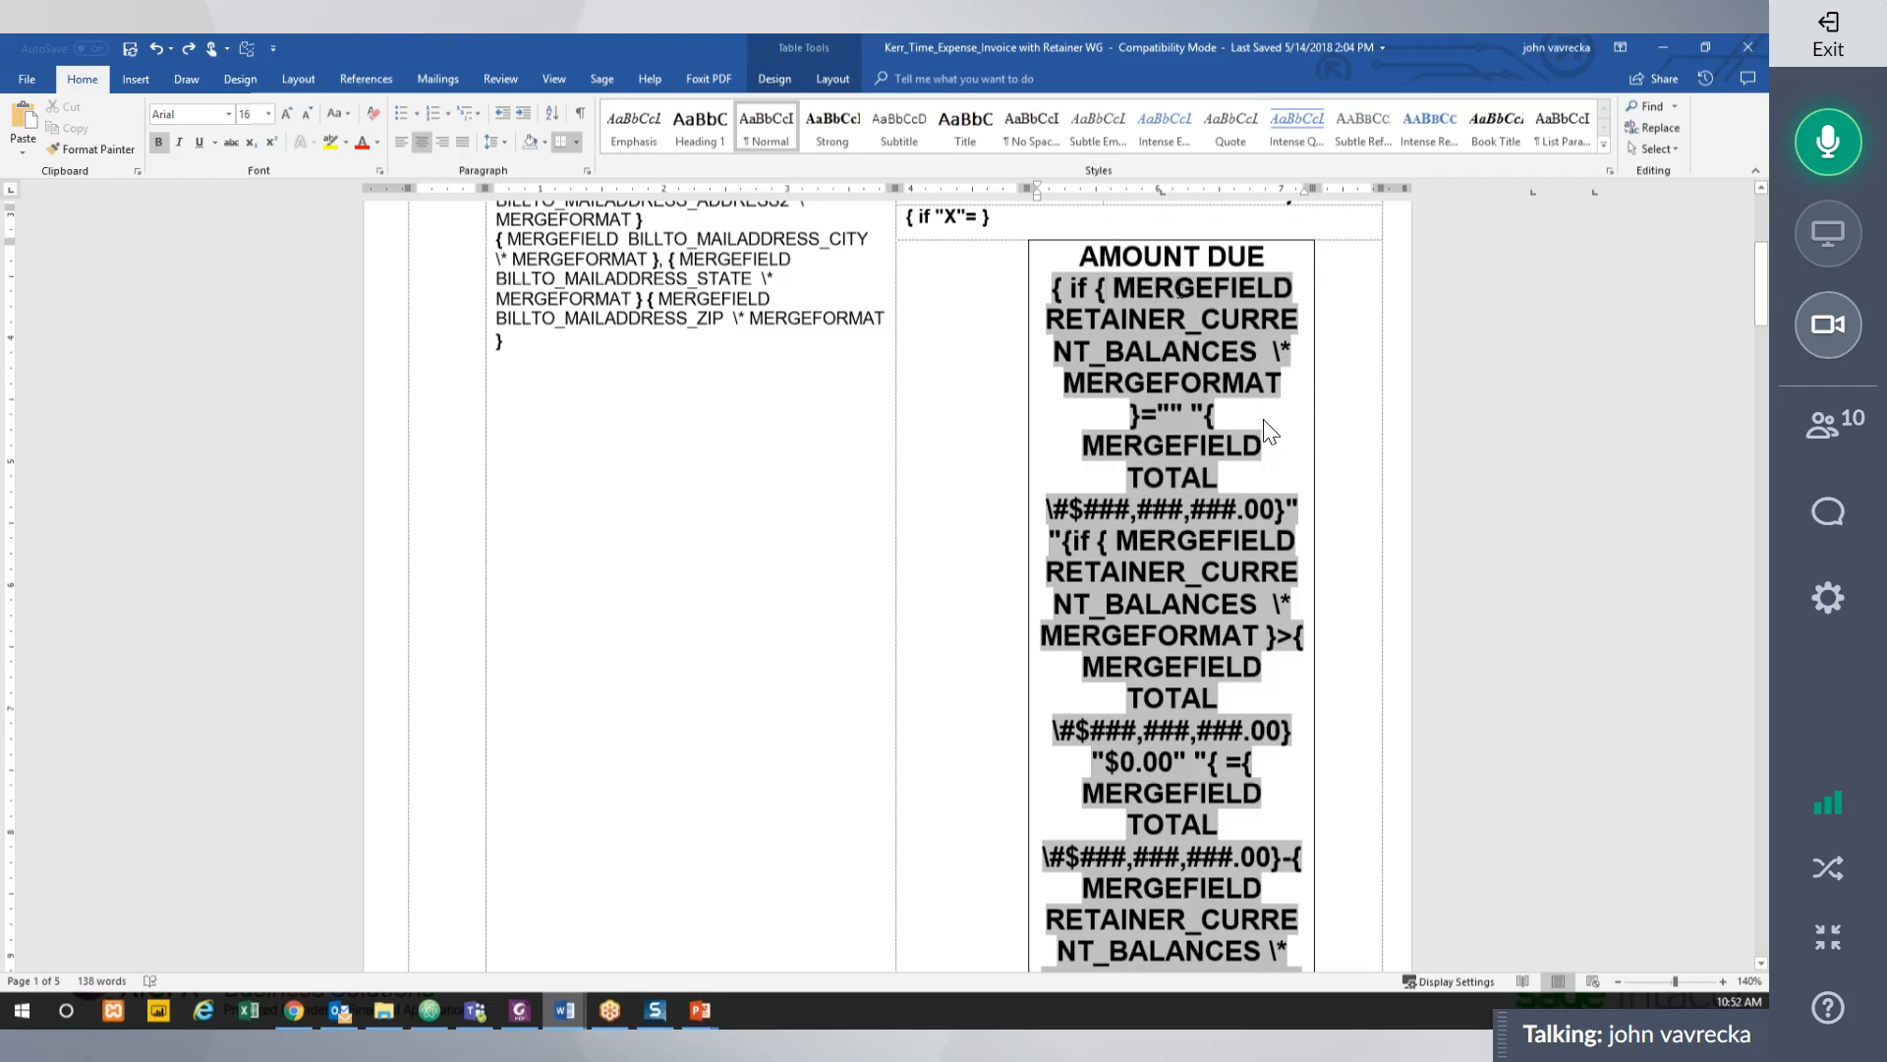
{"action": "right_click", "coordinate": [1265, 424]}
{"action": "left_click", "coordinate": [1266, 440]}
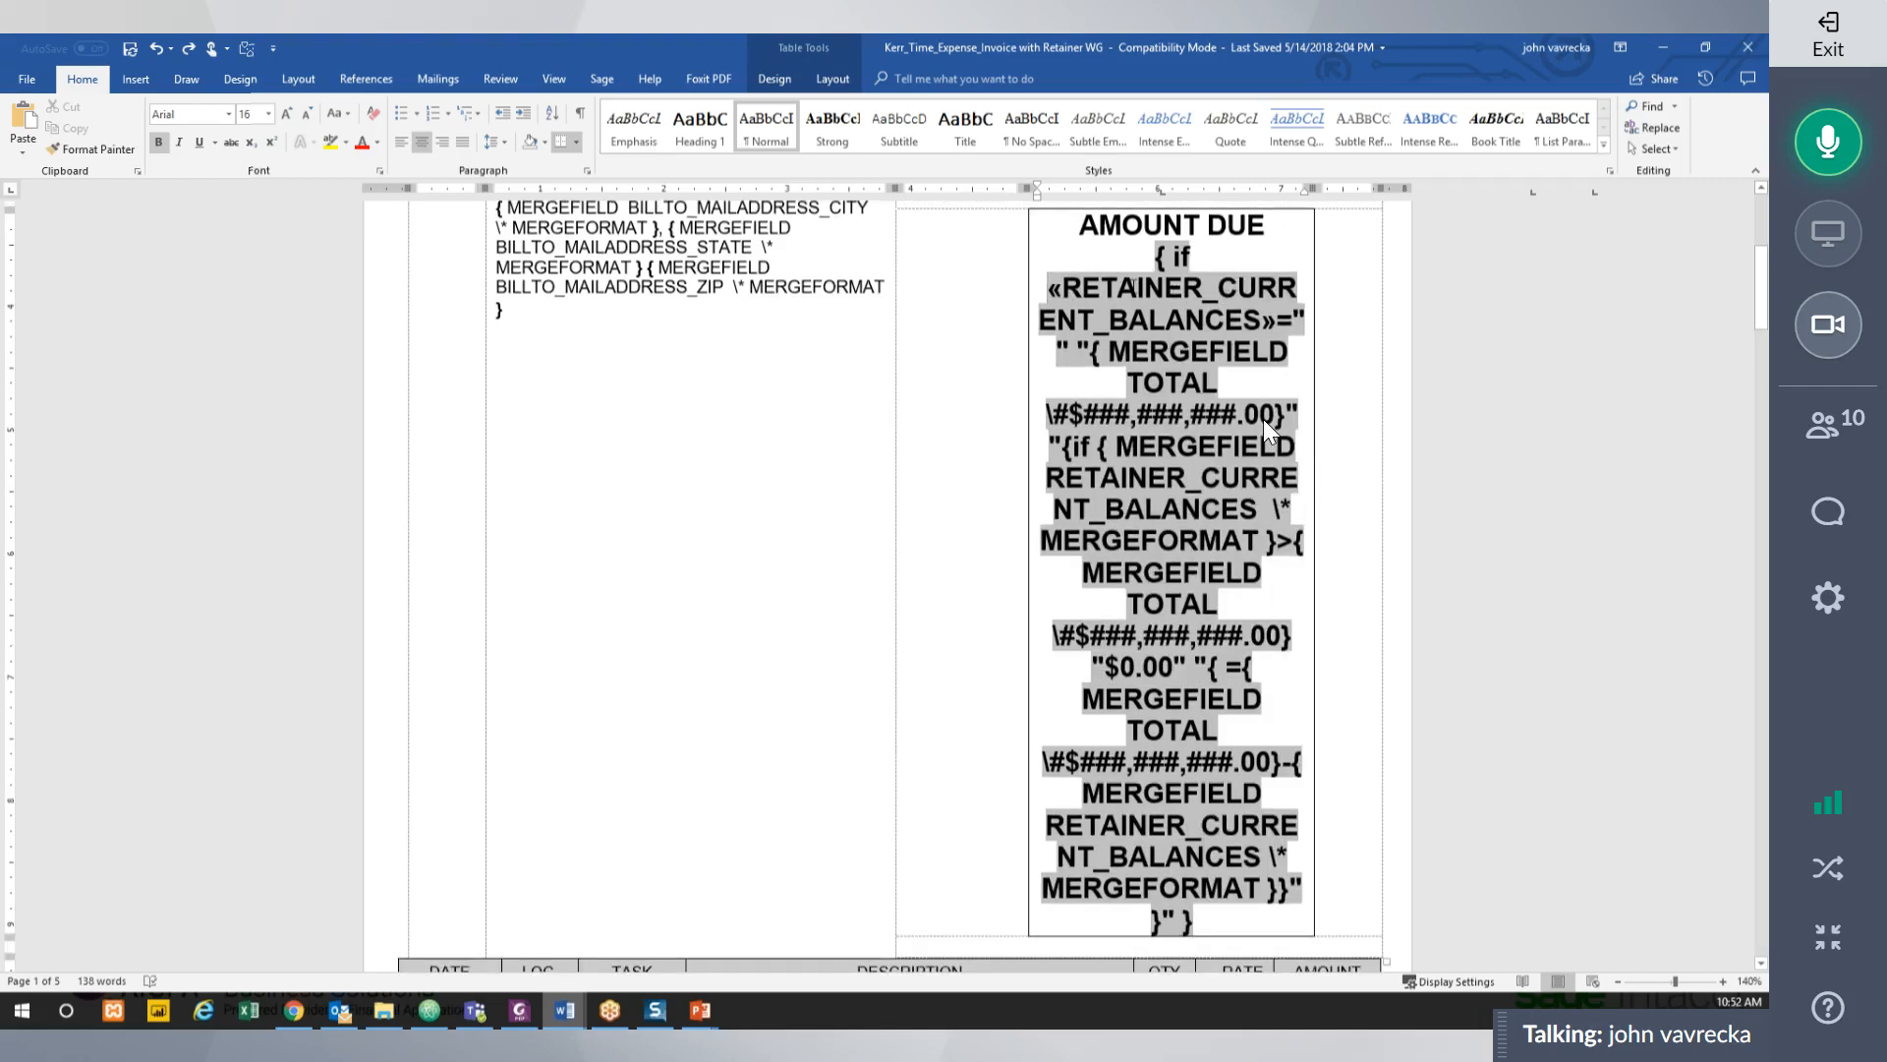
{"action": "right_click", "coordinate": [1178, 351]}
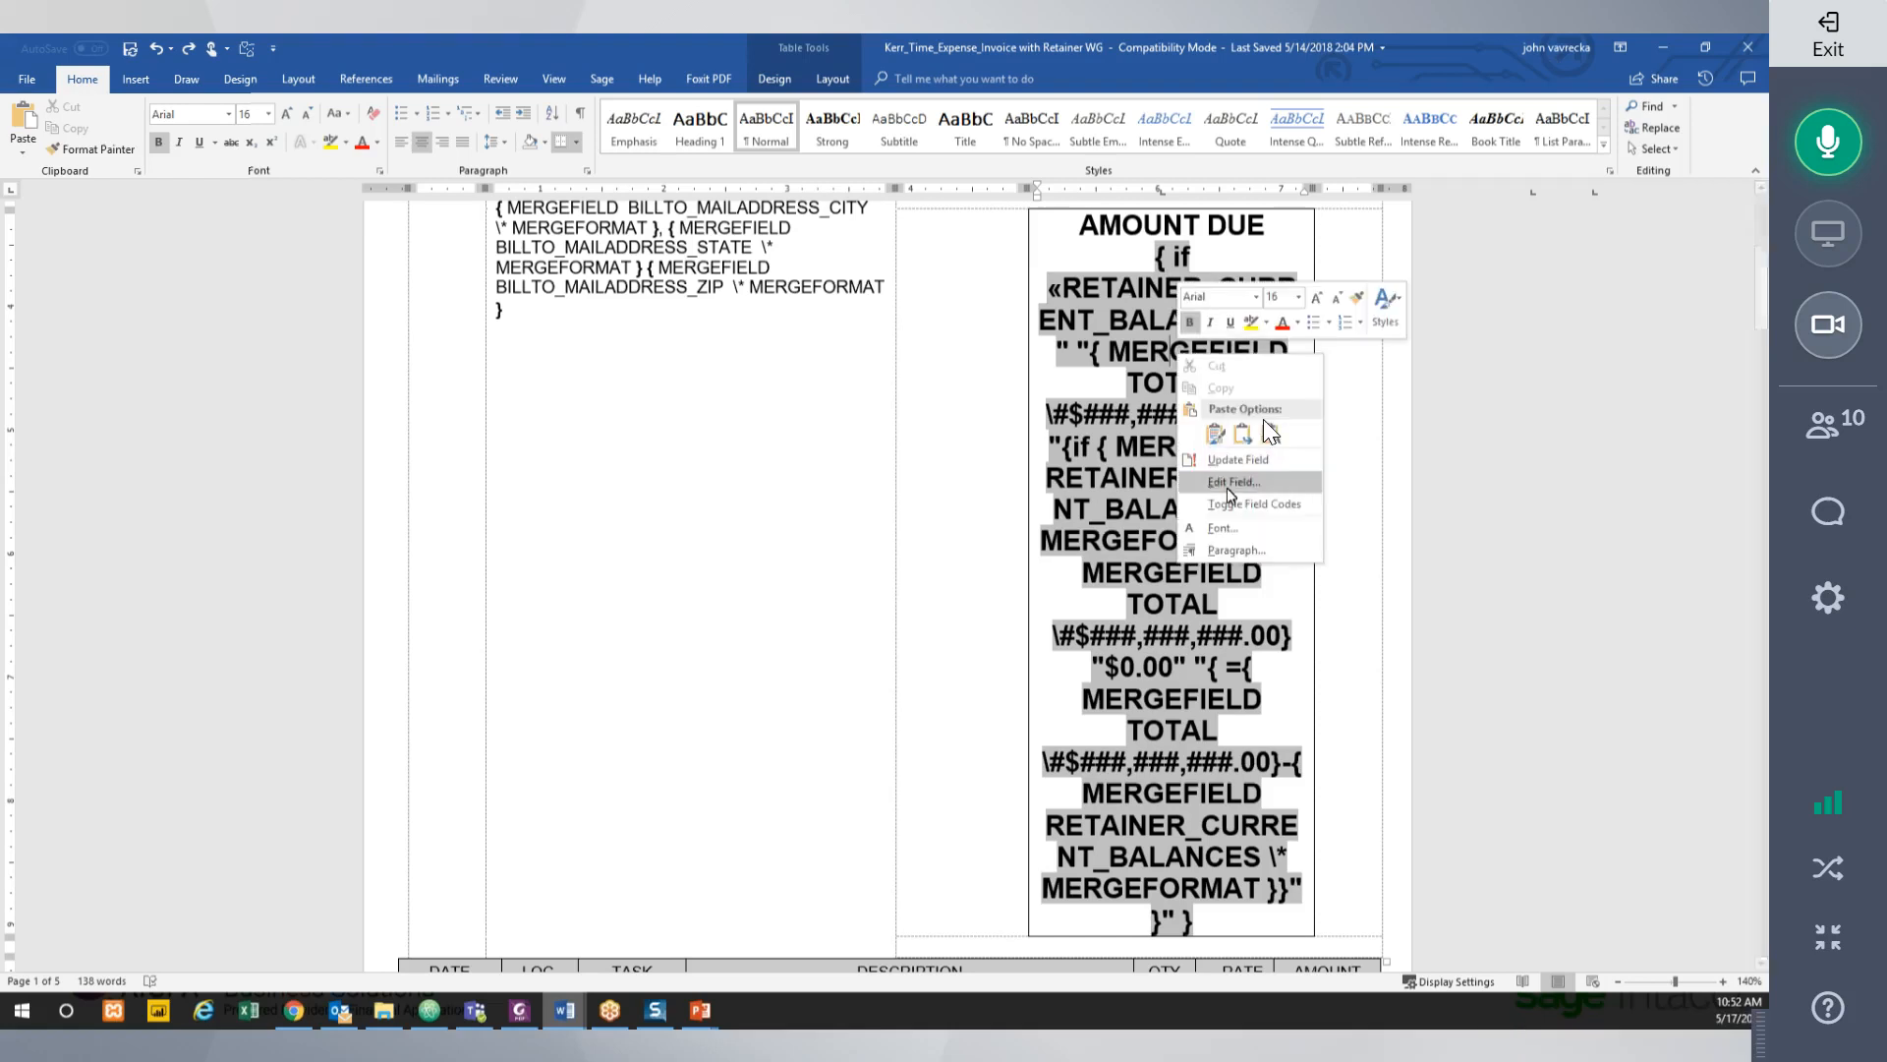
{"action": "left_click", "coordinate": [1235, 506]}
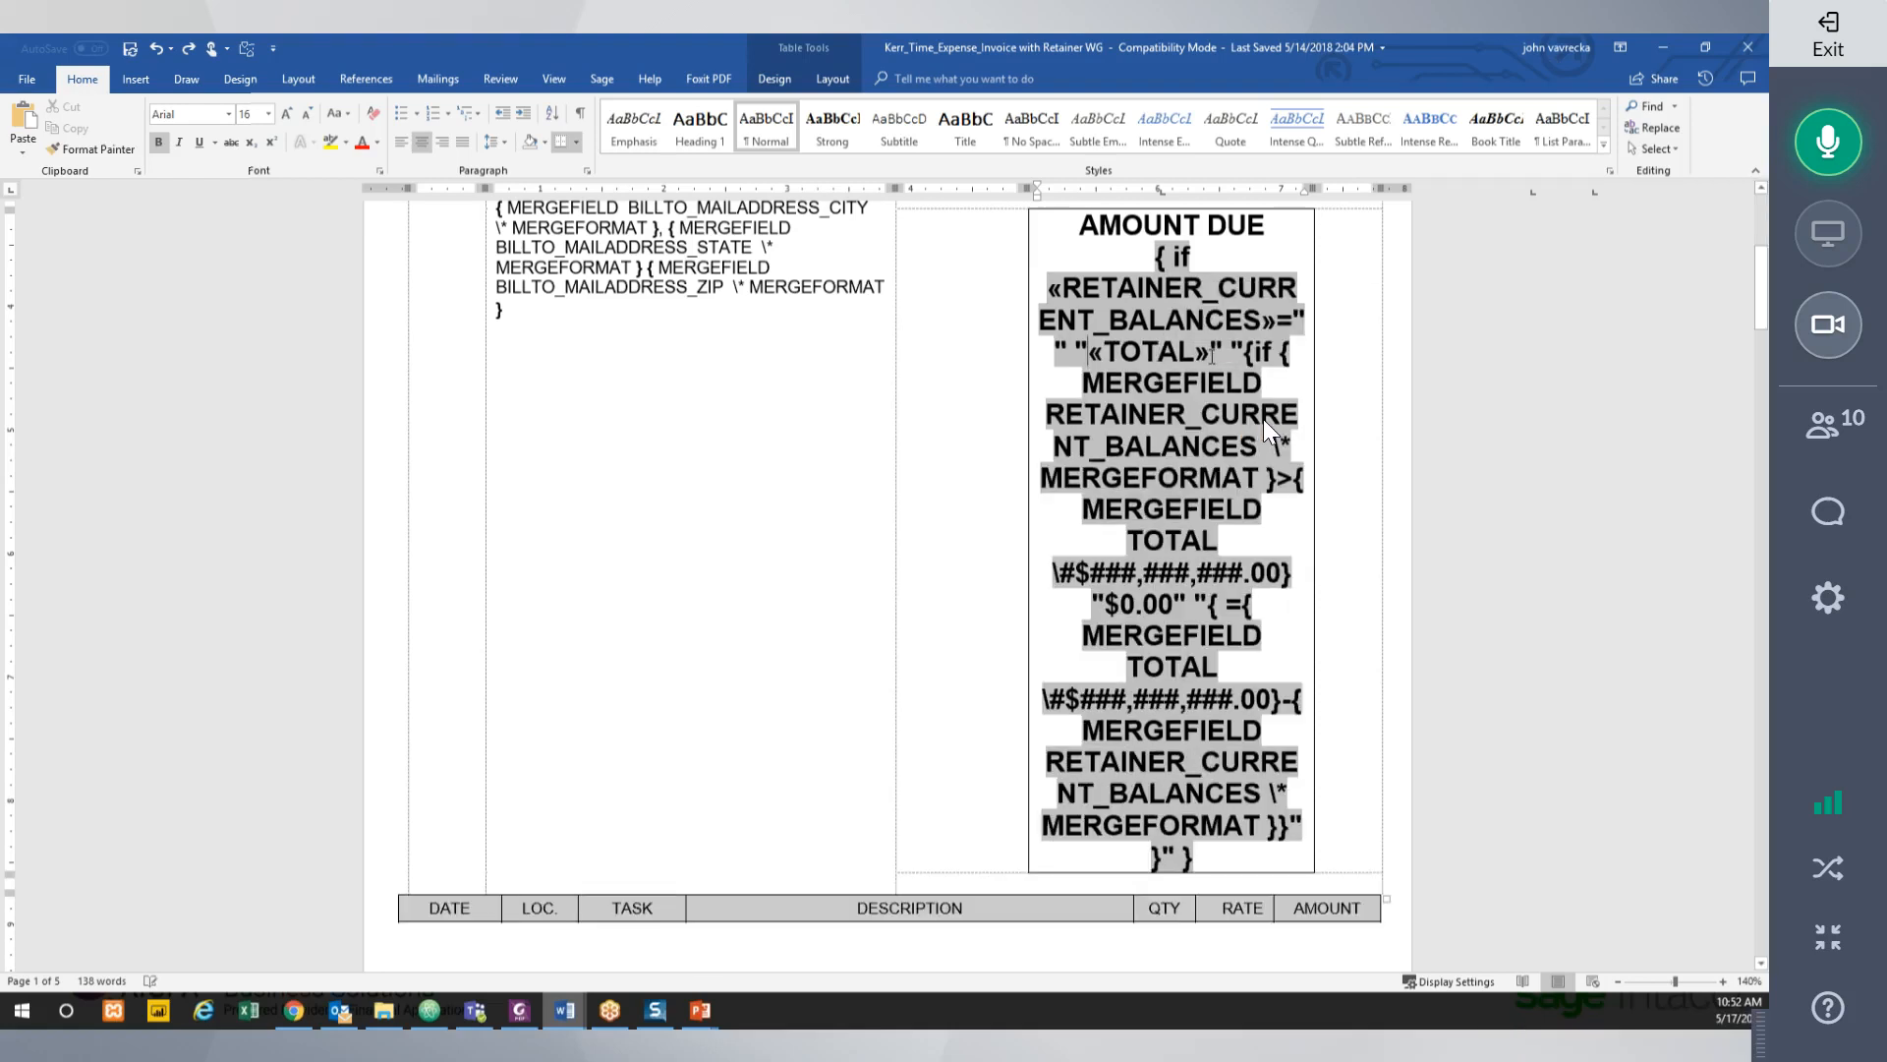
Toggle the RETAINER_CURRENT_BALANCES merge field at the start of the nested if from its code to its field name.
{"action": "double_click", "coordinate": [1268, 433]}
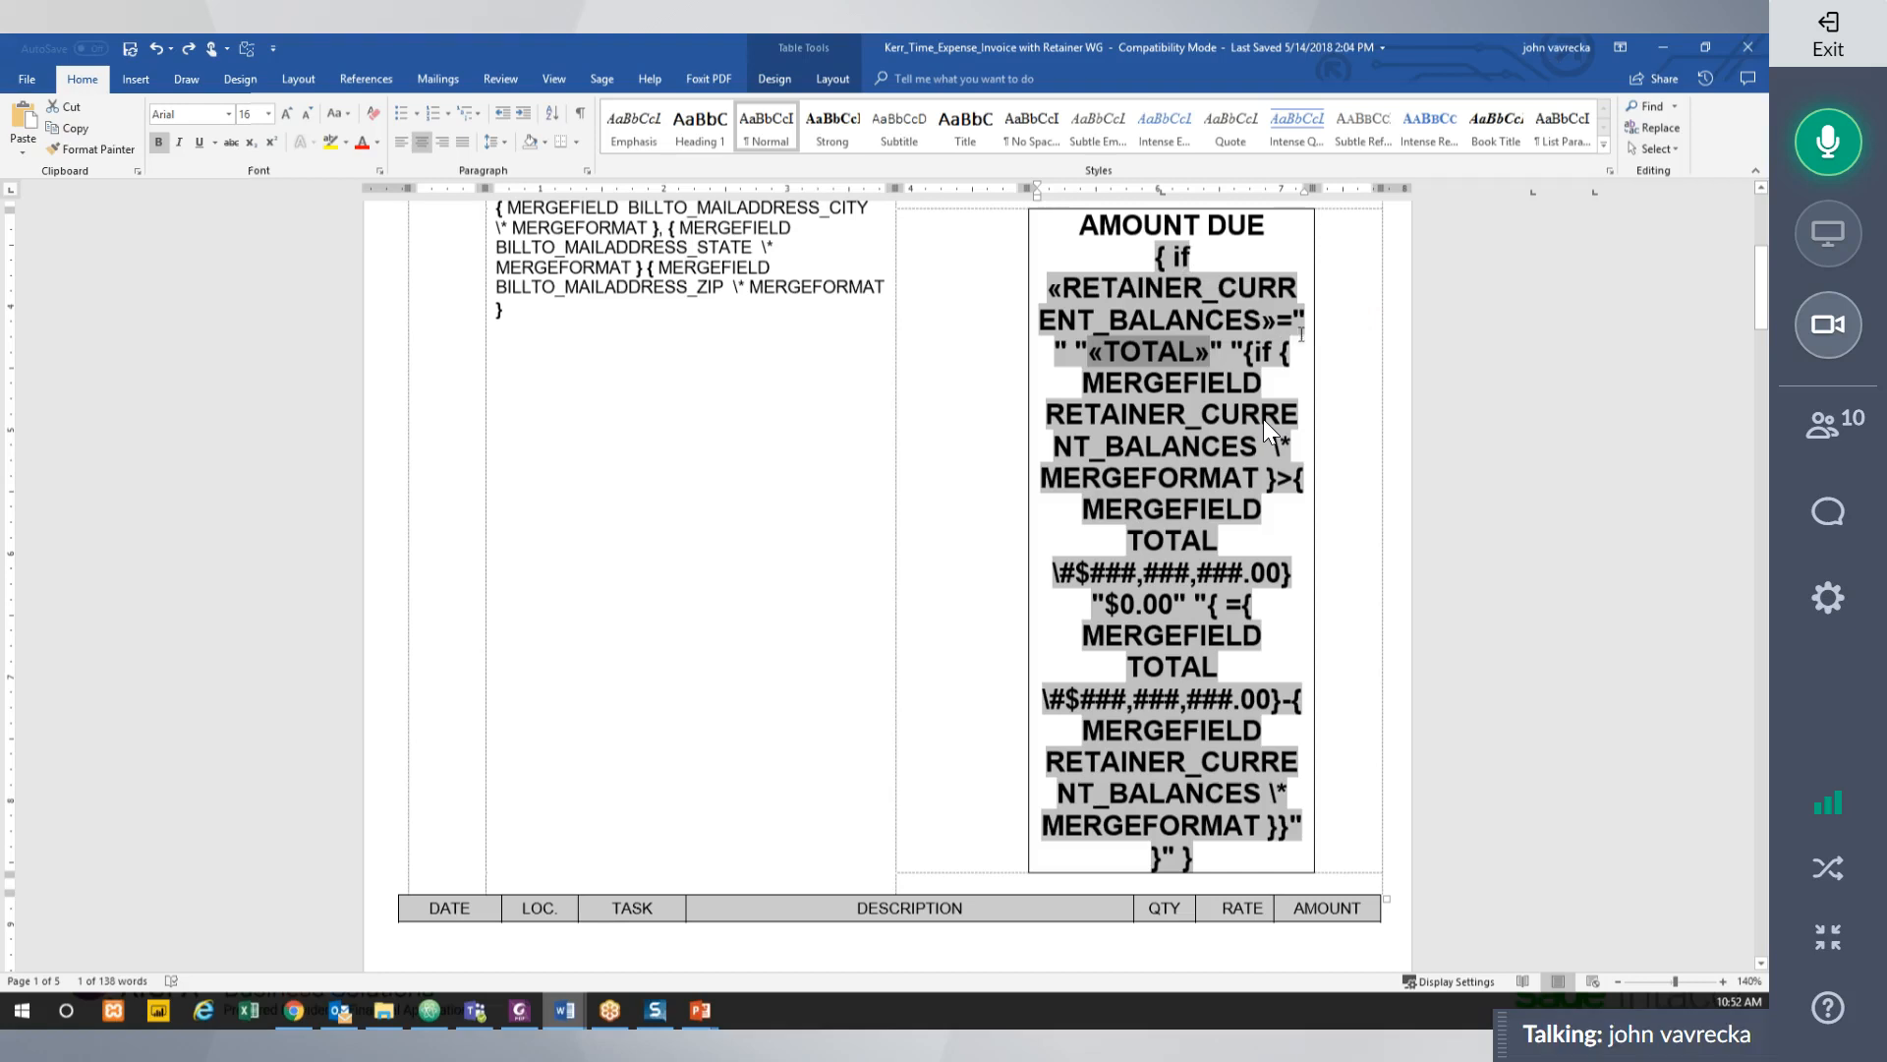
{"action": "right_click", "coordinate": [1218, 394]}
{"action": "left_click", "coordinate": [1303, 547]}
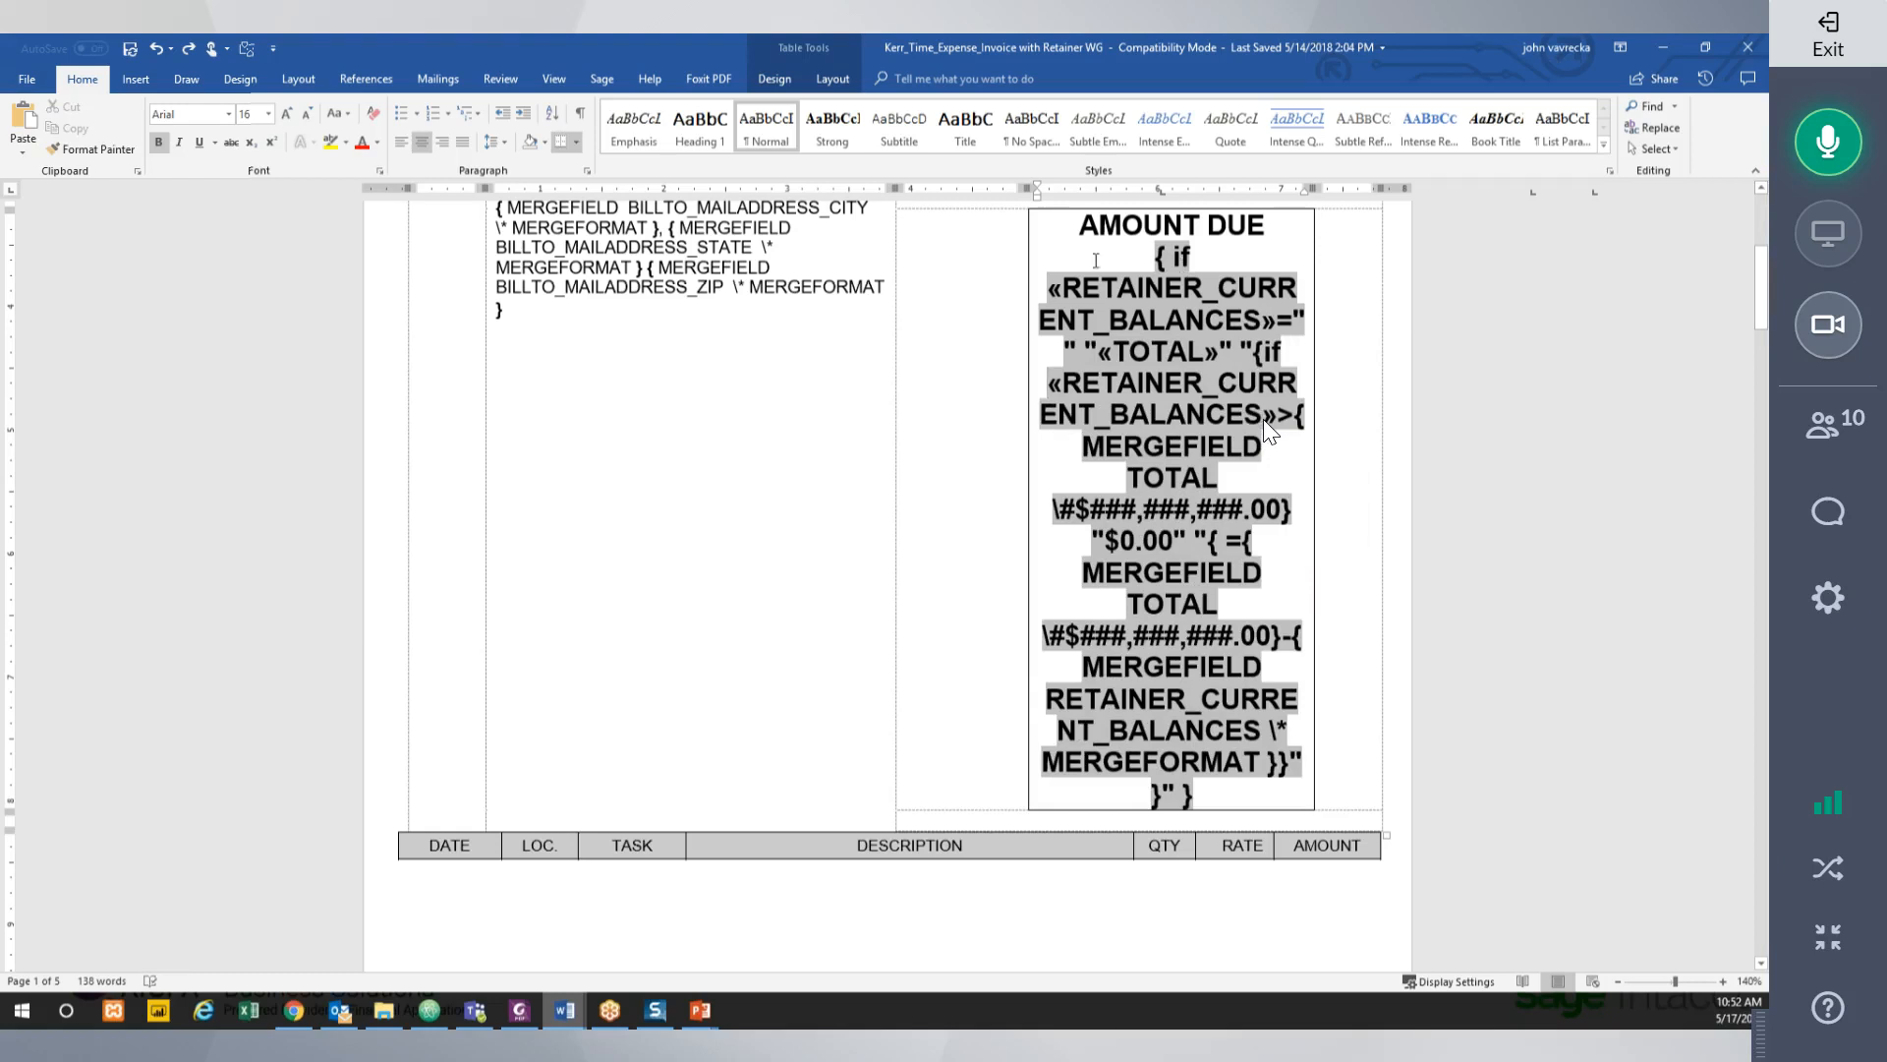
Widen the AMOUNT DUE box and toggle the TOTAL merge field in the nested if's comparison to its field name.
{"action": "left_click_drag", "start_coordinate": [1027, 273], "coordinate": [914, 282]}
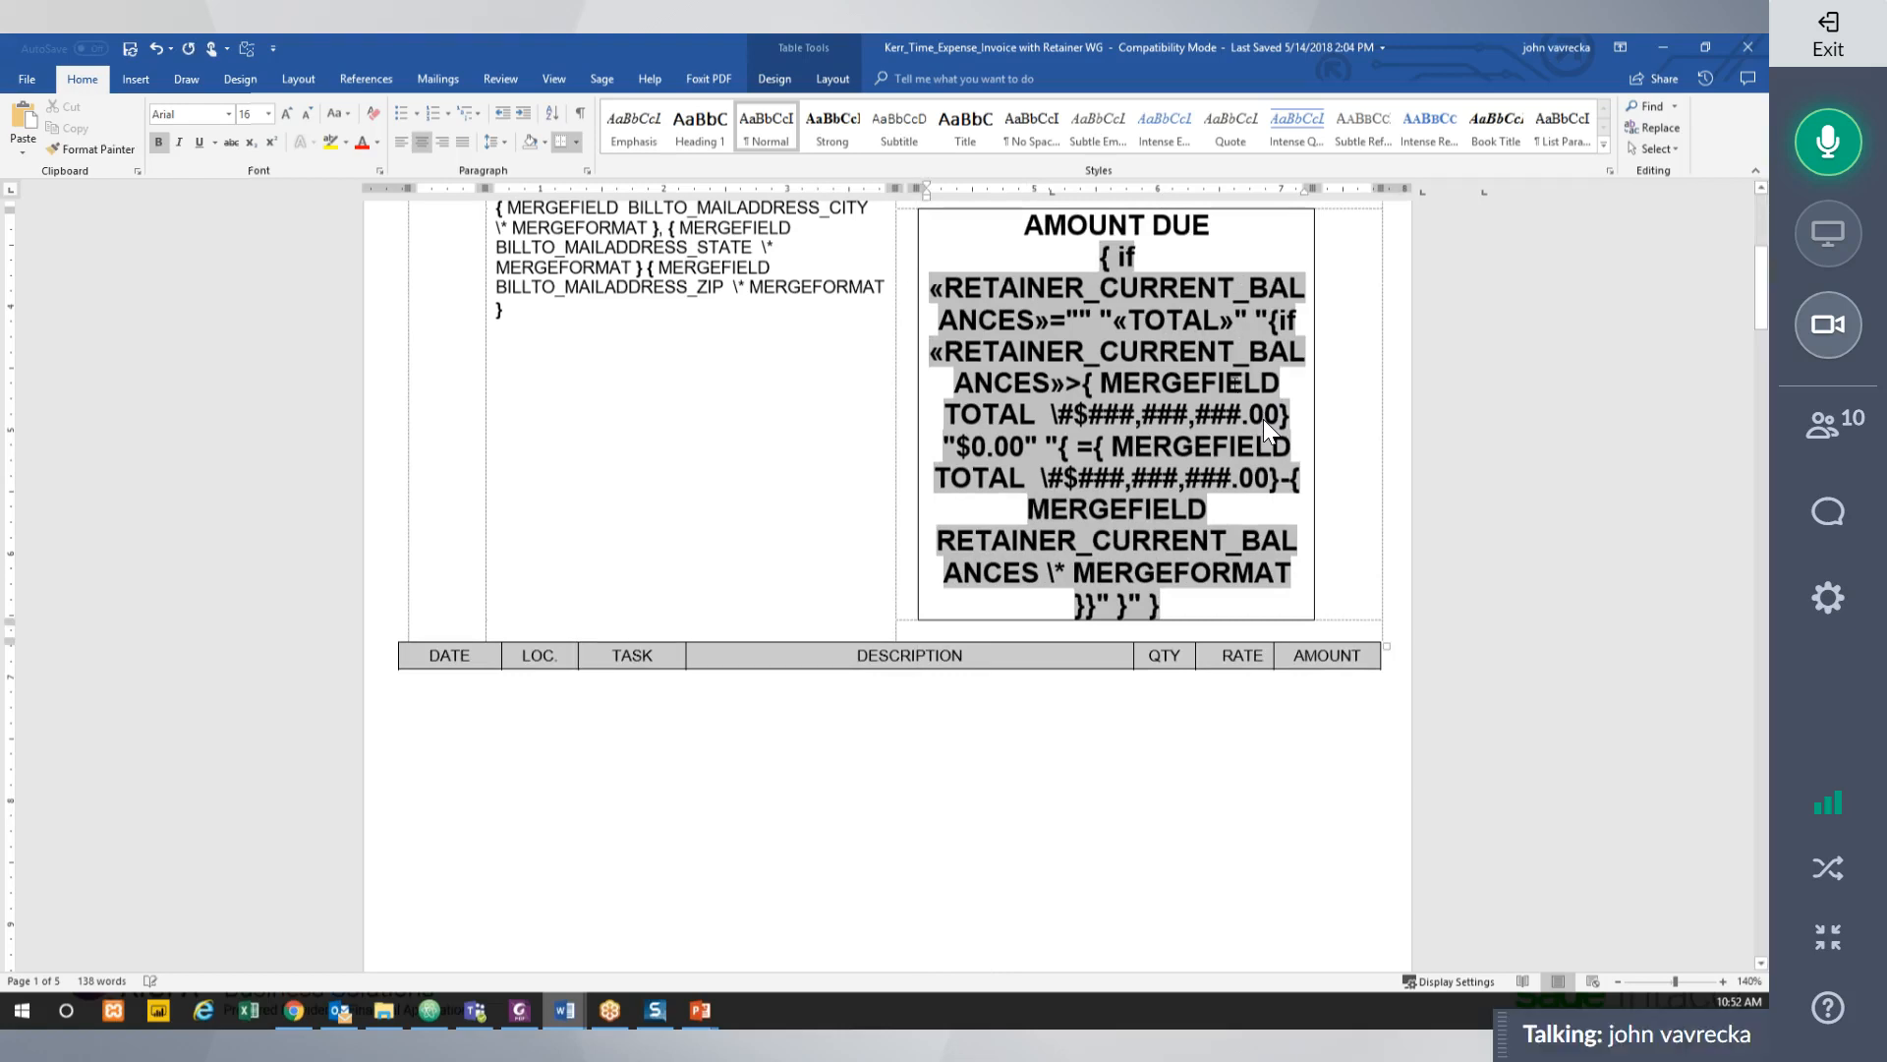
{"action": "right_click", "coordinate": [1265, 430]}
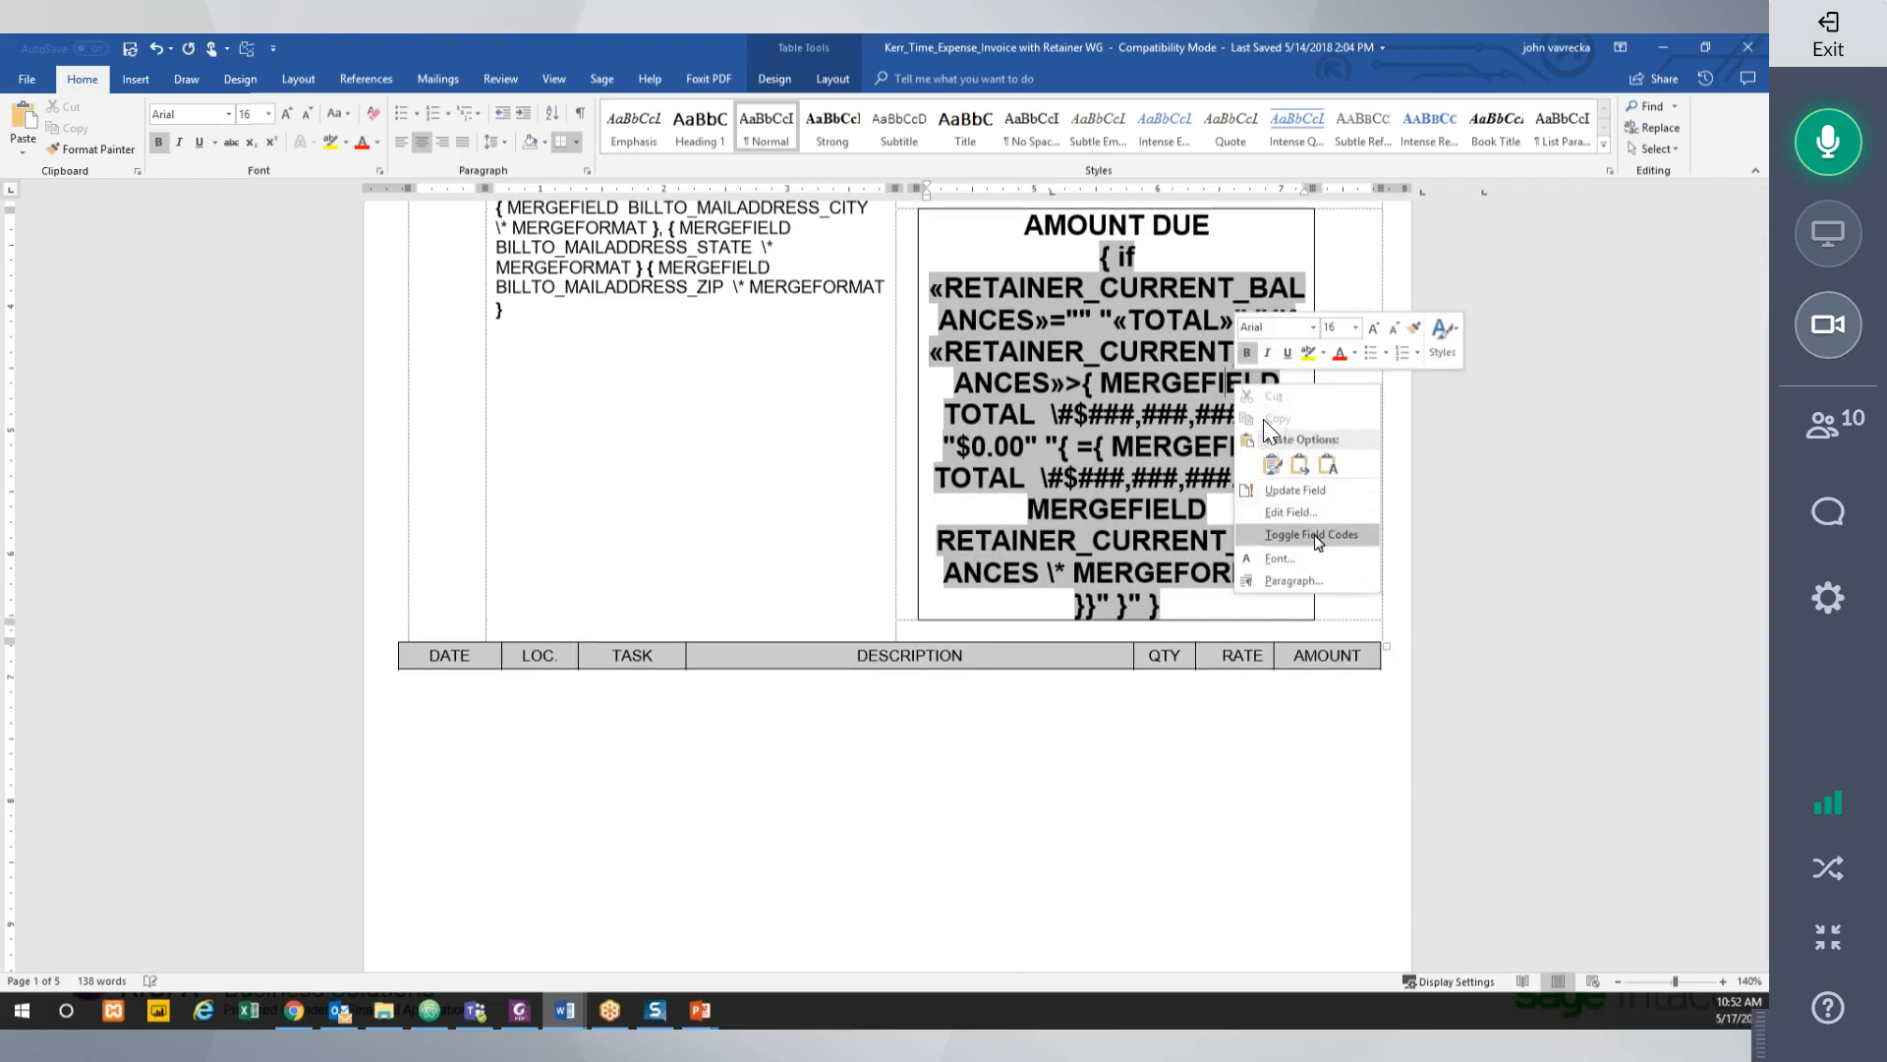
{"action": "left_click", "coordinate": [1315, 534]}
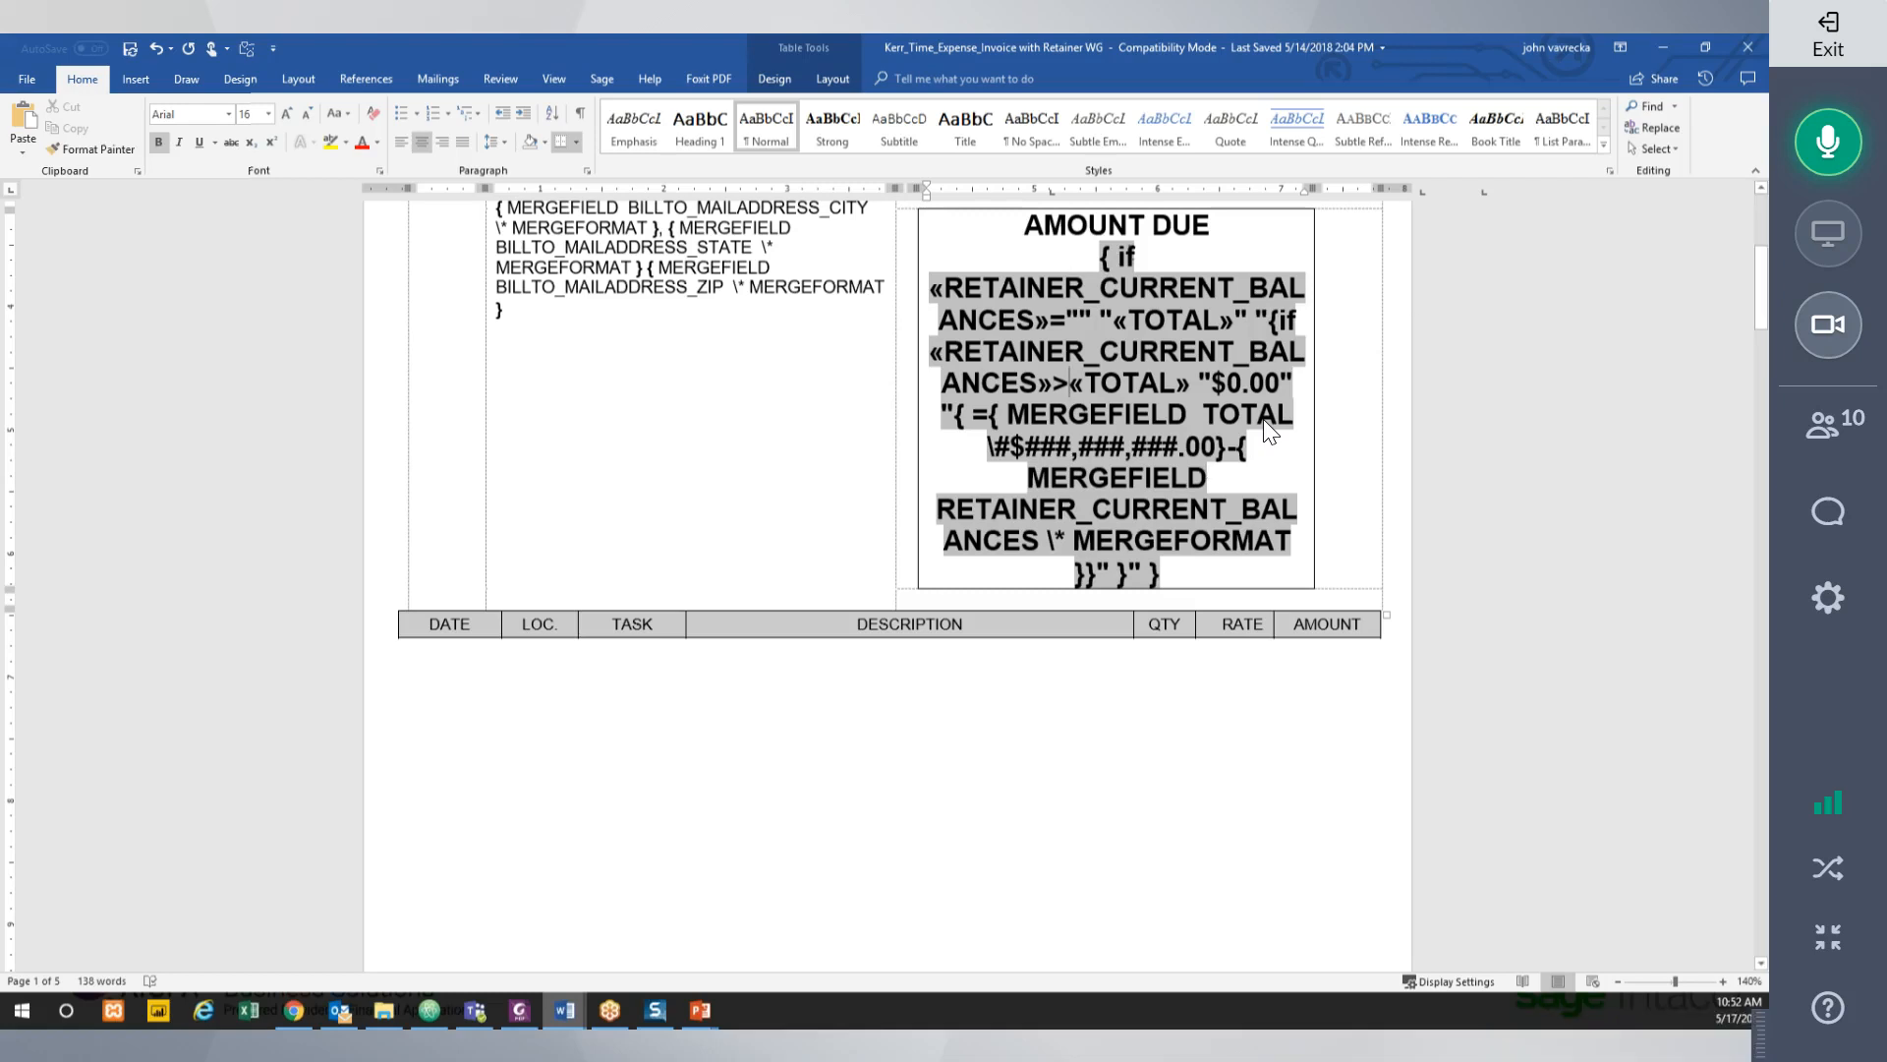
Examine the AMOUNT DUE formula by highlighting the RETAINER_CURRENT_BALANCES condition, the TOTAL result and the nested if result.
{"action": "left_click", "coordinate": [921, 295]}
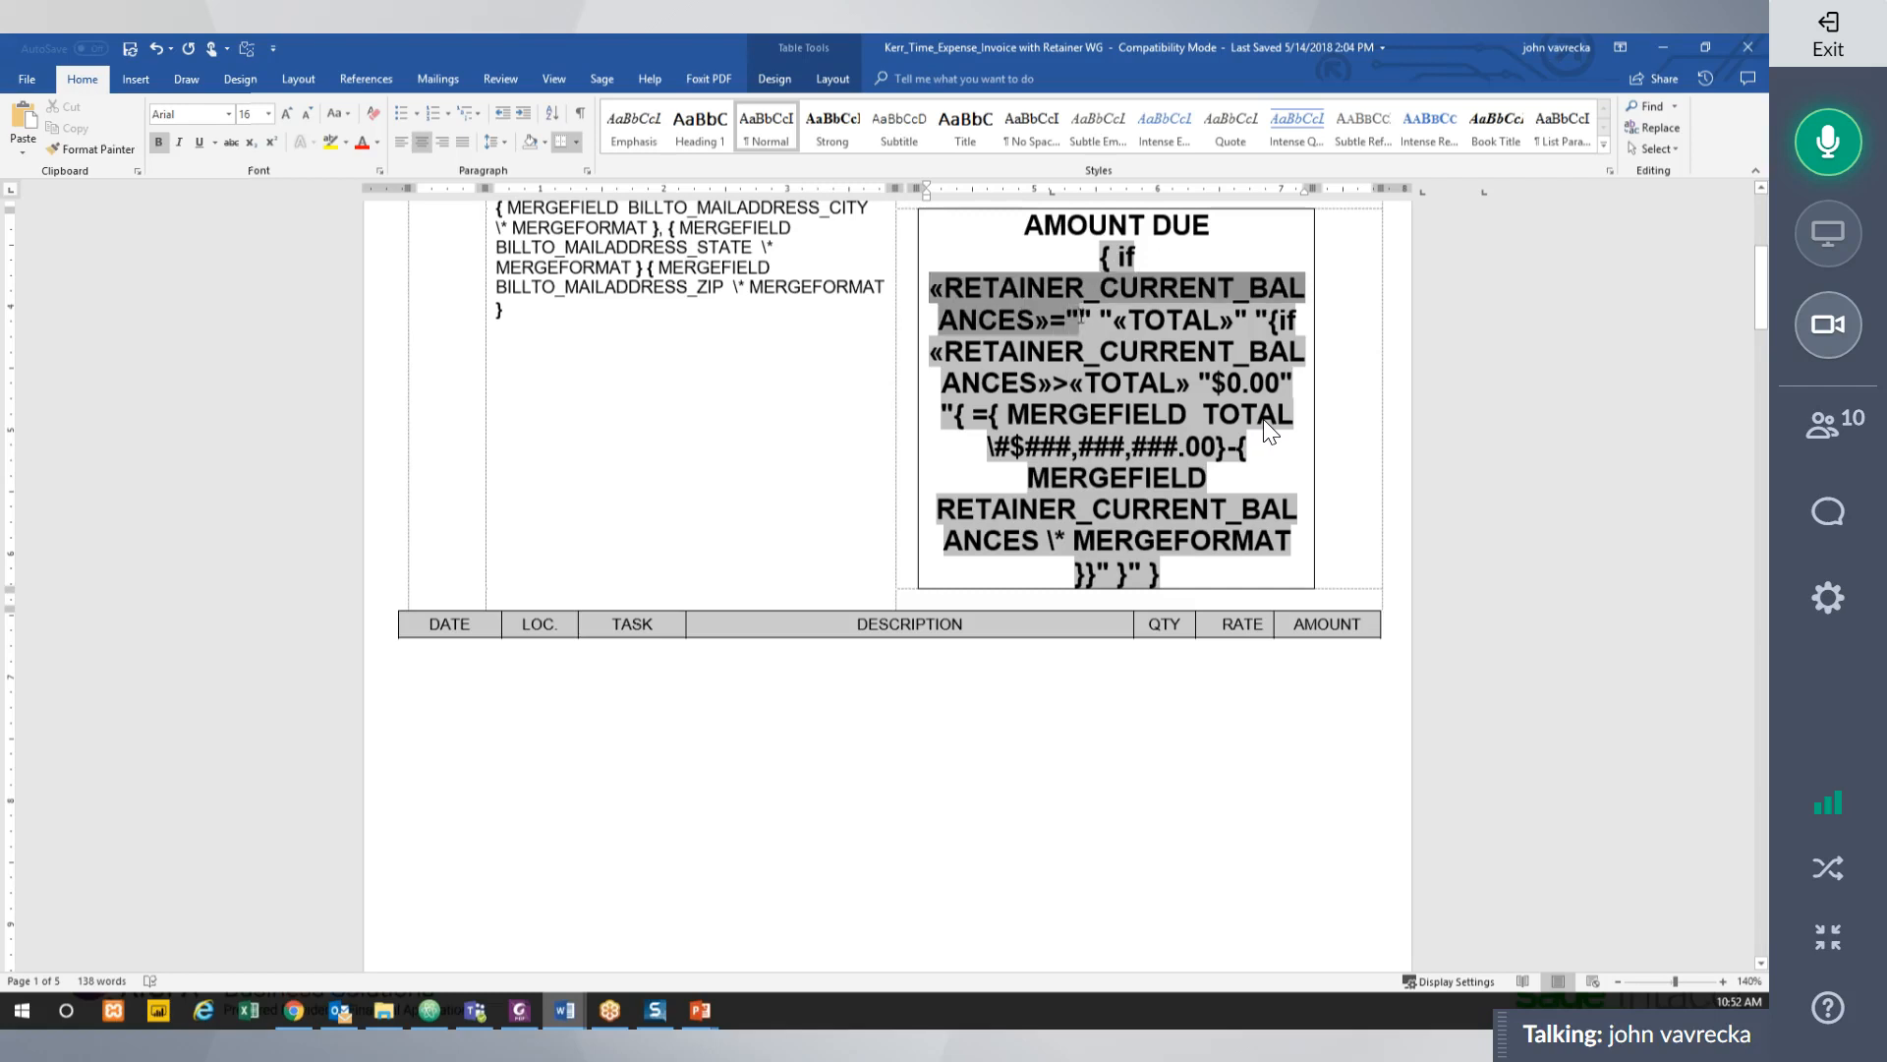
{"action": "left_click_drag", "start_coordinate": [1081, 317], "coordinate": [1081, 317]}
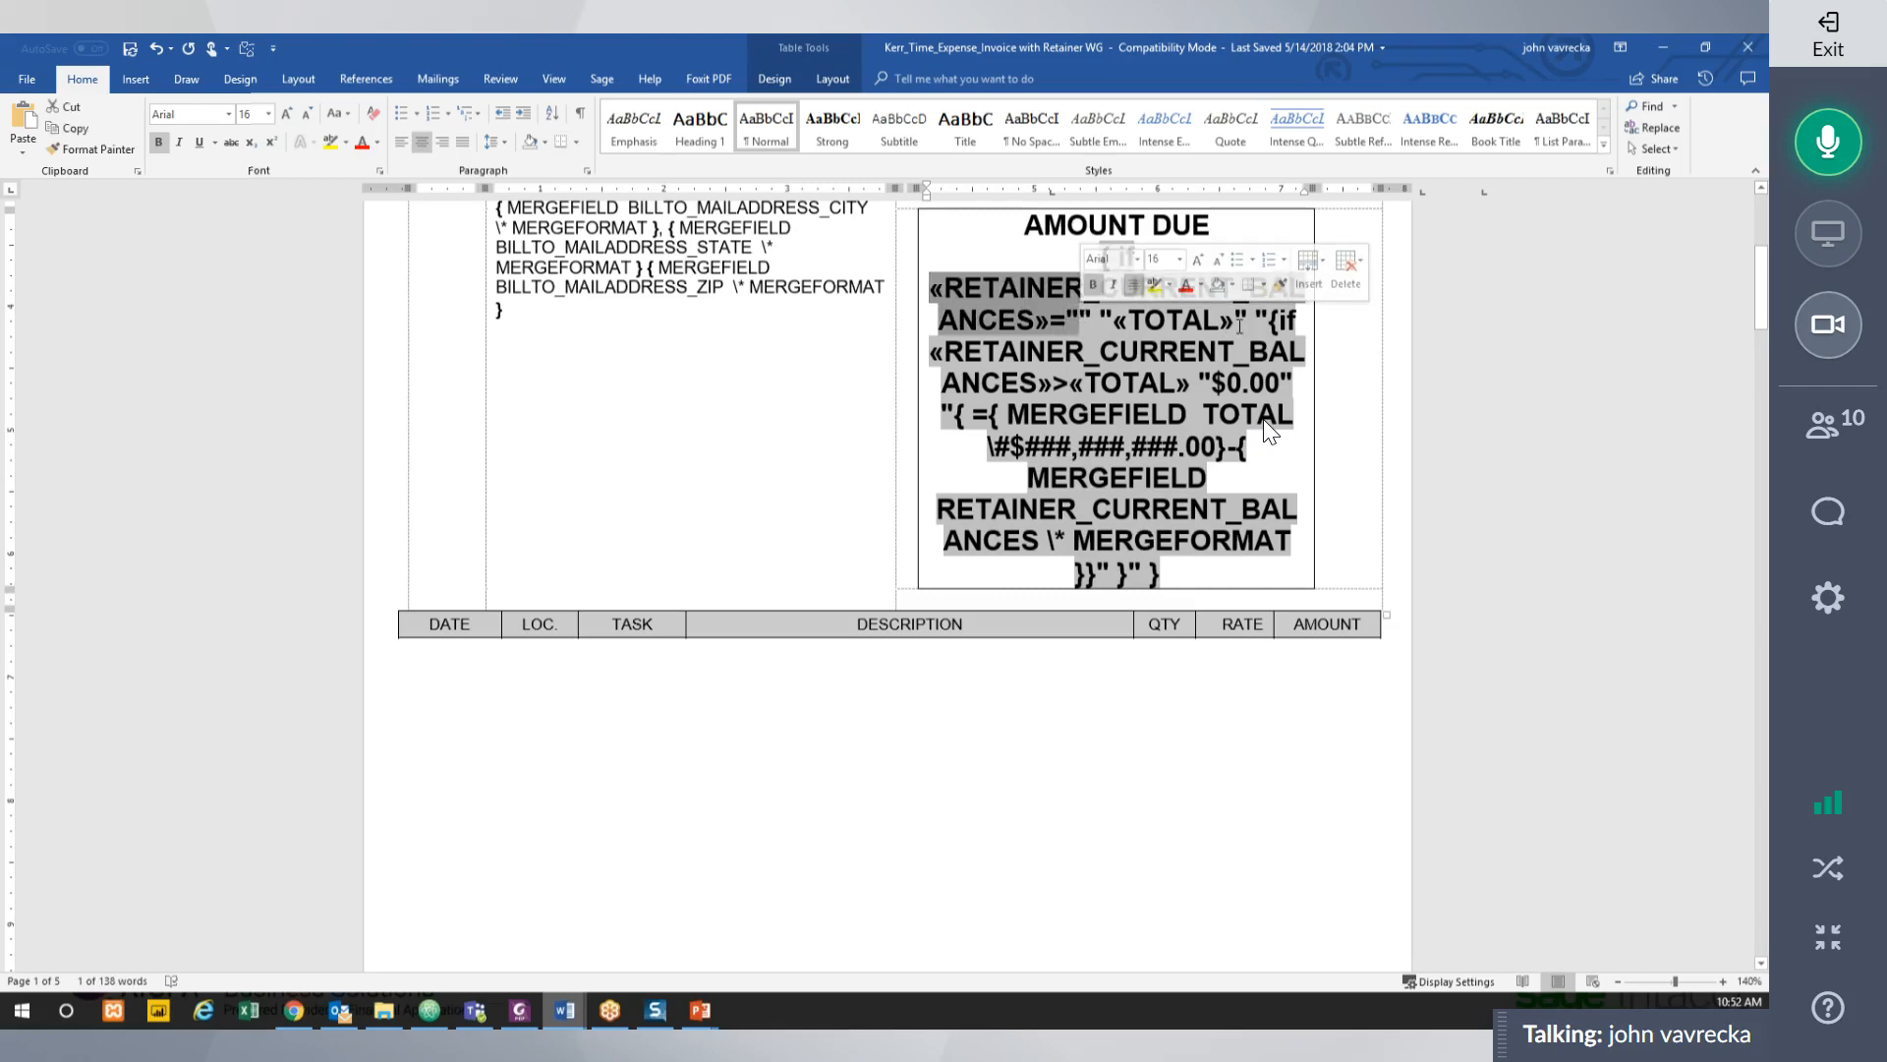
{"action": "left_click_drag", "start_coordinate": [1238, 323], "coordinate": [1130, 325]}
Check the webinar's attendee list and close it again.
{"action": "left_click", "coordinate": [1834, 448]}
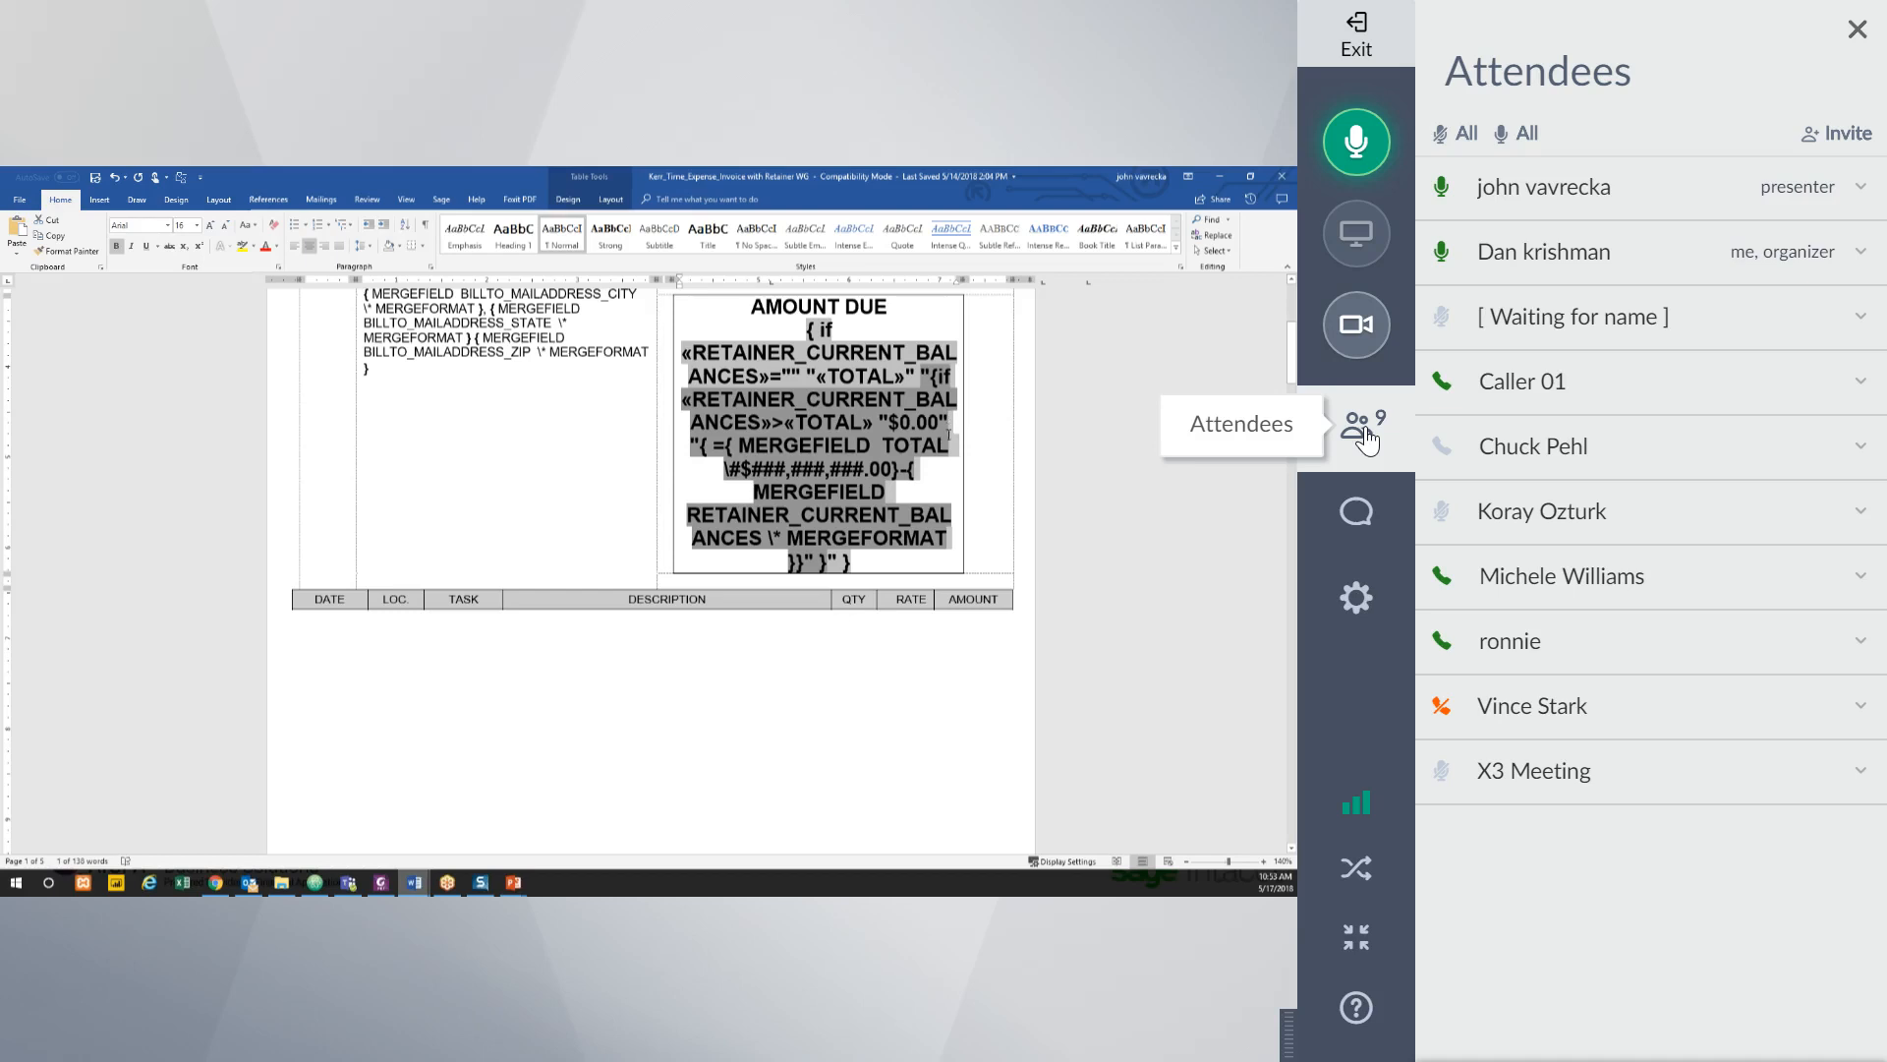
{"action": "left_click", "coordinate": [1365, 433]}
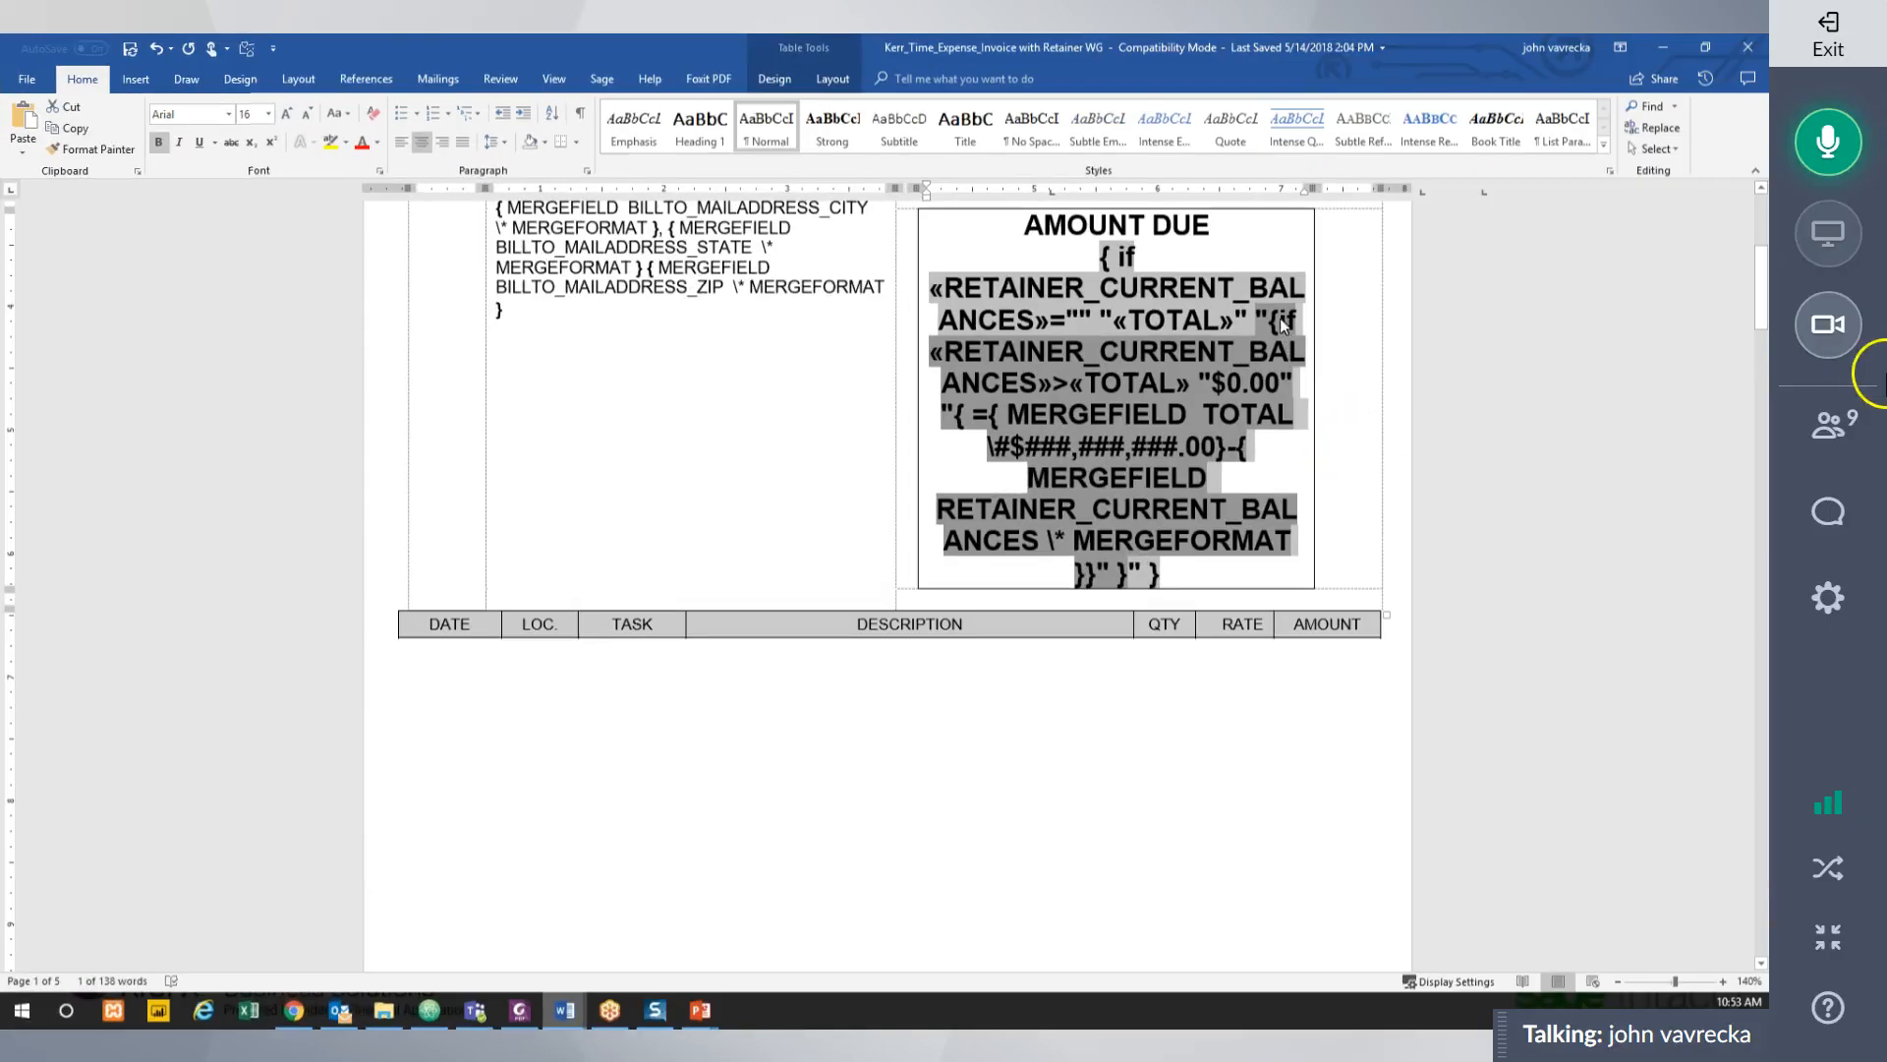
Look over the webinar's participants once more and return to the full view of the shared template.
{"action": "left_click", "coordinate": [1848, 421]}
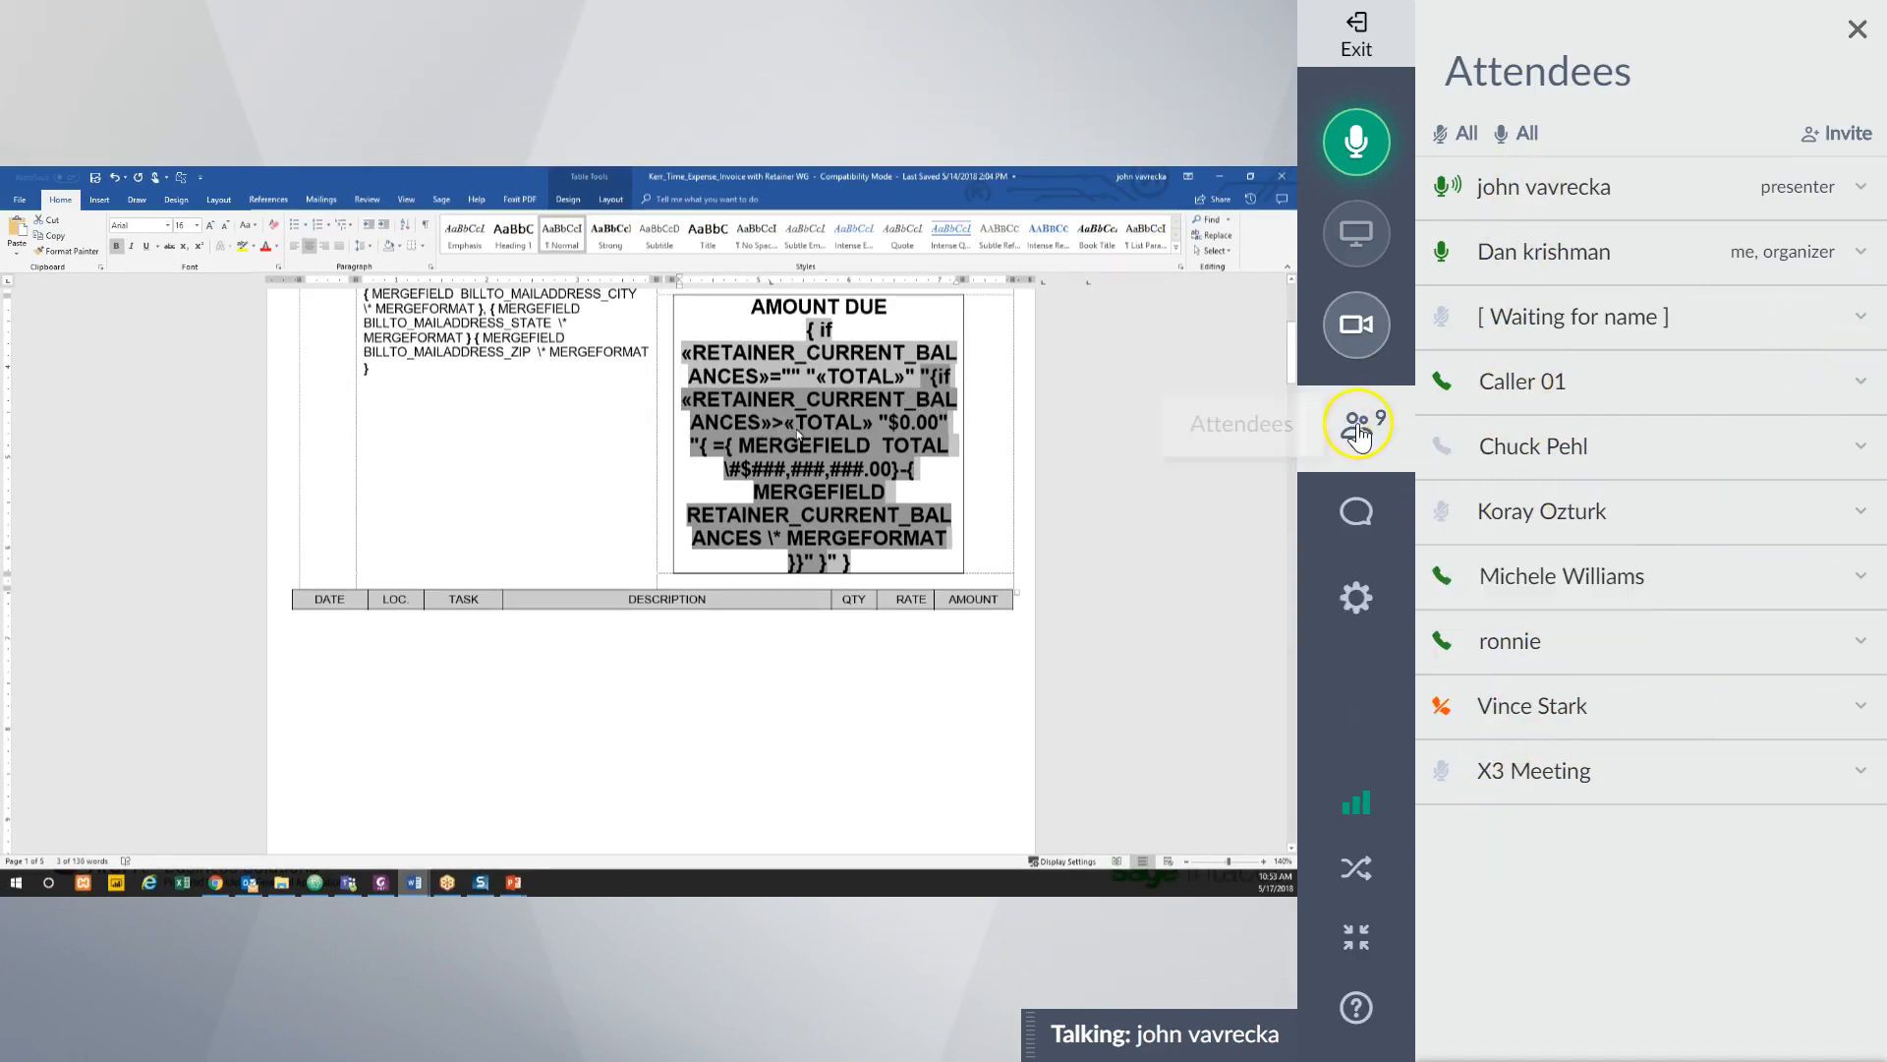
{"action": "left_click", "coordinate": [1366, 437]}
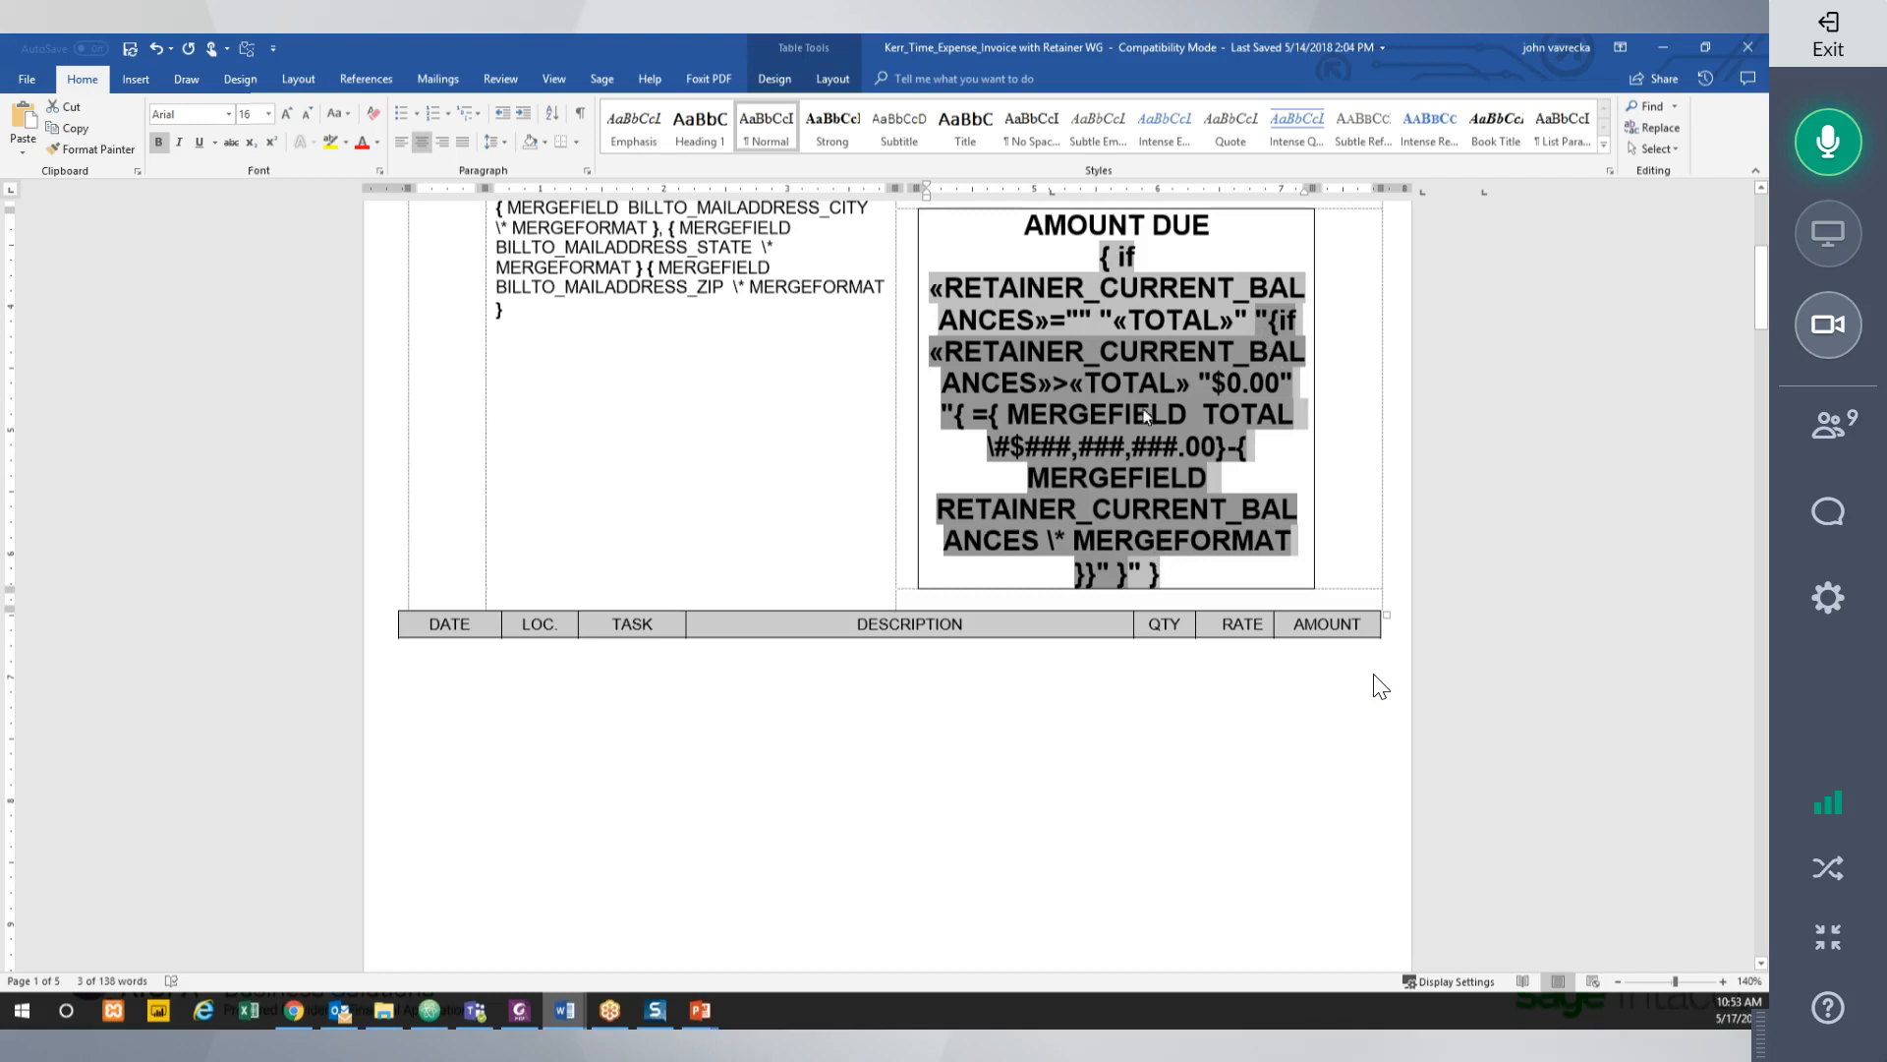
Toggle the AMOUNT DUE formula to its result and back to the field code of the outer if.
{"action": "right_click", "coordinate": [1161, 513]}
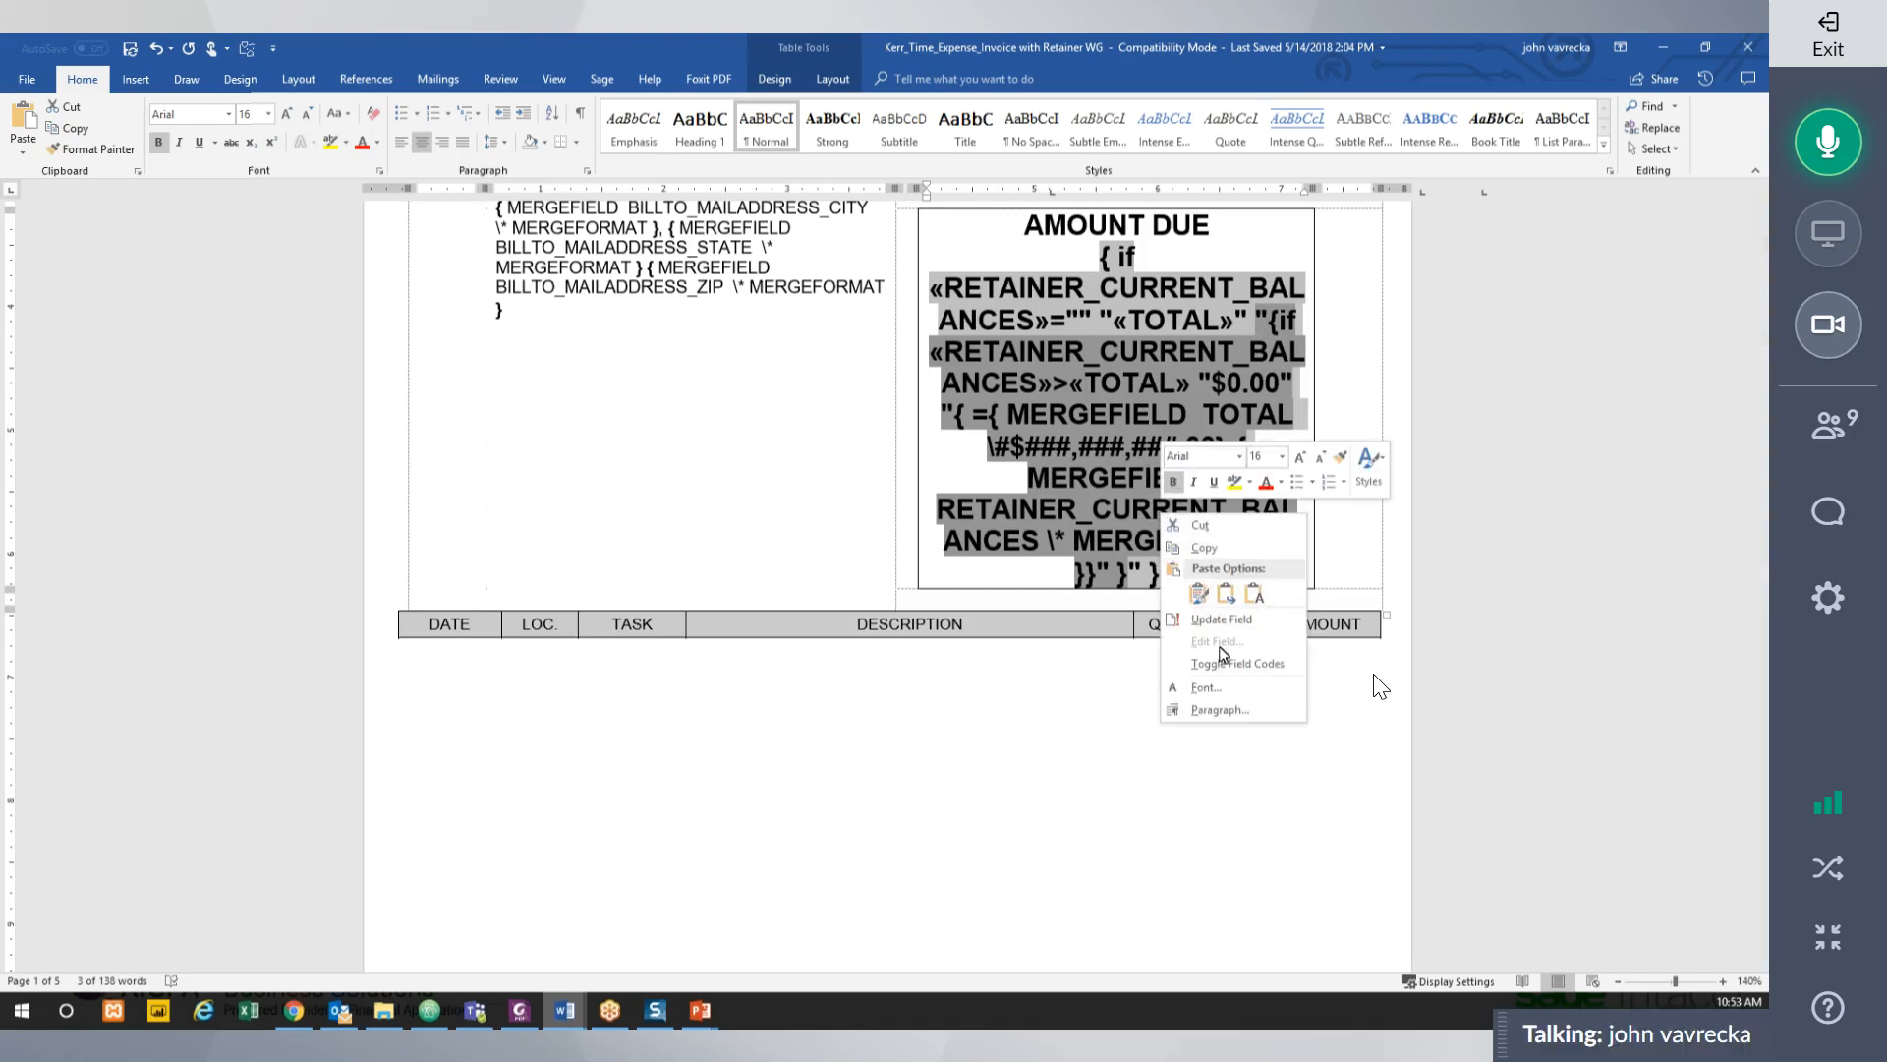
{"action": "left_click", "coordinate": [1233, 664]}
{"action": "scroll", "coordinate": [1380, 687], "scroll_direction": "up", "scroll_amount": 4}
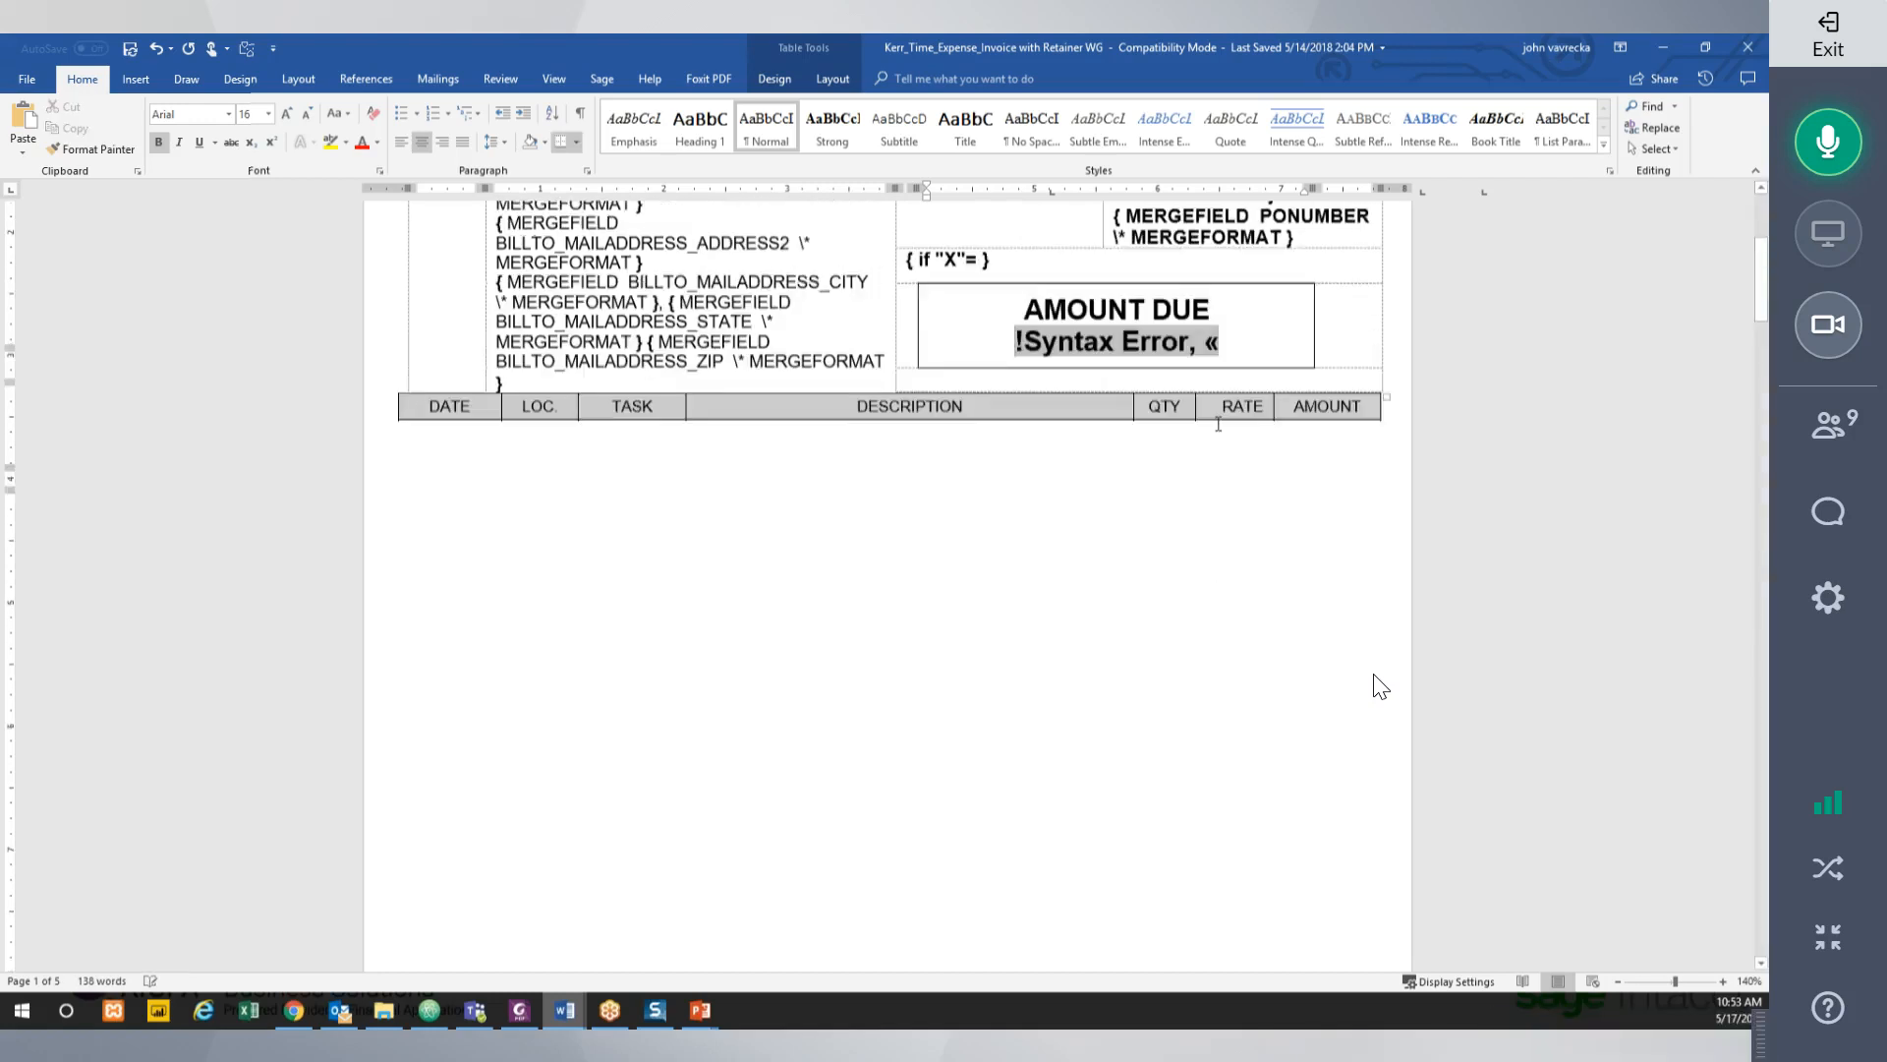
{"action": "right_click", "coordinate": [1162, 626]}
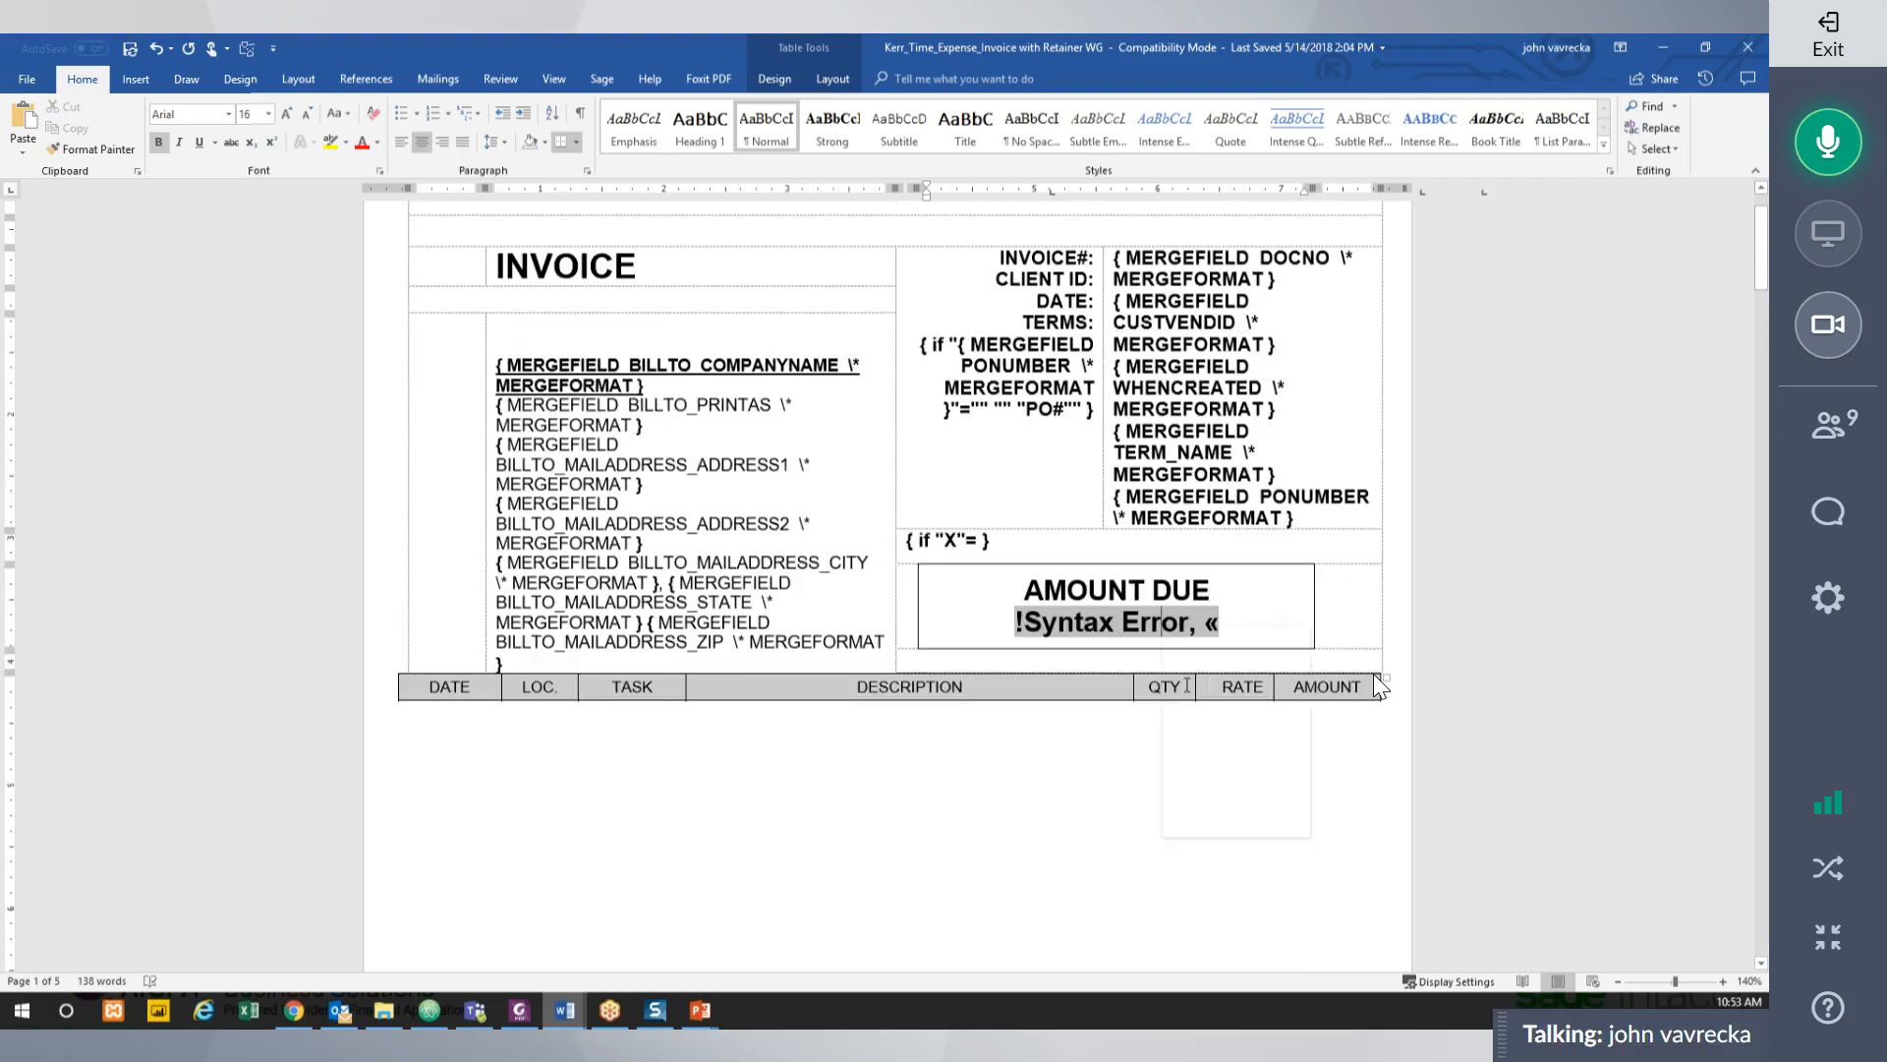
{"action": "left_click", "coordinate": [1218, 782]}
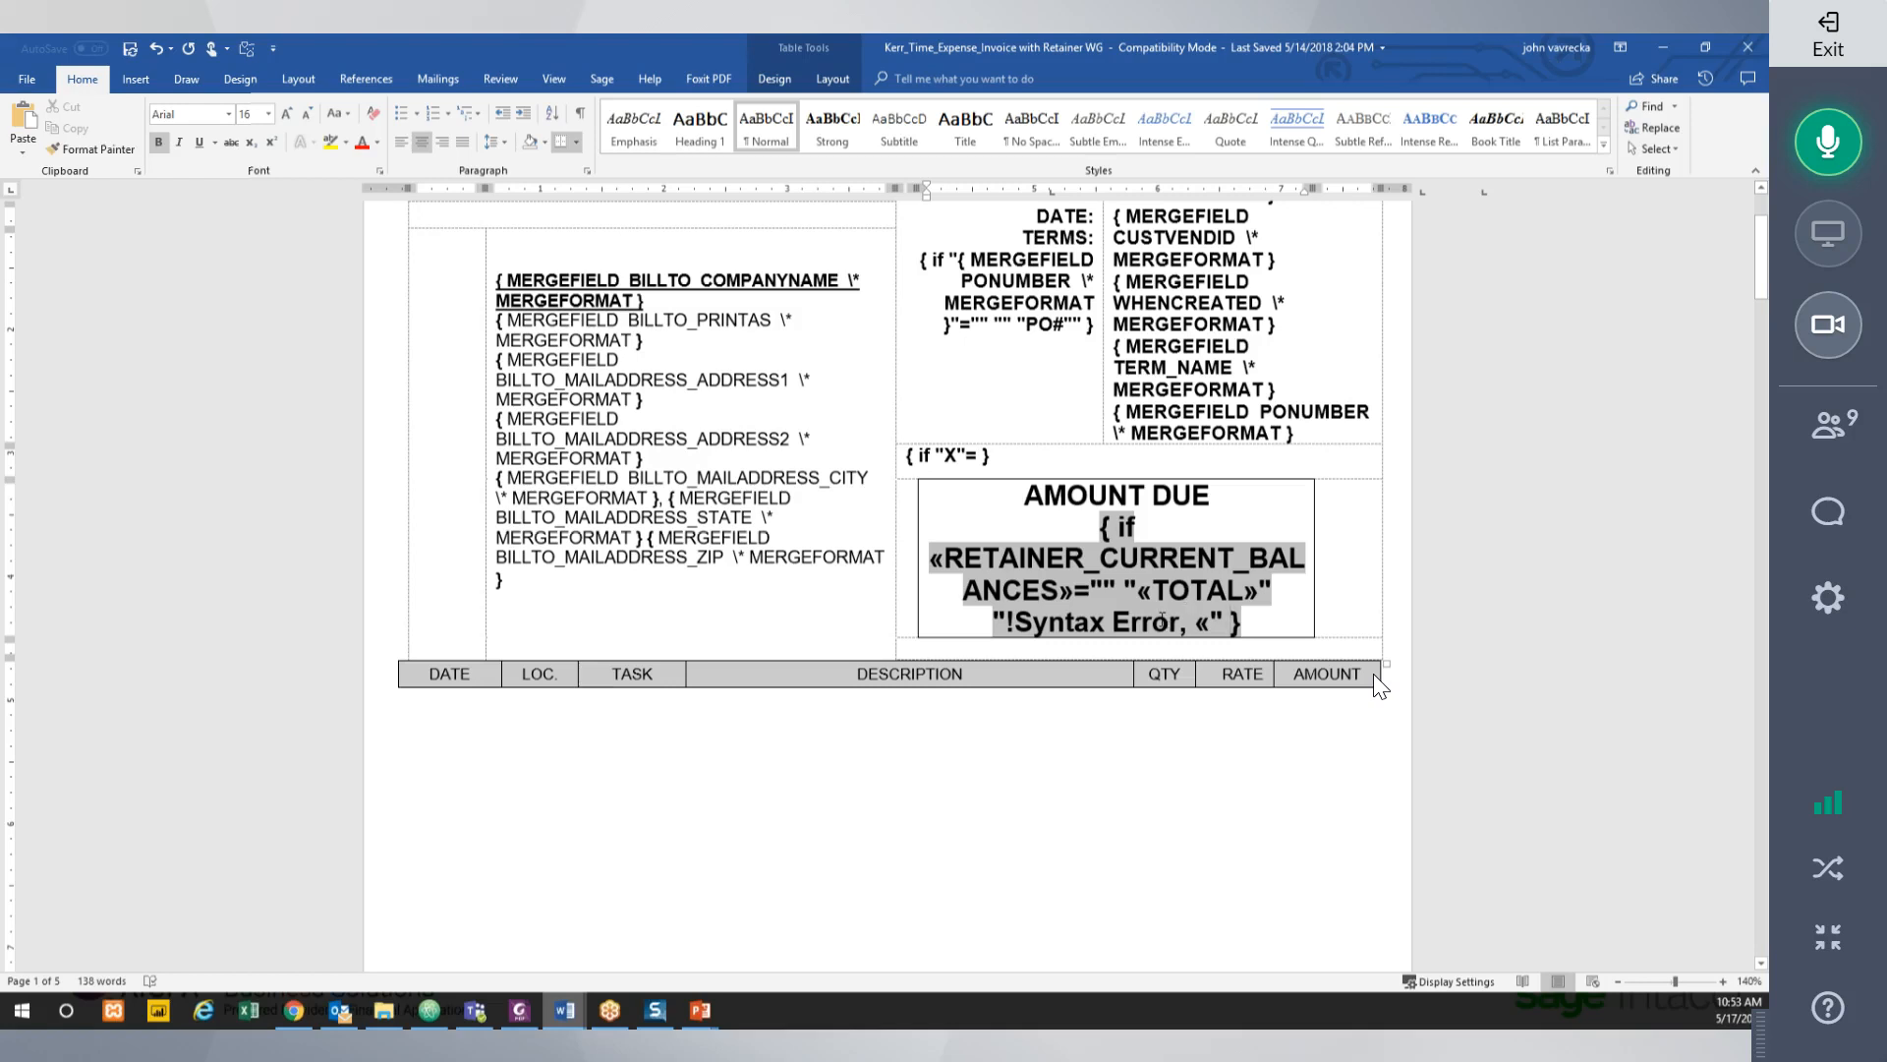
Toggle the nested if and its subtraction back to field codes, leaving TOTAL and RETAINER_CURRENT_BALANCES as field names.
{"action": "right_click", "coordinate": [1158, 619]}
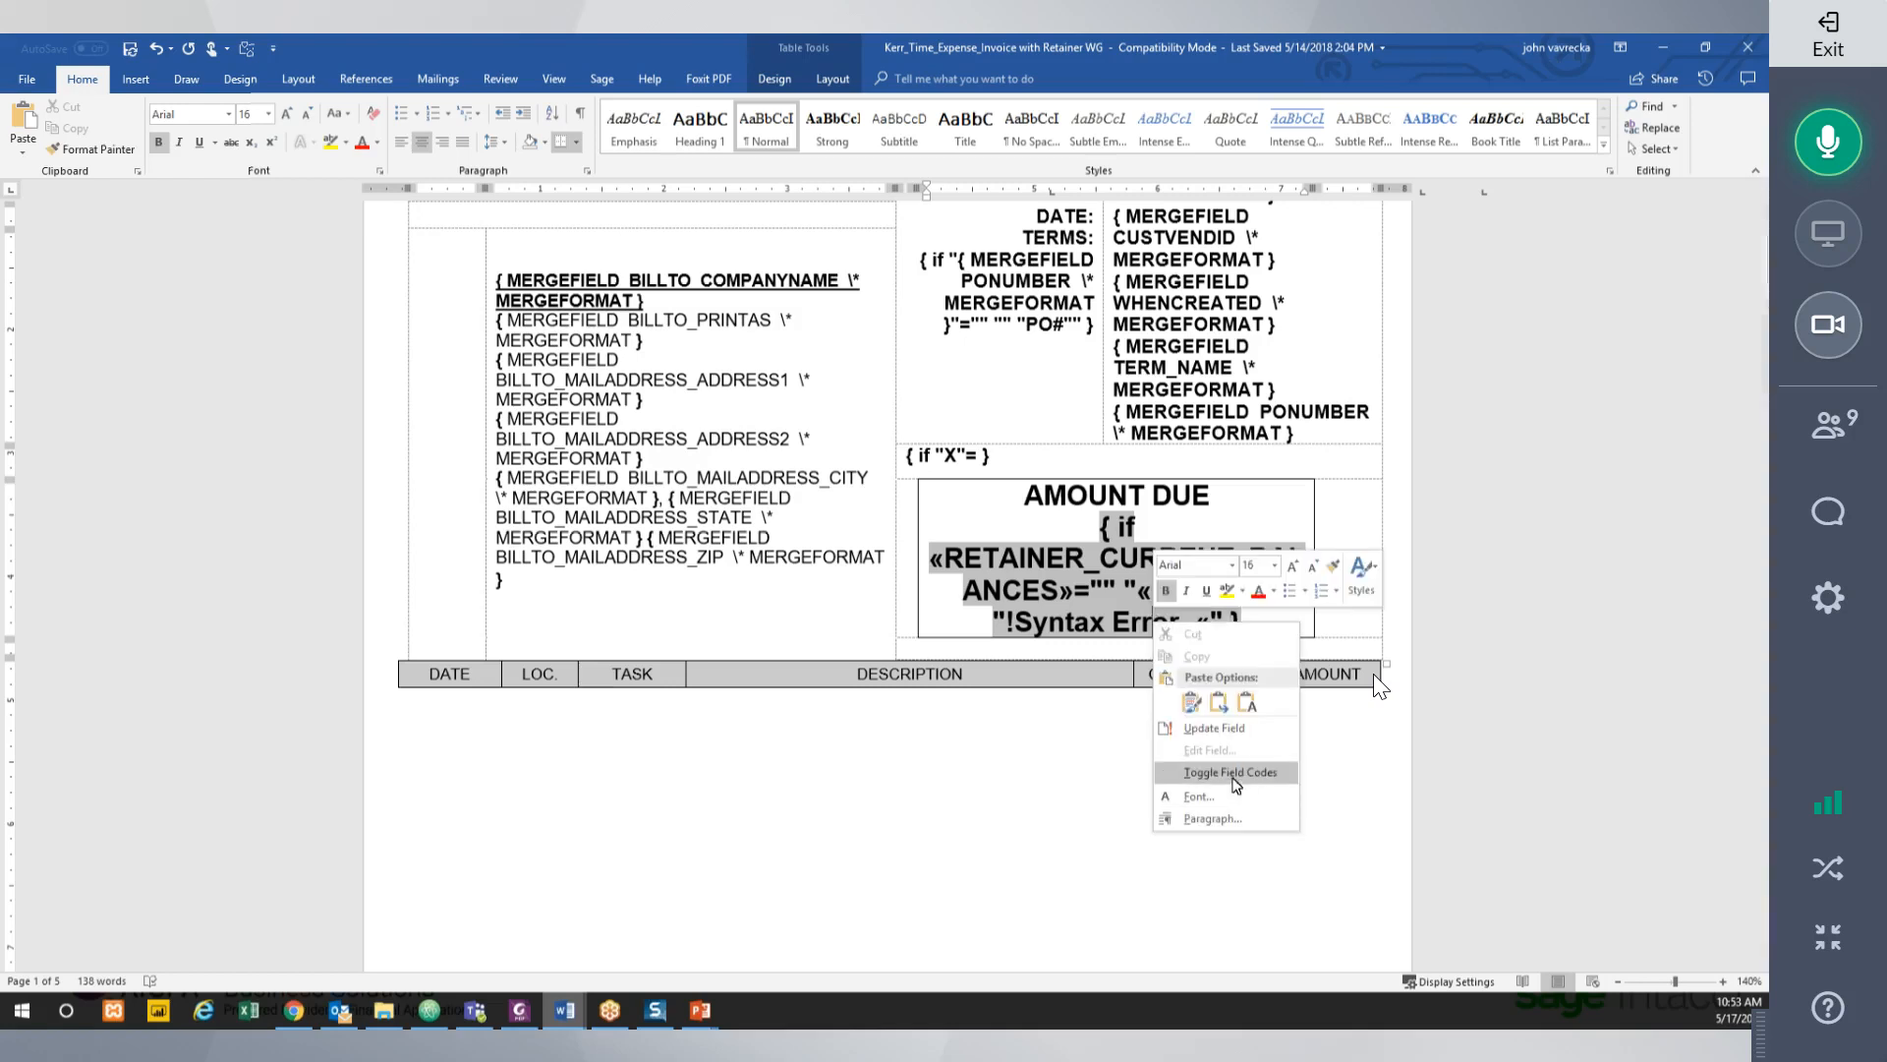
{"action": "left_click", "coordinate": [1232, 775]}
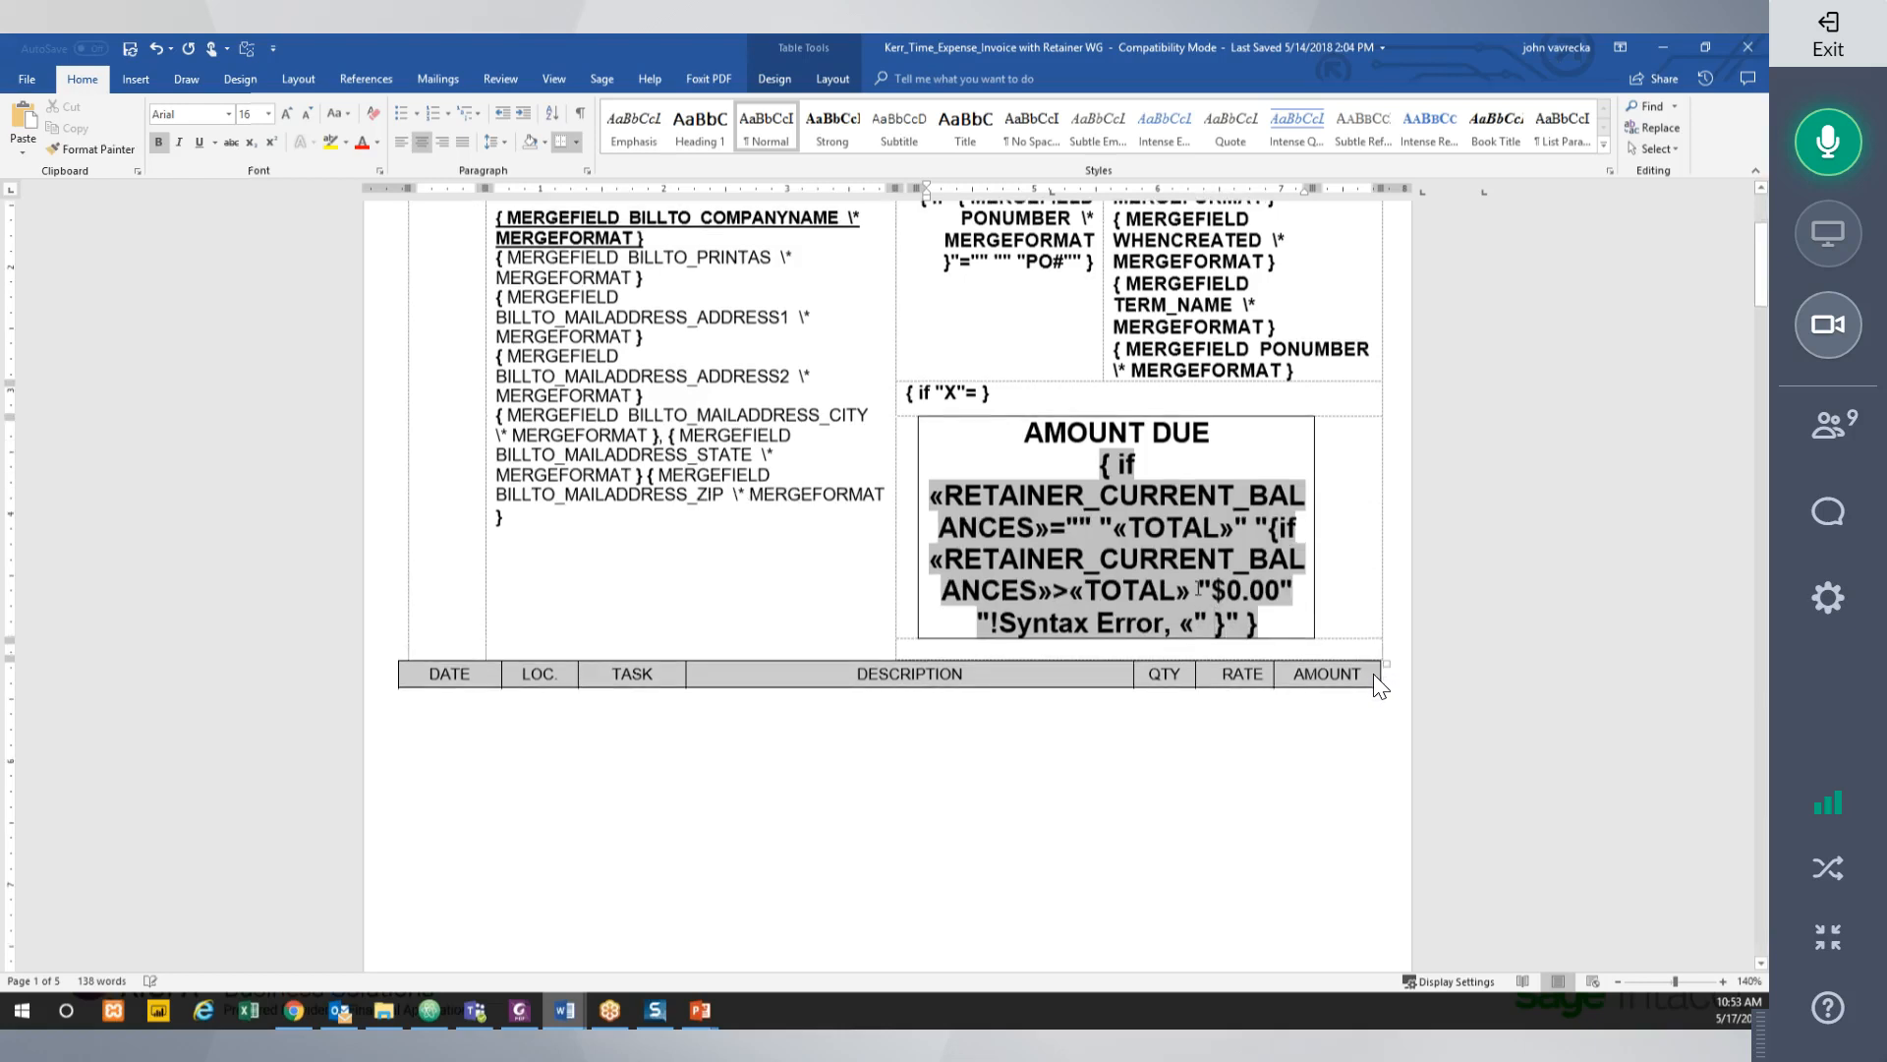
{"action": "right_click", "coordinate": [1077, 625]}
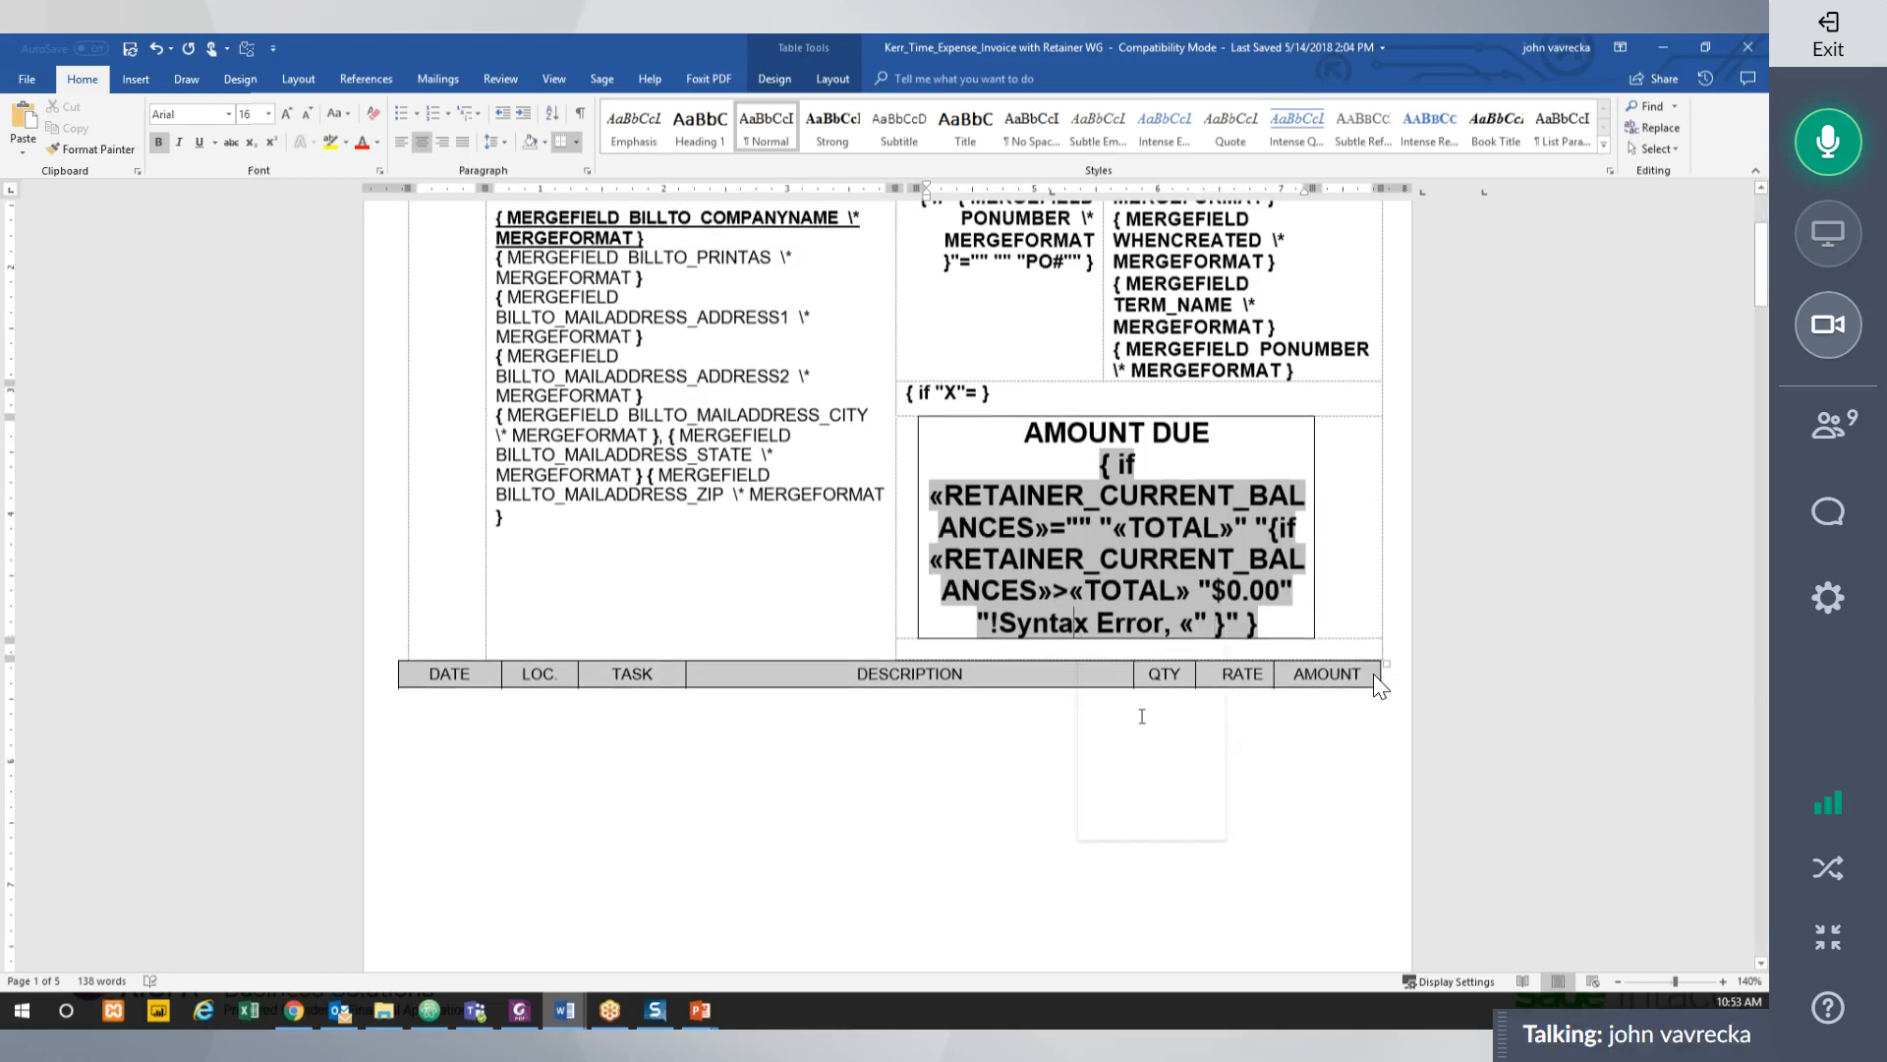
{"action": "left_click", "coordinate": [1155, 778]}
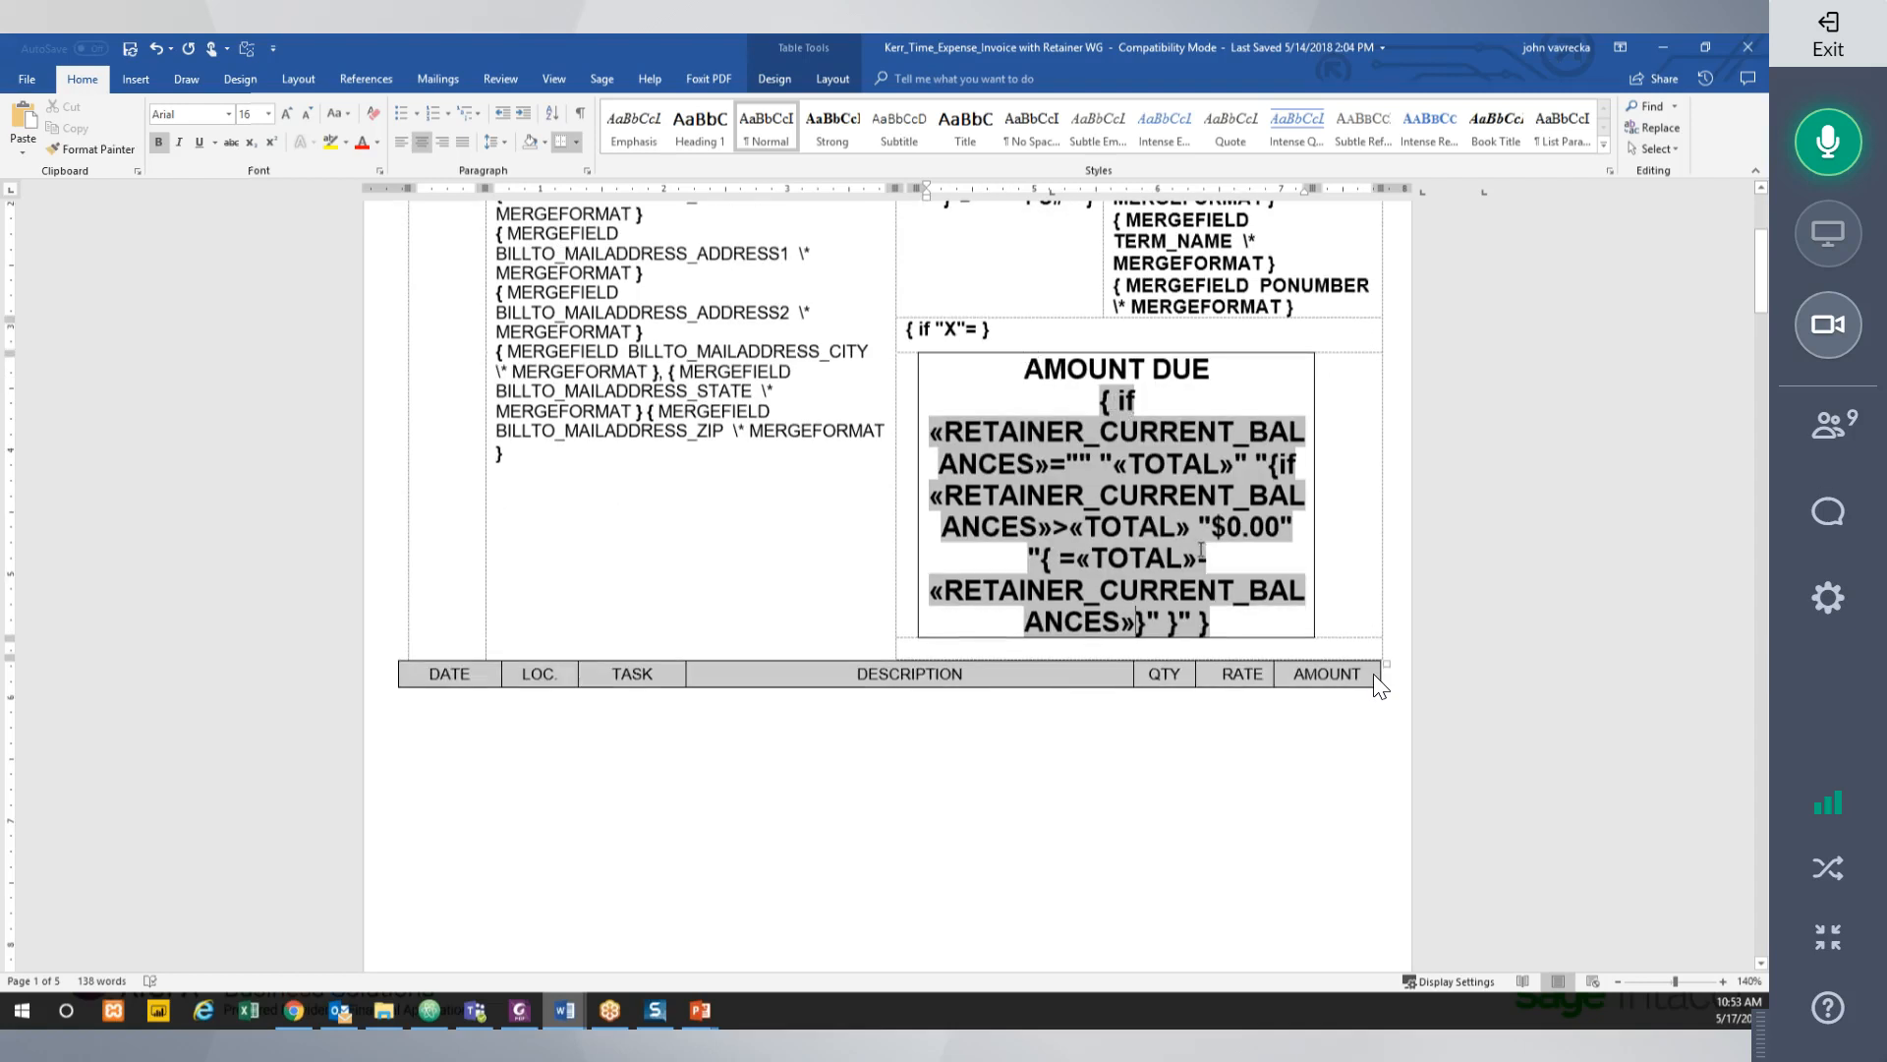
{"action": "left_click", "coordinate": [1215, 620]}
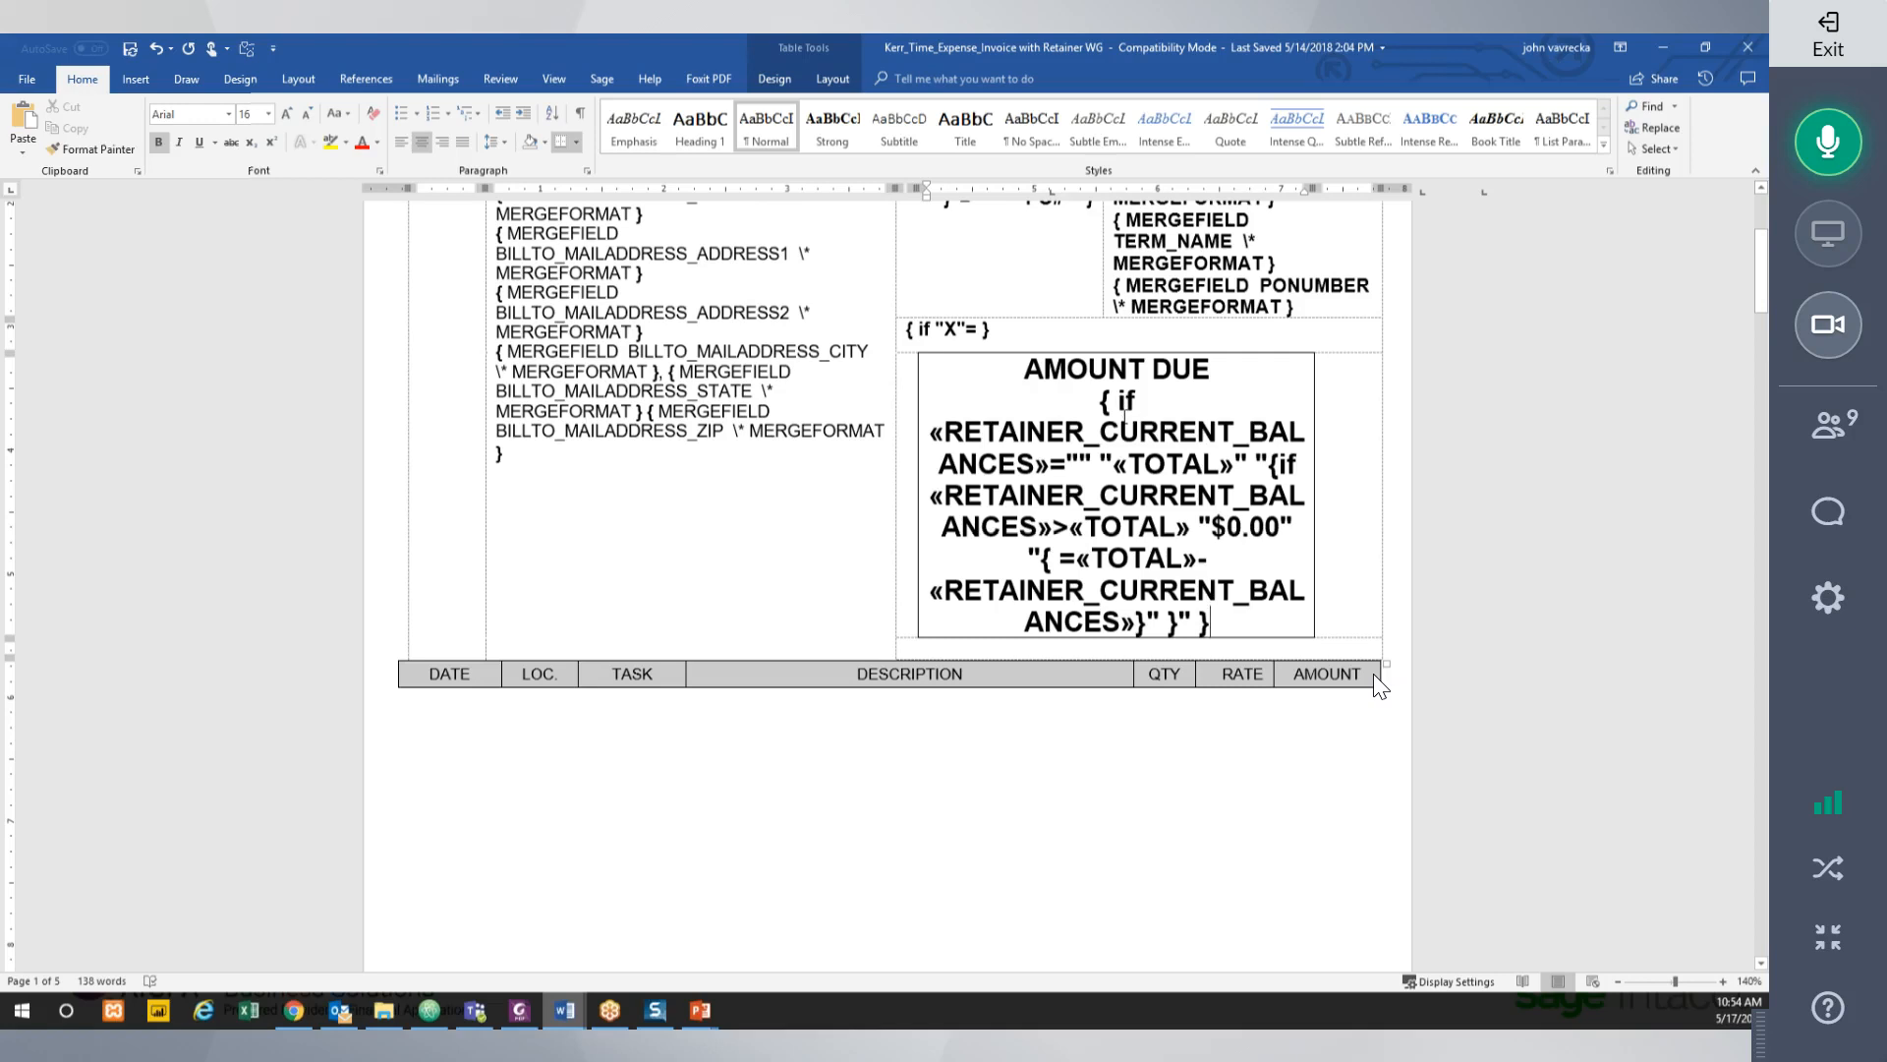
{"action": "left_click", "coordinate": [1211, 569]}
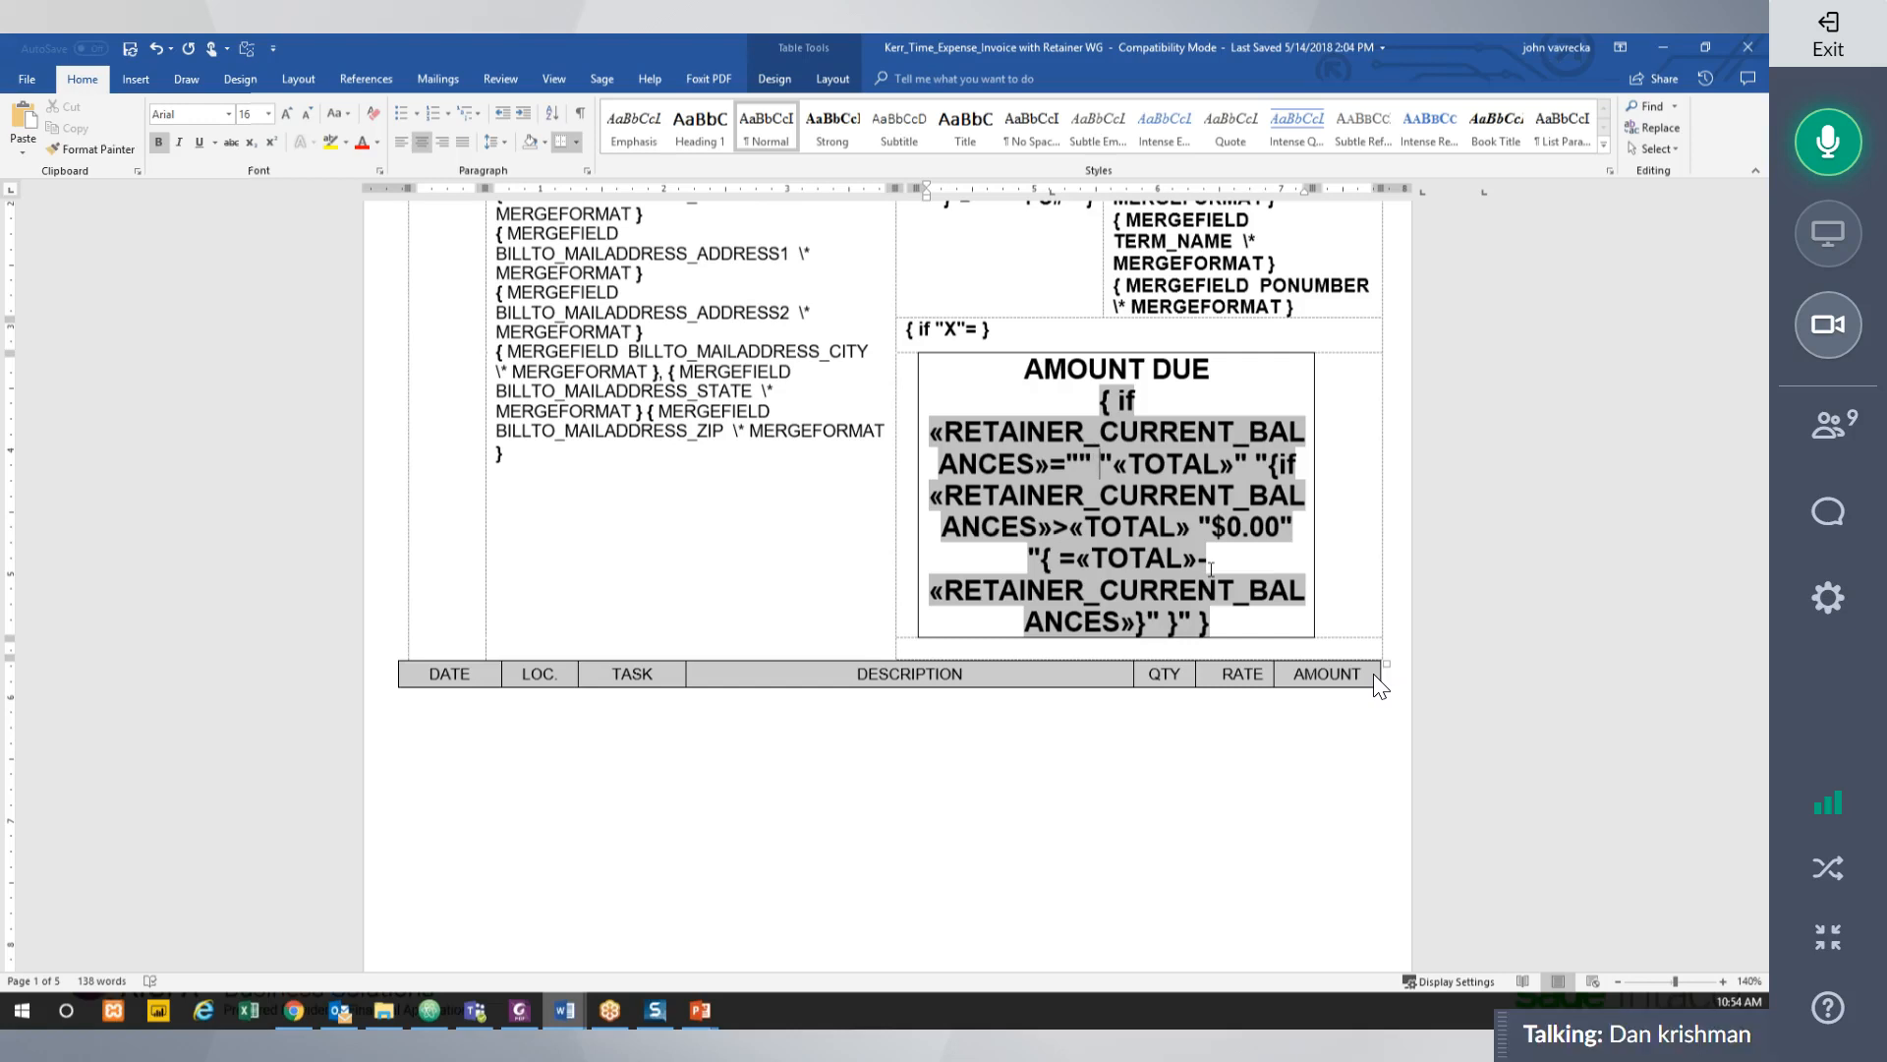
Switch to the intacct_sales_invoice_sample_6 (1) invoice template in Word.
{"action": "left_click", "coordinate": [1852, 434]}
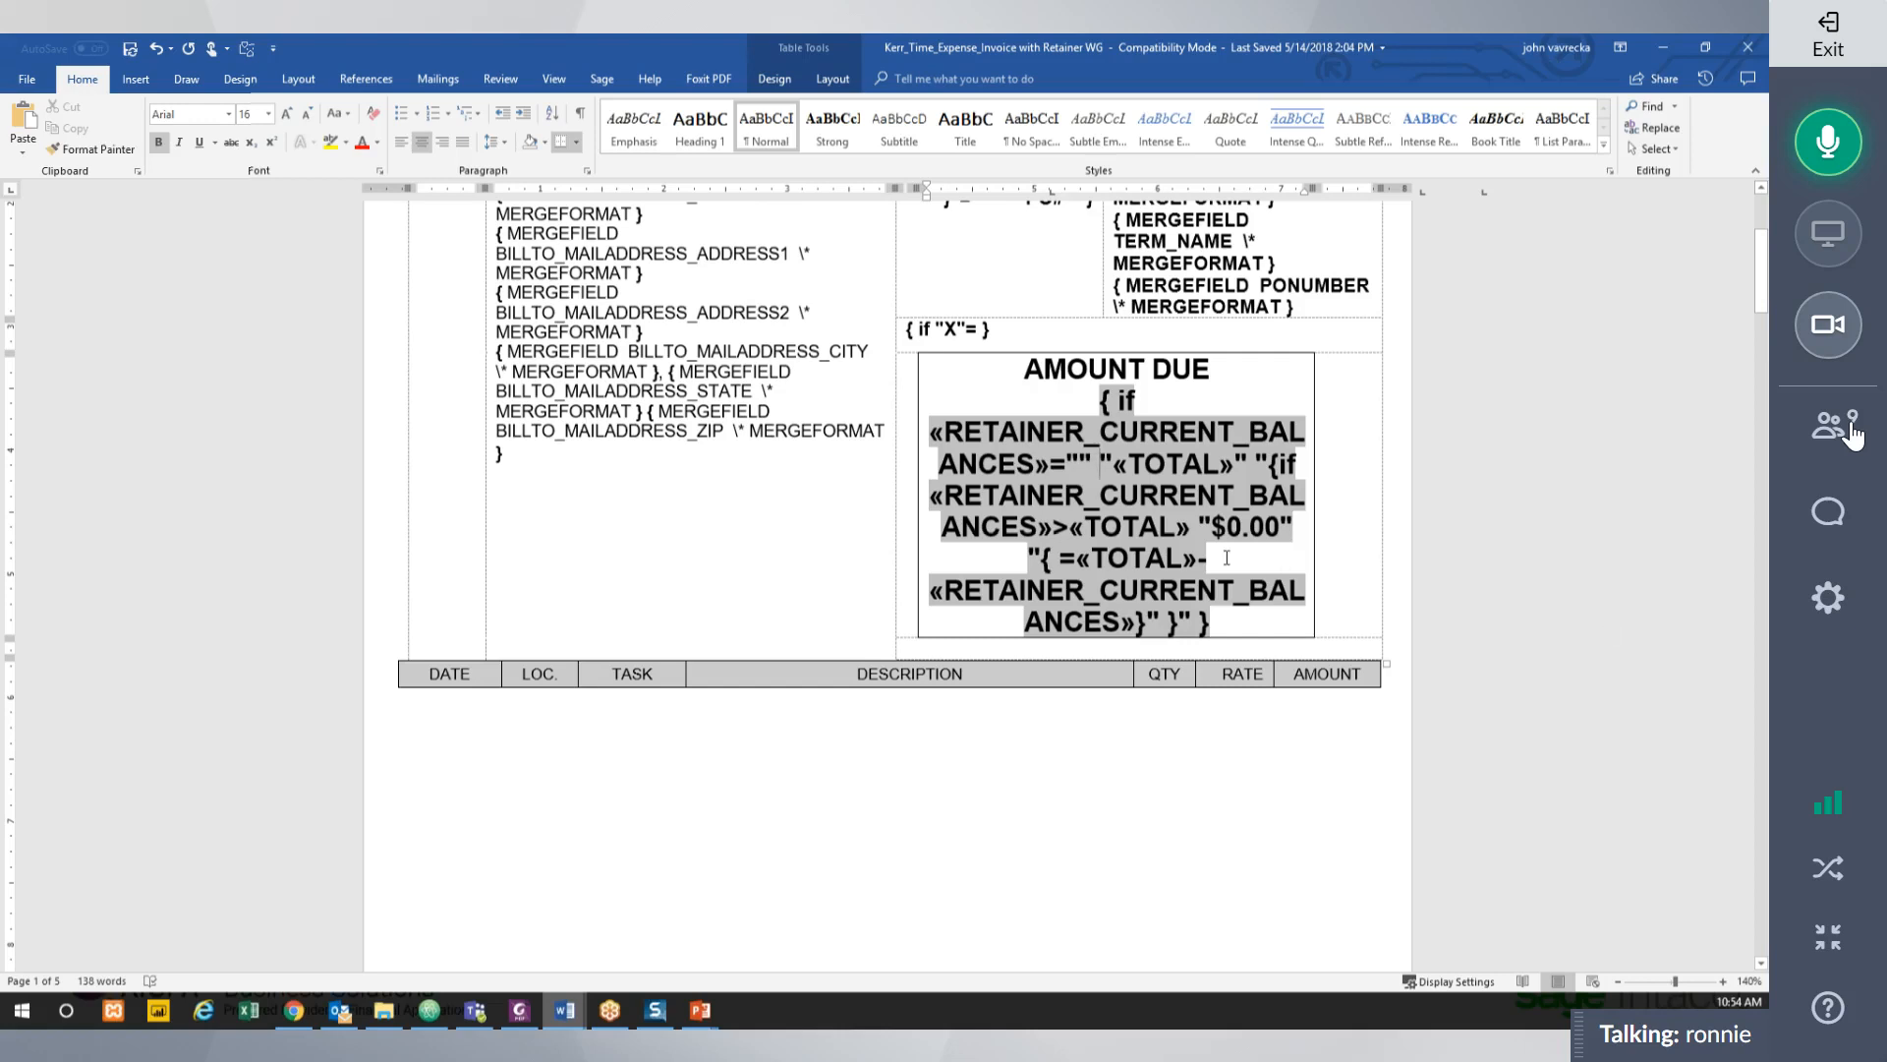
{"action": "scroll", "coordinate": [1227, 558], "scroll_direction": "up", "scroll_amount": 4}
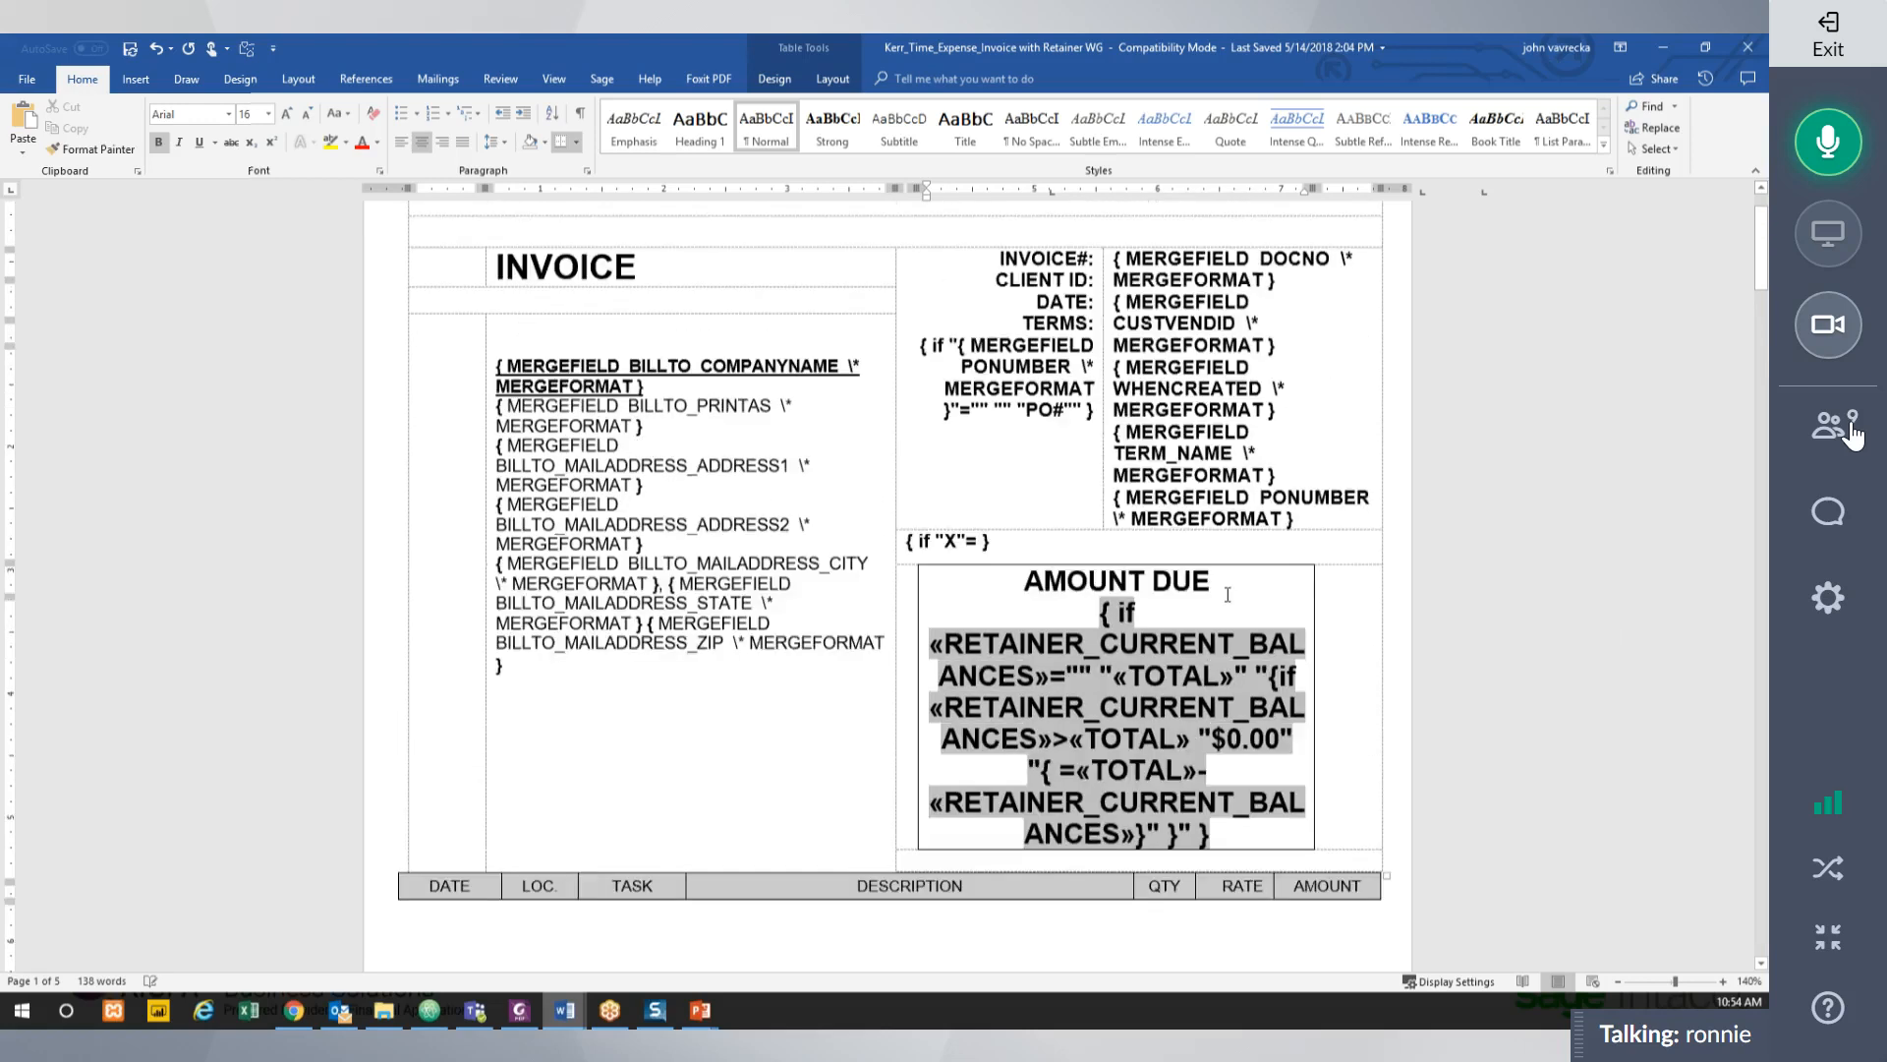
{"action": "scroll", "coordinate": [1226, 594], "scroll_direction": "up", "scroll_amount": 2}
{"action": "mouse_move", "coordinate": [565, 1009]}
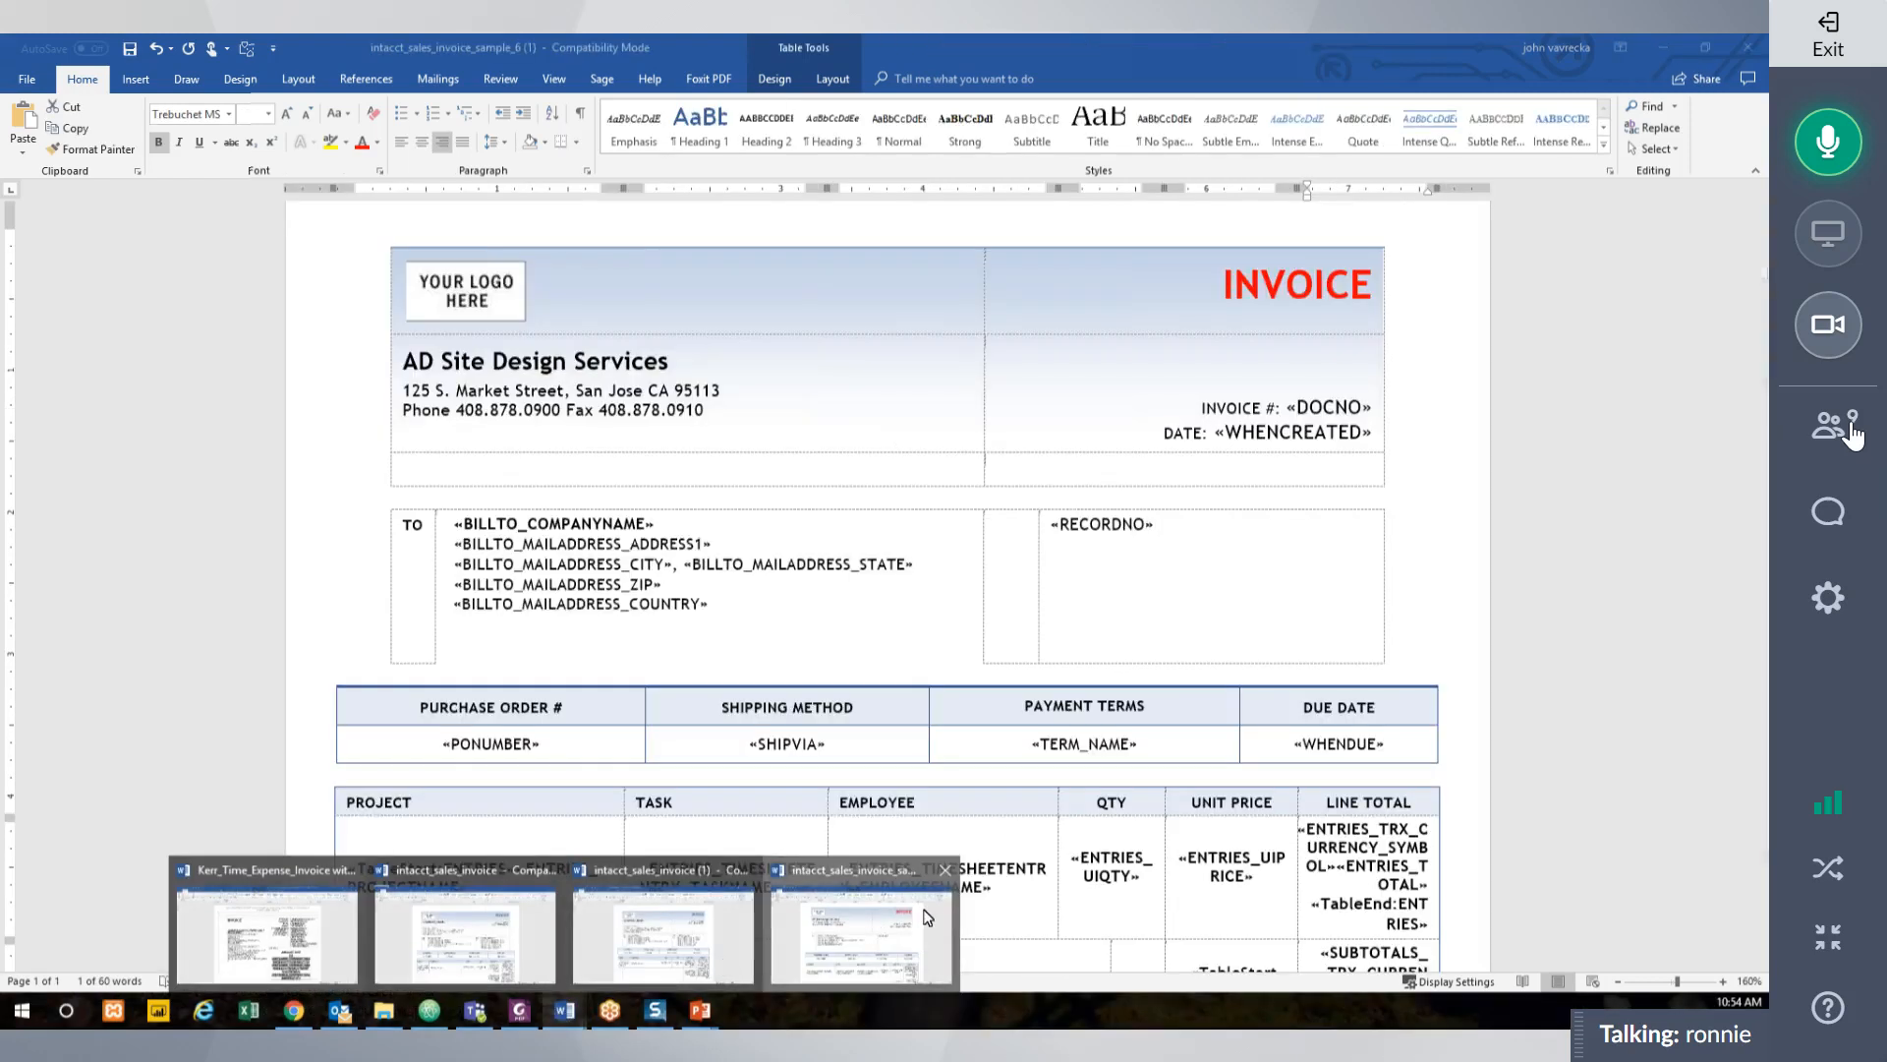
{"action": "left_click", "coordinate": [927, 917]}
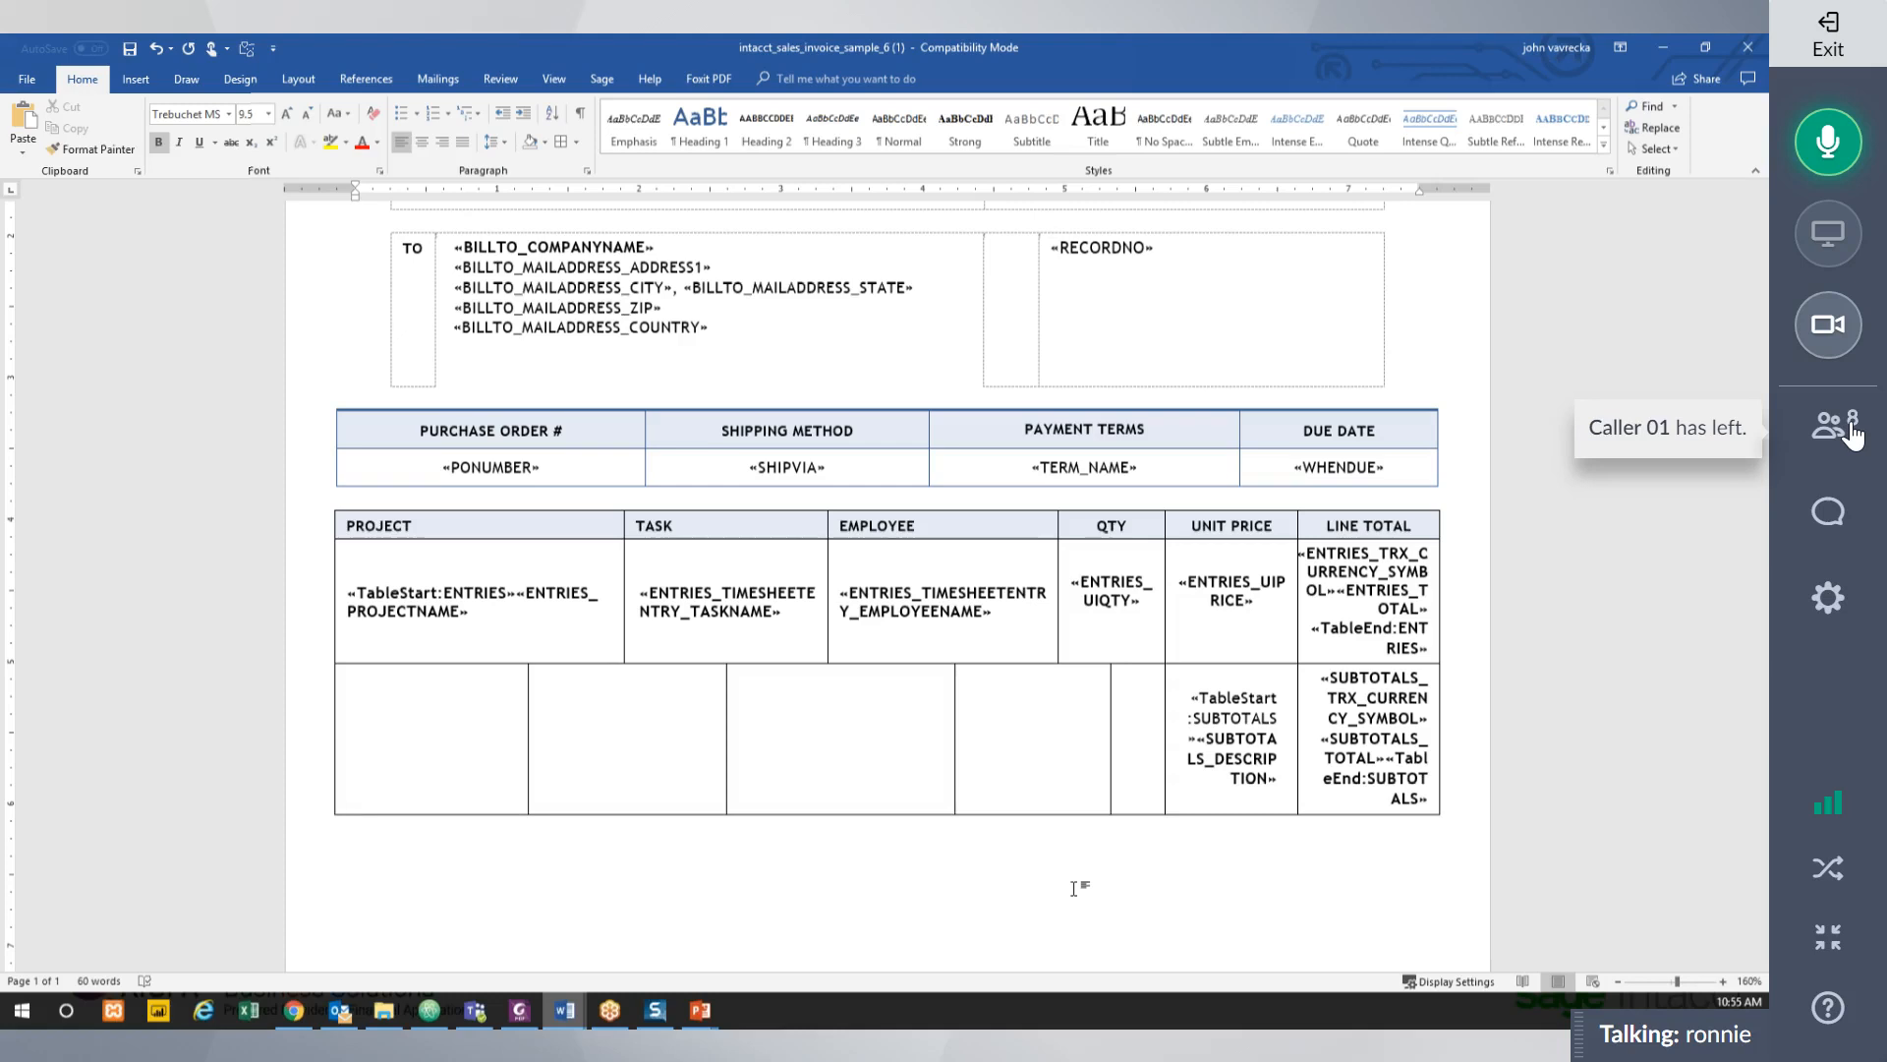
Review the webinar's attendee list and read the newest question in the chat.
{"action": "left_click", "coordinate": [1830, 426]}
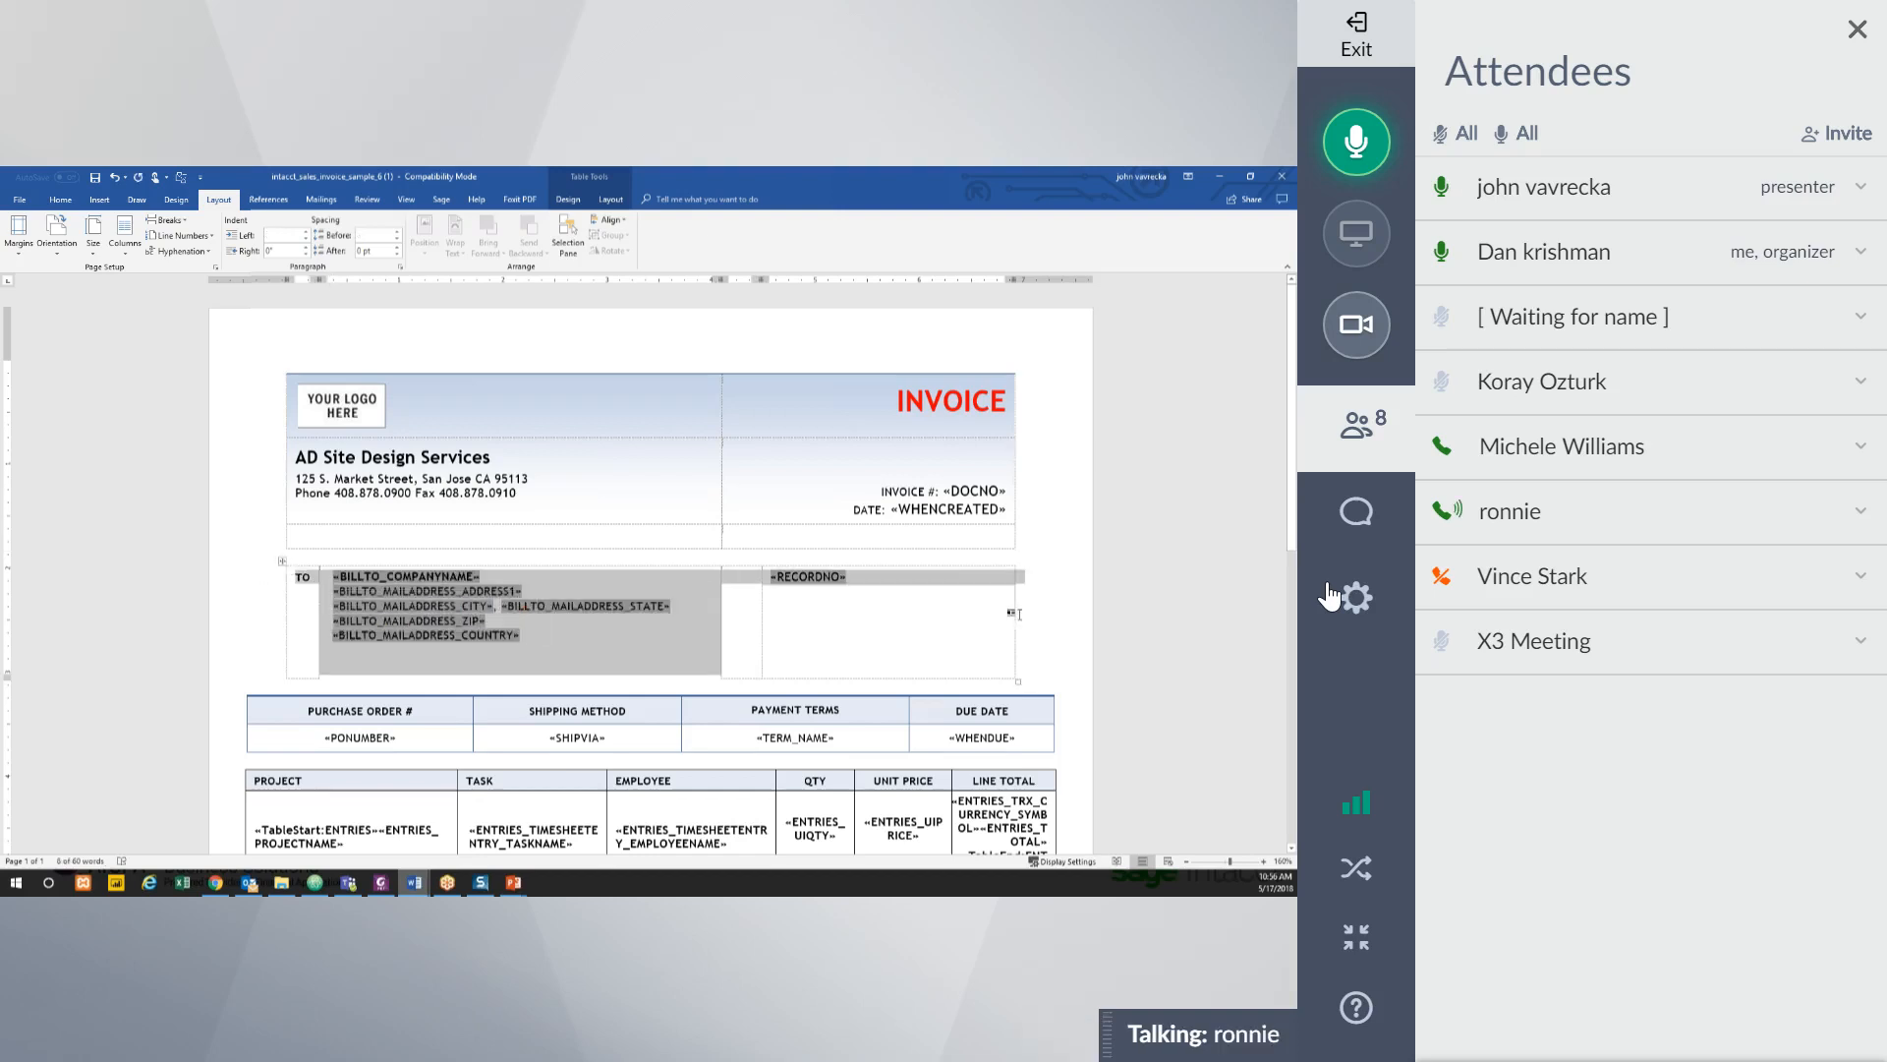
{"action": "left_click", "coordinate": [1008, 614]}
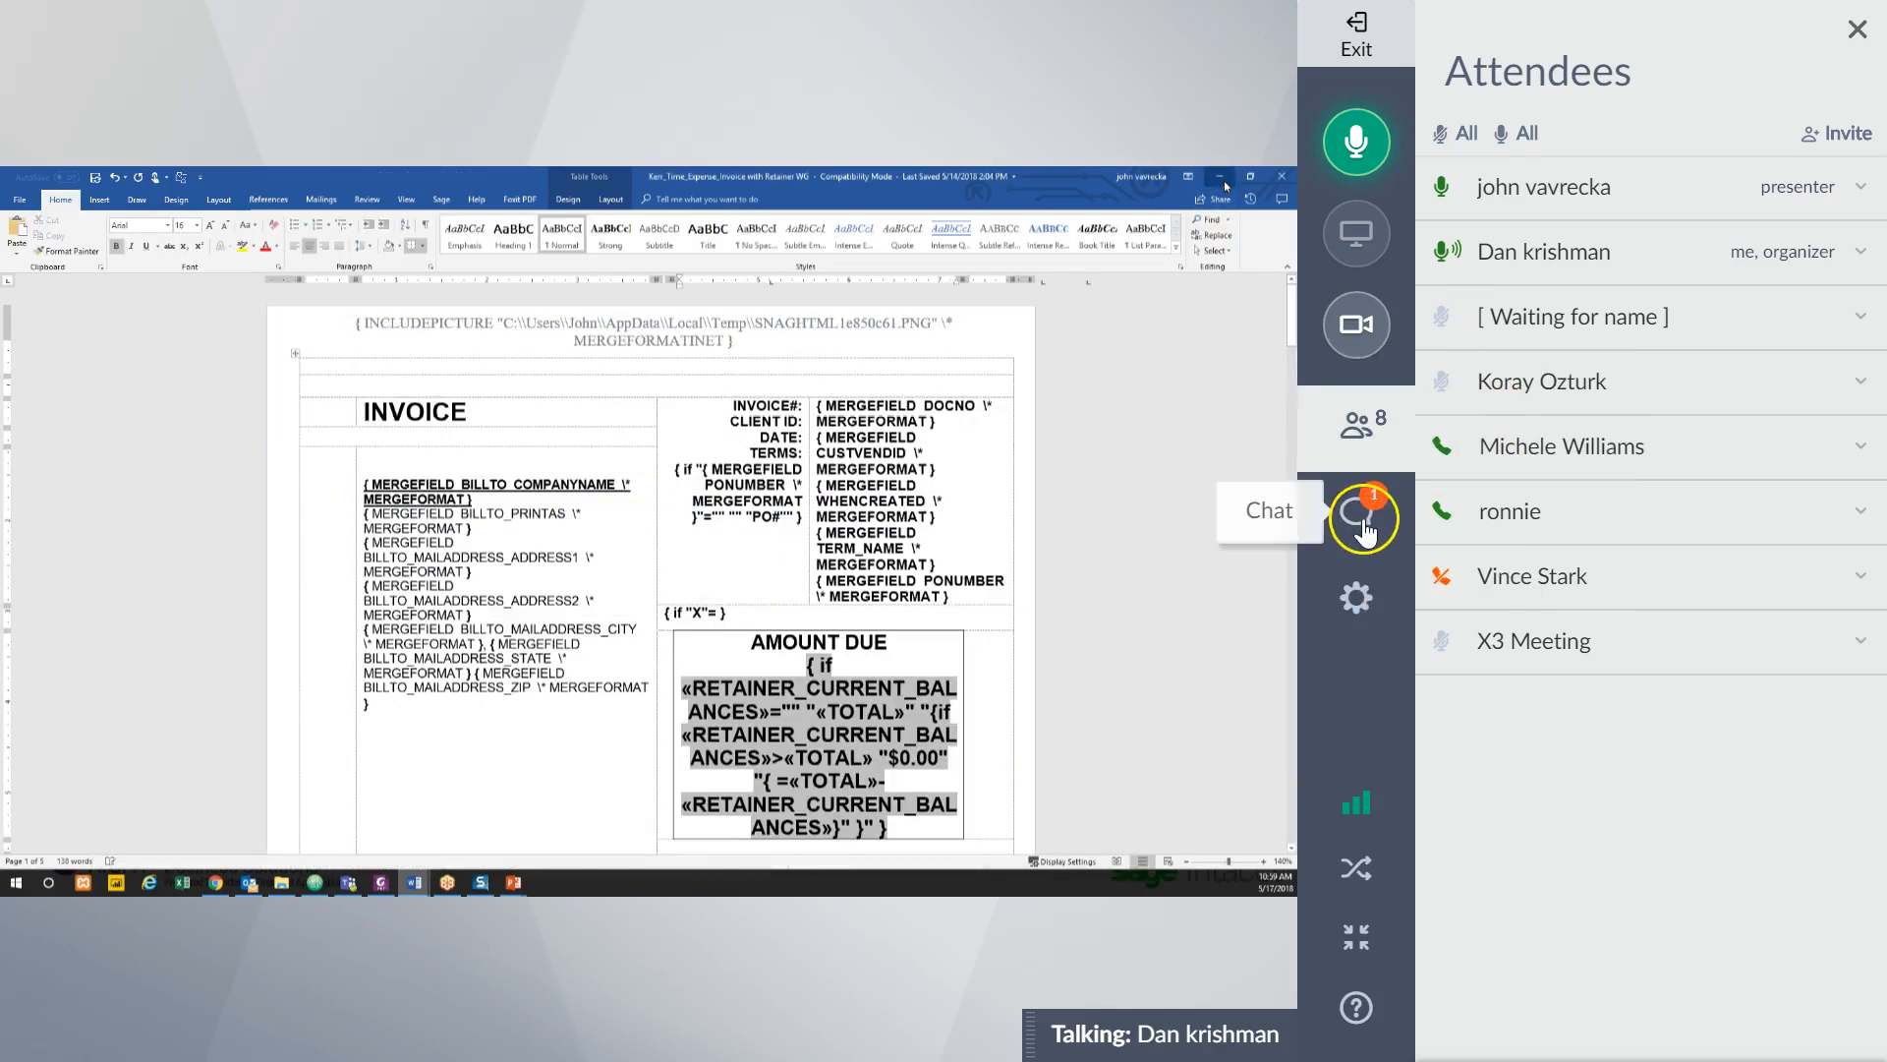
{"action": "left_click", "coordinate": [1357, 511]}
{"action": "scroll", "coordinate": [1652, 776], "scroll_direction": "down", "scroll_amount": 10}
{"action": "scroll", "coordinate": [1655, 818], "scroll_direction": "down", "scroll_amount": 3}
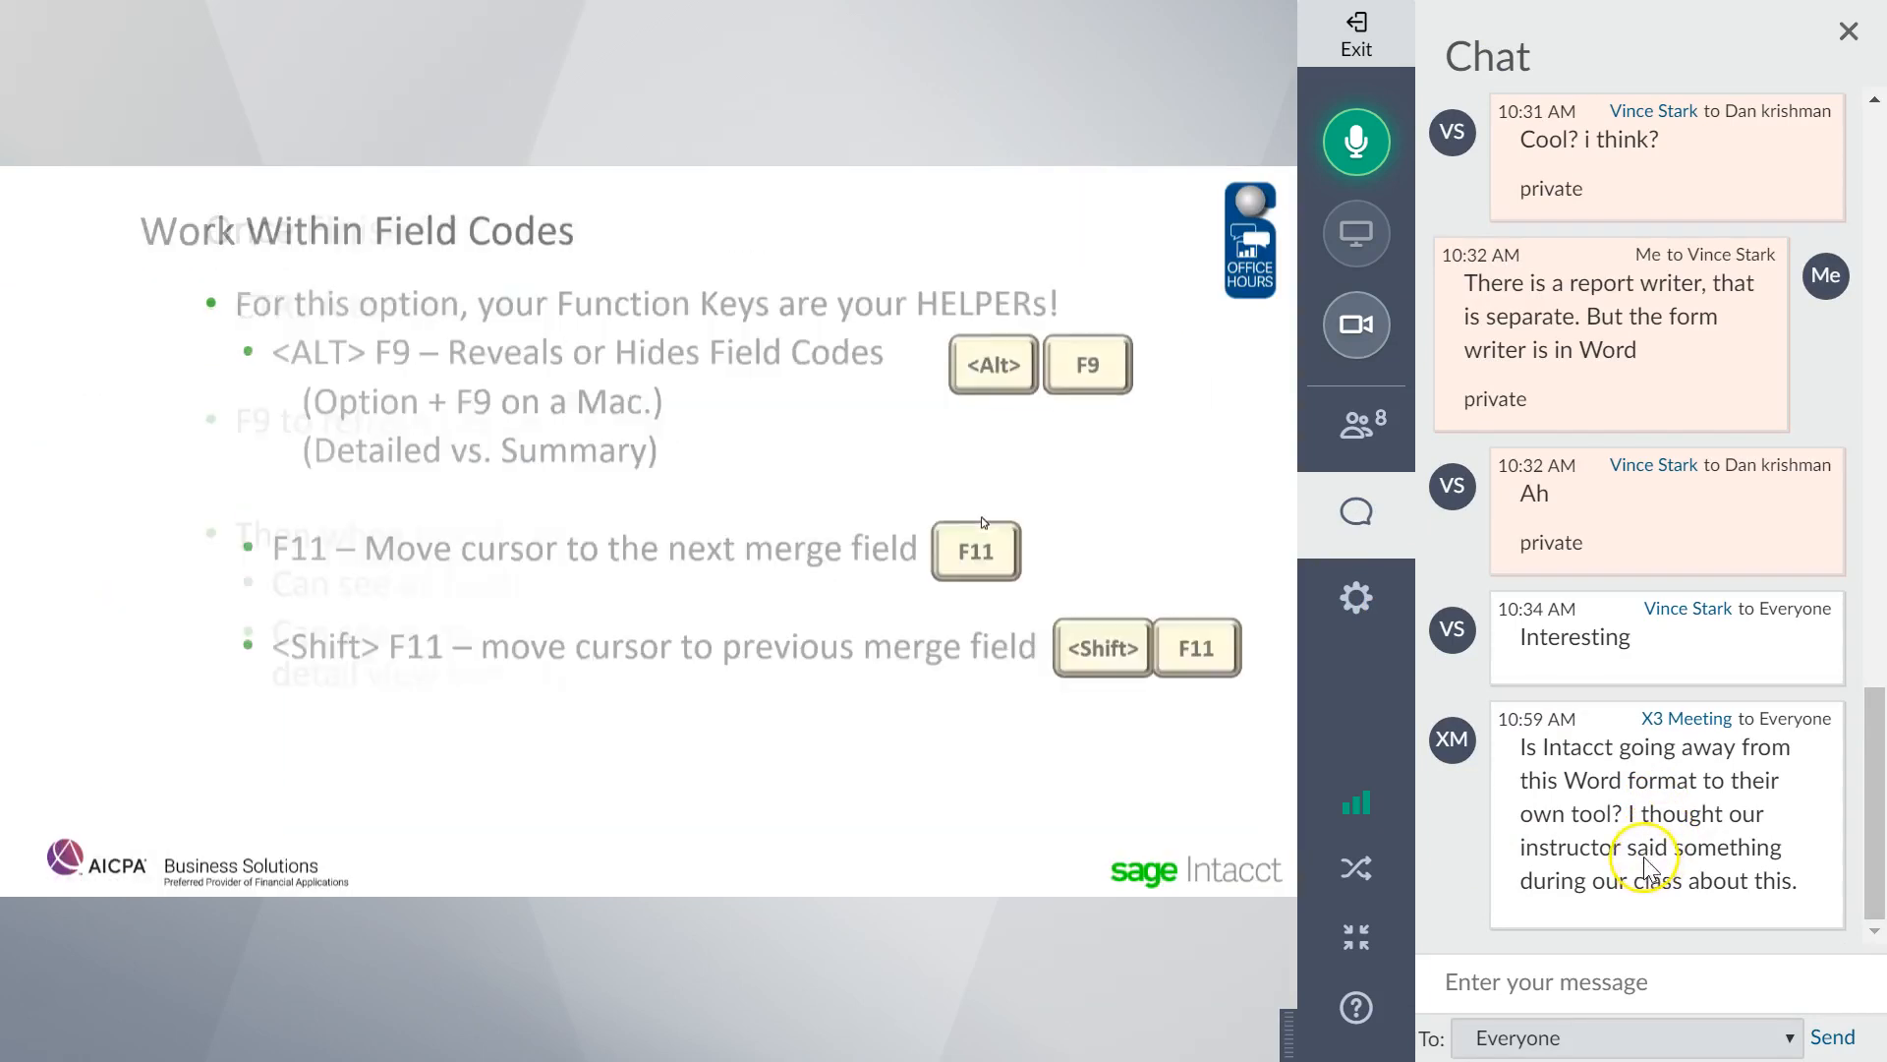
Draft a chat reply to everyone about Intacct's Word format, beginning "Not that they have announced. They".
{"action": "left_click", "coordinate": [1645, 973]}
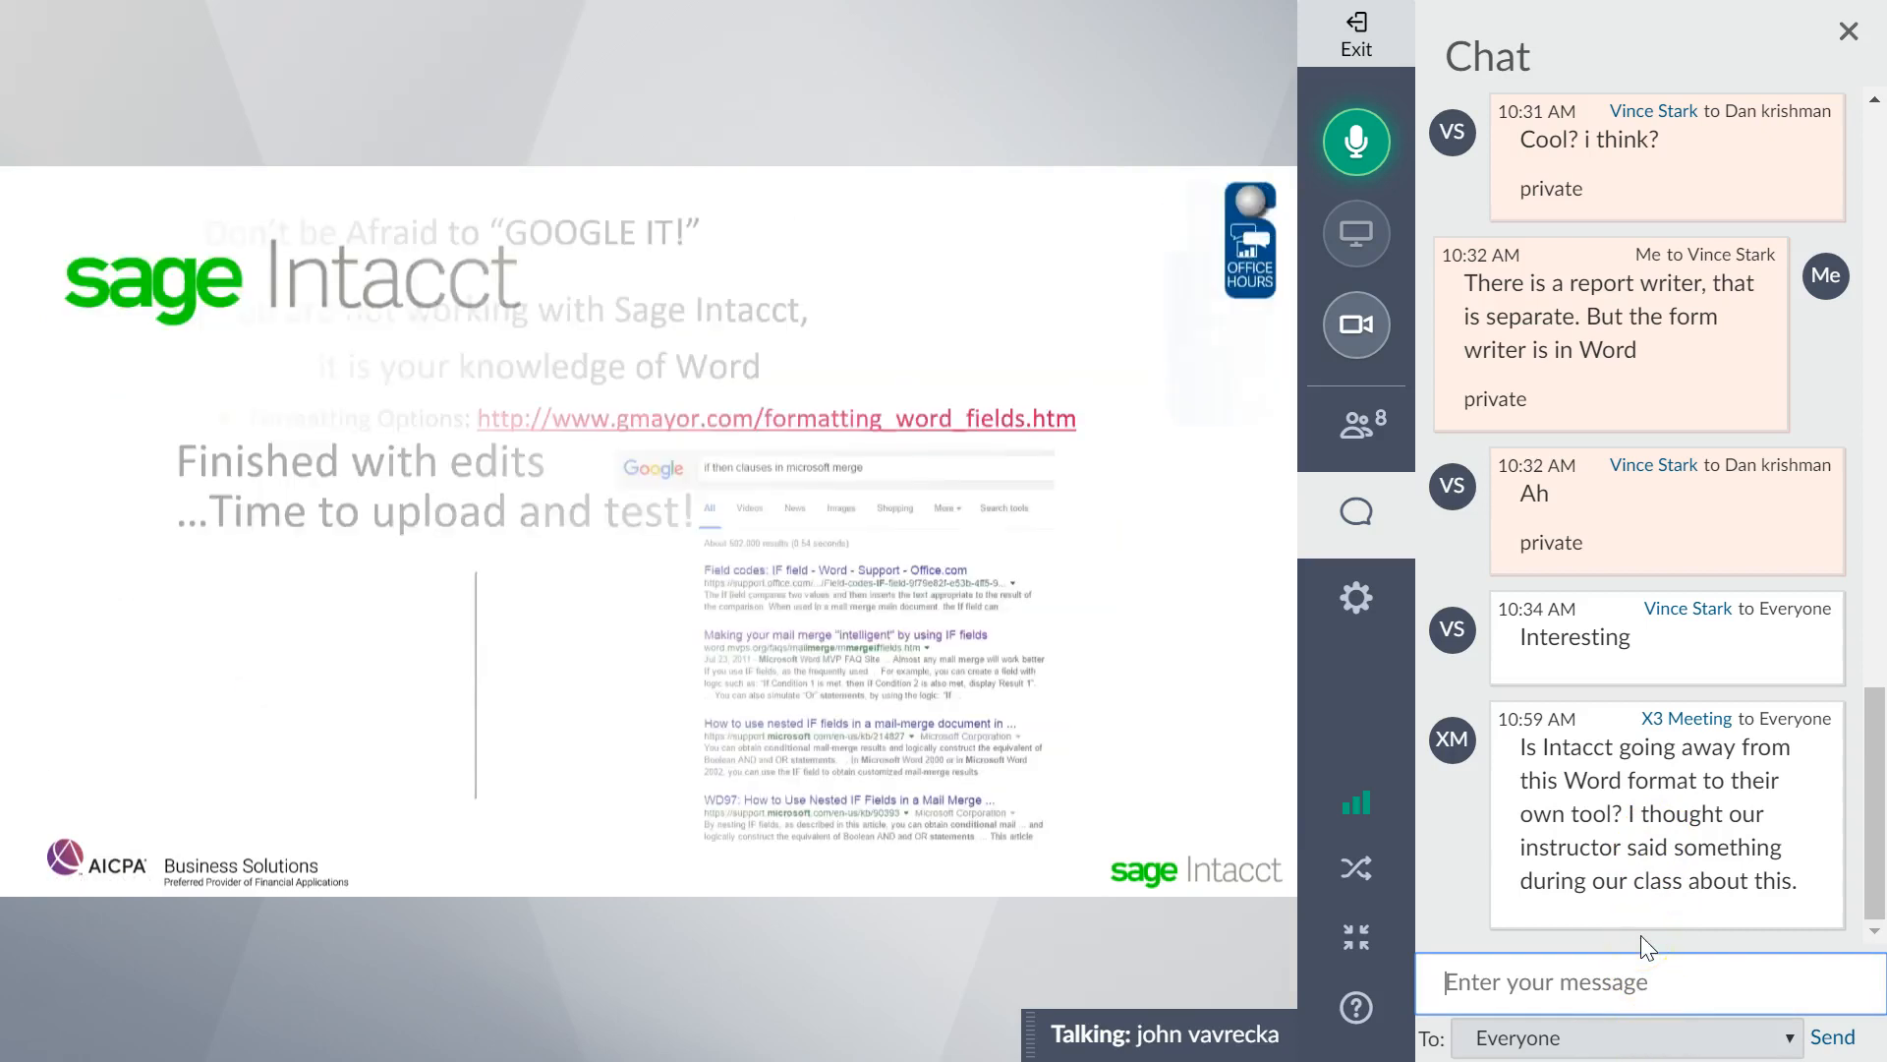
{"action": "type", "text": "Not that they have ano"}
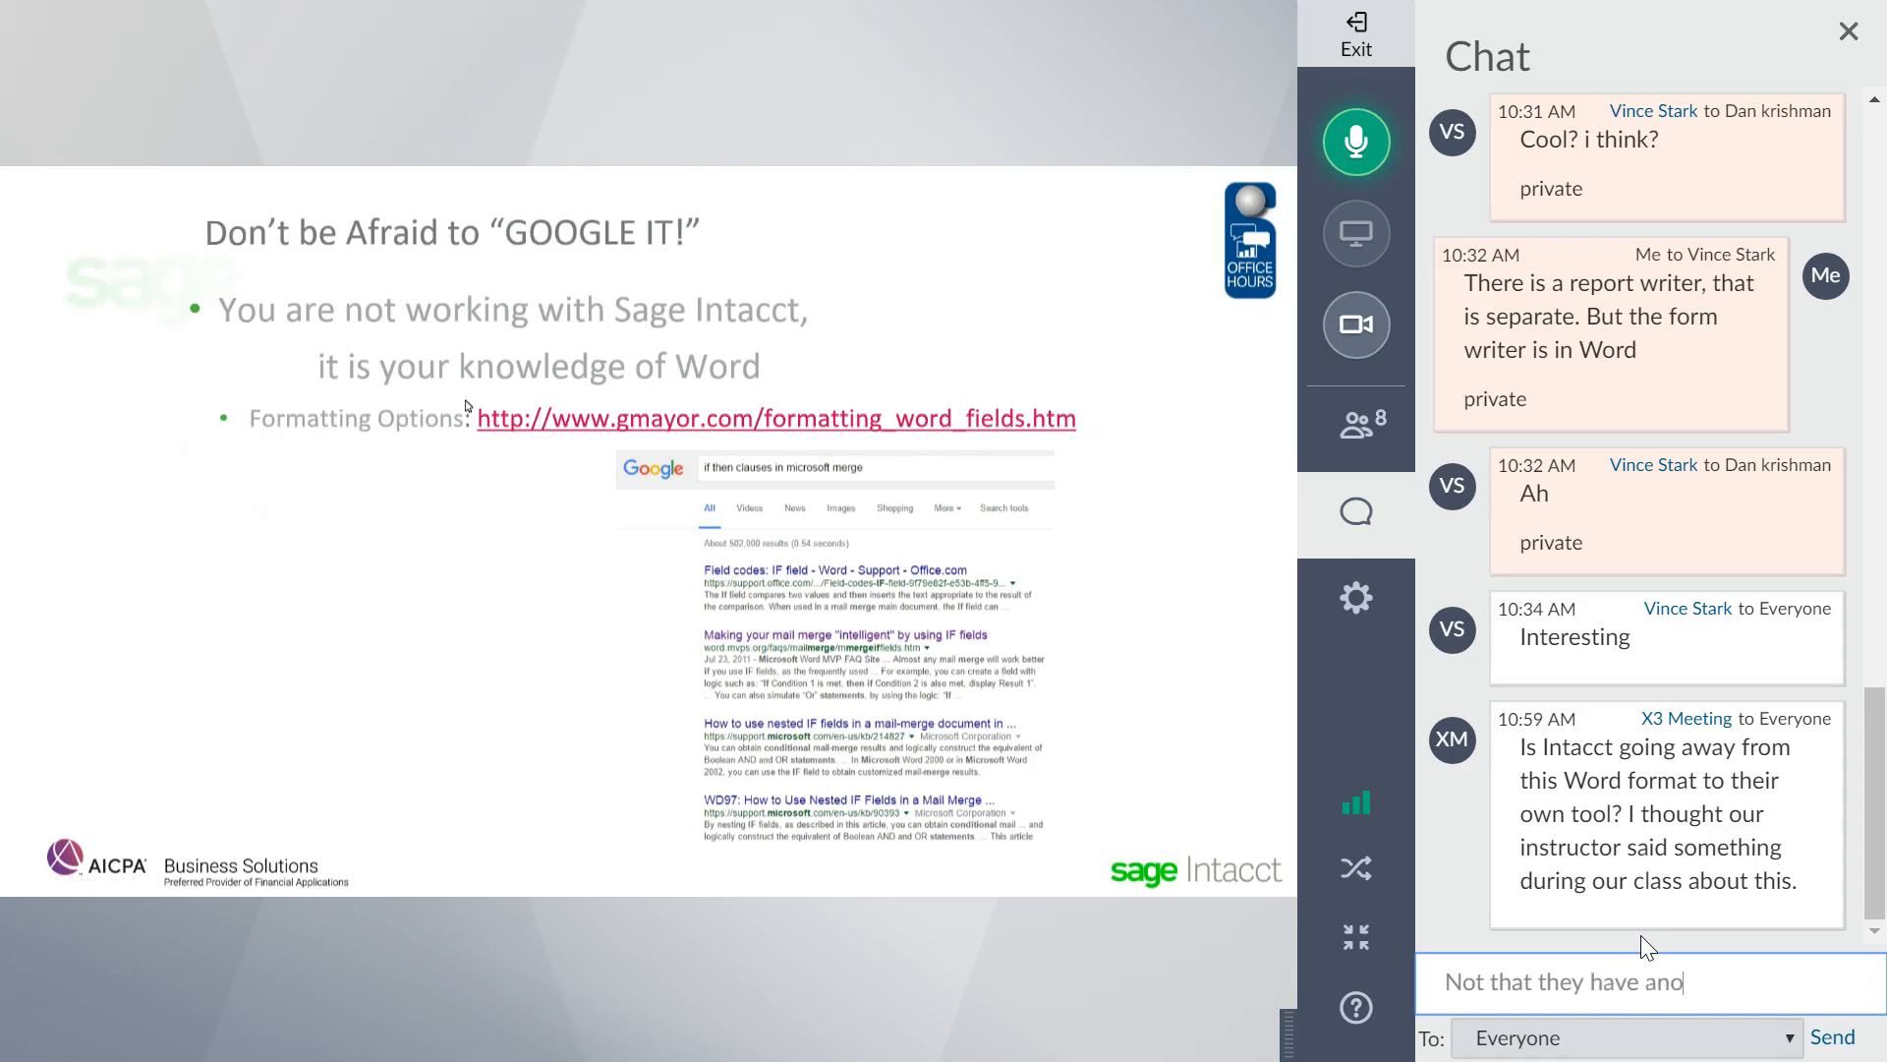
{"action": "type", "text": "nded"}
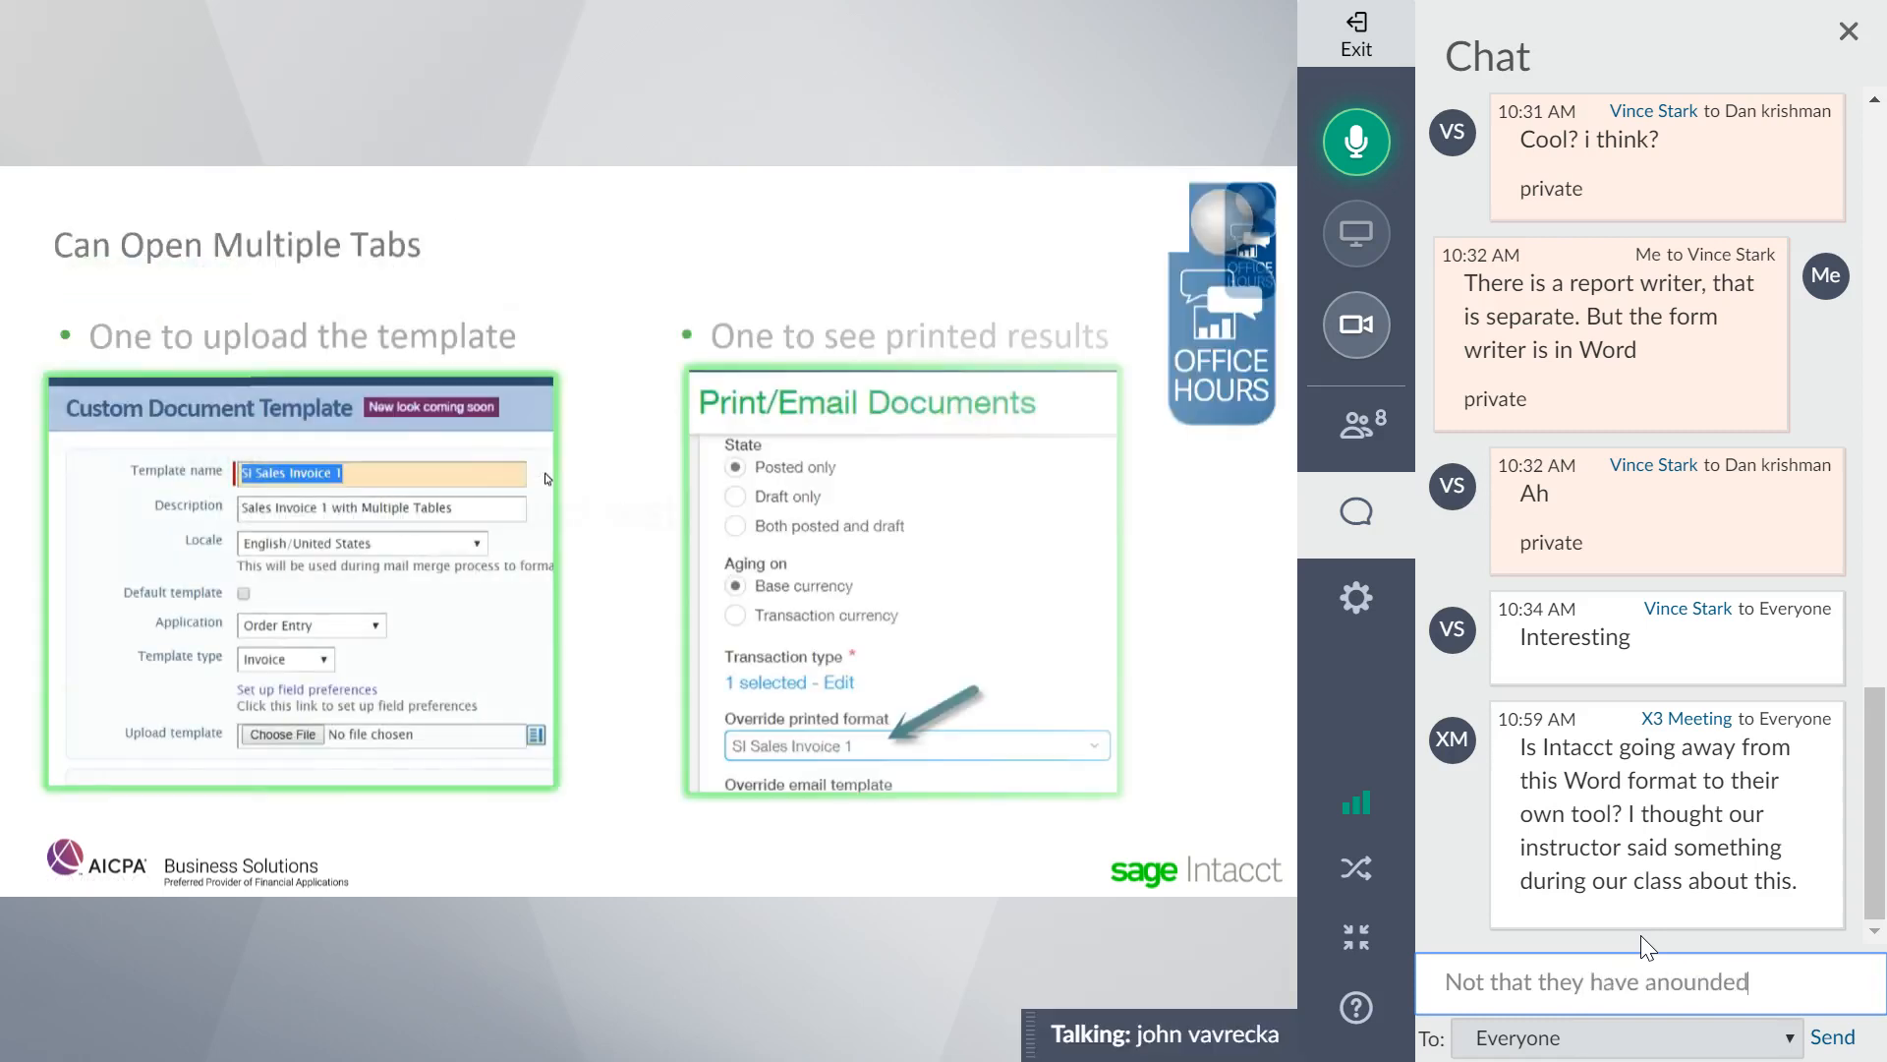
{"action": "key", "text": "BackSpace"}
{"action": "key", "text": "BackSpace"}
{"action": "key", "text": "BackSpace"}
{"action": "key", "text": "BackSpace"}
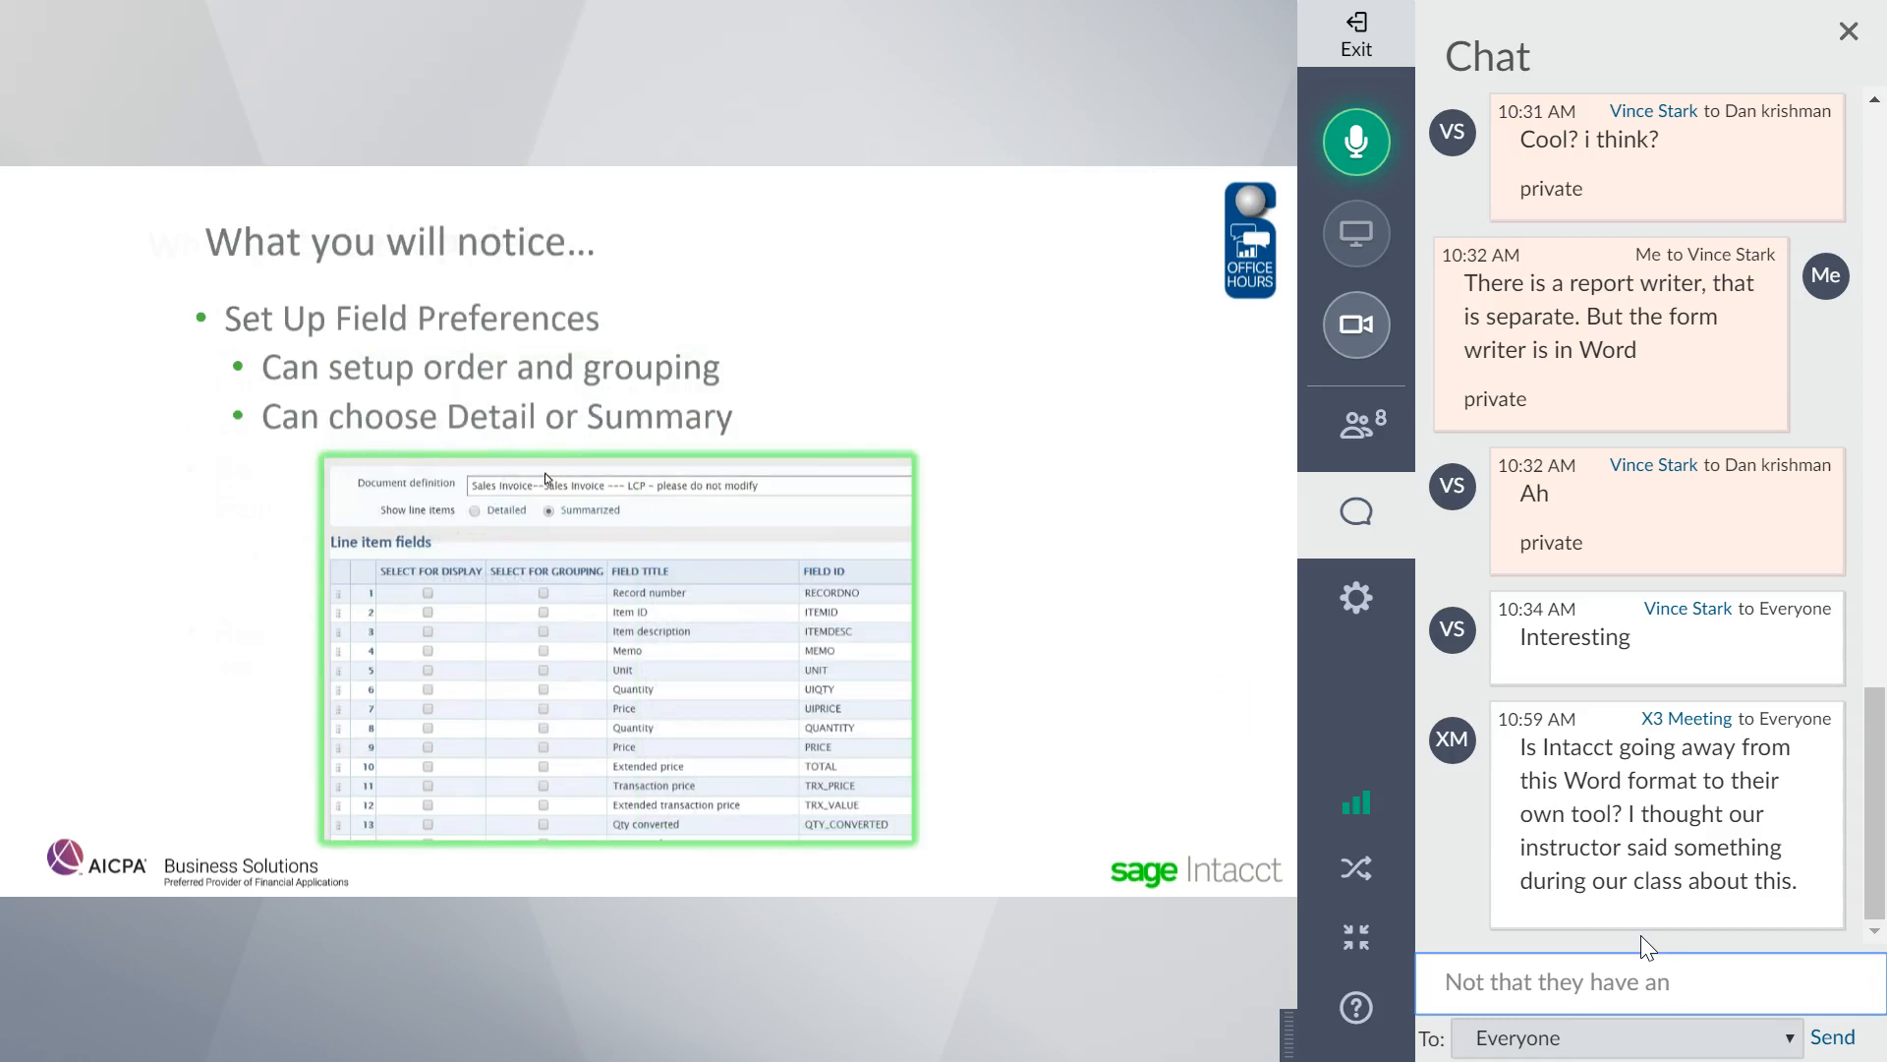
{"action": "type", "text": "nounced. THey"}
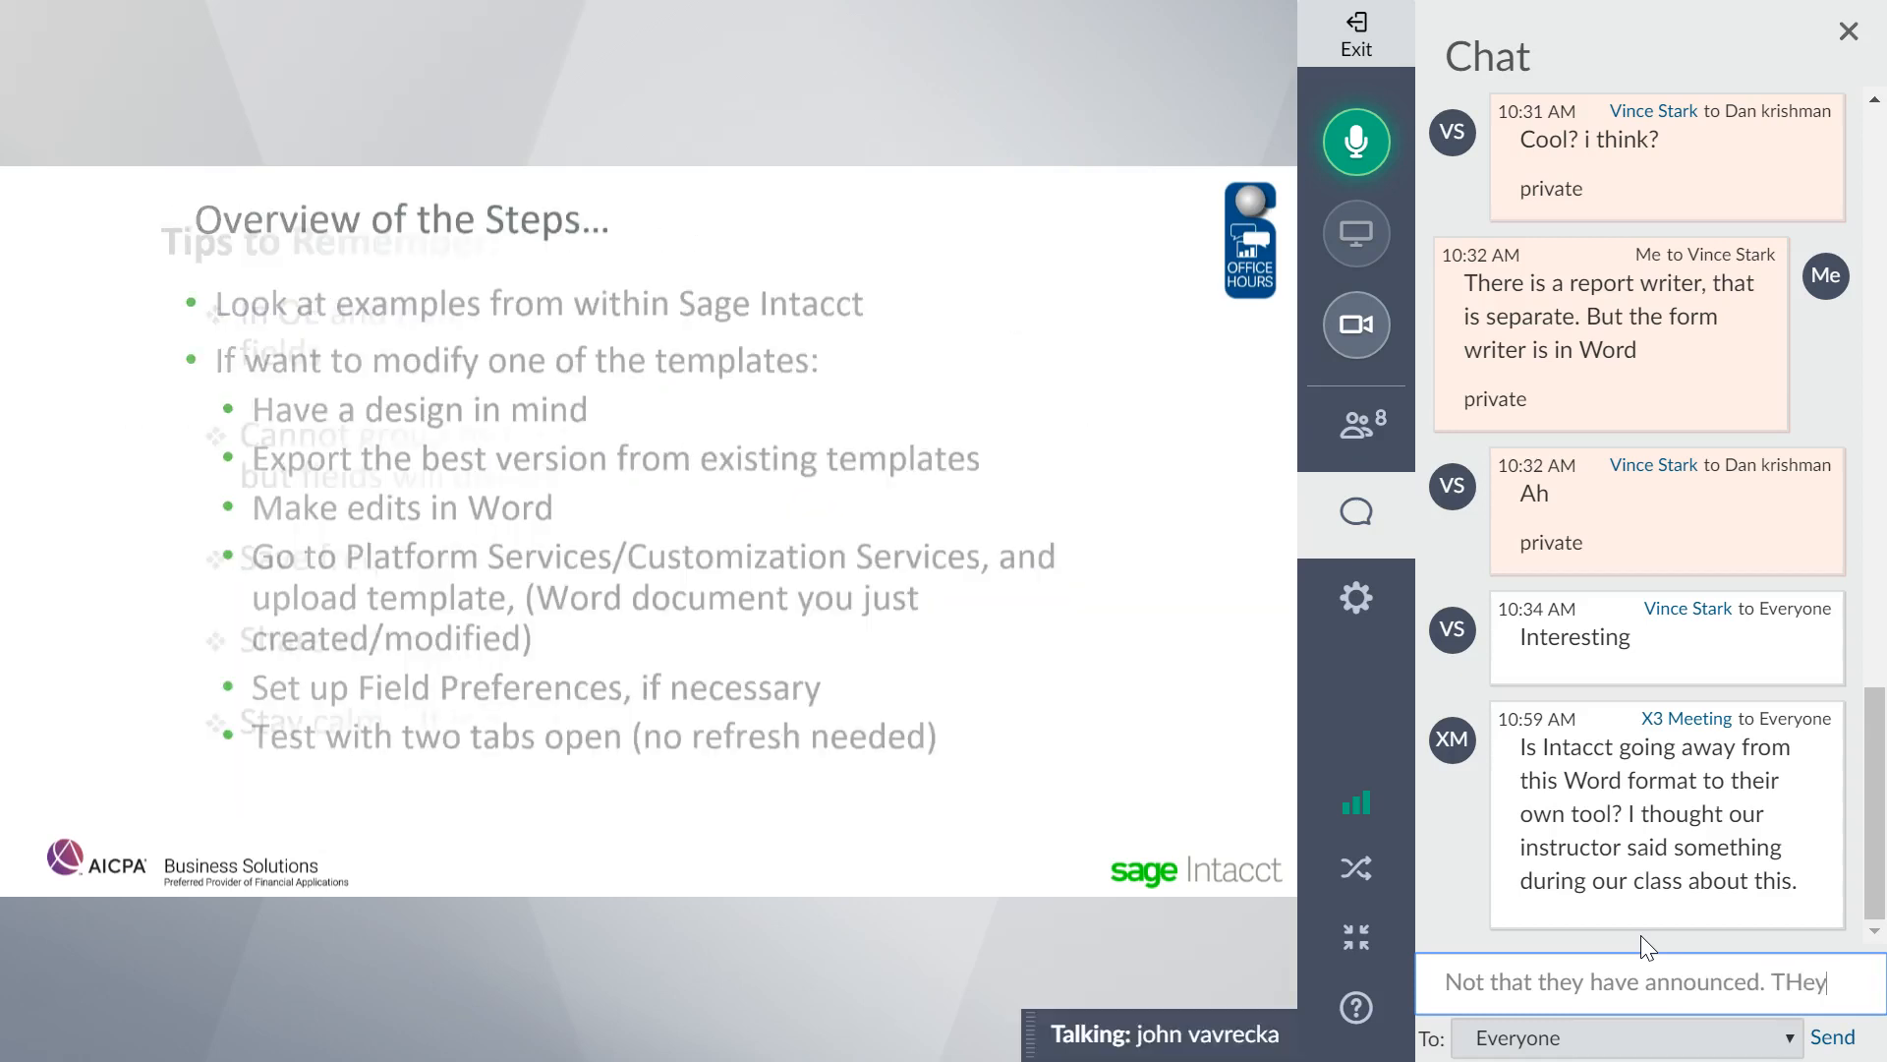
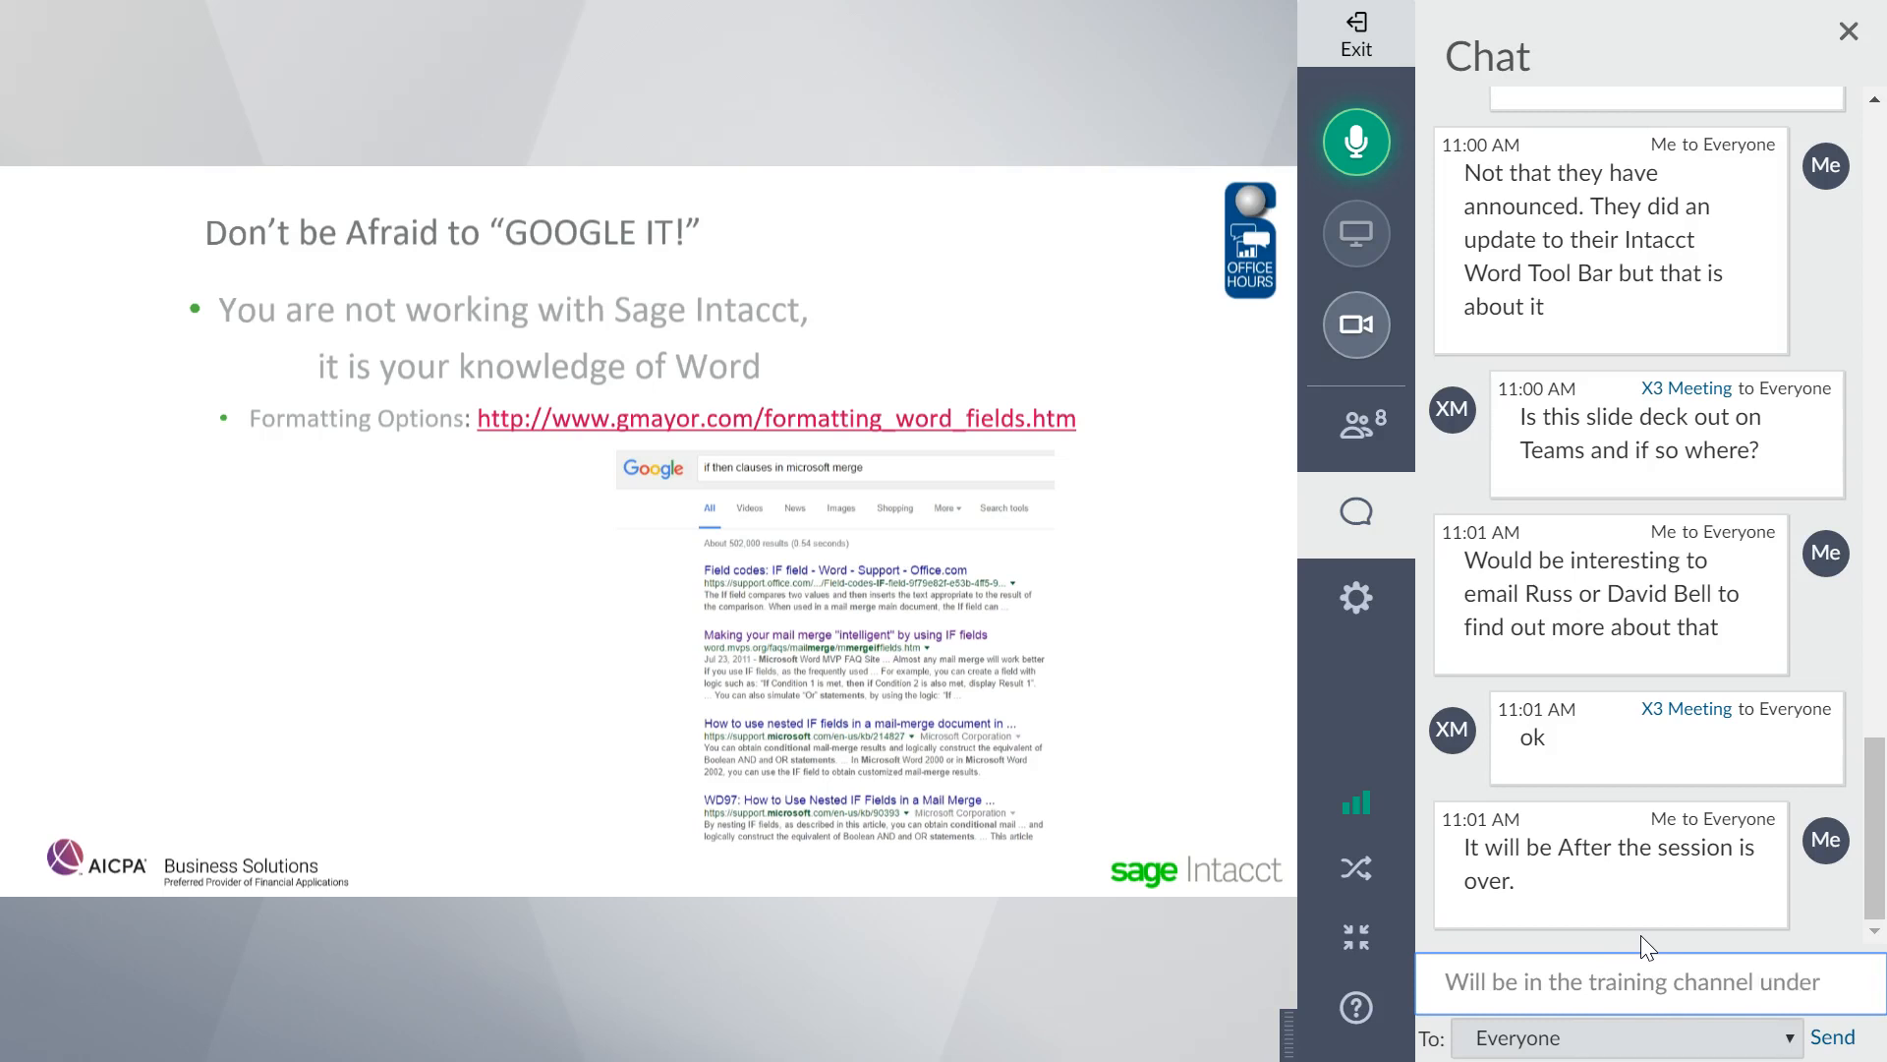
Send everyone the chat message "Will be in the training channel under the Intacct Team" and check the attendee list.
{"action": "type", "text": "the Intacct Team"}
{"action": "key", "text": "Return"}
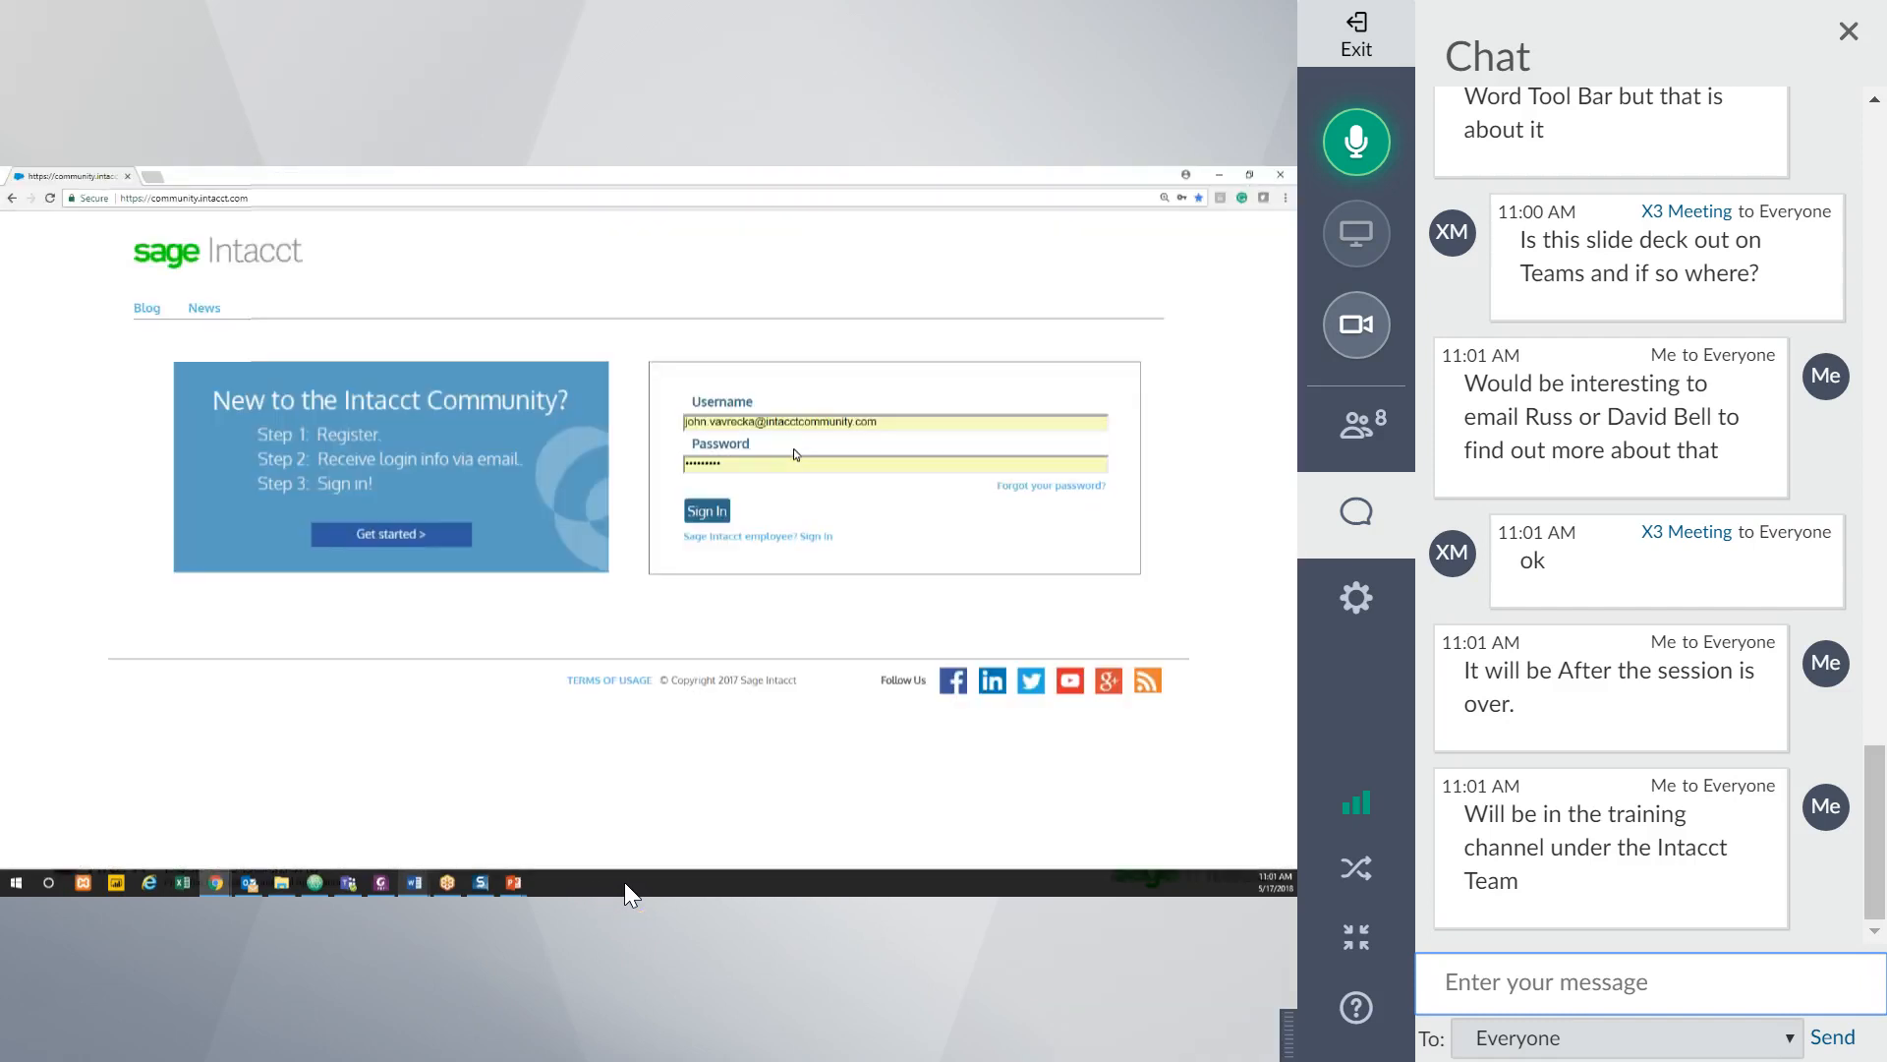
{"action": "left_click", "coordinate": [1366, 440]}
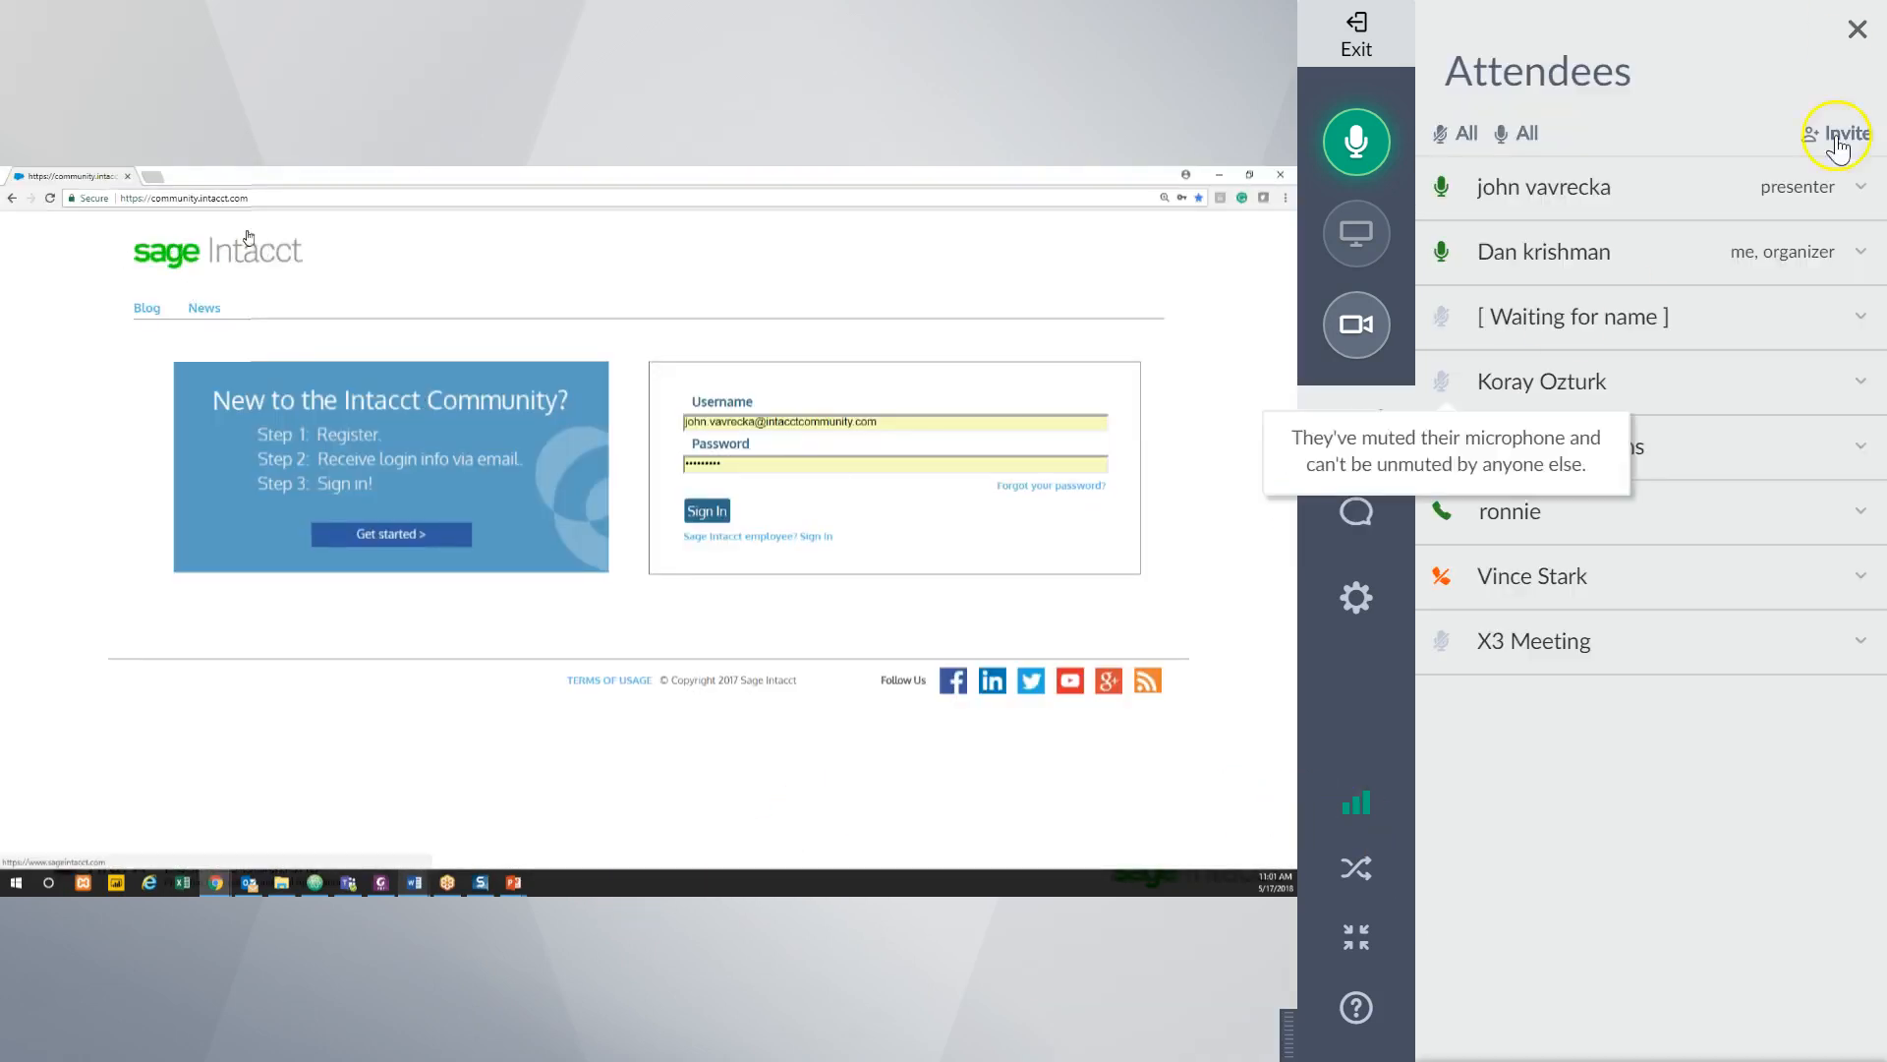
{"action": "left_click", "coordinate": [1852, 30]}
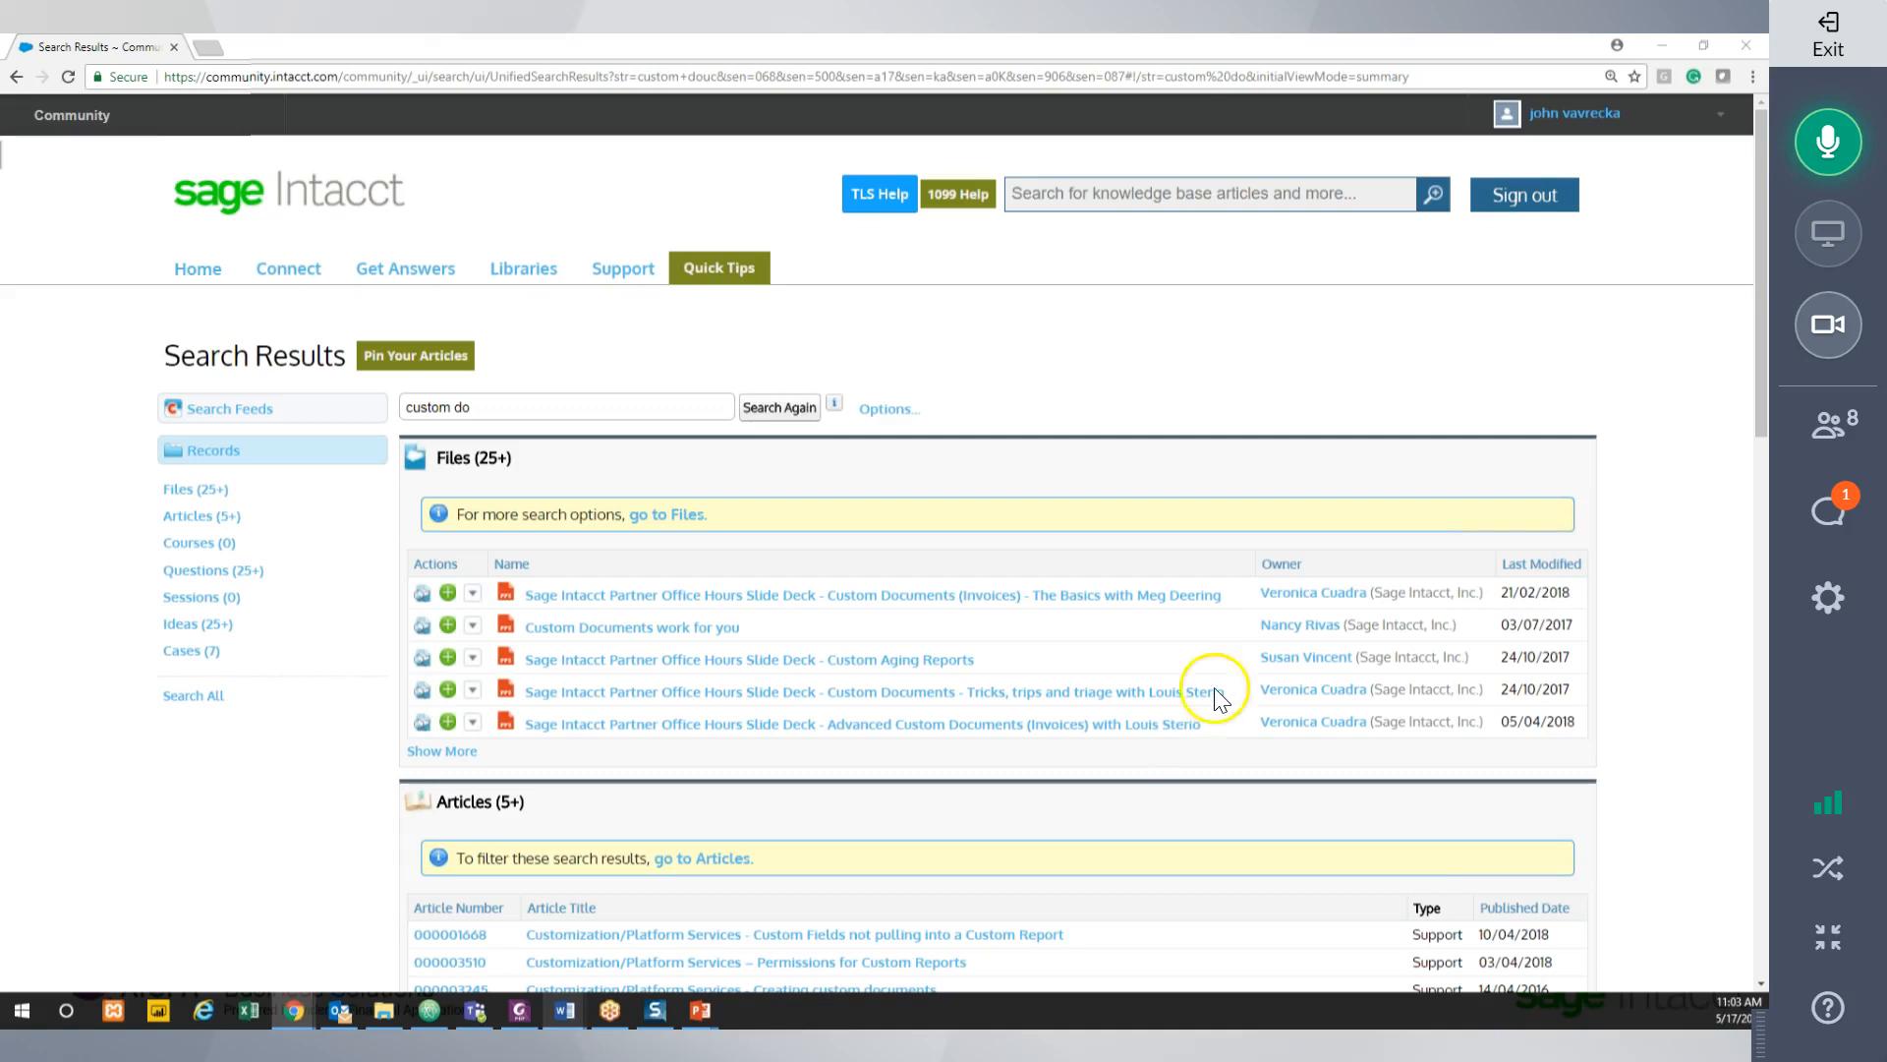
Answer the chat question about the customization class by sending everyone "Some but not to this depth".
{"action": "left_click", "coordinate": [1829, 509]}
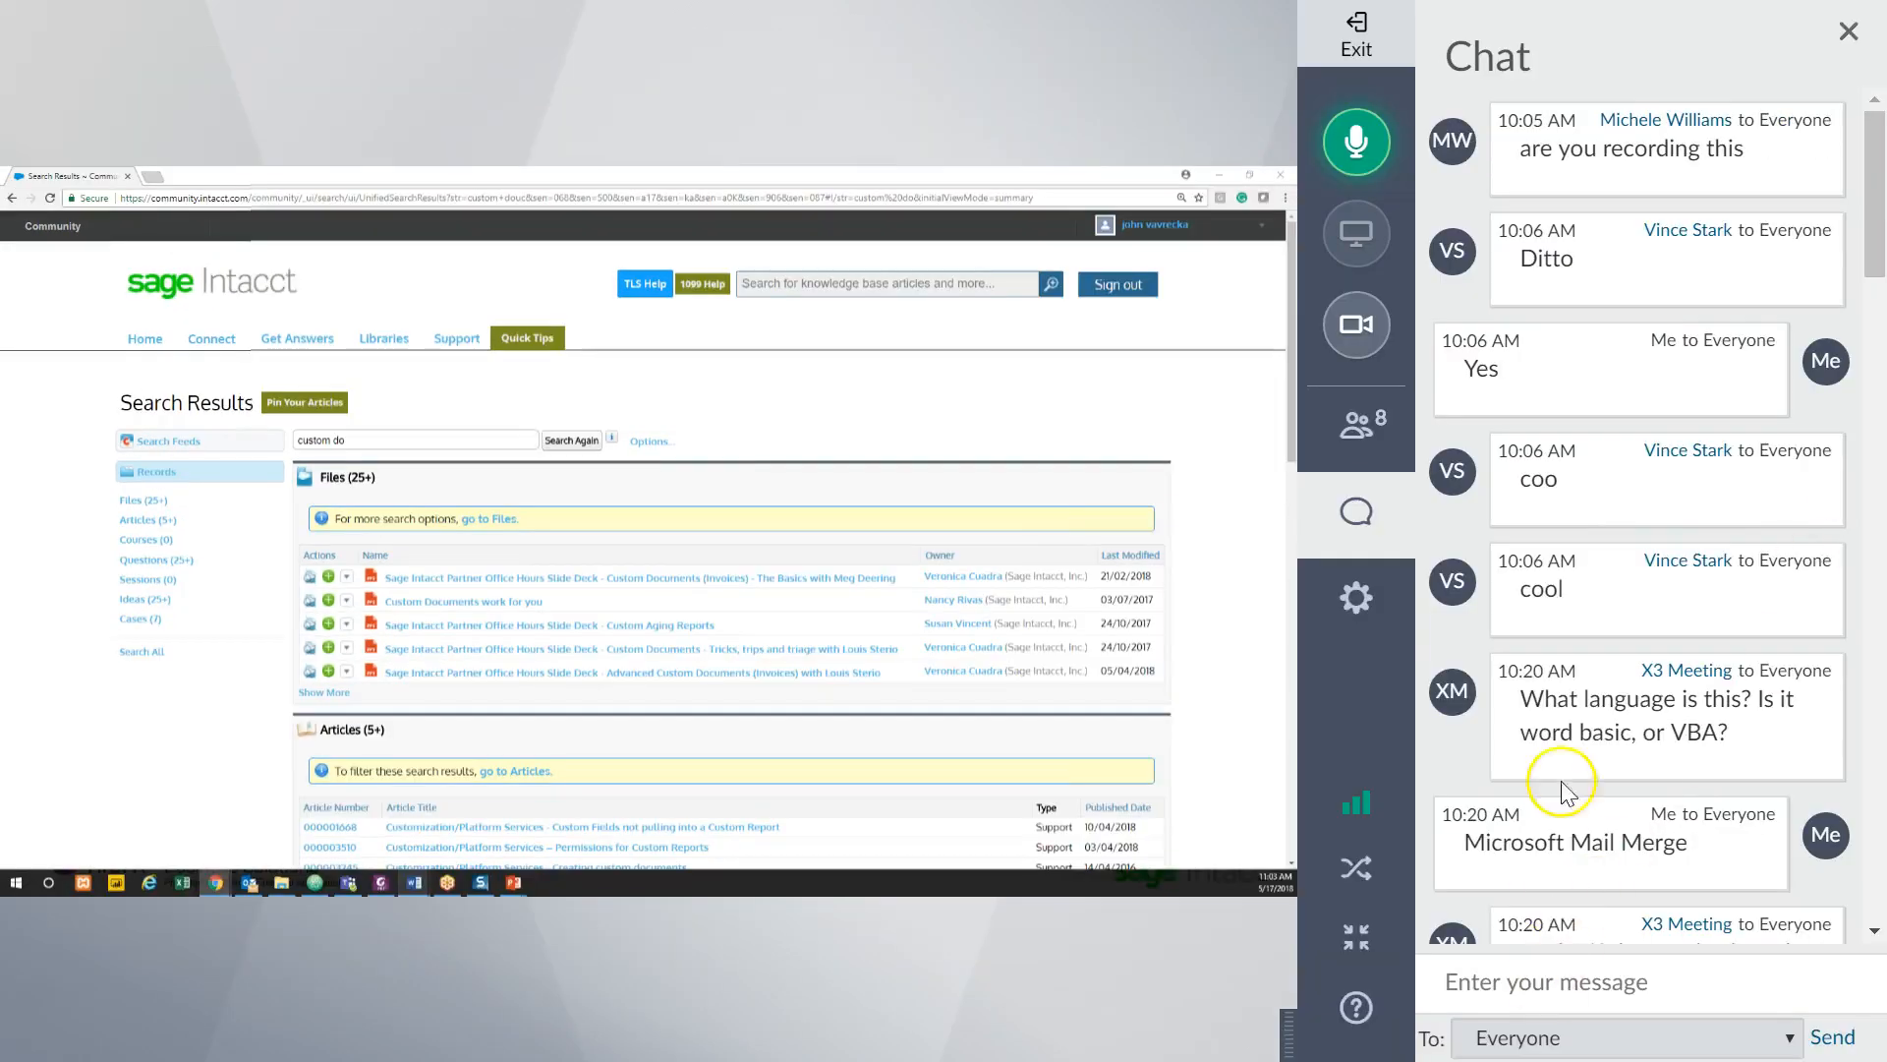
{"action": "scroll", "coordinate": [1563, 789], "scroll_direction": "down", "scroll_amount": 20}
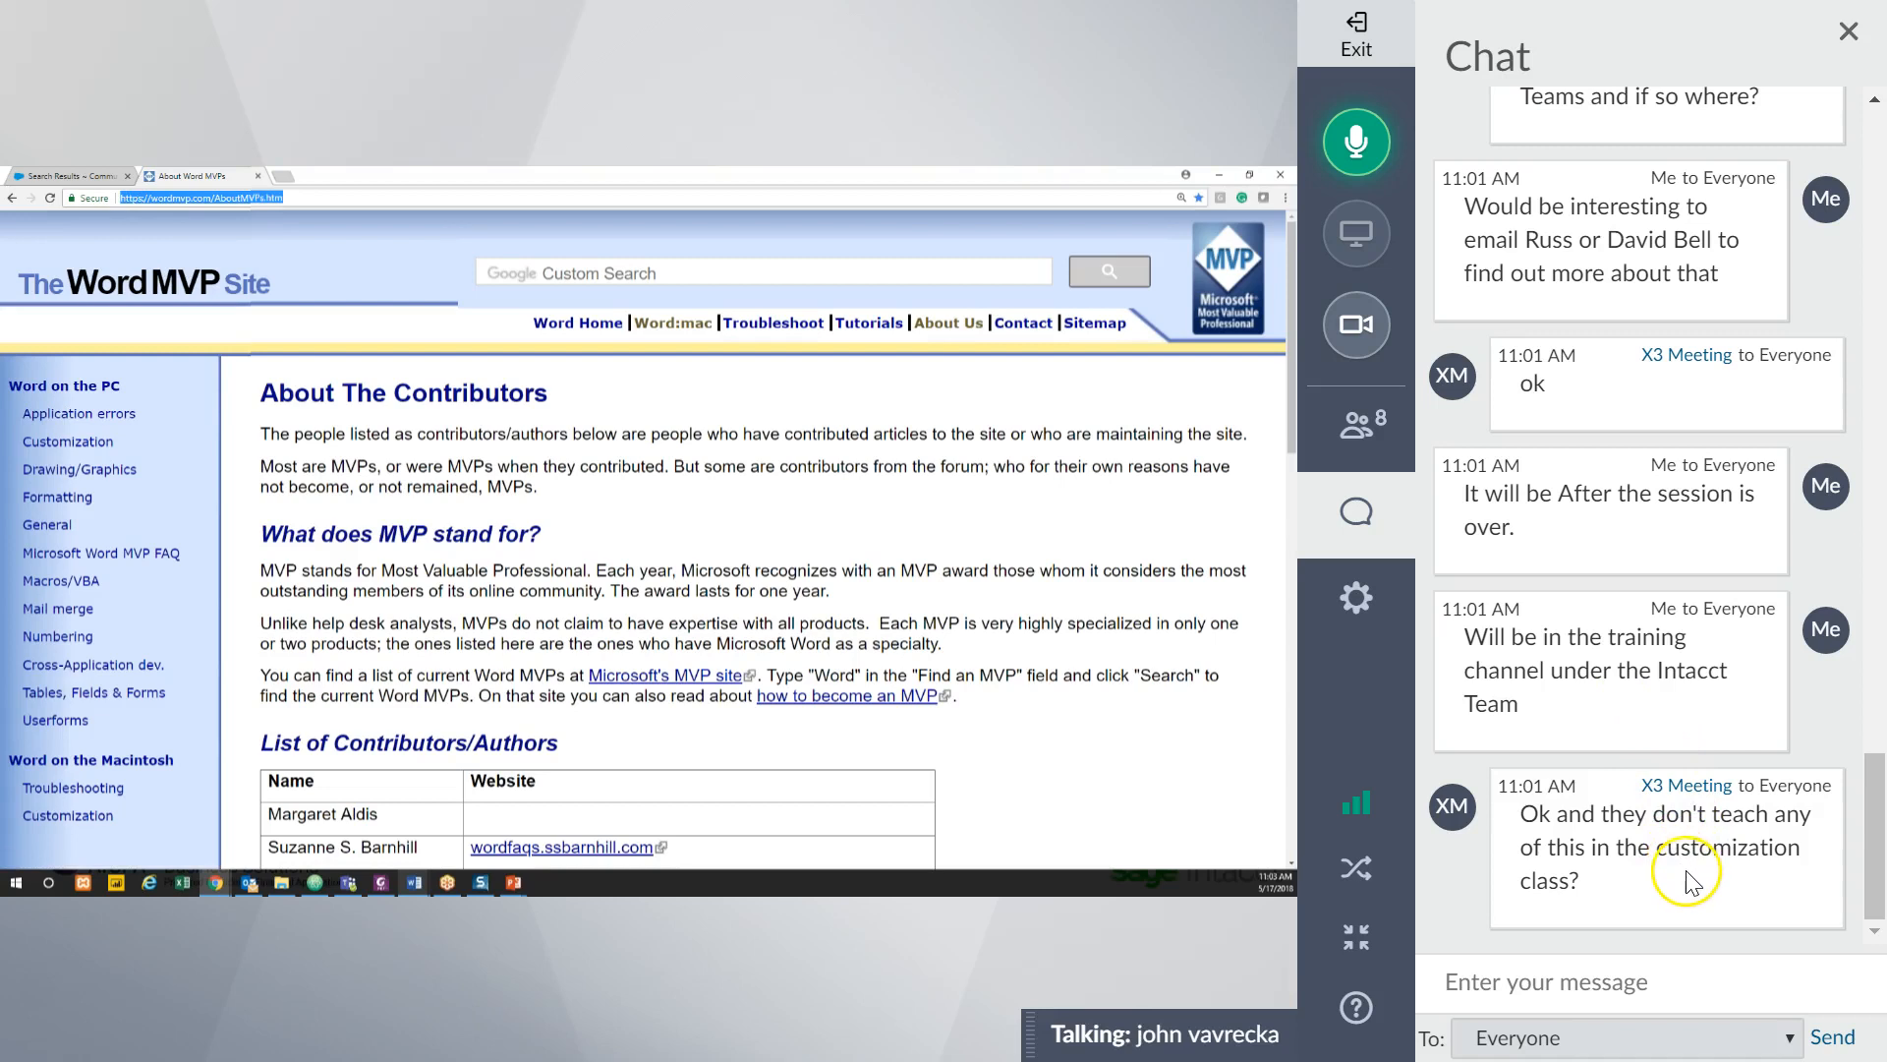
{"action": "left_click", "coordinate": [1619, 978]}
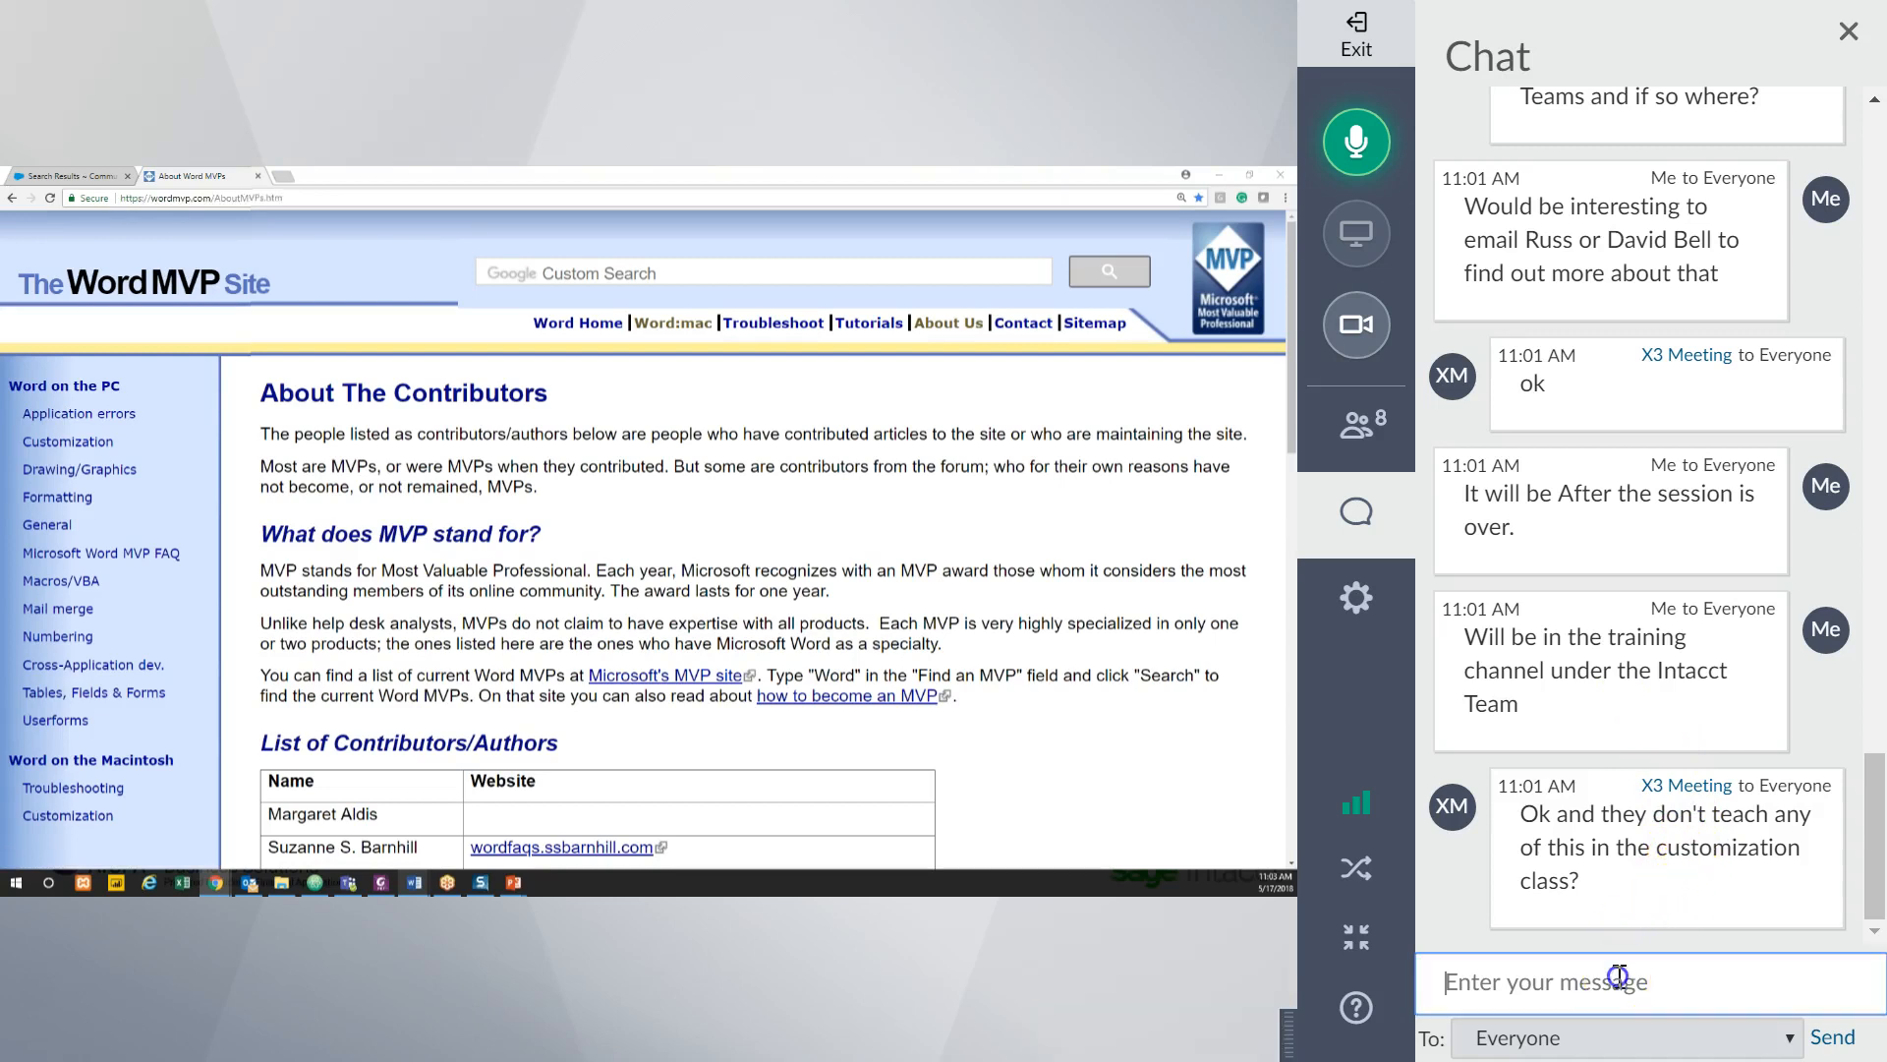
{"action": "type", "text": "Some but not to"}
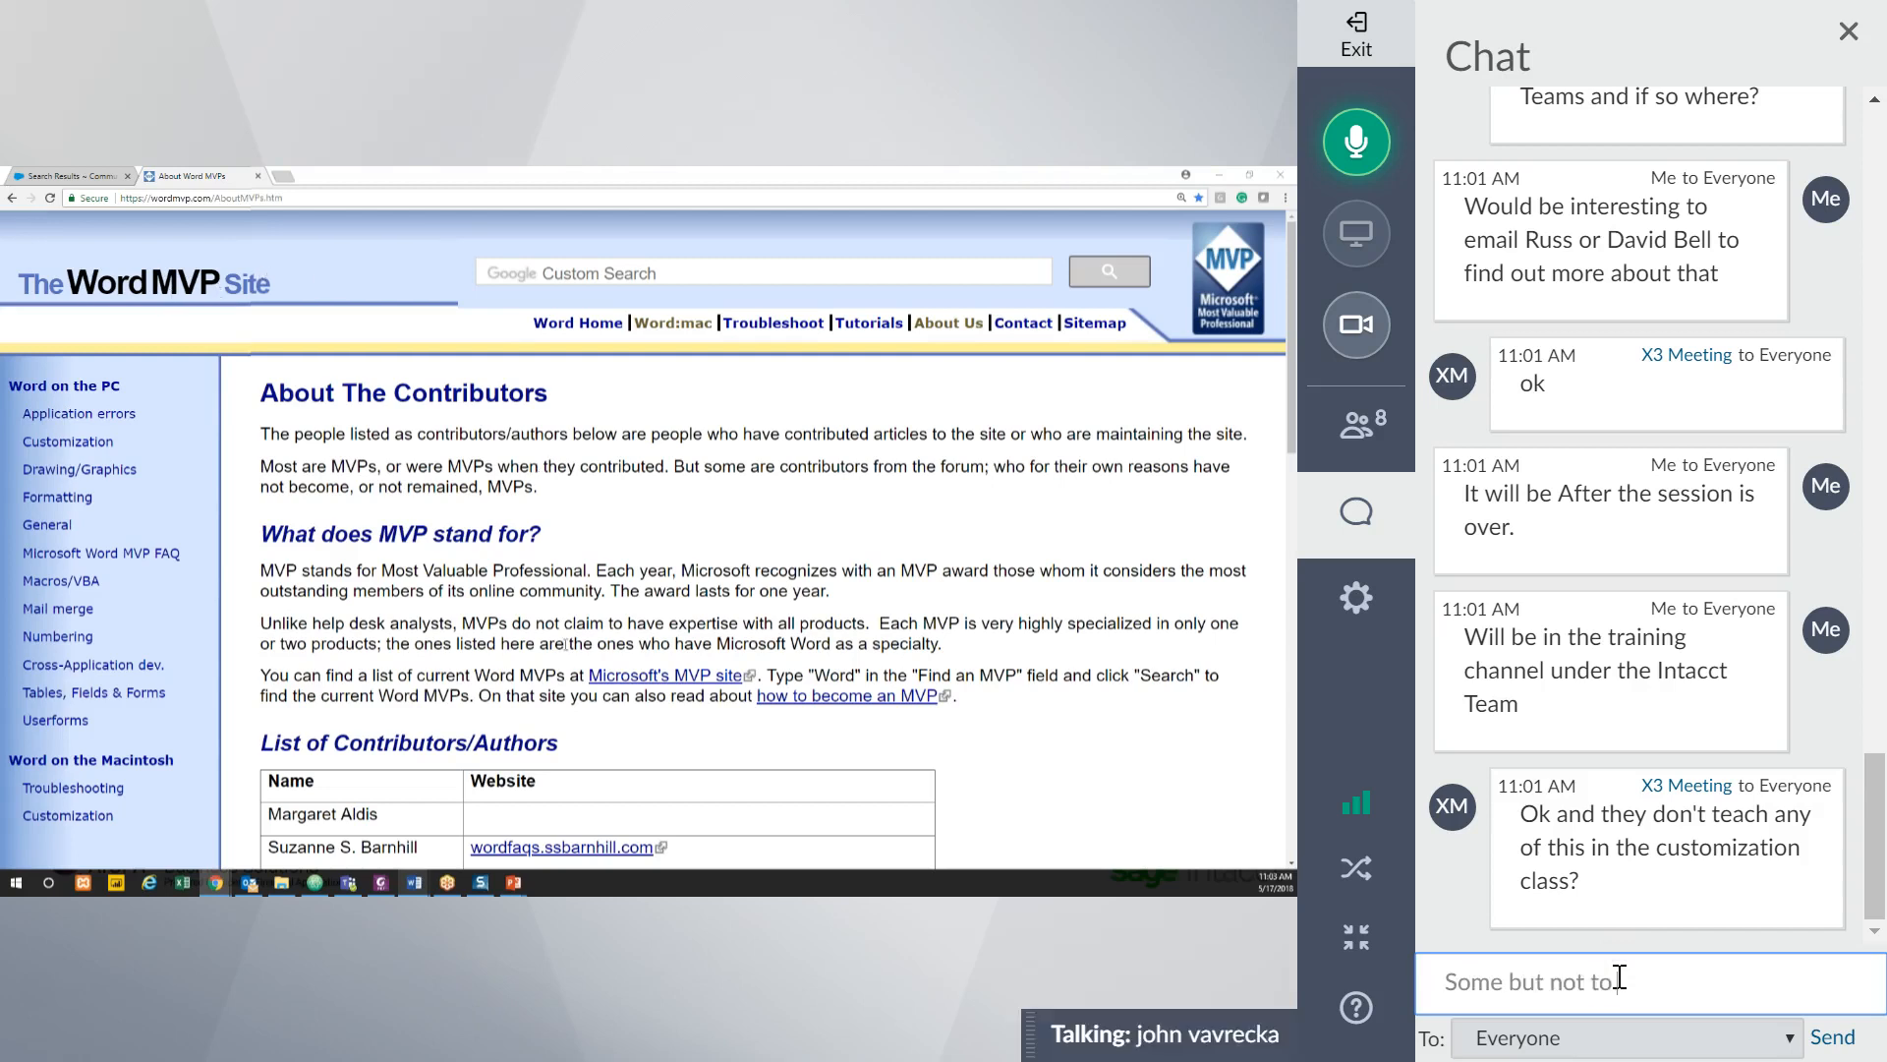
{"action": "type", "text": " this depth"}
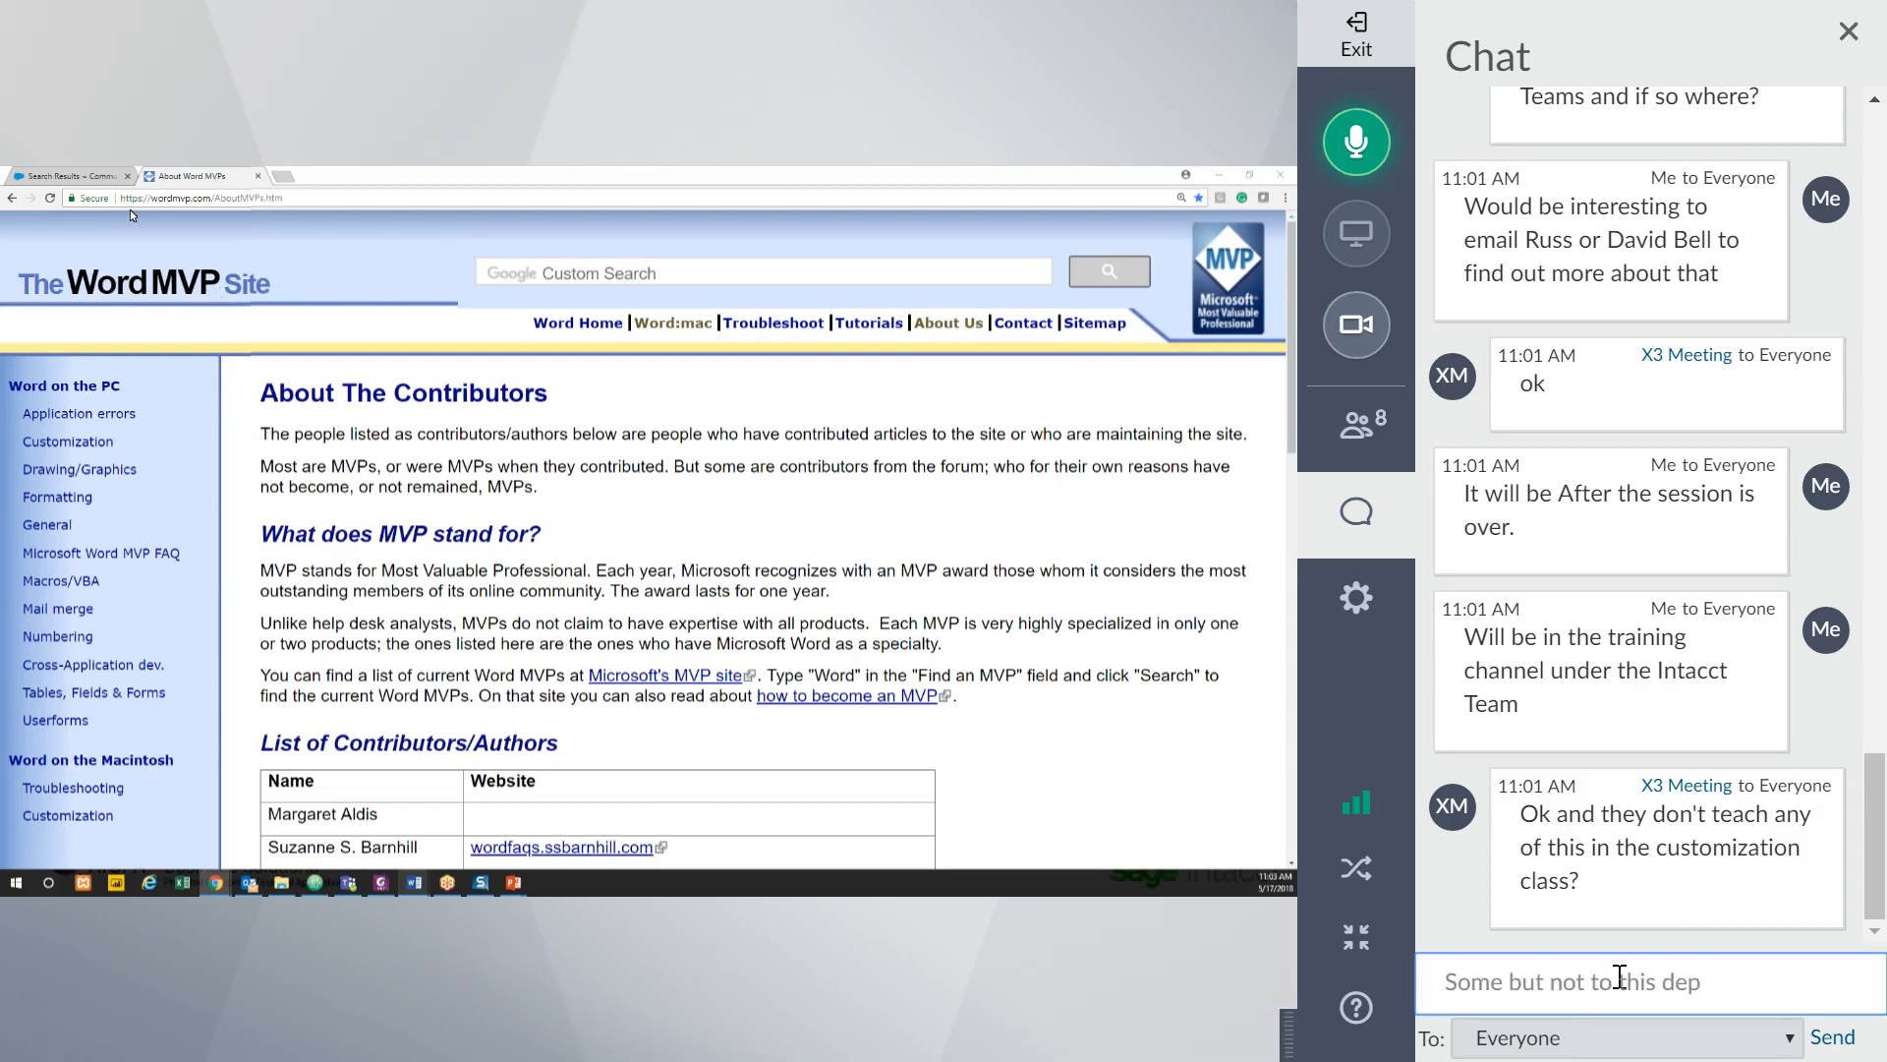
{"action": "key", "text": "Return"}
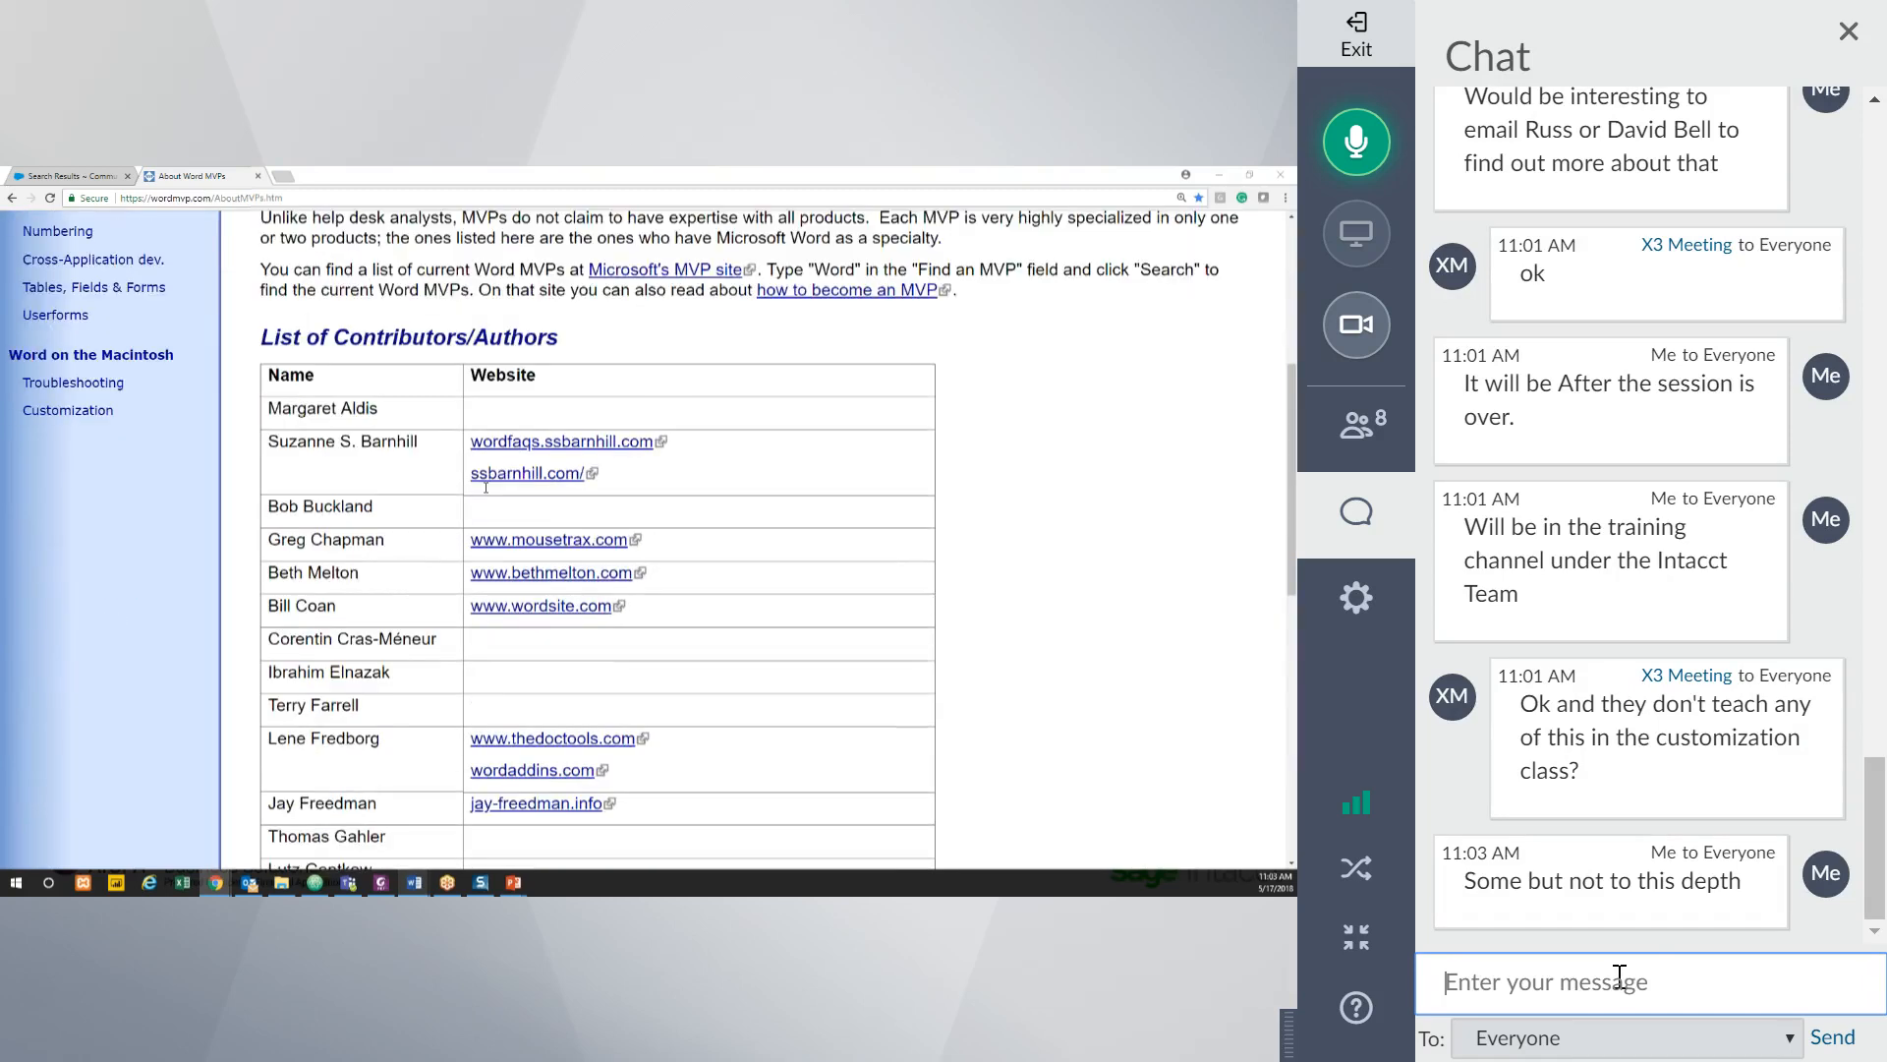
Send everyone a chat message saying that this is where the team will rely on the presenter and Intacct support.
{"action": "type", "text": "This is whe"}
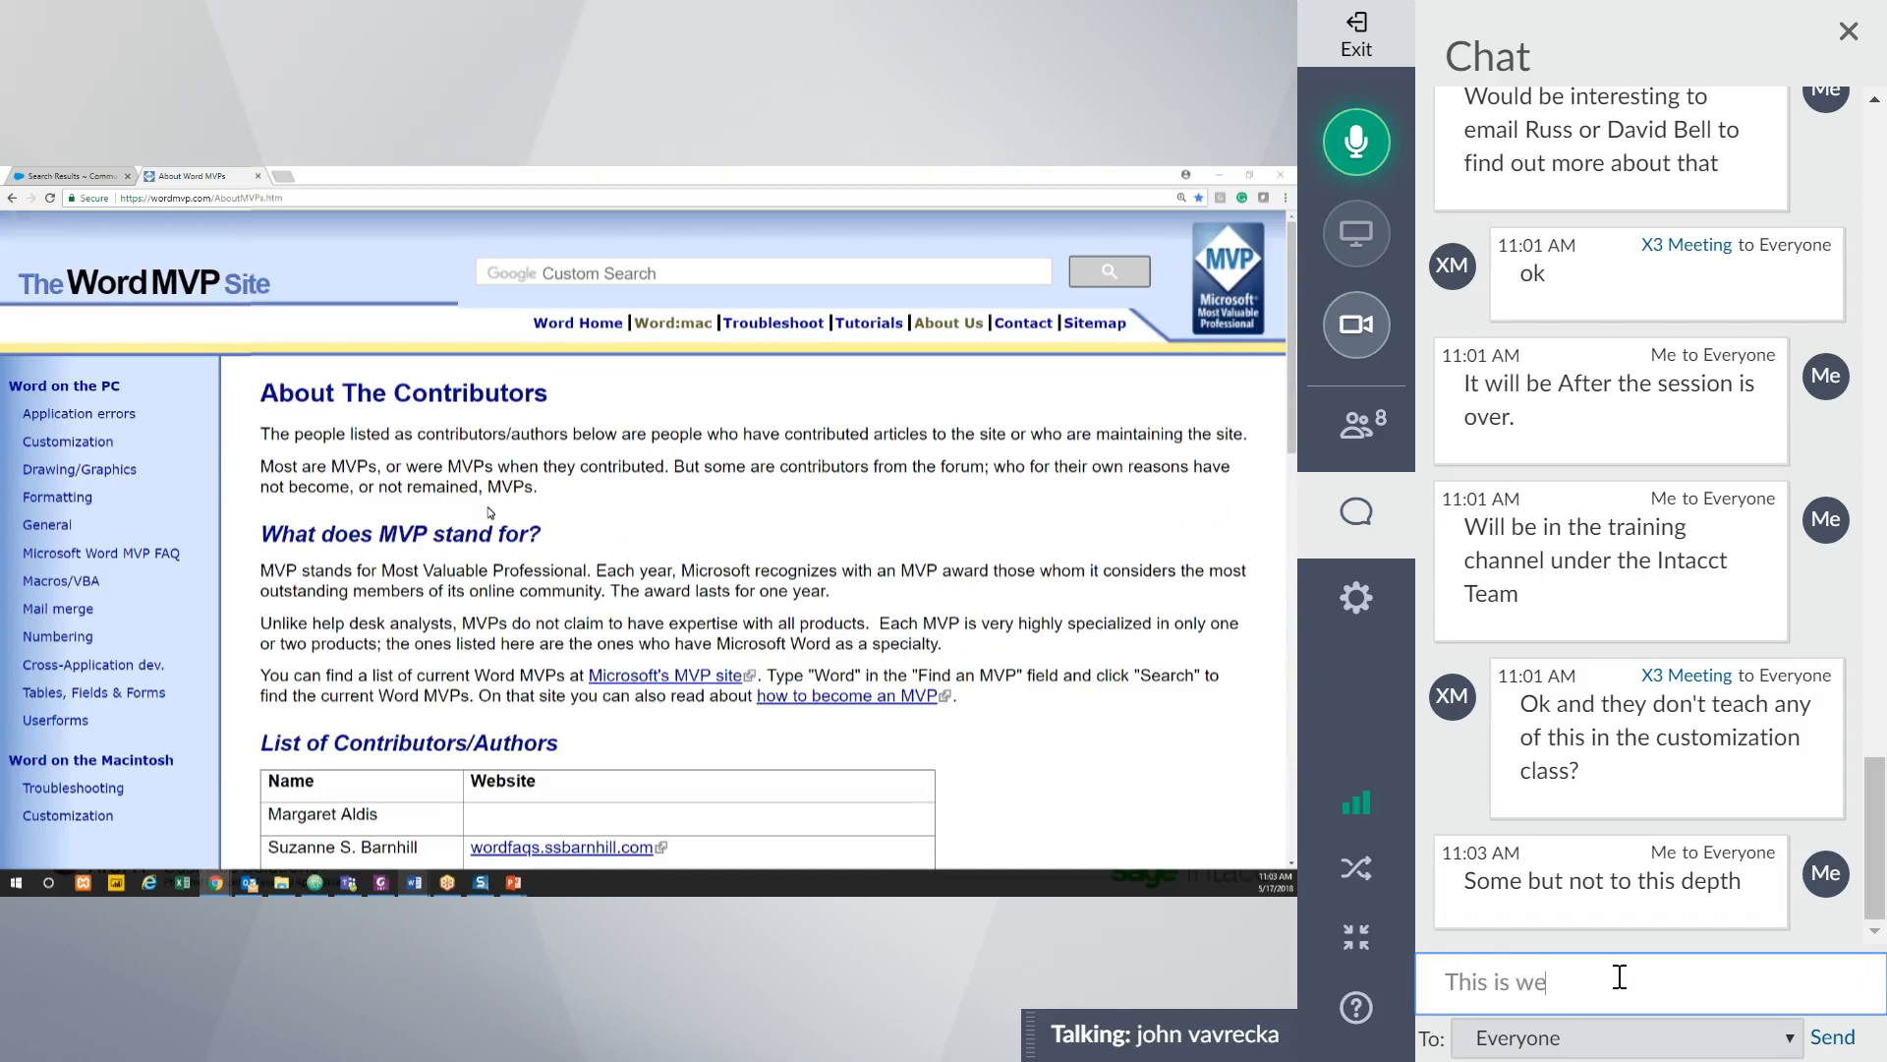
{"action": "key", "text": "BackSpace"}
{"action": "type", "text": "here we will rep"}
{"action": "type", "text": "y on John and"}
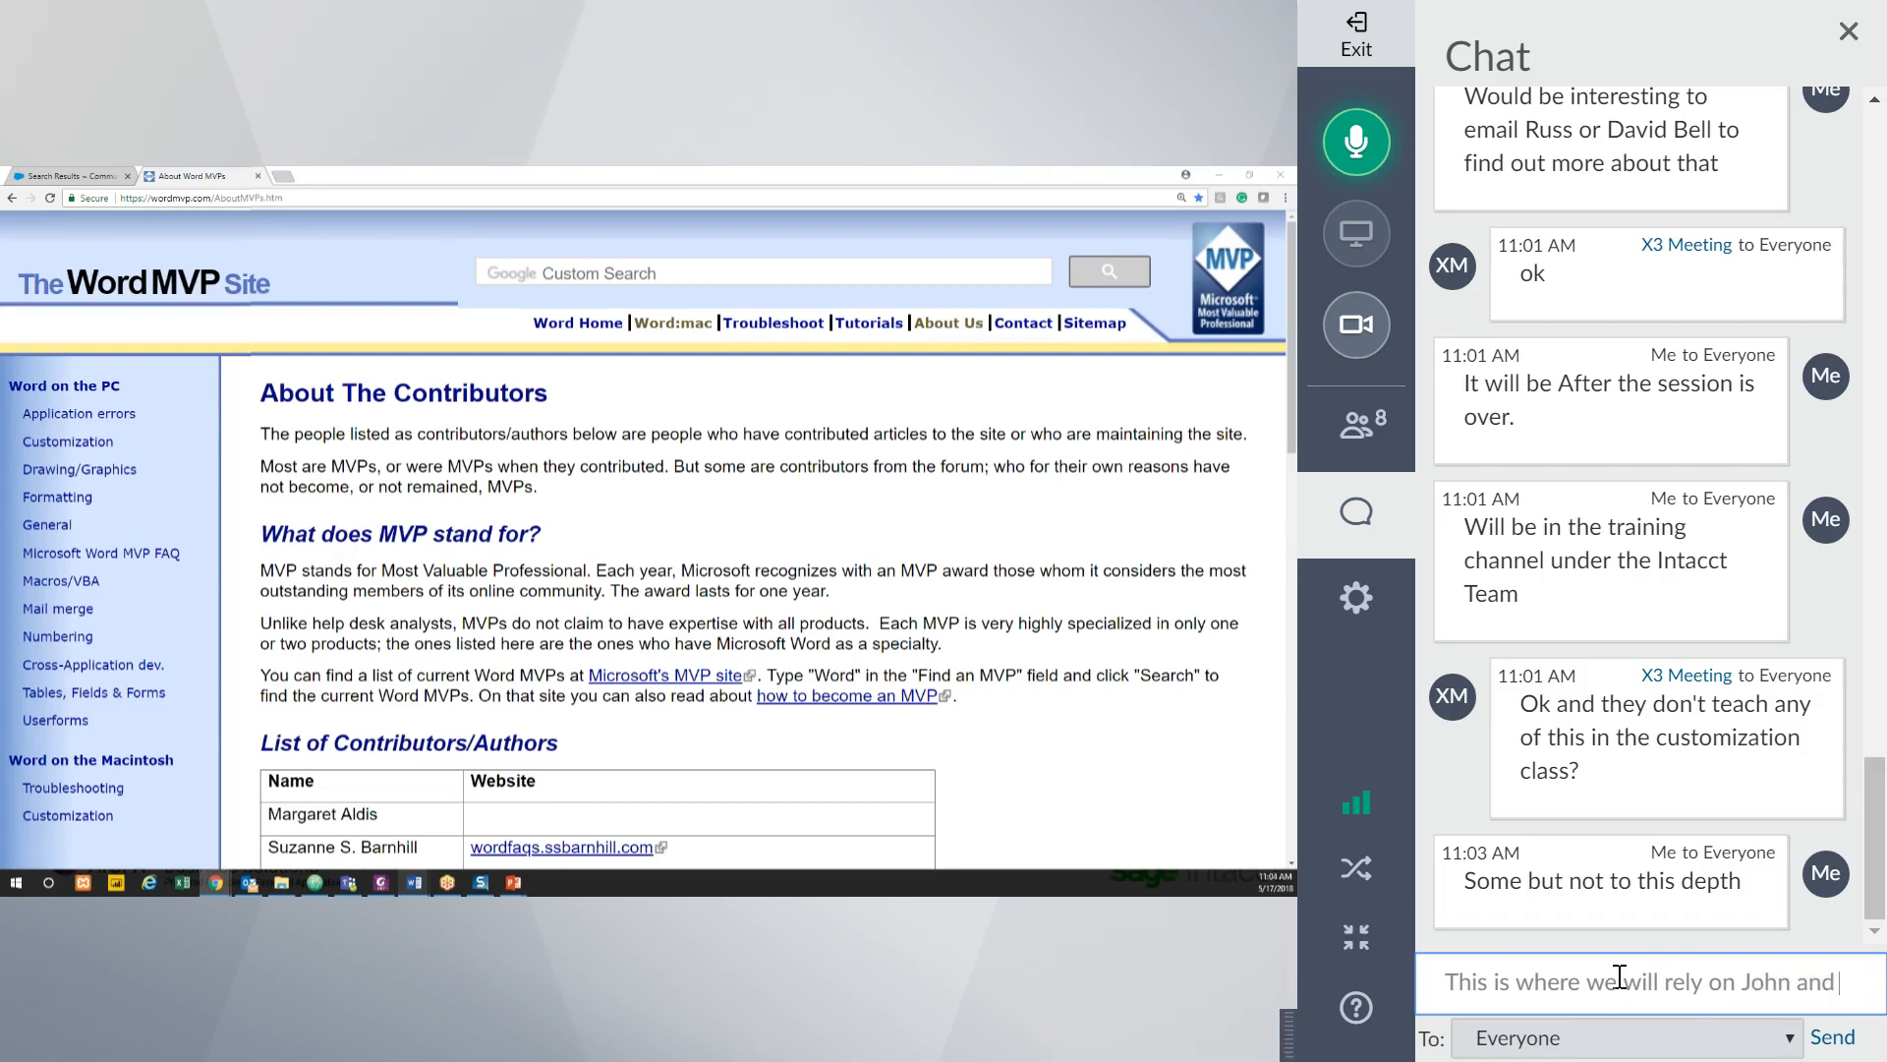
{"action": "type", "text": " Intacct support"}
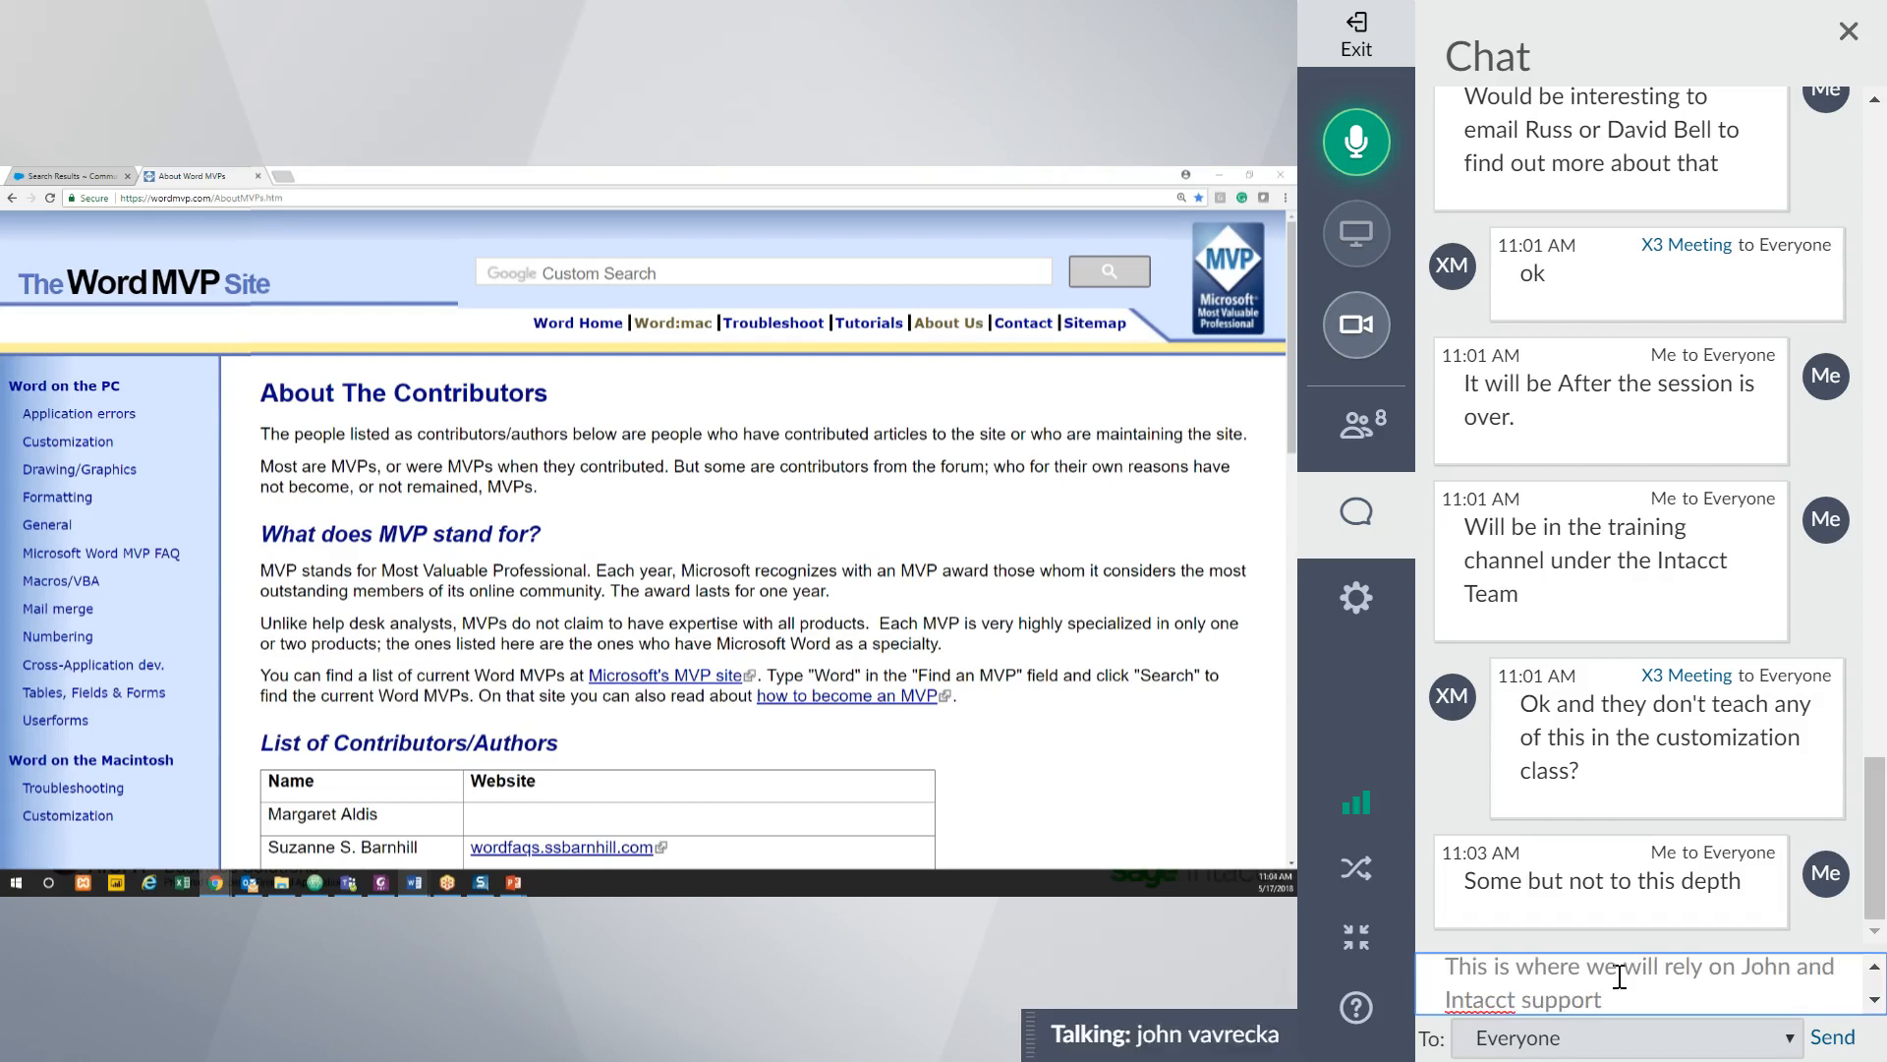
{"action": "key", "text": "Return"}
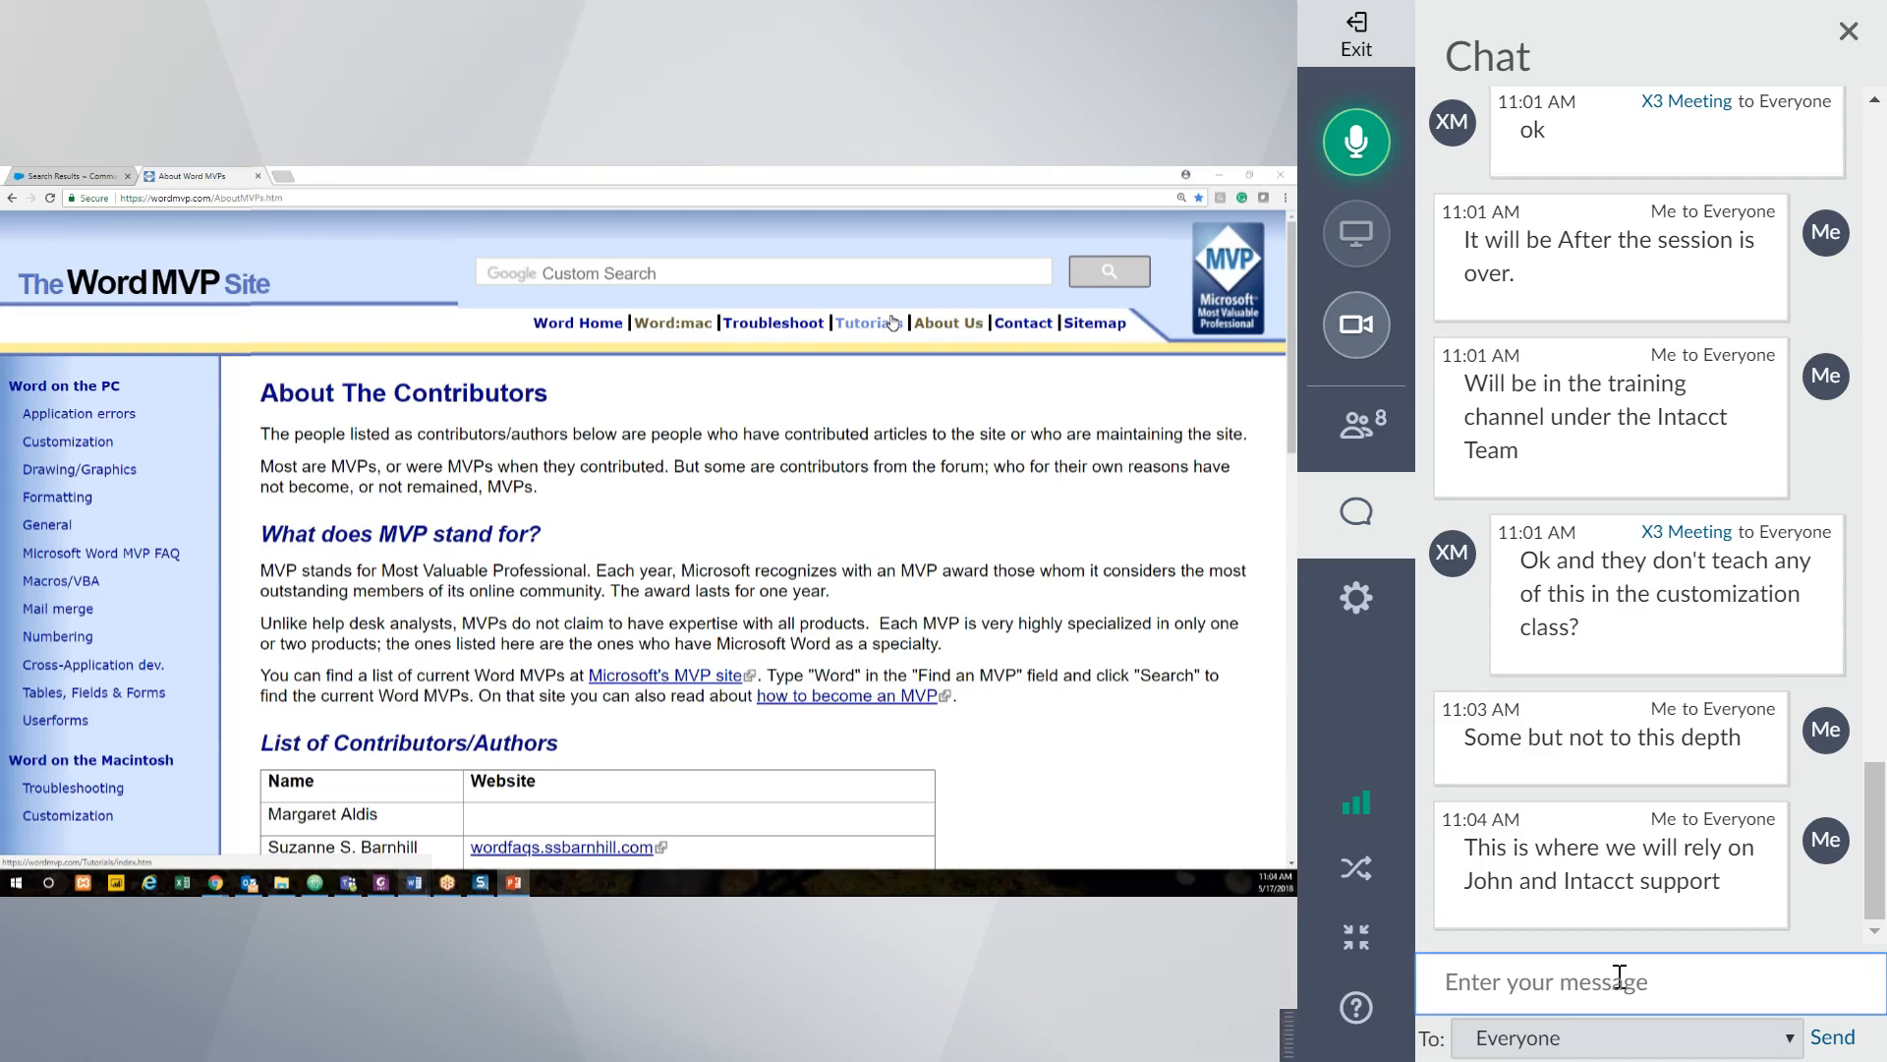
Switch from the Word MVP site to the invoice template in Word and show the meeting's attendee list instead of the chat.
{"action": "scroll", "coordinate": [1656, 779], "scroll_direction": "up", "scroll_amount": 2}
{"action": "scroll", "coordinate": [1656, 786], "scroll_direction": "down", "scroll_amount": 2}
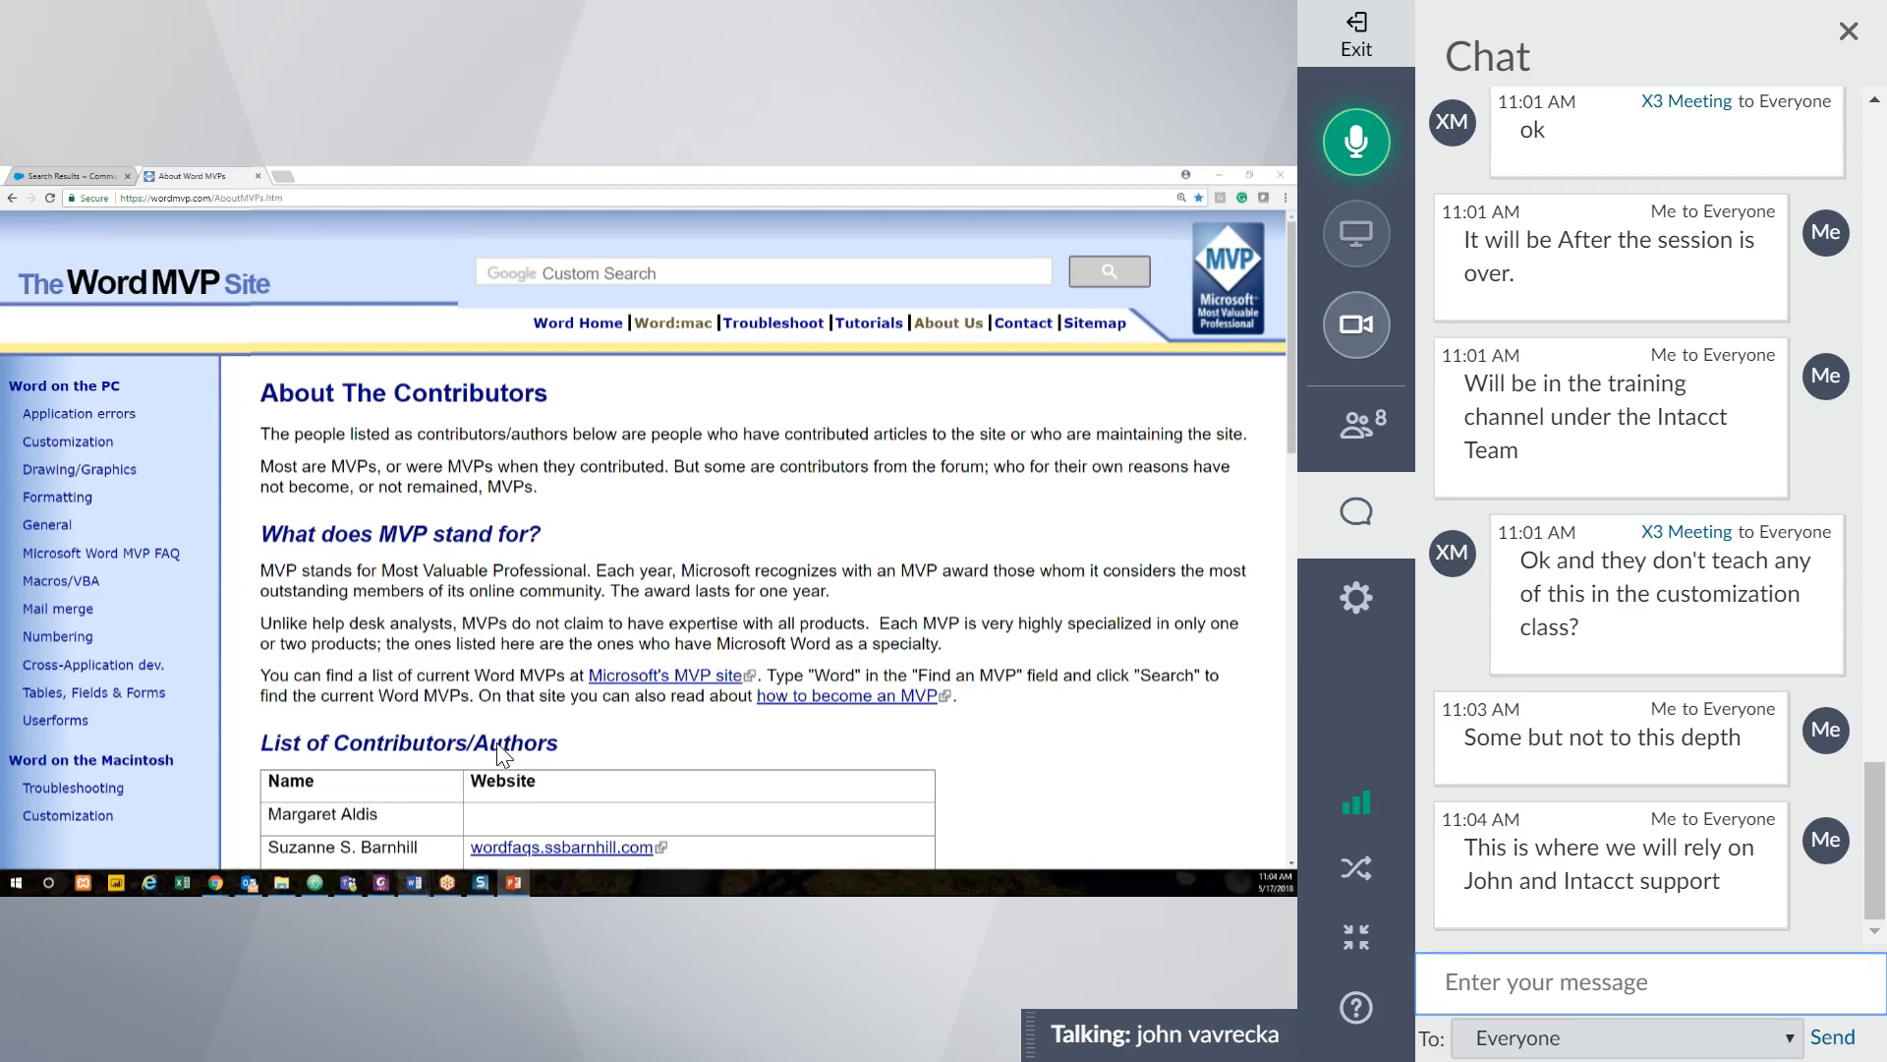
{"action": "key", "text": "alt+Tab"}
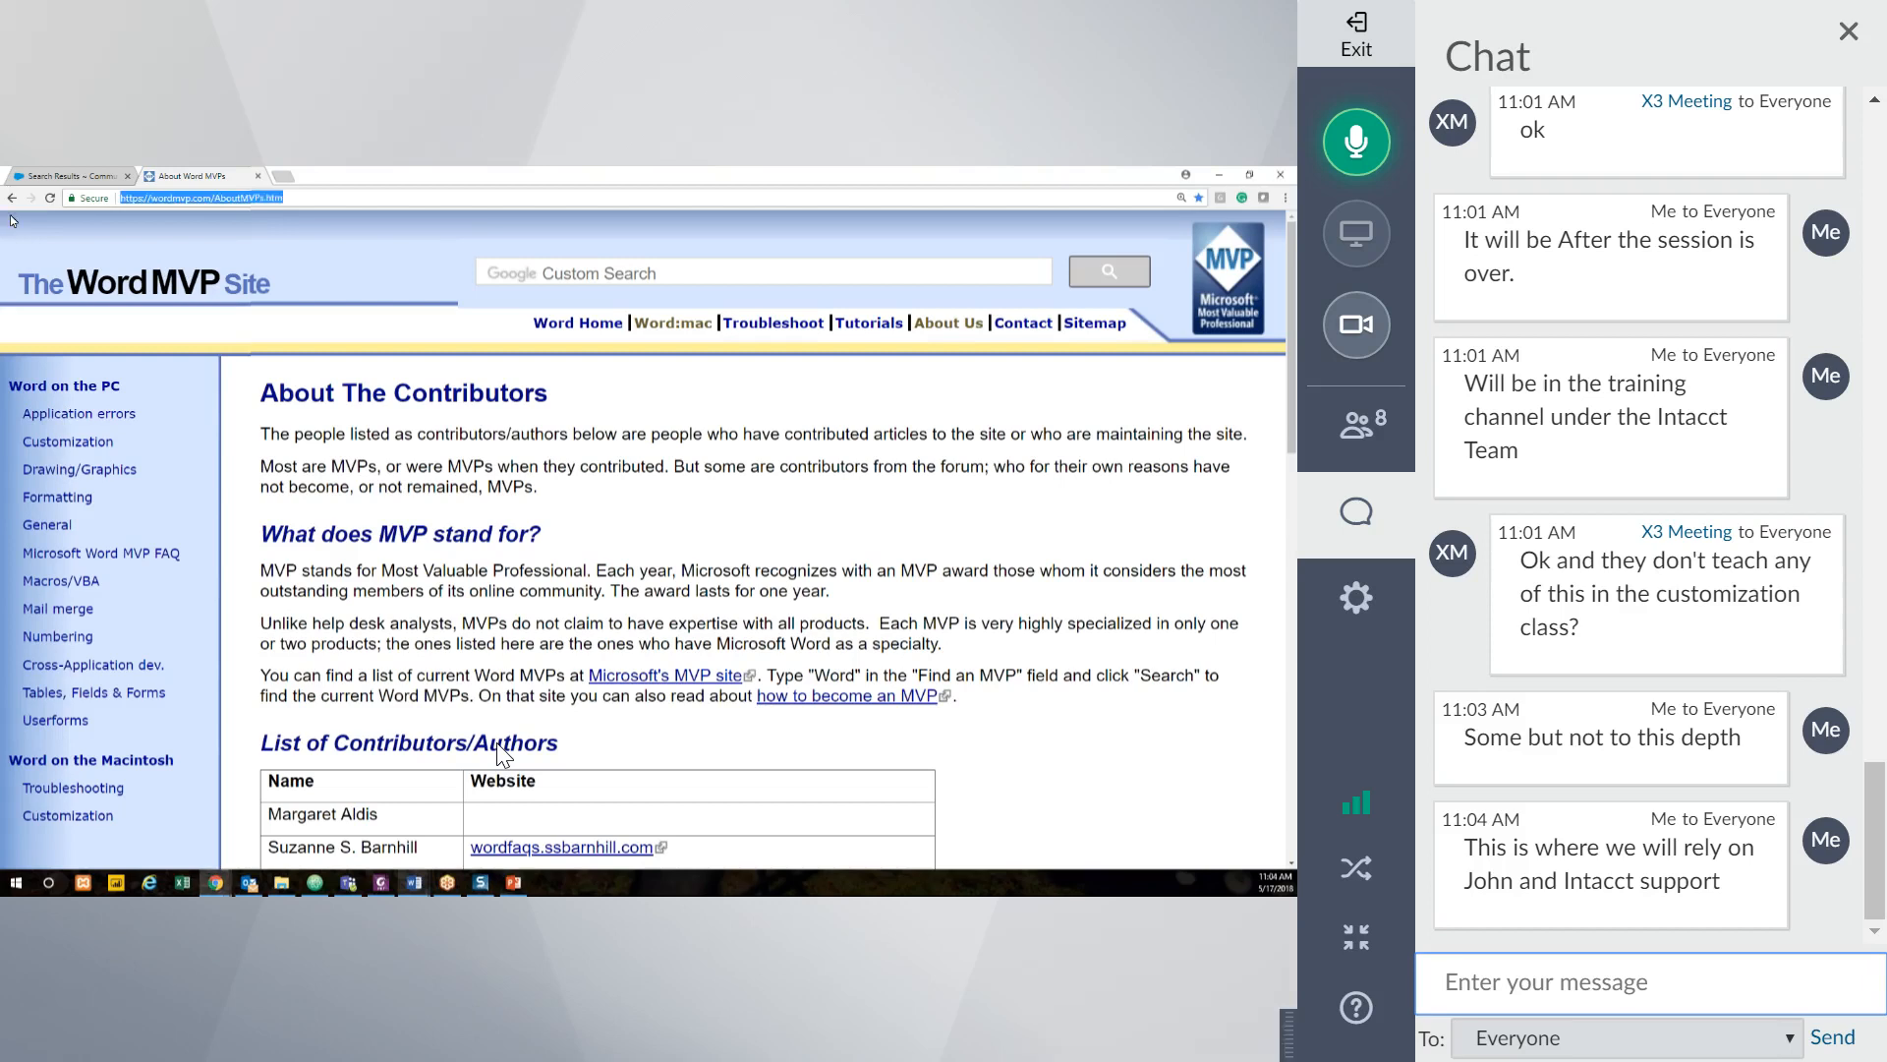
{"action": "key", "text": "alt+Tab"}
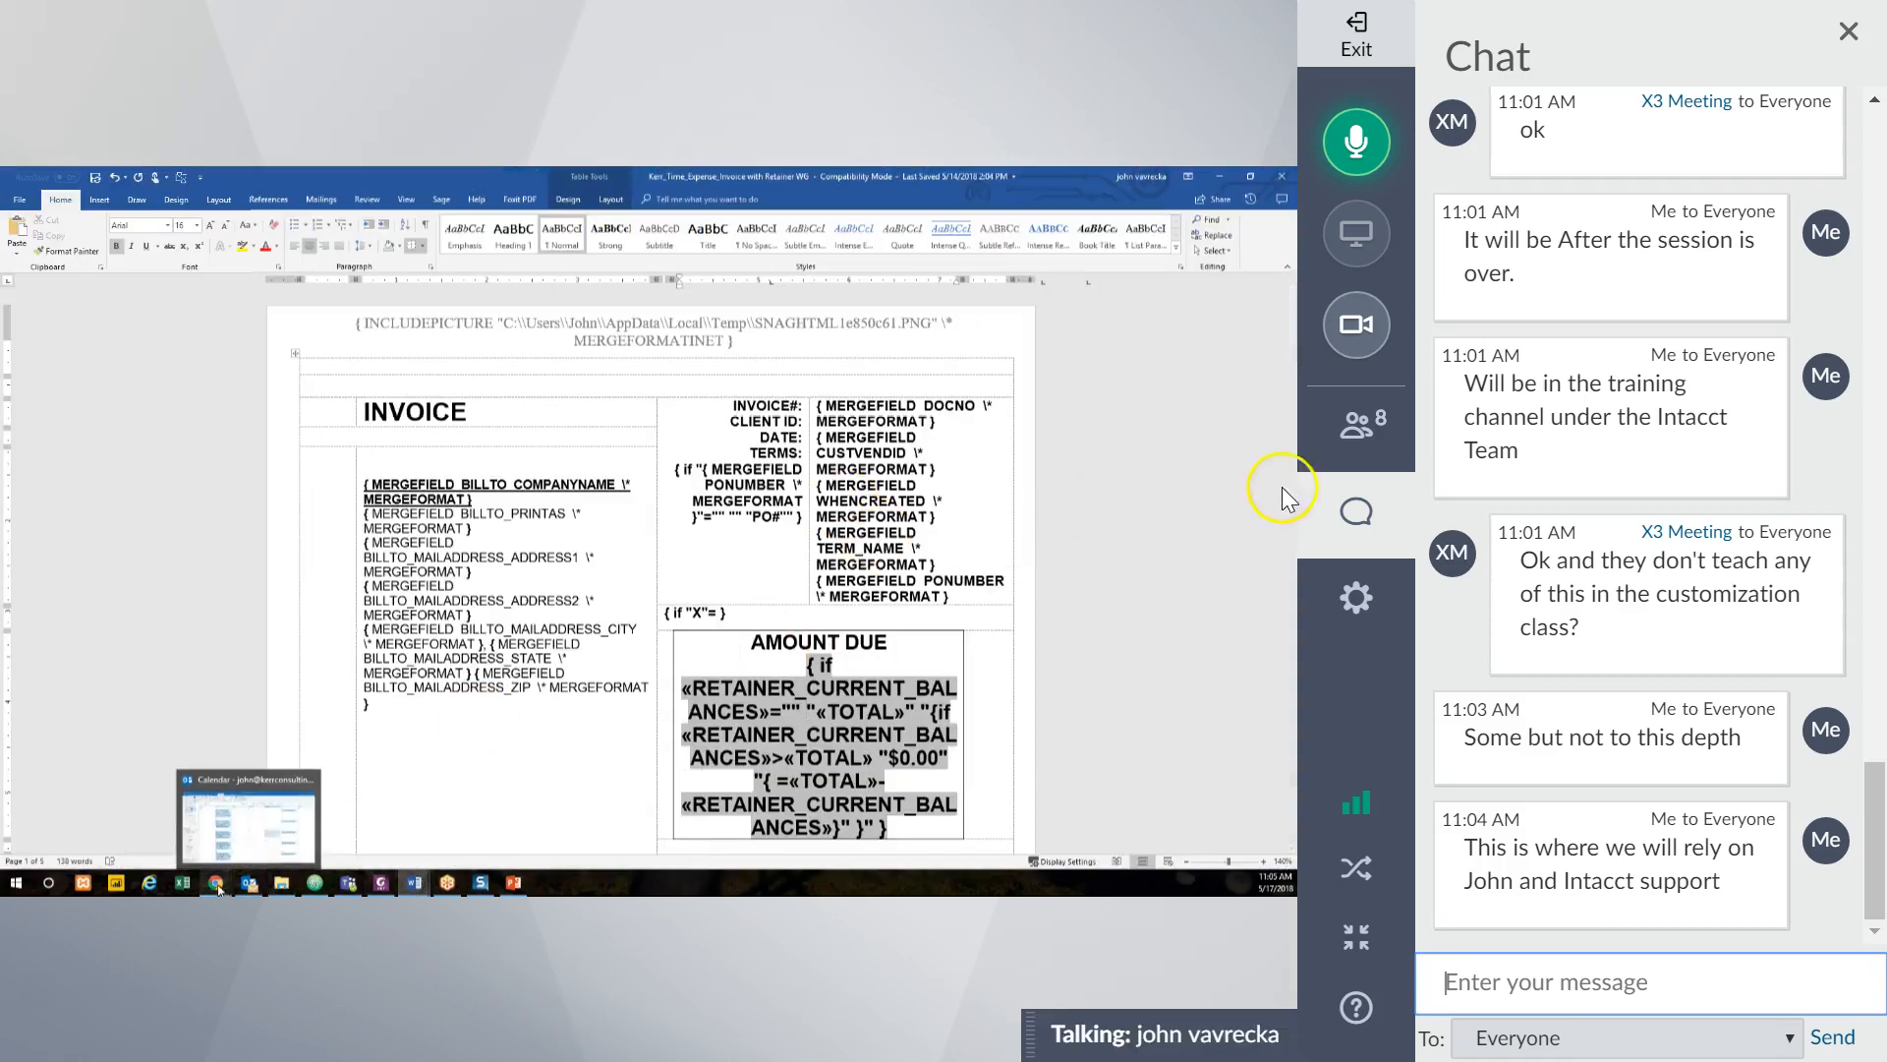
{"action": "left_click", "coordinate": [1365, 521]}
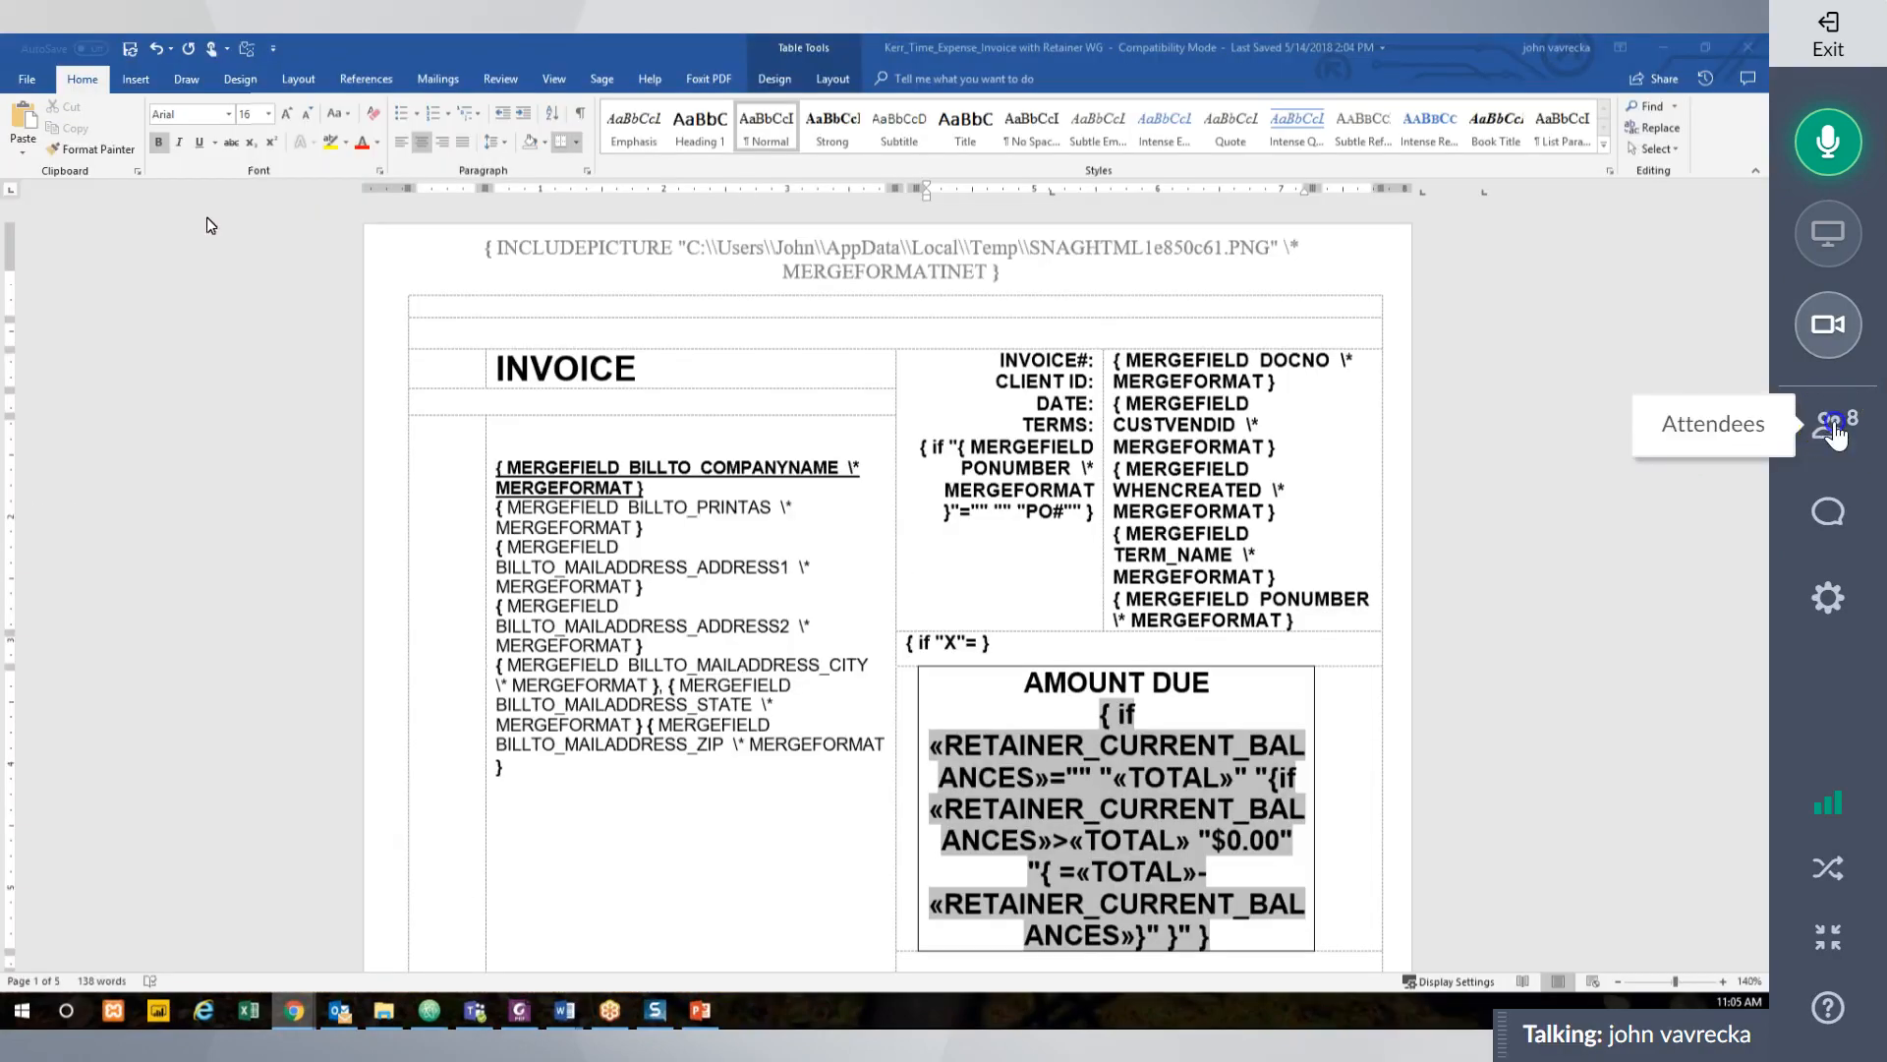
{"action": "left_click", "coordinate": [1835, 433]}
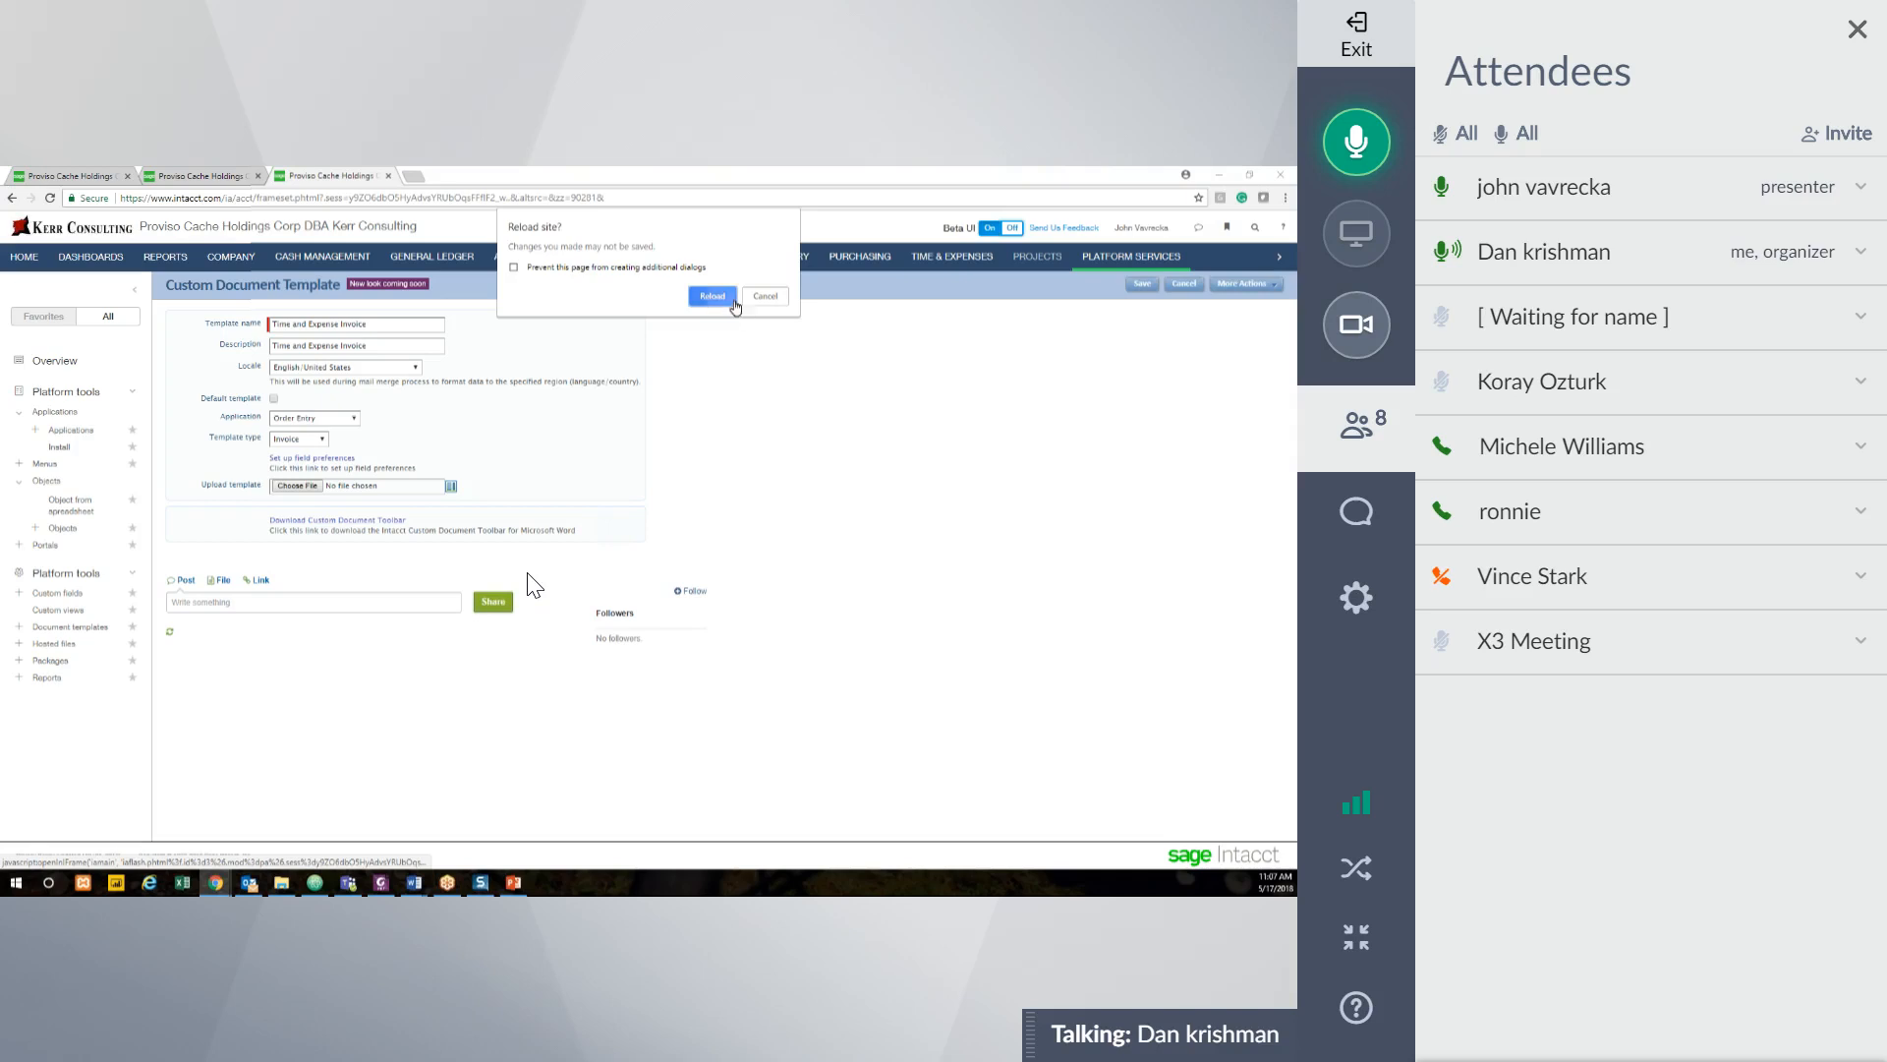
Confirm reloading the Custom Document Template page, re-enable the Beta UI and look over the Accounts Receivable page.
{"action": "left_click", "coordinate": [726, 299]}
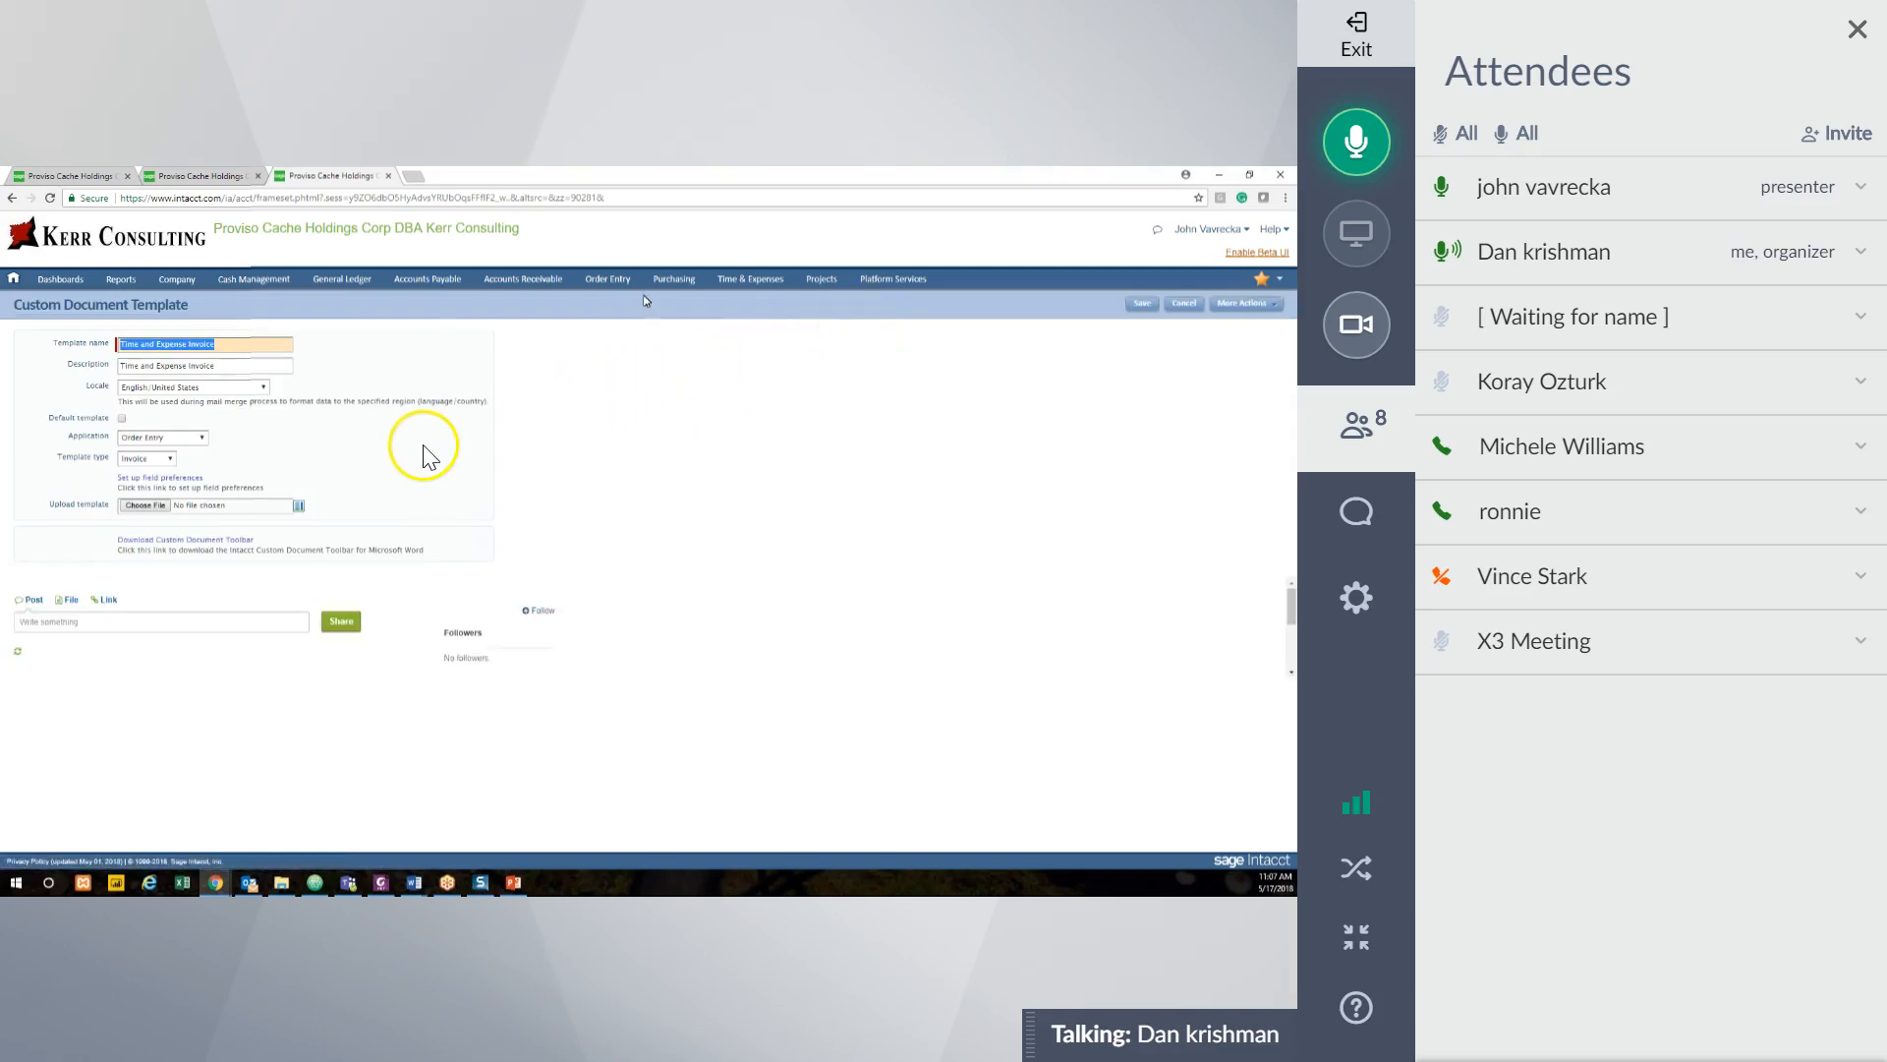
{"action": "mouse_move", "coordinate": [622, 282]}
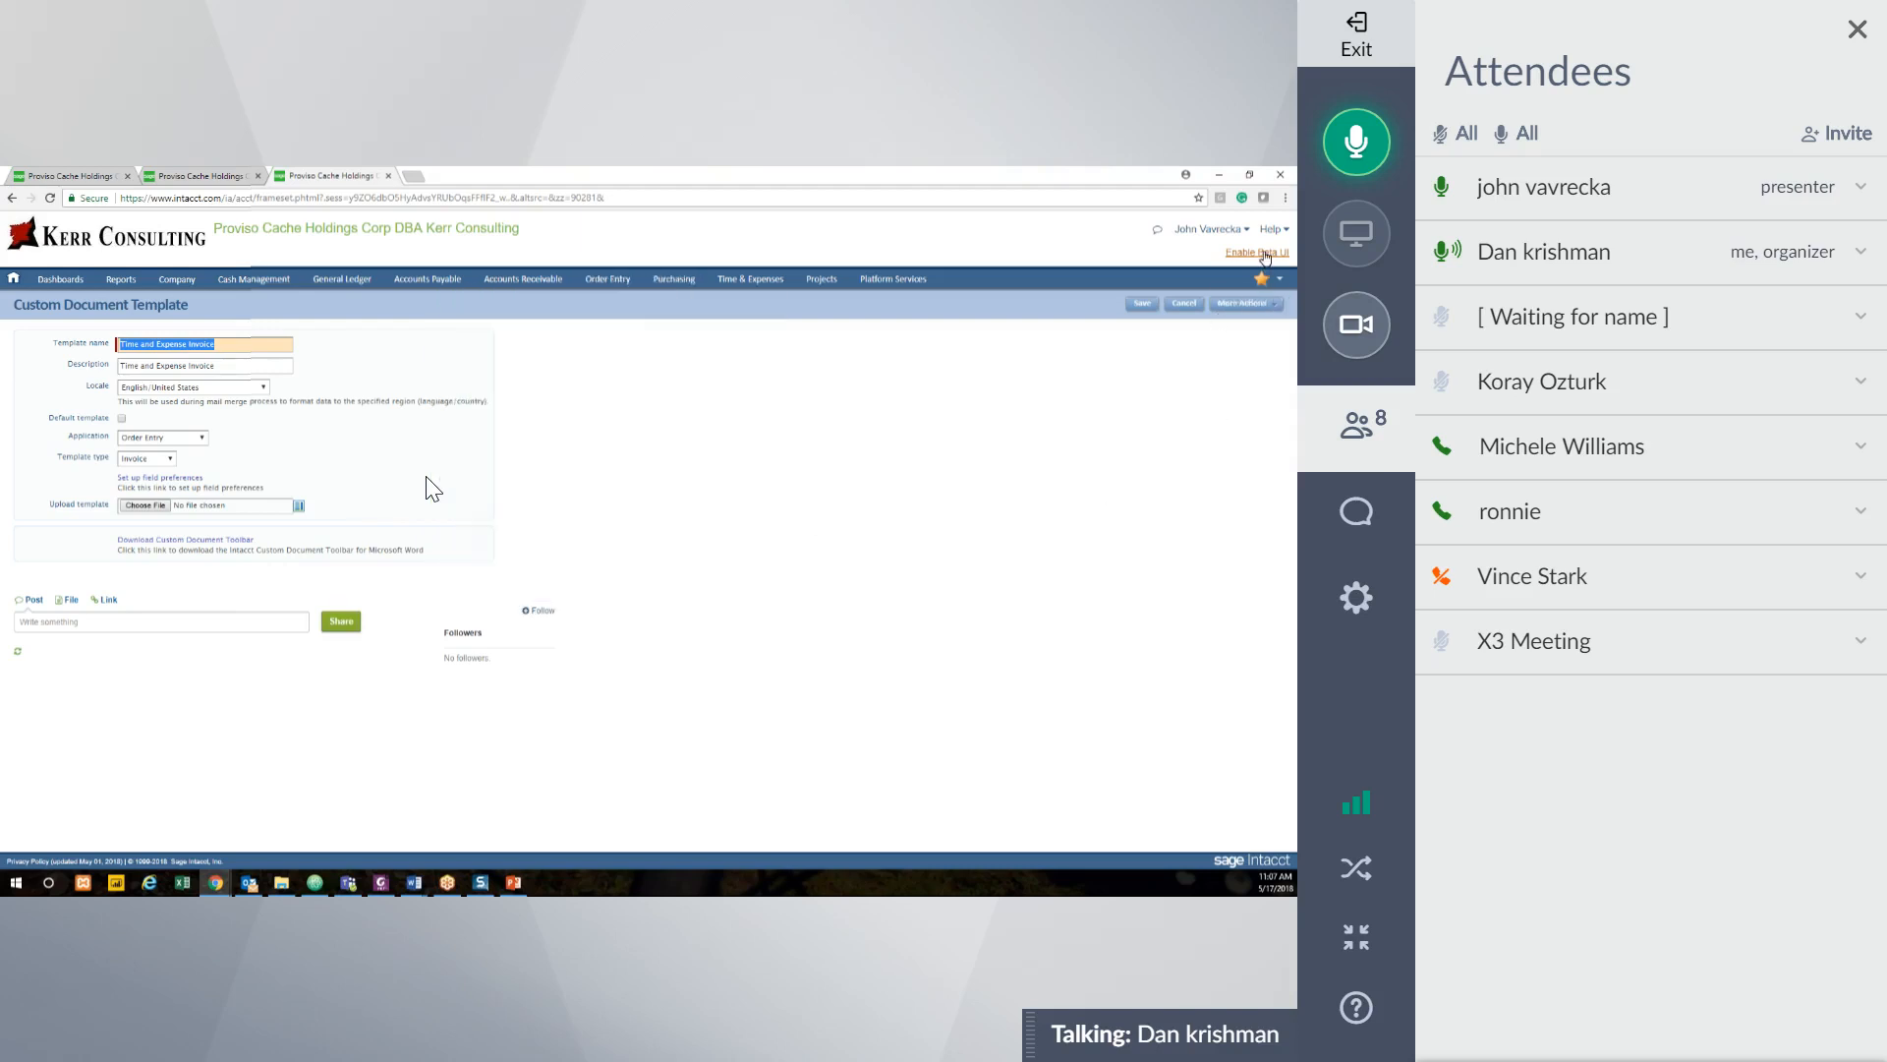
{"action": "left_click", "coordinate": [1263, 253]}
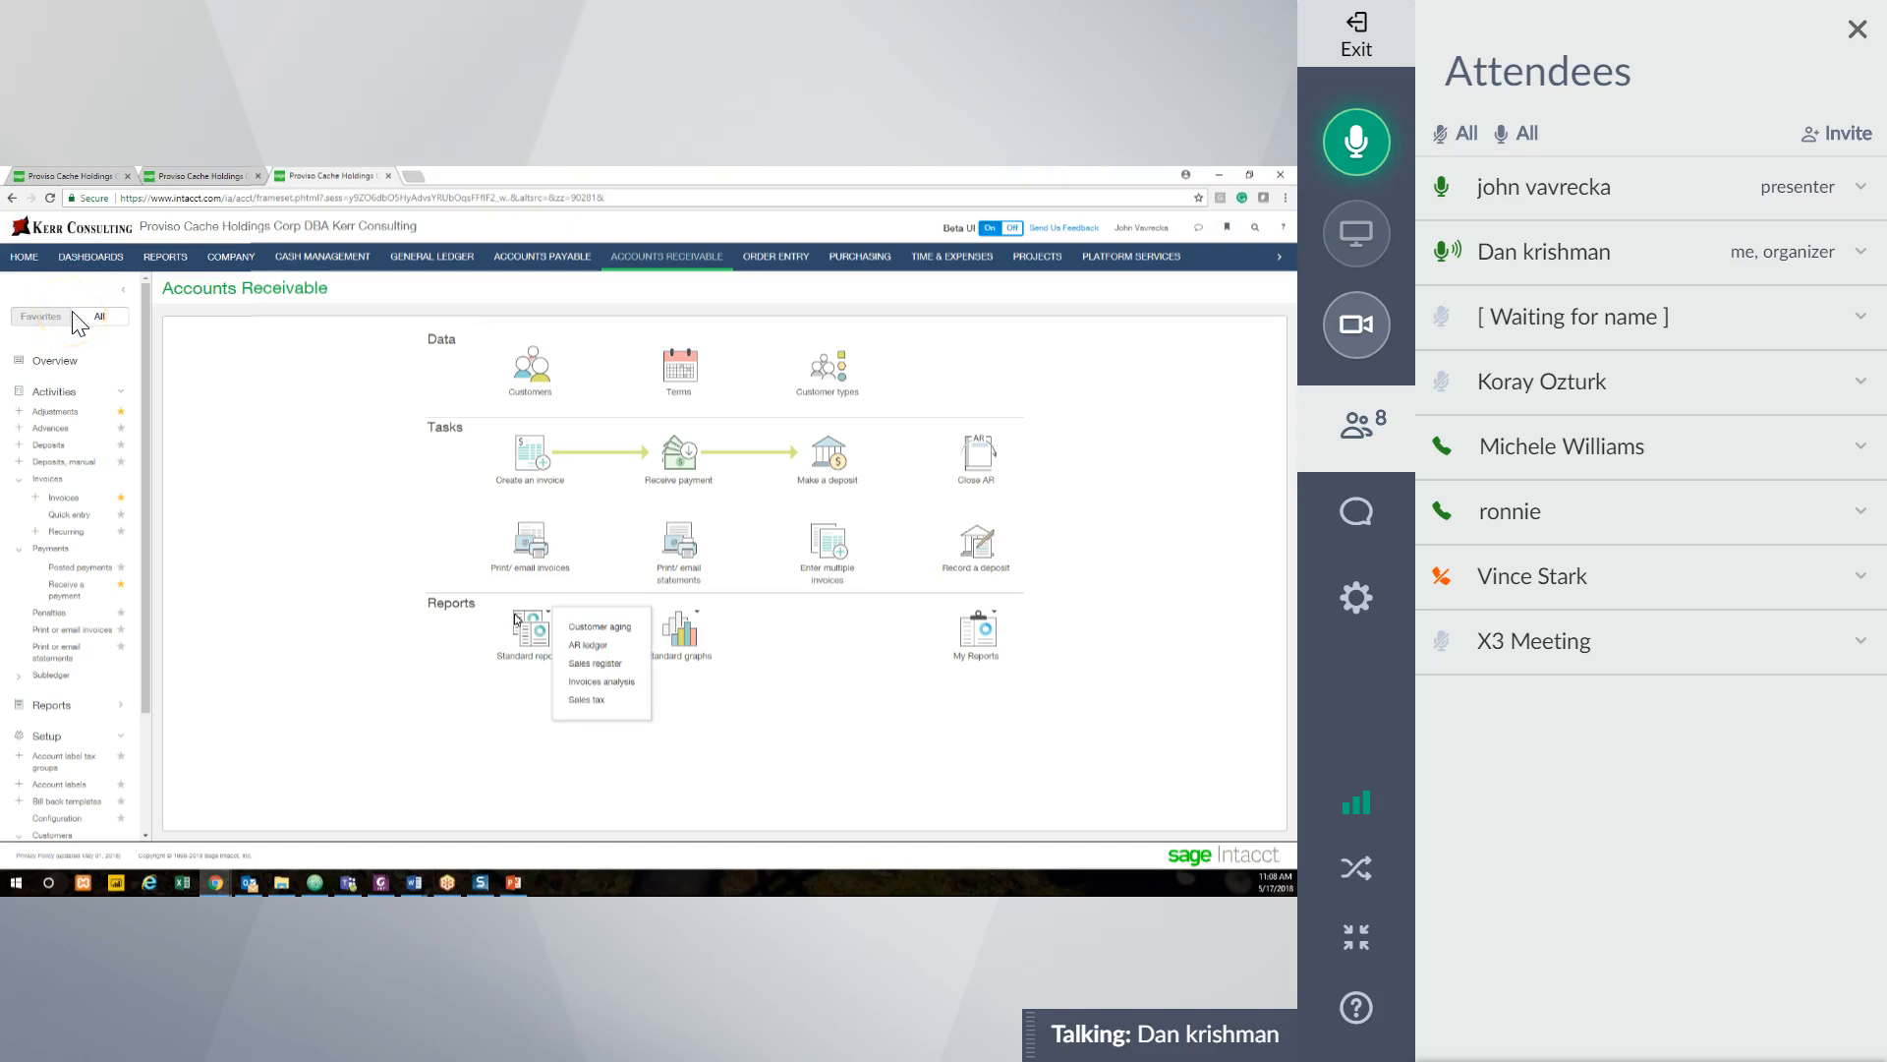
{"action": "left_click_drag", "start_coordinate": [147, 678], "coordinate": [166, 582]}
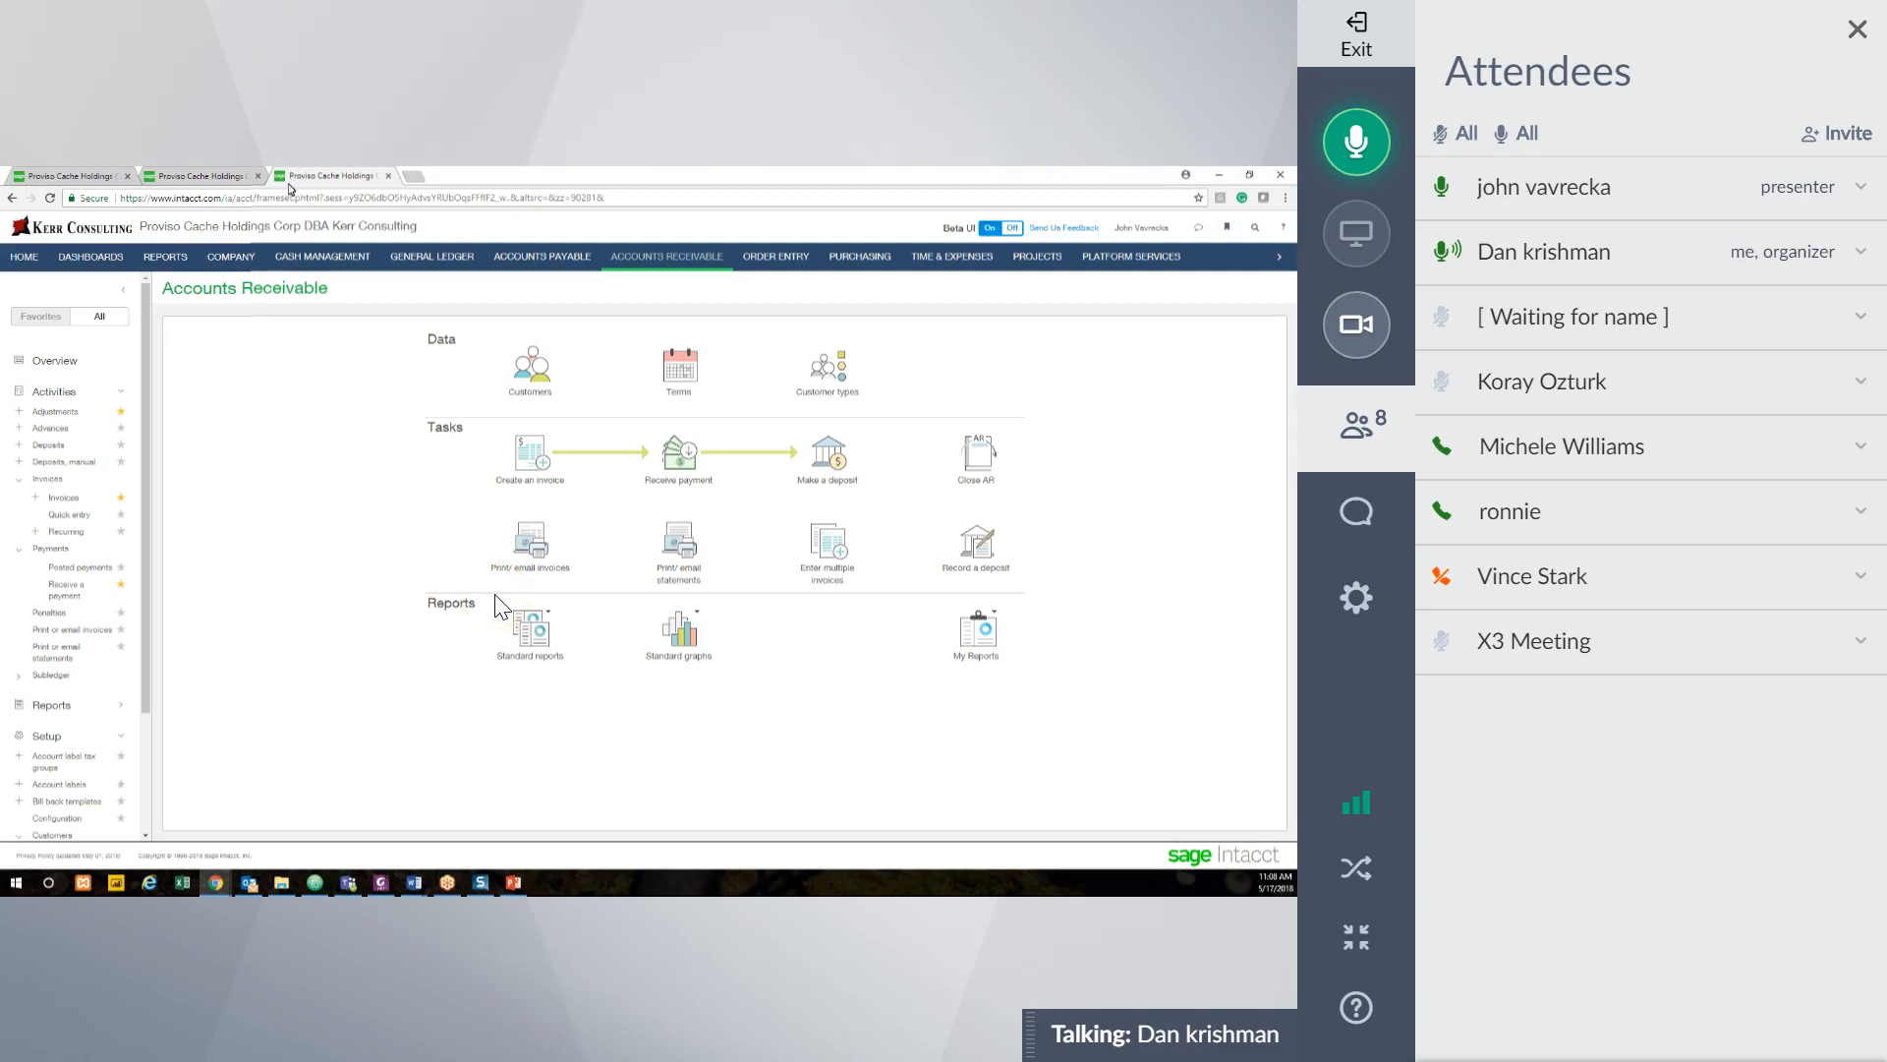
Turn off the Beta UI from the Platform Services object list and minimize the sample sales invoice in Word.
{"action": "left_click", "coordinate": [228, 180]}
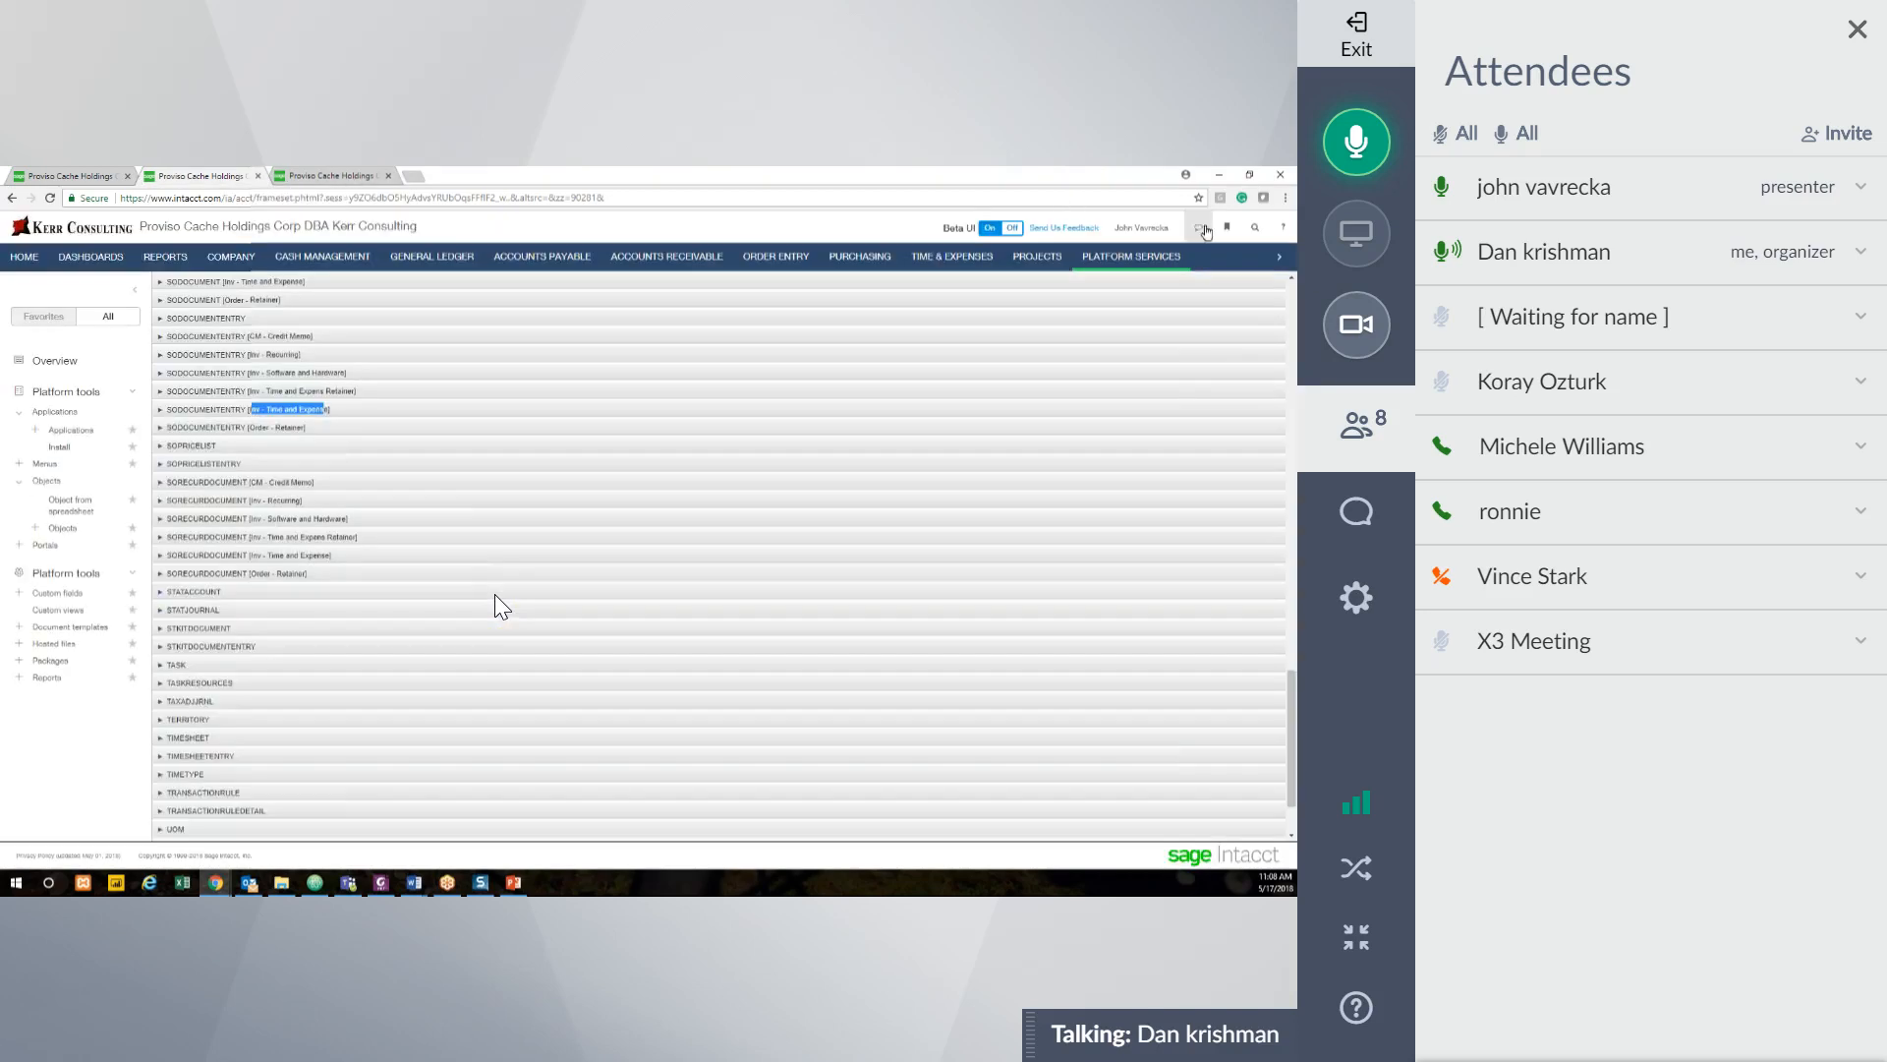
{"action": "left_click", "coordinate": [1012, 228]}
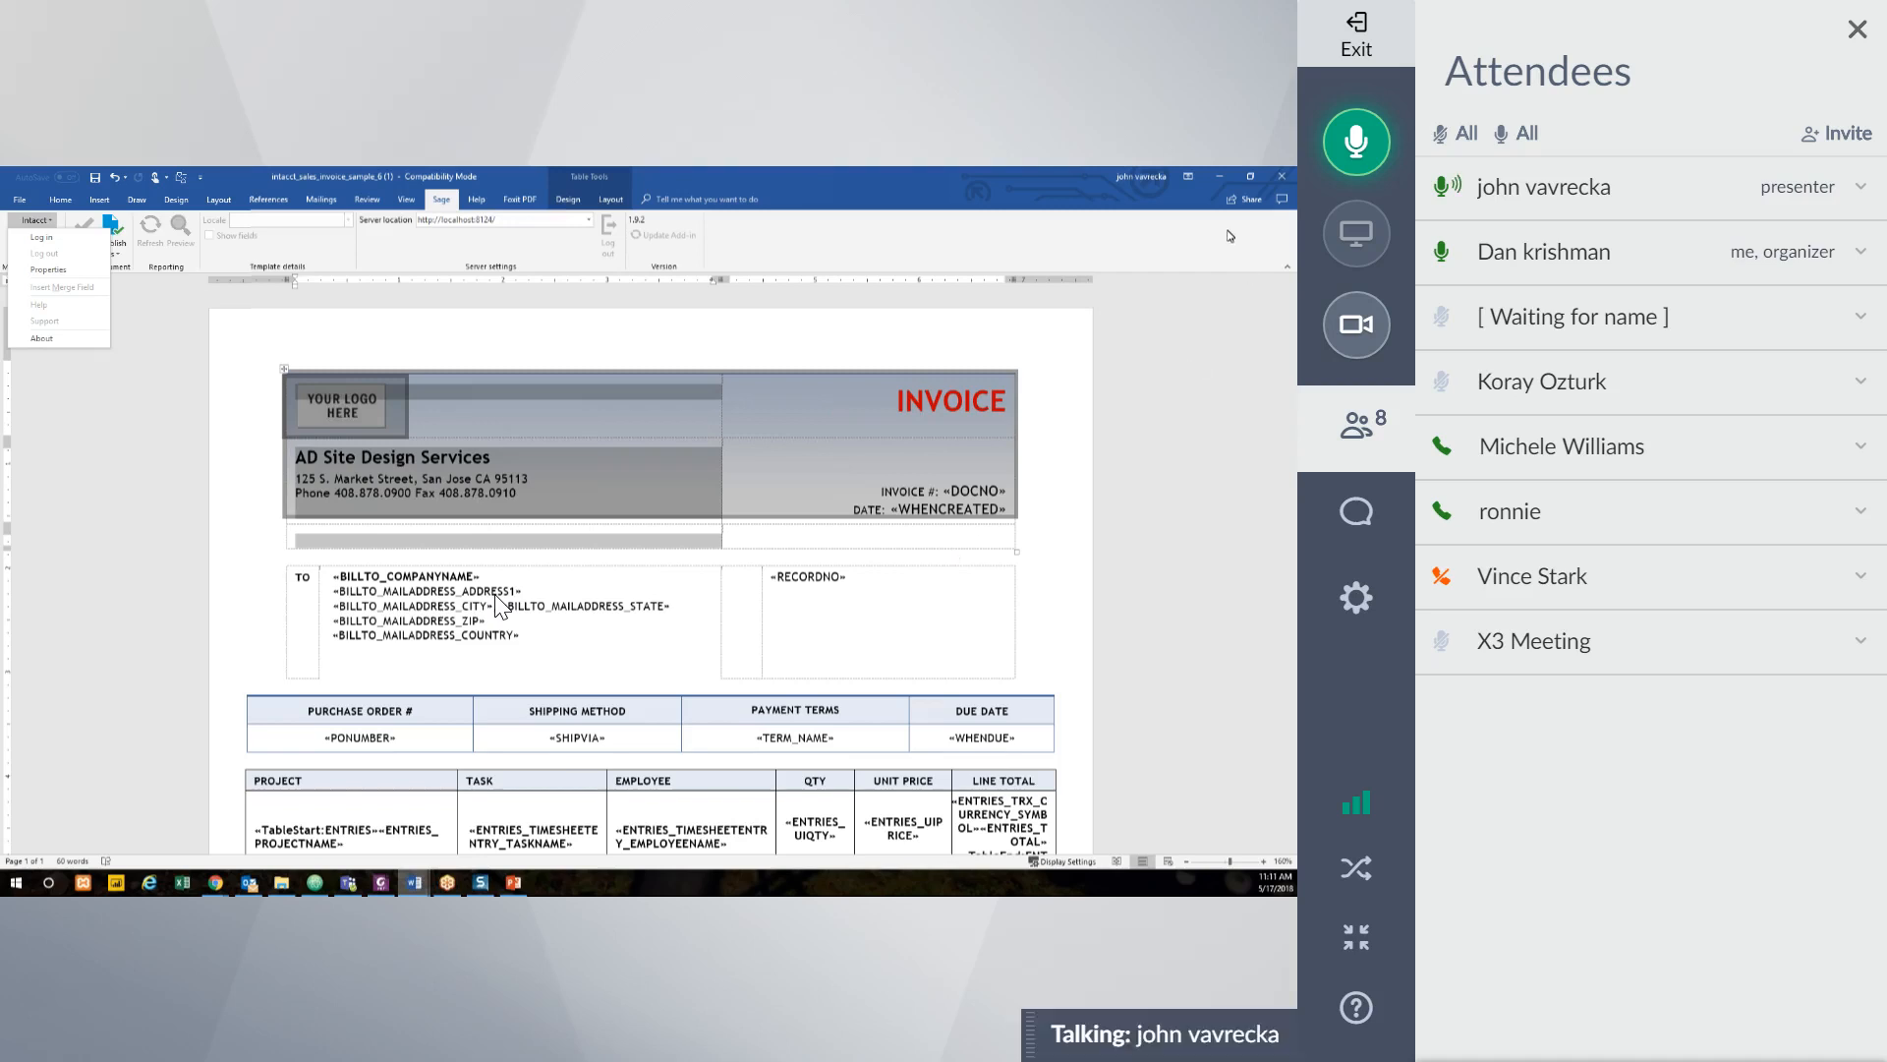
{"action": "left_click", "coordinate": [1222, 176]}
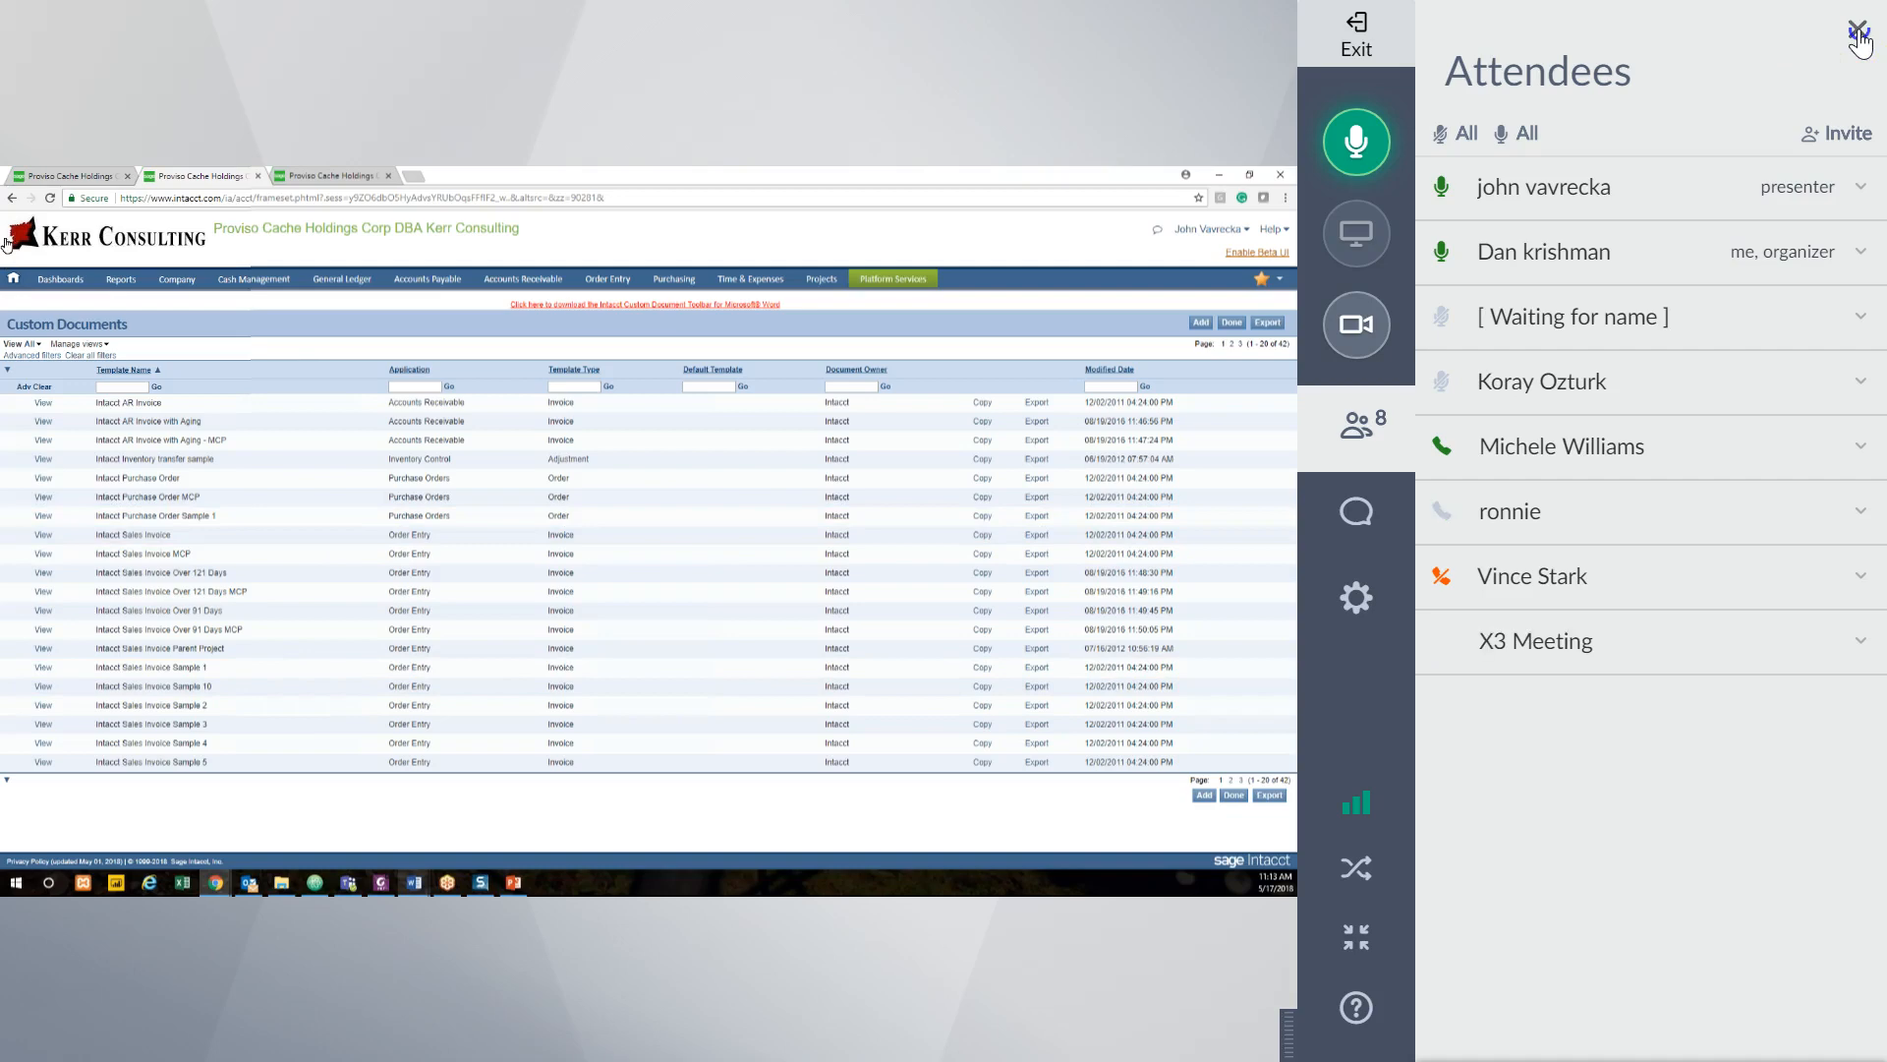
Close the attendee list and exit the meeting.
{"action": "left_click", "coordinate": [1856, 32]}
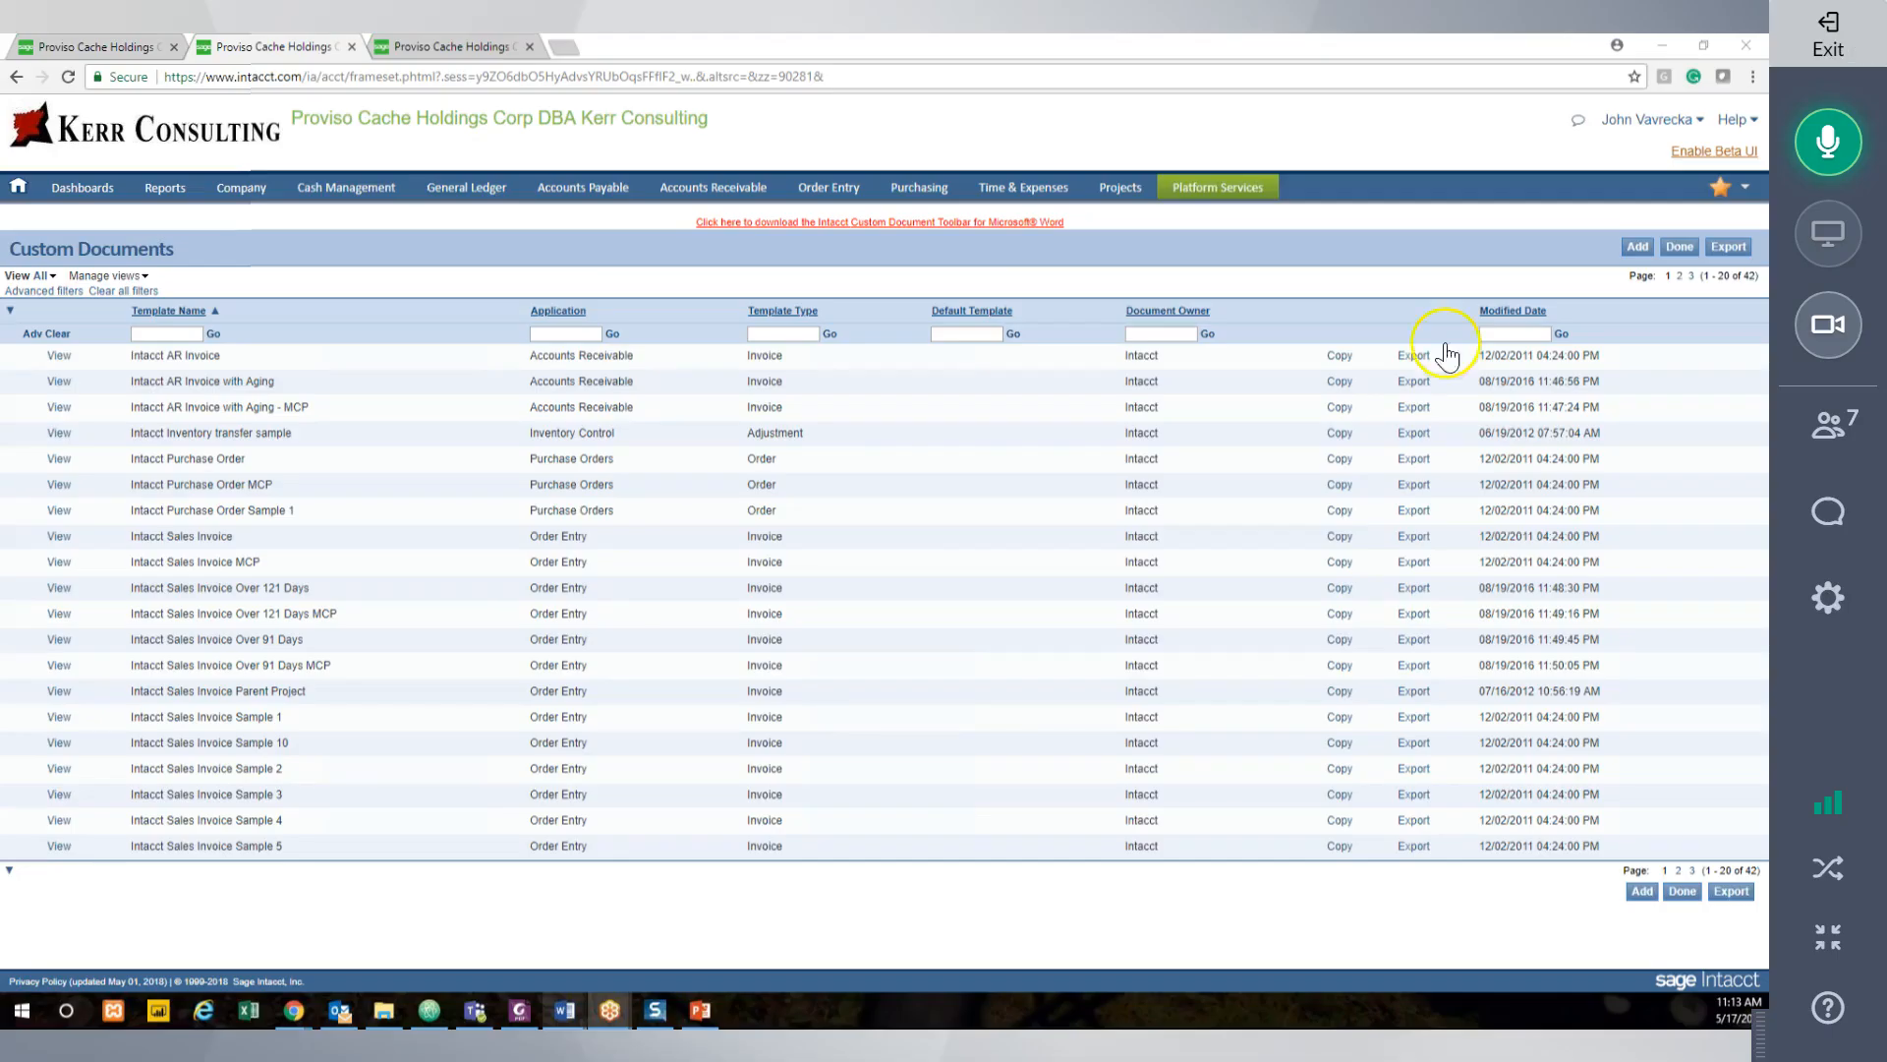
{"action": "left_click", "coordinate": [1828, 39]}
{"action": "left_click", "coordinate": [983, 589]}
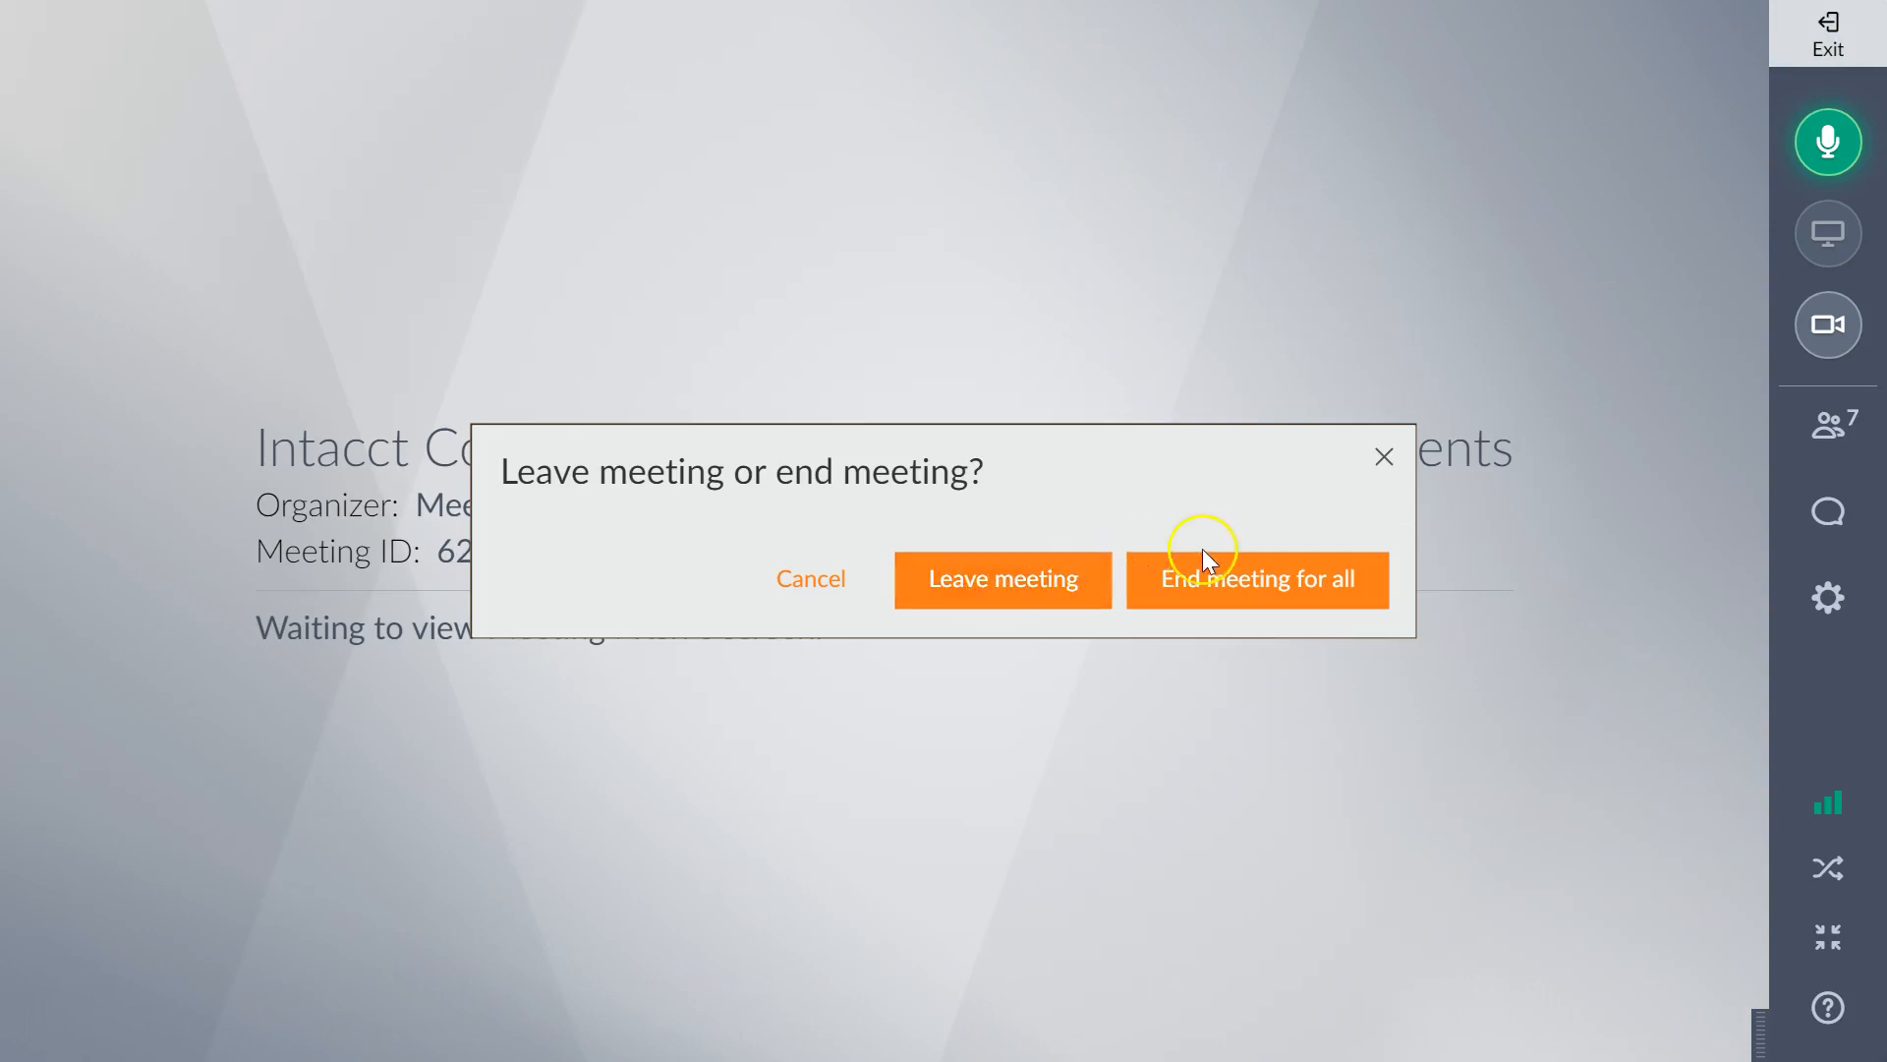